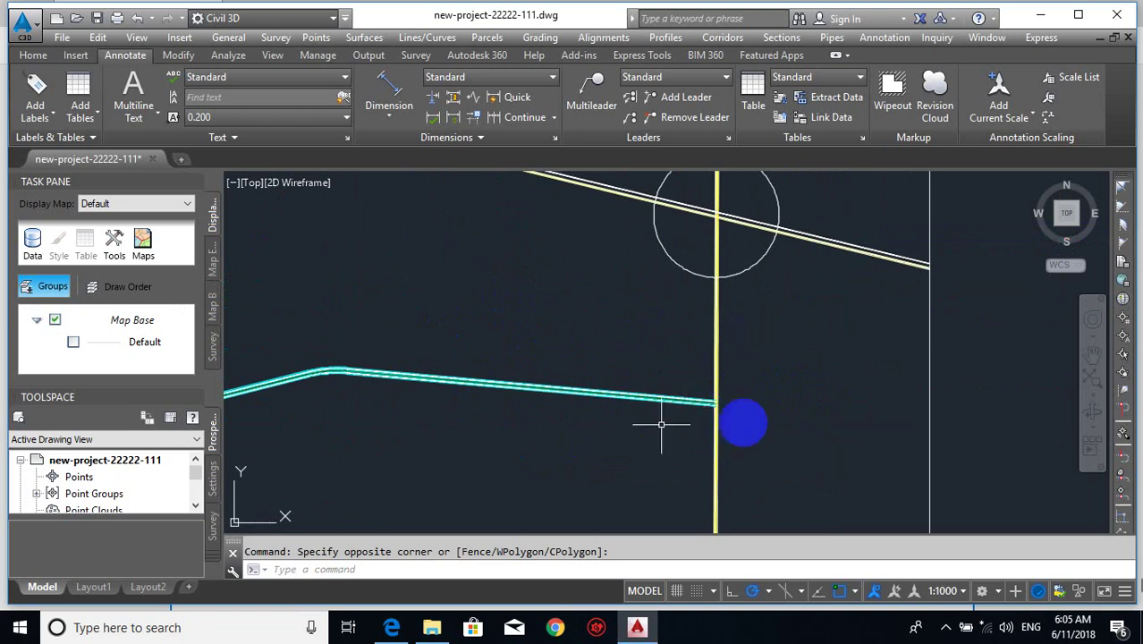
- Examine the T-junction where the sloping ALT3 road meets the north-south road
scroll(751, 447, "up", 4)
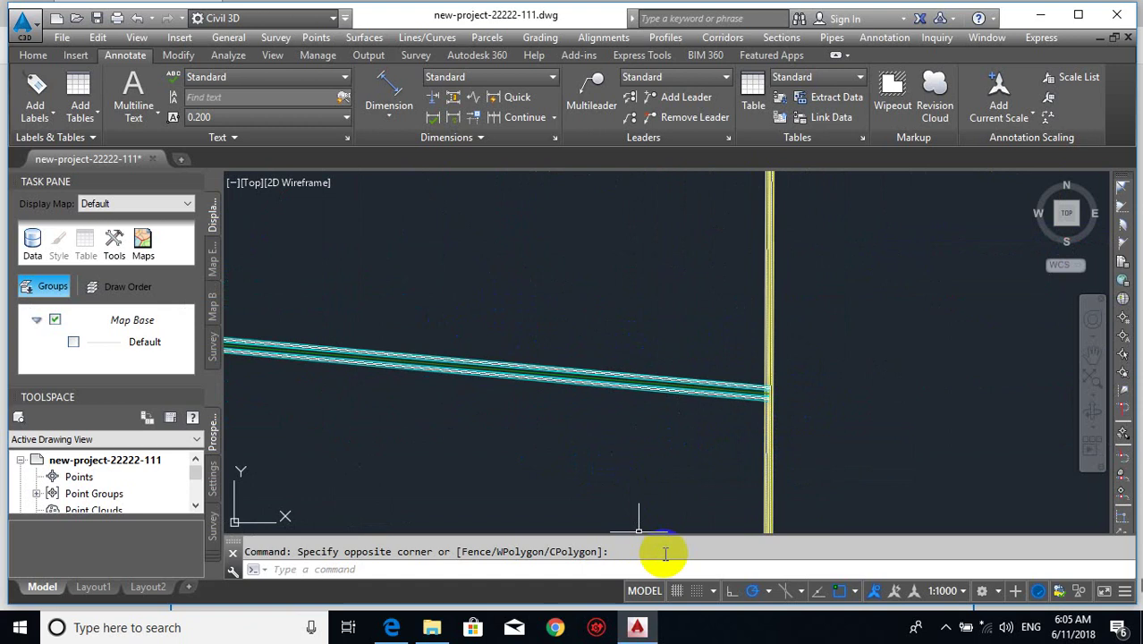
left_click(946, 627)
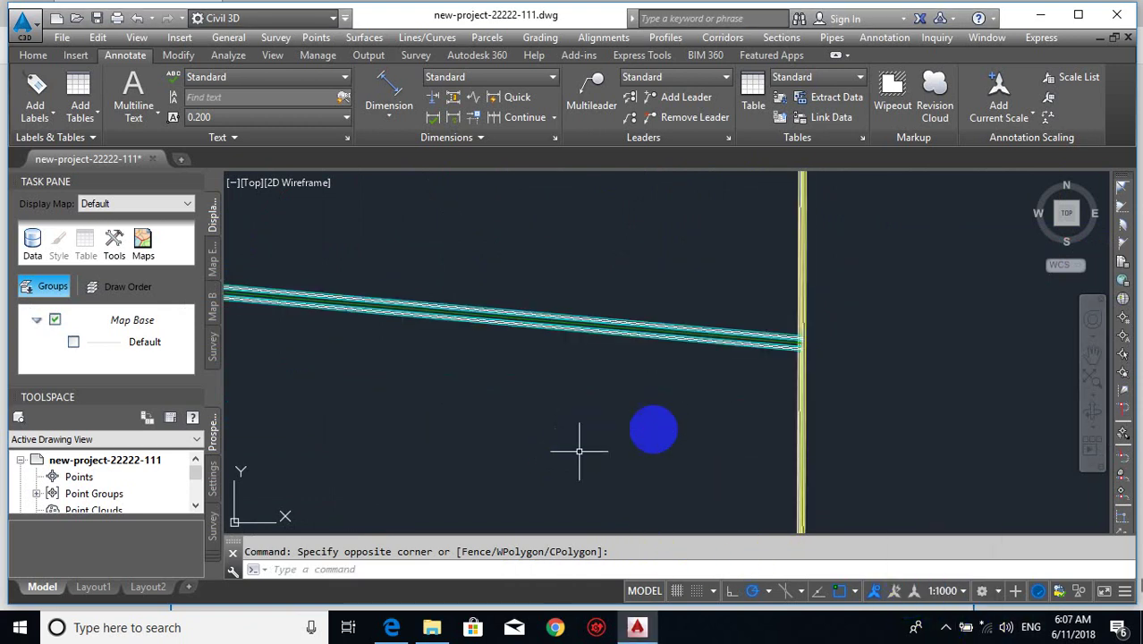
scroll(715, 385, "up", 3)
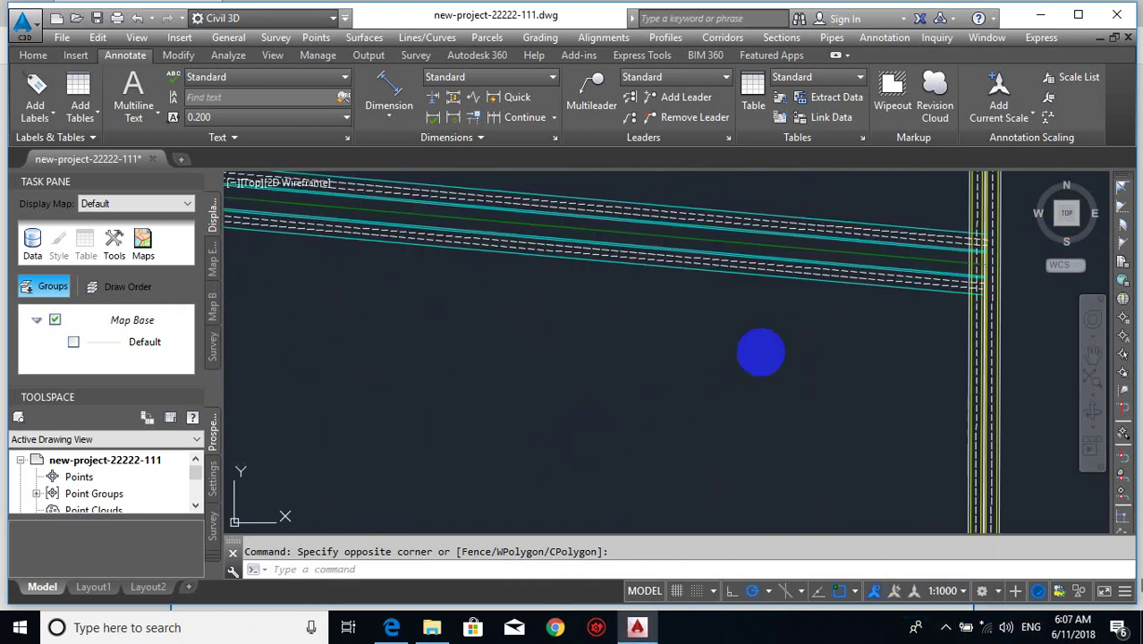
mouse_move(716, 324)
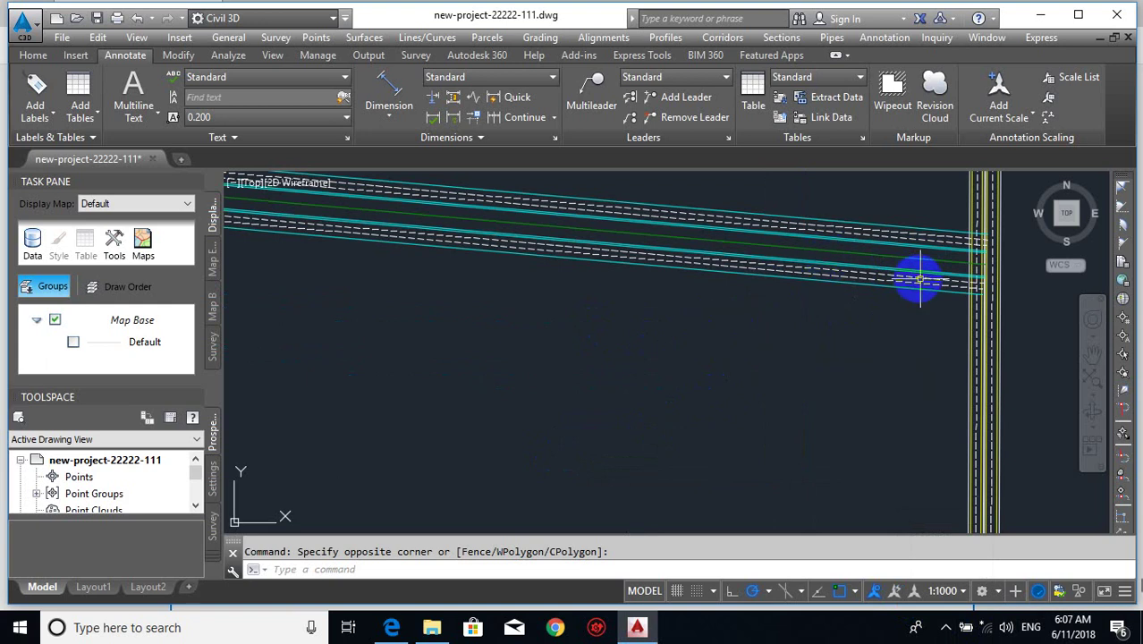
scroll(829, 262, "up", 2)
scroll(830, 262, "down", 2)
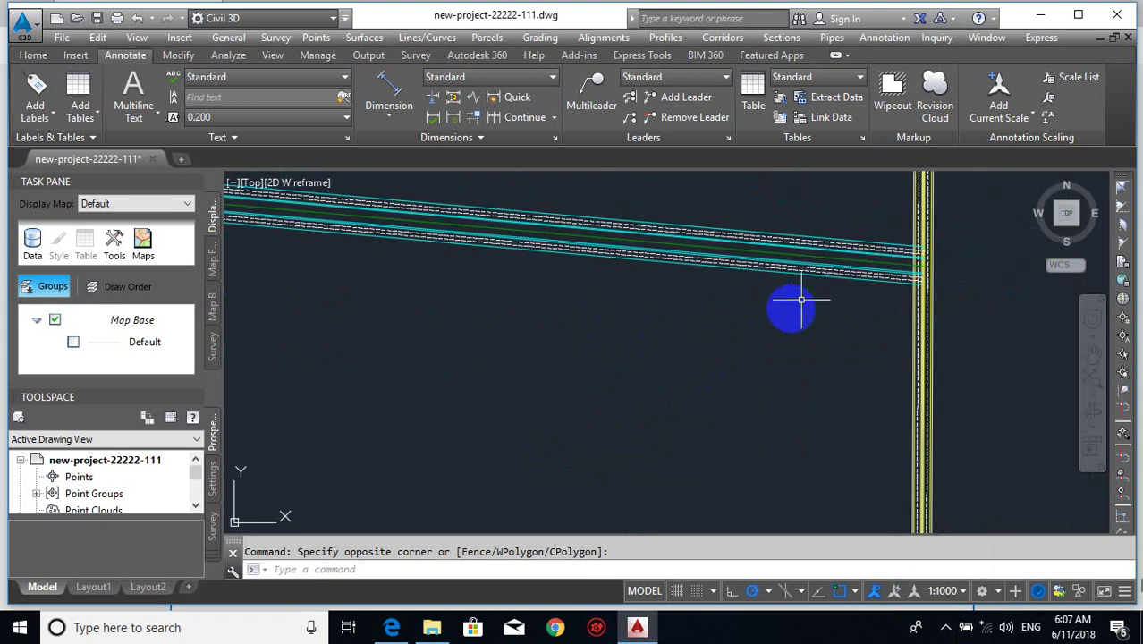
mouse_move(790, 309)
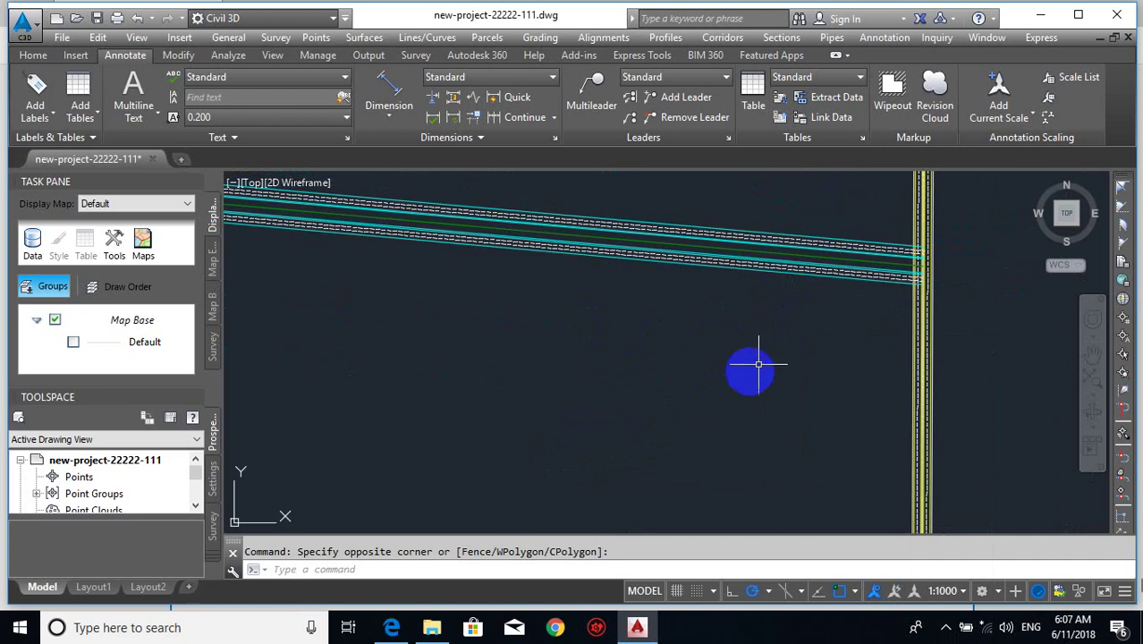
scroll(765, 306, "up", 5)
scroll(787, 272, "down", 4)
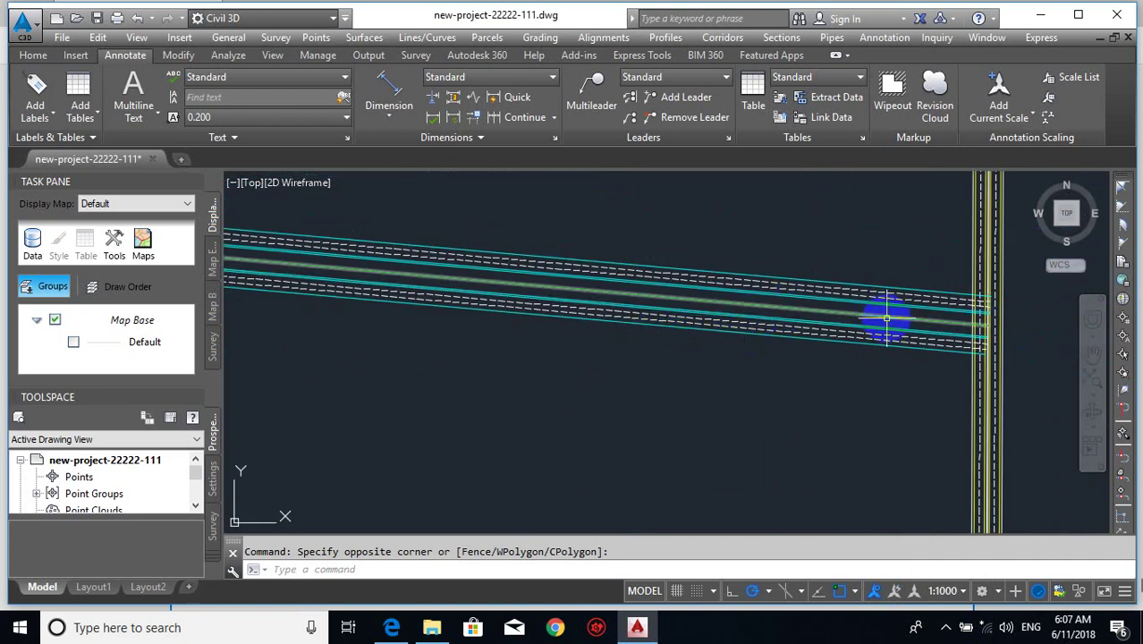
mouse_move(886, 317)
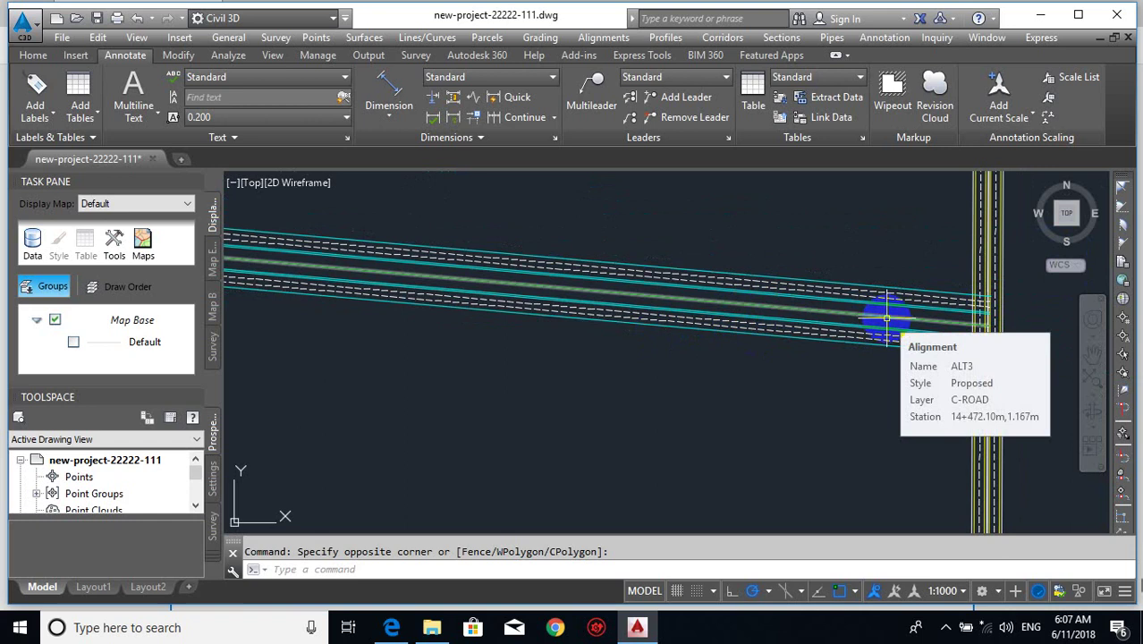
scroll(825, 347, "down", 2)
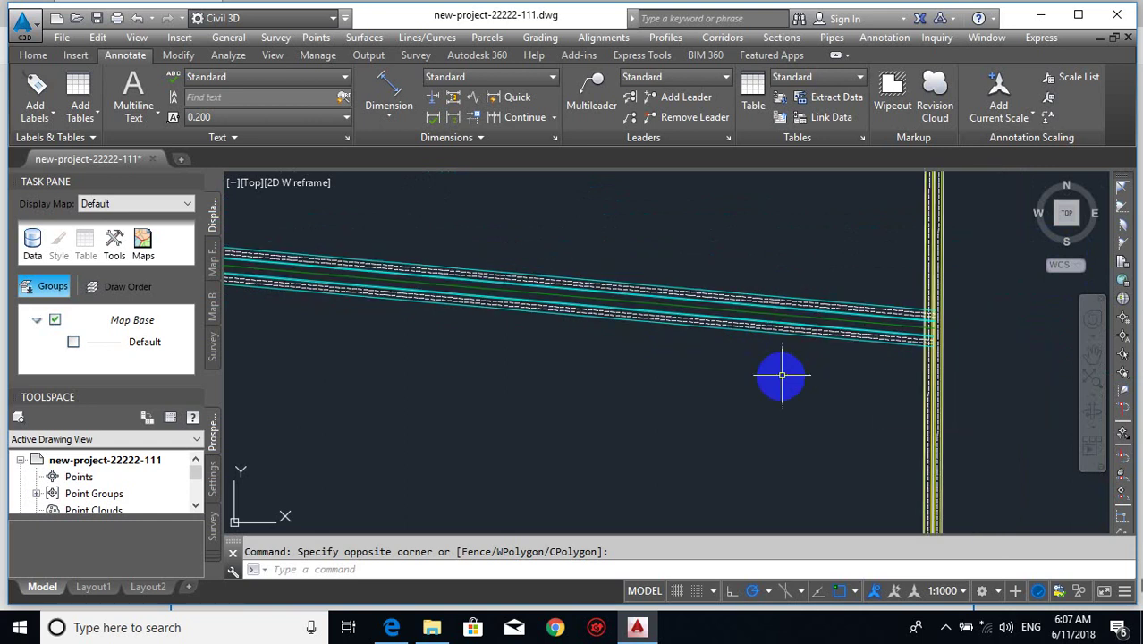
- Erase the two outermost white lines running along both sides of the north-south road
scroll(949, 369, "up", 2)
middle_click_drag(852, 370, 705, 400)
scroll(790, 362, "up", 6)
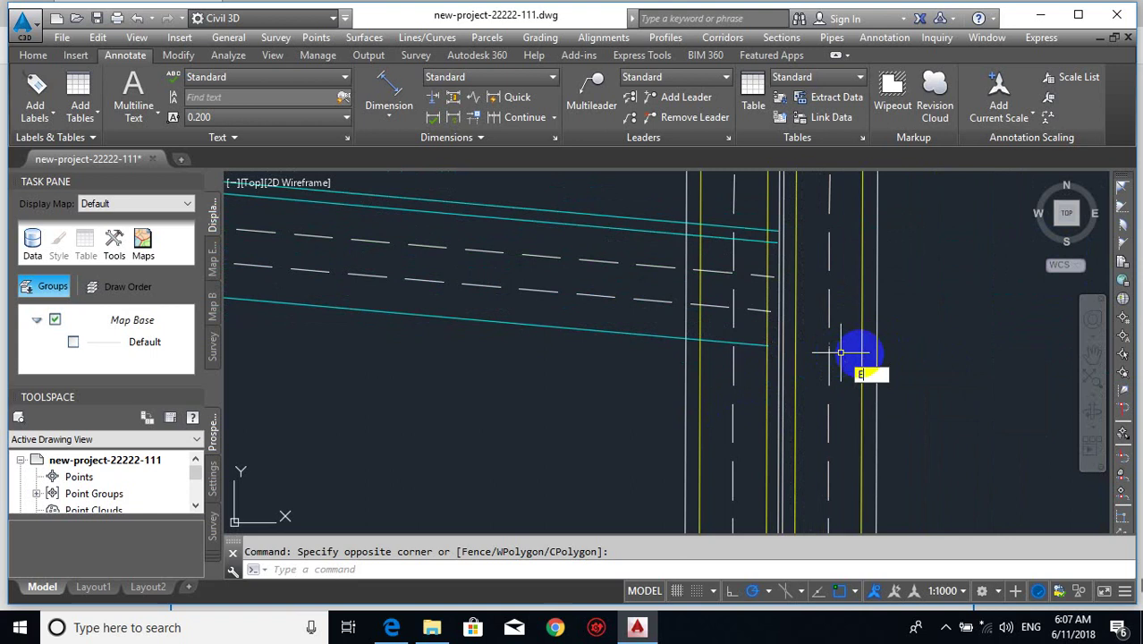
key("Return")
left_click(879, 361)
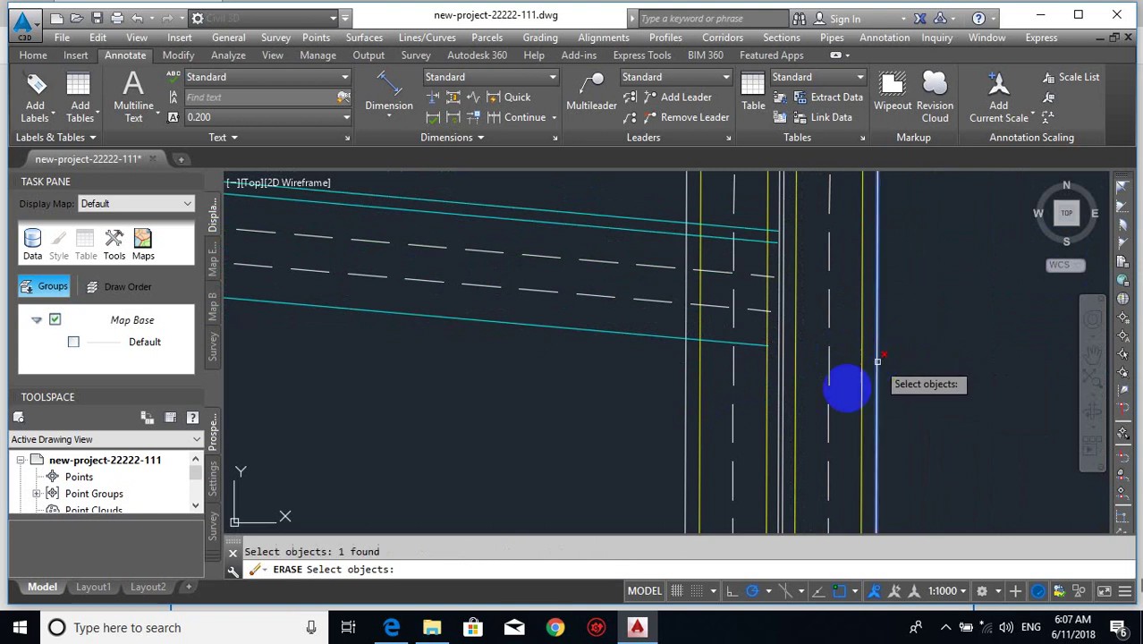
left_click(693, 408)
left_click(684, 402)
left_click(685, 403)
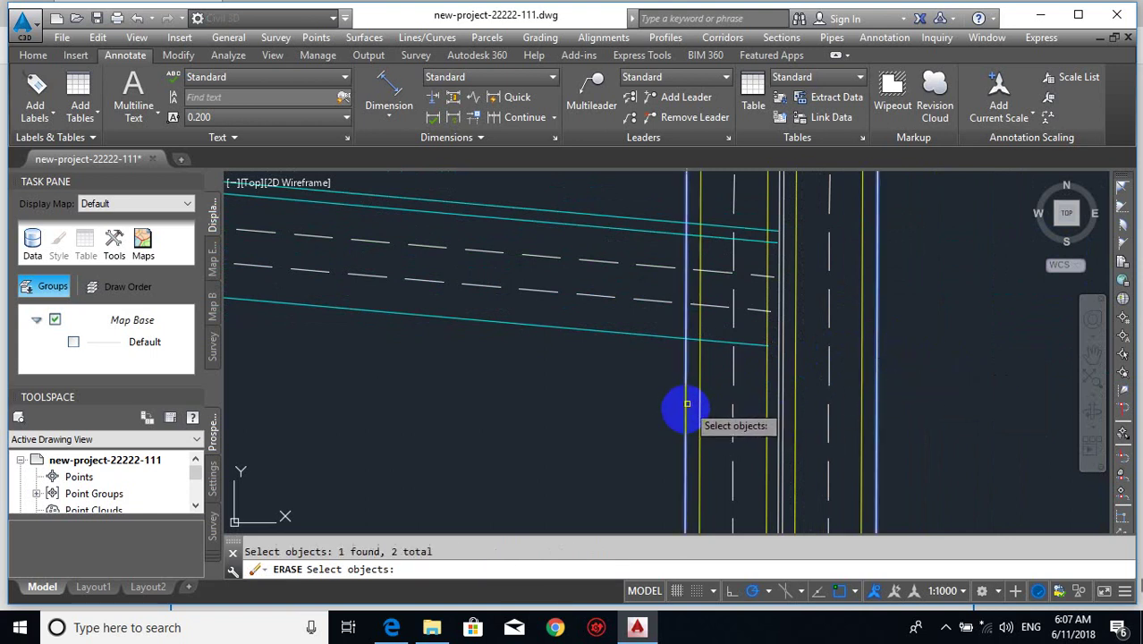
key("Return")
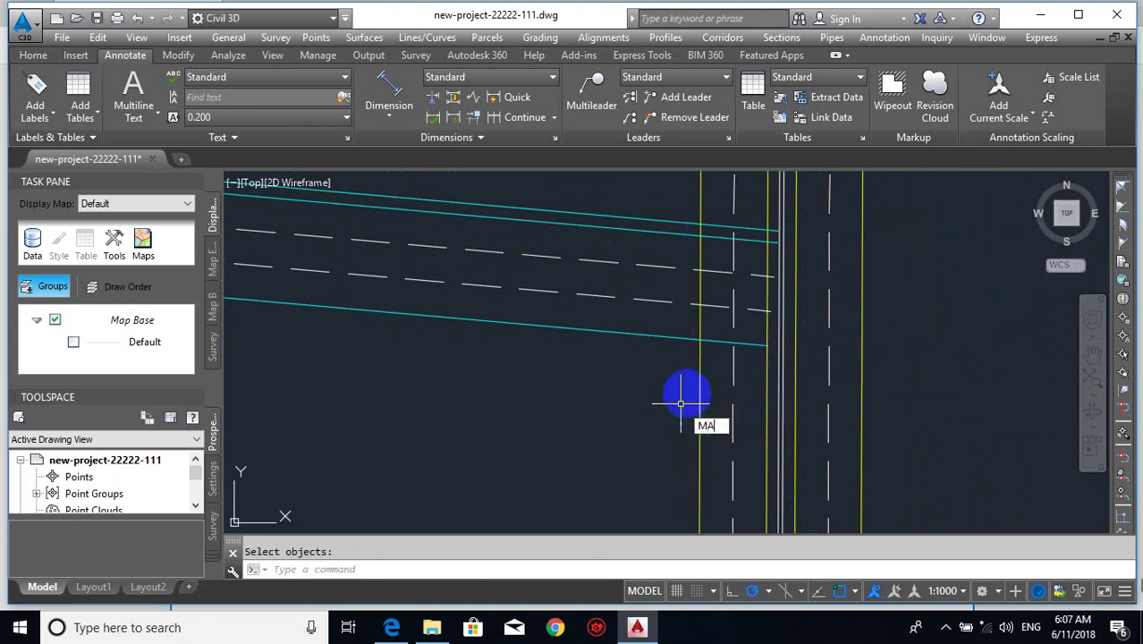
- Match the solid yellow and white lines of the north-south road to the properties of the ALT3 road's cyan edge line
type("MA")
key("Return")
left_click(670, 336)
left_click(684, 383)
left_click(780, 370)
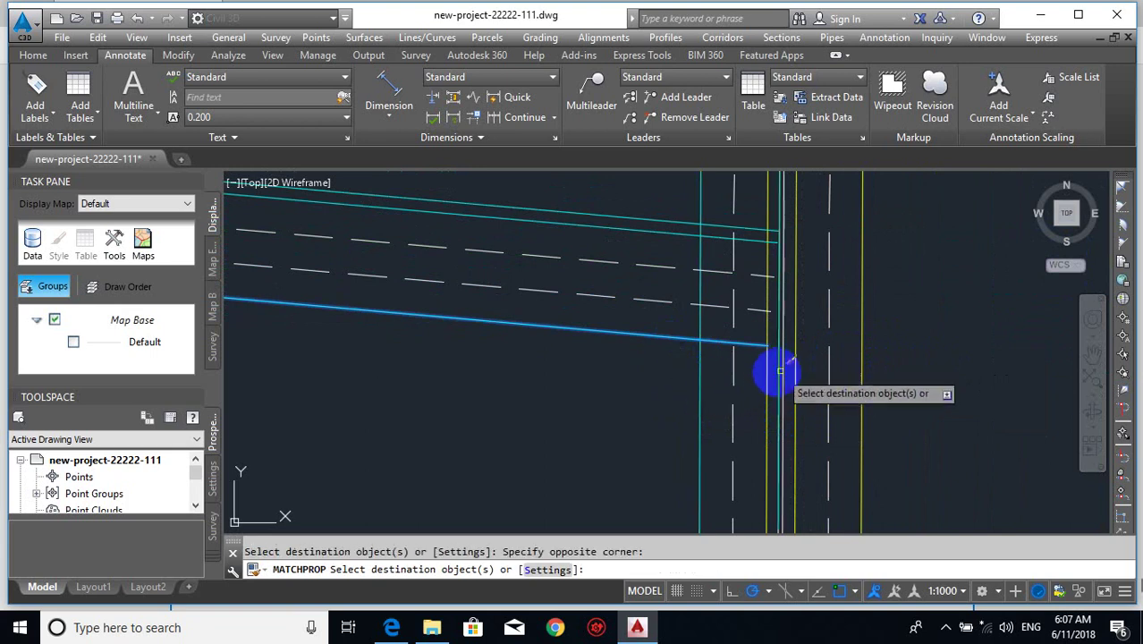
left_click(804, 372)
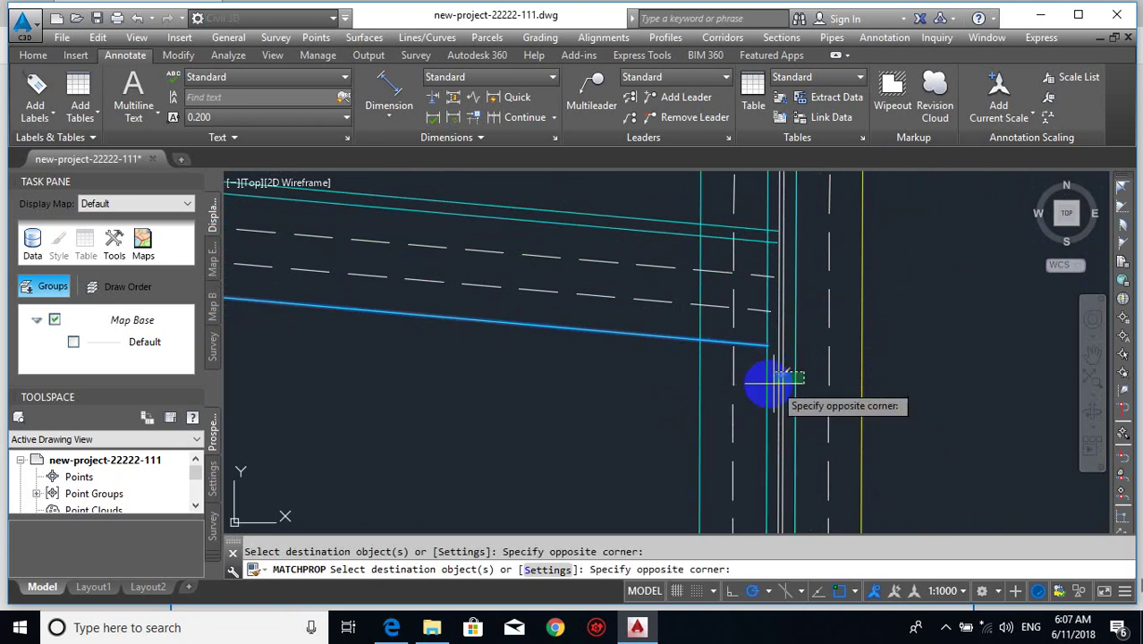
left_click(774, 383)
left_click(885, 350)
left_click(844, 365)
key("Escape")
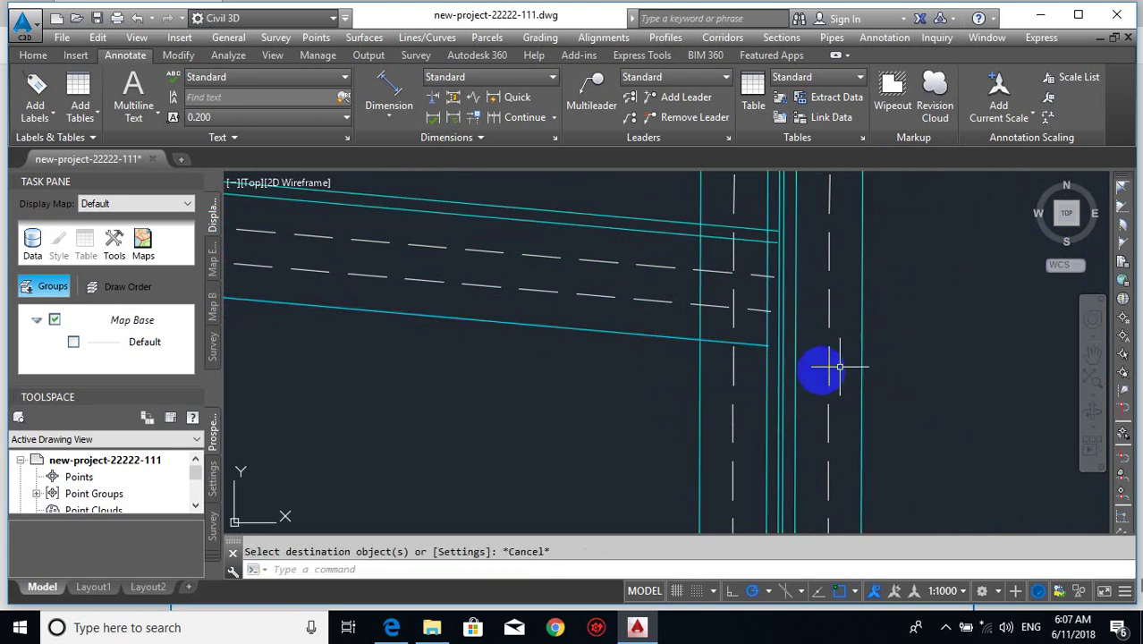
key("Escape")
- Match the dashed lane lines of the north-south road to the properties of the ALT3 road's dashed lane line
key("Return")
left_click(666, 302)
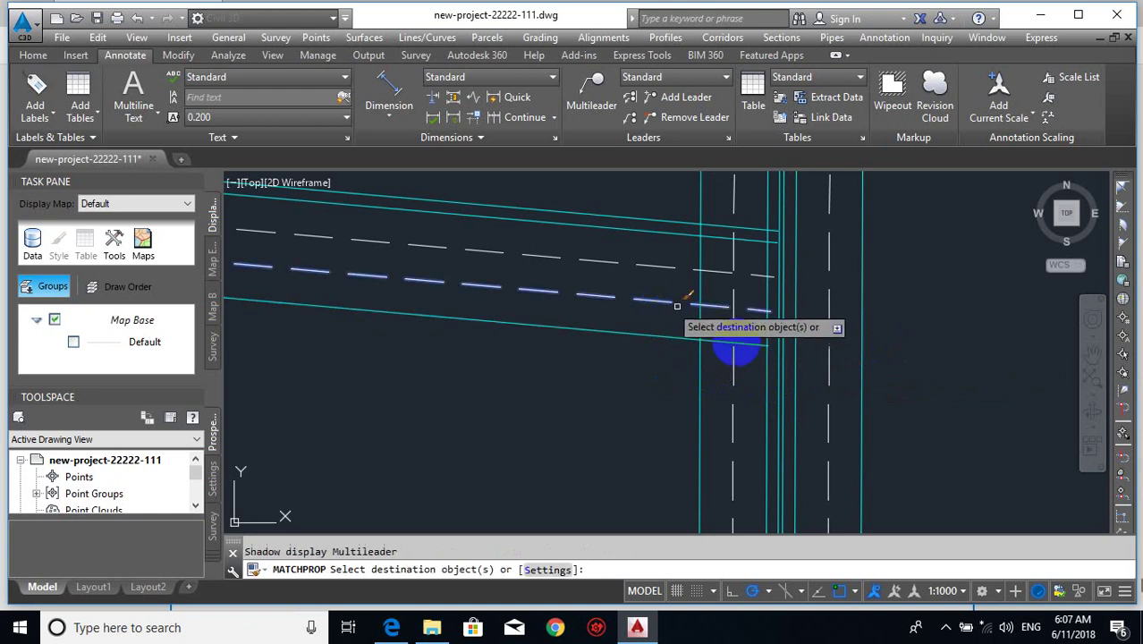
left_click(724, 392)
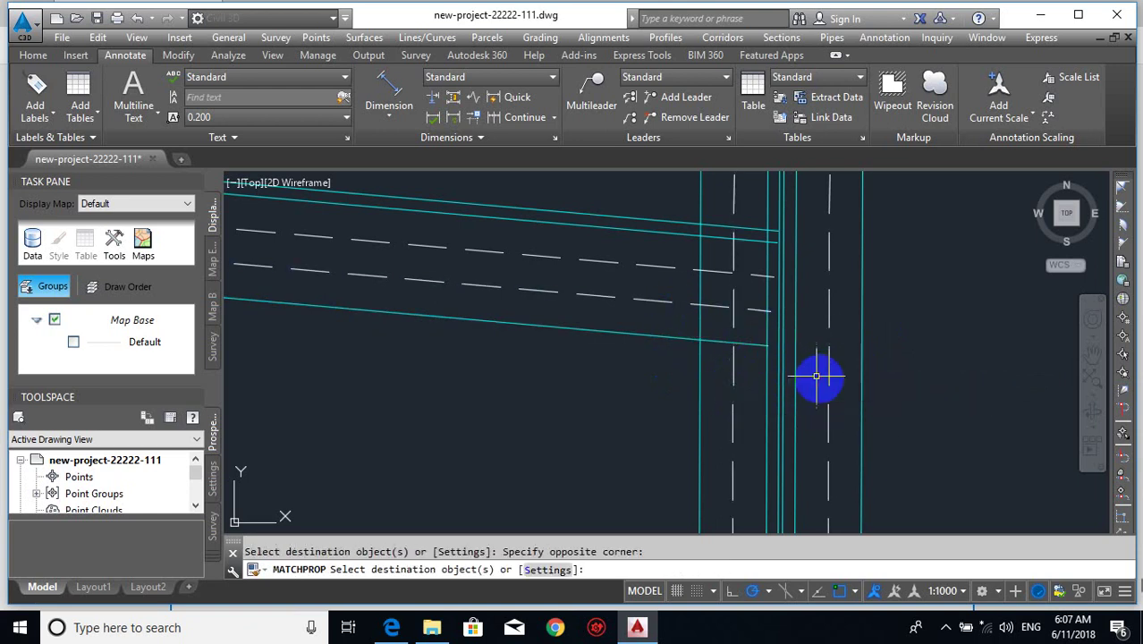
key("Escape")
- Inspect the restyled edge and lane lines of the north-south road around the junction with ALT3
scroll(820, 366, "down", 5)
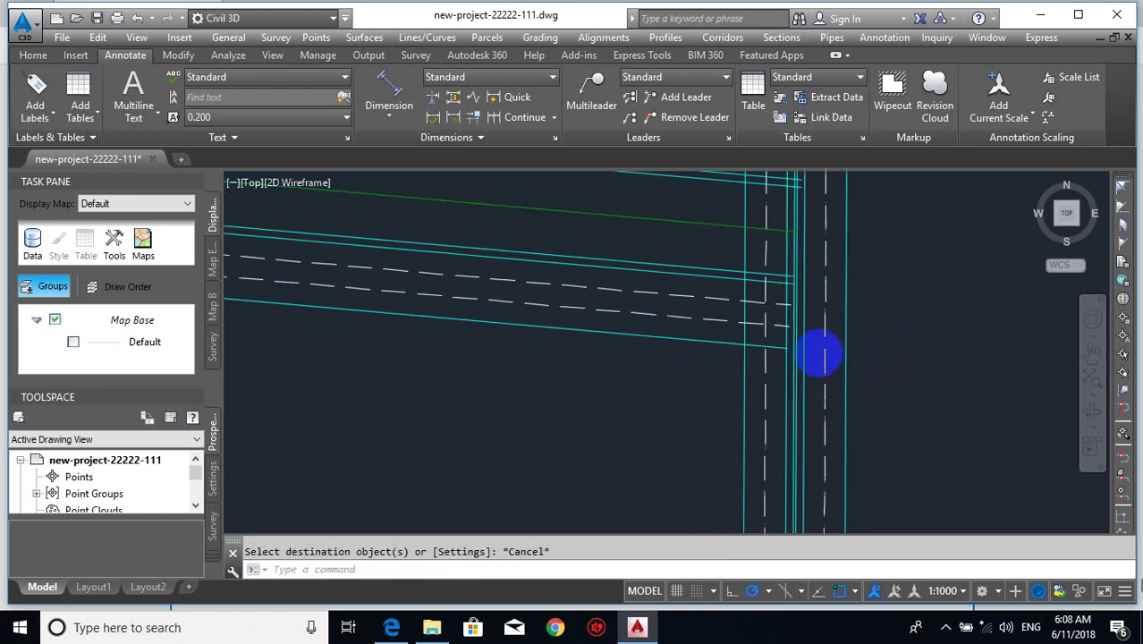
scroll(711, 362, "up", 2)
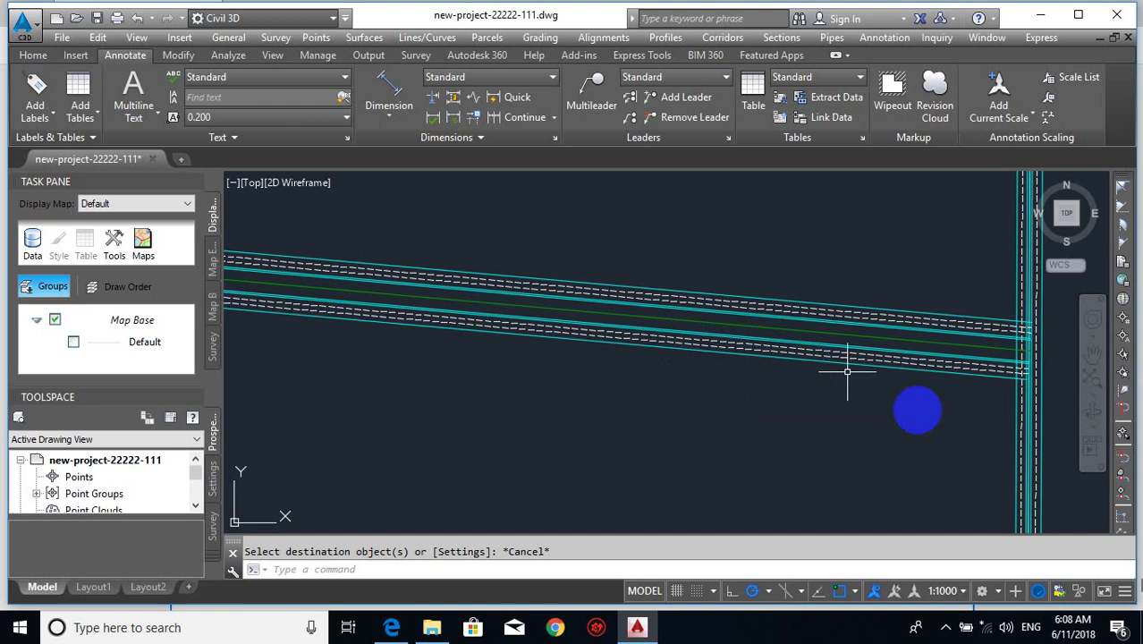
middle_click_drag(987, 471, 1005, 460)
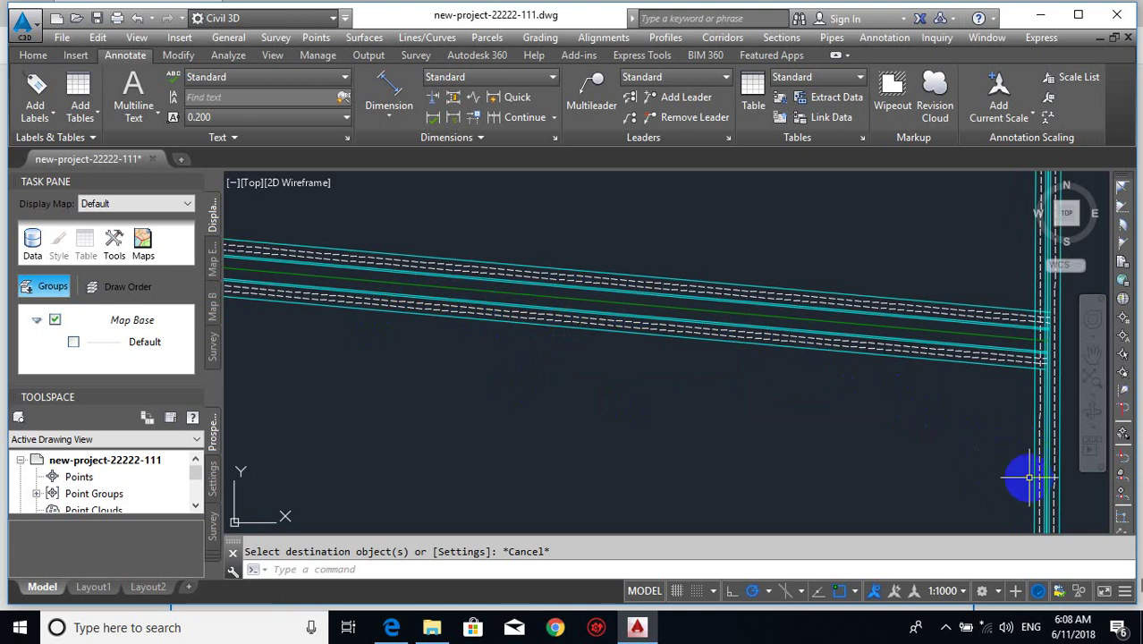
mouse_move(1029, 478)
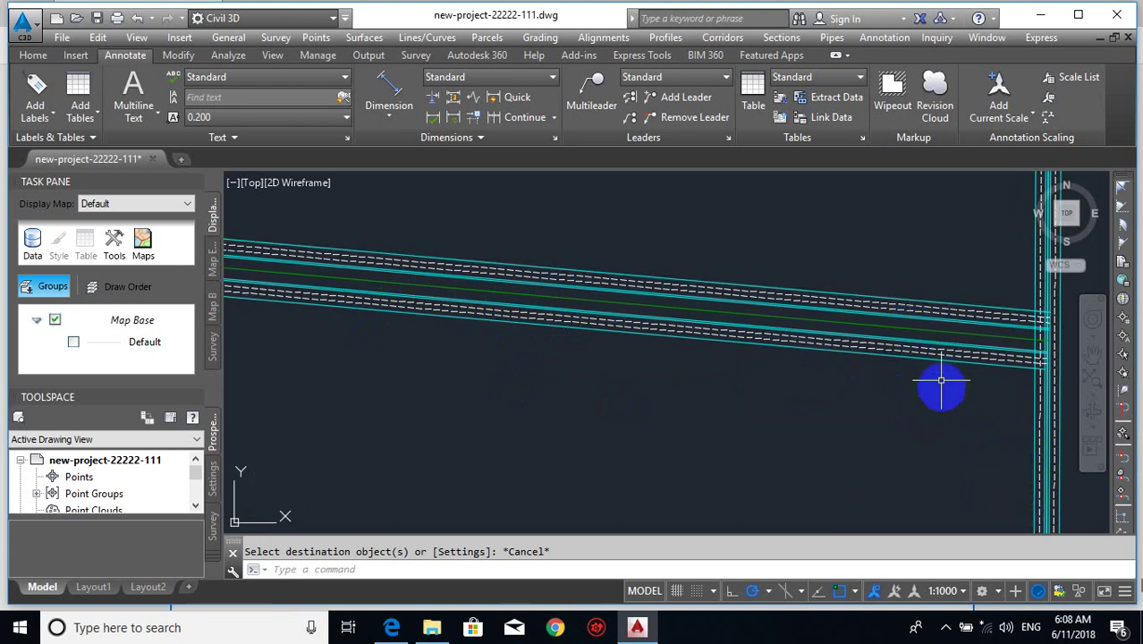
middle_click_drag(942, 379, 717, 354)
scroll(812, 309, "up", 2)
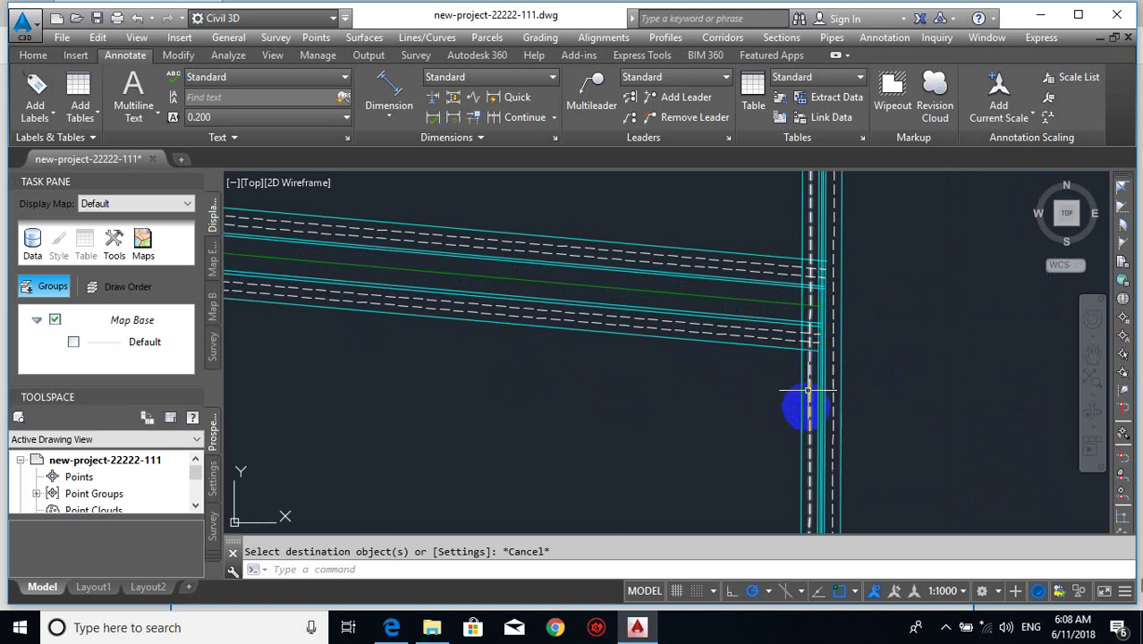
mouse_move(806, 409)
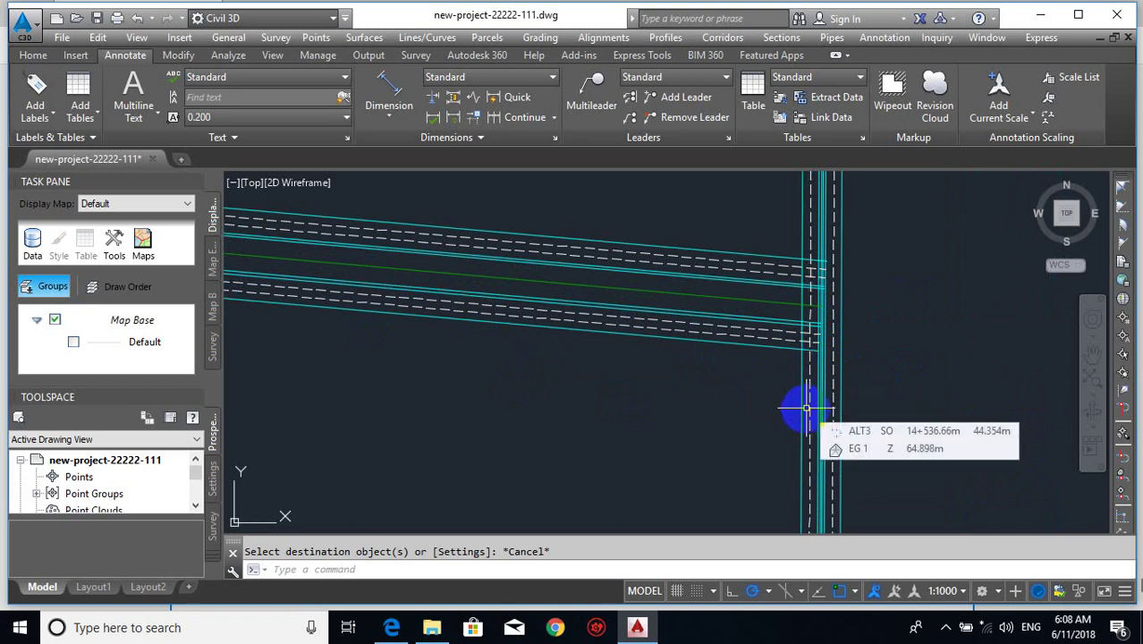
middle_click_drag(765, 428, 928, 332)
scroll(730, 298, "down", 4)
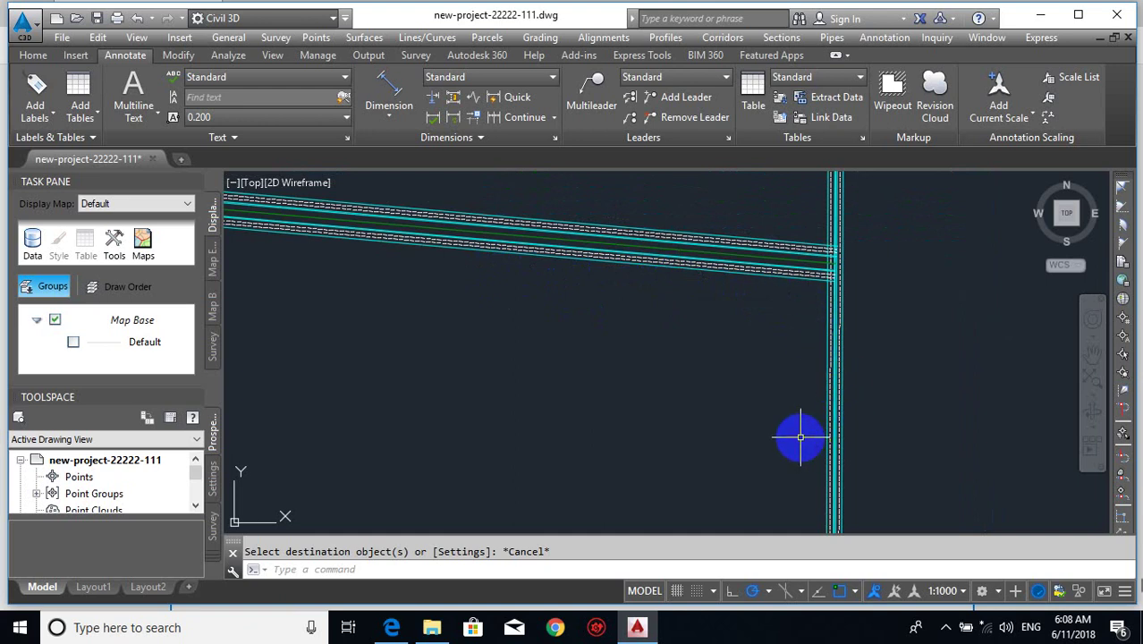
scroll(764, 408, "up", 4)
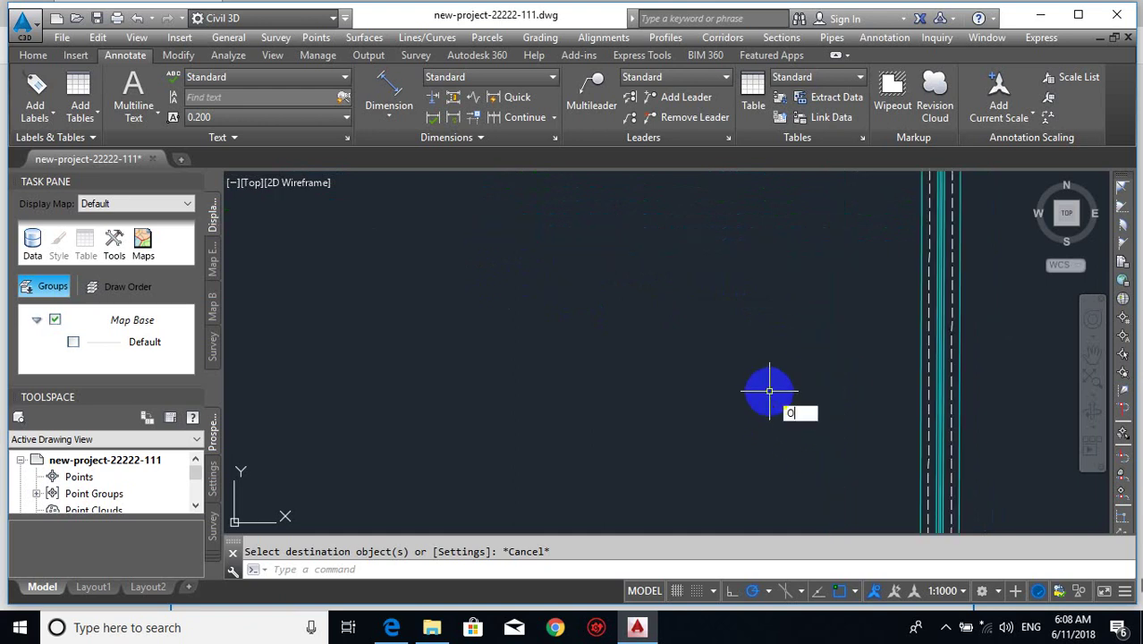
key("Return")
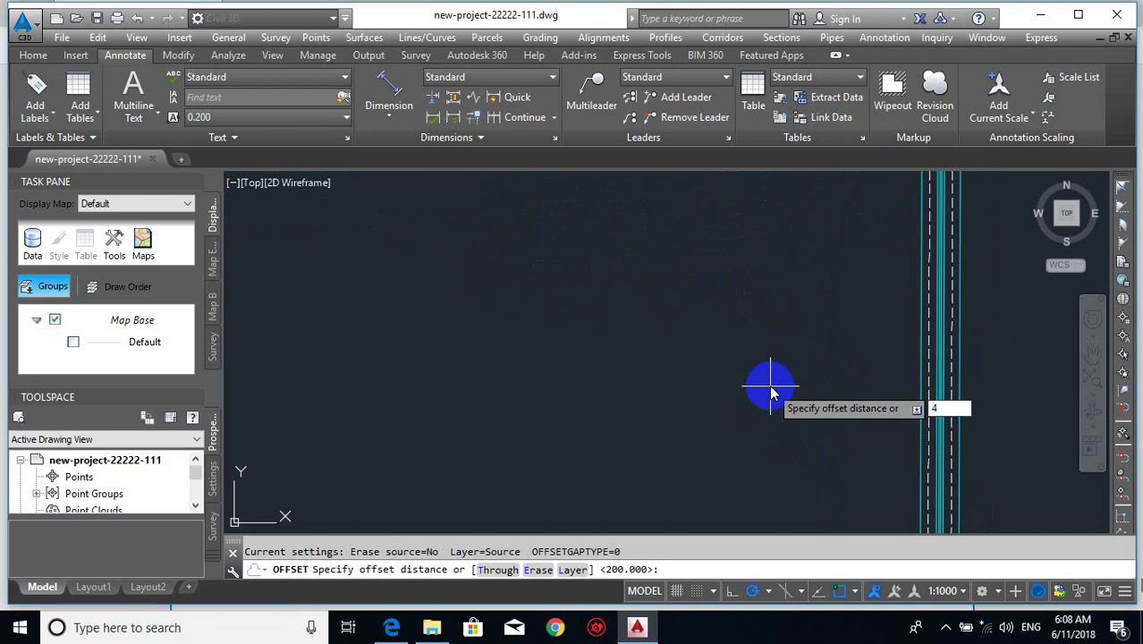
key("Return")
key("Return")
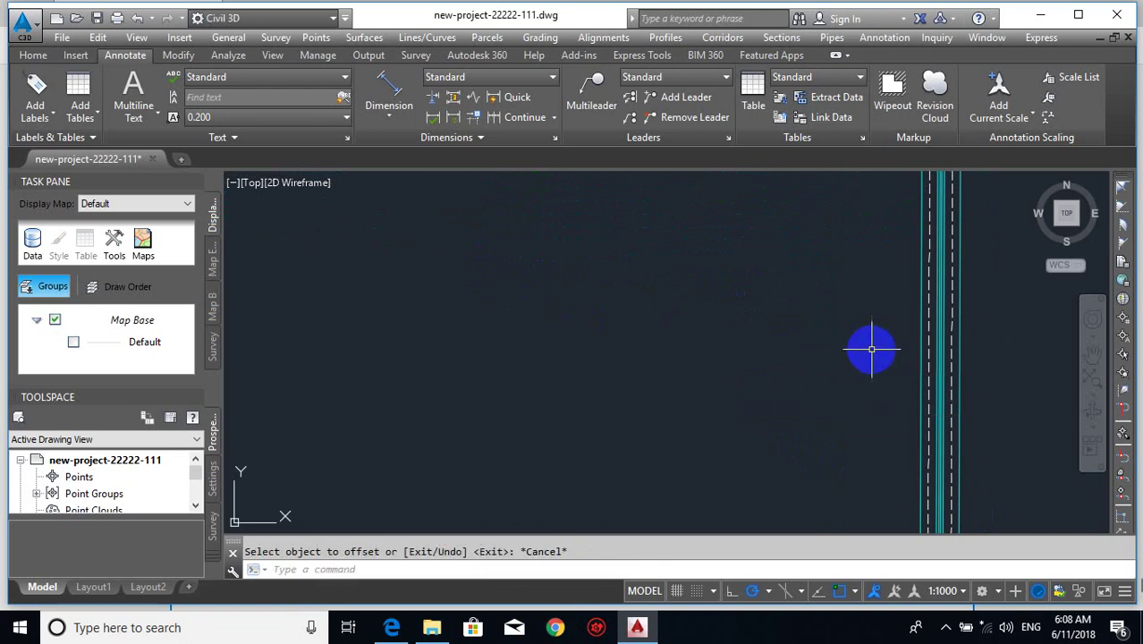
- Offset the western outer edge line of the north-south road by 3.6 to the west
key("Return")
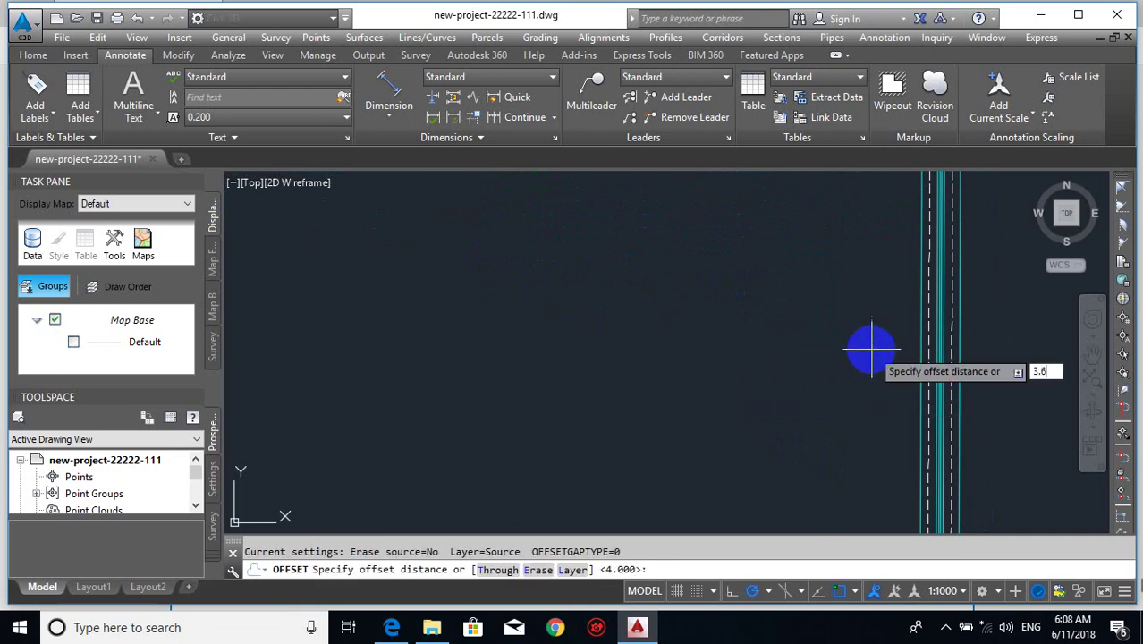
type("3.6")
key("Return")
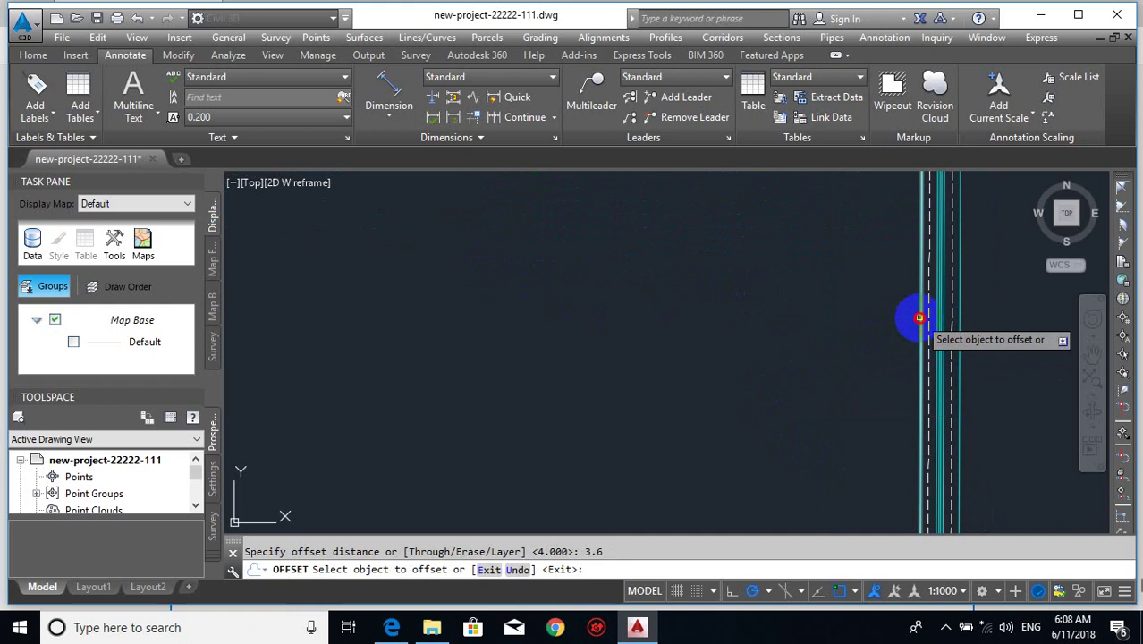
left_click(919, 318)
left_click(759, 375)
key("Escape")
- Draw a circle of radius 450 tangent to the ALT3 road's southern edge line and the north-south road's western offset line
scroll(742, 393, "down", 4)
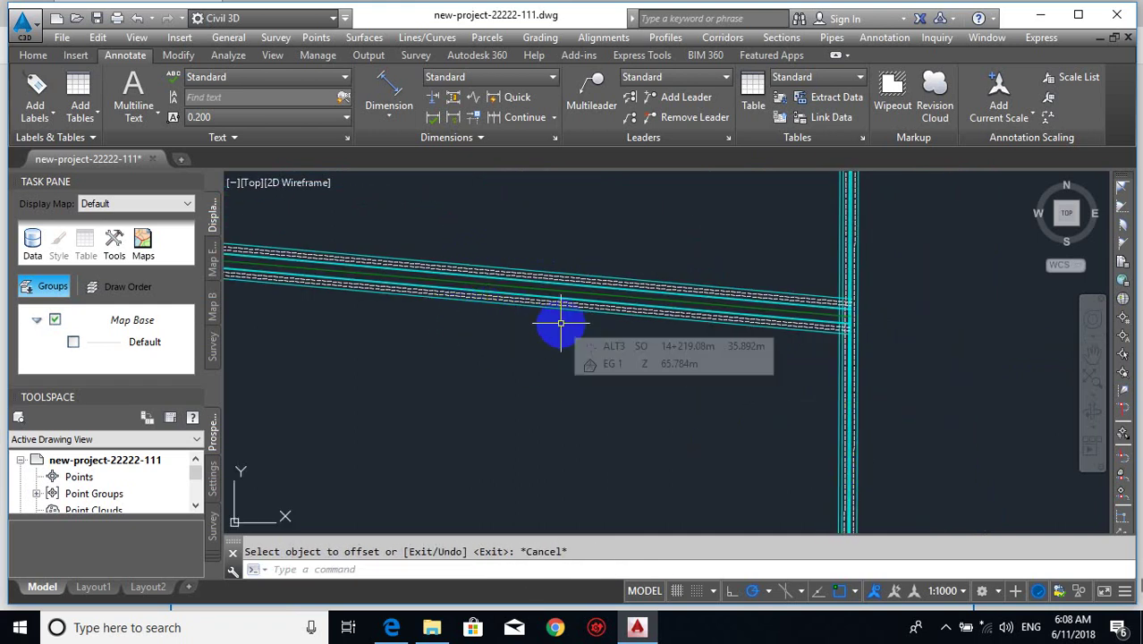
scroll(368, 299, "up", 5)
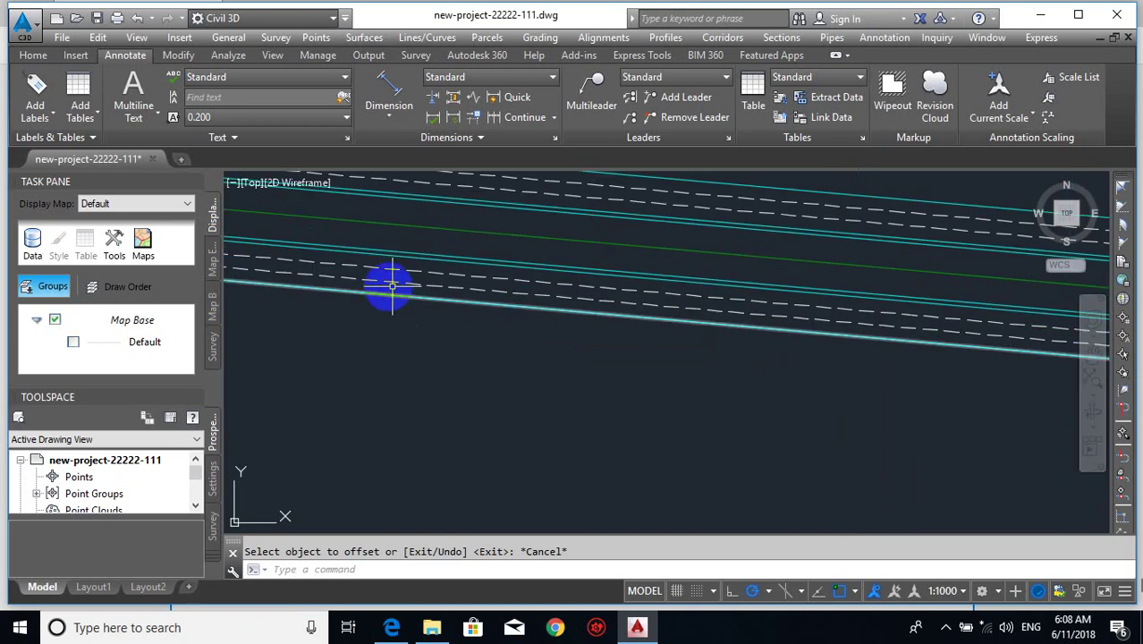
scroll(374, 290, "down", 2)
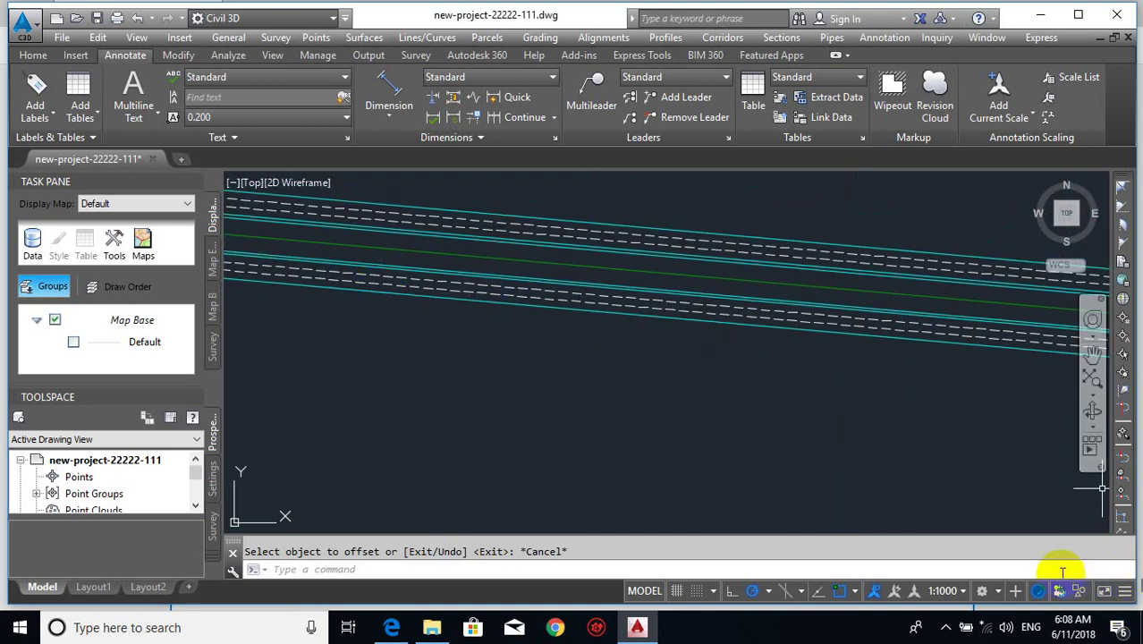
scroll(777, 331, "down", 3)
middle_click_drag(770, 352, 598, 347)
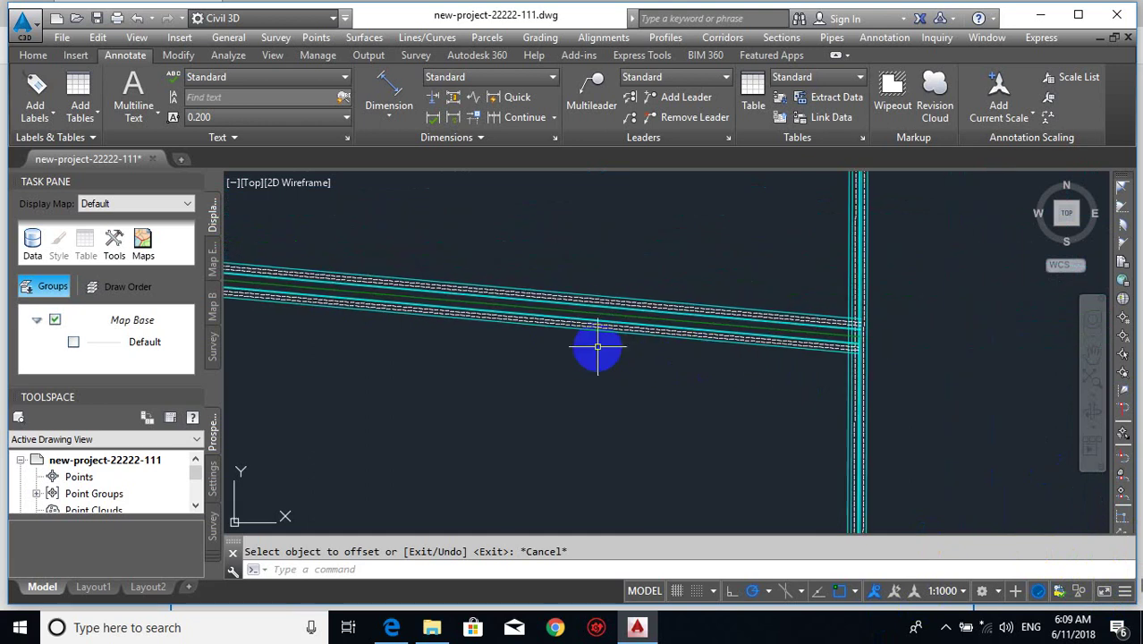
key("Return")
type("T")
key("Return")
scroll(456, 317, "up", 3)
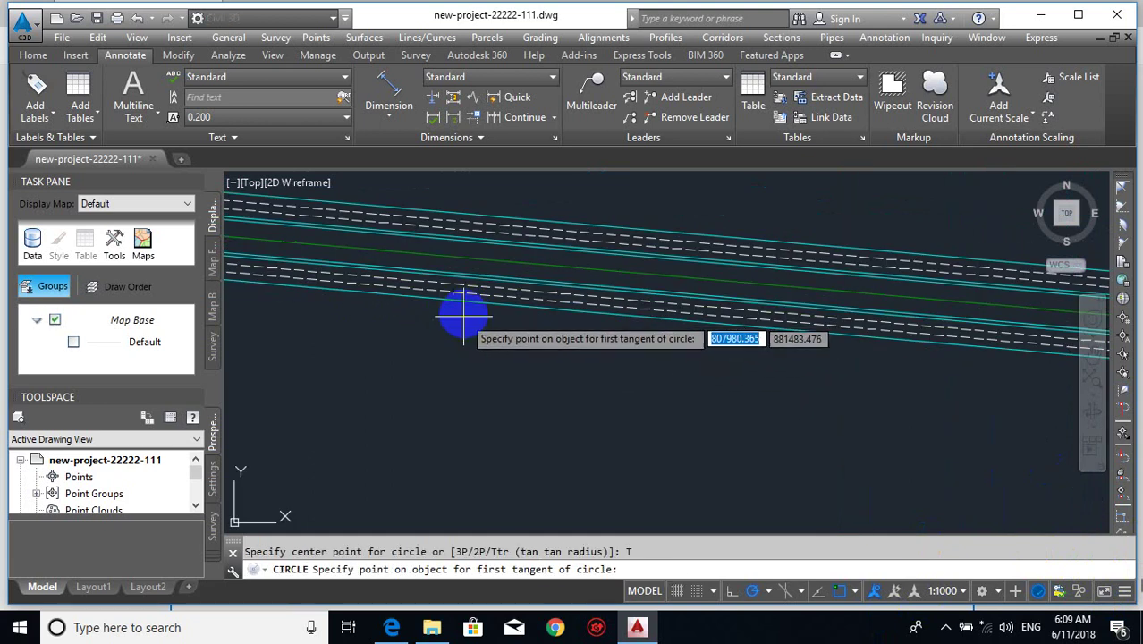
left_click(467, 309)
scroll(574, 332, "down", 4)
scroll(696, 446, "up", 3)
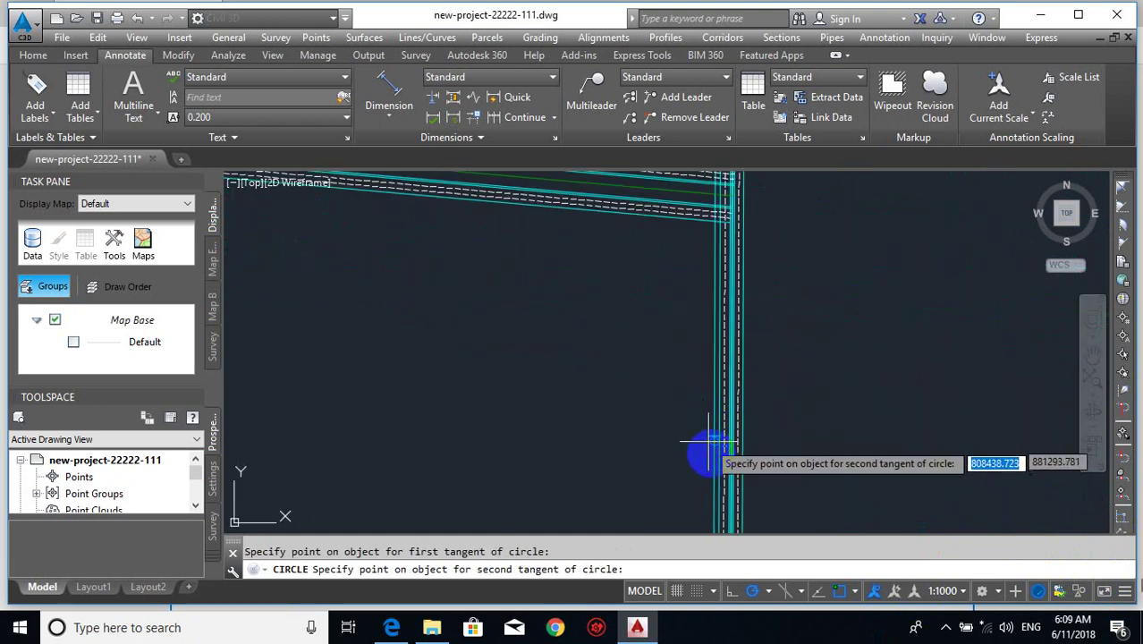
left_click(712, 451)
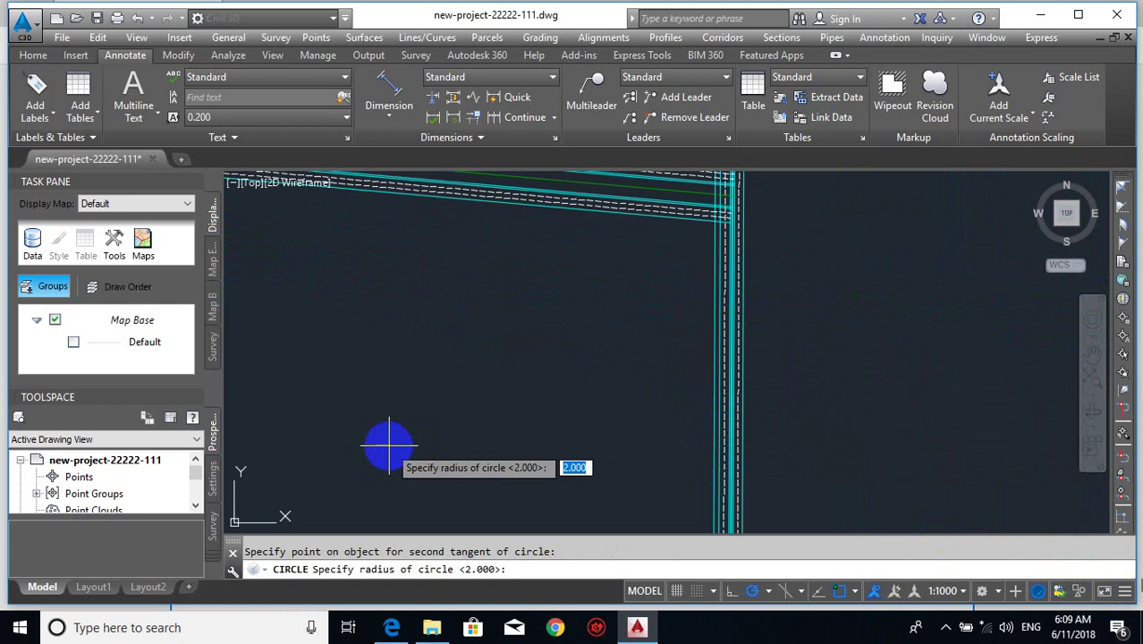
type("450")
key("Return")
scroll(408, 439, "down", 3)
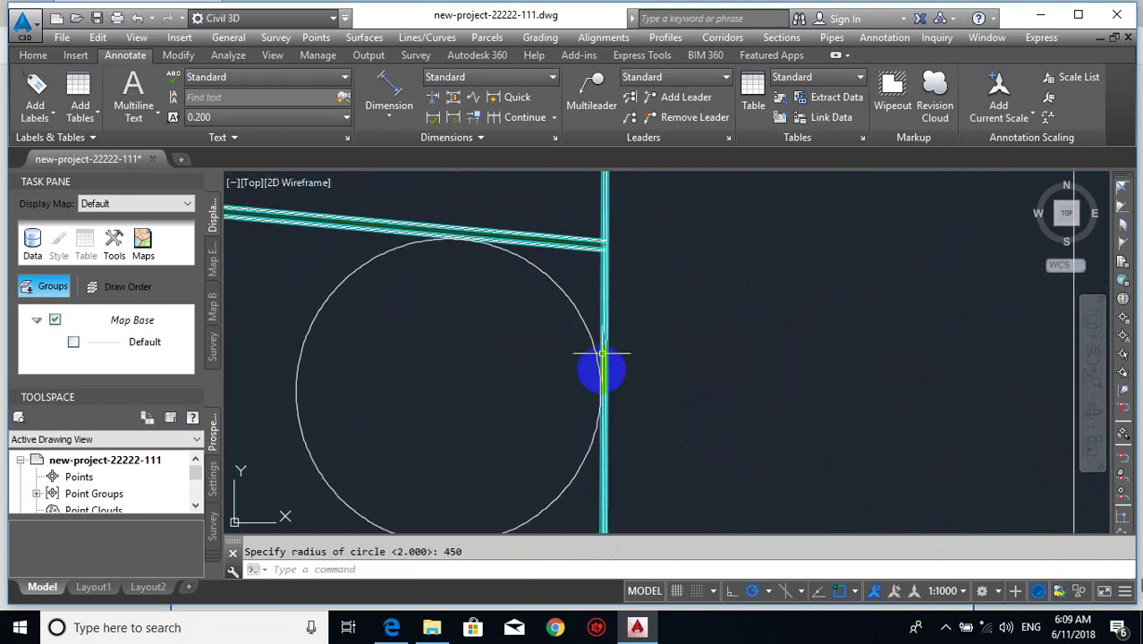
type("TR")
key("Return")
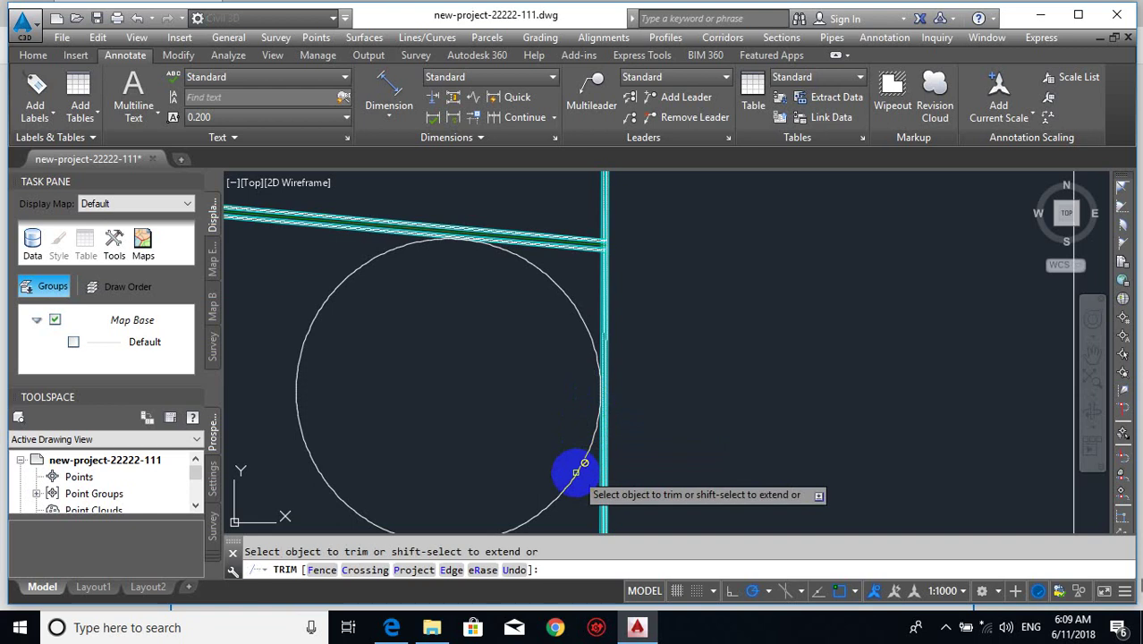
key("Escape")
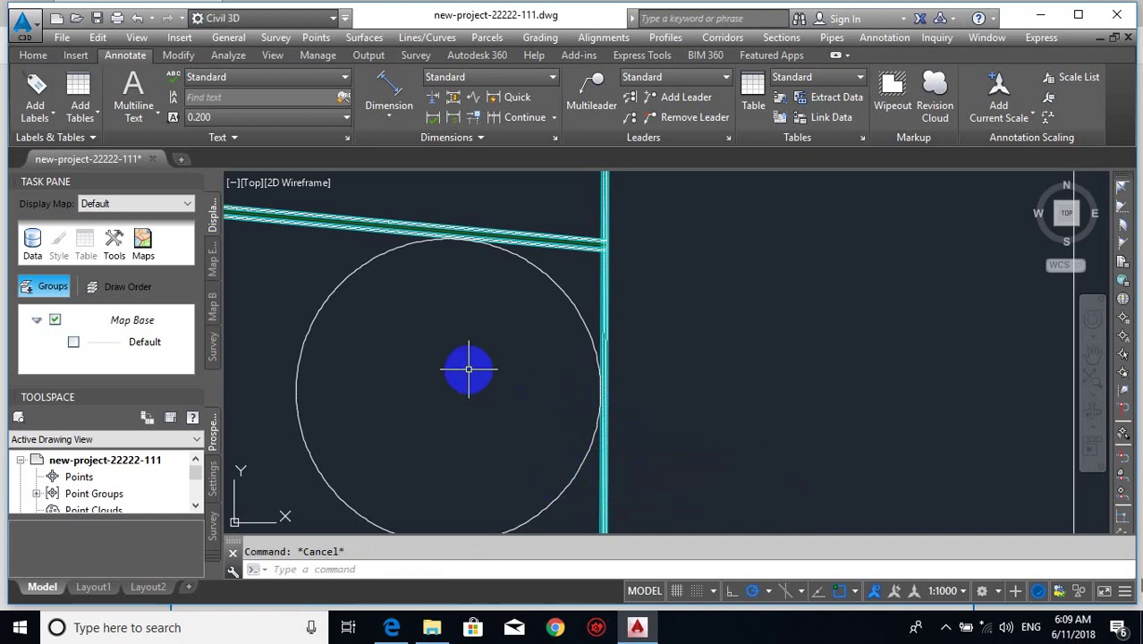
type("BR")
key("Return")
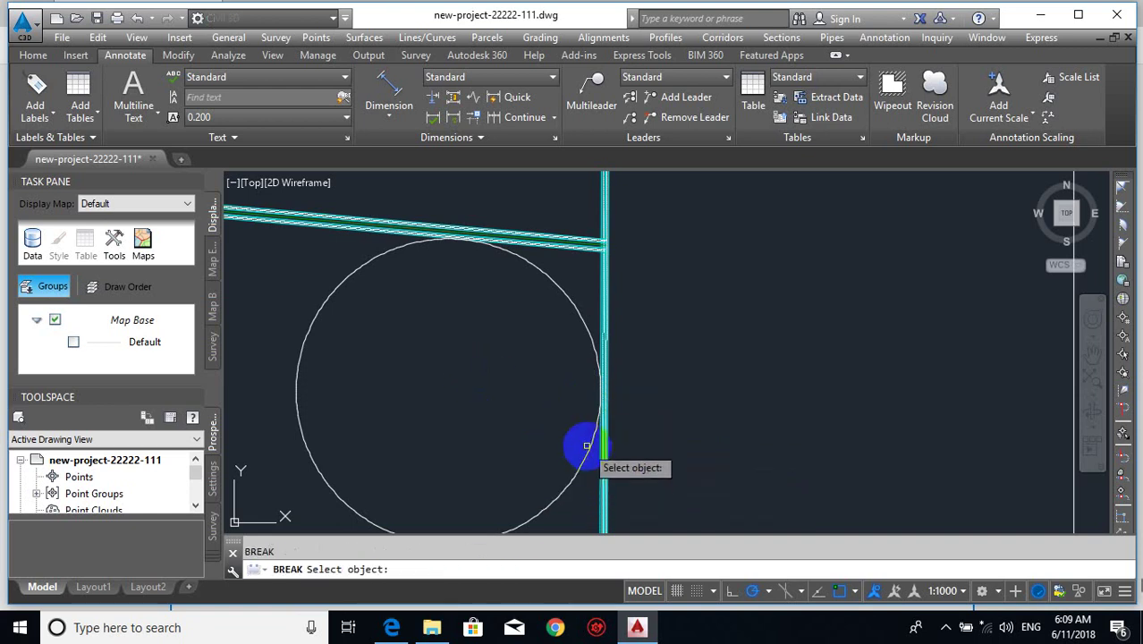
left_click(588, 445)
key("Escape")
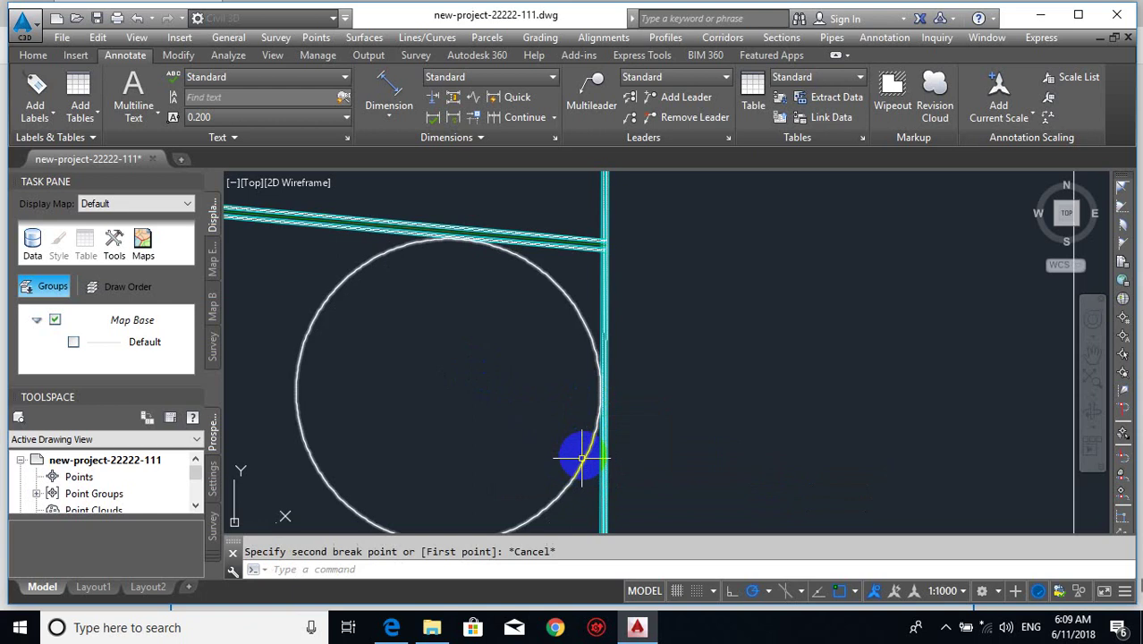
- Break the circle open beside the north-south road, just south of its eastern tangent point
key("Return")
scroll(588, 446, "up", 3)
left_click(589, 446)
scroll(605, 388, "up", 2)
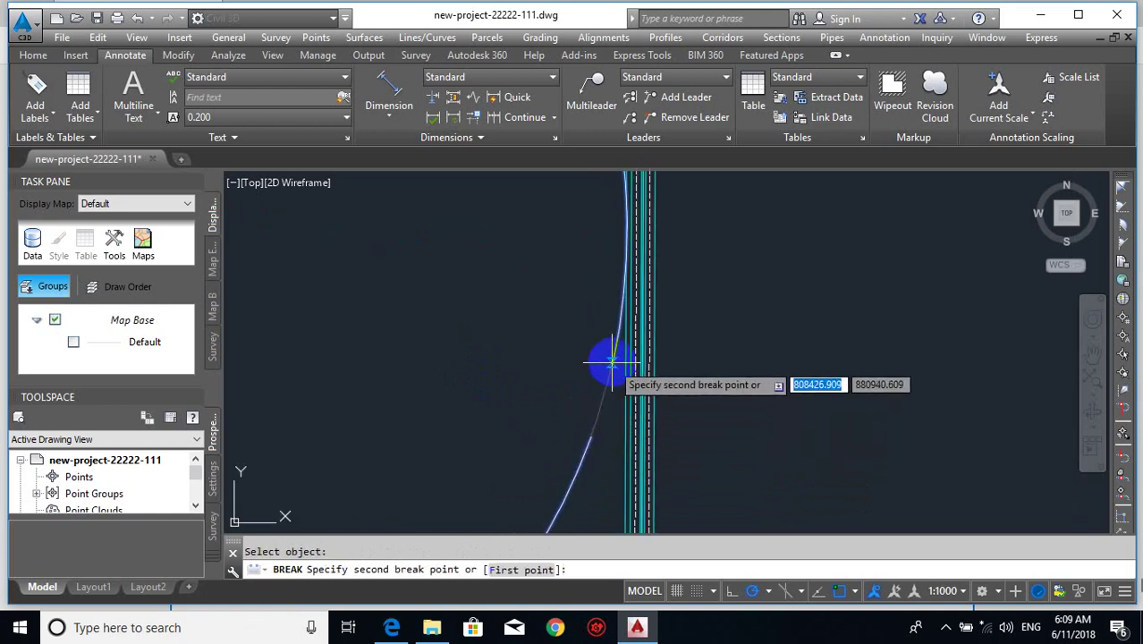
left_click(612, 354)
key("Escape")
- Stretch the northern end of the broken circle to its tangent point on the north-south road's western offset line
left_click(613, 354)
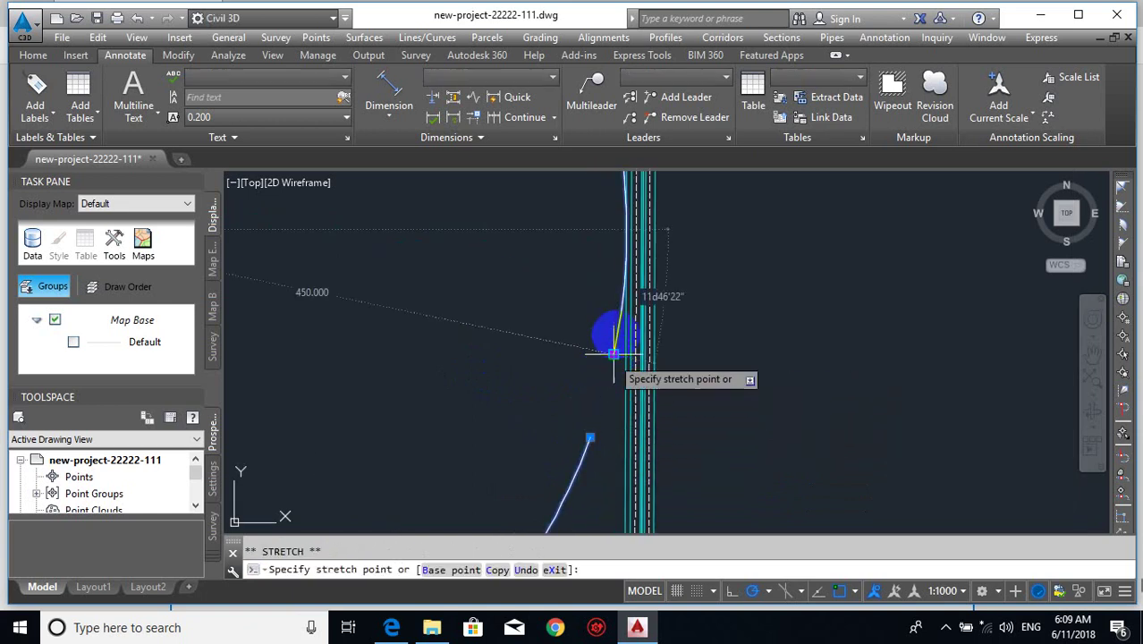
scroll(613, 268, "up", 5)
scroll(541, 345, "up", 2)
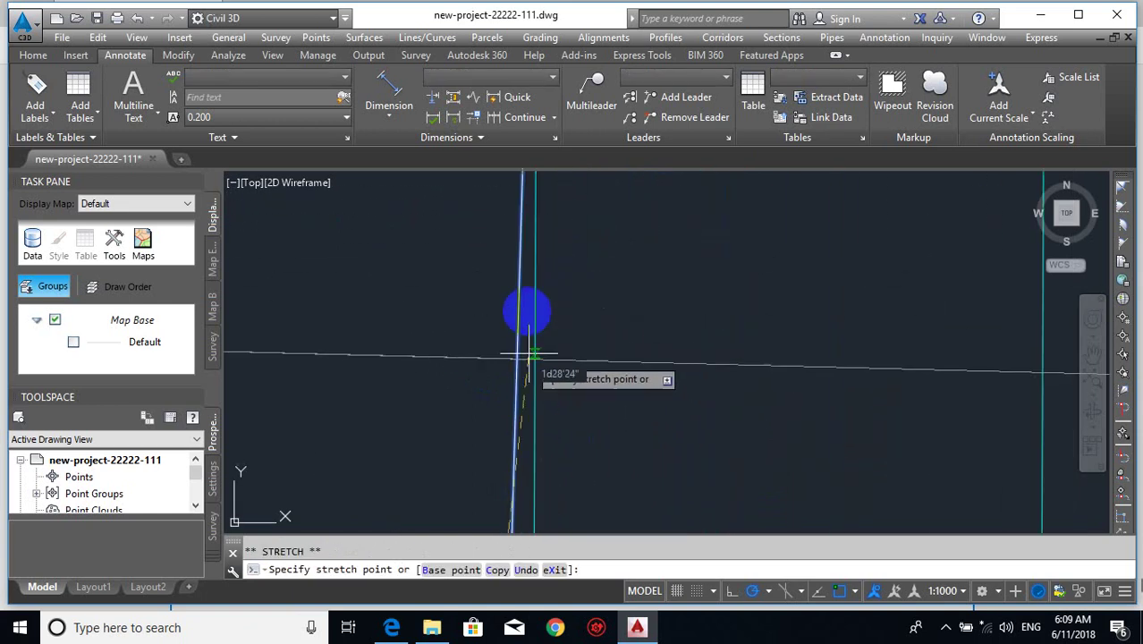
left_click(536, 233)
key("Escape")
scroll(550, 285, "down", 1)
scroll(503, 328, "down", 3)
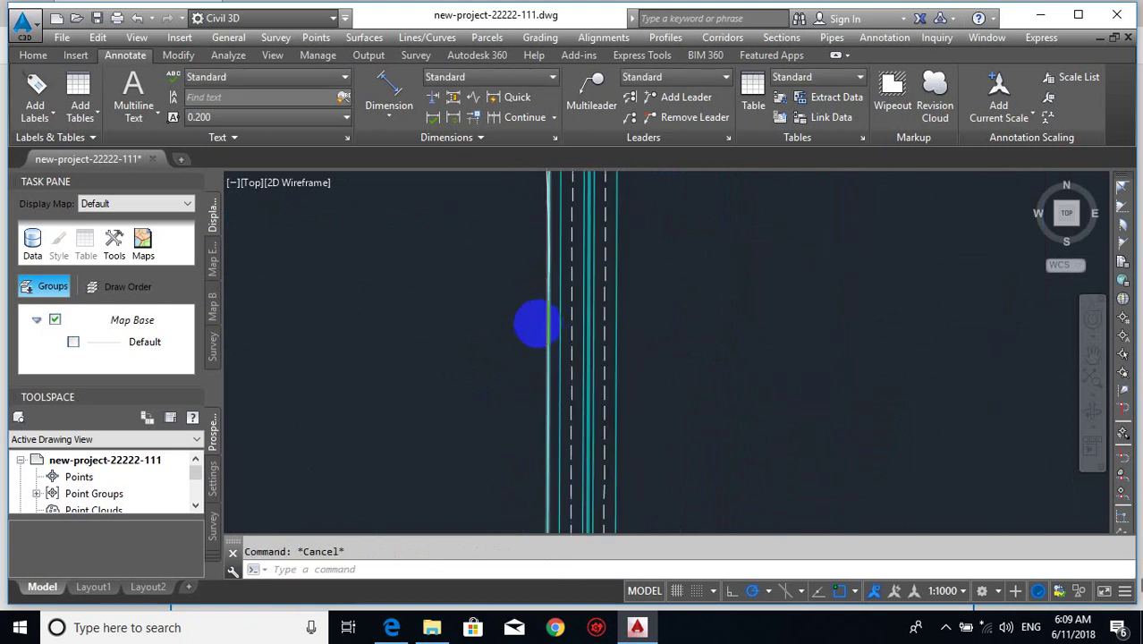
- Trim away the rest of the circle, keeping only the curve that connects the ALT3 road to the north-south road
type("TR")
key("Return")
key("Return")
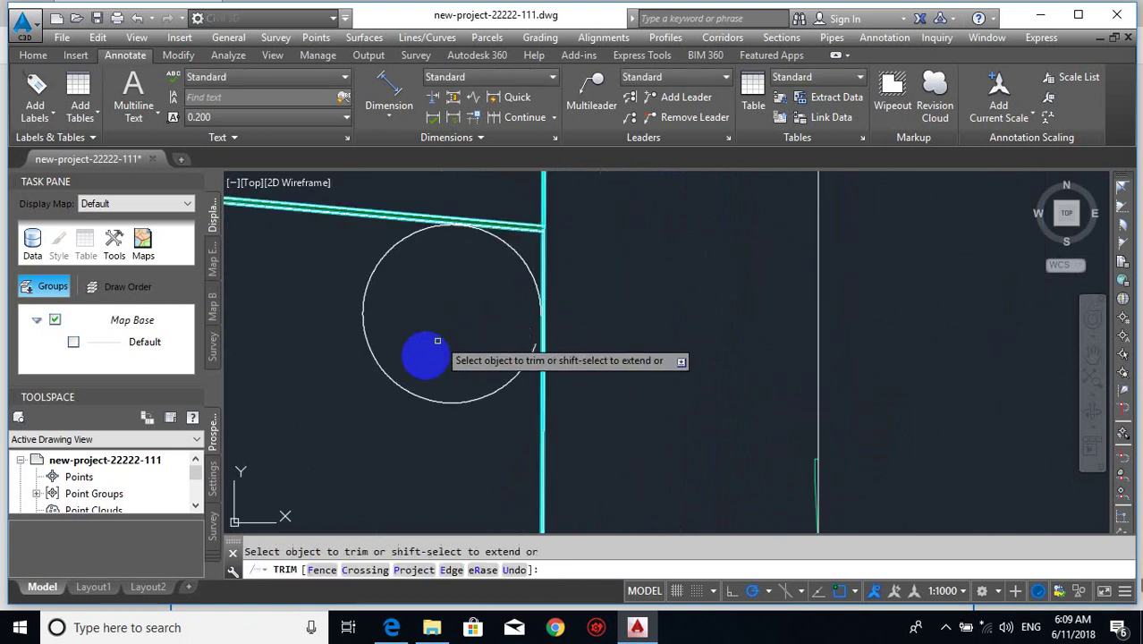
left_click(382, 370)
left_click(376, 363)
key("Escape")
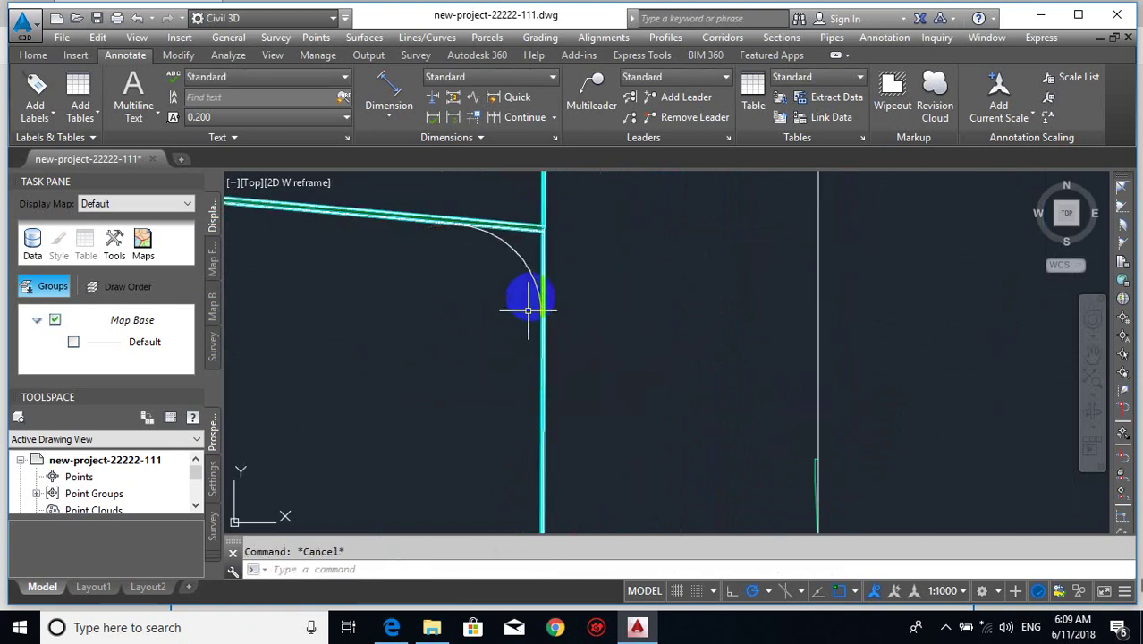
- Check the properties of the north-south road's western offset line near the curve's southern end
scroll(537, 320, "up", 3)
type("MO")
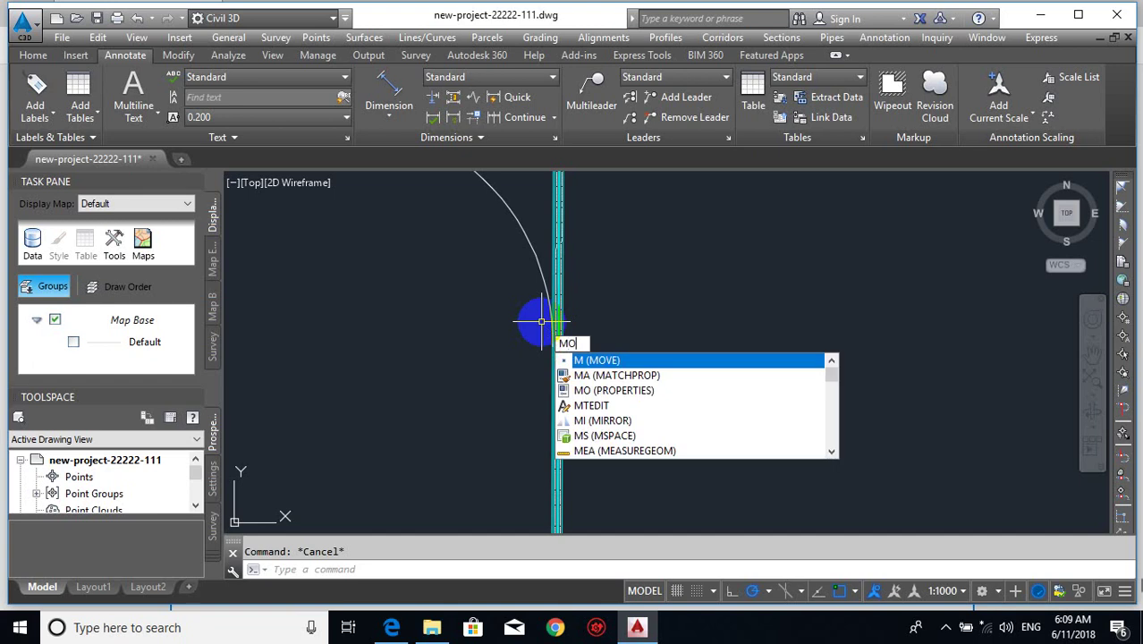
key("Return")
scroll(545, 295, "up", 4)
left_click(569, 278)
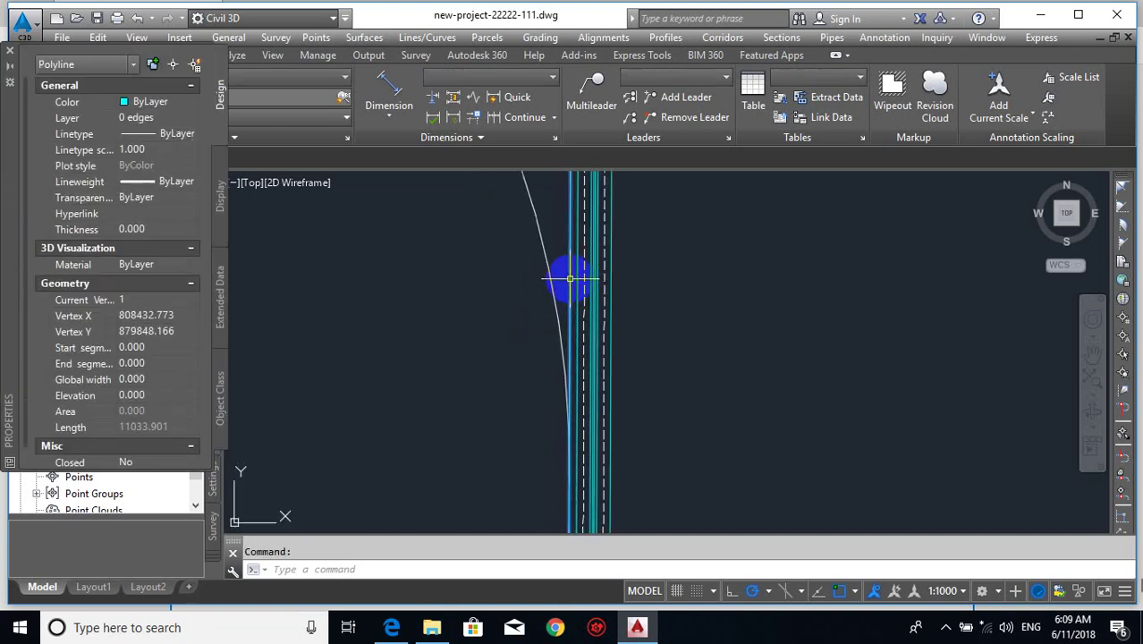
left_click(9, 54)
key("Escape")
- Offset the connecting curve by 3.6 towards the junction three times in succession, forming parallel lane lines
scroll(368, 338, "down", 8)
middle_click_drag(345, 322, 475, 372)
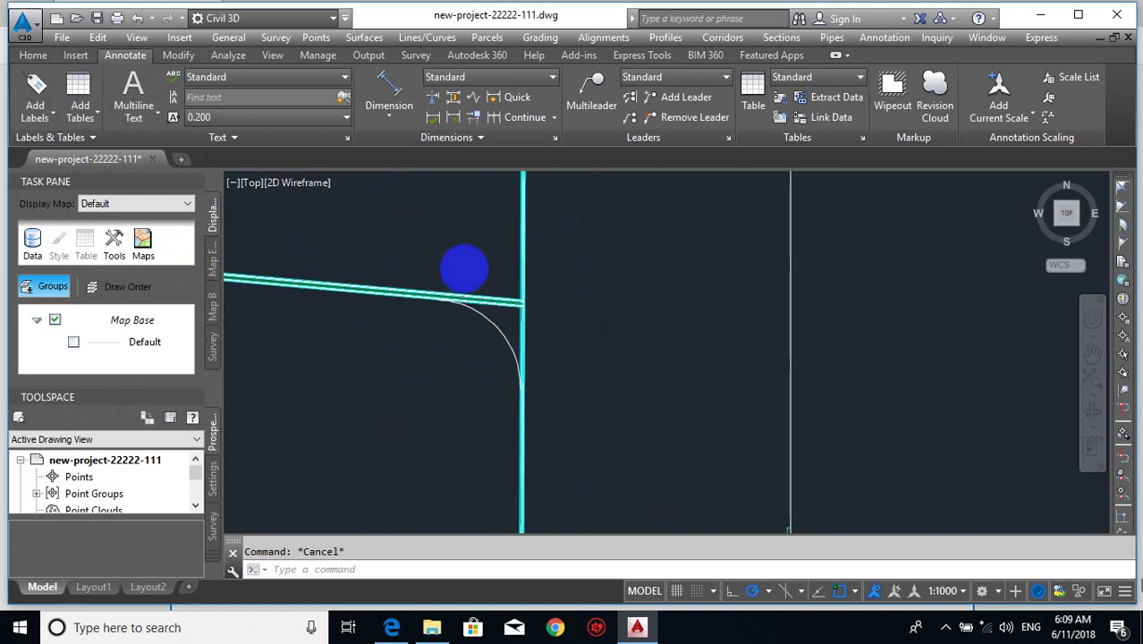
scroll(464, 268, "up", 5)
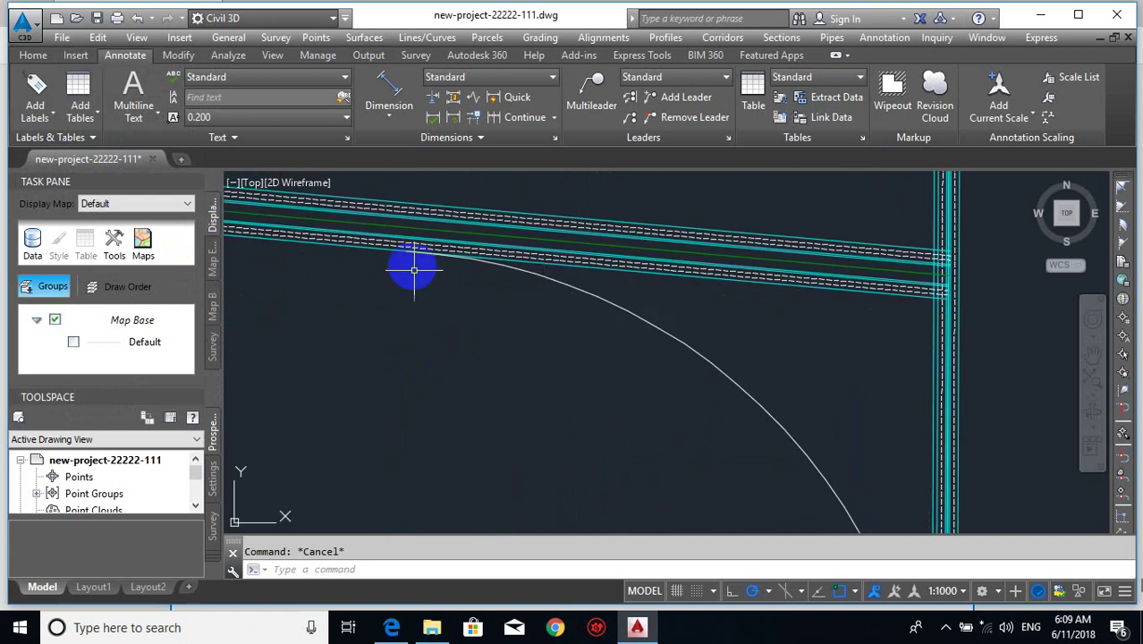
scroll(397, 249, "up", 2)
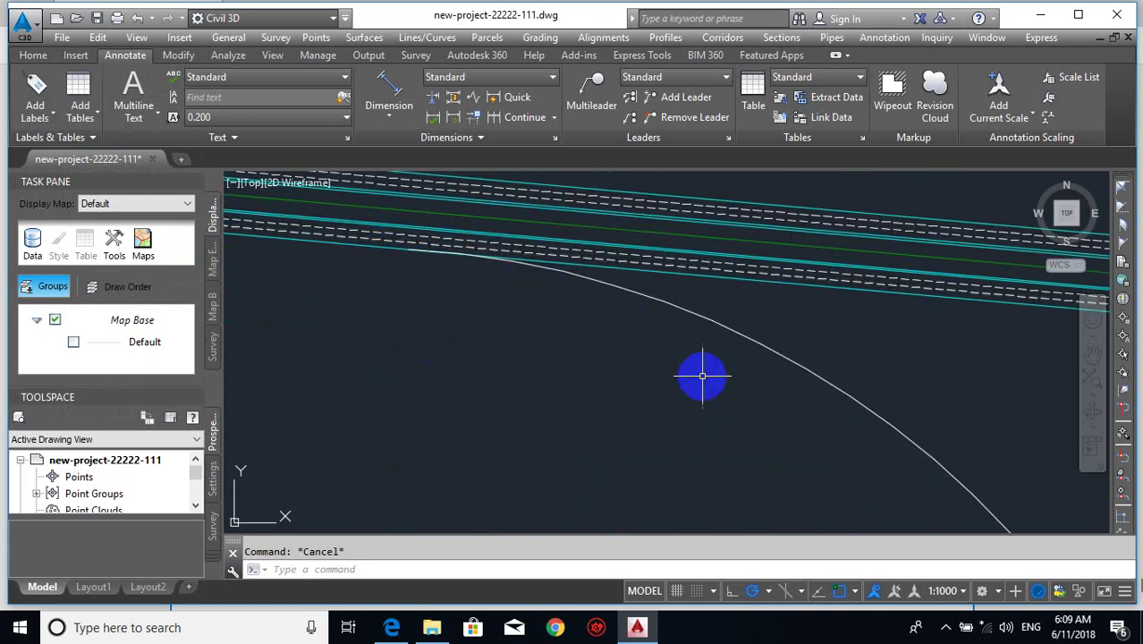
middle_click_drag(753, 398, 605, 396)
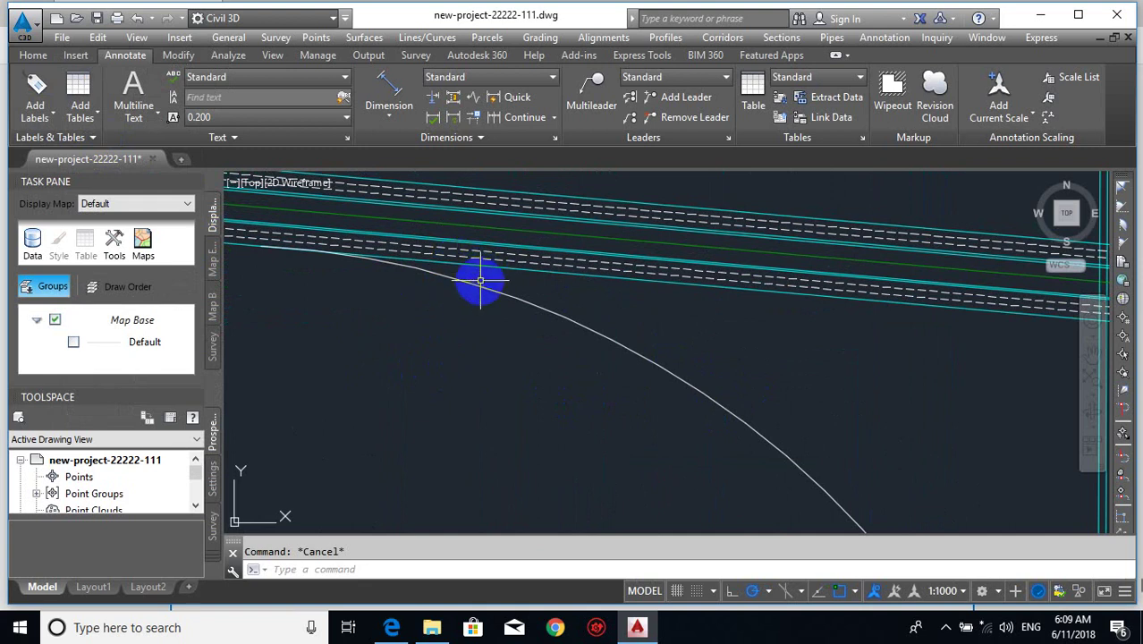
mouse_move(480, 281)
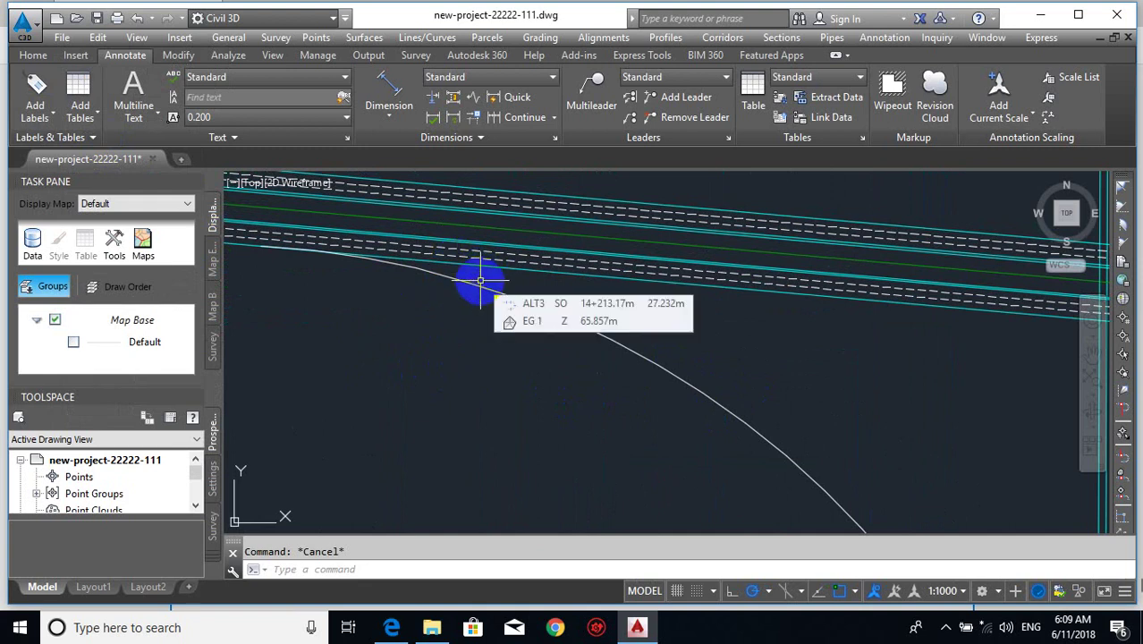
type("o")
key("Return")
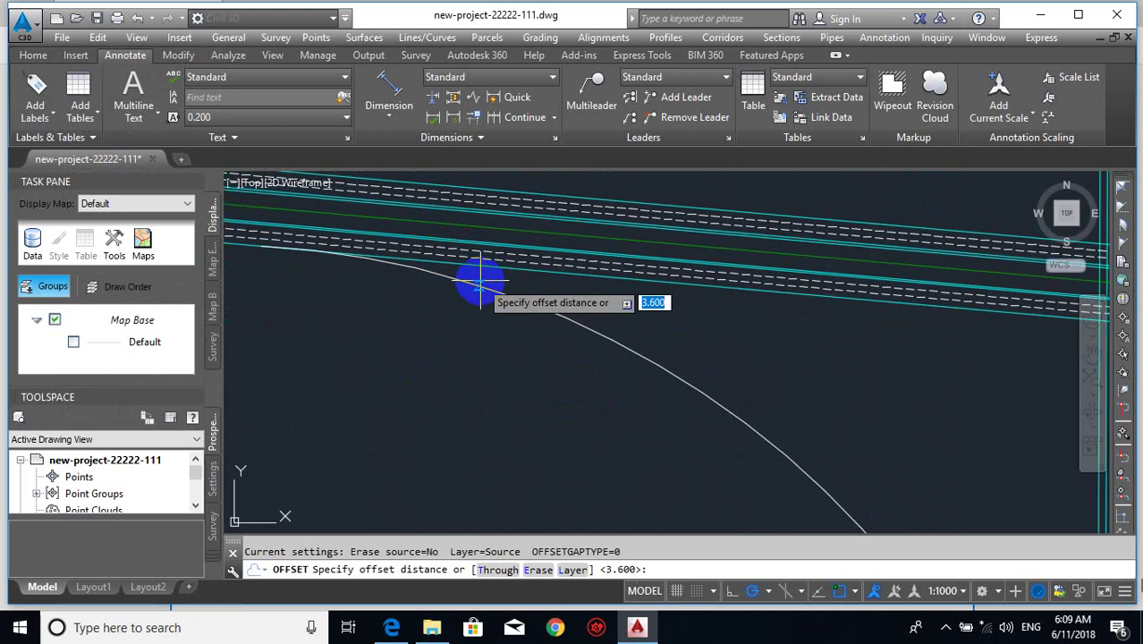
key("Return")
left_click(497, 289)
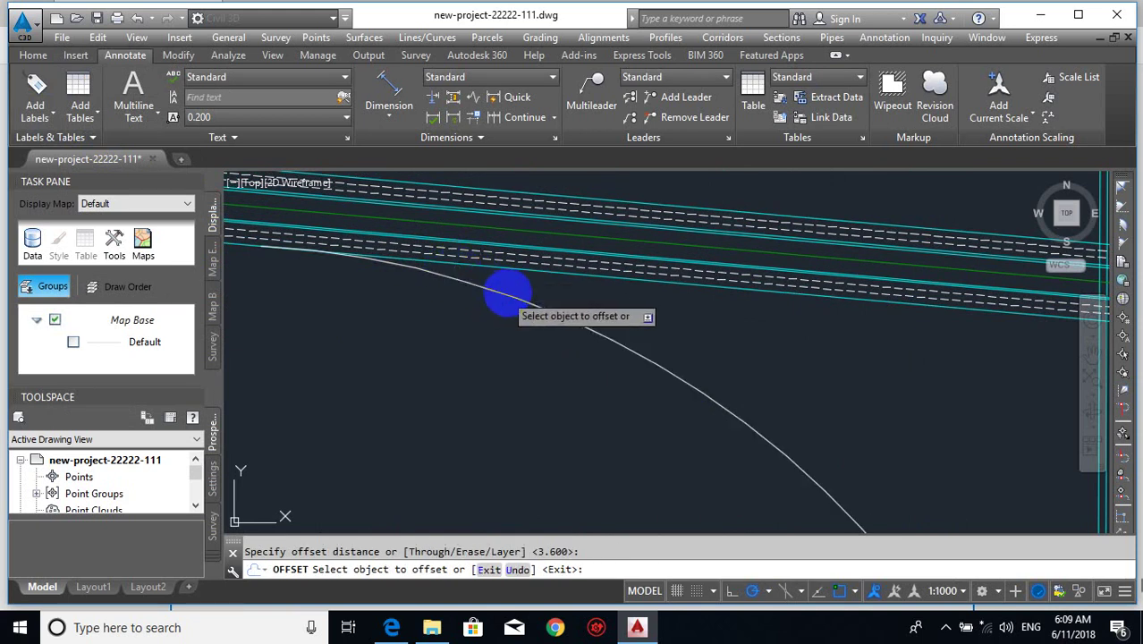
left_click(535, 290)
scroll(552, 284, "up", 3)
left_click(525, 319)
left_click(543, 299)
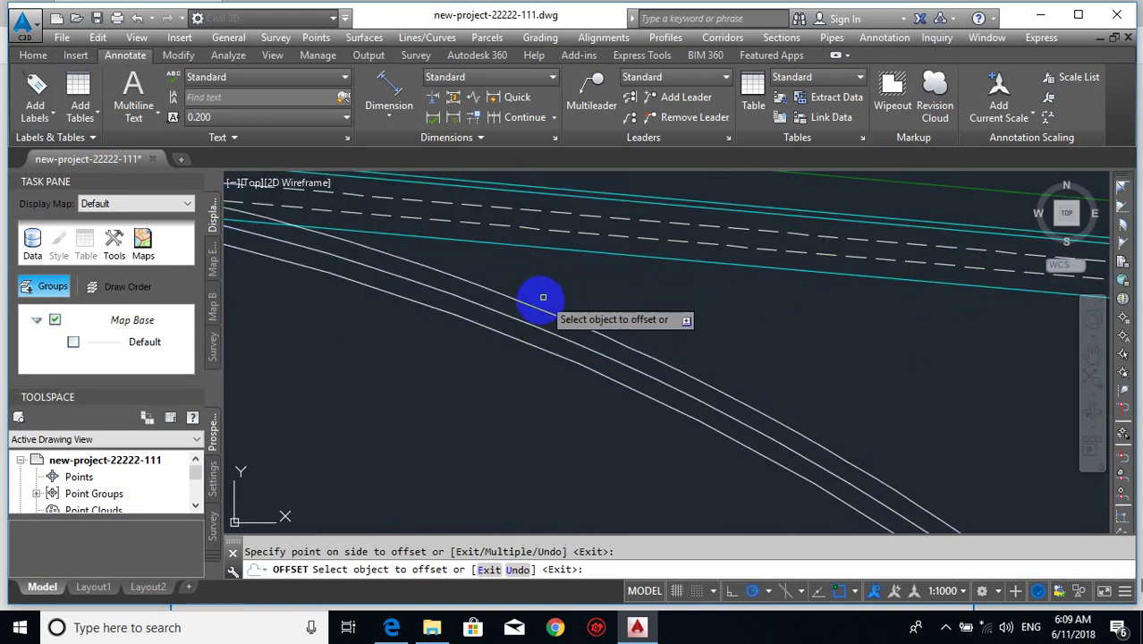
left_click(539, 308)
left_click(565, 267)
key("Escape")
key("Escape")
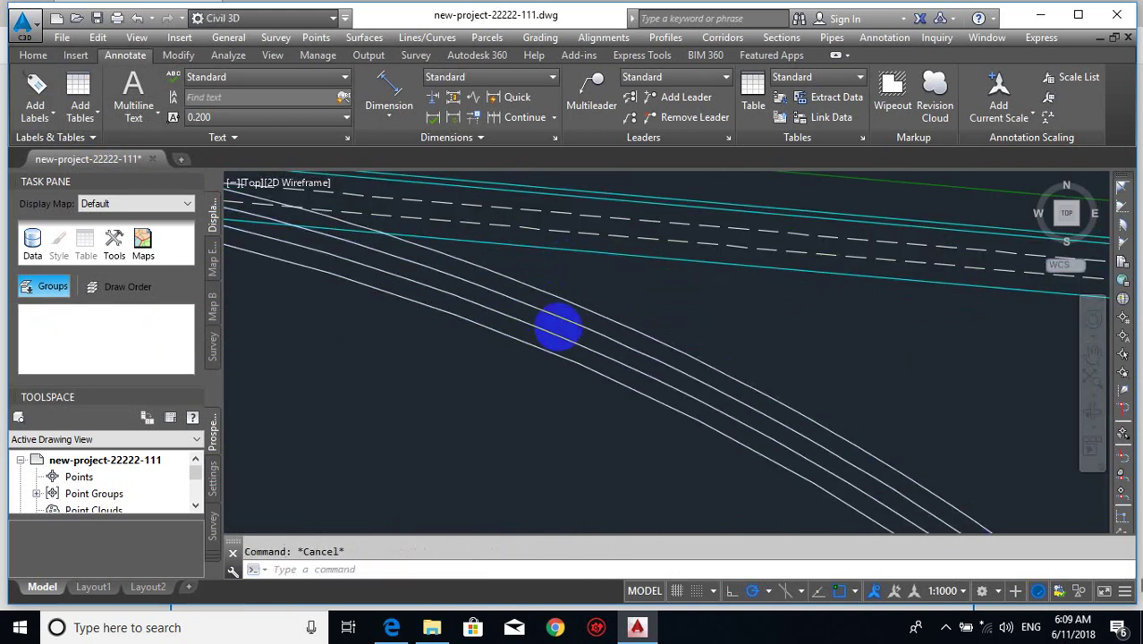
- Trim the ALT3 road's southern dashed lane lines where they cross the new parallel curves
scroll(537, 327, "down", 2)
middle_click_drag(505, 328, 762, 362)
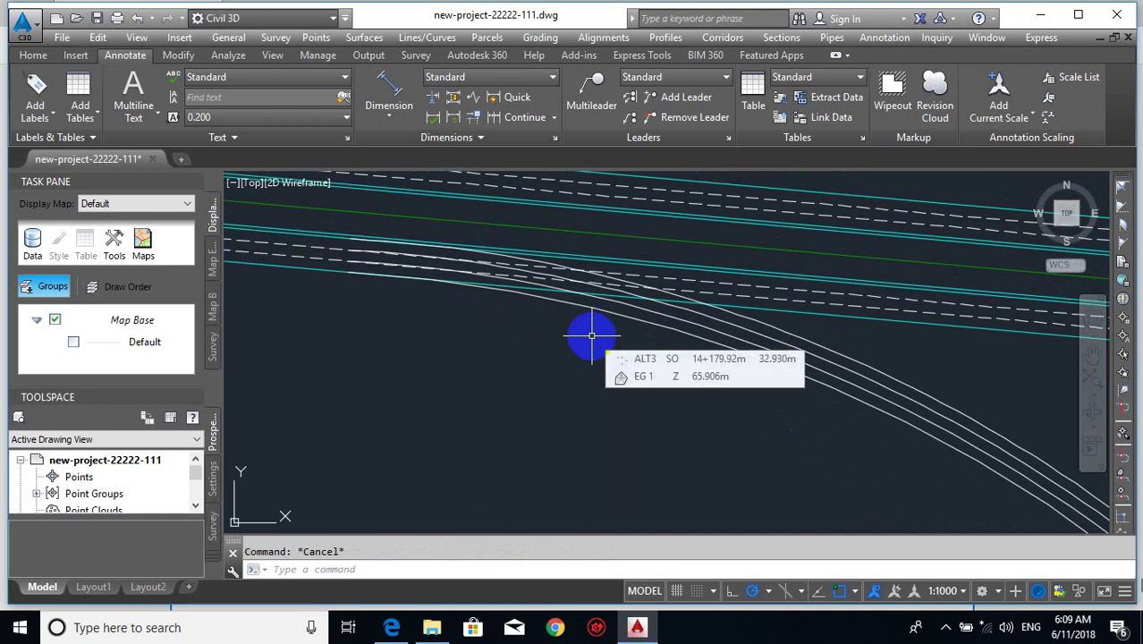
type("tr")
key("Return")
key("Return")
scroll(553, 283, "up", 2)
left_click(527, 278)
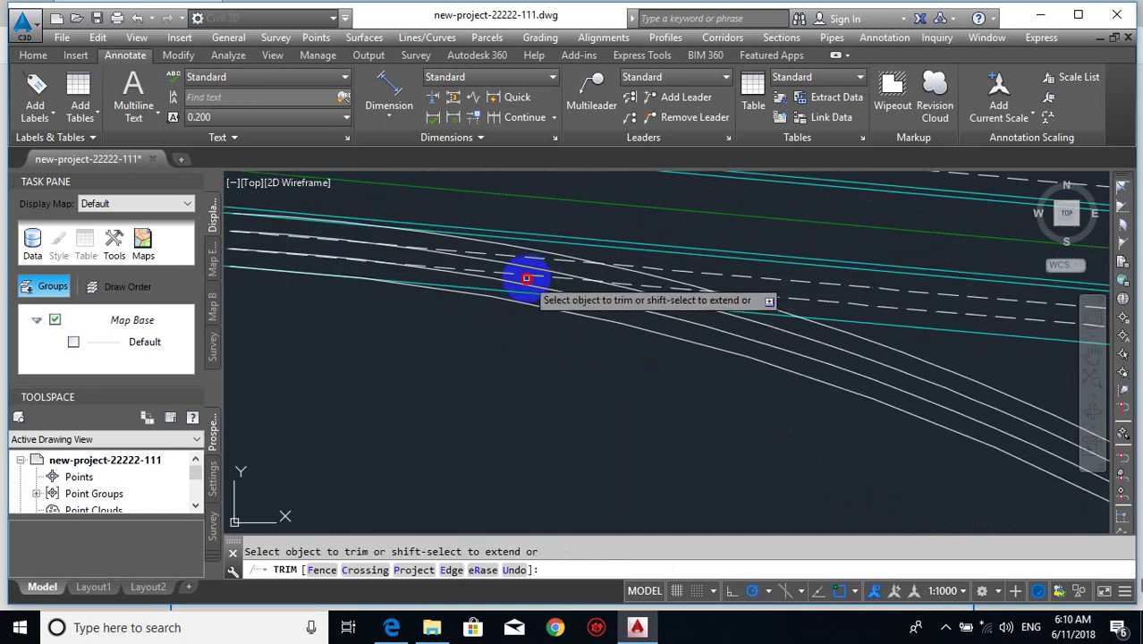
left_click(522, 275)
left_click(529, 257)
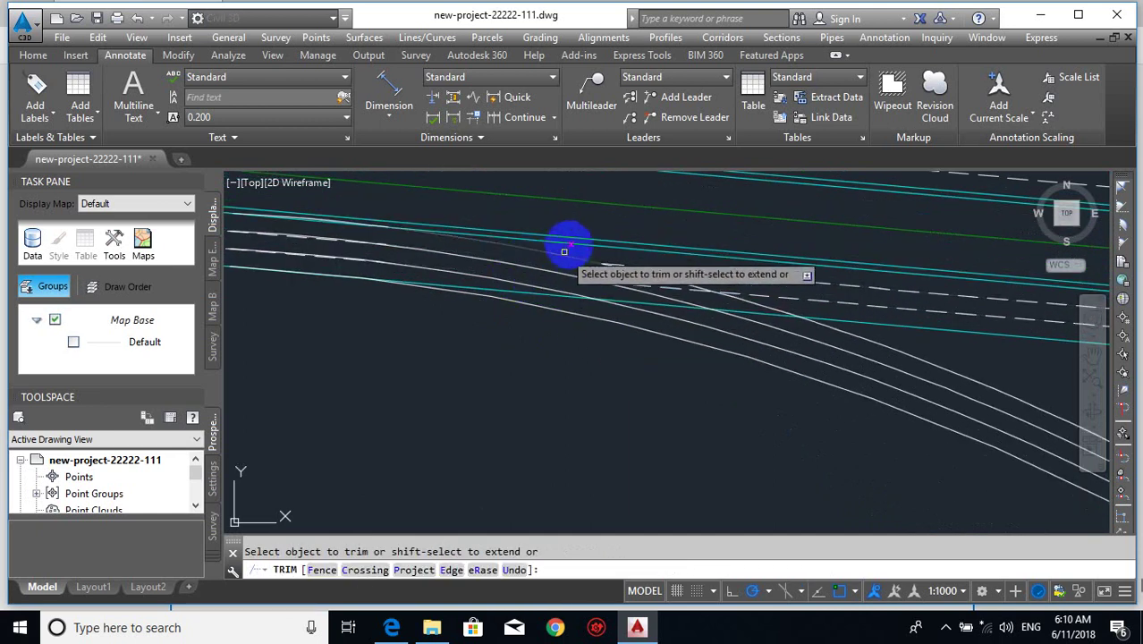
left_click(566, 242)
key("Return")
- Shorten the ALT3 road's southern inner cyan edge line by moving its eastern end to just west of where the curves begin
left_click(599, 239)
scroll(594, 286, "down", 5)
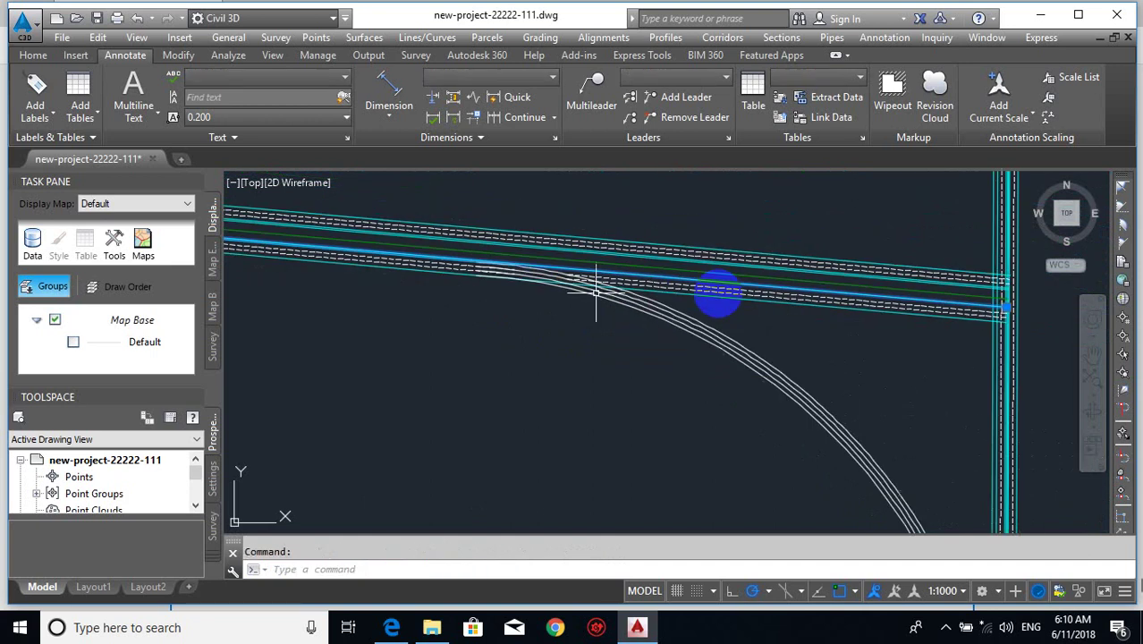
left_click(1003, 302)
scroll(492, 237, "up", 4)
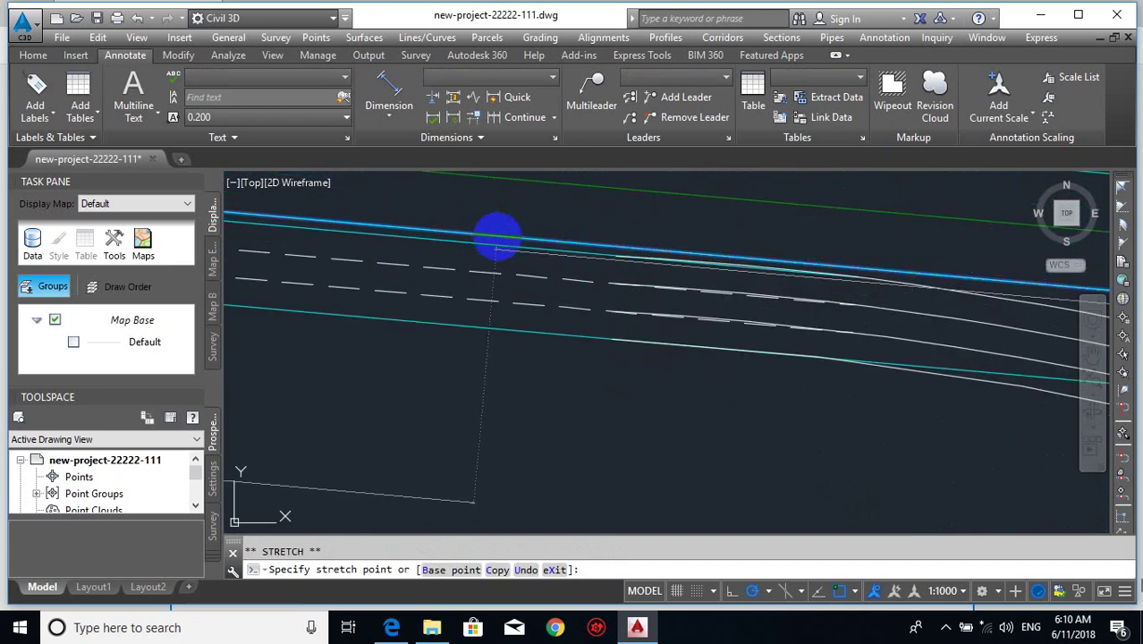
key("Escape")
scroll(572, 268, "down", 3)
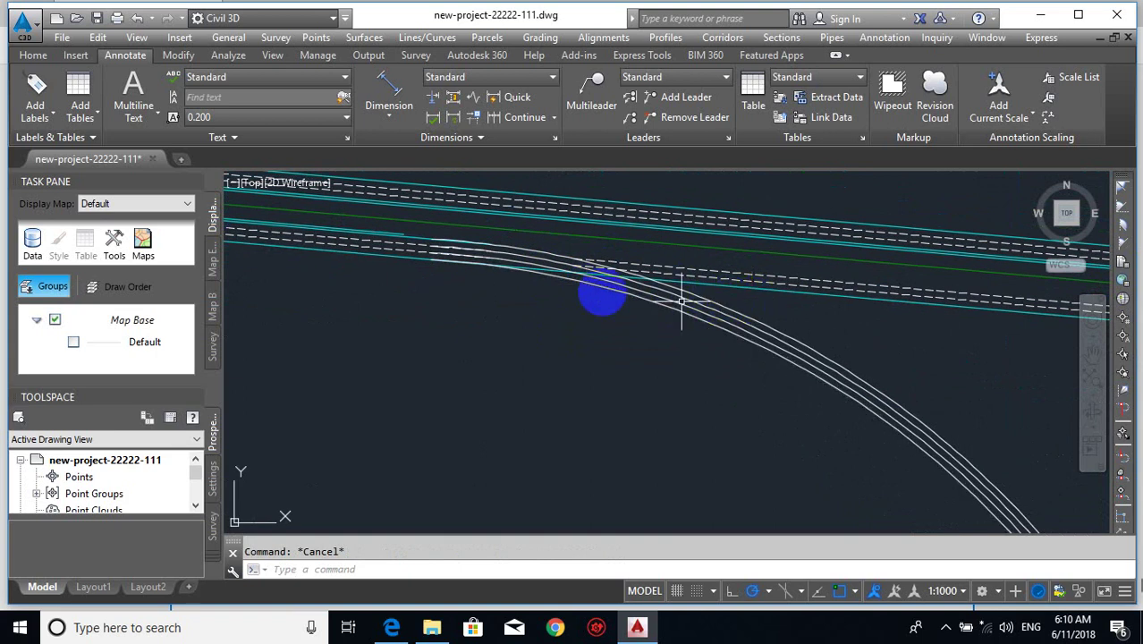
- Trim the ALT3 road's southern outer cyan edge line where it runs across the parallel turning curves
key("Return")
key("Return")
scroll(526, 270, "up", 3)
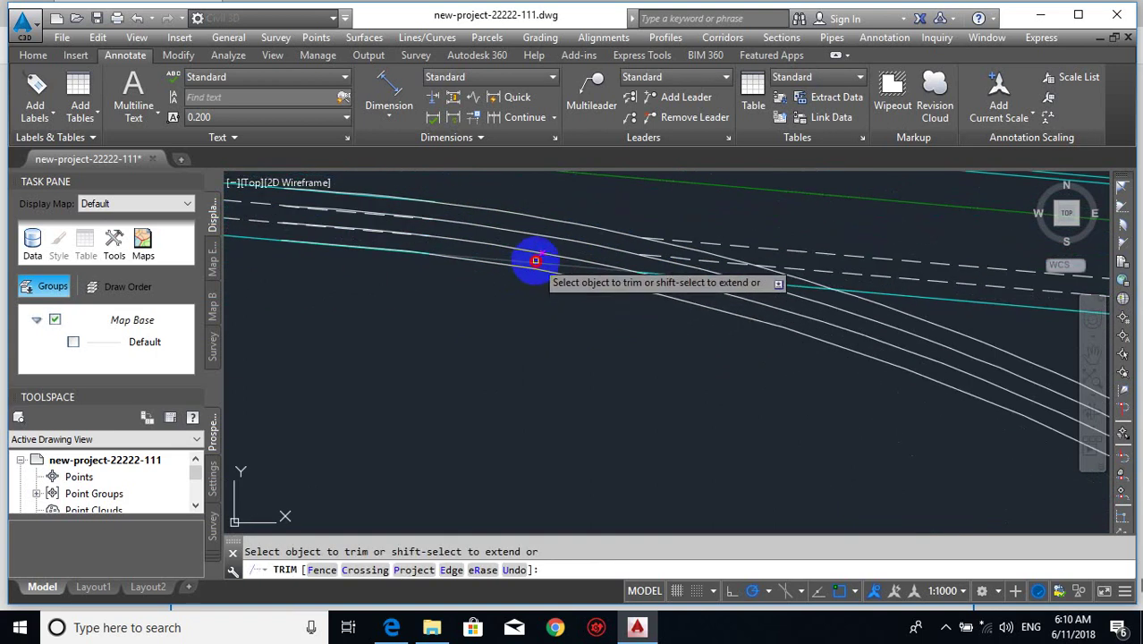
left_click(536, 260)
scroll(579, 273, "down", 5)
key("Escape")
- Erase the leftover southern lane and edge lines of the ALT3 road between the curves and the north-south road
key("Return")
scroll(753, 285, "up", 2)
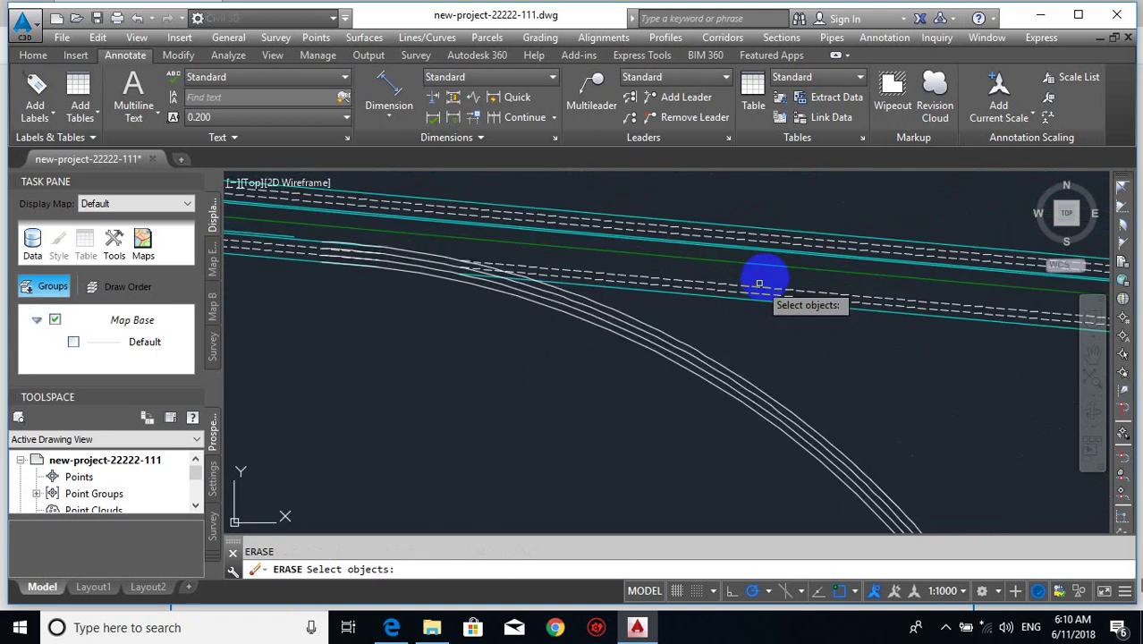
left_click(764, 276)
left_click(736, 317)
key("Return")
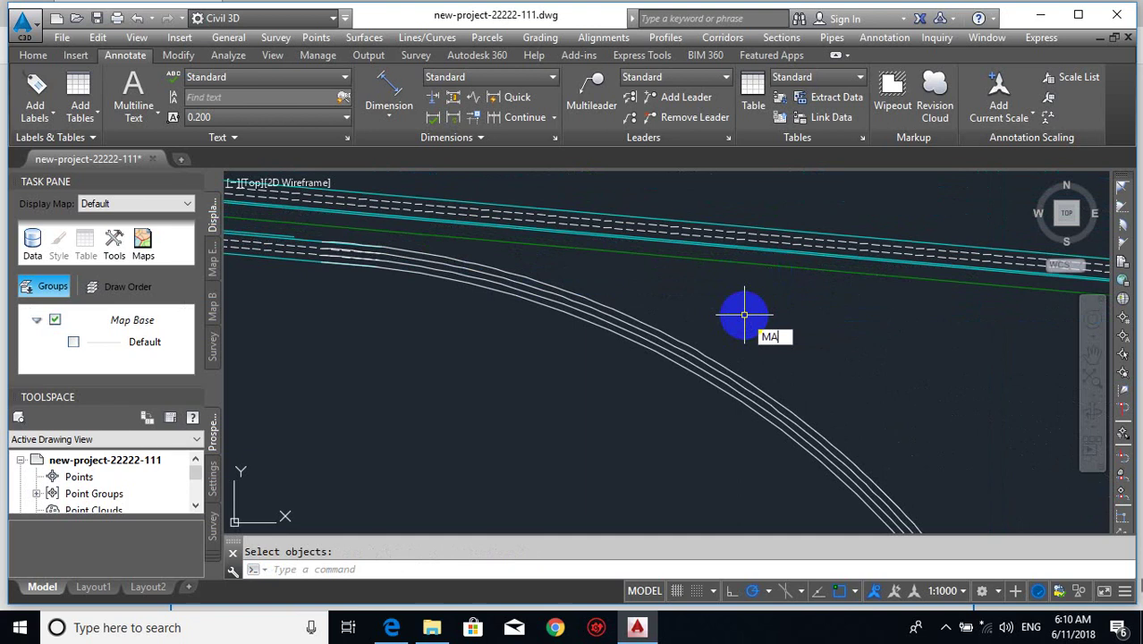
- Match the outermost turning curve's properties to the ALT3 road's southern outer cyan edge line
type("MA")
key("Return")
left_click(309, 261)
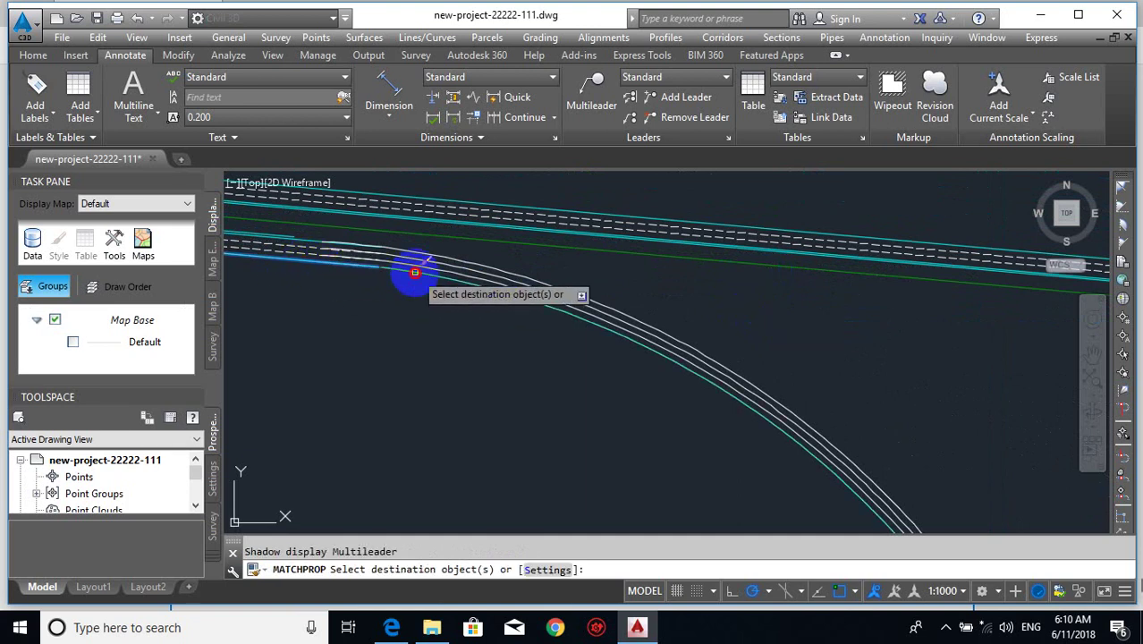
left_click(414, 272)
key("Return")
- Match the two middle turning curves to the ALT3 road's southern dashed lane line
key("Return")
left_click(302, 252)
scroll(388, 272, "up", 4)
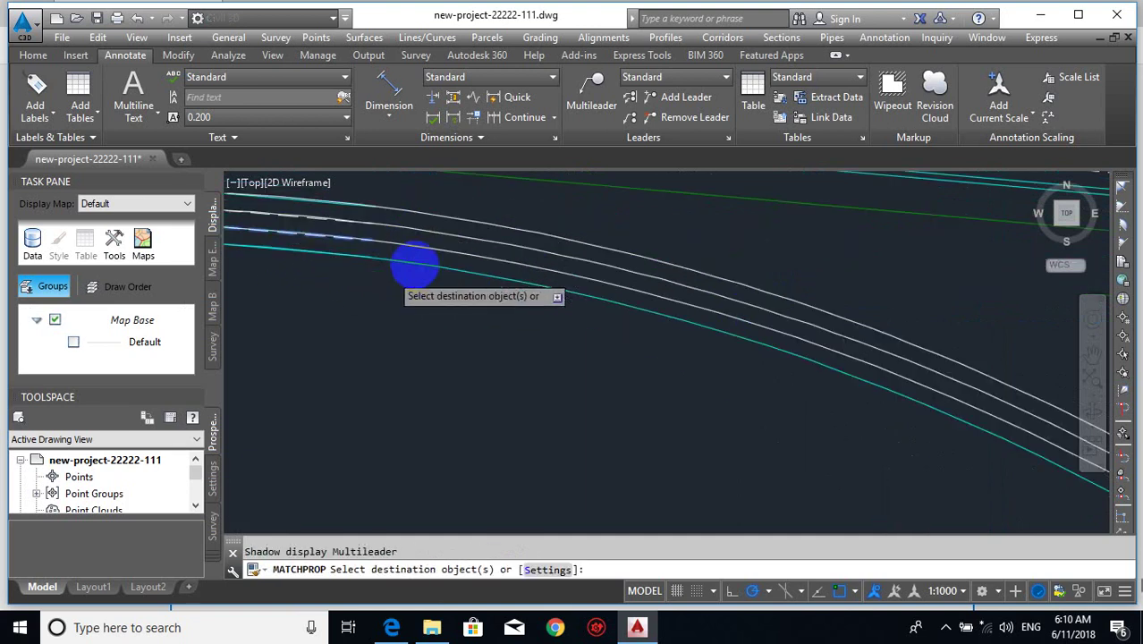
left_click(433, 248)
left_click(420, 230)
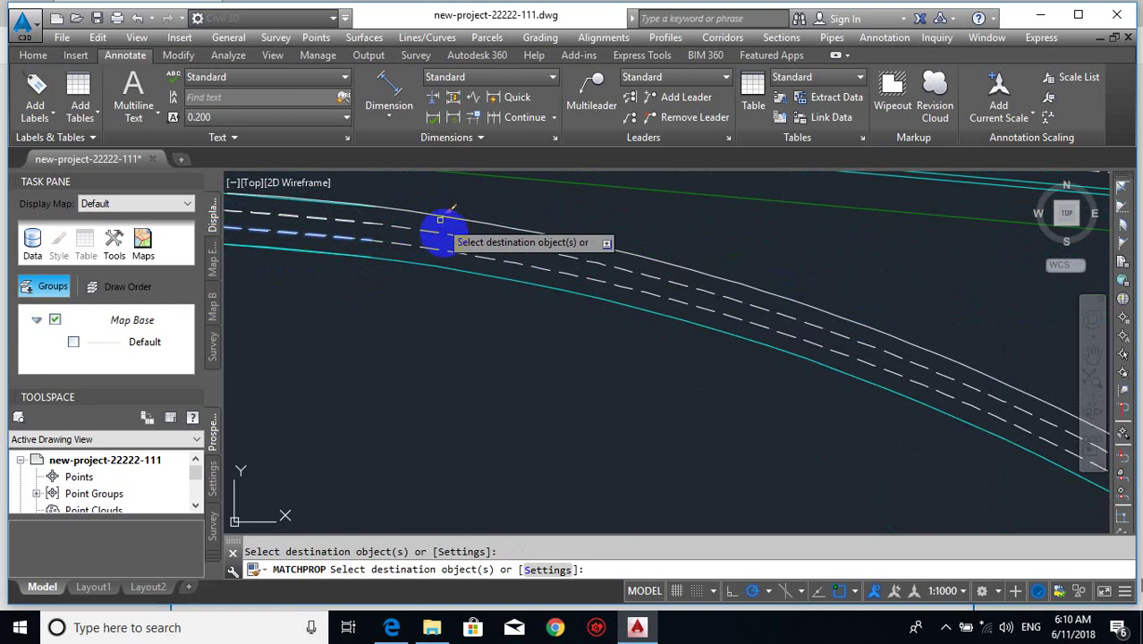
scroll(440, 219, "down", 3)
key("Return")
- Match the innermost turning curve, nearest the junction, to the ALT3 road's southern inner cyan edge line
key("Return")
left_click(369, 233)
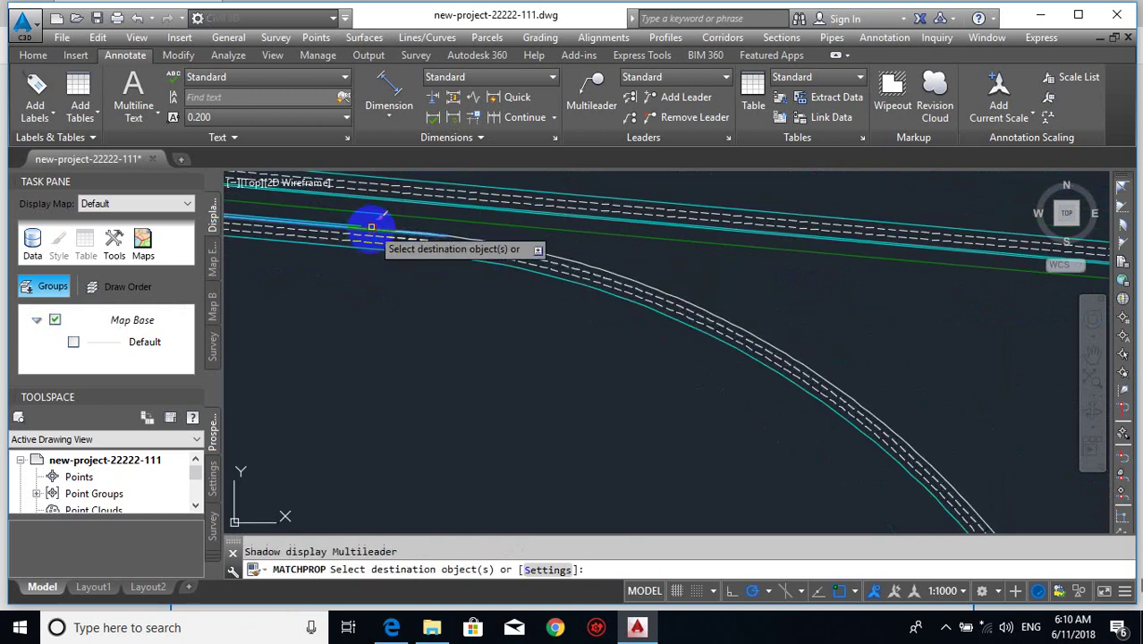
key("Escape")
- Trim the overlapping edge and dashed line ends where the southern turning curves leave the ALT3 road
scroll(429, 250, "up", 3)
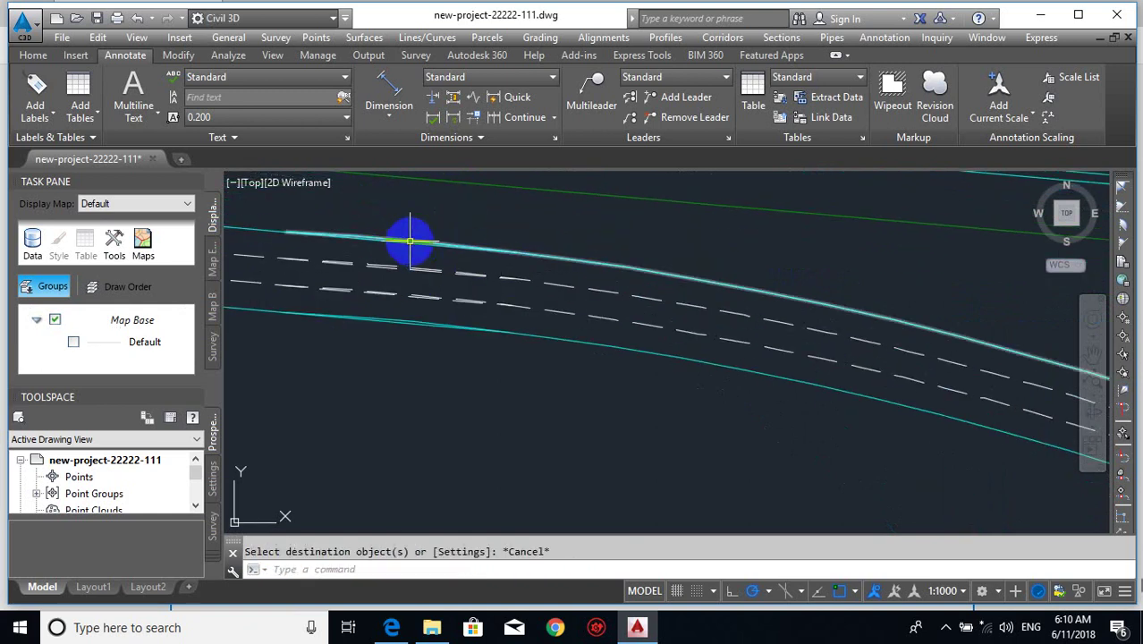
type("tr")
key("Return")
key("Return")
scroll(403, 237, "up", 2)
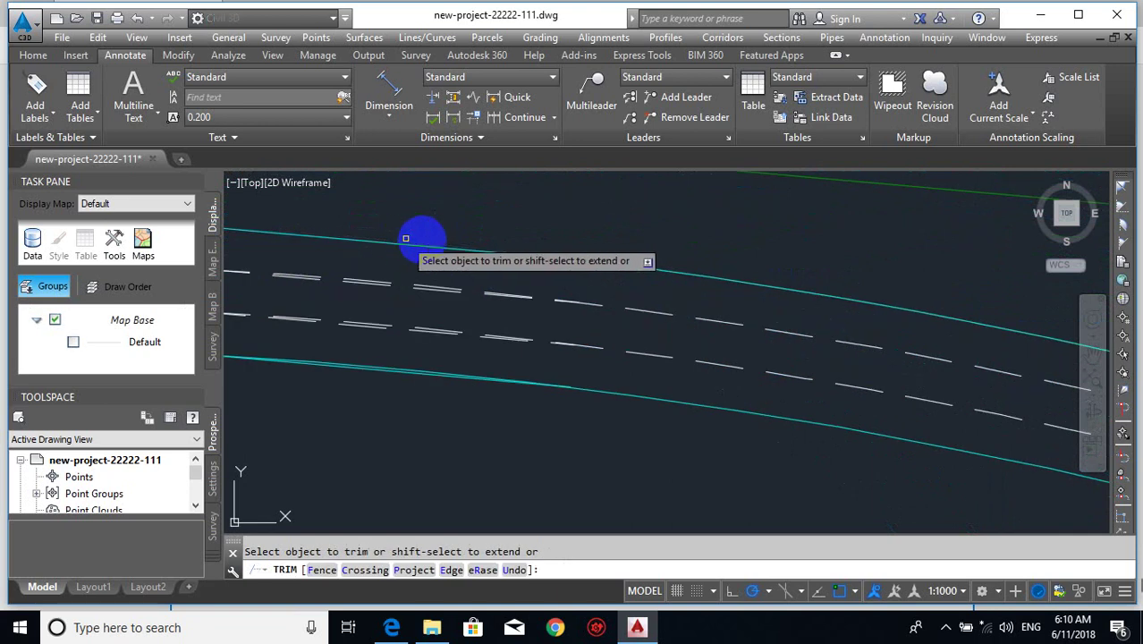
scroll(451, 263, "up", 3)
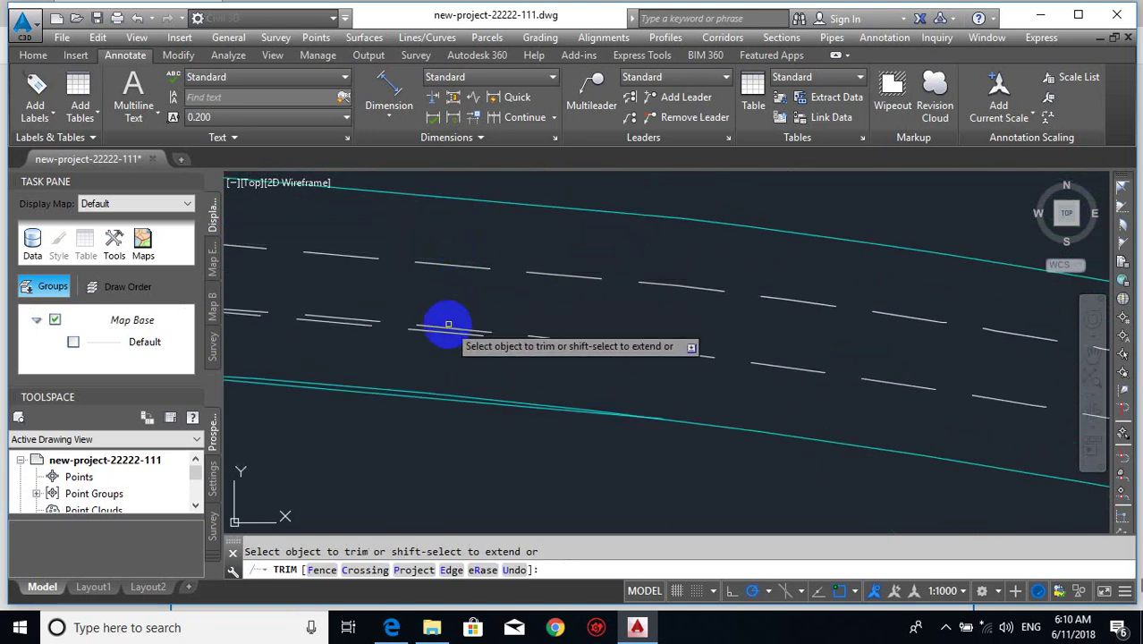
scroll(461, 321, "down", 2)
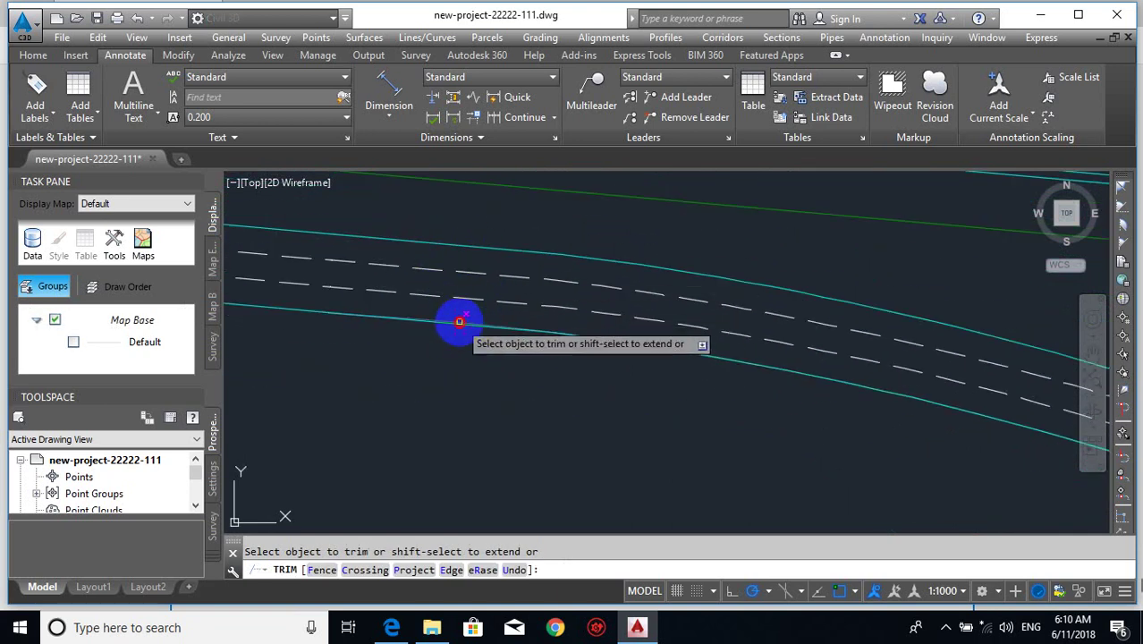
key("Escape")
- Examine the southern turning lanes from the ALT3 road to the north-south road and the area north of the junction
scroll(485, 311, "down", 5)
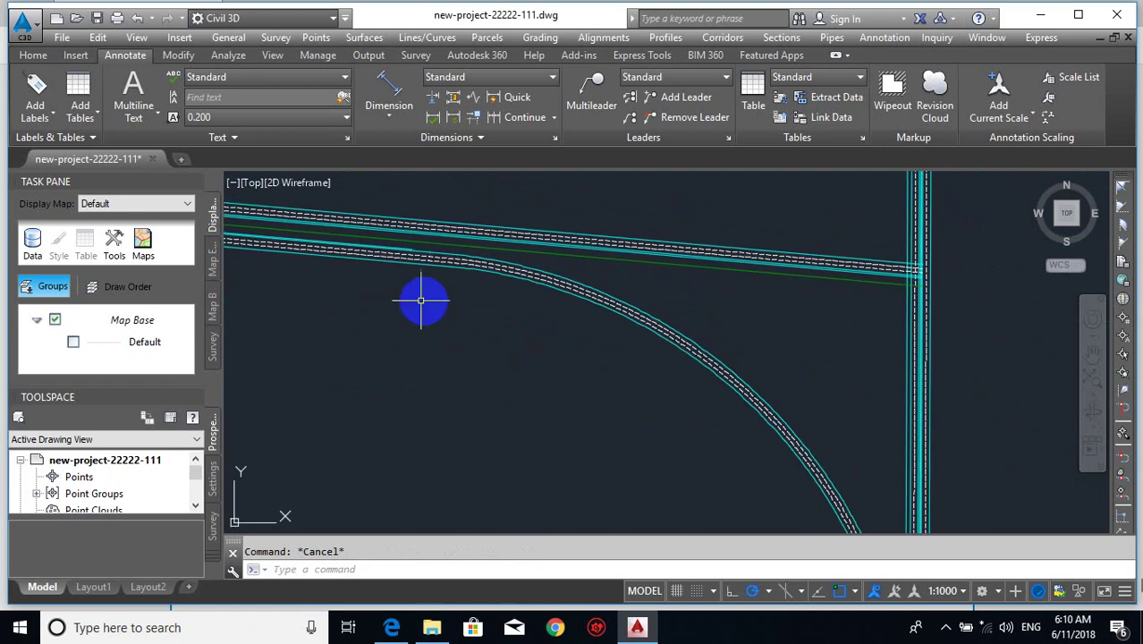
scroll(351, 284, "down", 3)
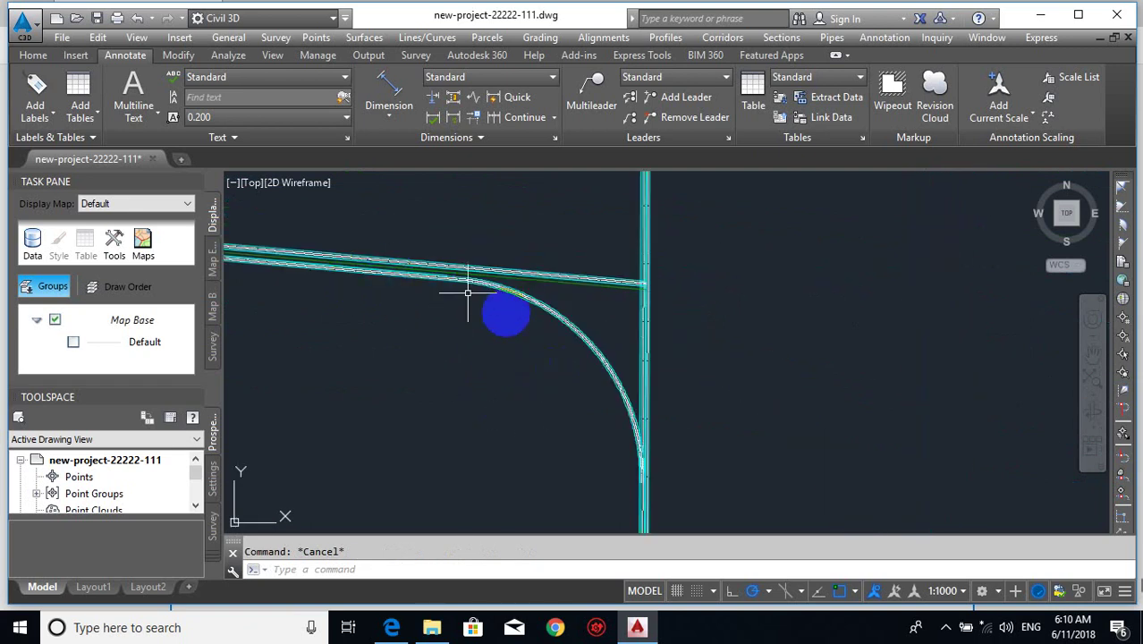
scroll(546, 464, "up", 2)
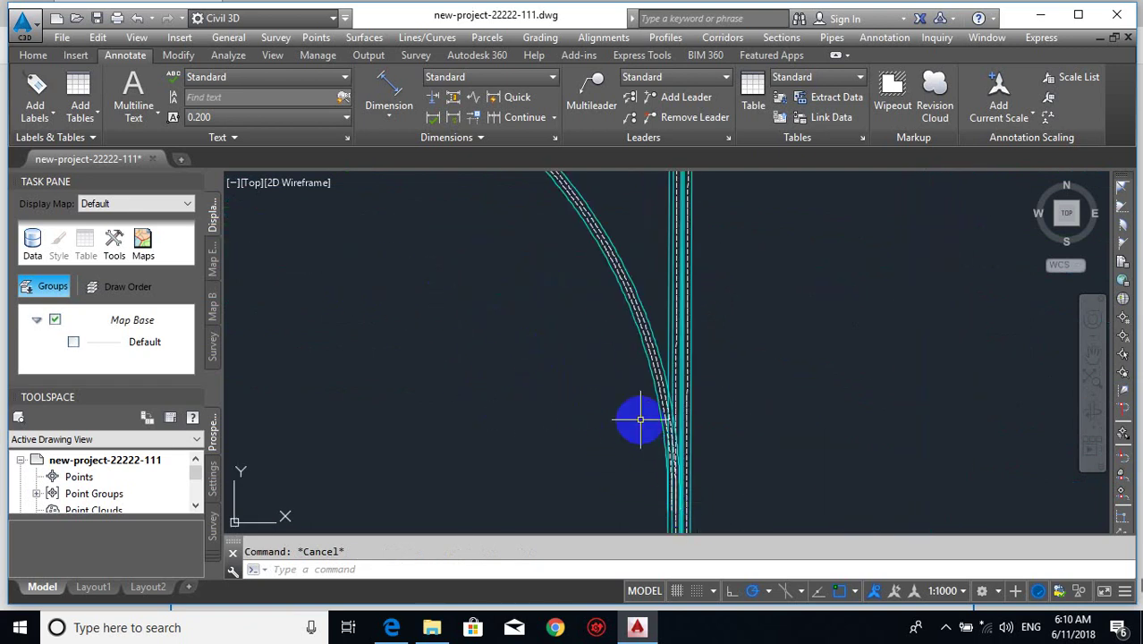
scroll(439, 378, "down", 3)
middle_click_drag(439, 343, 511, 454)
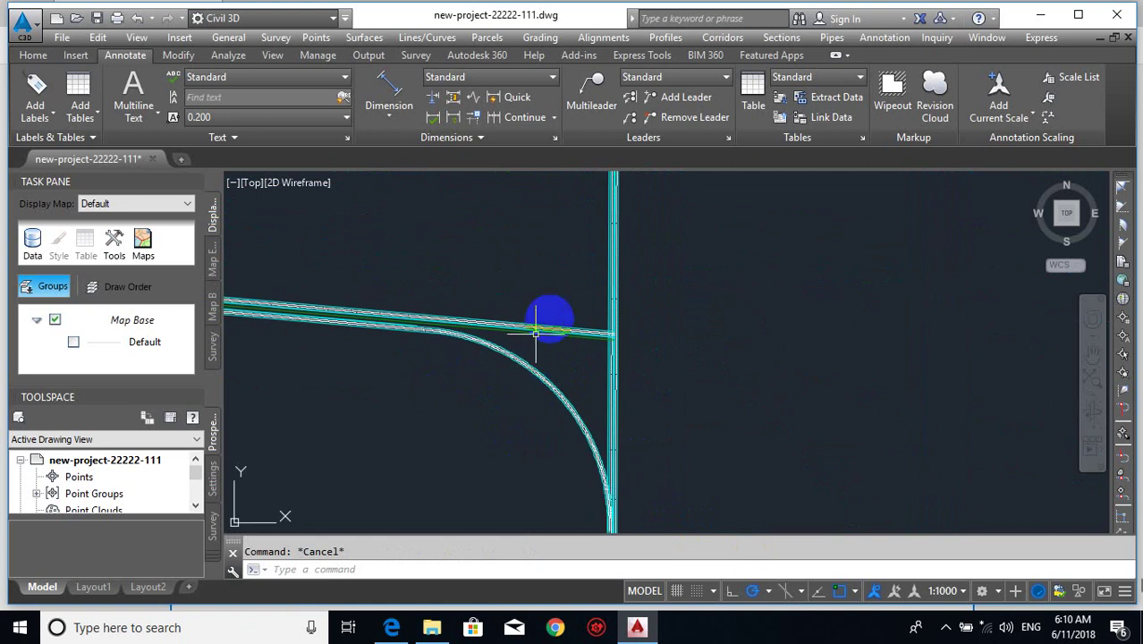
scroll(597, 213, "up", 2)
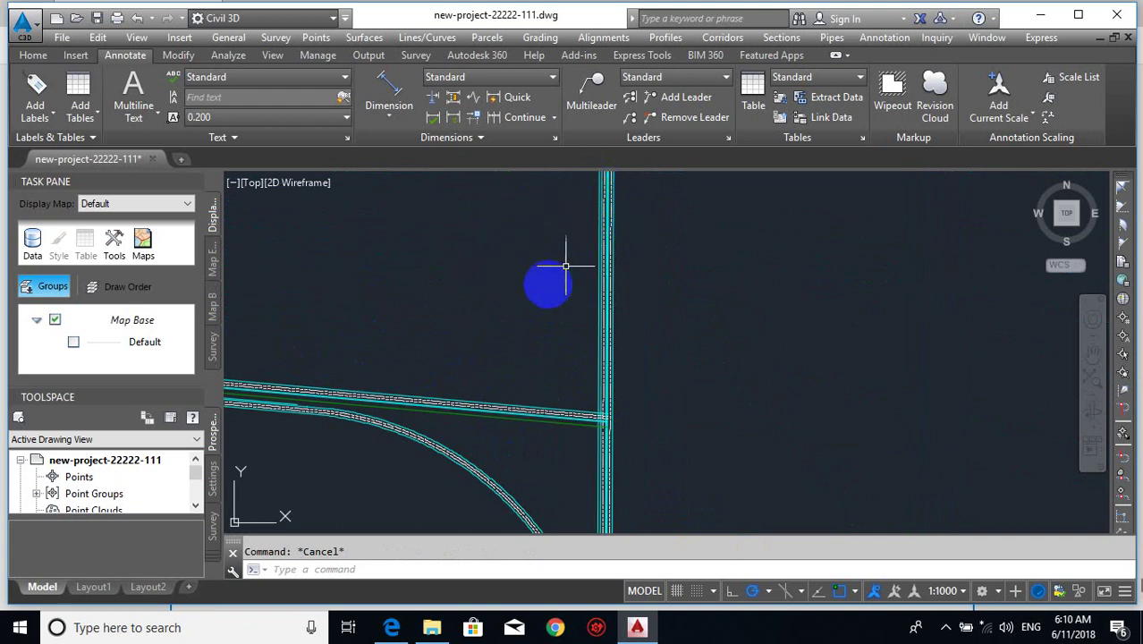
middle_click_drag(561, 350, 752, 357)
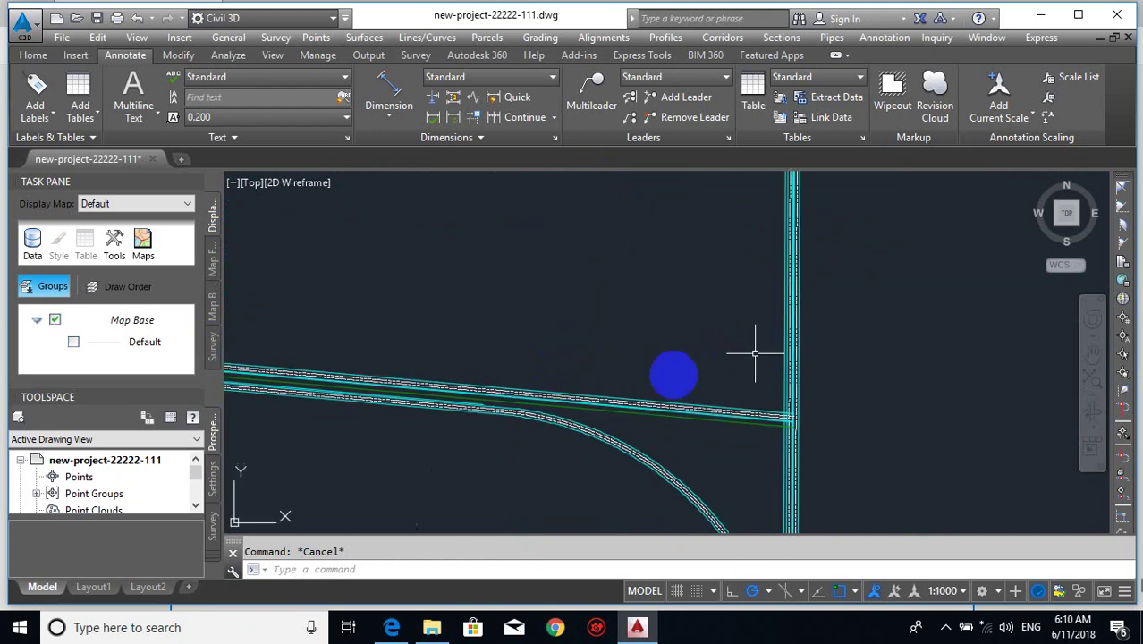
scroll(809, 198, "up", 3)
scroll(821, 197, "down", 3)
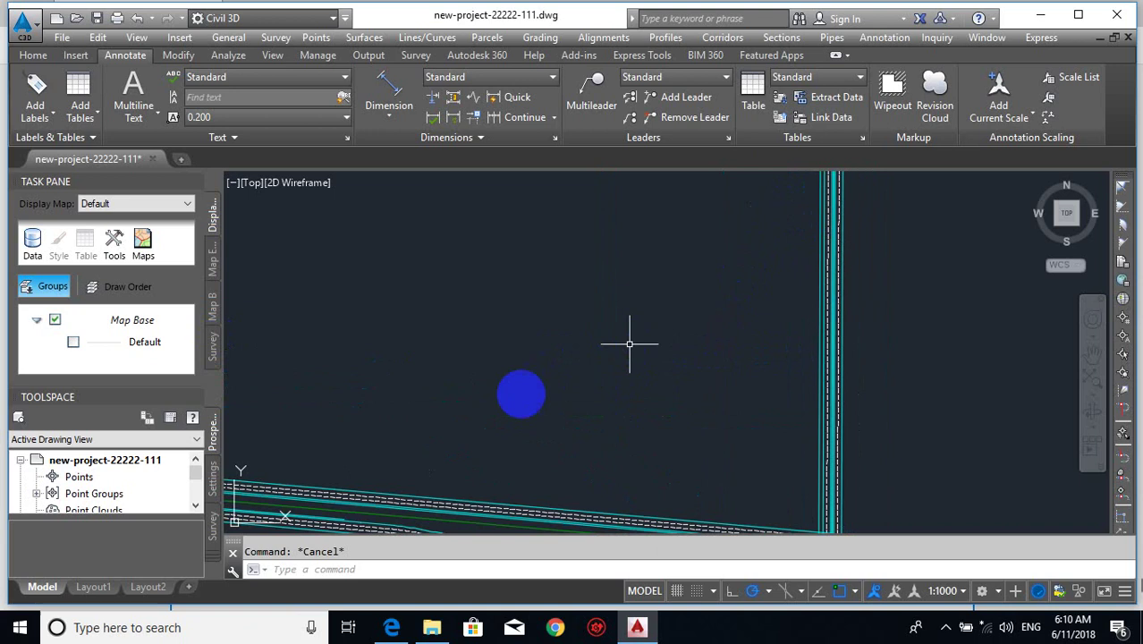
- Draw a 450-radius circle tangent to the ALT3 road's northern lines and the north-south road's western lines, north of the junction
middle_click_drag(476, 428, 744, 306)
type("c")
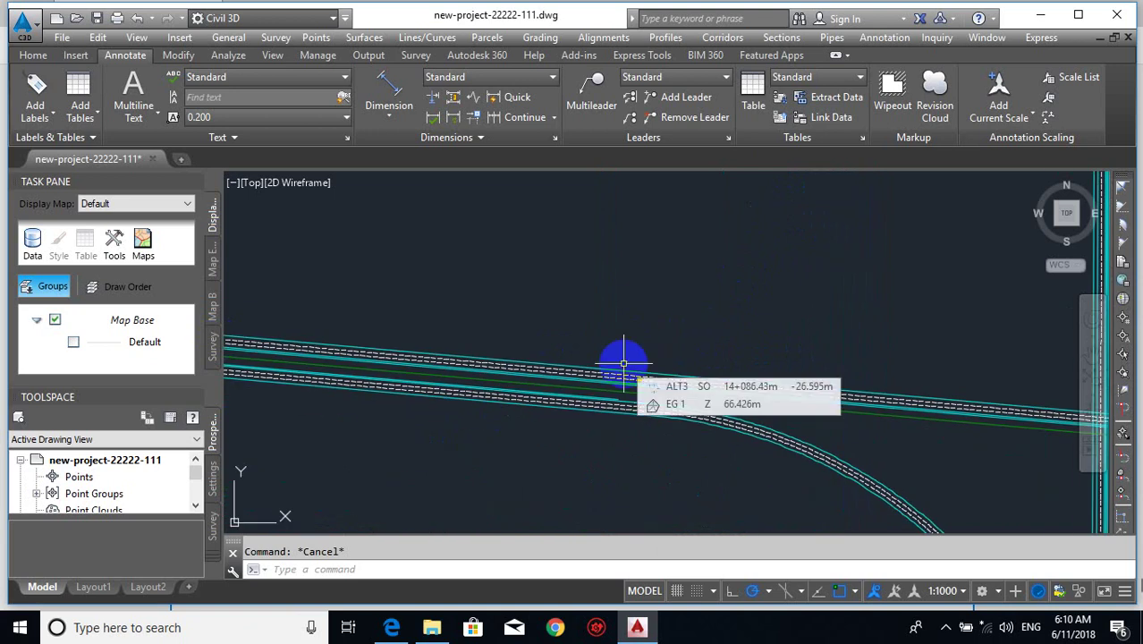
key("Return")
type("ter point for circle or :")
key("Return")
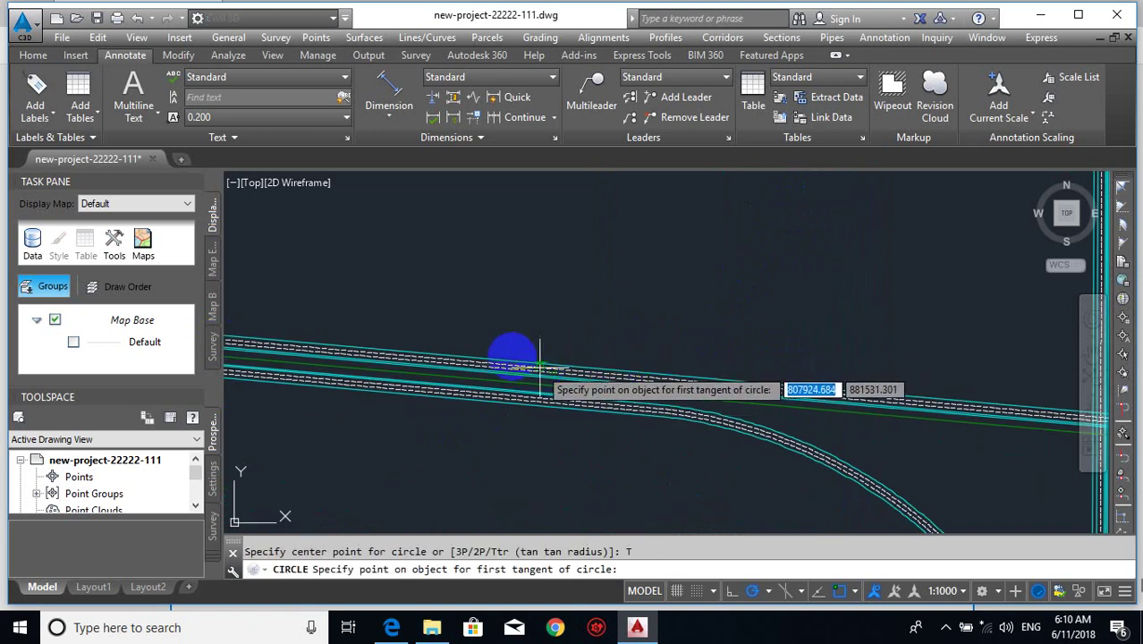
scroll(482, 362, "up", 1)
left_click(481, 364)
scroll(487, 390, "down", 3)
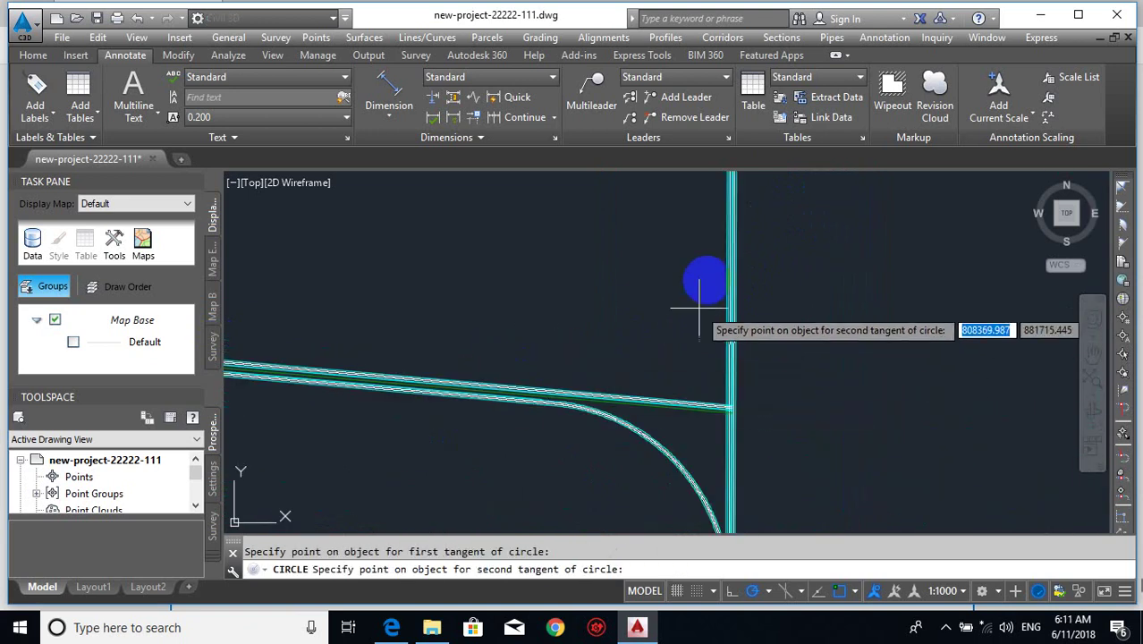
scroll(717, 246, "up", 3)
left_click(750, 214)
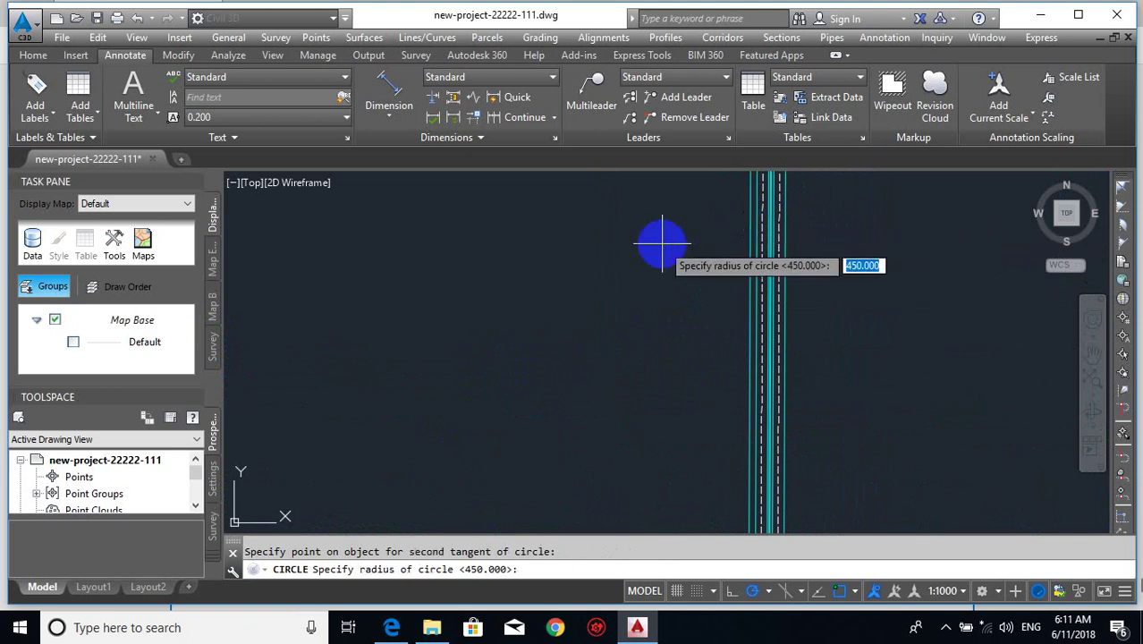
key("Return")
- Trim the new tangent circle, keeping only the arc that connects the ALT3 road with the north-south road
scroll(626, 263, "down", 4)
scroll(609, 321, "up", 2)
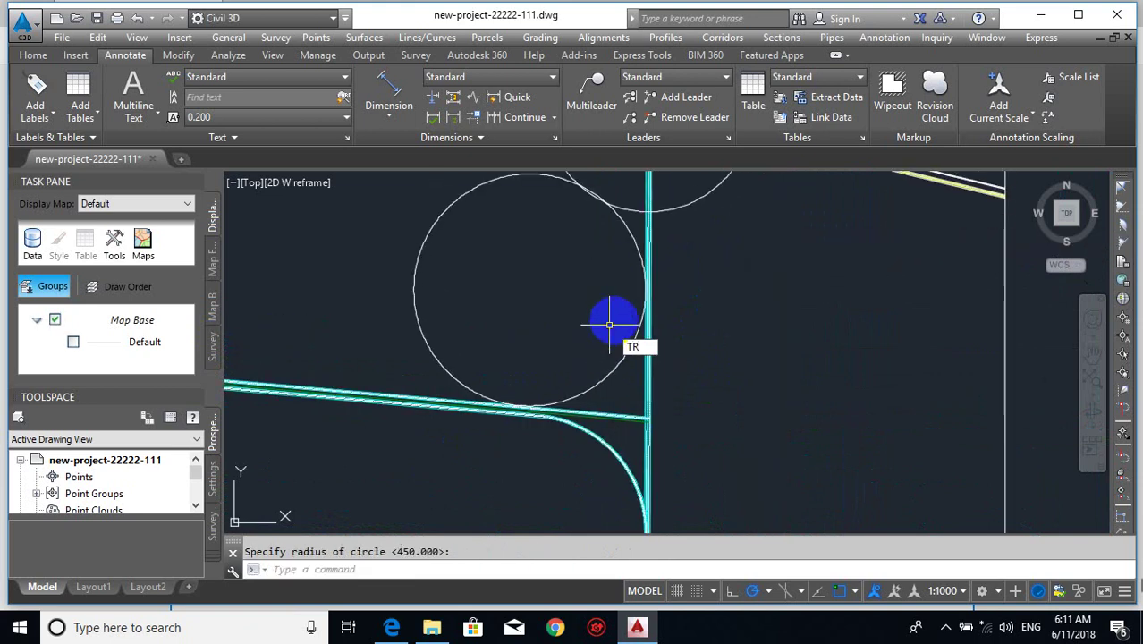
type("TR")
key("Return")
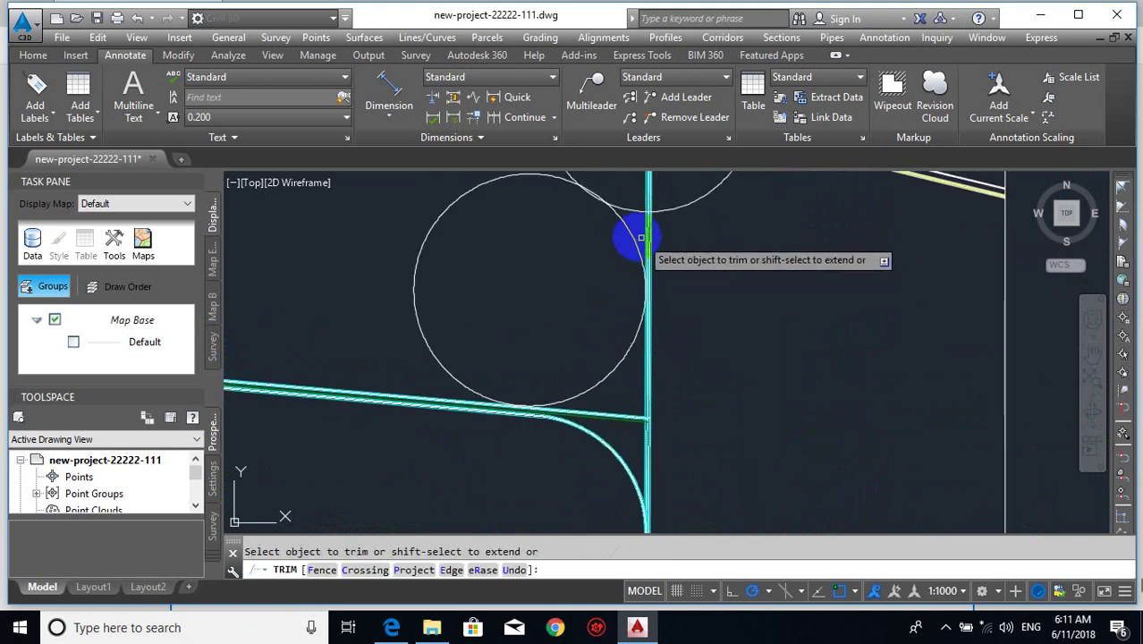
left_click(461, 382)
key("Escape")
scroll(572, 340, "up", 3)
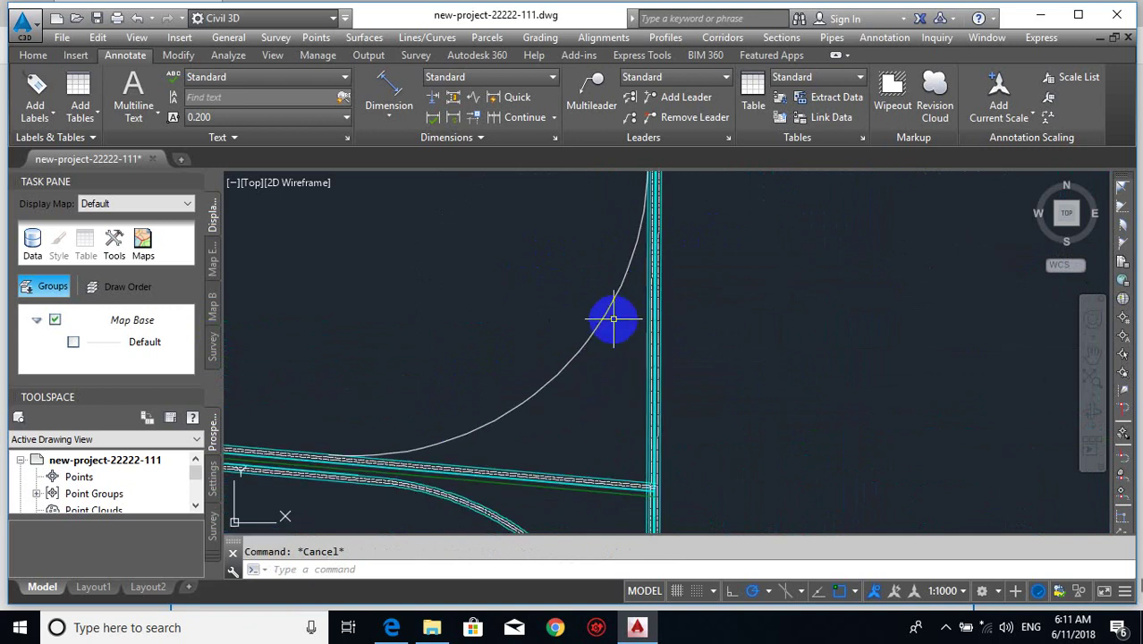
- Offset the northern connecting arc by 3.6 towards the junction three times in succession
key("Return")
middle_click_drag(438, 451, 554, 386)
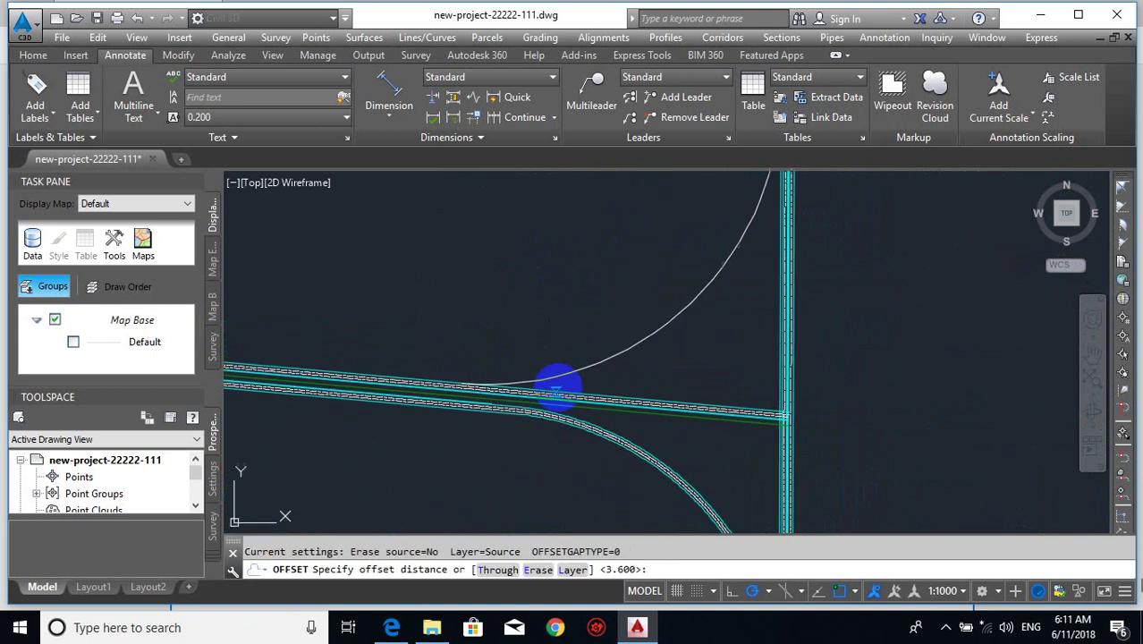
key("Return")
left_click(551, 382)
left_click(590, 418)
scroll(571, 378, "up", 3)
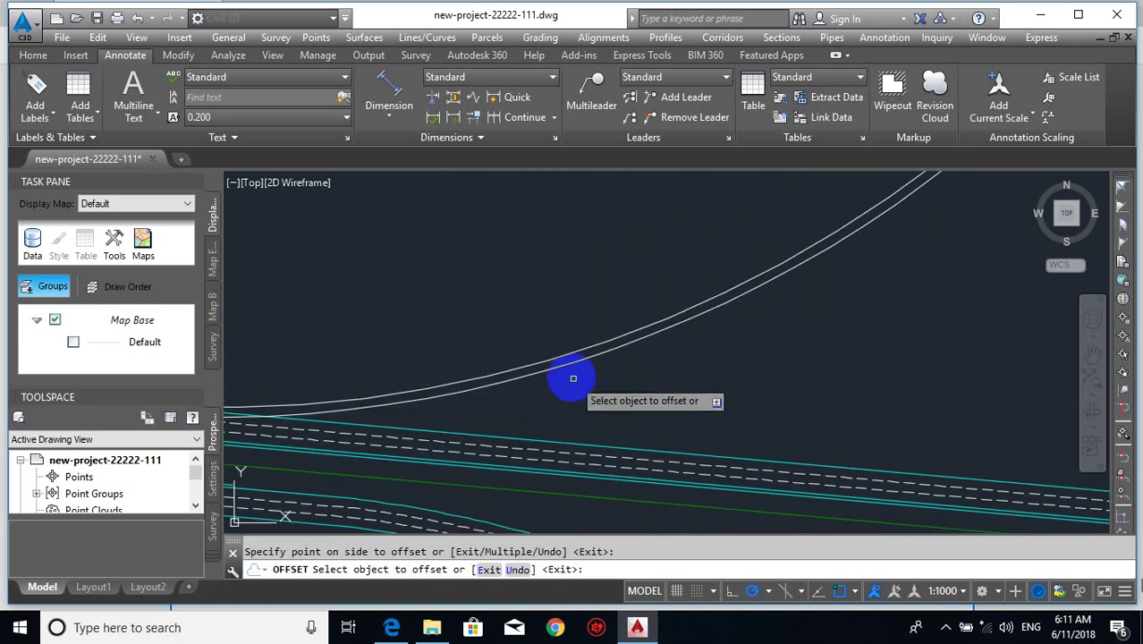
left_click(561, 380)
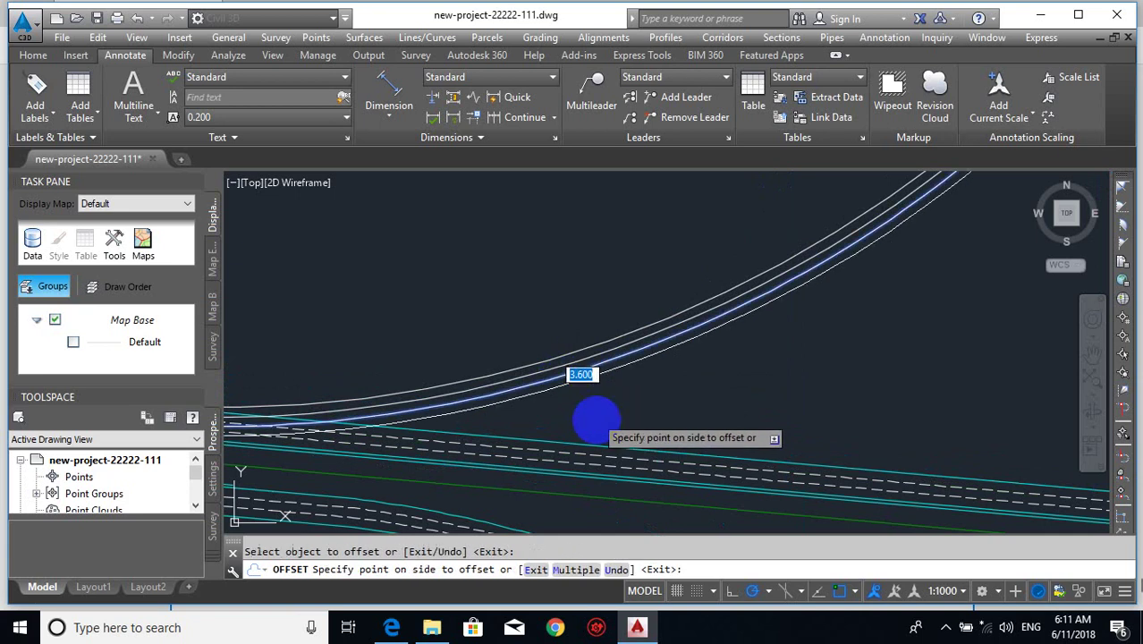
left_click(564, 426)
key("Escape")
- Match all four northern connecting arcs to the ALT3 road's northern outer cyan edge line
type("MA")
key("Return")
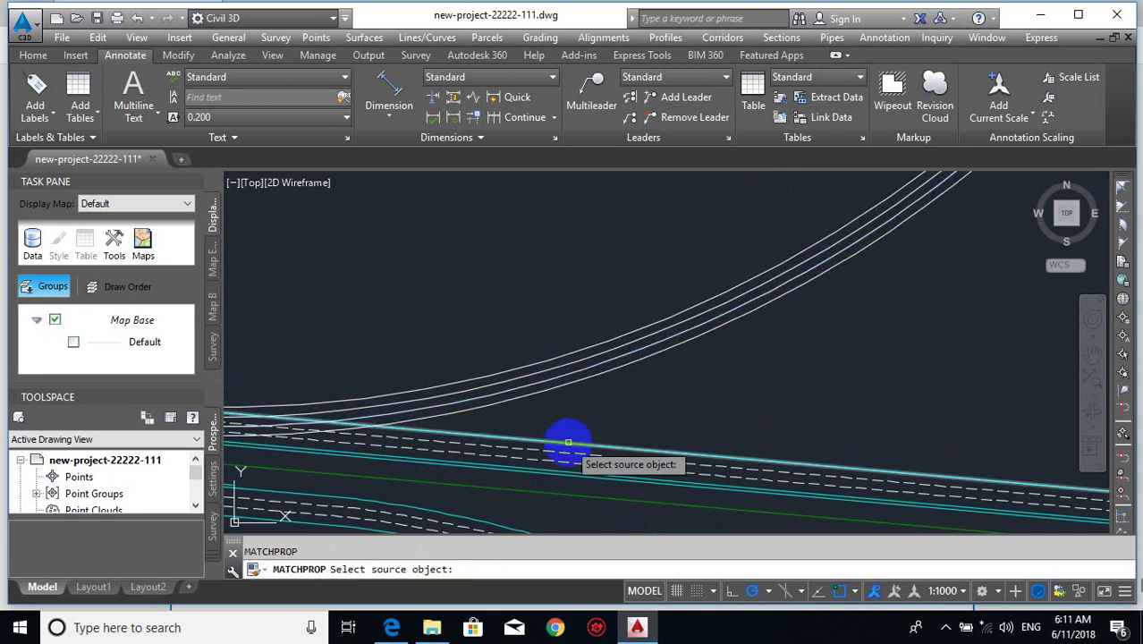
left_click(567, 443)
left_click(579, 323)
left_click(548, 403)
key("Escape")
- Trim the ALT3 road's northern edge line and dashed lane lines where they cross the northern connecting arcs
middle_click_drag(402, 424, 668, 416)
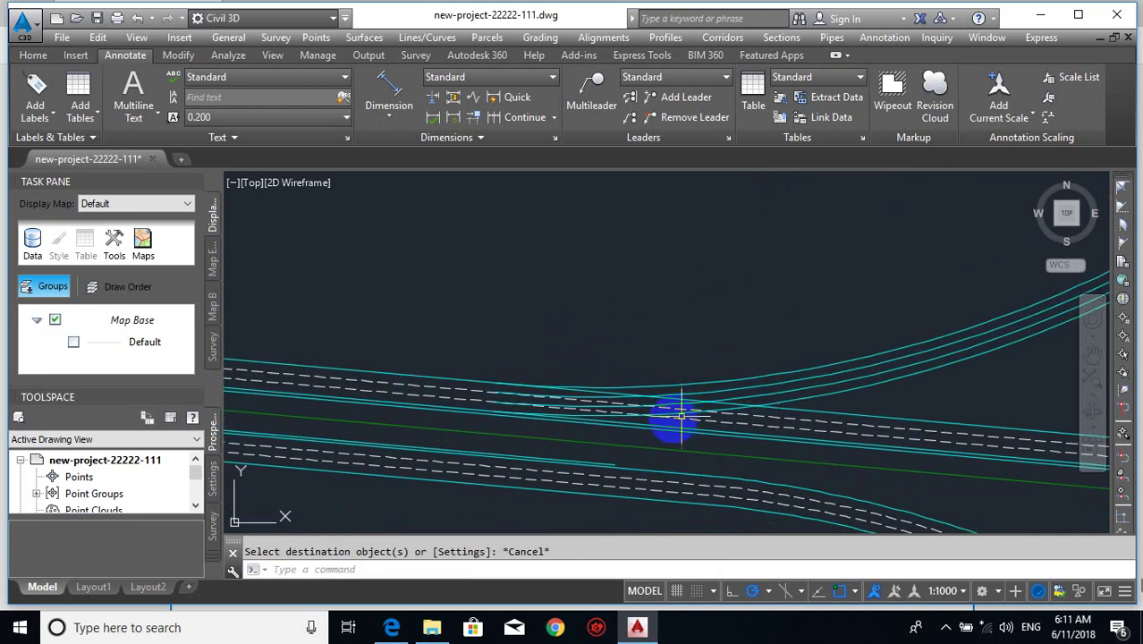
type("TR")
key("Return")
key("Return")
scroll(675, 419, "up", 2)
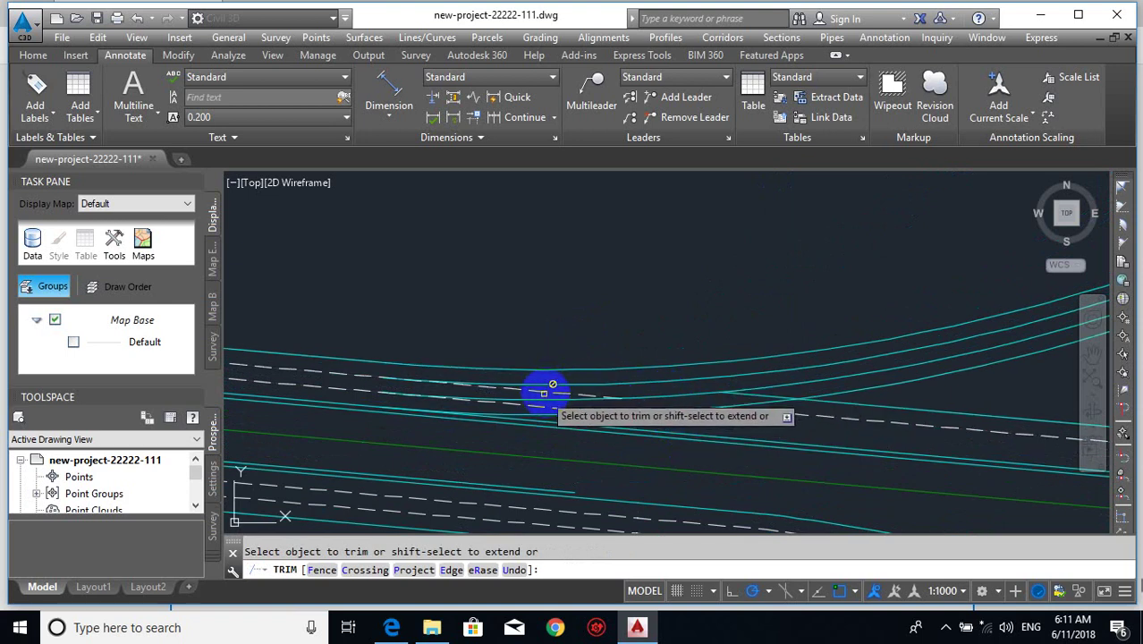
key("Escape")
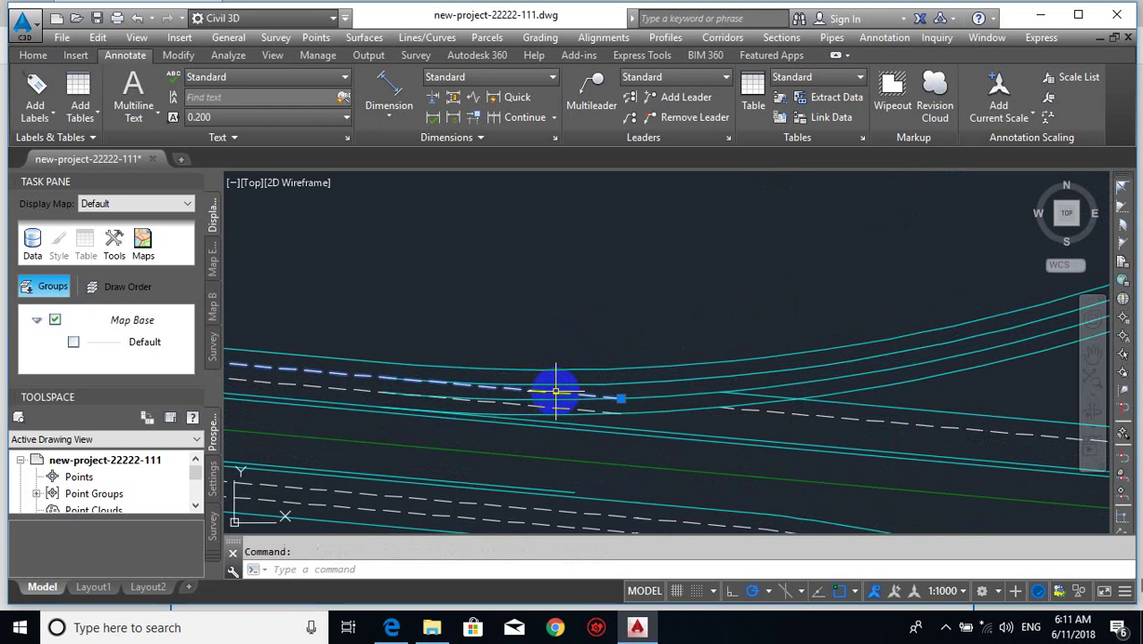
- Shorten the ALT3 road's upper northern dashed lane line by moving its eastern end to where the connecting arcs begin
left_click(625, 397)
left_click(621, 398)
key("Escape")
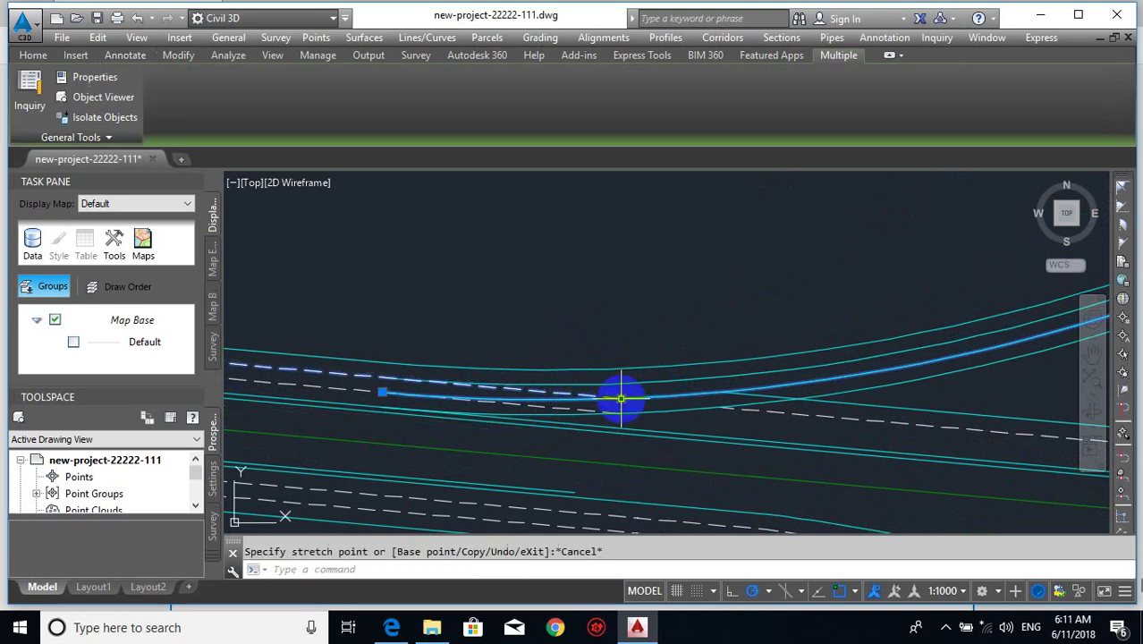
left_click(621, 398)
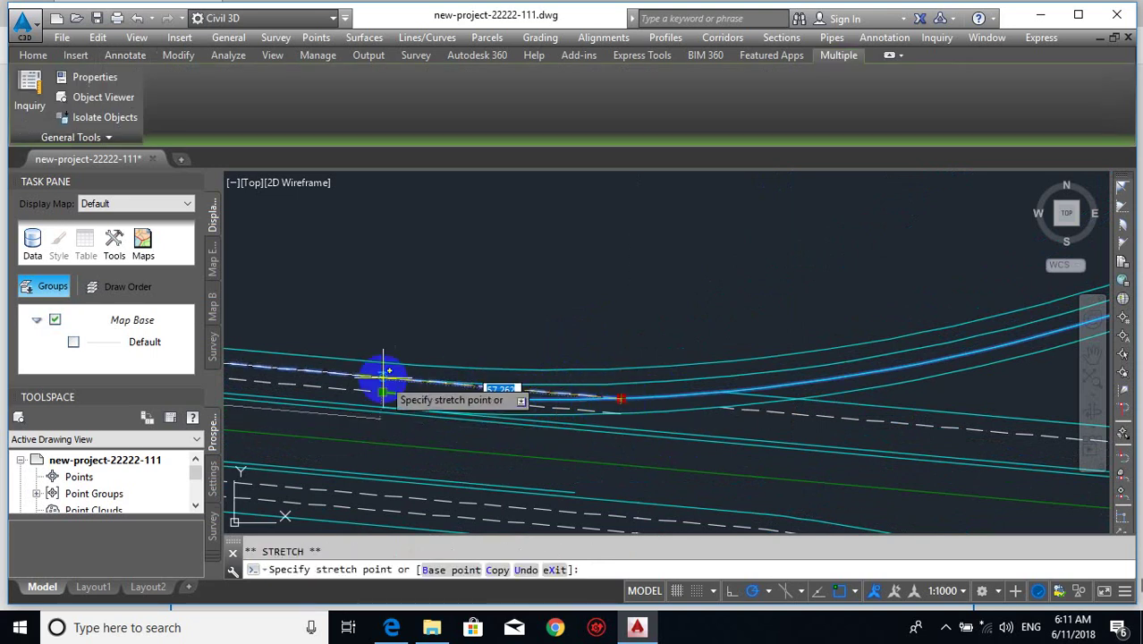
key("Escape")
key("Escape")
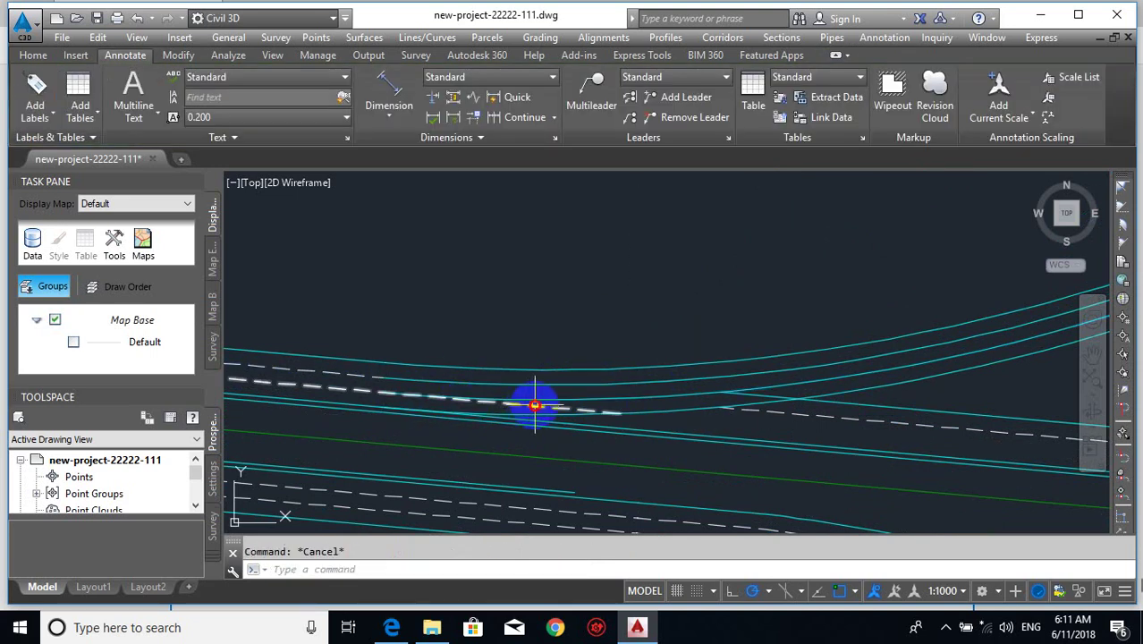
- Shorten the ALT3 road's lower northern dashed lane line by moving its eastern end to where the connecting arcs begin
left_click(618, 413)
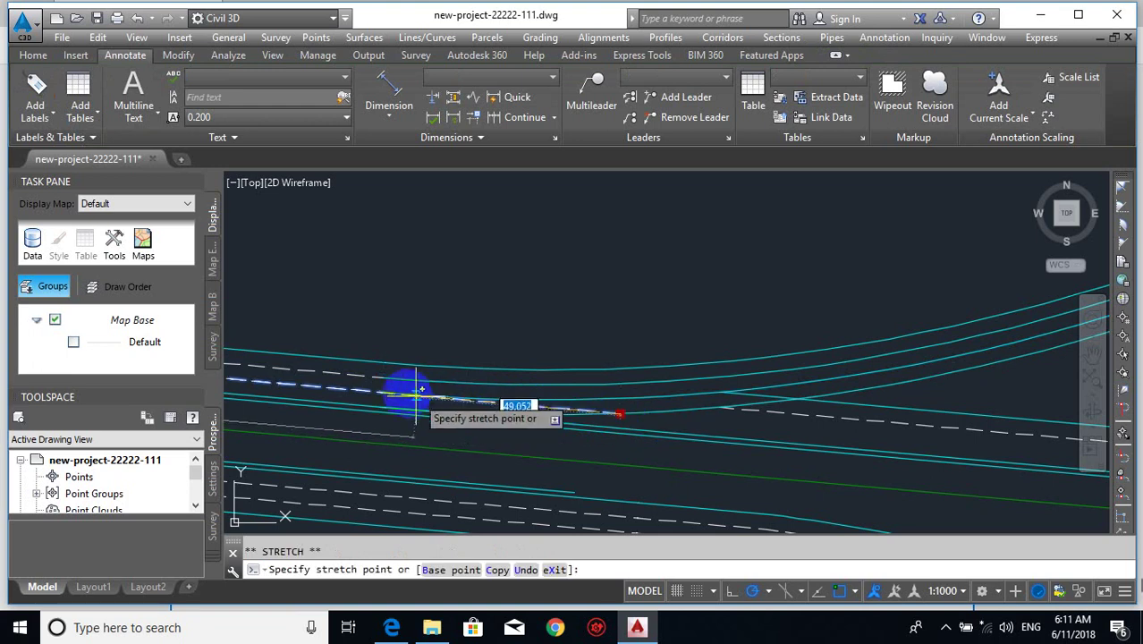
key("Escape")
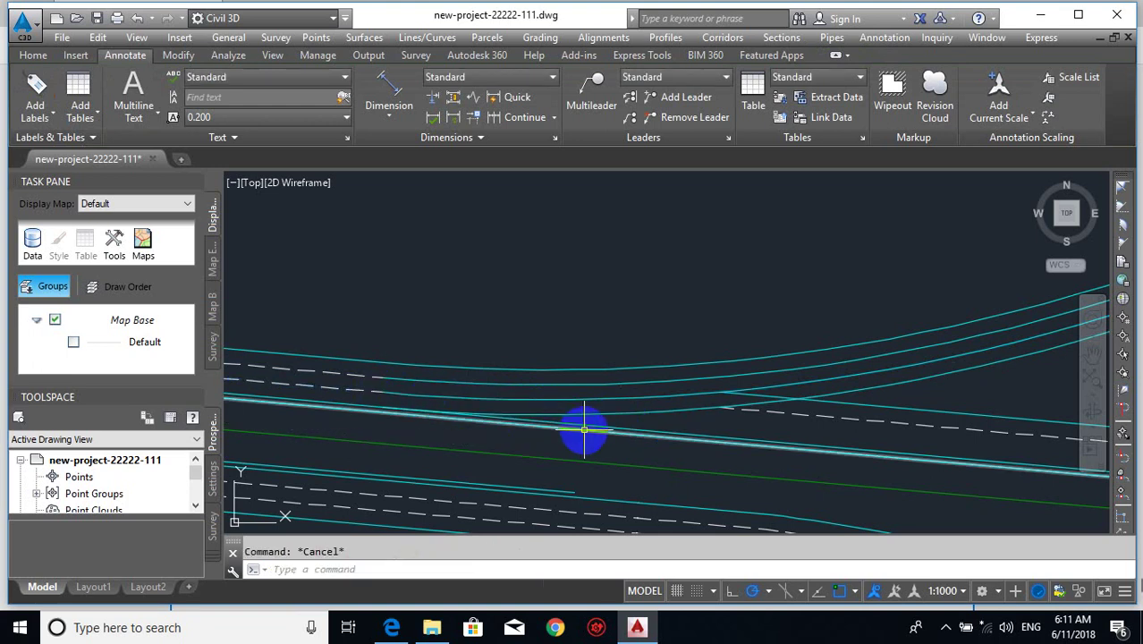
- Break the ALT3 road's northern inner edge line beside the start of the northern connecting arcs
type("B")
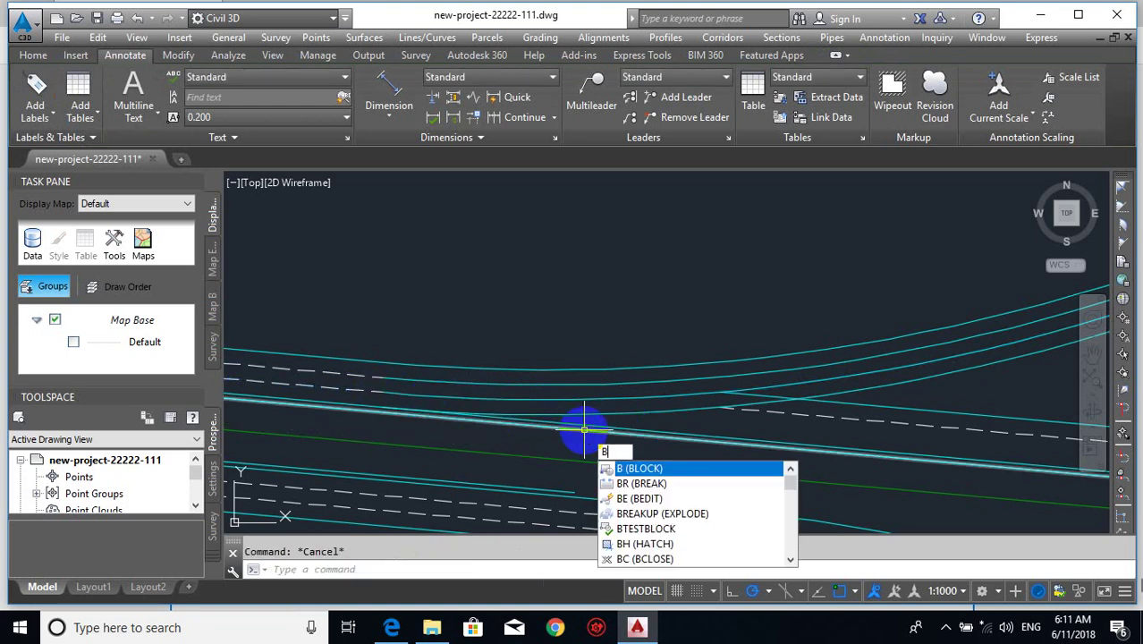
type("r")
key("Return")
left_click(584, 430)
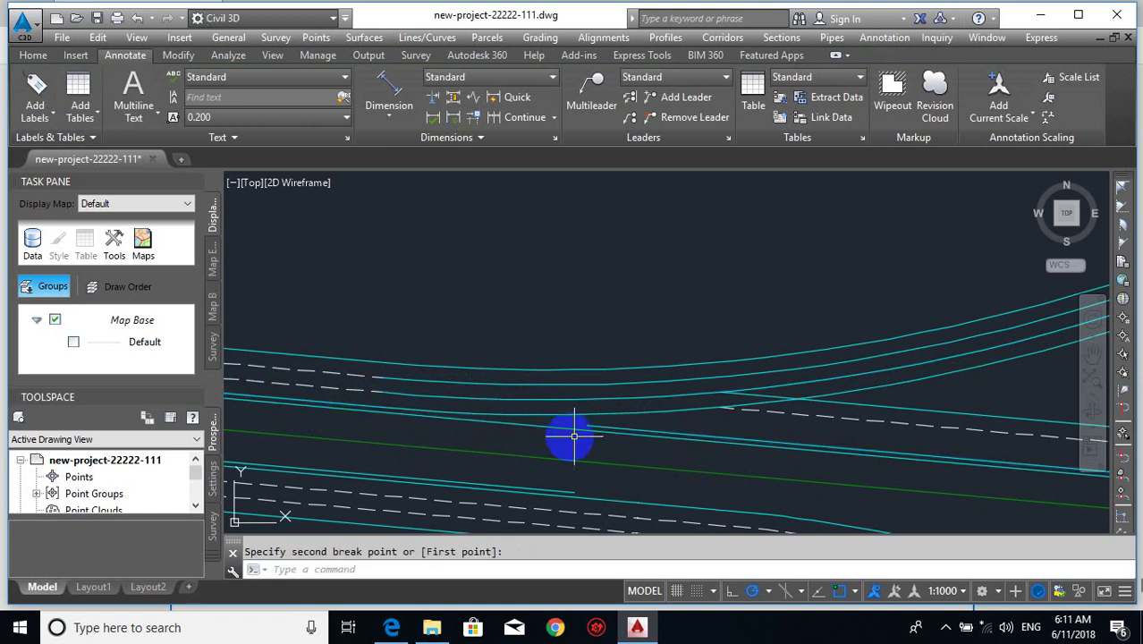
key("Escape")
- Shorten the ALT3 road's lower northern inner edge line by moving its eastern end from the junction back to before the connecting arcs
scroll(581, 442, "down", 2)
left_click(677, 453)
scroll(677, 453, "down", 3)
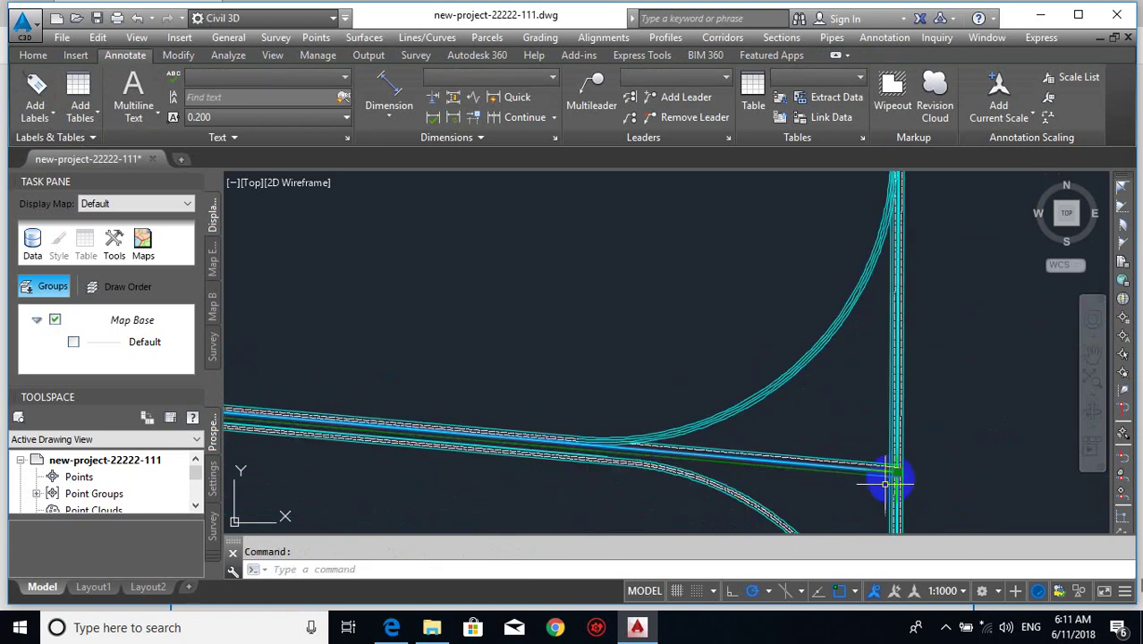
left_click(895, 472)
scroll(545, 443, "up", 4)
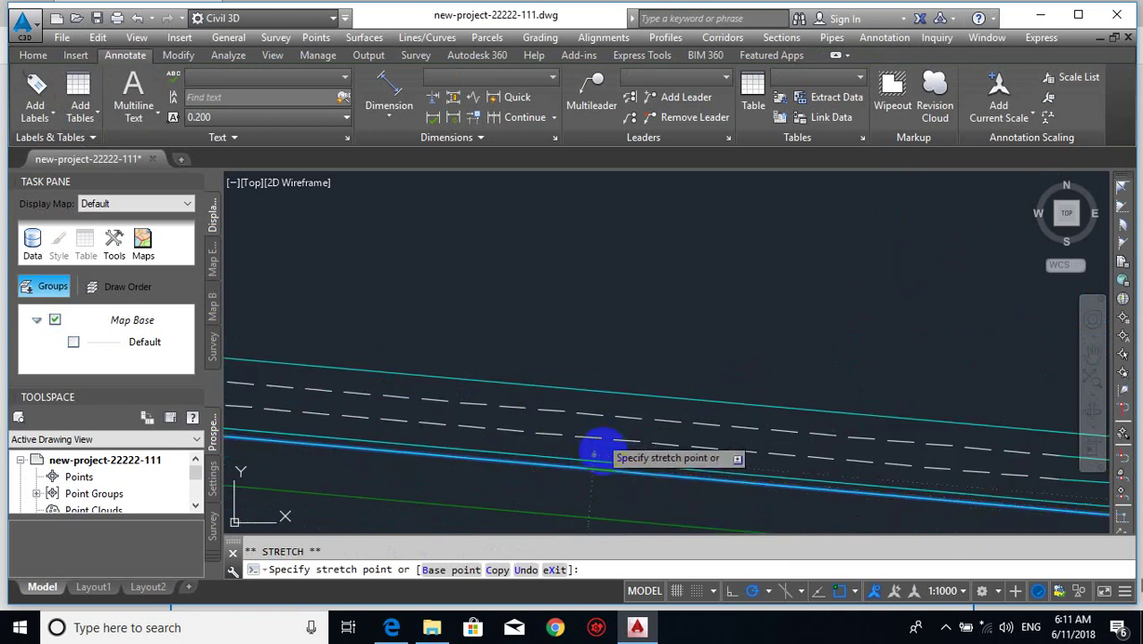
key("Escape")
scroll(564, 461, "down", 3)
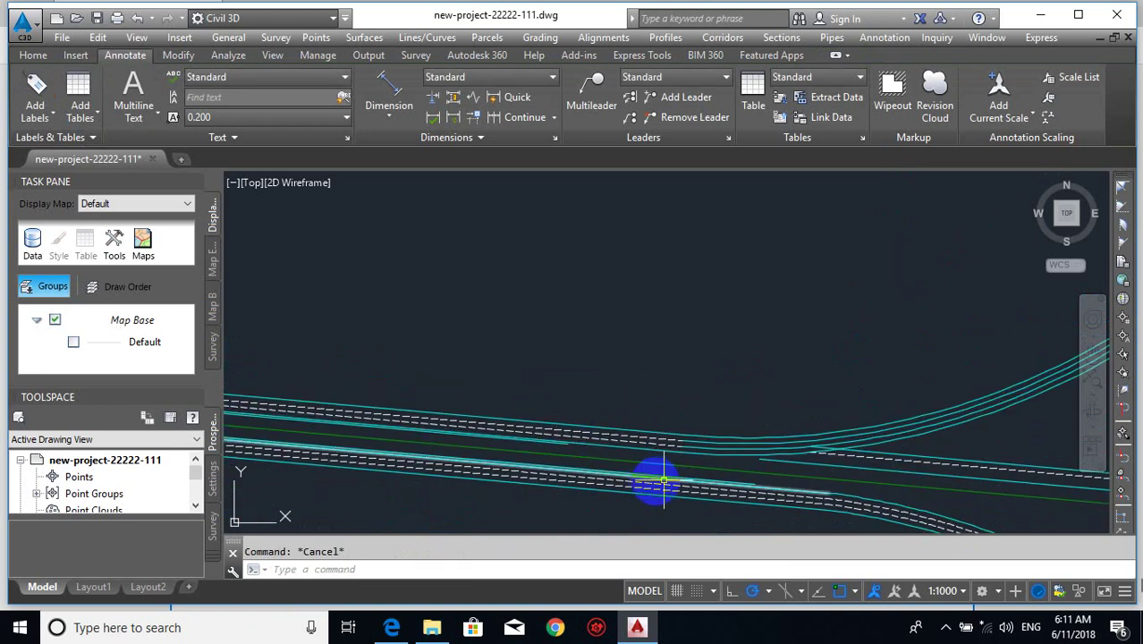
- Erase the leftover northern edge lines and dashed lane line of the ALT3 road between the connecting arcs and the north-south road
type("e")
key("Return")
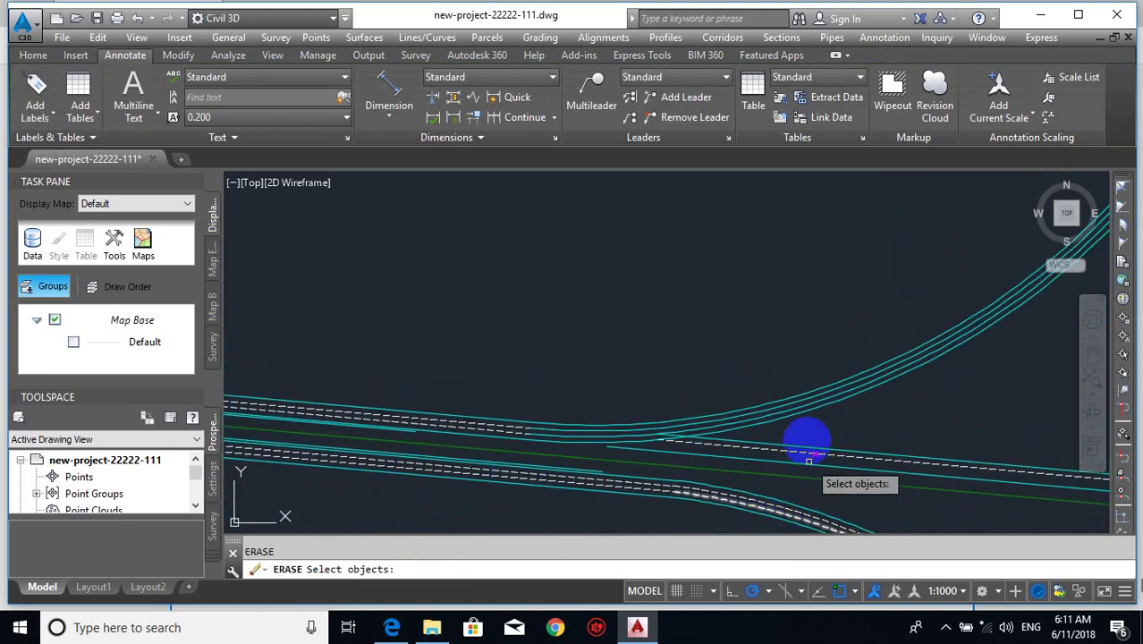
scroll(806, 440, "up", 4)
left_click(848, 435)
left_click(793, 506)
key("Return")
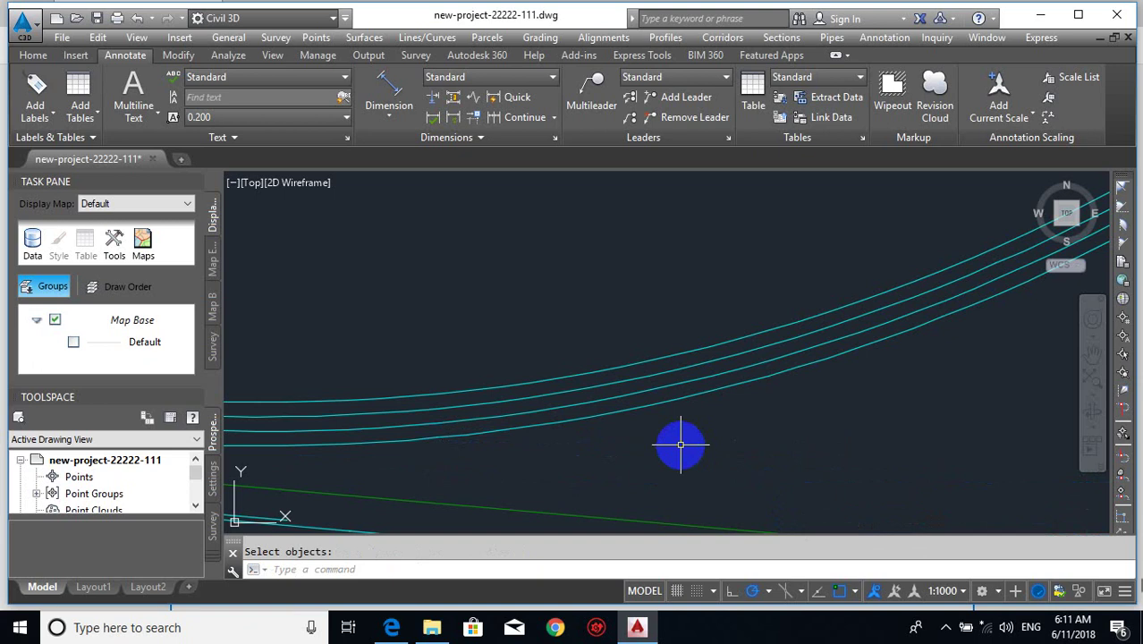
- Match the two middle northern connecting arcs to the ALT3 road's dashed lane line
type("ma")
key("Return")
scroll(765, 395, "down", 2)
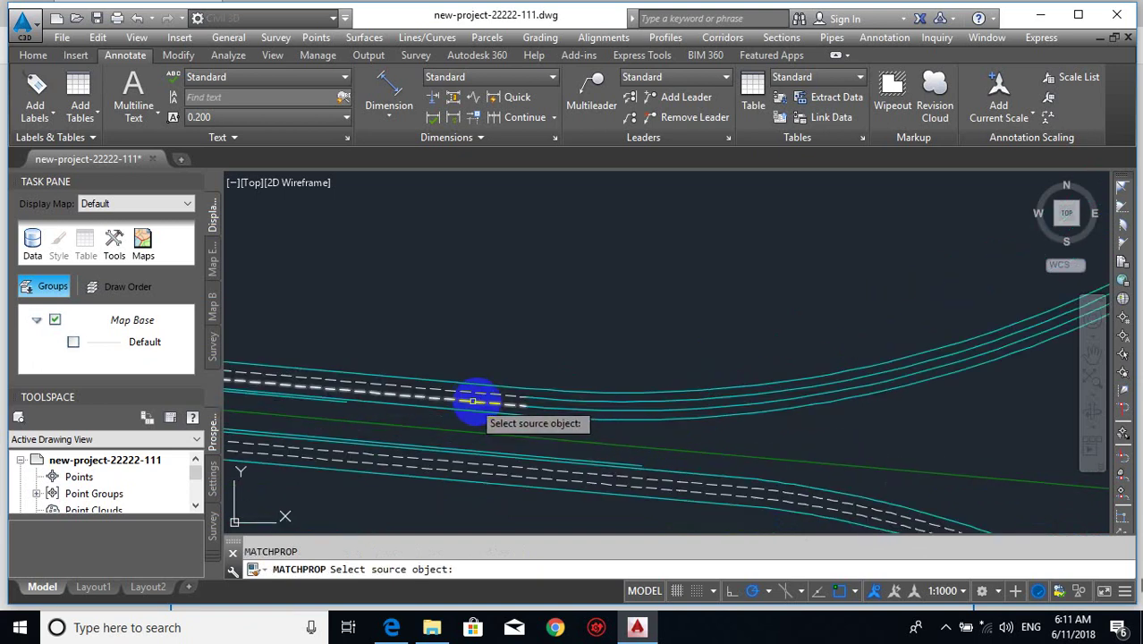
left_click(472, 401)
scroll(561, 403, "up", 2)
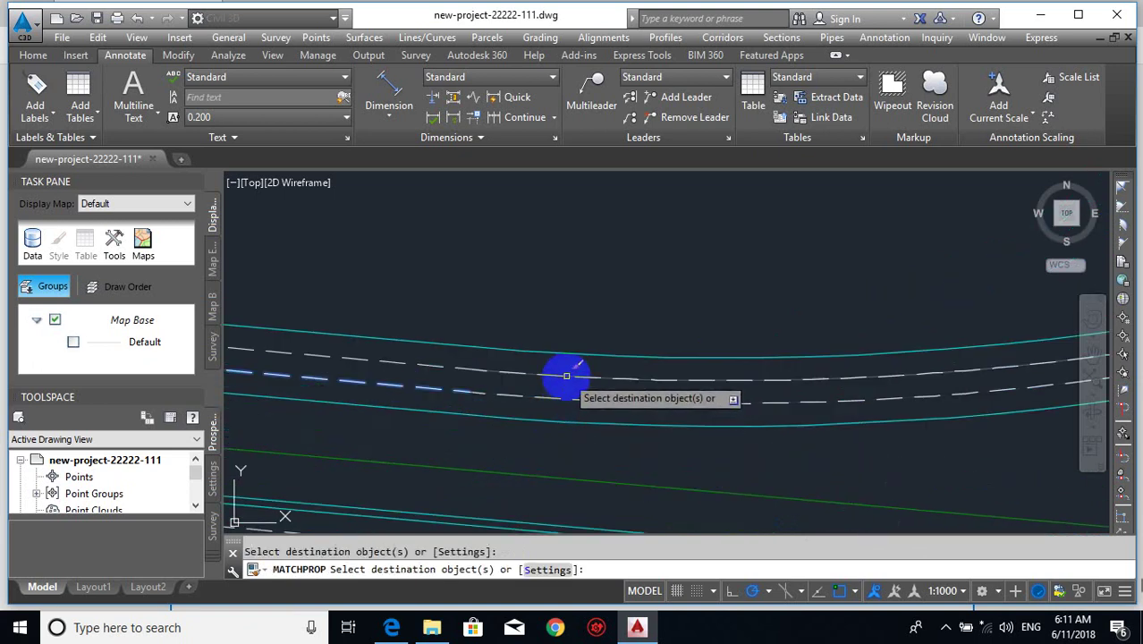
key("Escape")
- Inspect the T-junction, checking both connecting turning roads from the ALT3 road to the north-south road
scroll(566, 375, "down", 4)
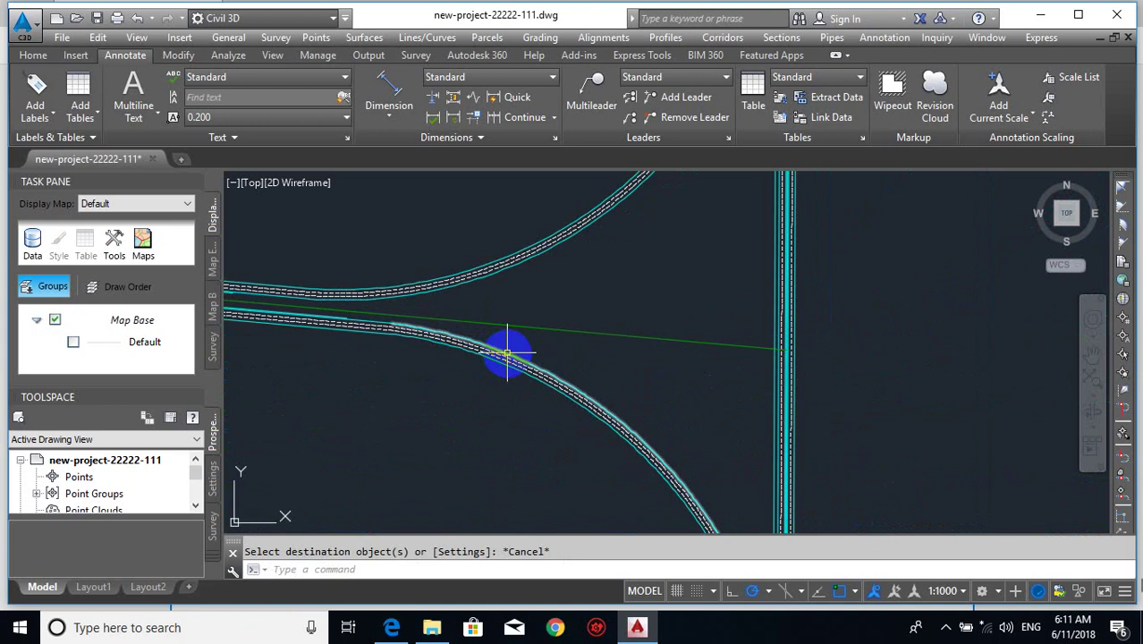
scroll(507, 353, "down", 2)
middle_click_drag(553, 281, 571, 321)
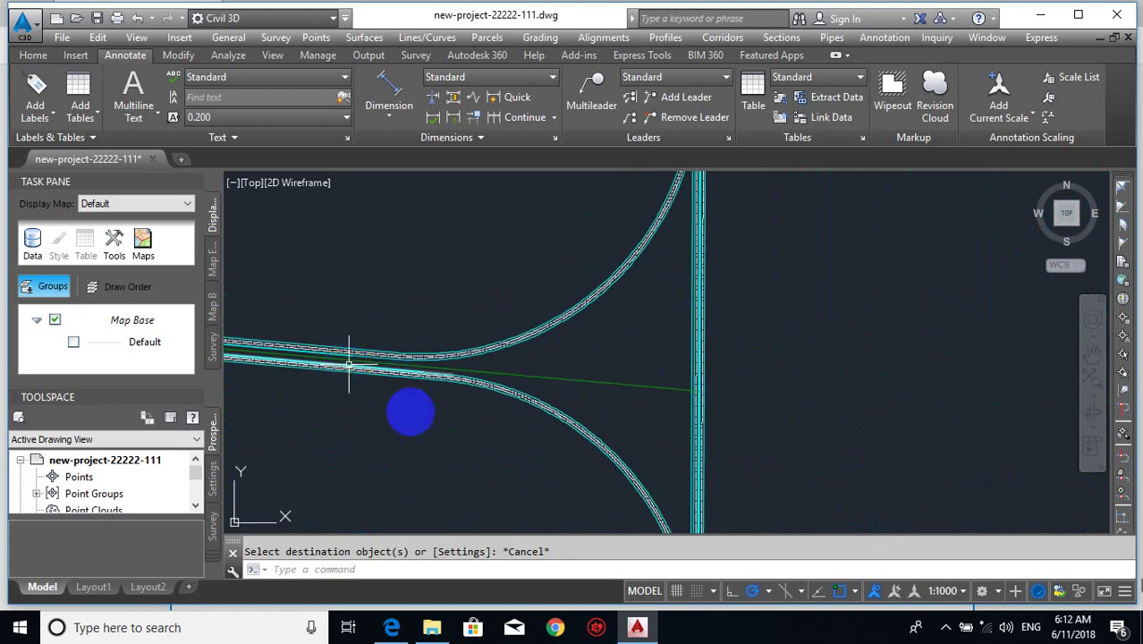
middle_click_drag(482, 410, 564, 395)
mouse_move(748, 463)
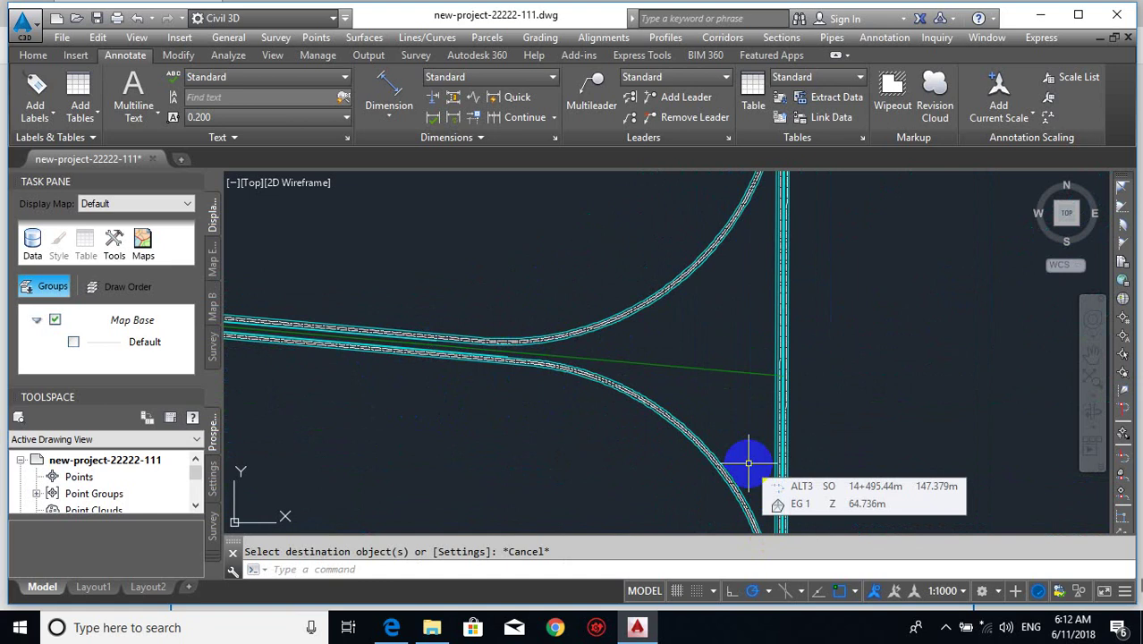
scroll(535, 454, "up", 3)
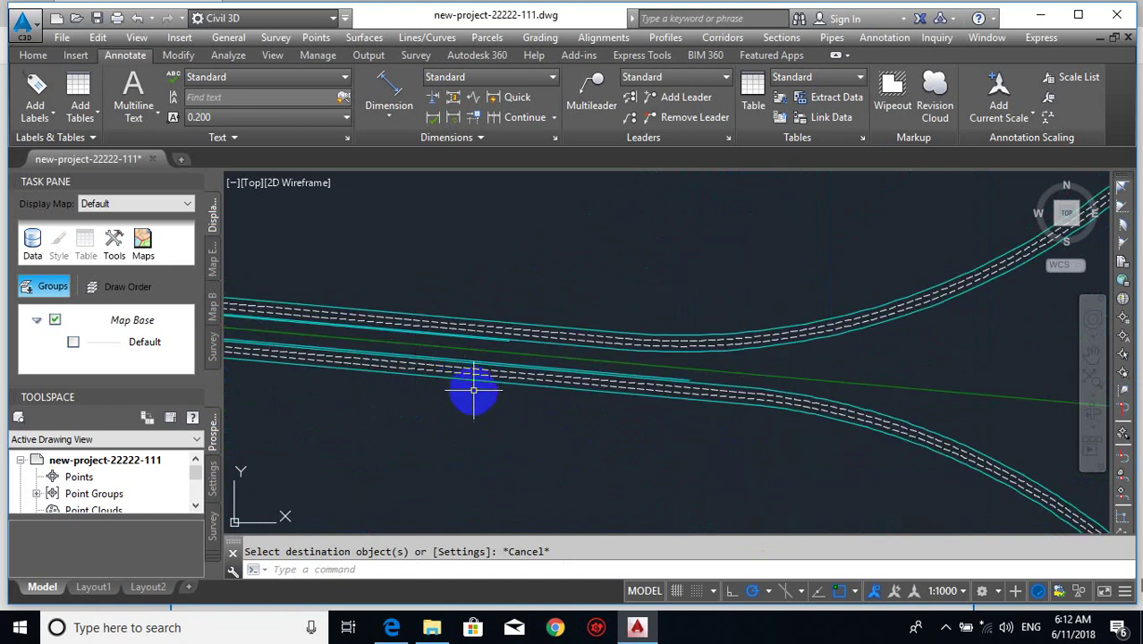
scroll(494, 342, "down", 2)
scroll(706, 398, "up", 1)
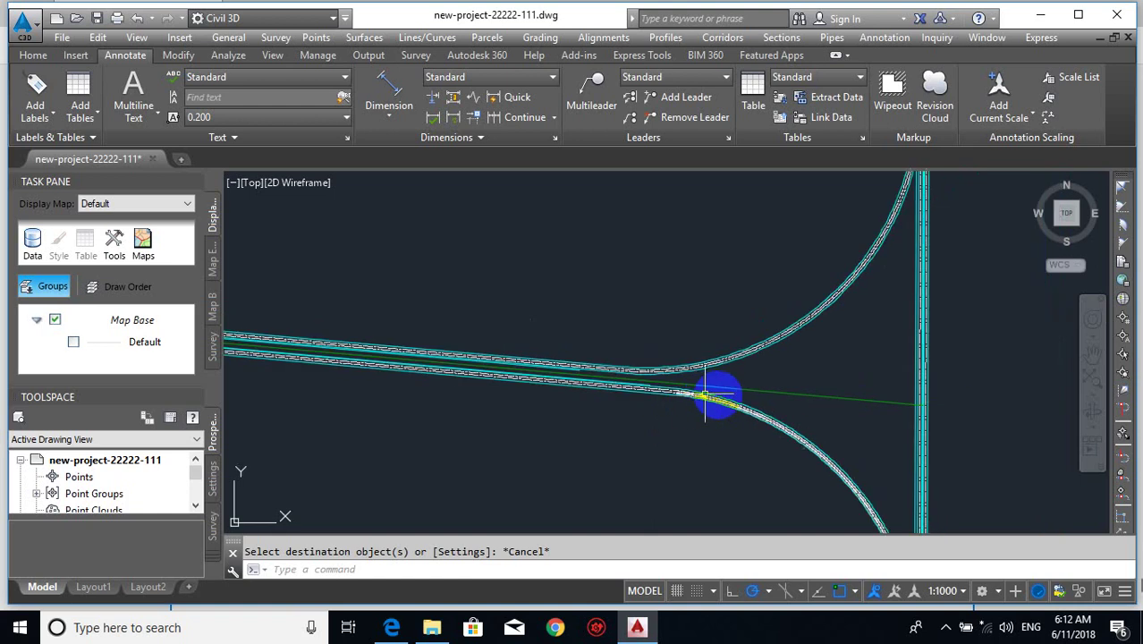
left_click(805, 458)
middle_click_drag(688, 461, 514, 469)
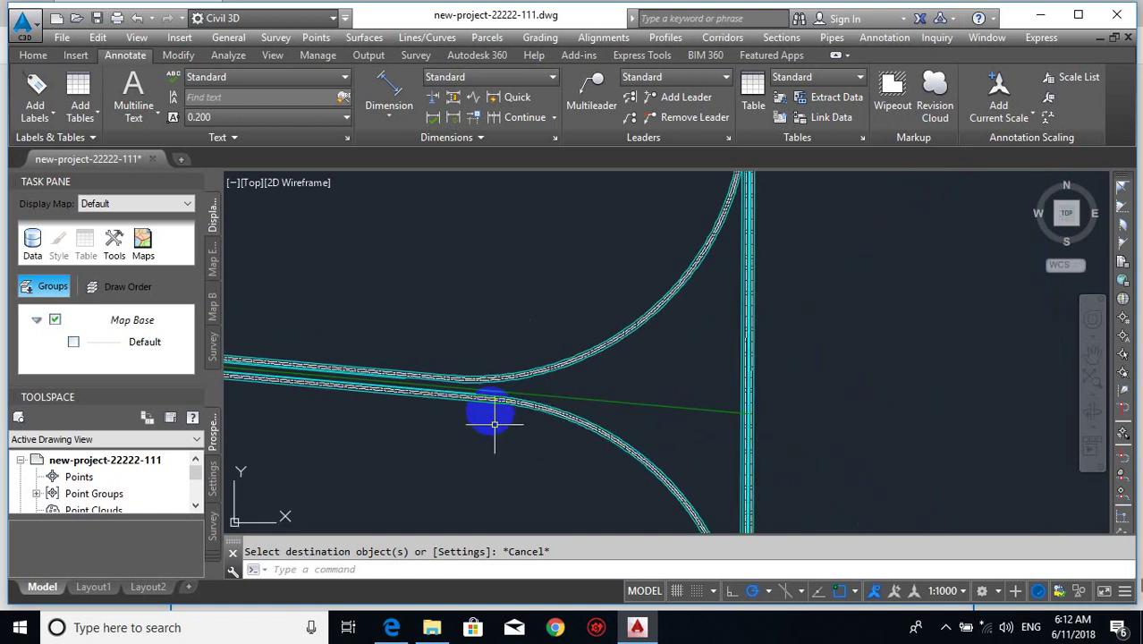
mouse_move(708, 410)
middle_mouse_down()
mouse_move(694, 456)
mouse_move(708, 464)
middle_mouse_up()
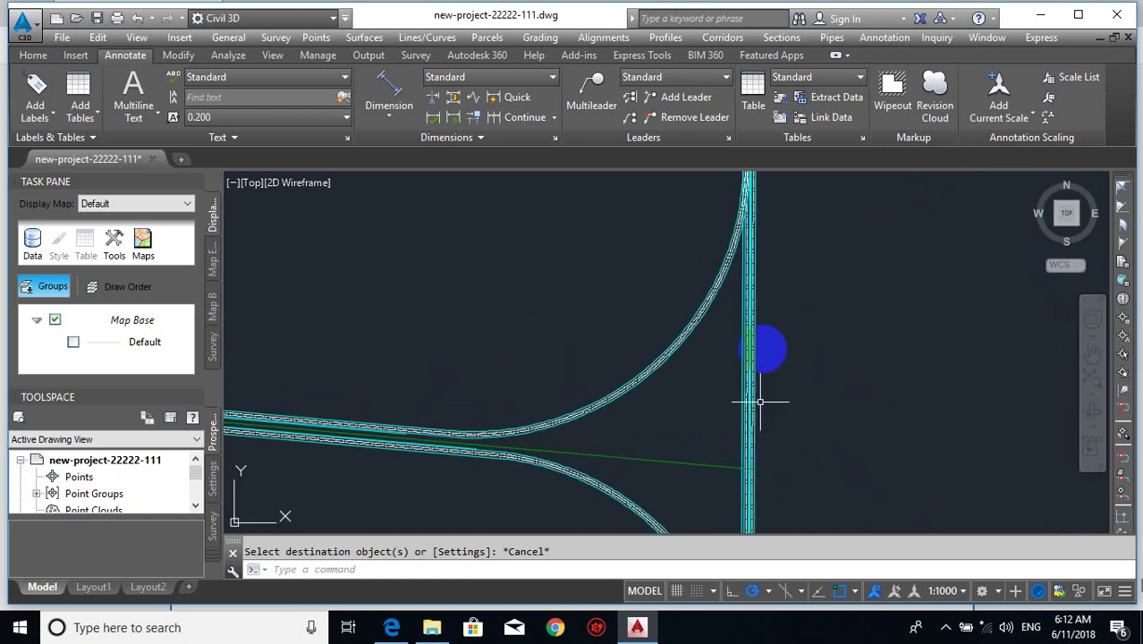
scroll(738, 353, "up", 1)
scroll(751, 358, "down", 3)
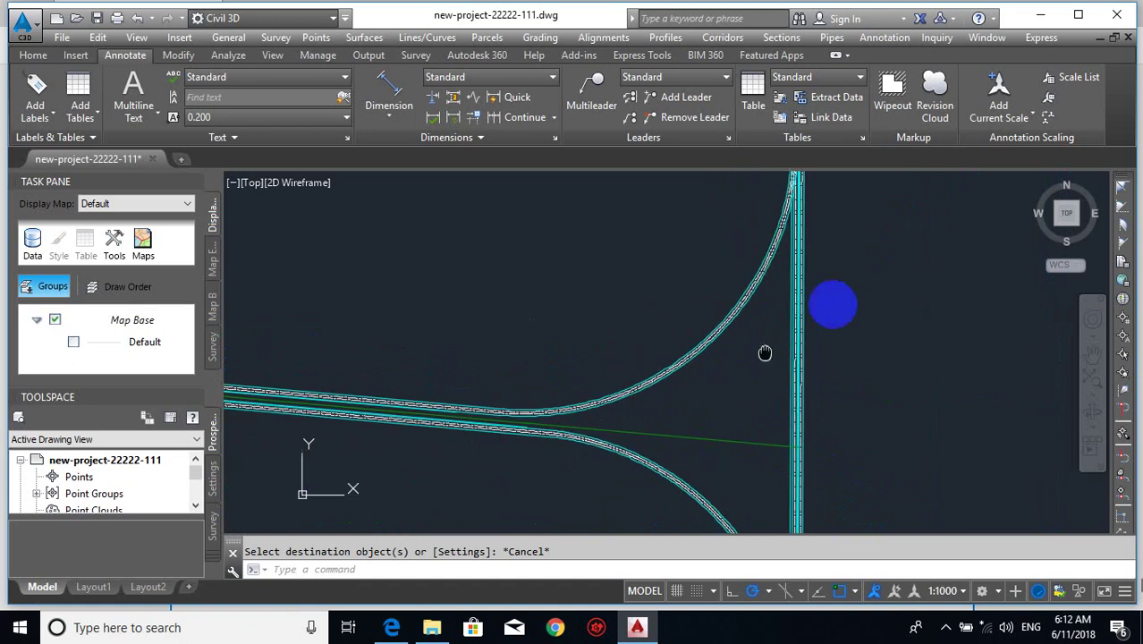
- Draw an eastward direction arrow with the Line command between the ALT3 centreline and the start of the southern connecting arcs
type("l")
key("Return")
scroll(641, 363, "up", 2)
scroll(641, 363, "up", 2)
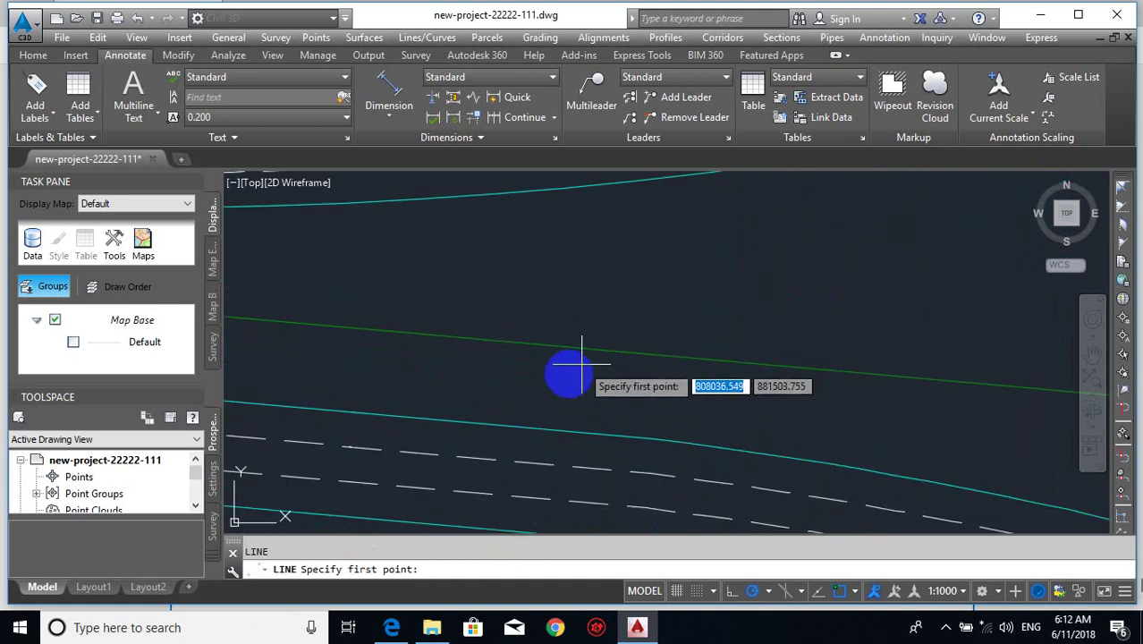
left_click(540, 387)
left_click(701, 374)
key("Return")
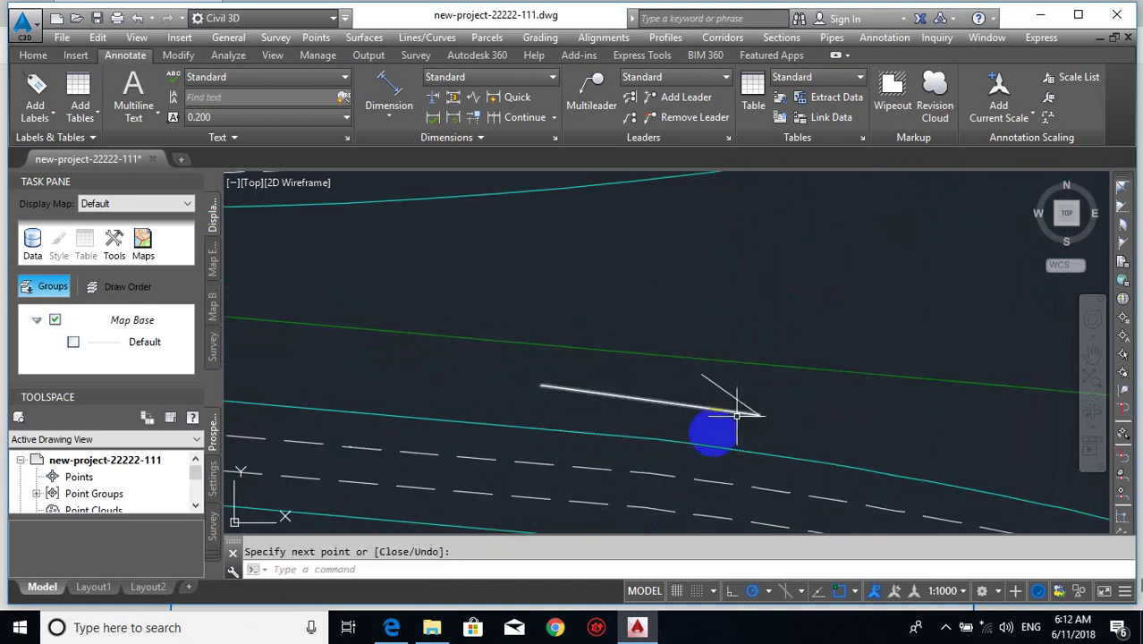
- Draw a northward direction arrow with the Line command just east of the north-south road, beside the northern connecting arcs
scroll(743, 416, "down", 5)
middle_click_drag(907, 422, 574, 386)
scroll(574, 385, "down", 3)
middle_click_drag(760, 217, 679, 320)
scroll(679, 320, "up", 2)
key("Return")
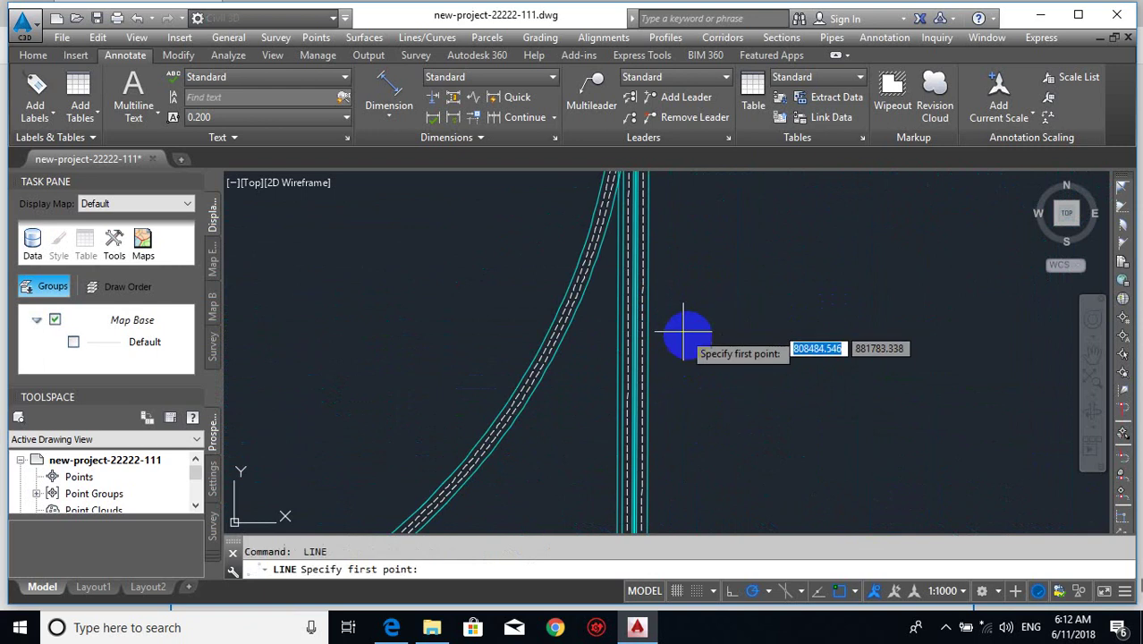
left_click(686, 334)
left_click(689, 220)
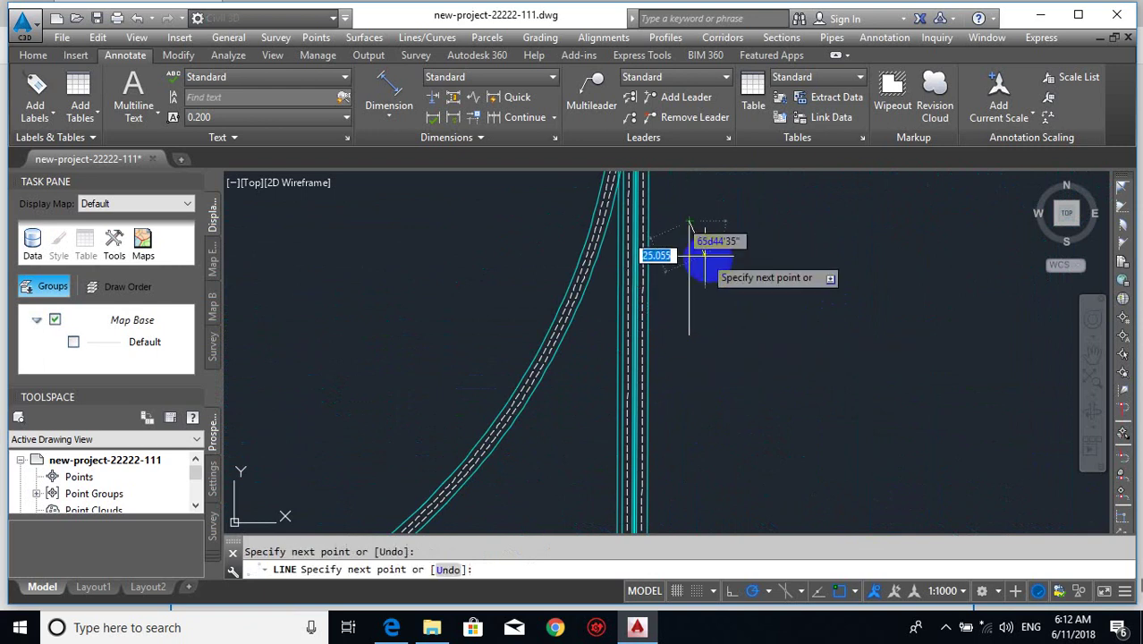
left_click(708, 262)
key("Return")
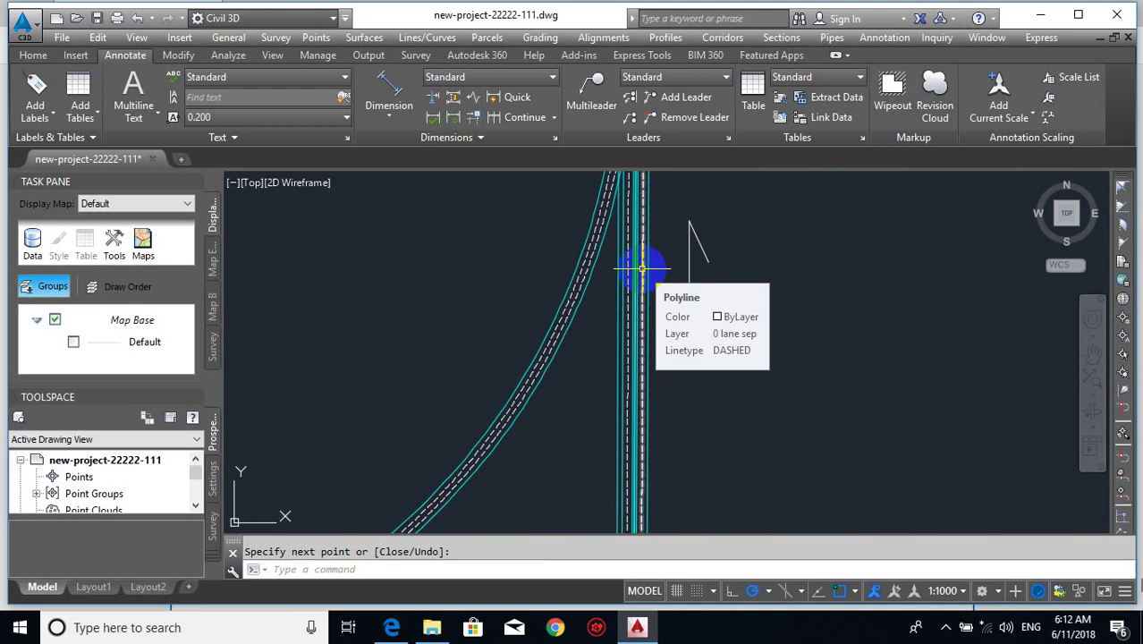
- Offset the north-south road's eastern outer edge line by 3.6 to the east
scroll(642, 269, "down", 4)
scroll(528, 334, "up", 4)
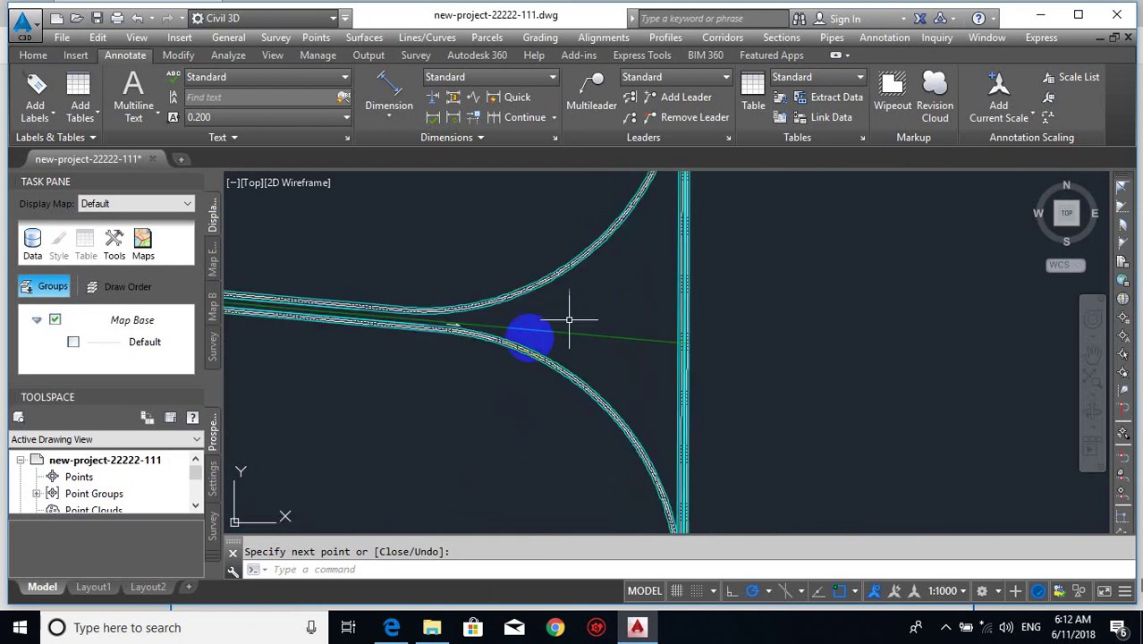
scroll(469, 322, "down", 4)
middle_click_drag(533, 315, 460, 467)
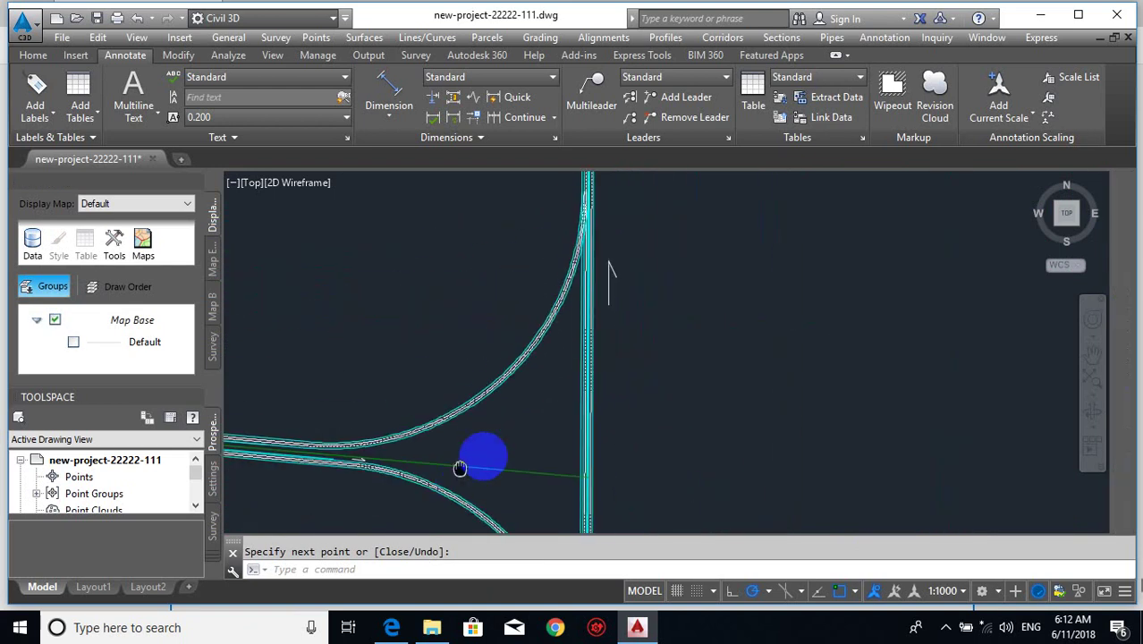
scroll(591, 245, "up", 4)
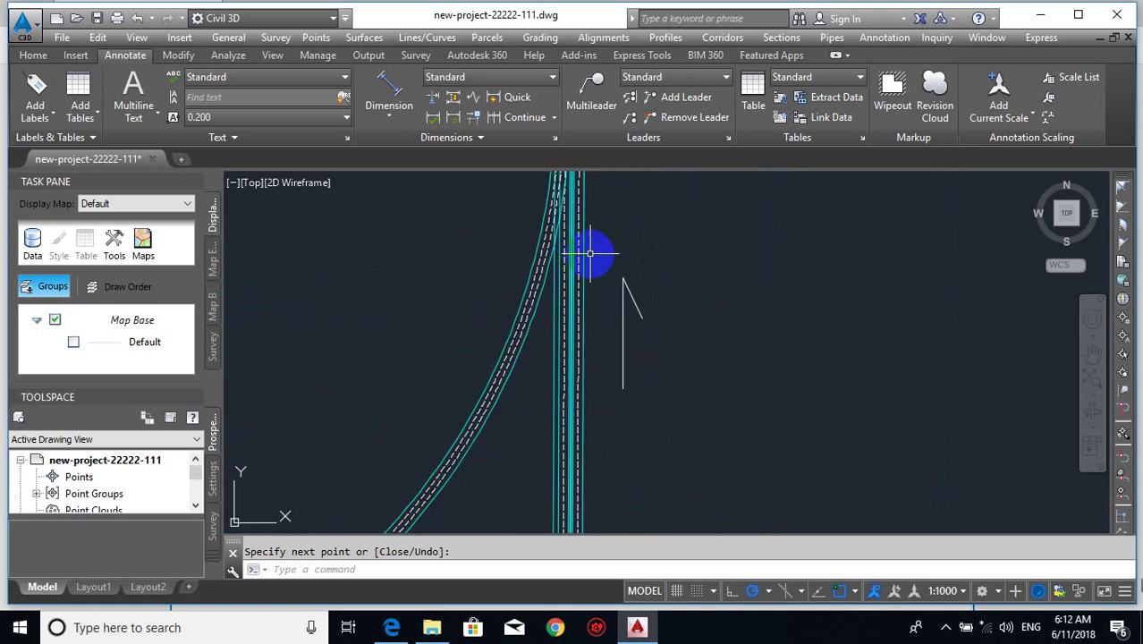
scroll(591, 260, "up", 2)
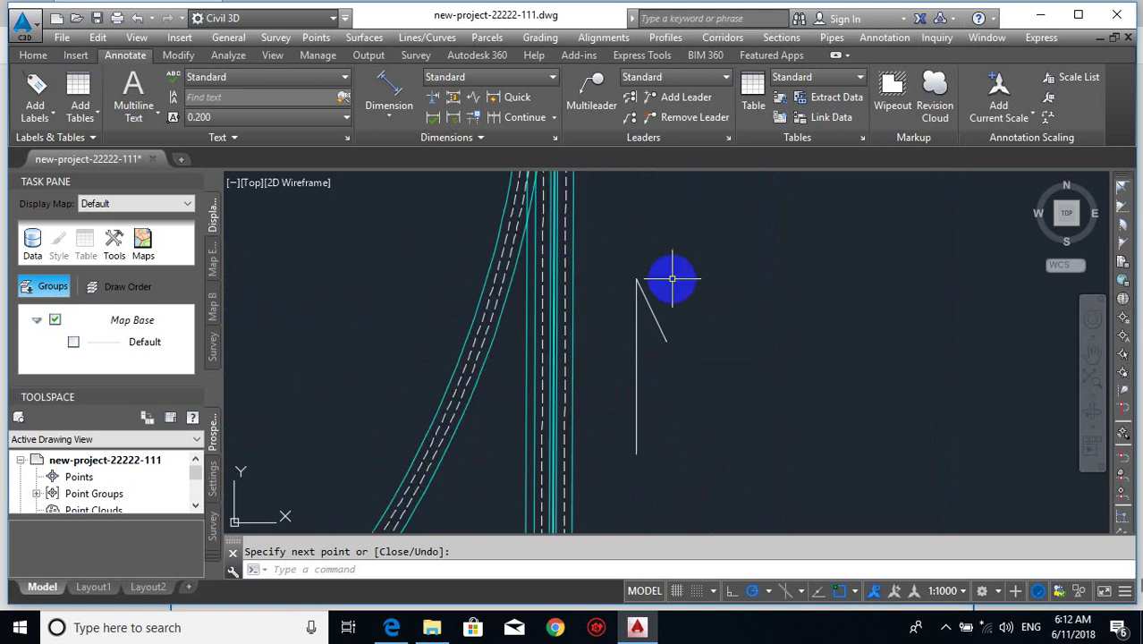
key("Return")
type("o")
key("Return")
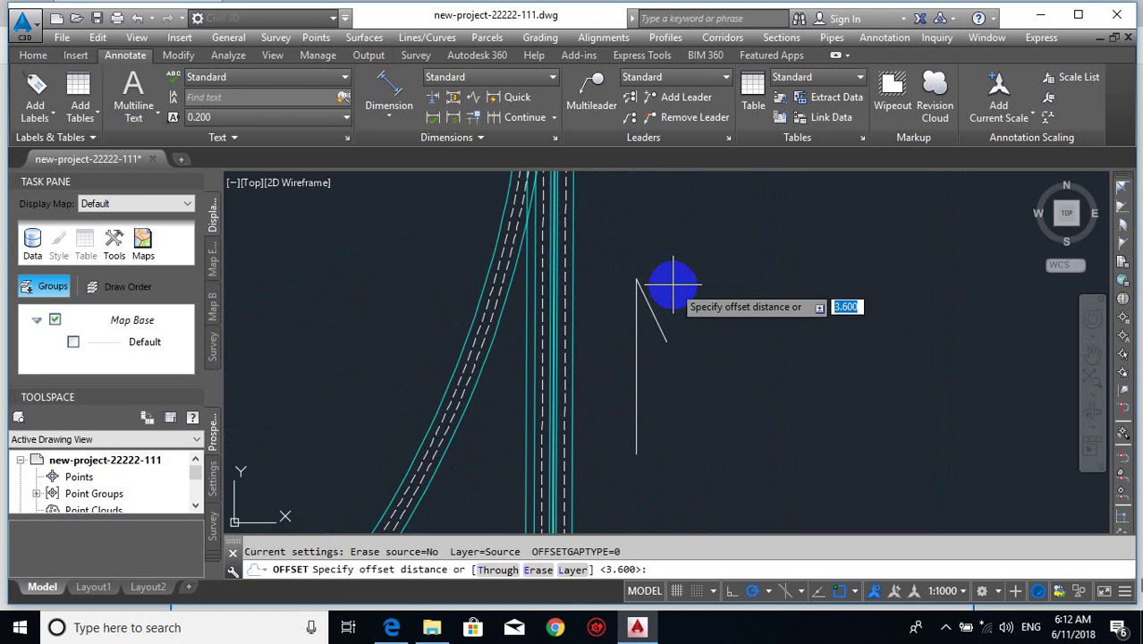
key("Return")
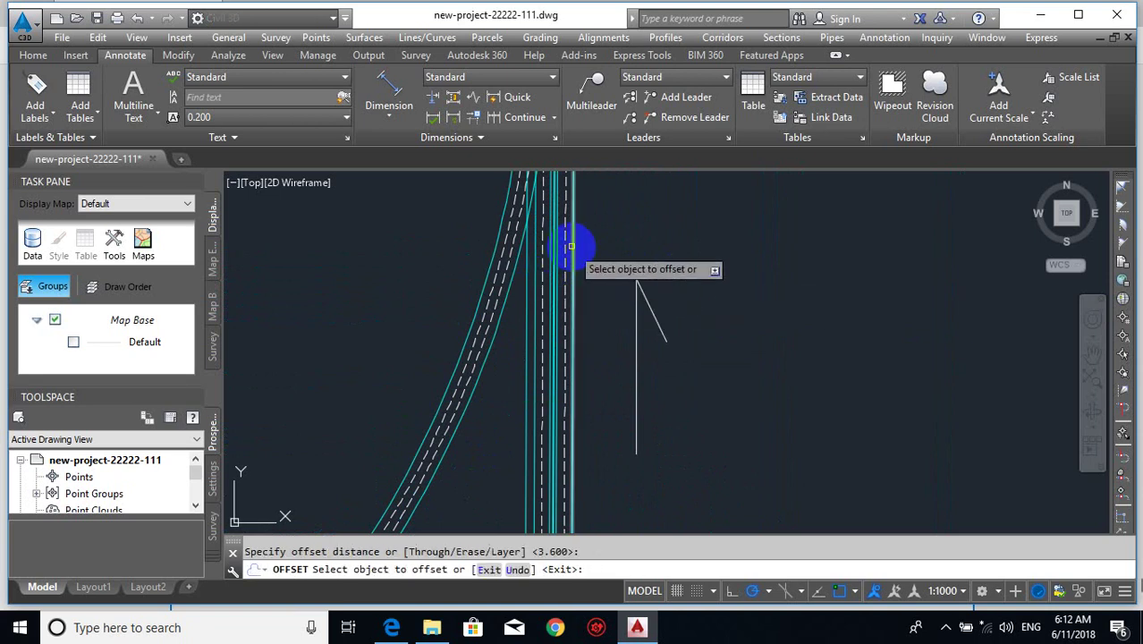
left_click(574, 244)
key("Escape")
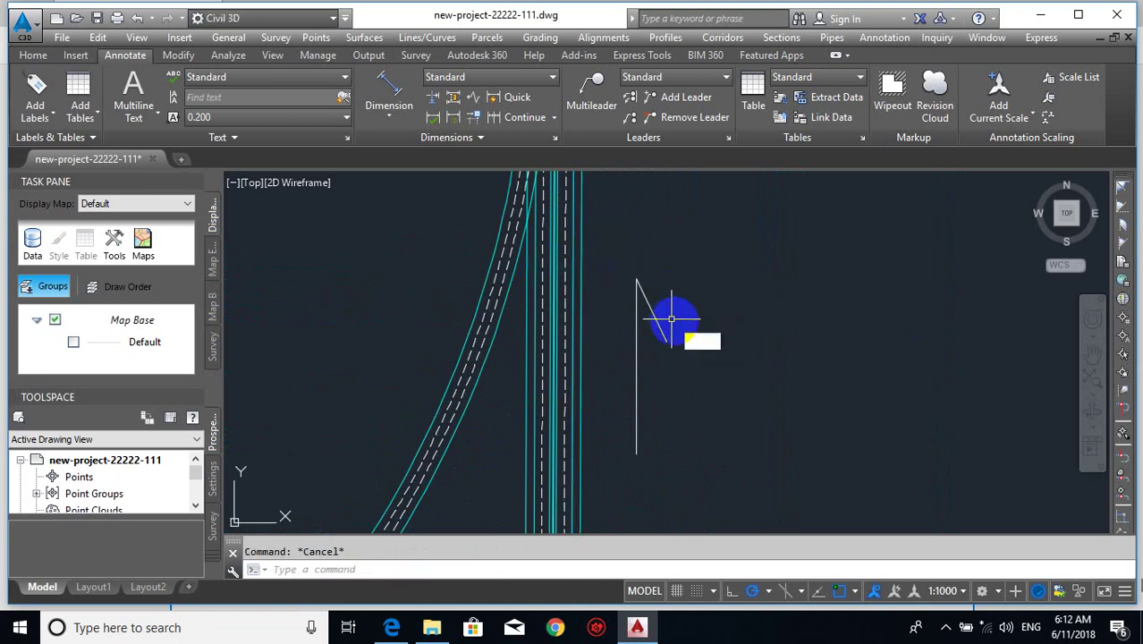
type("e")
key("Return")
left_click(671, 319)
left_click(633, 332)
key("Escape")
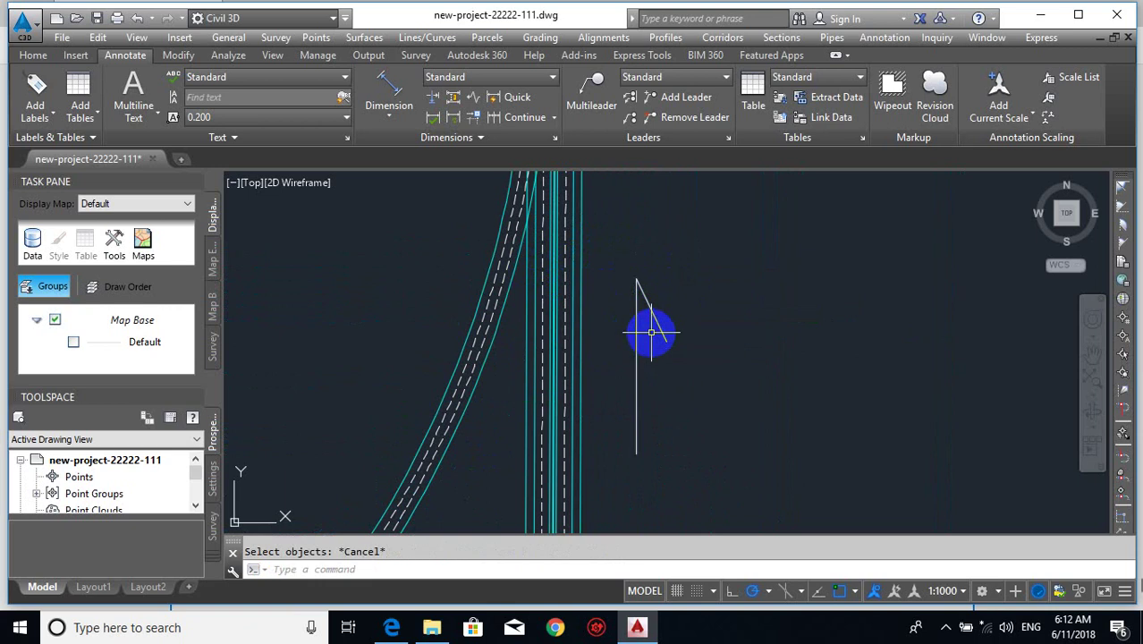
- Move the northward direction arrow about 141 units east, away from the north-south road
type("m")
key("Return")
left_click(685, 299)
left_click(605, 334)
key("Return")
left_click(605, 336)
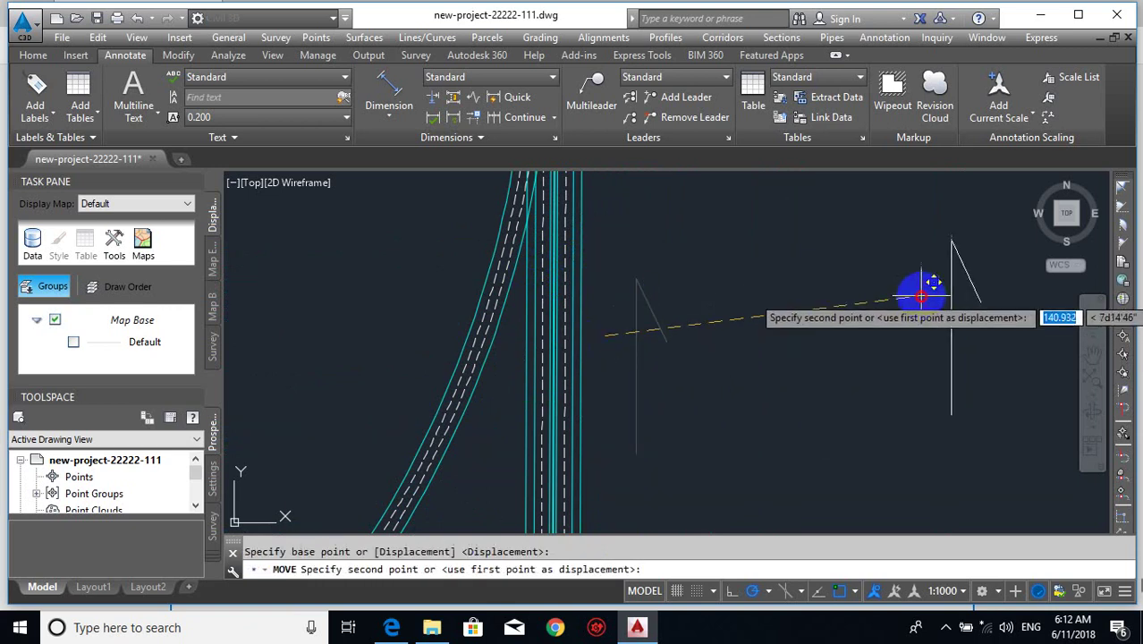
left_click(937, 281)
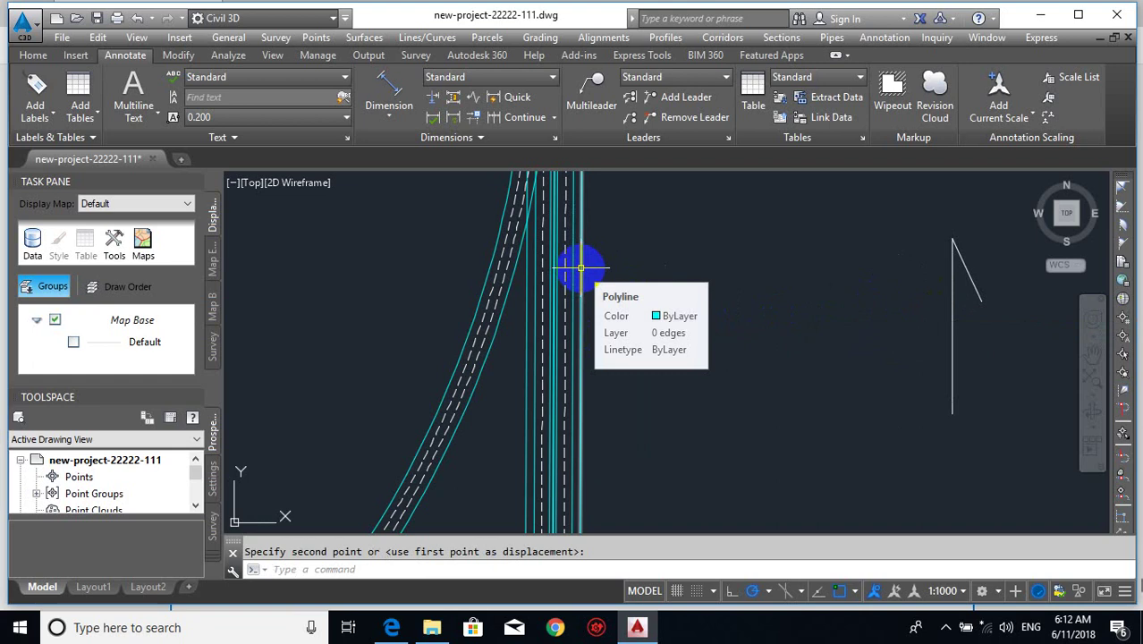
scroll(594, 272, "down", 2)
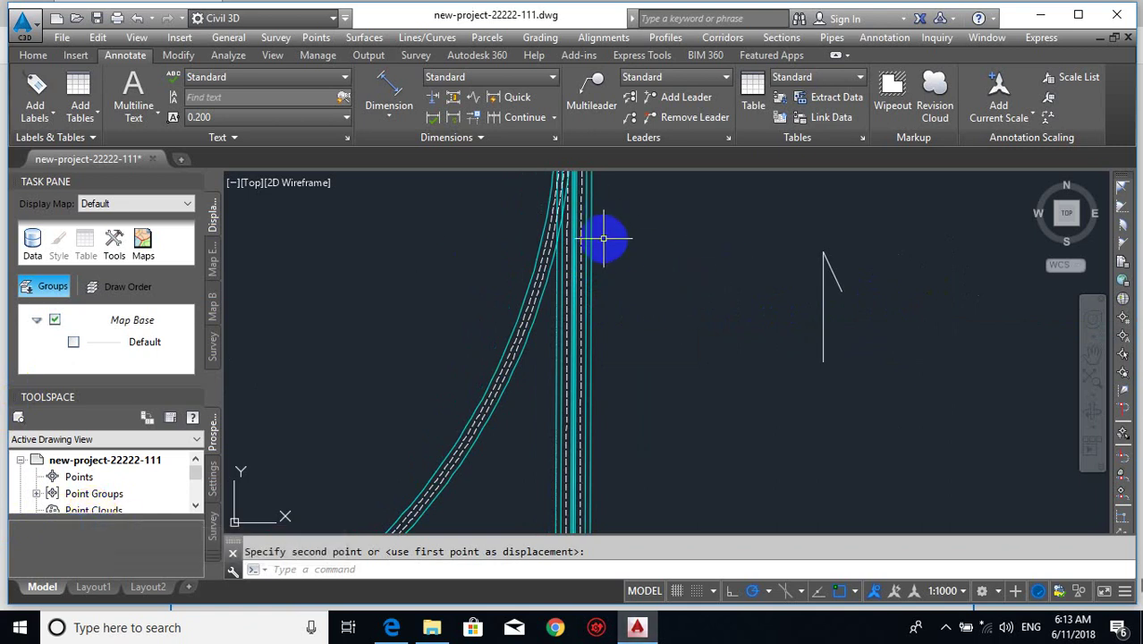
- Sketch a loop path with the Line command from the eastward arrow, across the north-south road and back to its eastern edge farther north
type("l")
key("Return")
scroll(548, 349, "down", 6)
scroll(500, 432, "up", 4)
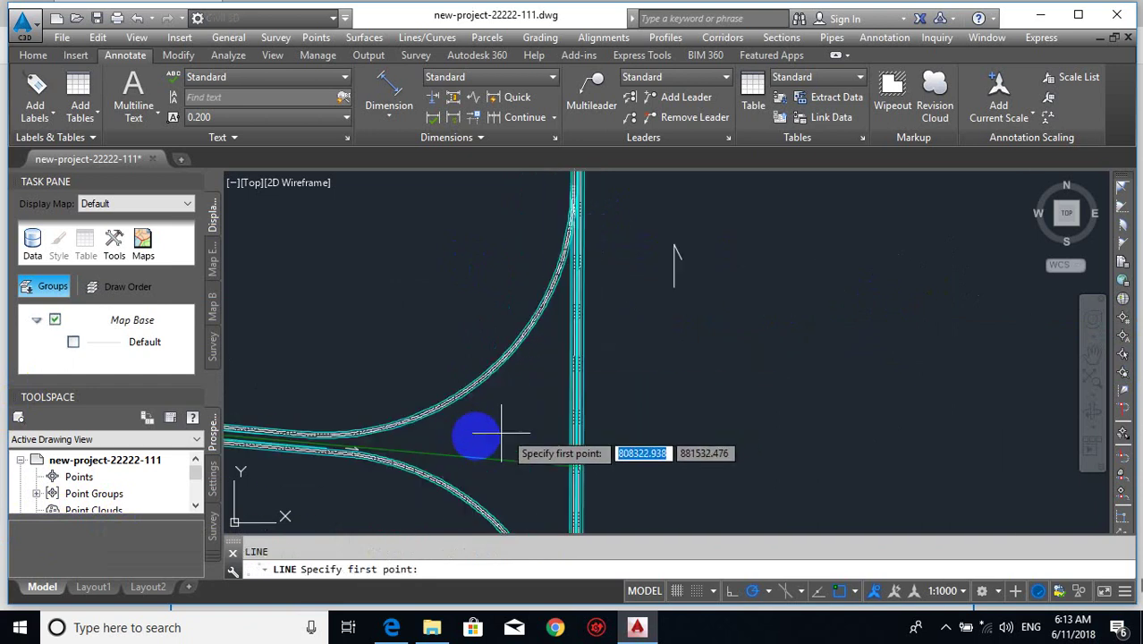
left_click(312, 460)
left_click(480, 457)
left_click(614, 417)
left_click(693, 349)
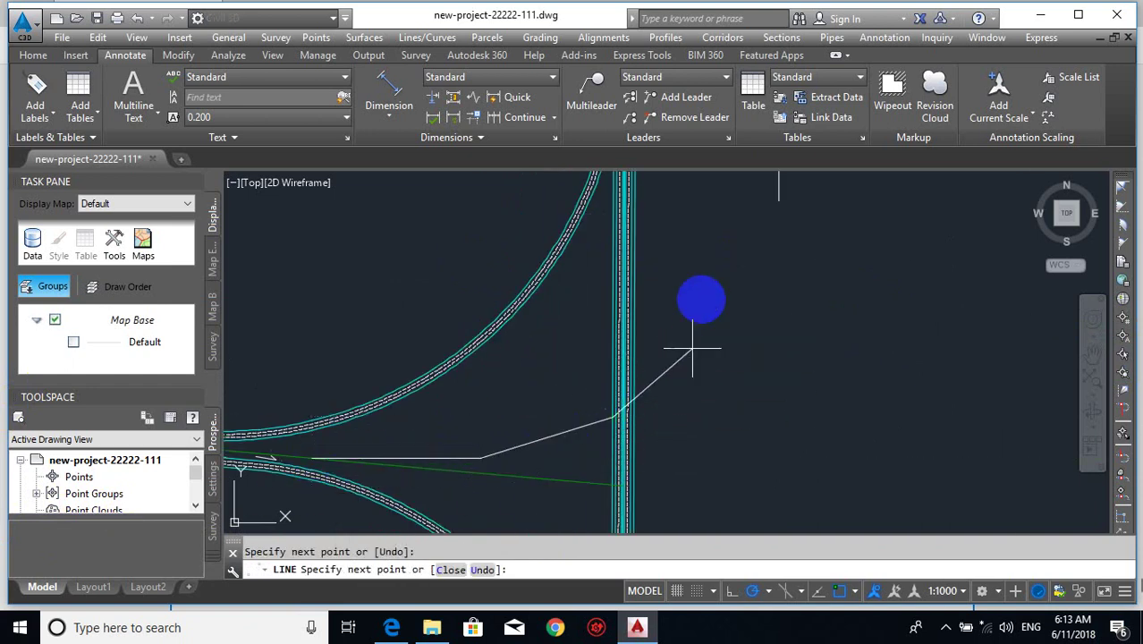
left_click(711, 280)
left_click(711, 190)
scroll(648, 381, "down", 4)
scroll(681, 265, "up", 4)
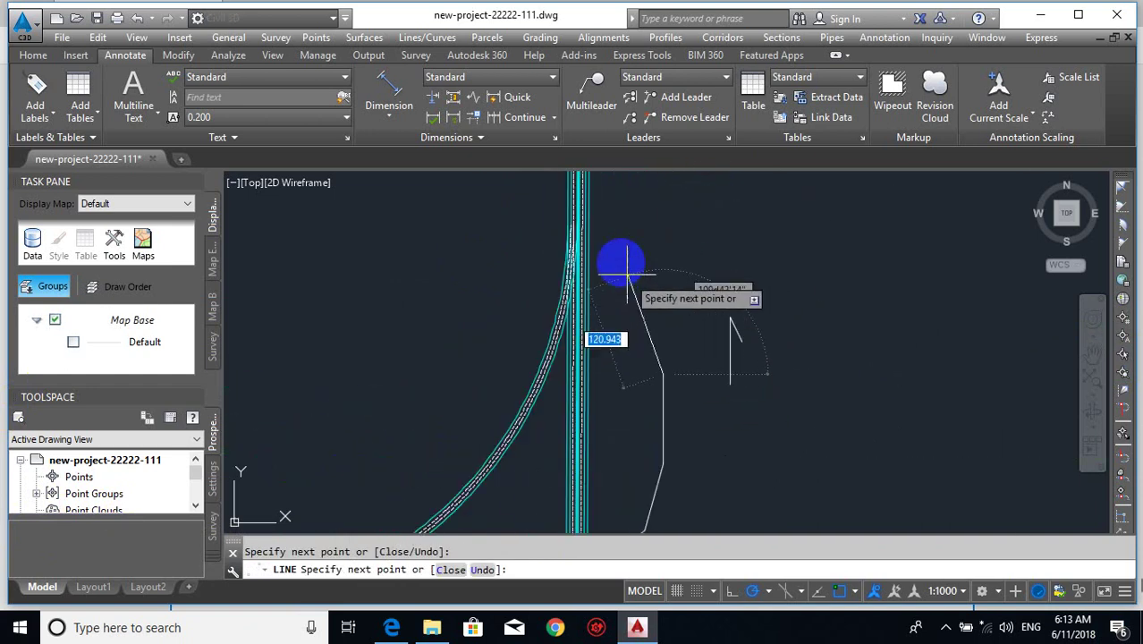
left_click(606, 243)
left_click(590, 198)
key("Return")
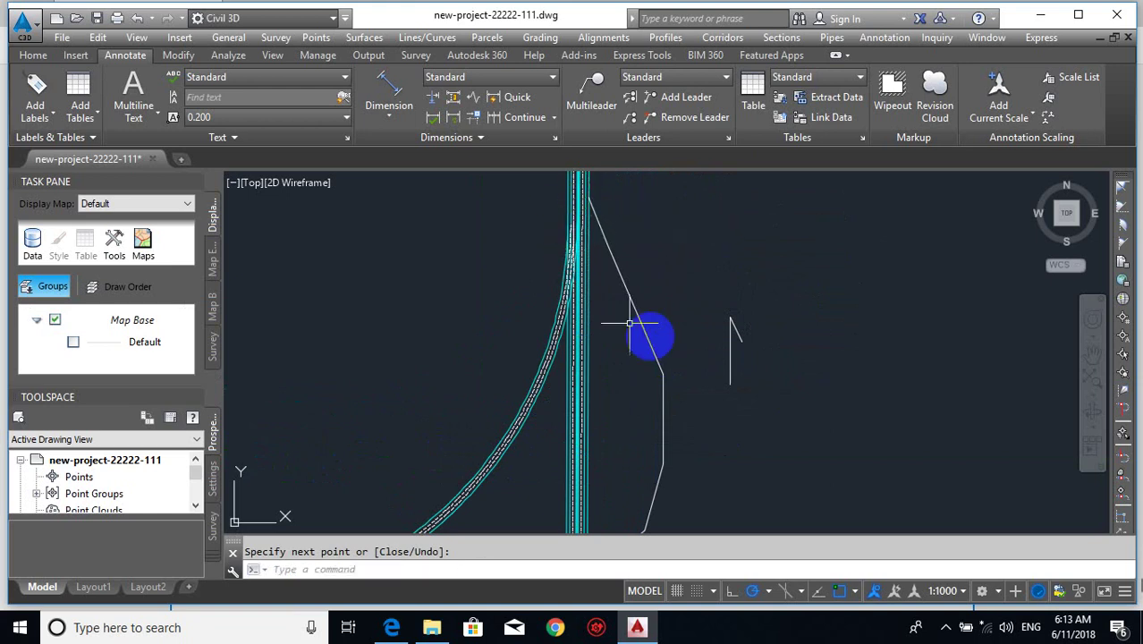
- Erase all segments of the sketched loop path, leaving the two traffic direction arrows in place
scroll(635, 246, "down", 4)
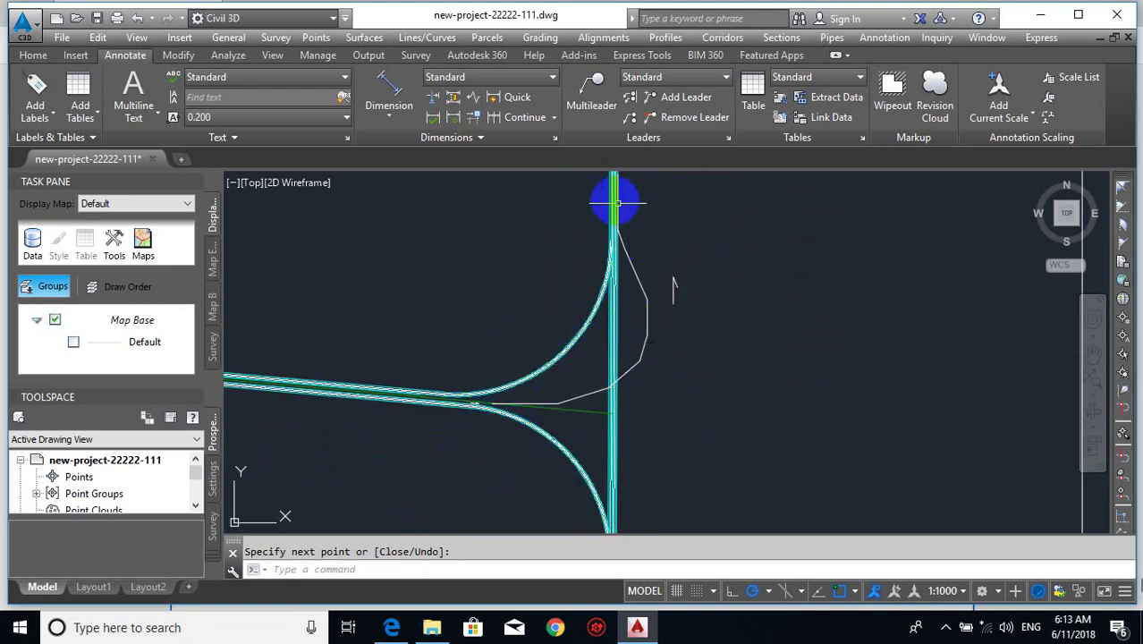
scroll(617, 204, "up", 4)
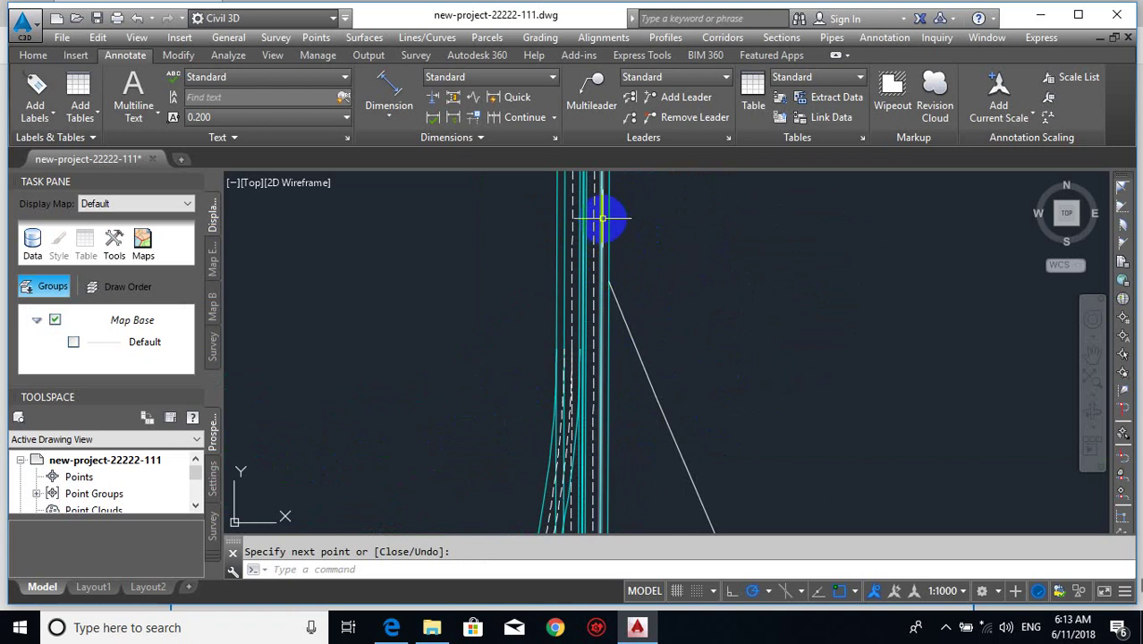
scroll(605, 265, "down", 1)
left_click(607, 250)
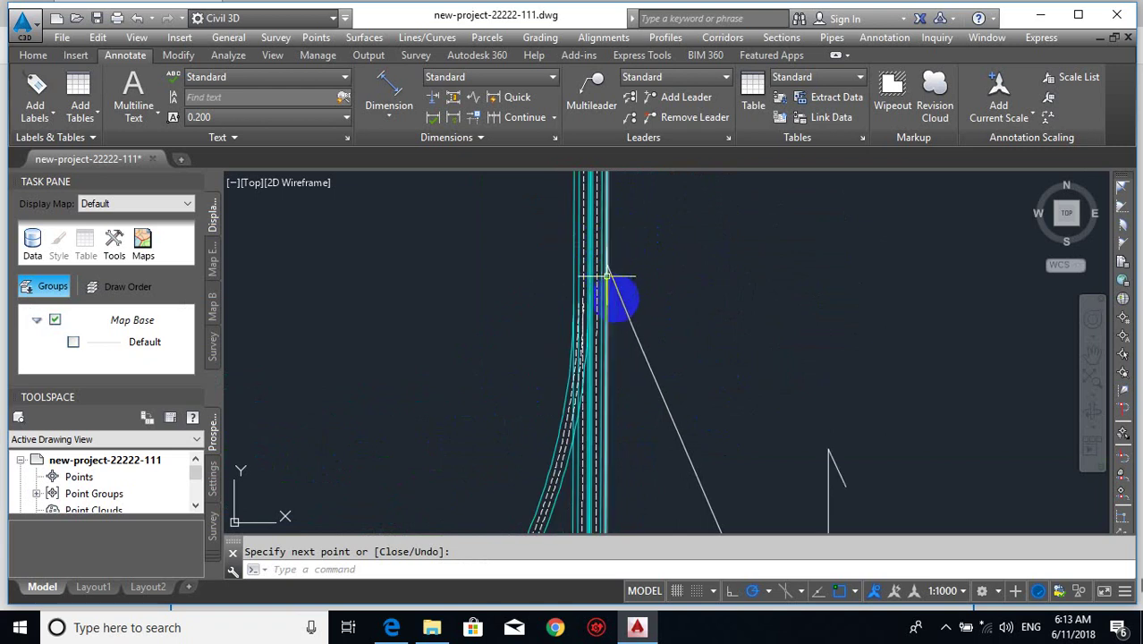
scroll(644, 286, "down", 3)
key("Return")
type("elect objects:")
key("Return")
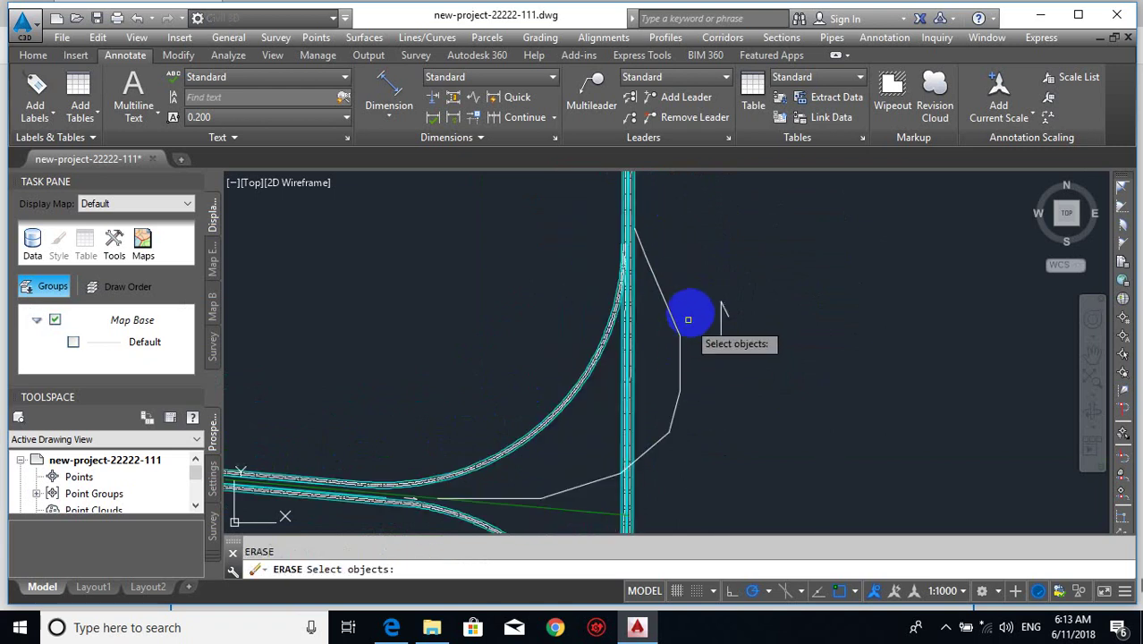
left_click(688, 304)
left_click(662, 442)
key("Return")
key("Return")
left_click(565, 485)
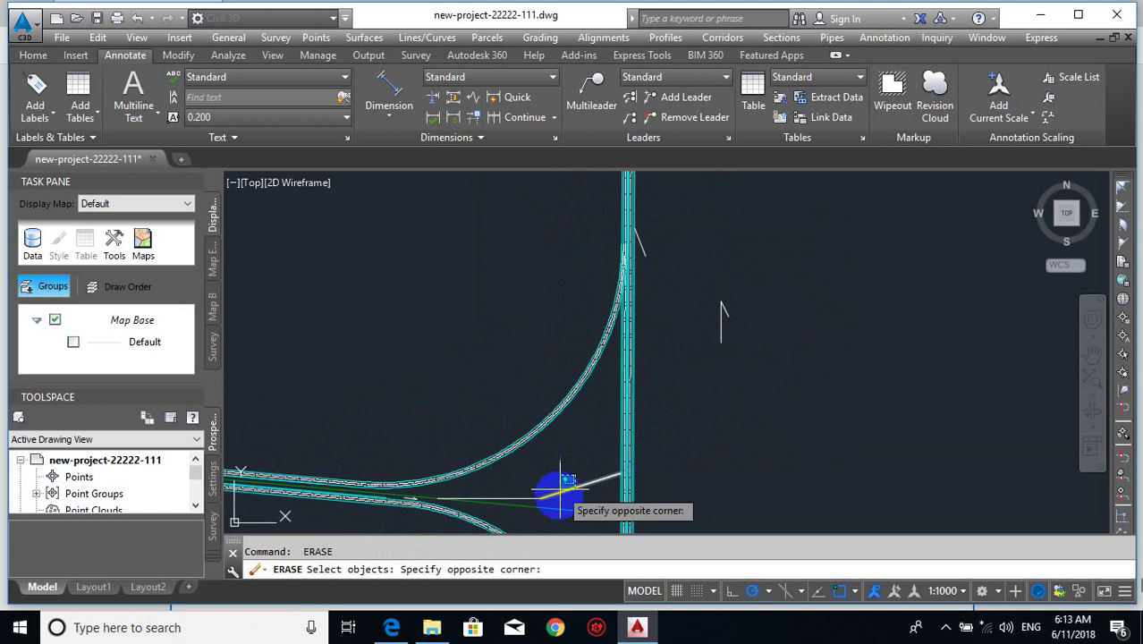
left_click(523, 502)
key("Return")
key("Return")
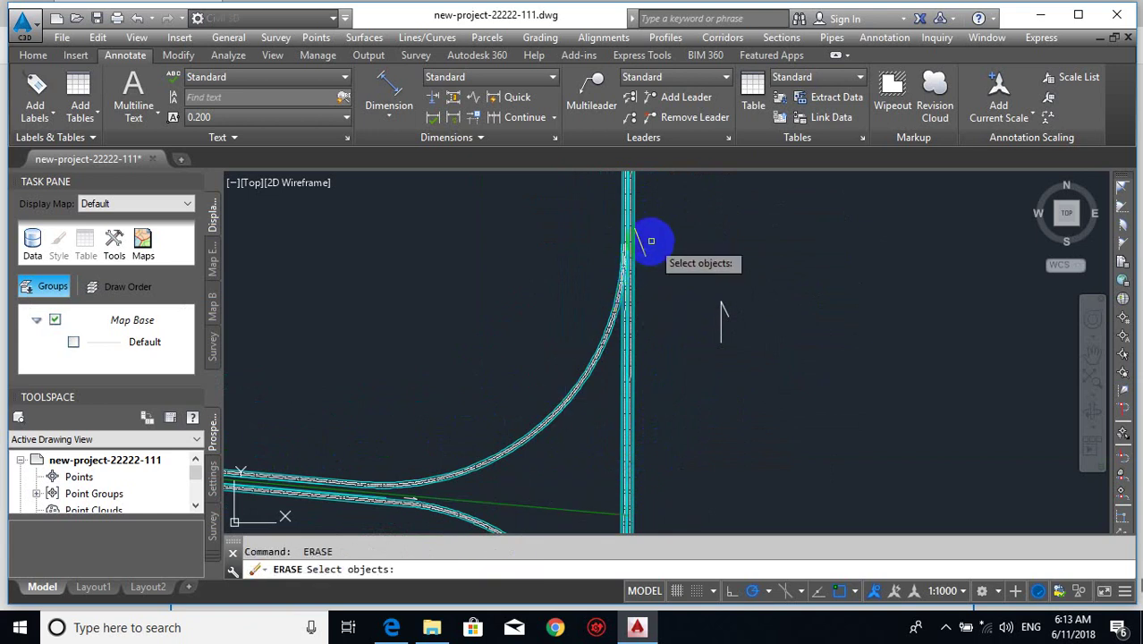
left_click(640, 258)
key("Return")
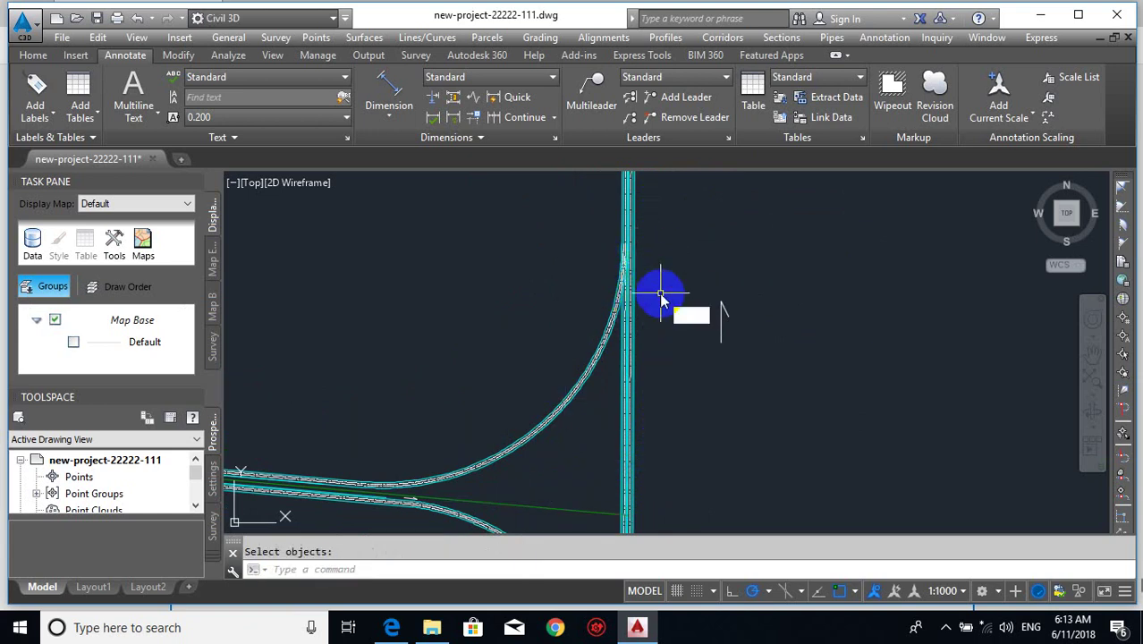
- Copy the north-south road's eastern outer edge line eastward, into the space between the road and the northward arrow
type("CO")
key("Return")
scroll(660, 292, "up", 4)
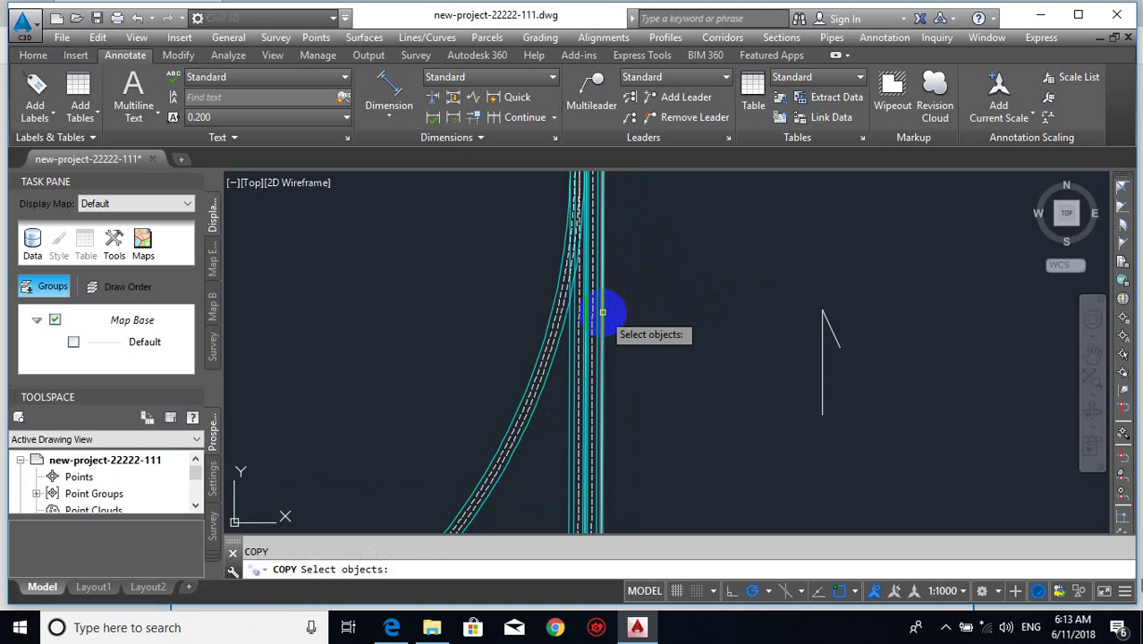
left_click(603, 312)
key("Return")
left_click(631, 297)
left_click(708, 298)
key("Escape")
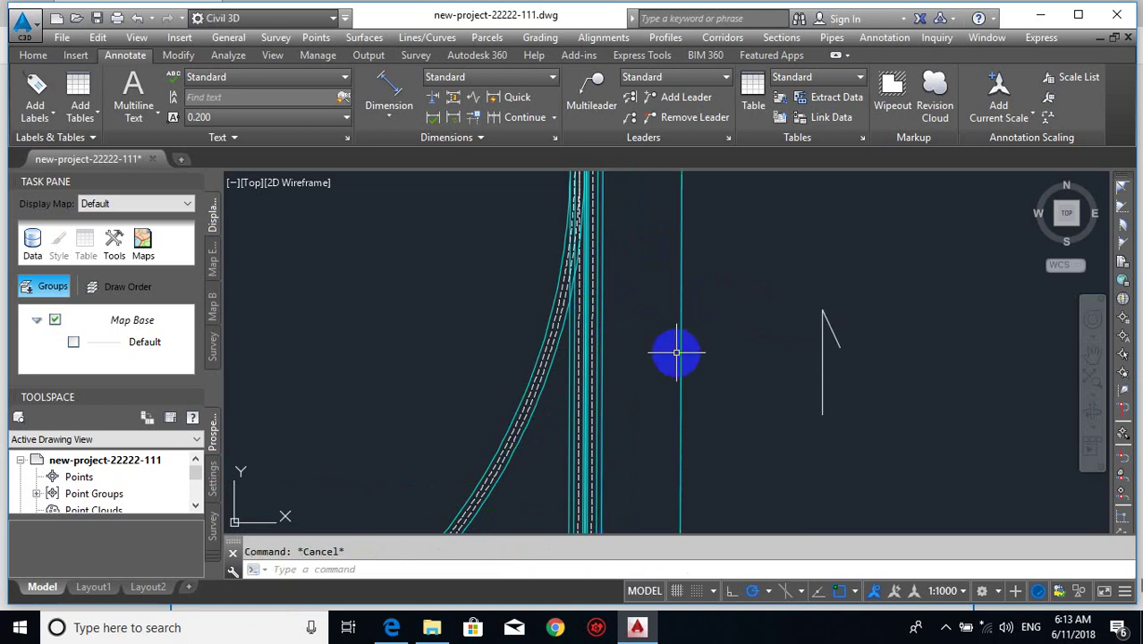
- Rotate the copied edge line by 5 degrees about a point just west of it
type("RO")
key("Return")
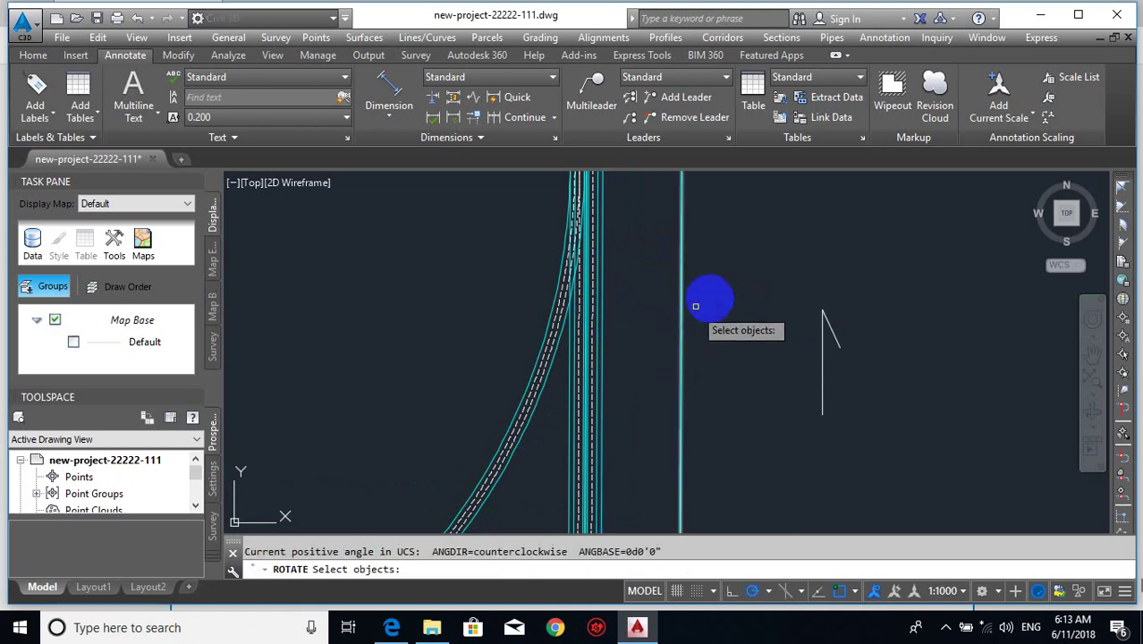
left_click(694, 302)
left_click(668, 352)
key("Return")
left_click(645, 312)
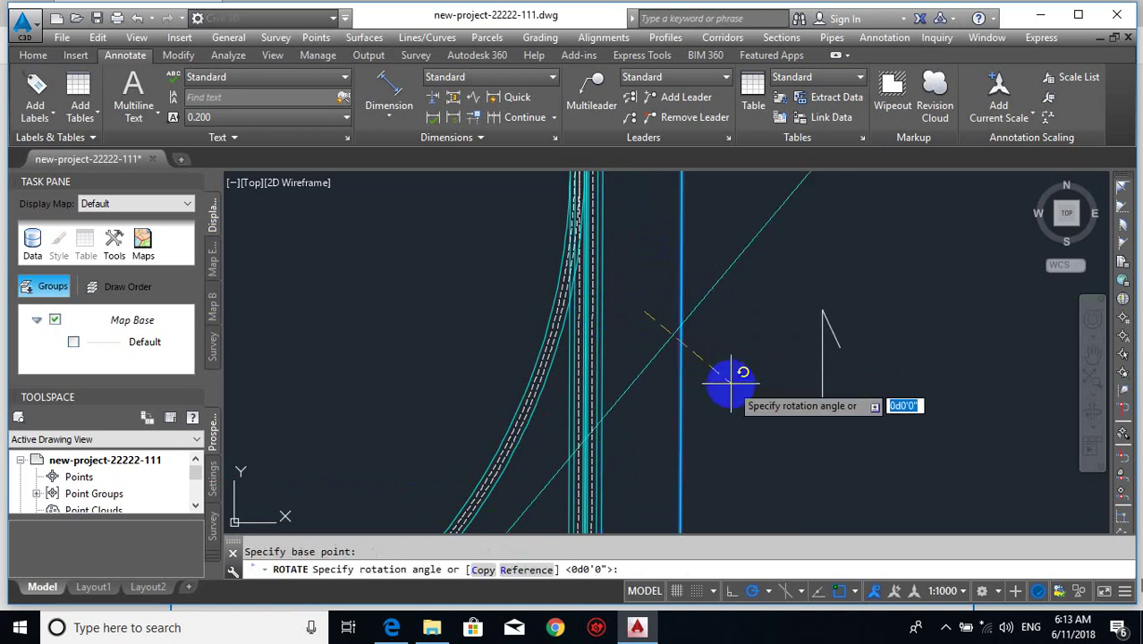
type("5")
key("Return")
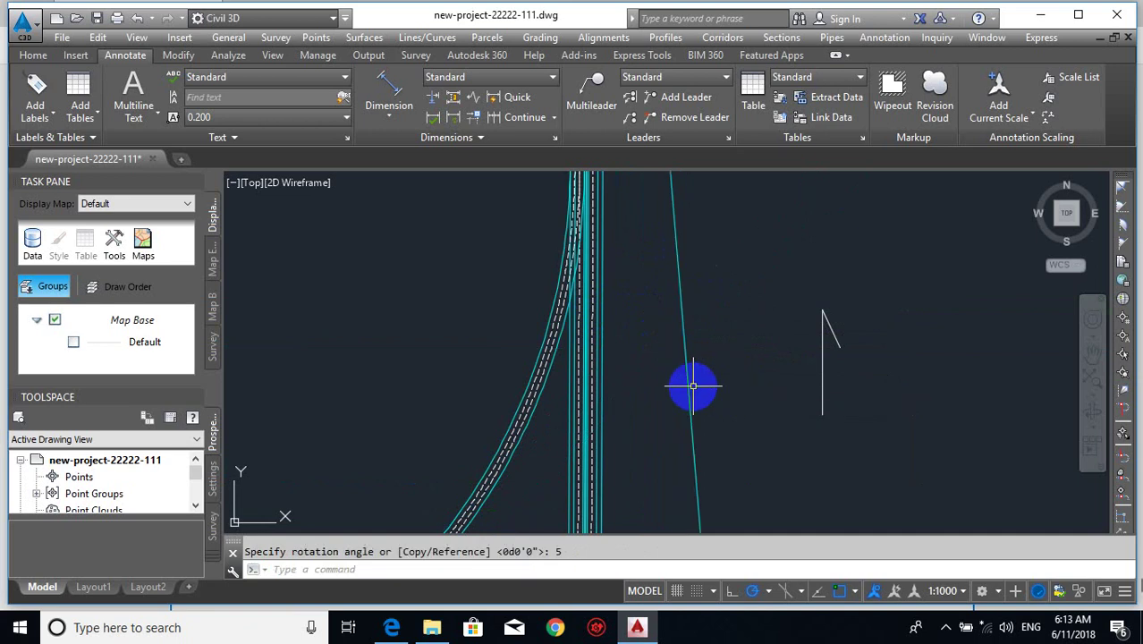
- Move the rotated line west so that it meets the north-south road's eastern edge near the northern connecting arcs
type("m")
key("Return")
left_click(704, 298)
left_click(668, 269)
left_click(675, 216)
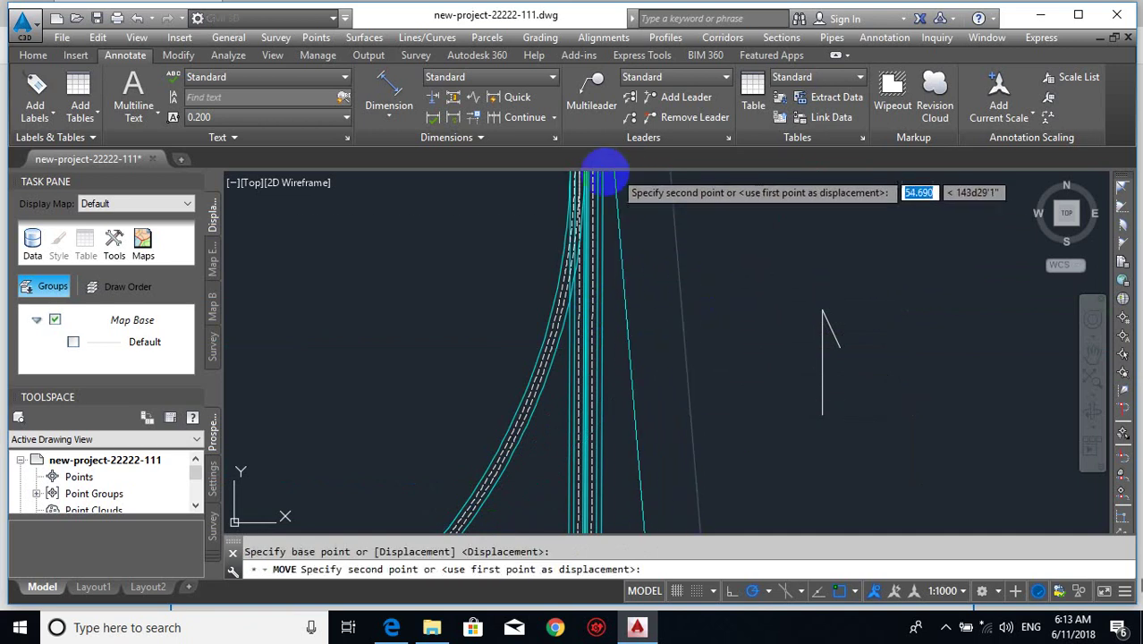
scroll(670, 316, "down", 3)
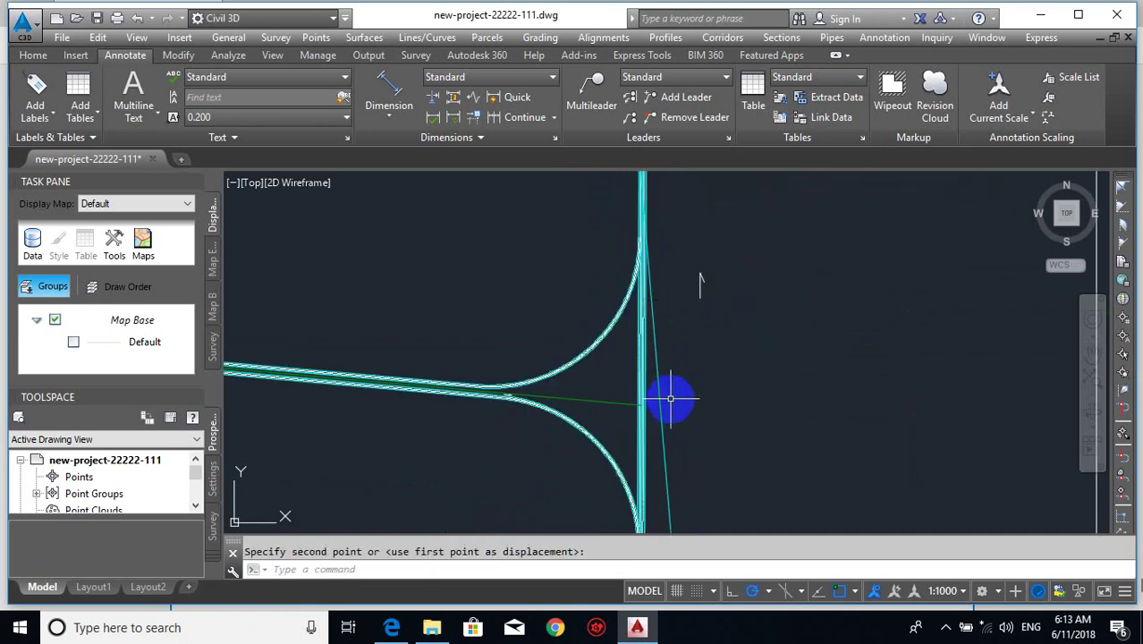
- Examine the southern connecting arc's inner edge and the angled line east of the road as the two tangents for the loop curve
scroll(597, 399, "up", 2)
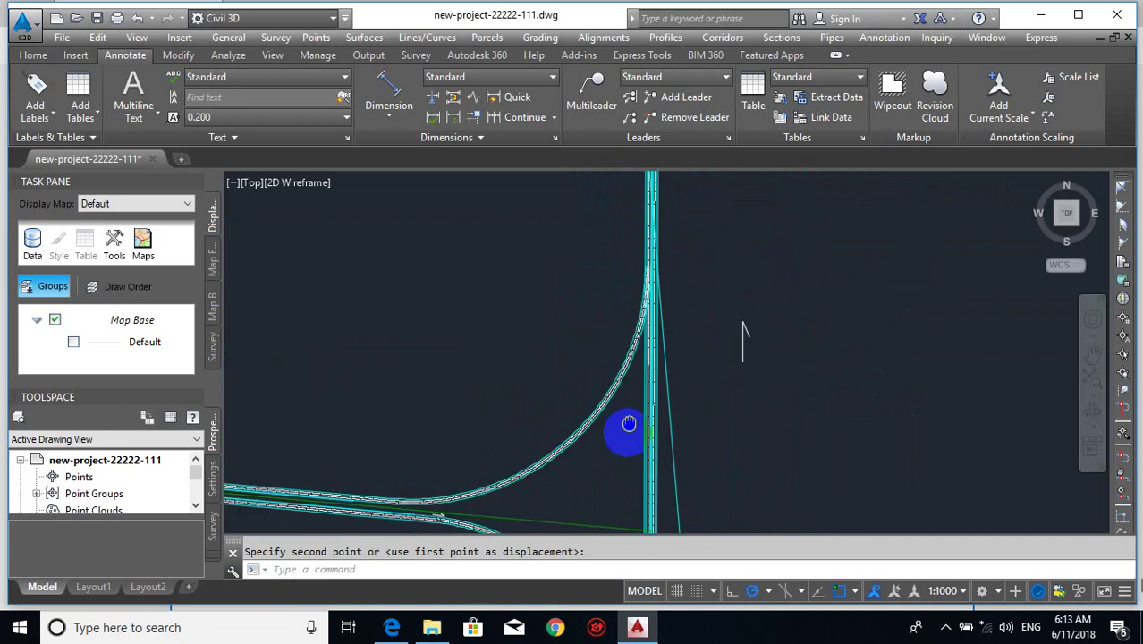
scroll(550, 398, "up", 2)
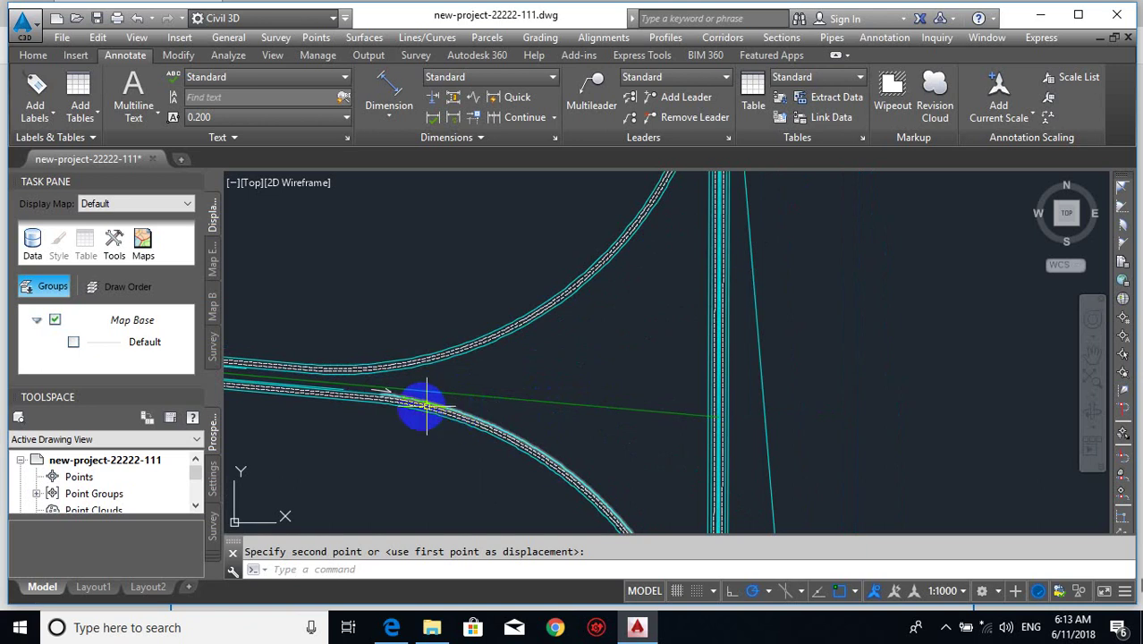
scroll(394, 404, "up", 3)
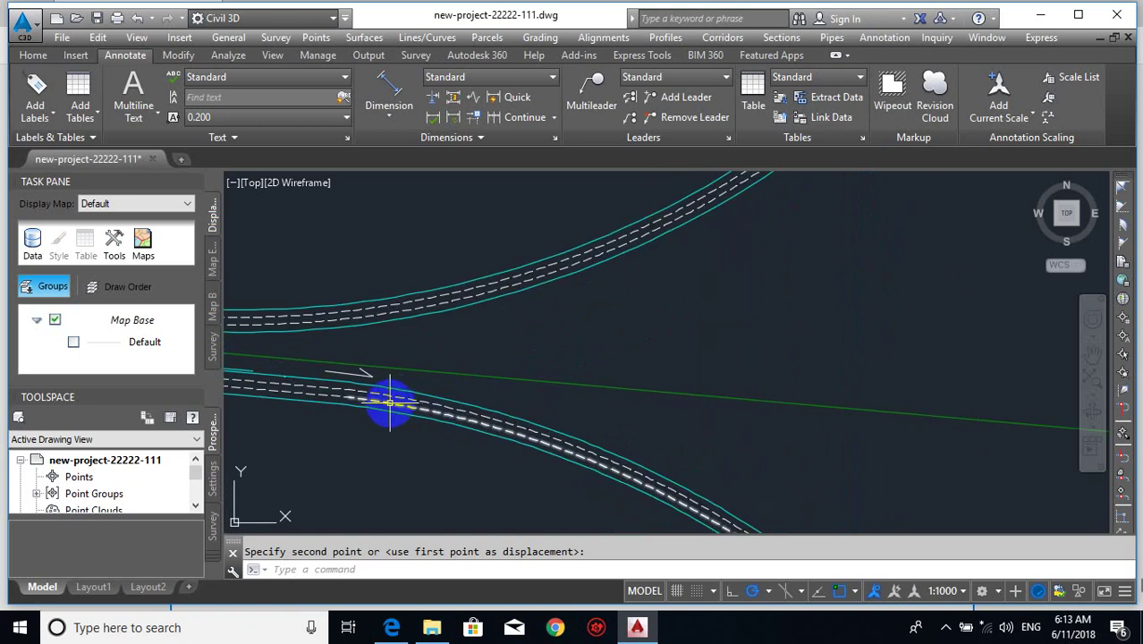
scroll(396, 404, "down", 2)
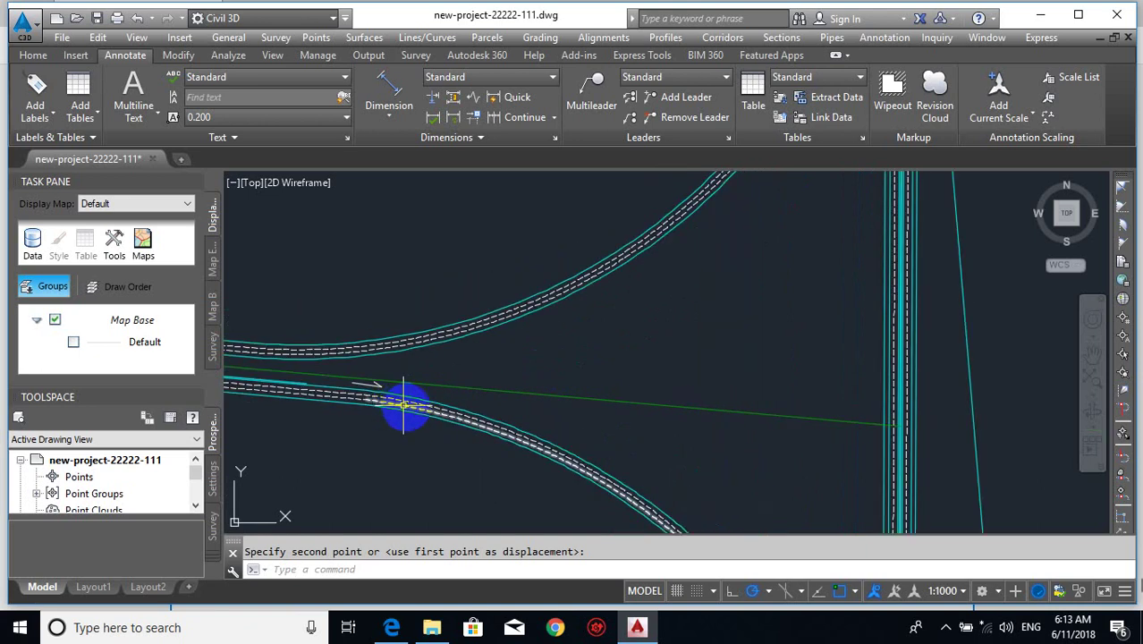
scroll(490, 413, "down", 2)
middle_click_drag(658, 342, 650, 520)
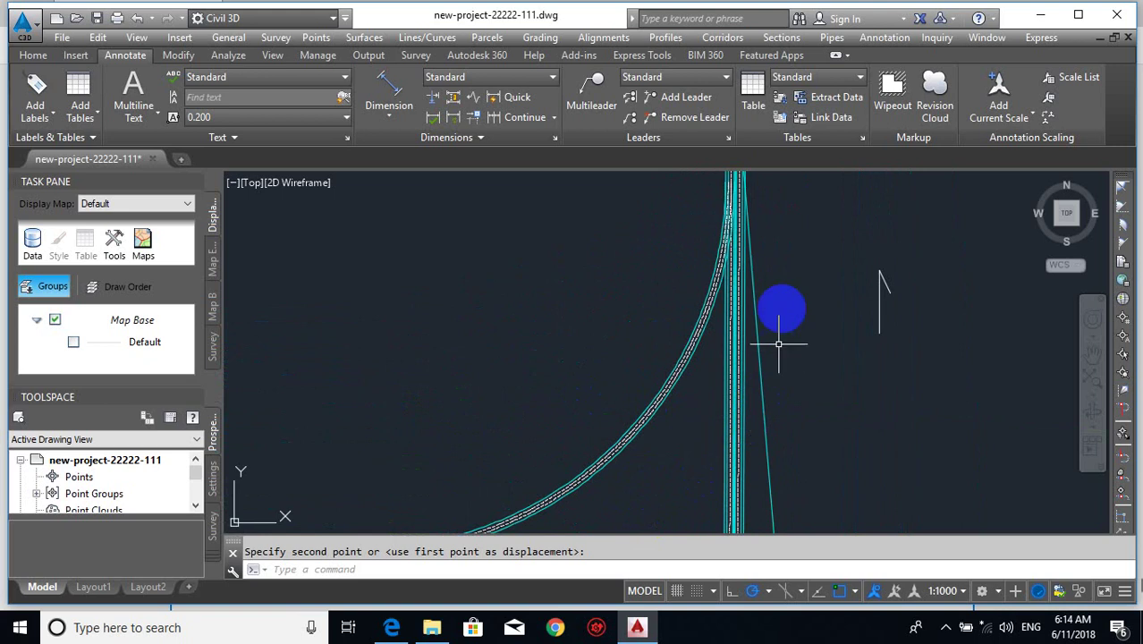
scroll(749, 206, "up", 2)
middle_click_drag(744, 205, 735, 277)
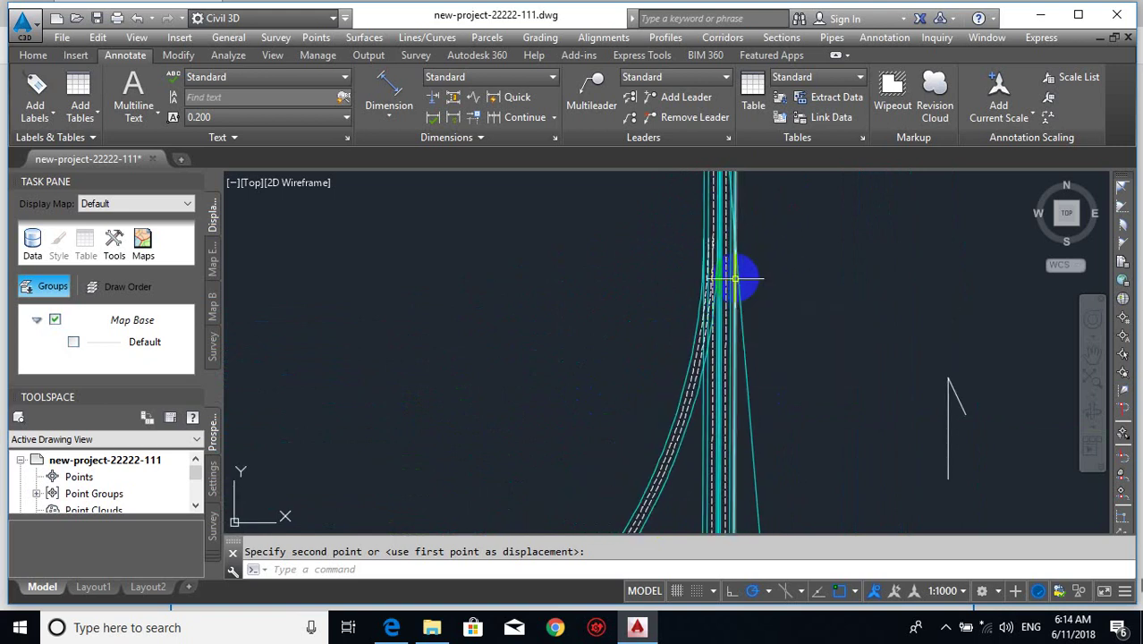
scroll(734, 279, "down", 1)
scroll(740, 260, "up", 2)
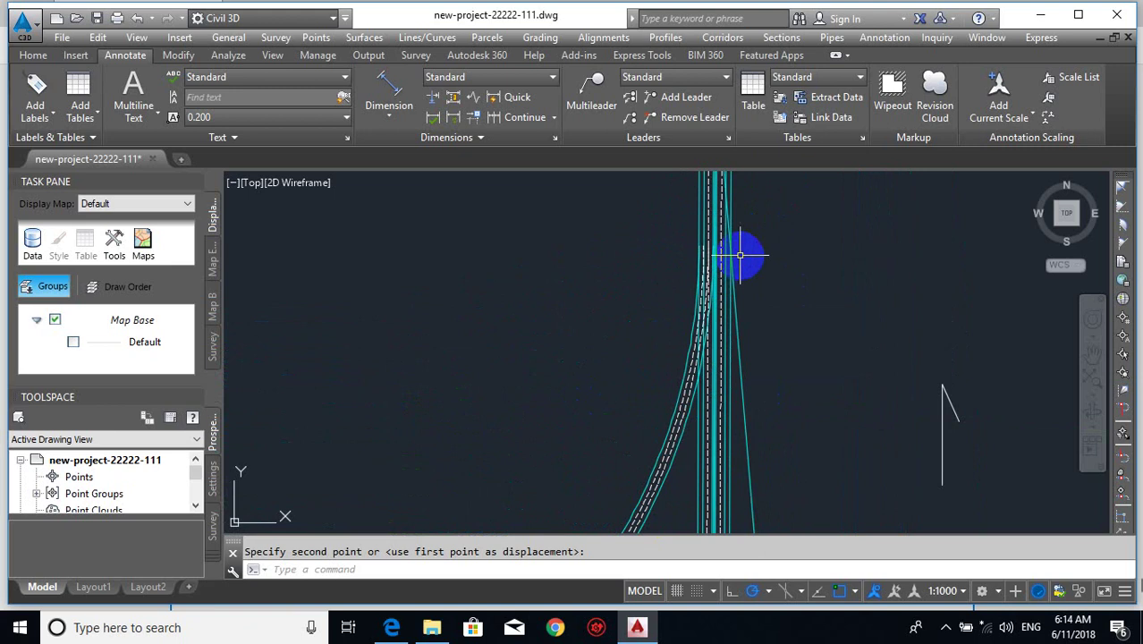
middle_click_drag(738, 246, 700, 301)
scroll(724, 284, "down", 4)
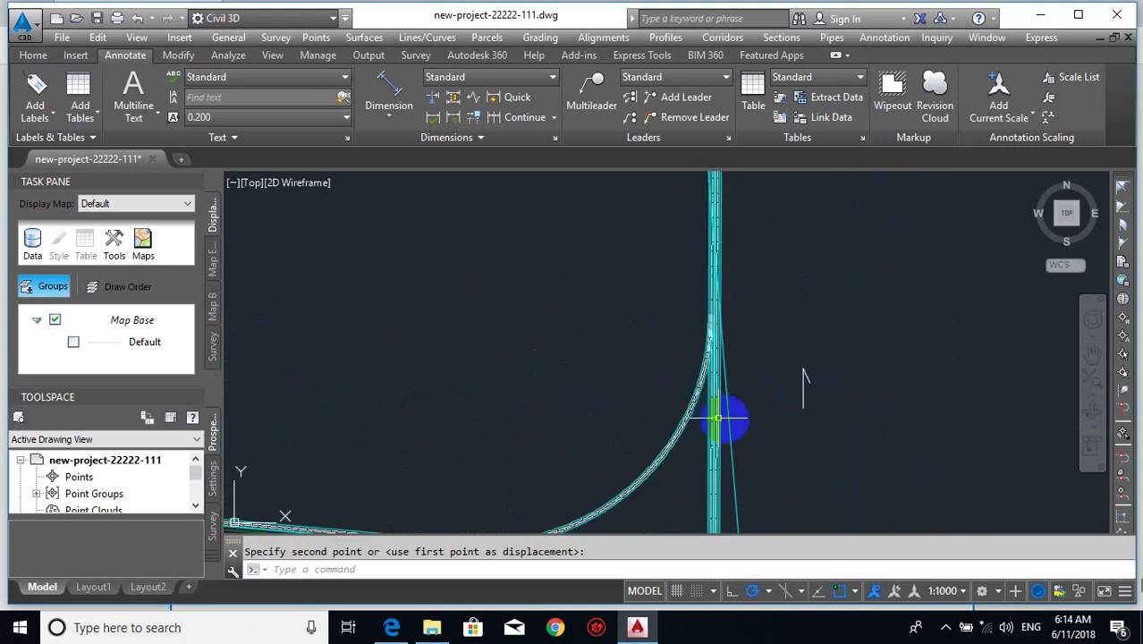
mouse_move(719, 387)
middle_mouse_down()
mouse_move(709, 336)
mouse_move(797, 248)
middle_mouse_up()
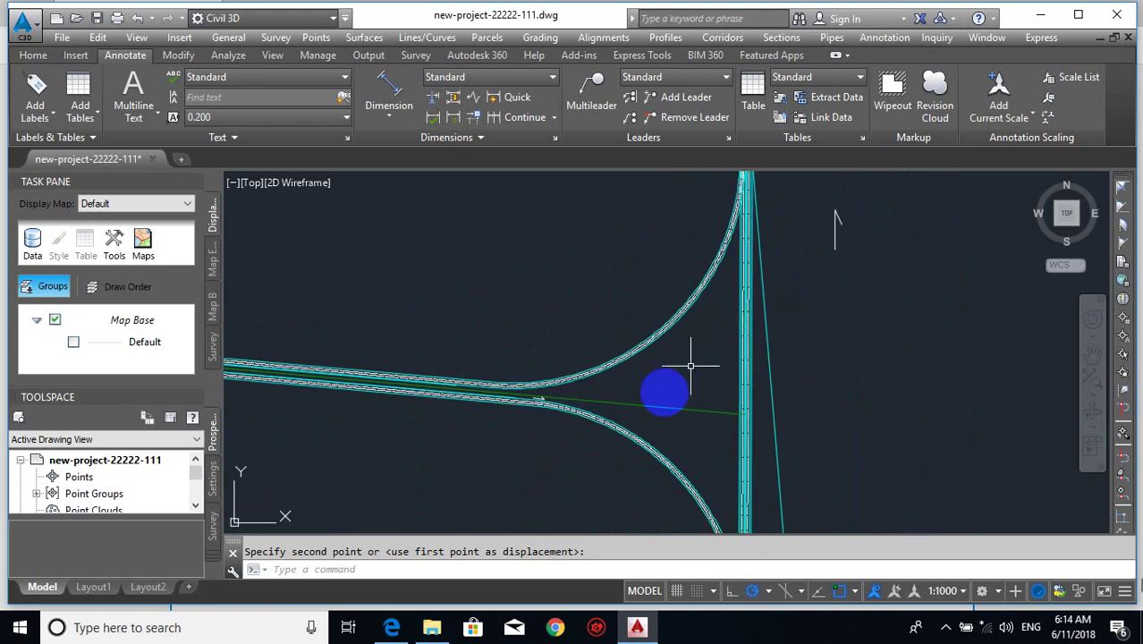
scroll(587, 383, "up", 4)
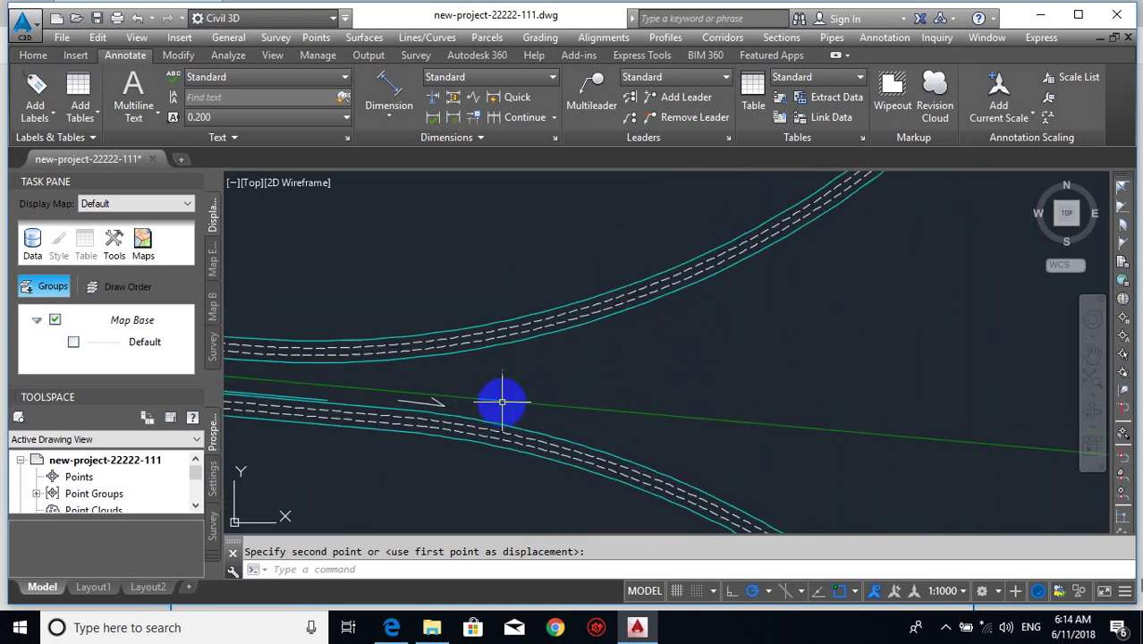
left_click(486, 420)
scroll(485, 421, "down", 7)
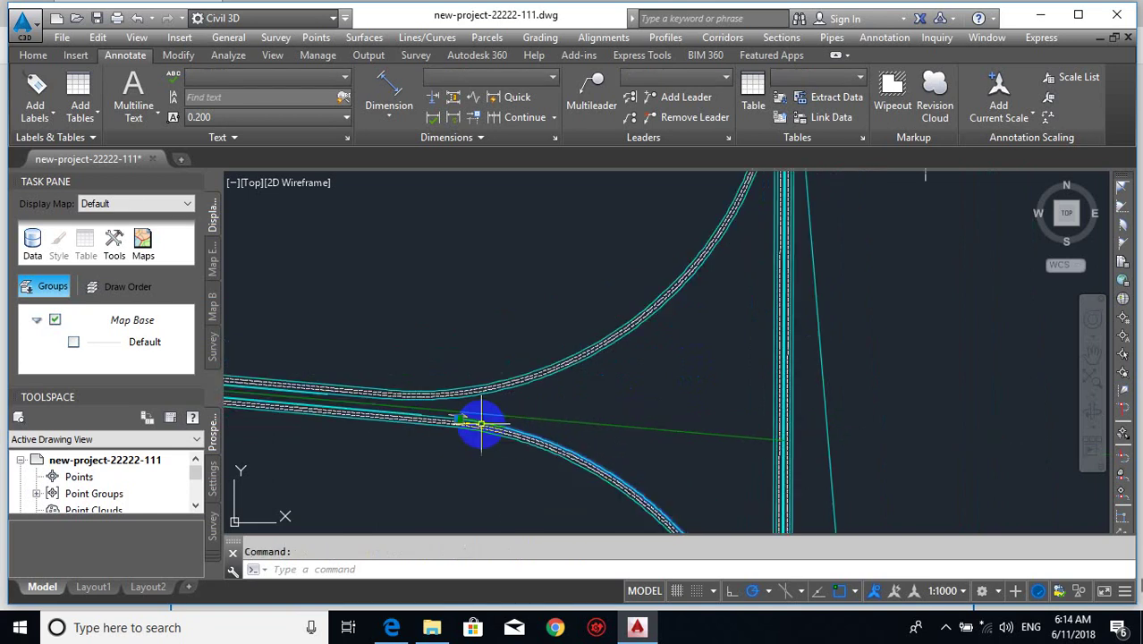
left_click(696, 345)
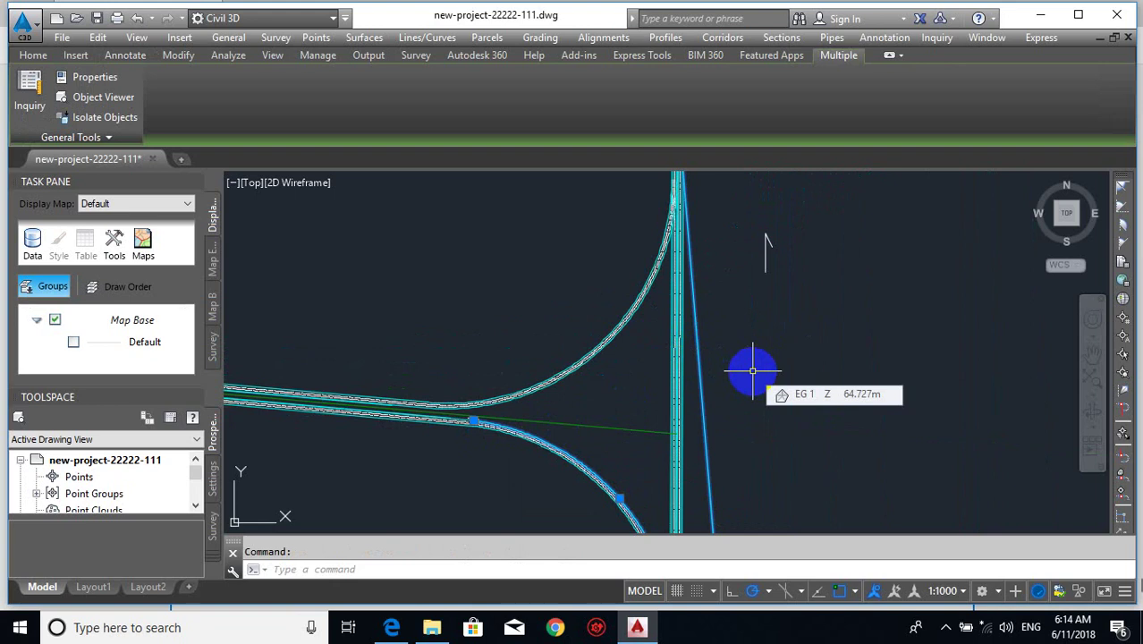
key("Escape")
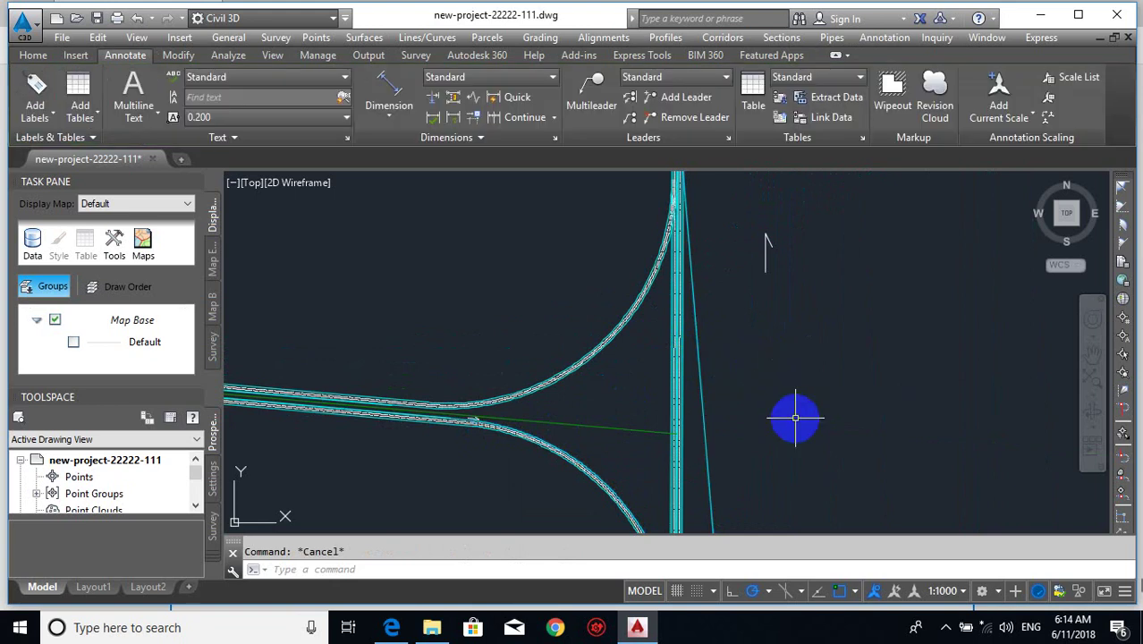
- Draw a 250-radius circle tangent to the southern connecting arc's inner edge and the angled line east of the north-south road
type("c")
key("Return")
type("t")
key("Return")
scroll(501, 424, "up", 5)
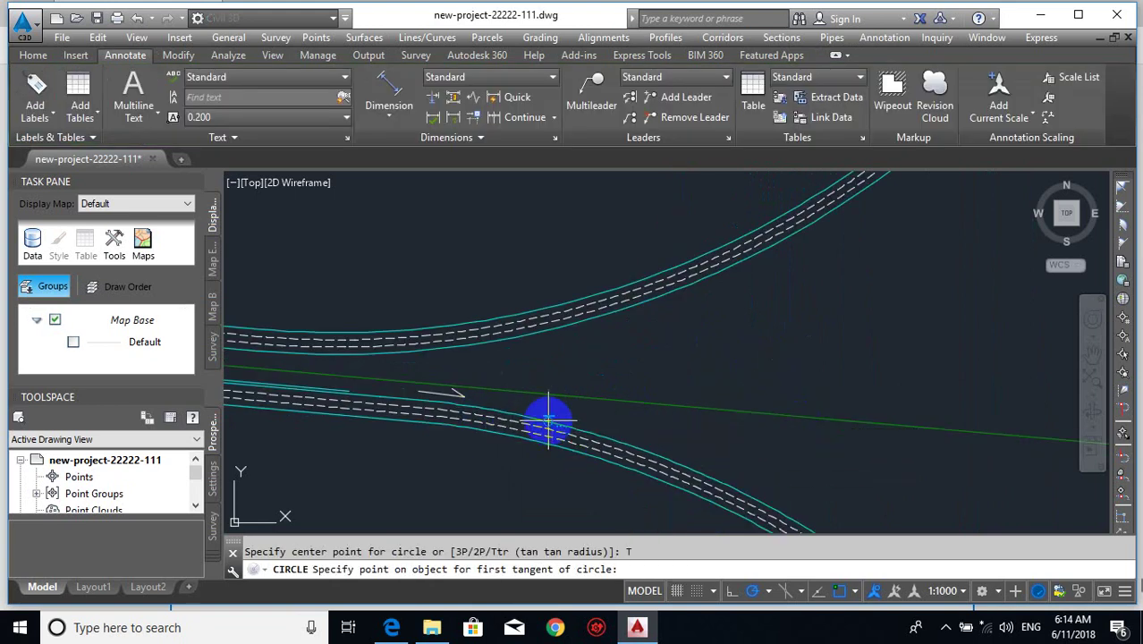
left_click(548, 420)
scroll(565, 429, "down", 3)
left_click(865, 266)
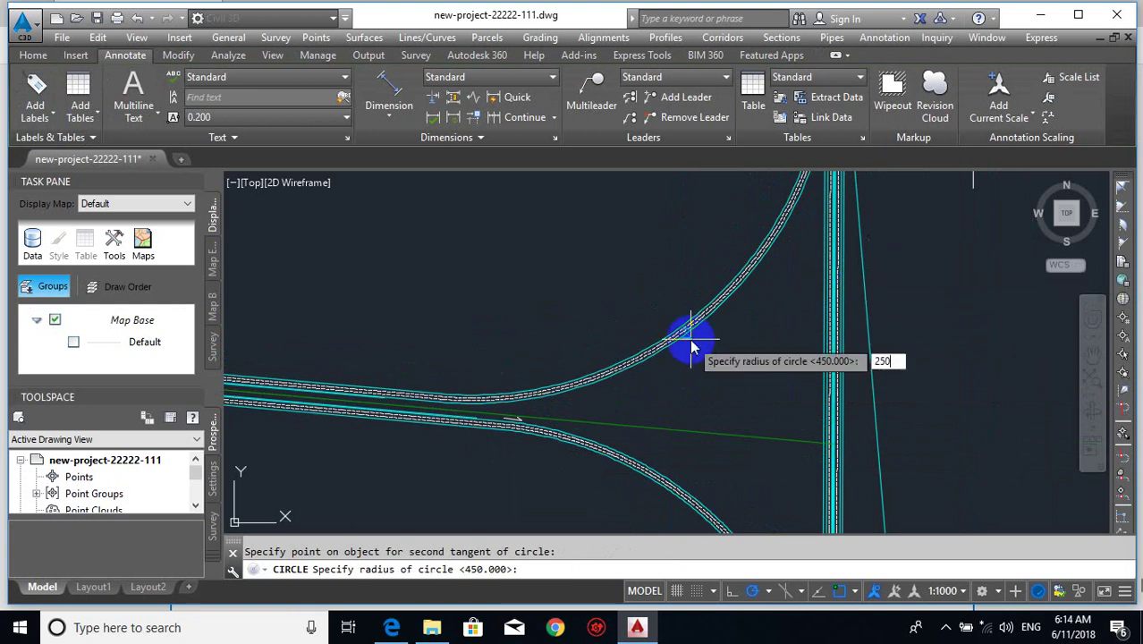
key("Return")
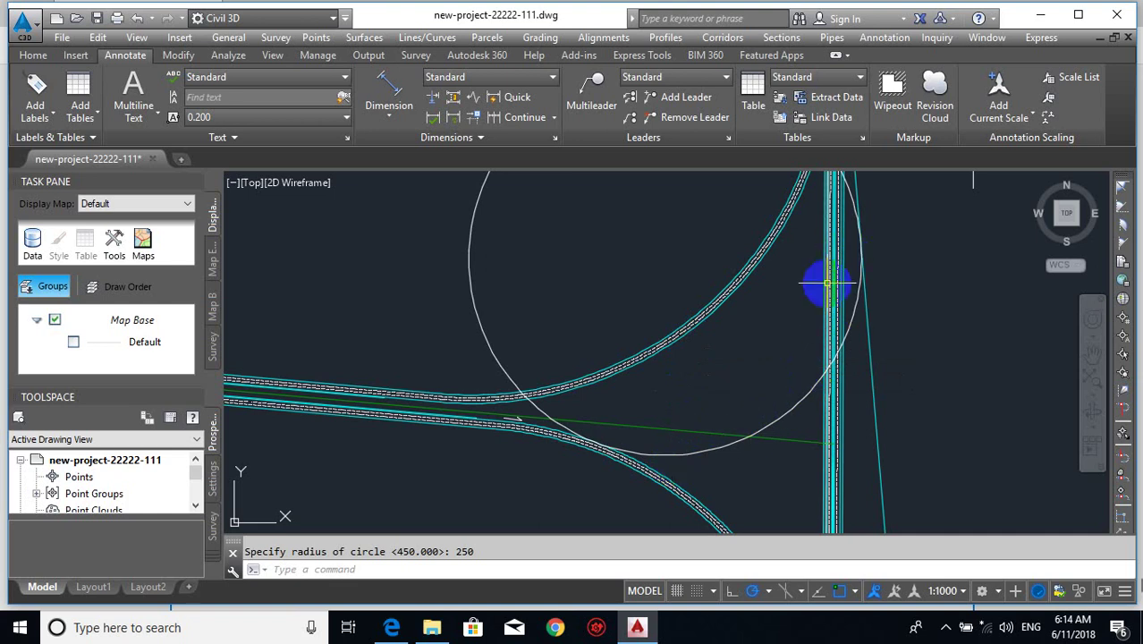
- Trim the 250-radius circle to its southeastern arc between the two tangent points and erase the leftover western arc
key("Return")
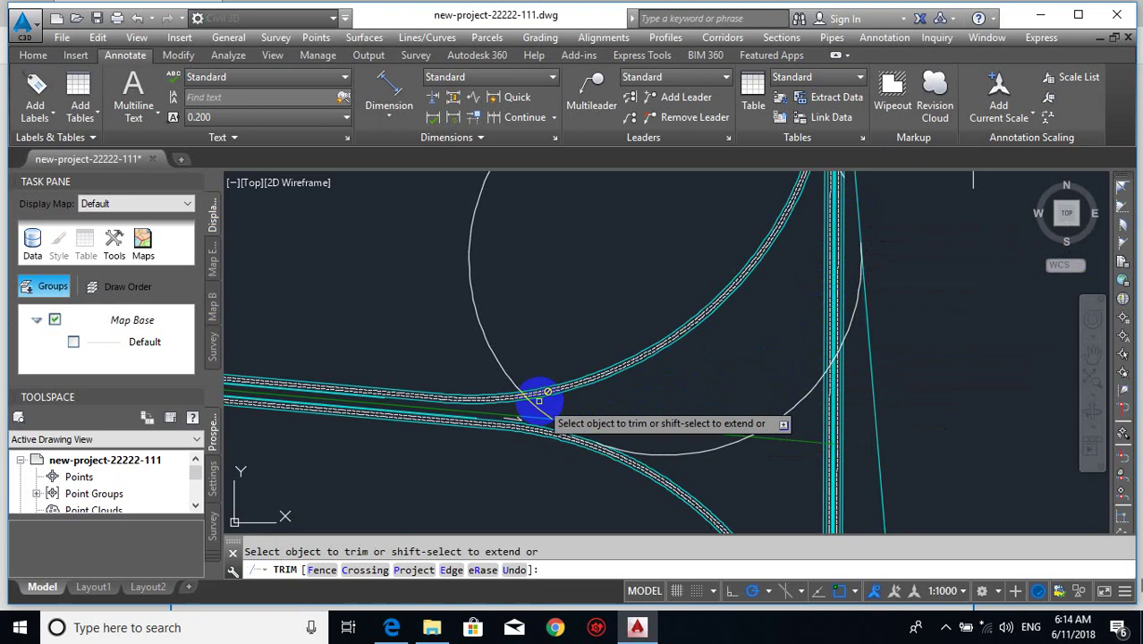
key("Escape")
type("e")
key("Return")
left_click(525, 308)
left_click(430, 317)
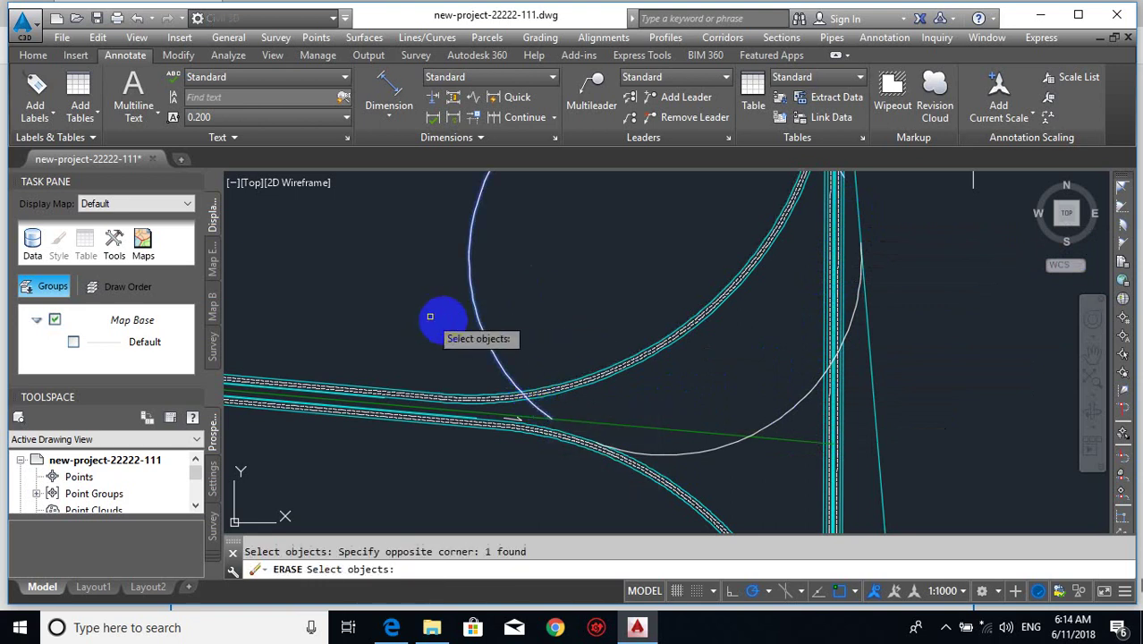
key("Return")
- Match the loop arc's properties to those of the southern connecting arc's cyan edge line
left_click(691, 454)
key("Escape")
type("m")
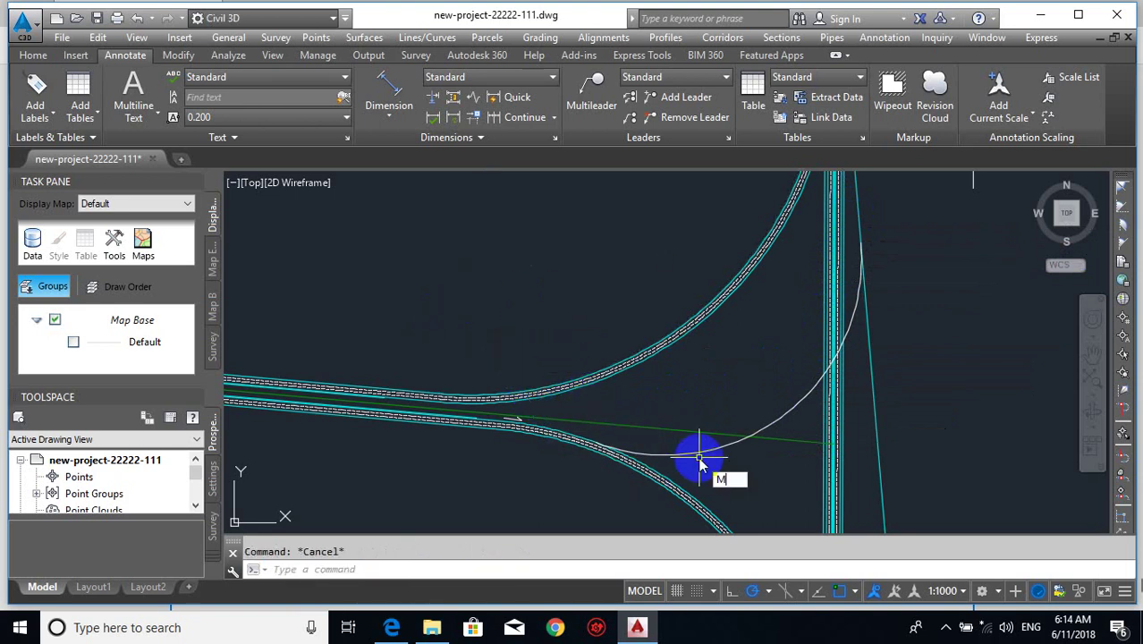
type("a")
key("Return")
left_click(666, 470)
left_click(673, 451)
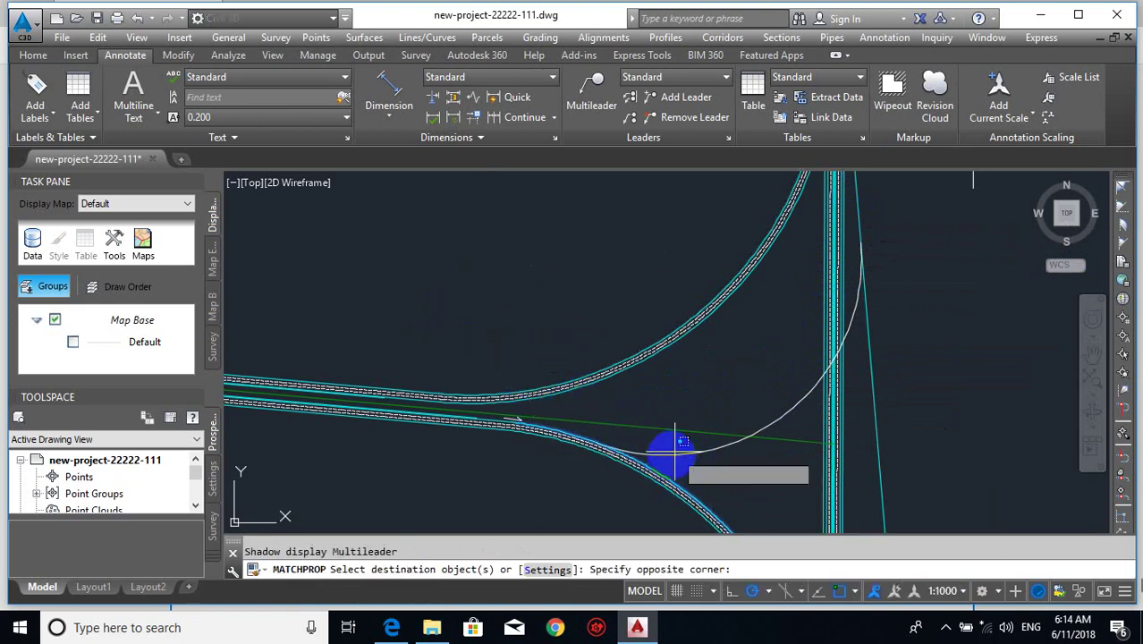
key("Escape")
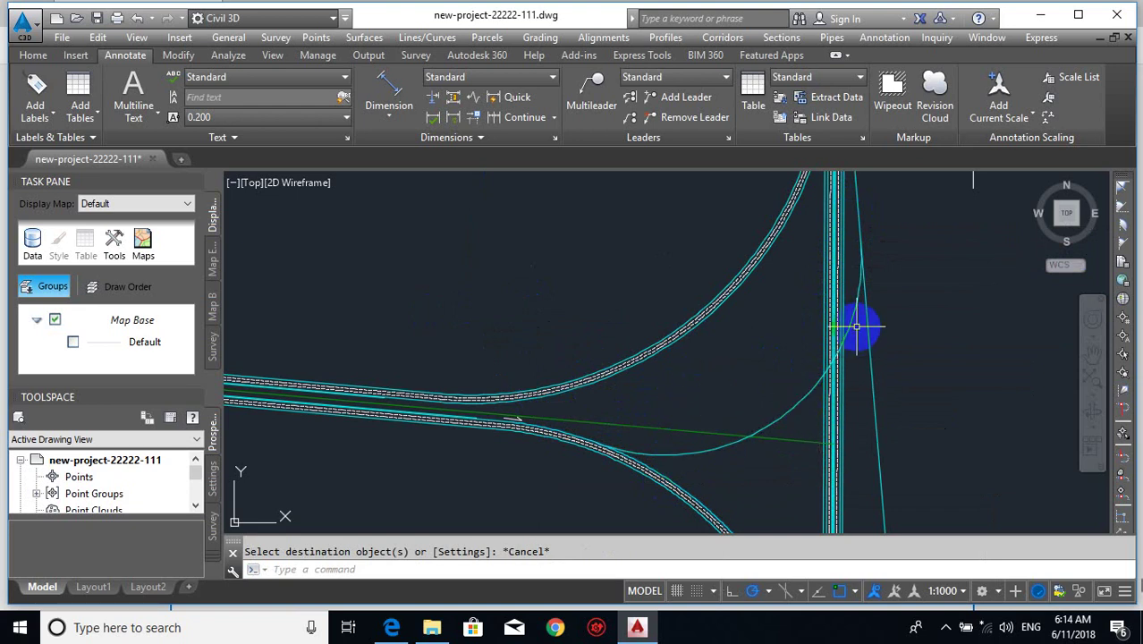
- Trim away the part of the angled line that runs south of its tangent point with the loop arc
scroll(837, 391, "up", 2)
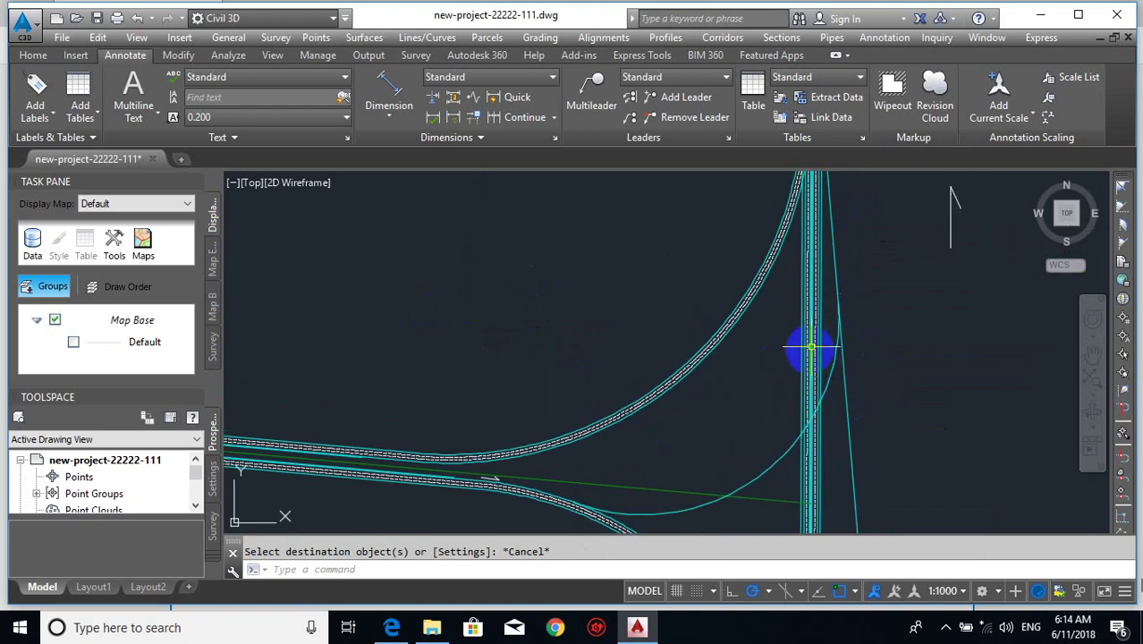
type("R")
key("Return")
key("Return")
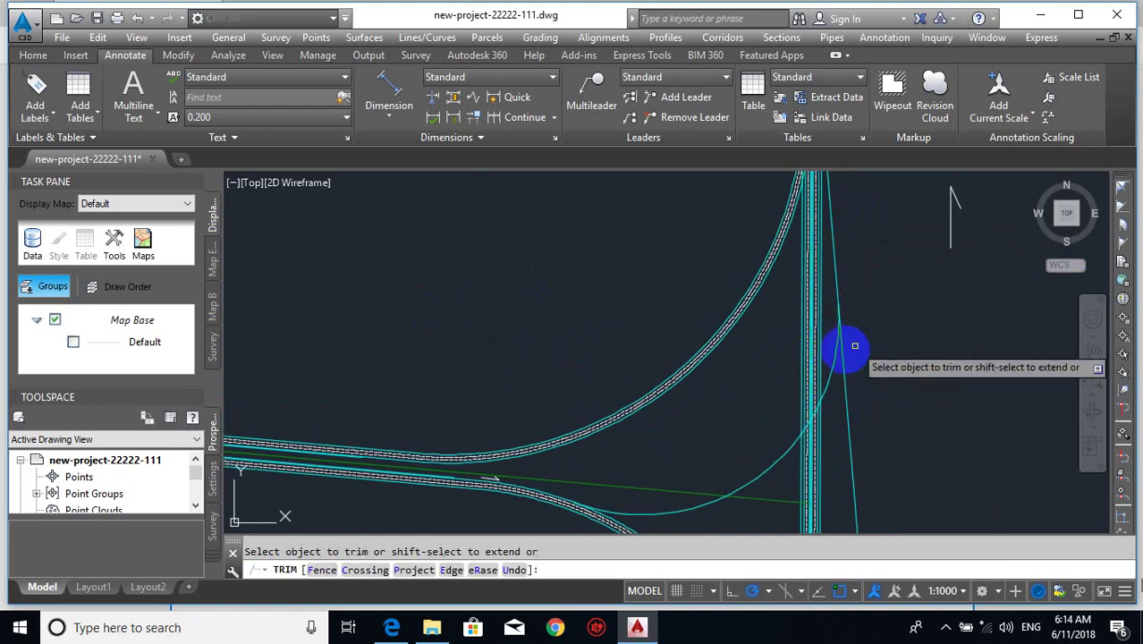
left_click(846, 347)
key("Escape")
- Trim the northern end of the angled line where it crosses into the north-south road's eastern edge
scroll(816, 404, "up", 2)
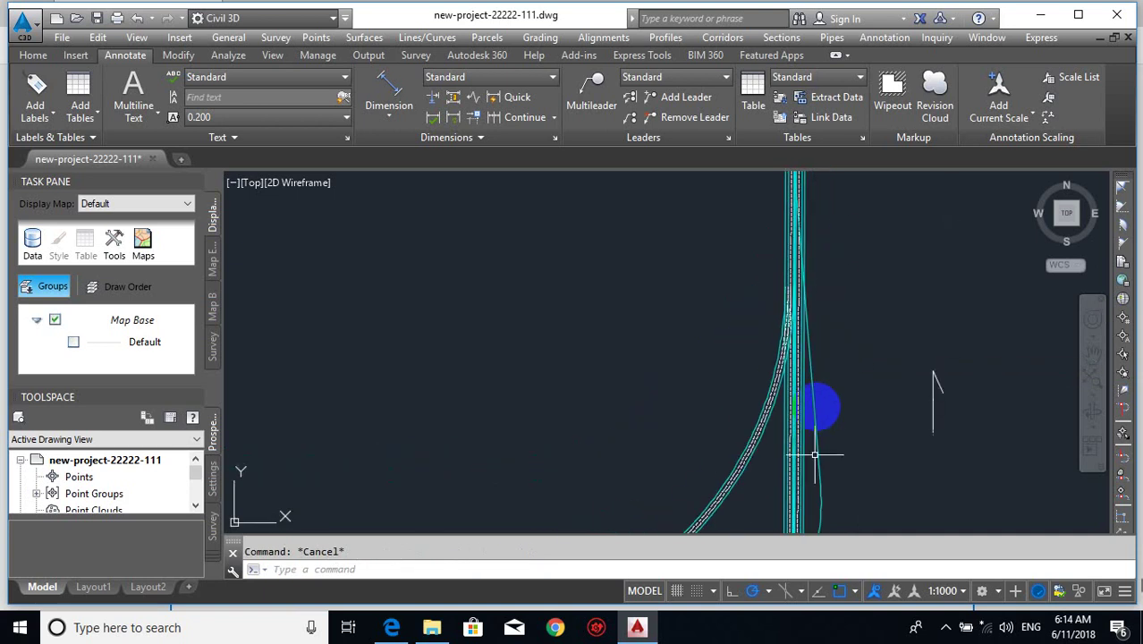
scroll(799, 259, "up", 1)
scroll(796, 268, "up", 1)
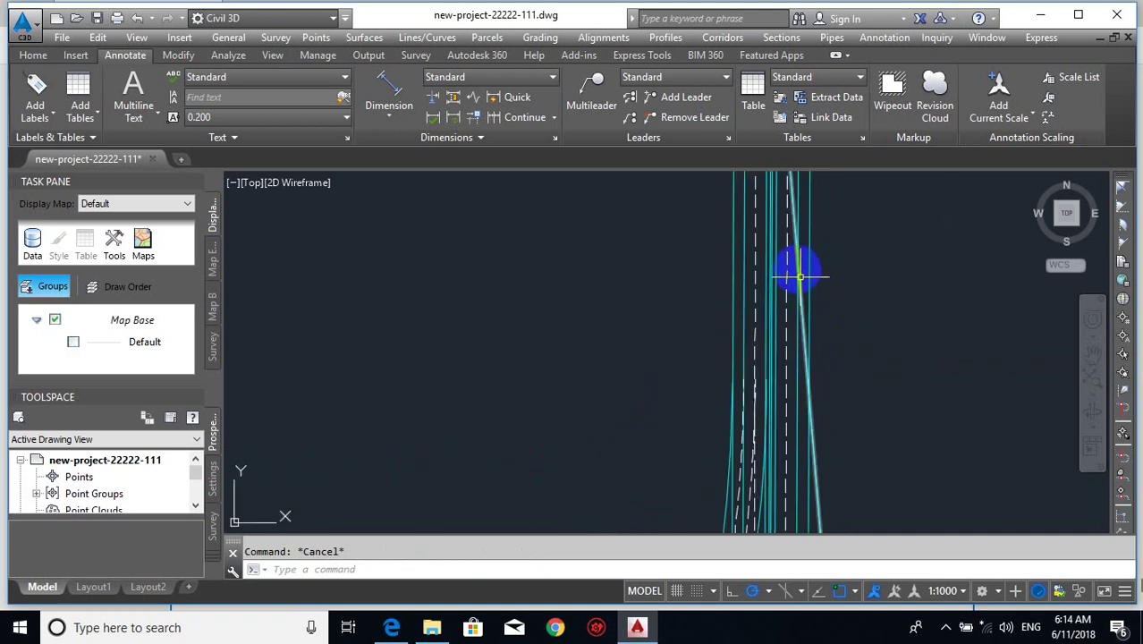
type("tr")
key("Return")
key("Return")
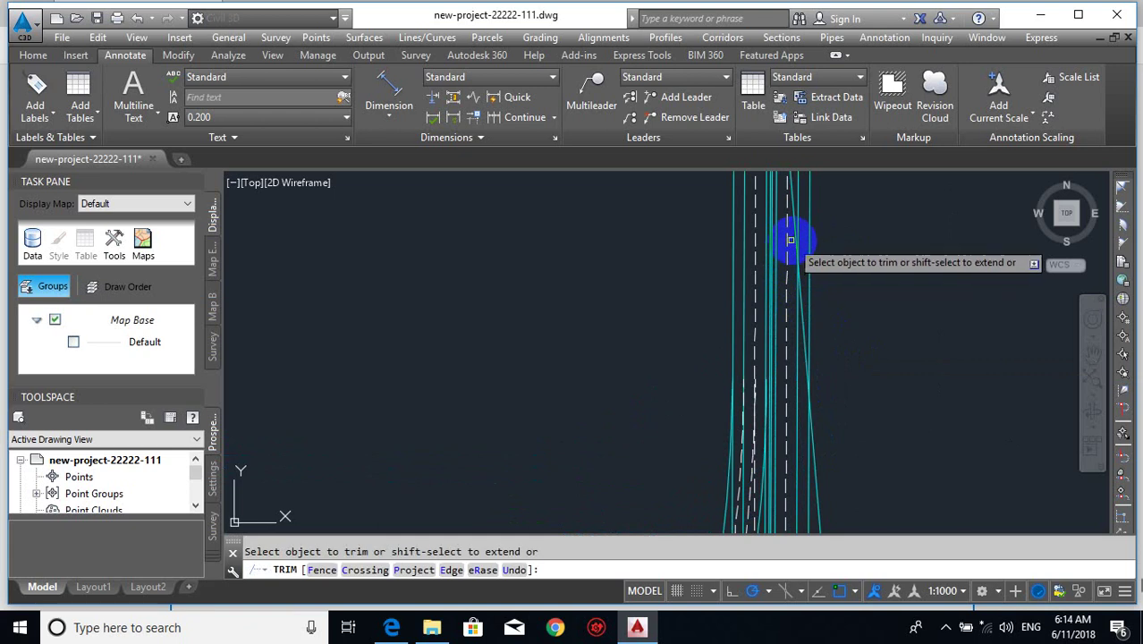
key("Escape")
key("Return")
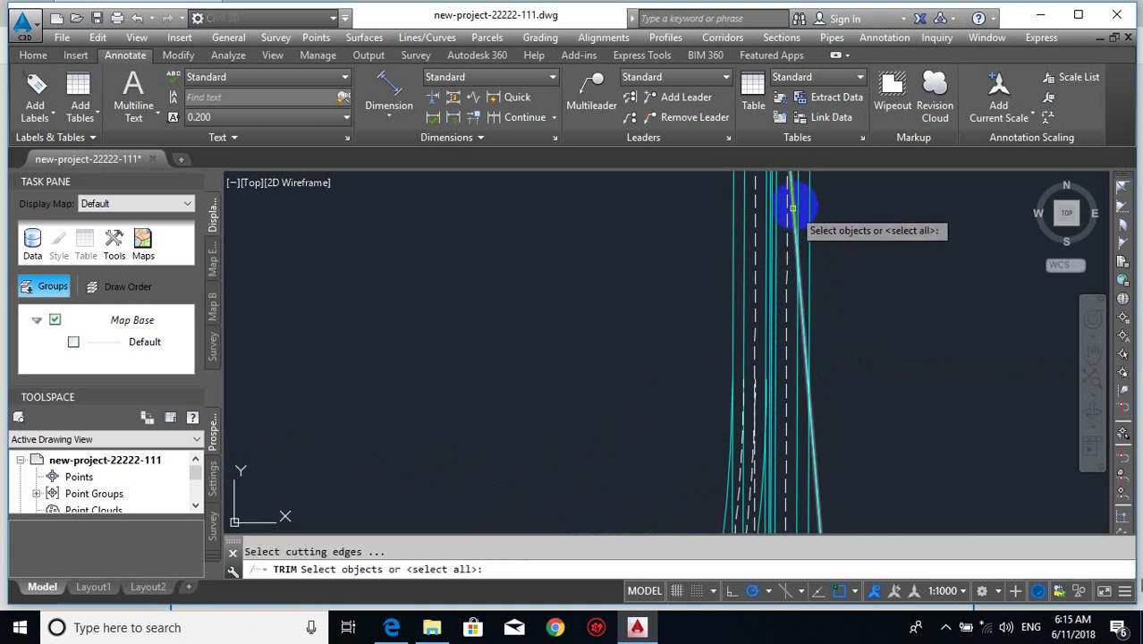
key("Return")
key("Escape")
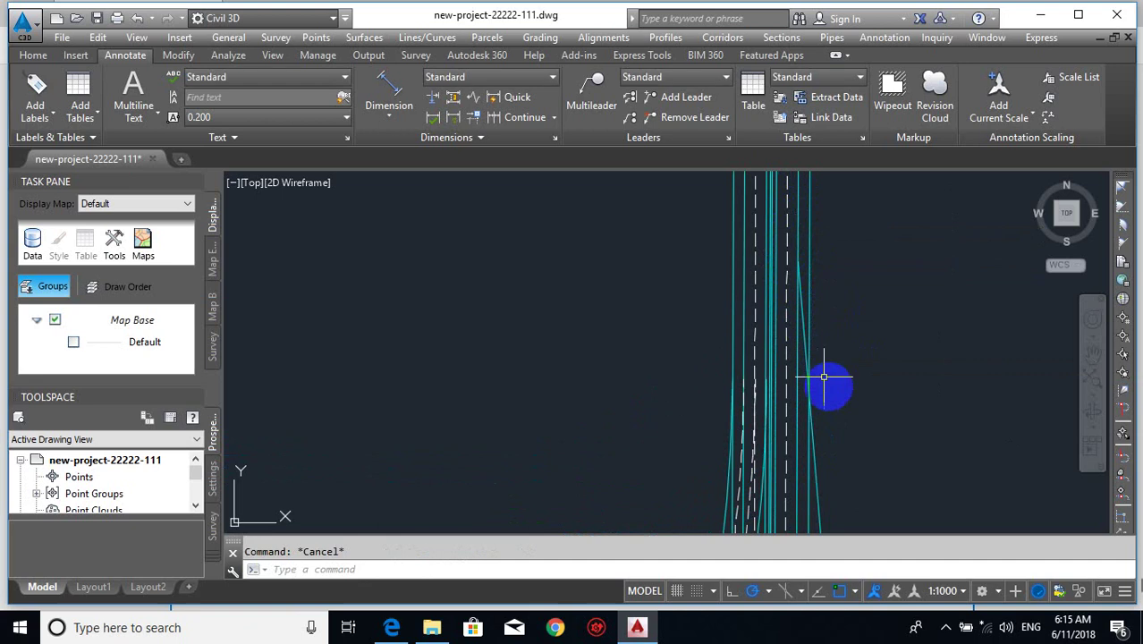
- Join the loop arc and the angled line east of the road into a single object
scroll(842, 383, "down", 3)
middle_click_drag(866, 355, 864, 452)
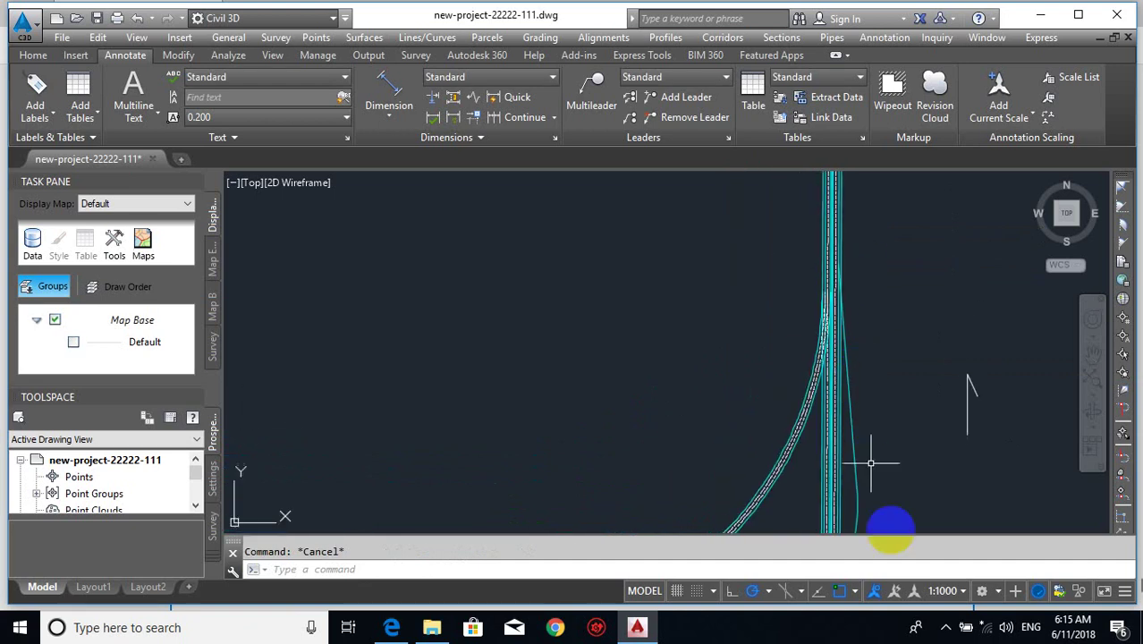
middle_click_drag(828, 314, 812, 230)
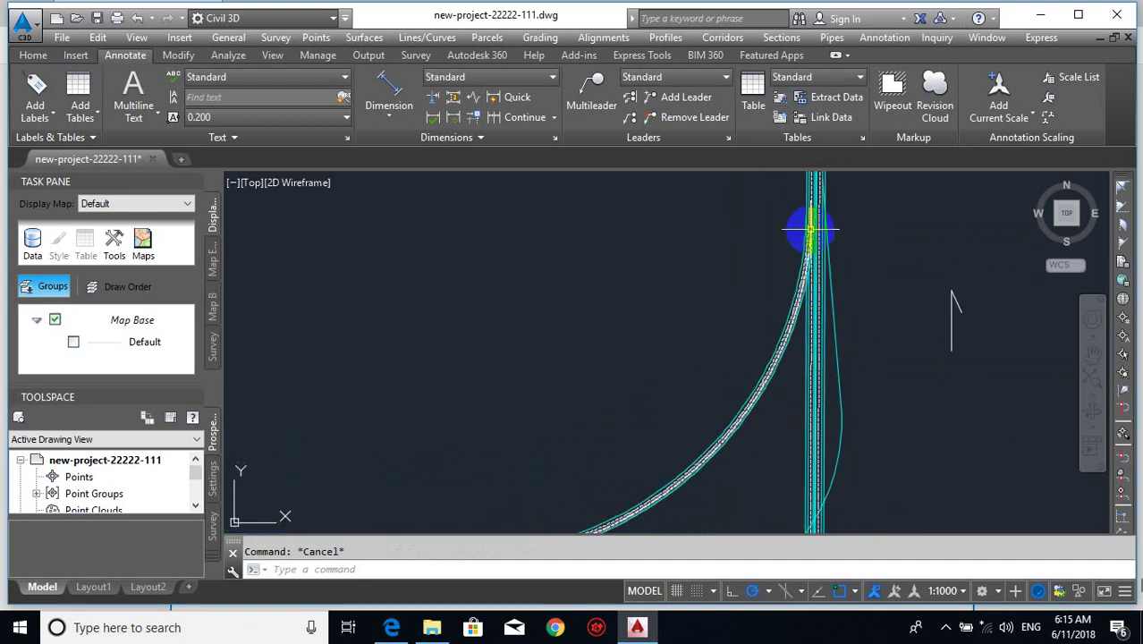
scroll(803, 254, "down", 4)
middle_click_drag(811, 316, 808, 280)
scroll(825, 281, "up", 2)
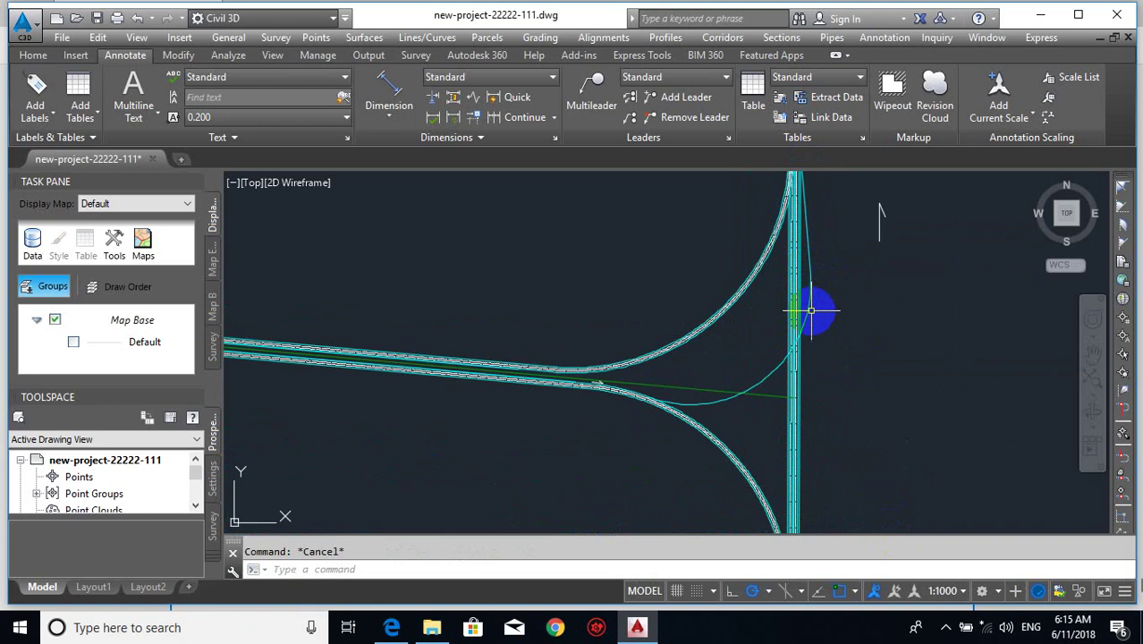
left_click(810, 310)
left_click(808, 265)
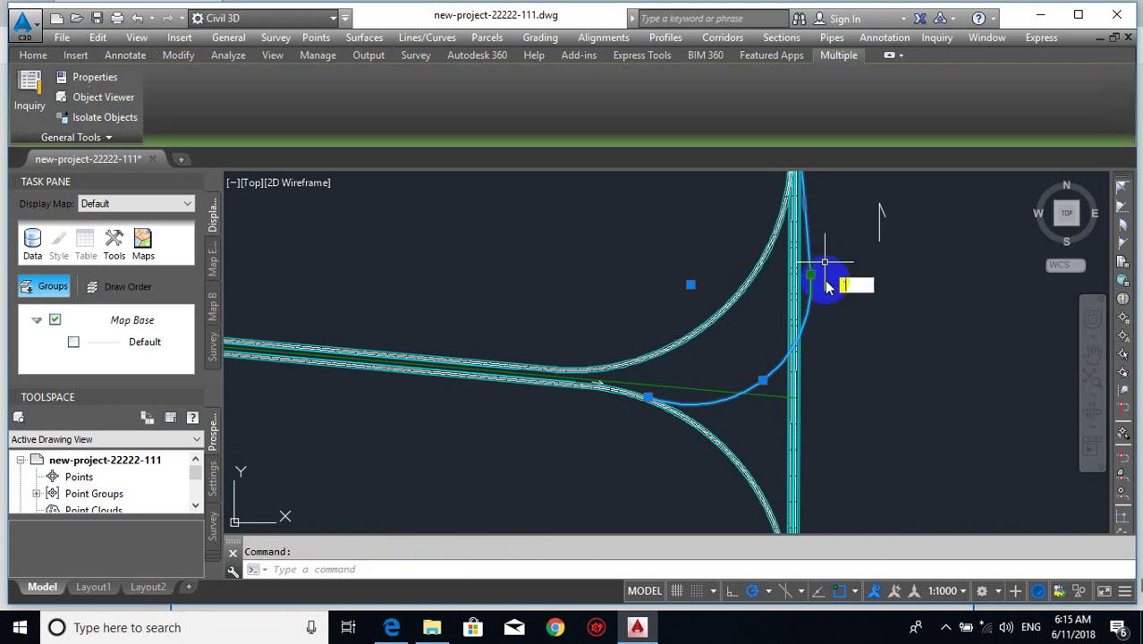
key("Escape")
key("Return")
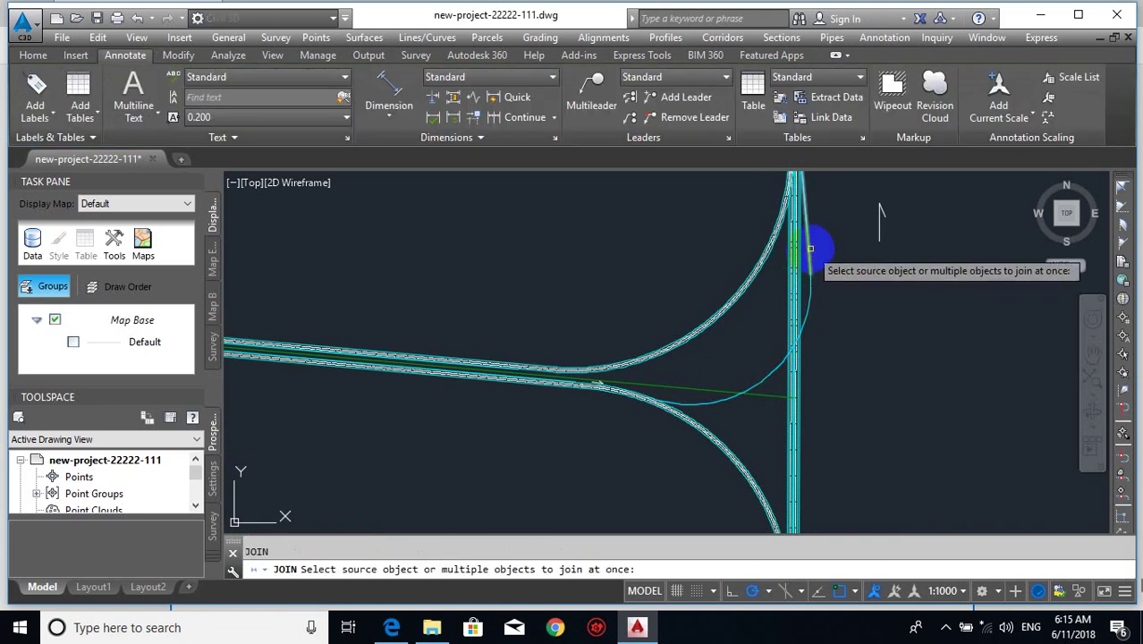
left_click(814, 283)
left_click(809, 303)
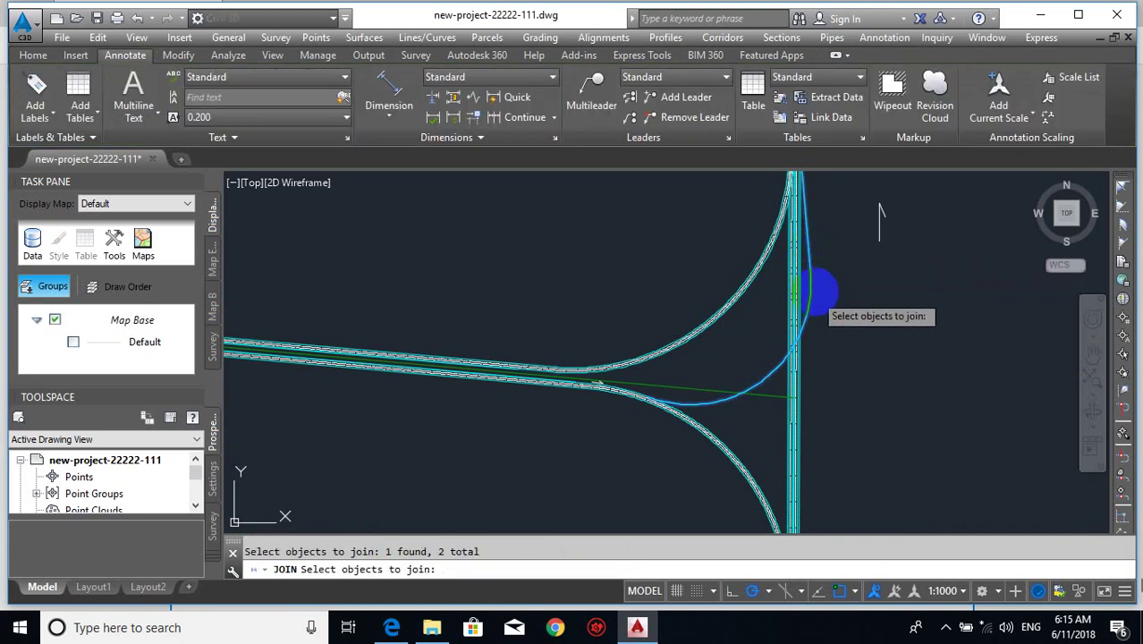
key("Return")
left_click(811, 296)
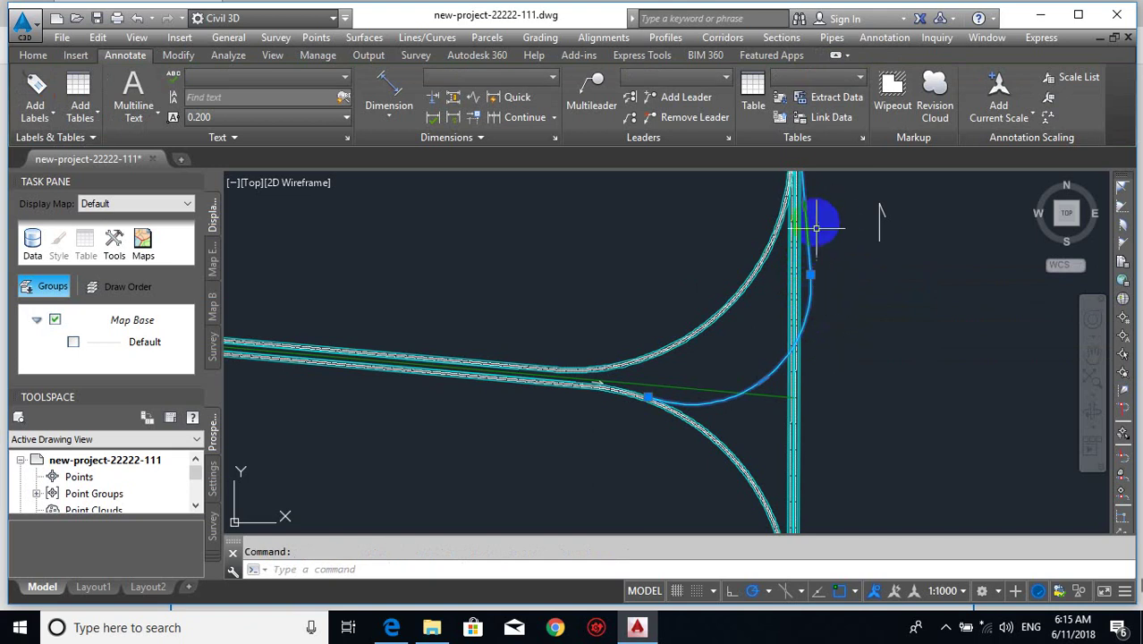
key("Escape")
- Offset the joined loop line twice by 4.05 toward its outer, southern side
scroll(684, 423, "up", 5)
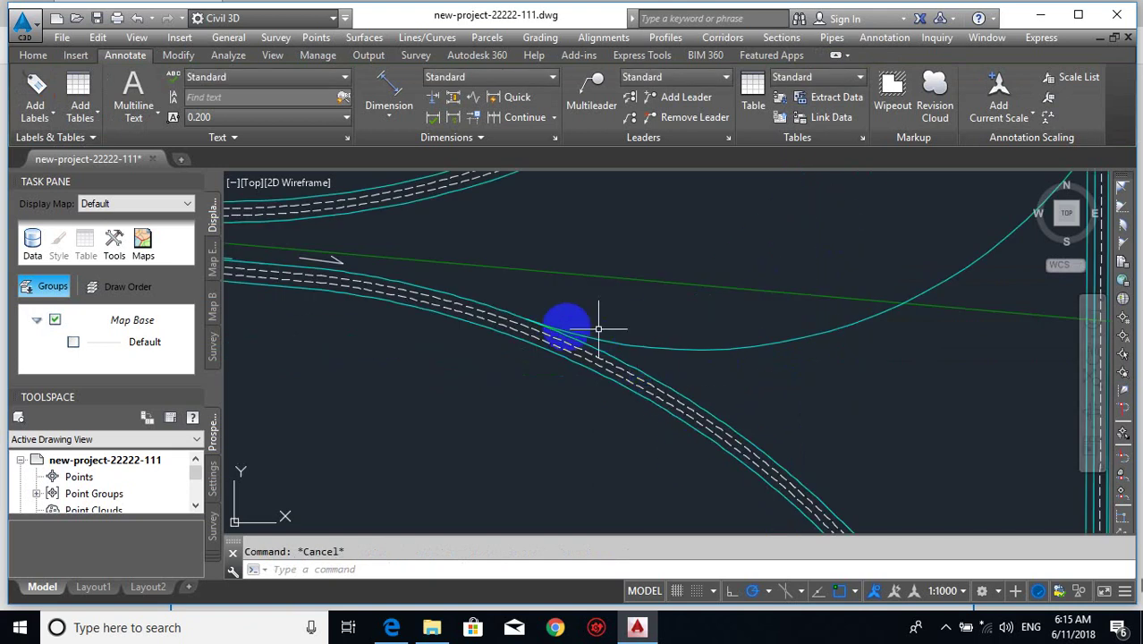
scroll(598, 329, "up", 3)
mouse_move(589, 368)
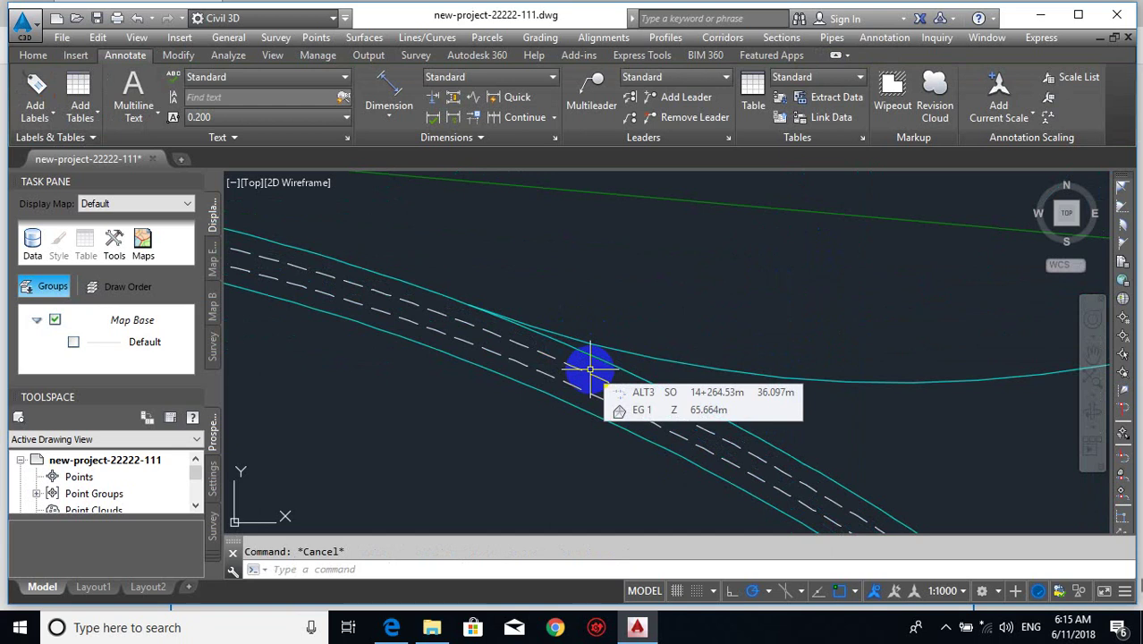
type("o")
key("Return")
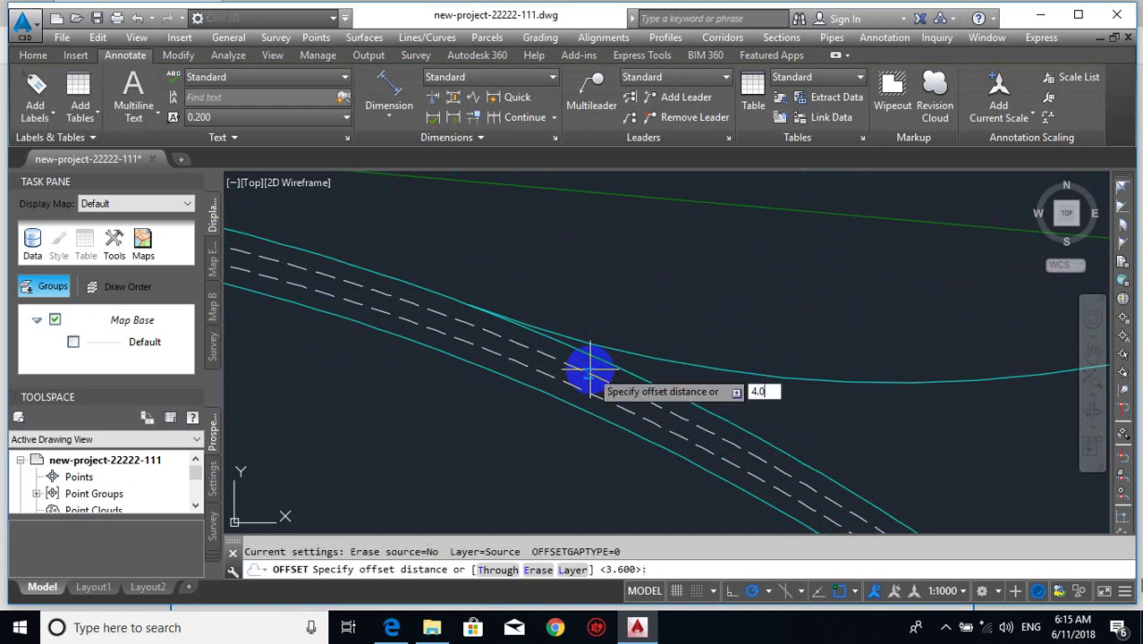
key("Return")
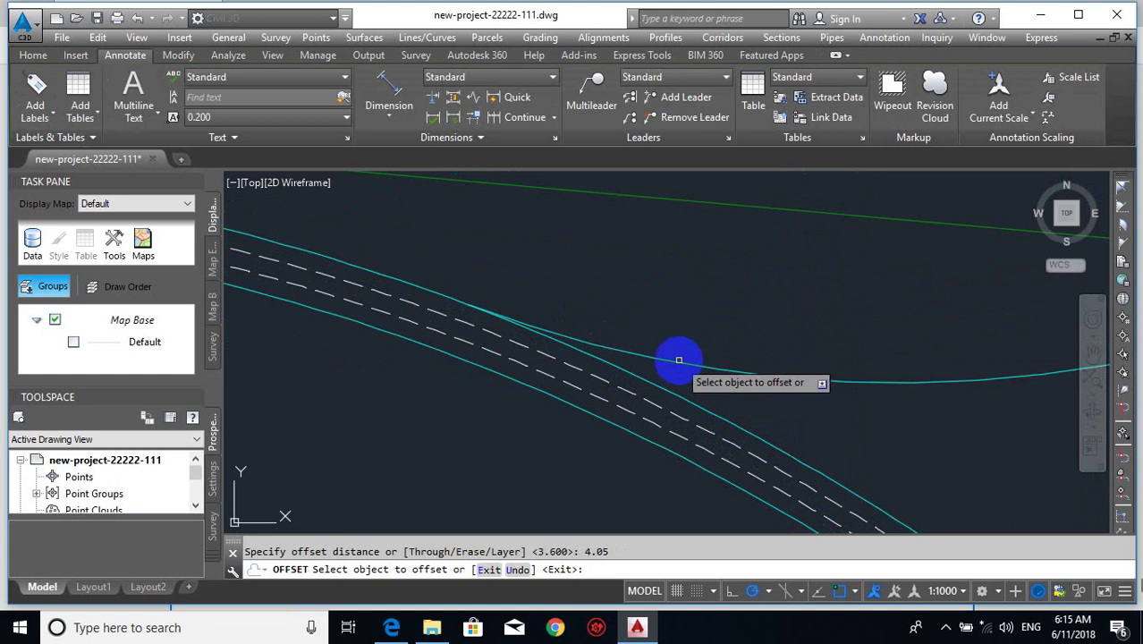
left_click(679, 362)
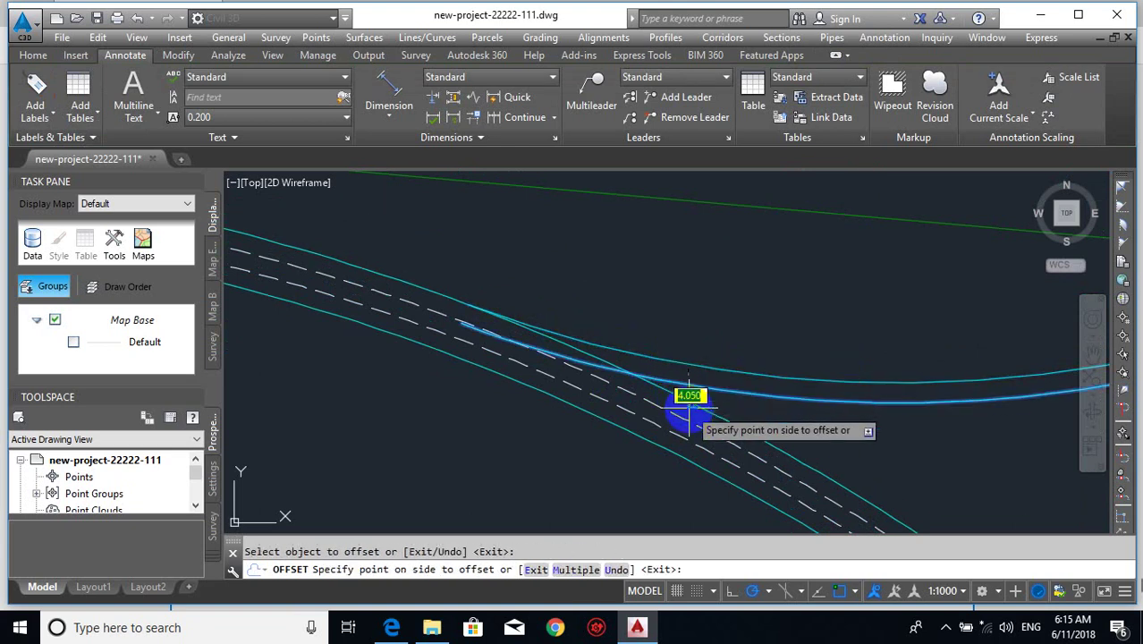
left_click(686, 407)
key("Escape")
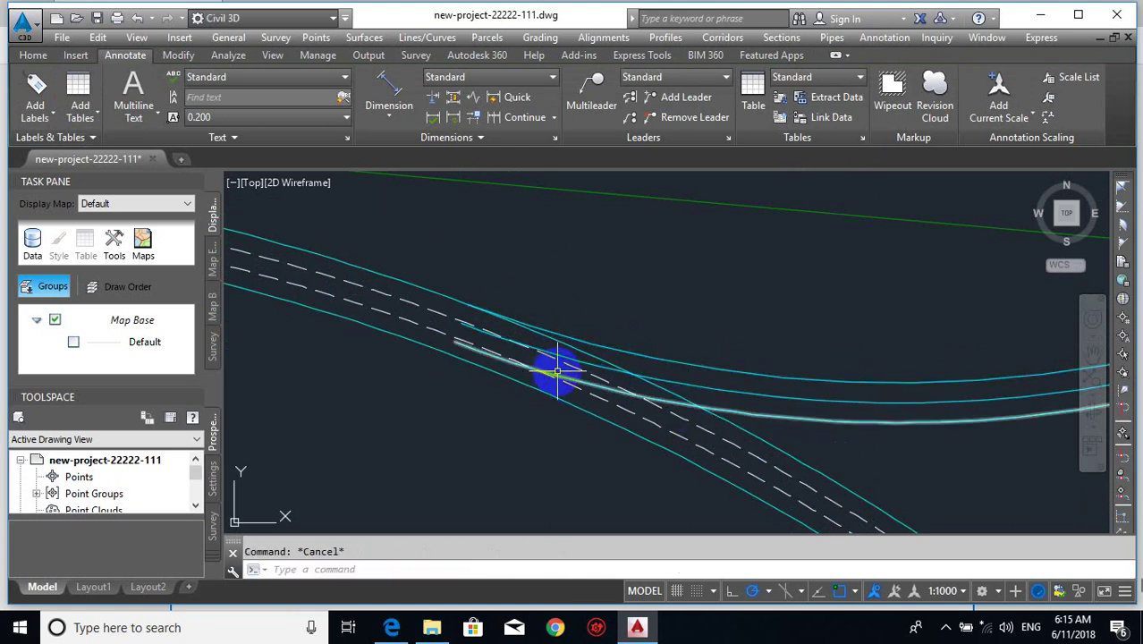
- Trim the overlapping edge, dashed lane and offset loop lines where the loop splits from the southern connecting arc
type("tr")
key("Return")
left_click(589, 347)
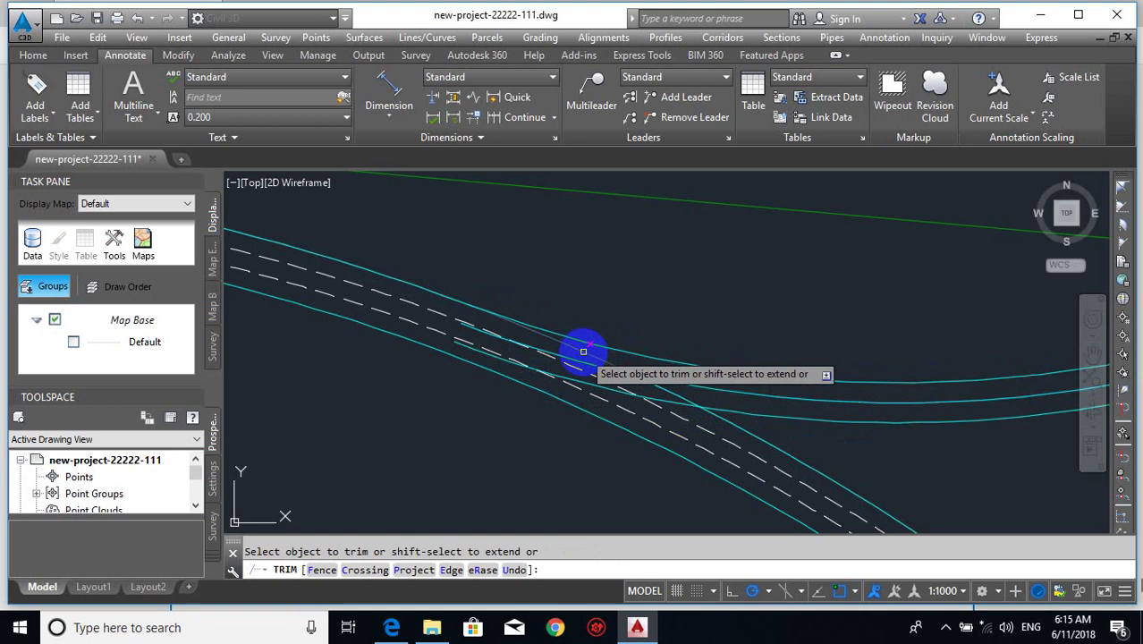
left_click(638, 396)
left_click(617, 386)
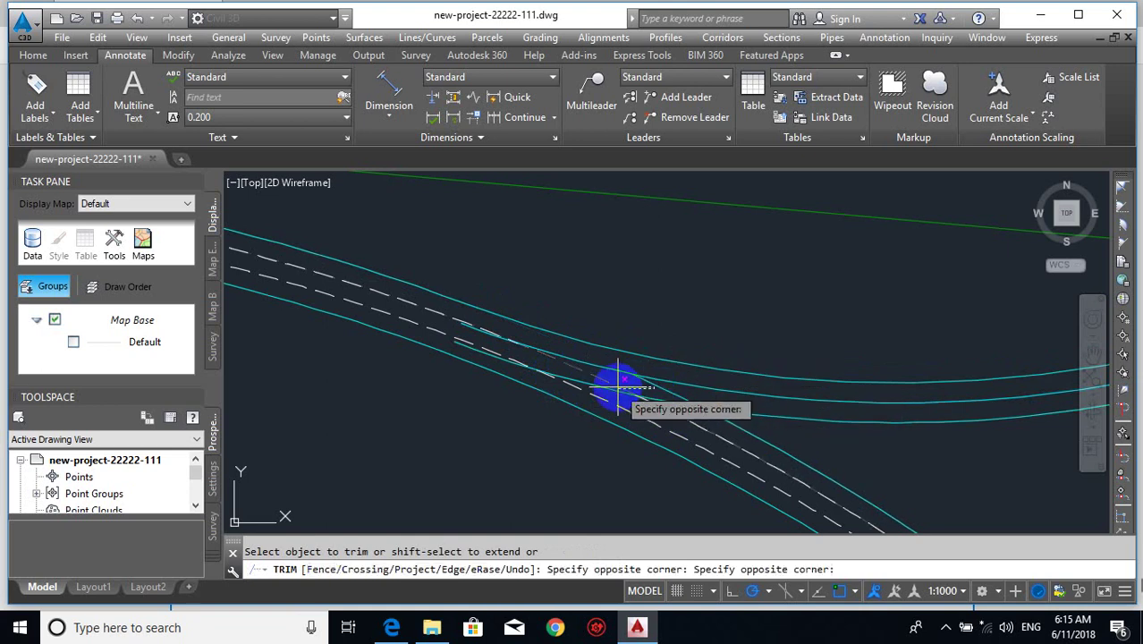
left_click(667, 387)
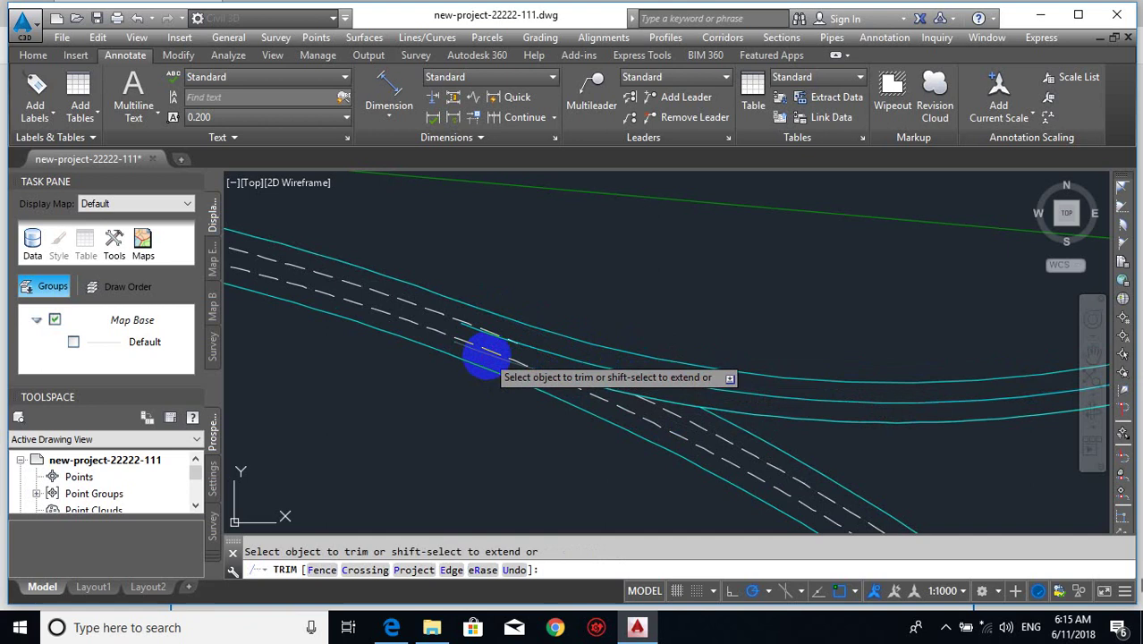
key("Escape")
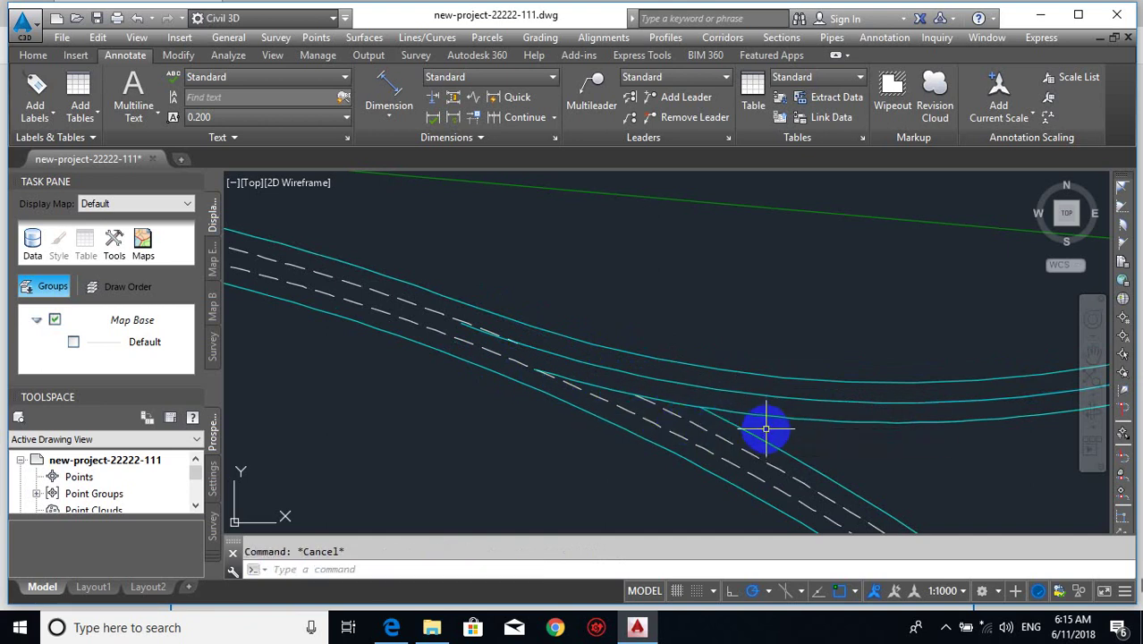
- Erase the remaining inner edge and upper dashed lane line of the southern connecting arc beyond the loop split
key("Return")
left_click(805, 445)
left_click(743, 456)
key("Return")
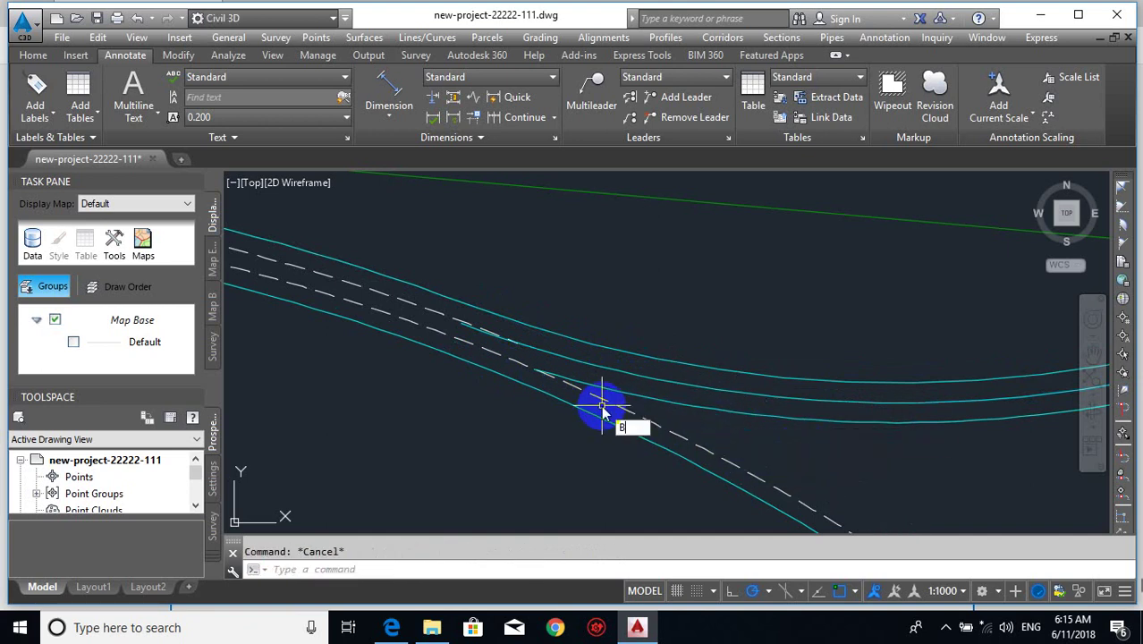
- Break the remaining dashed lane line of the southern connecting arc where the outermost loop line meets it
type("r")
key("Return")
scroll(581, 401, "up", 2)
left_click(516, 366)
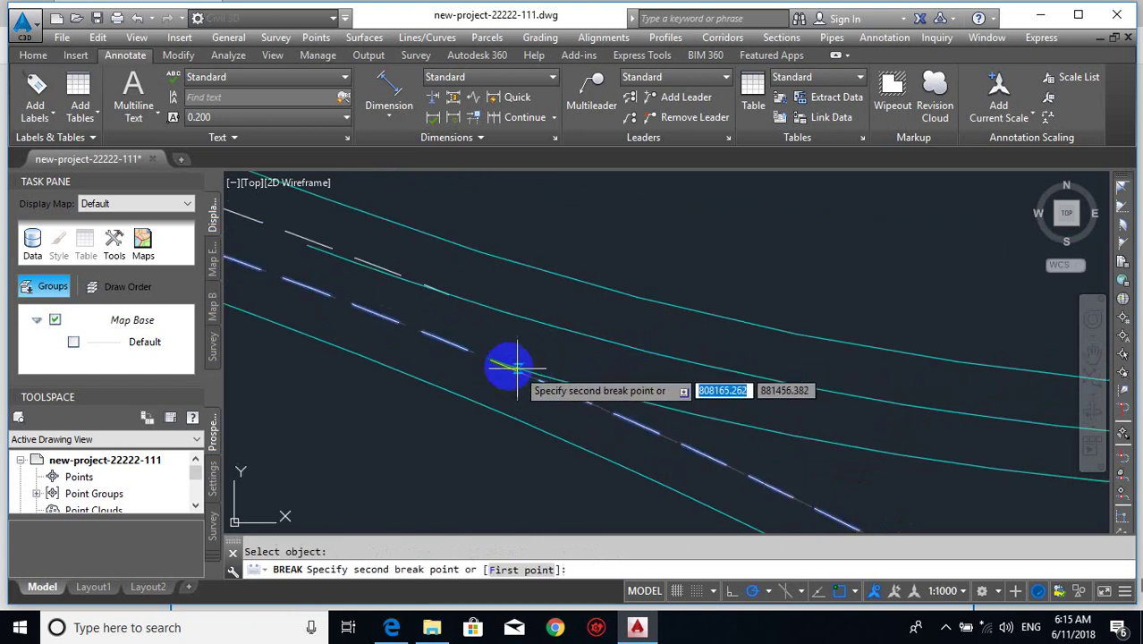
left_click(581, 405)
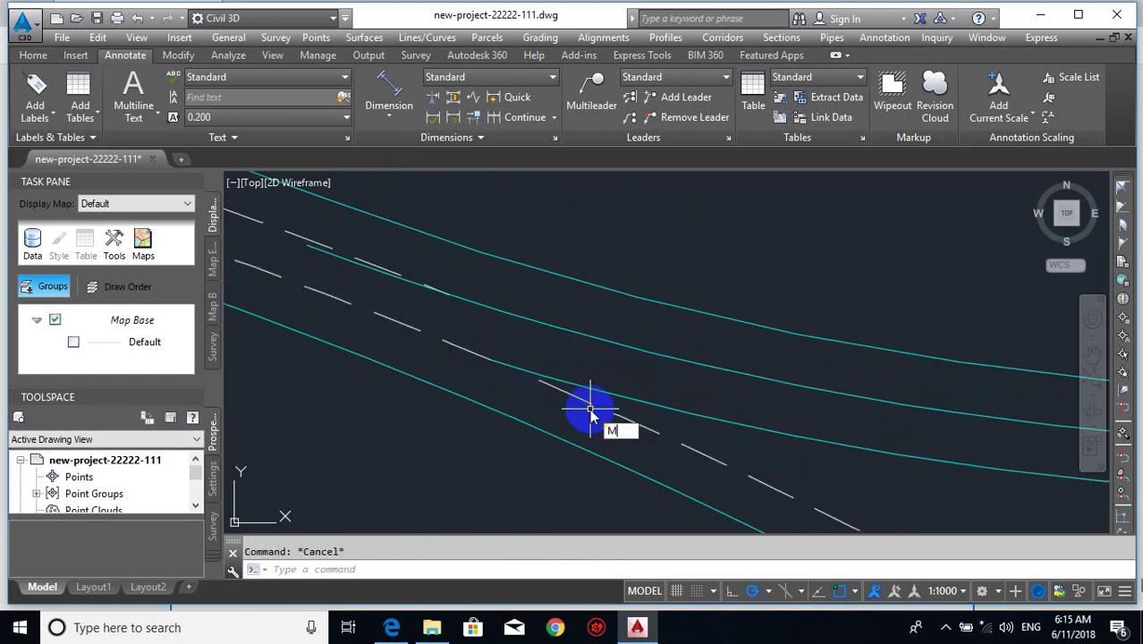
- Match the broken-off dashed line beyond the split to the properties of the outermost loop line
key("Return")
left_click(617, 396)
left_click(637, 420)
left_click(628, 425)
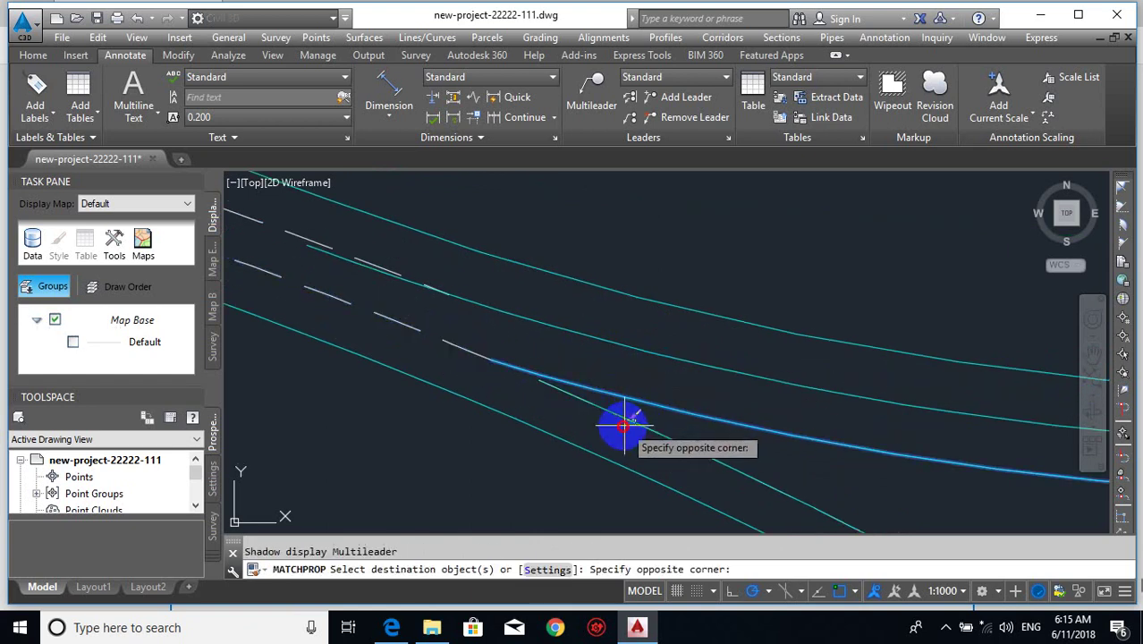
key("Escape")
scroll(418, 318, "down", 8)
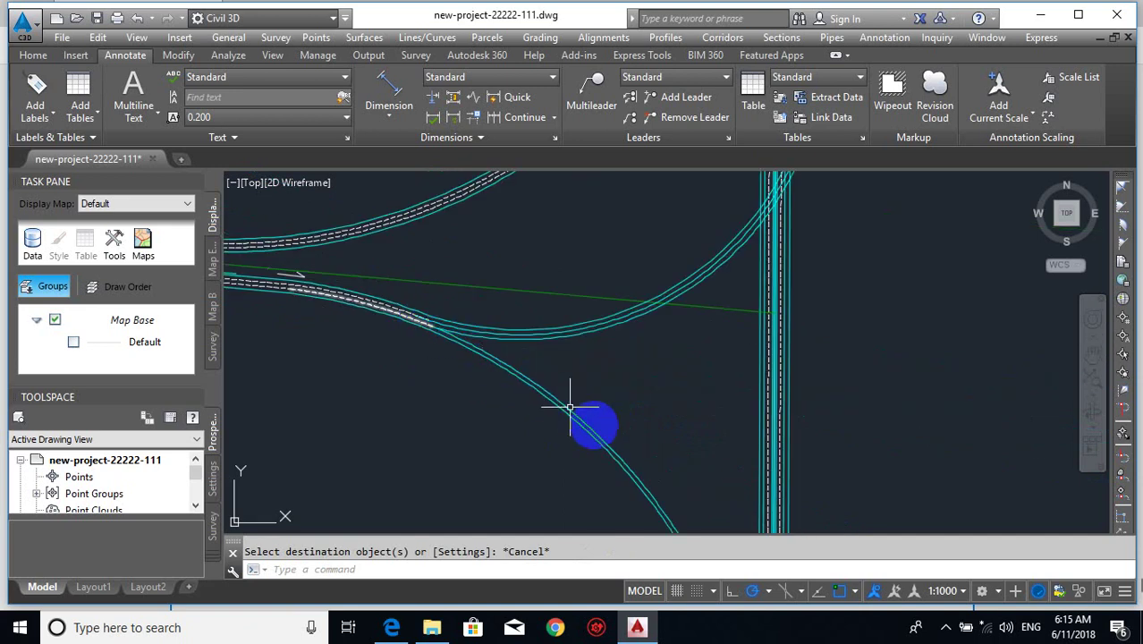
scroll(624, 461, "down", 2)
middle_click_drag(624, 463, 635, 349)
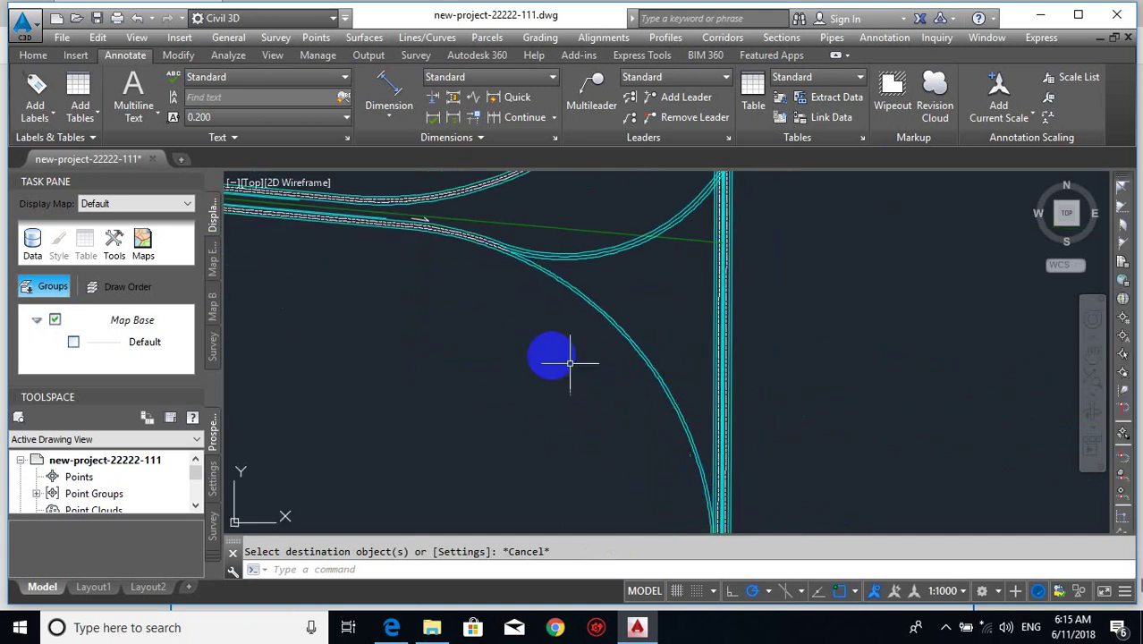
- Offset the southern connecting arc's outer edge inward by 6.3, beginning near the loop split
scroll(528, 263, "up", 3)
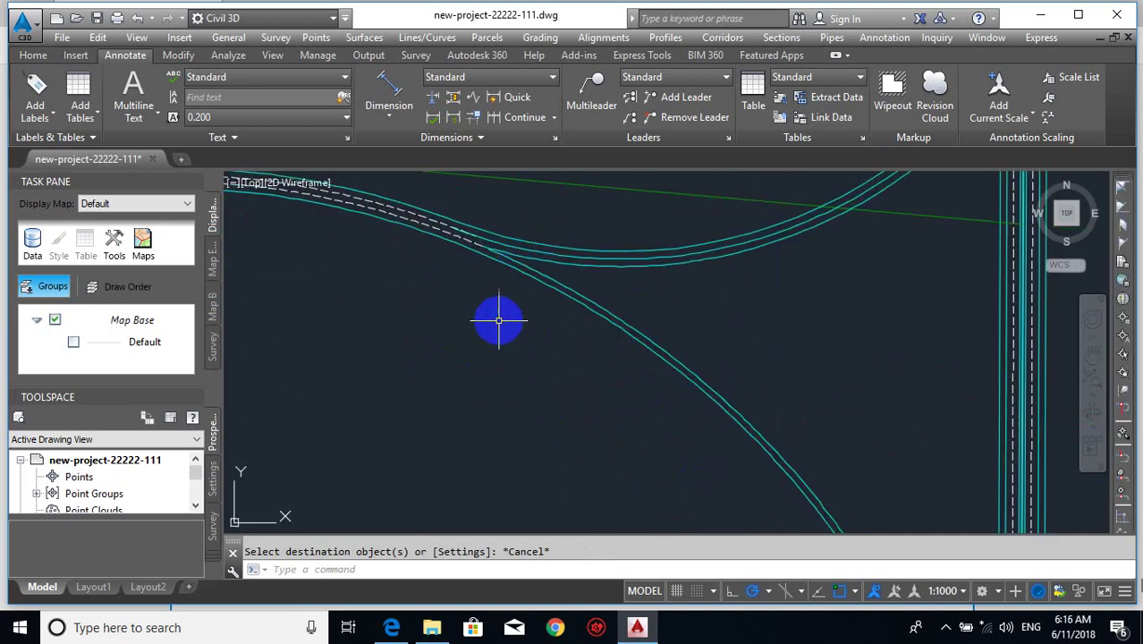
scroll(544, 275, "up", 2)
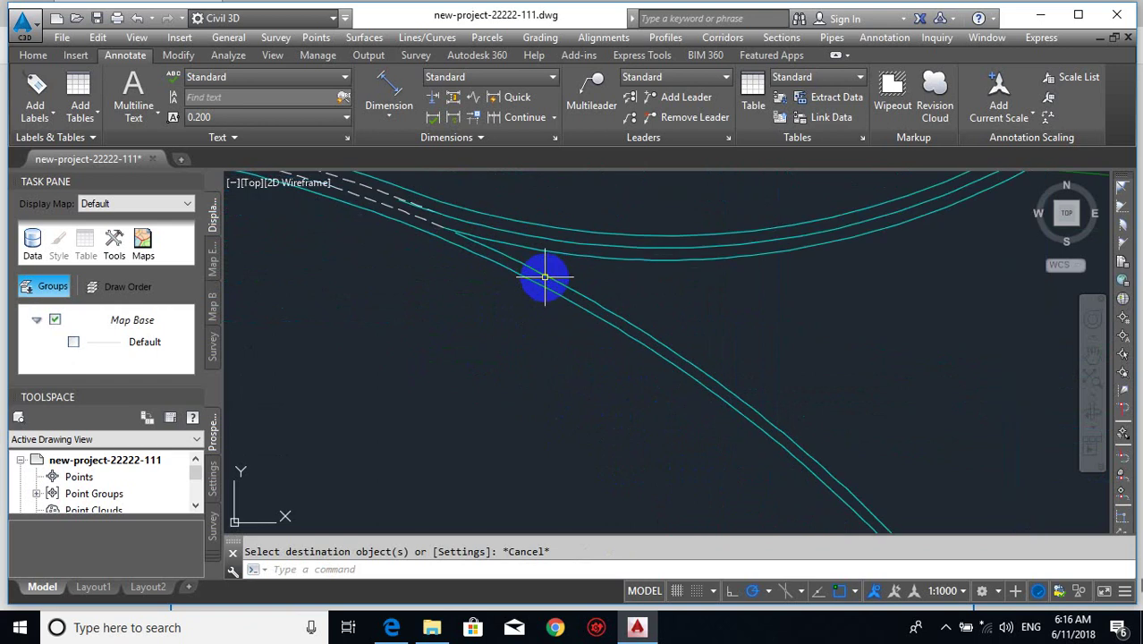
scroll(524, 252, "up", 2)
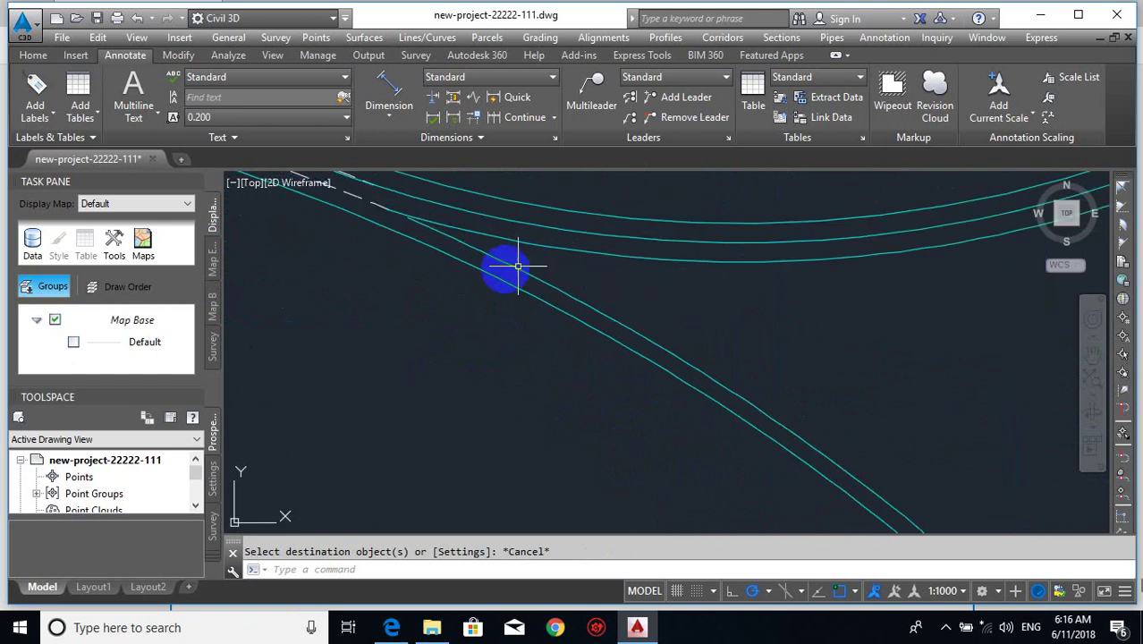
mouse_move(517, 265)
middle_mouse_down()
mouse_move(518, 322)
mouse_move(488, 301)
middle_mouse_up()
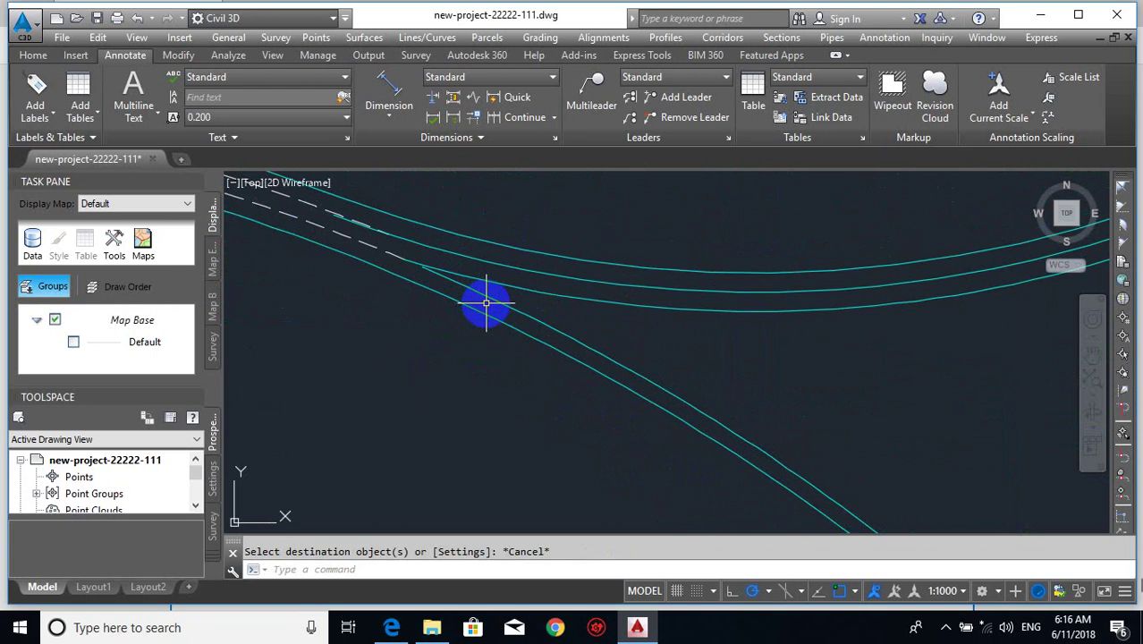
type("o")
key("Return")
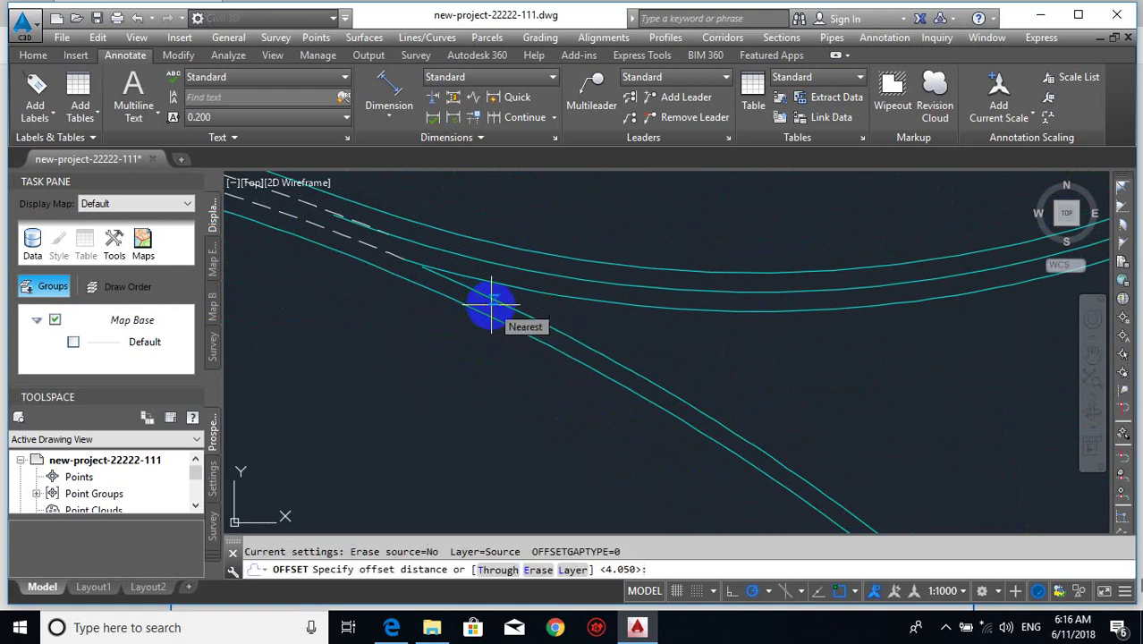
key("Return")
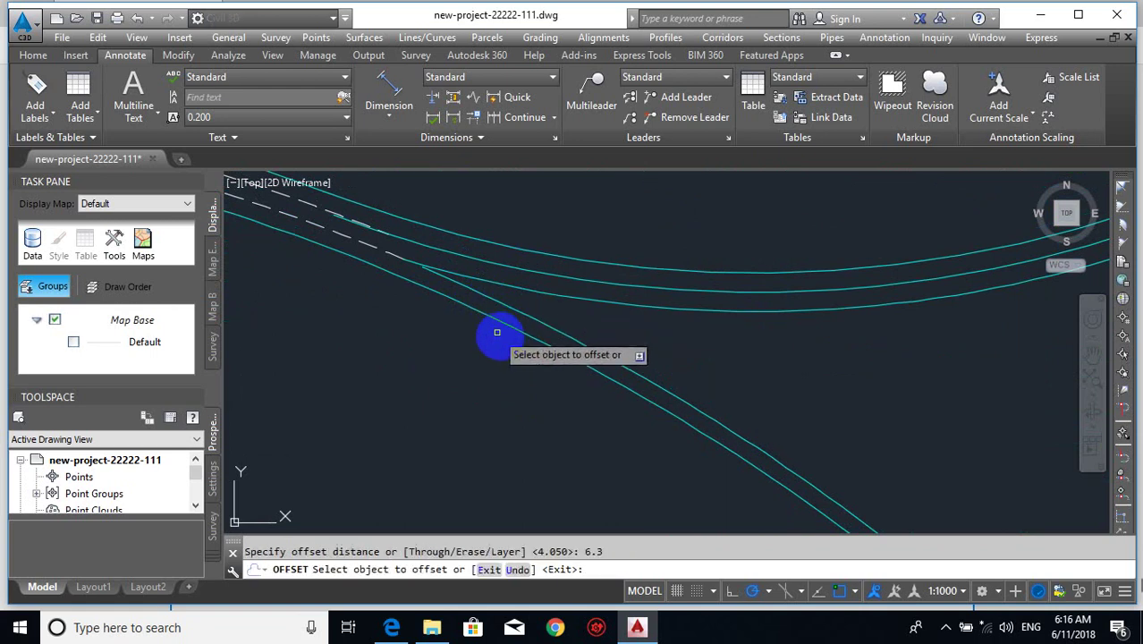
left_click(518, 322)
key("Escape")
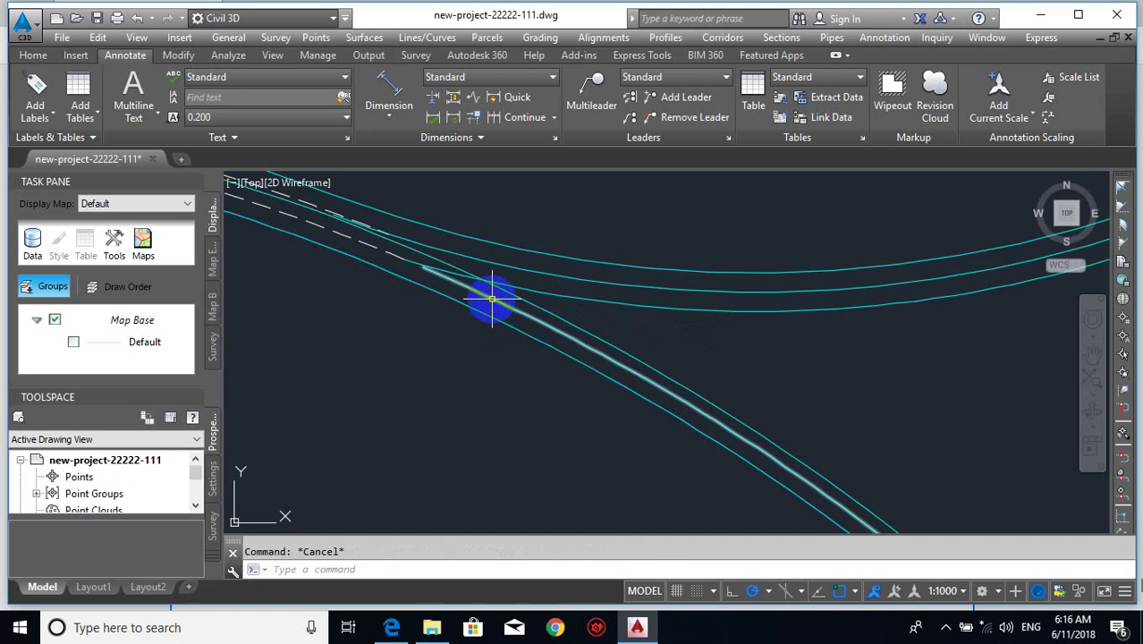
- Trim the new offset edge of the southern connecting arc where it overlaps the loop's outermost line
type("tr")
key("Return")
key("Return")
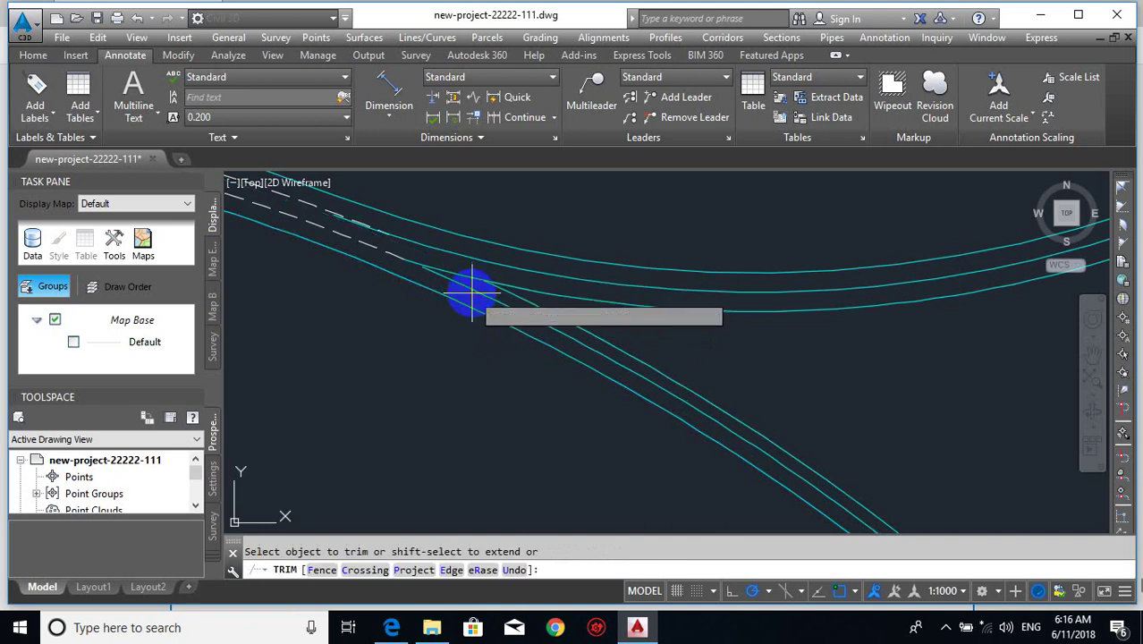
key("Escape")
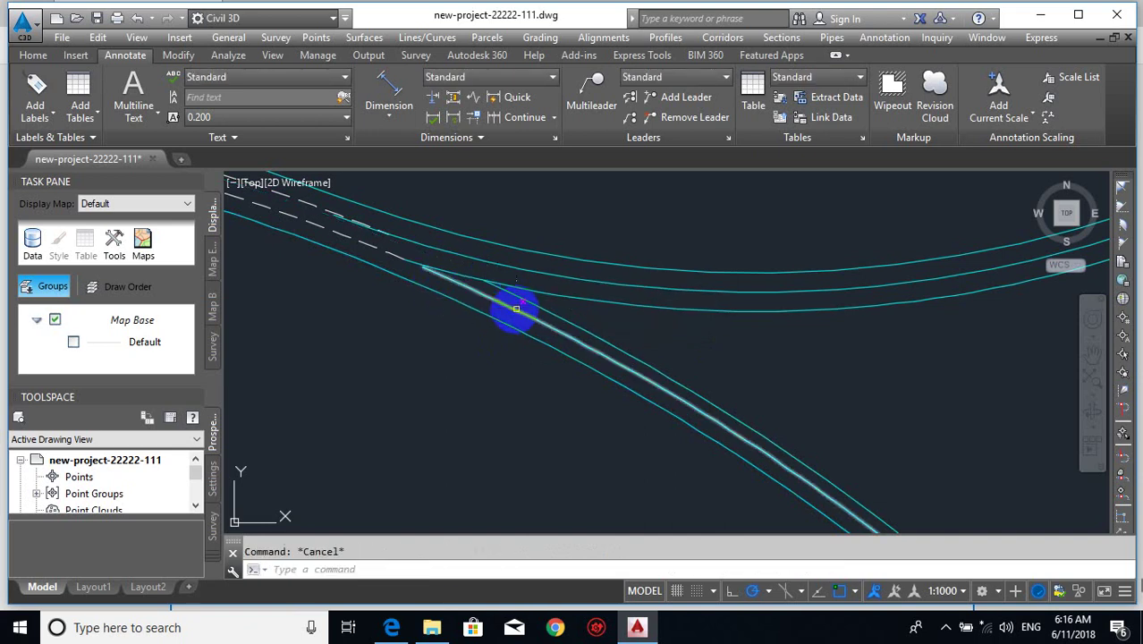
- Erase the former inner edge of the southern connecting arc between the outer edge and the new offset line
type("e")
key("Return")
left_click(516, 309)
key("Return")
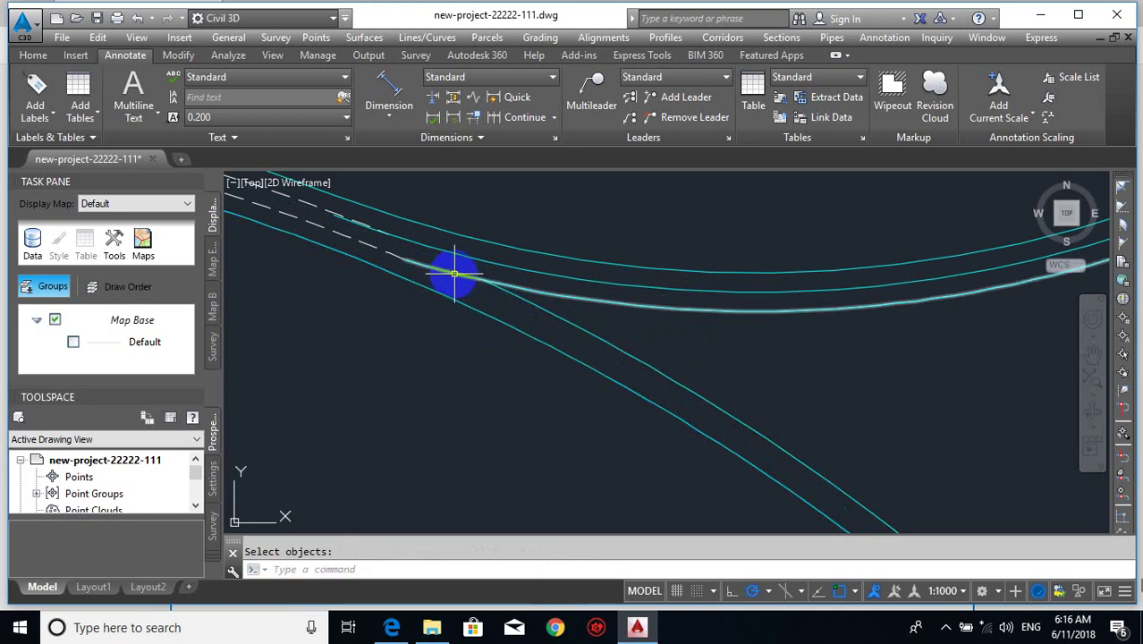
- Break the loop's outermost line where the new arc edge meets it and match the short western piece to the dashed lane line
type("BREAK Select object:")
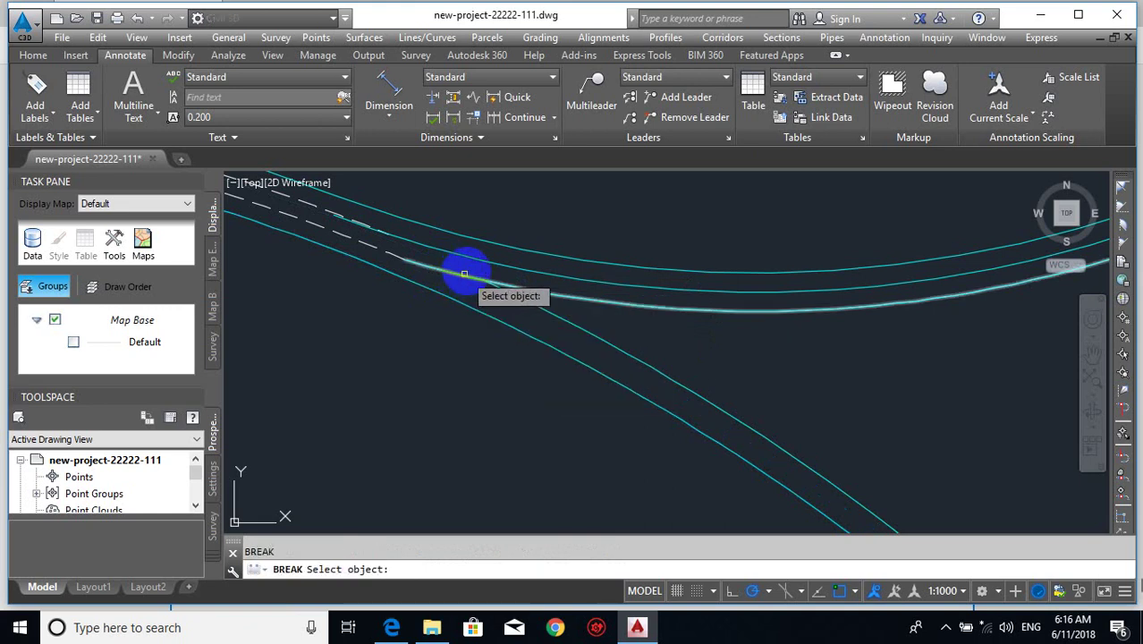
left_click(466, 275)
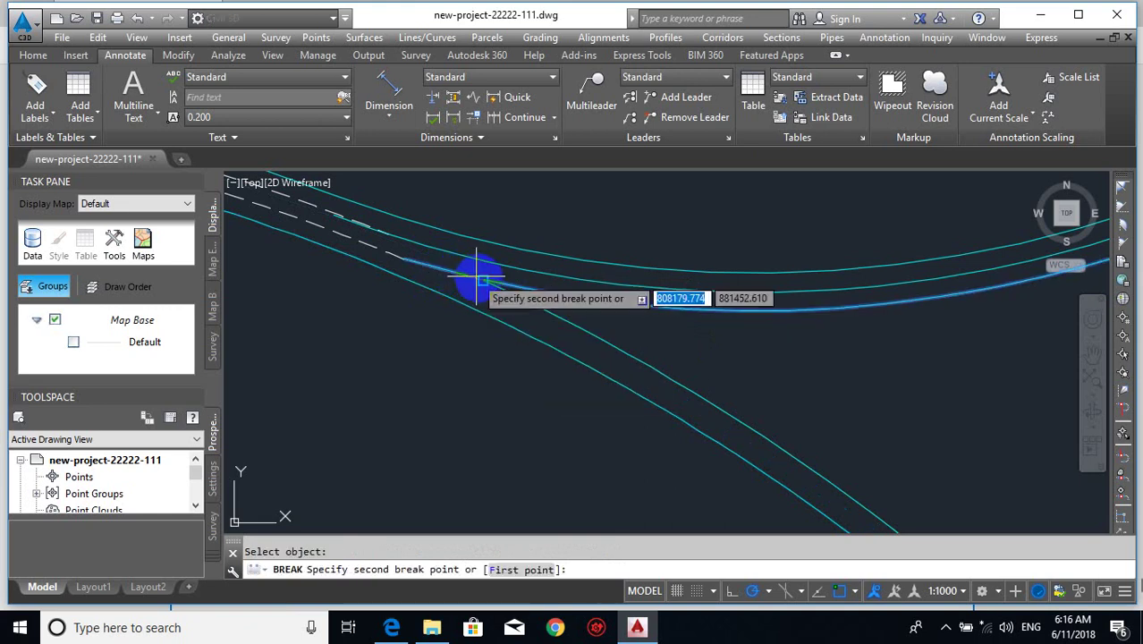
type("A")
key("Return")
left_click(430, 270)
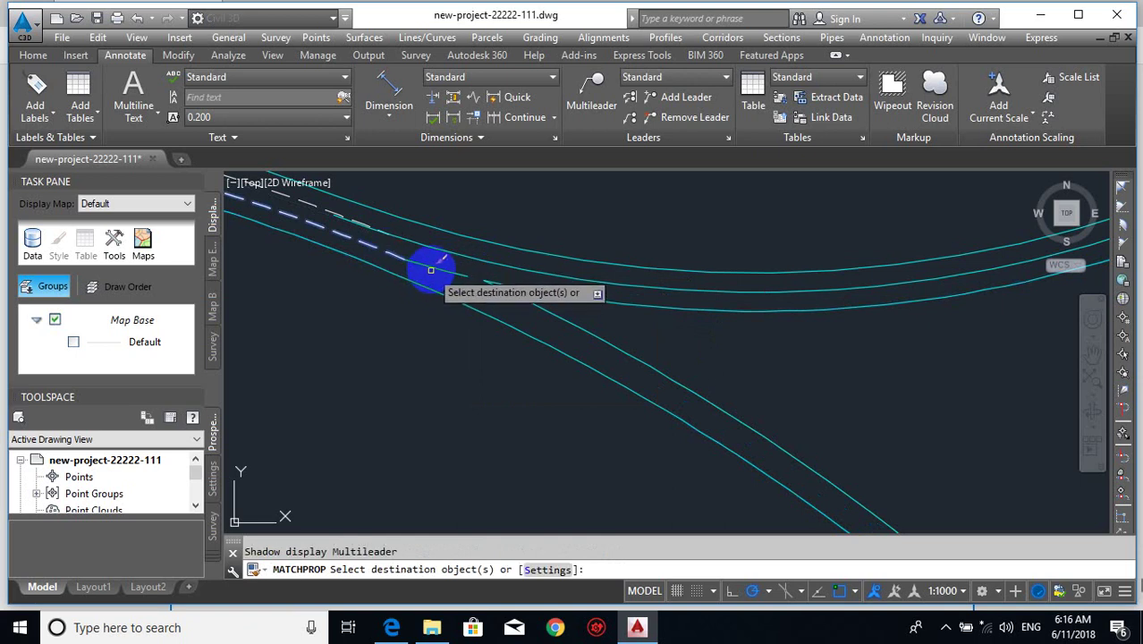
key("Escape")
- Match the loop's middle line to the properties of the upper dashed lane line
scroll(474, 289, "down", 3)
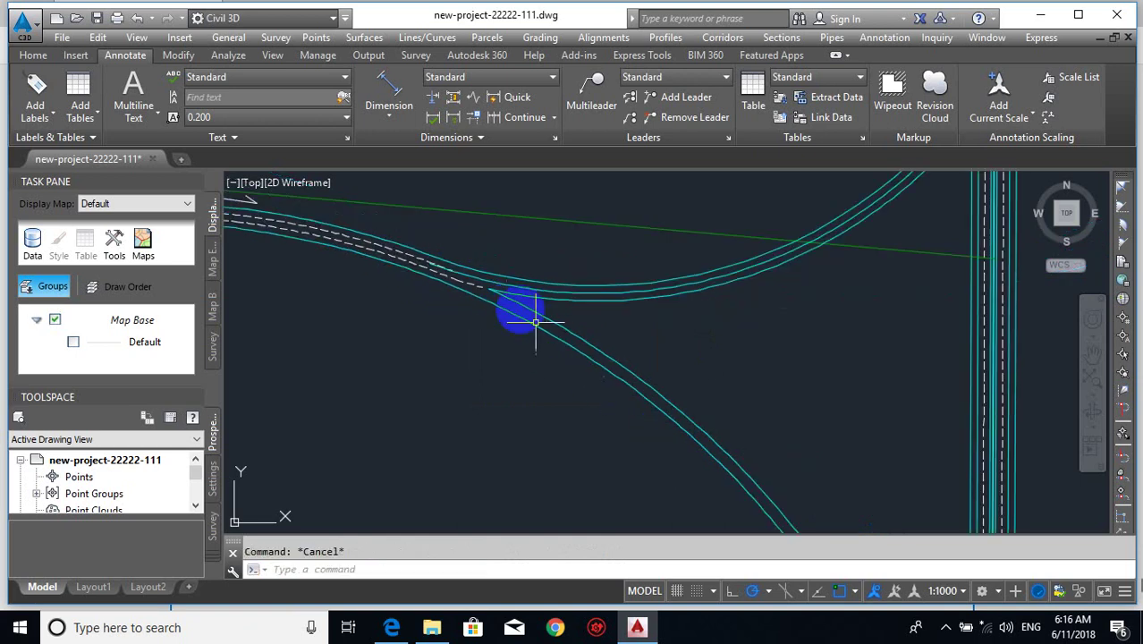
scroll(532, 285, "up", 2)
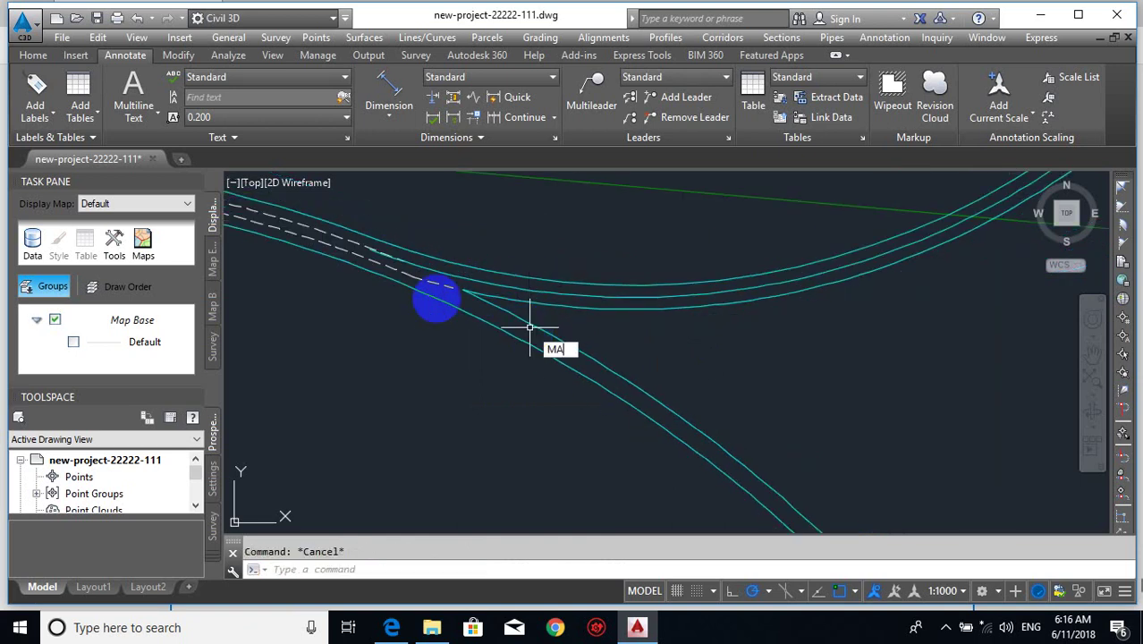
key("Return")
left_click(358, 244)
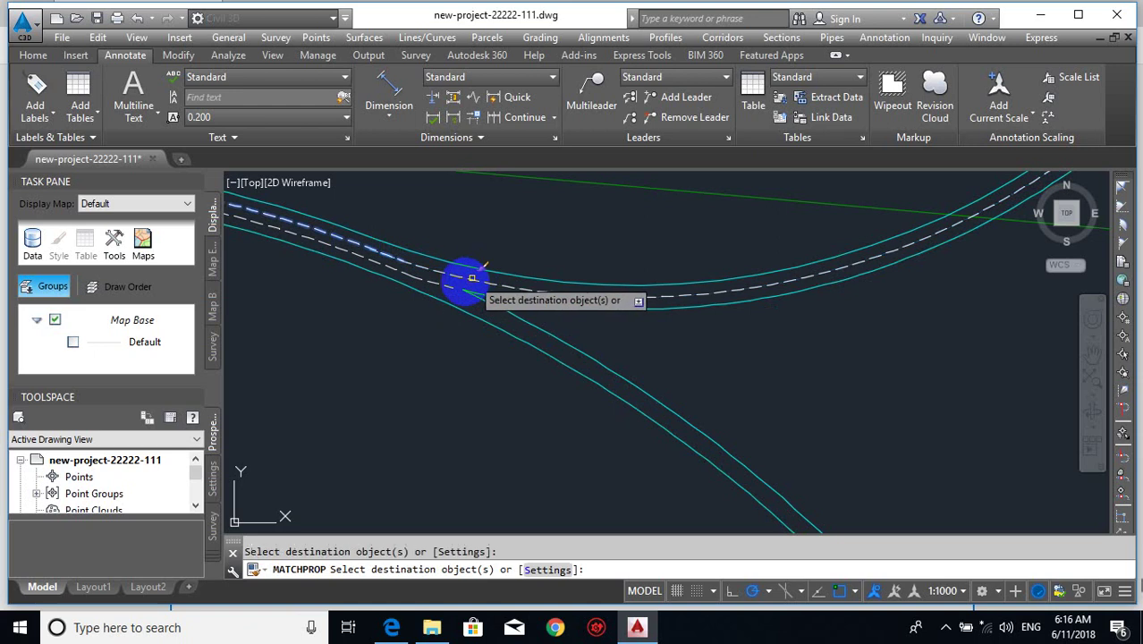
key("Escape")
- Trim the overlapping dashed ends where the loop's lane line joins the upper dashed lane line
scroll(396, 260, "up", 4)
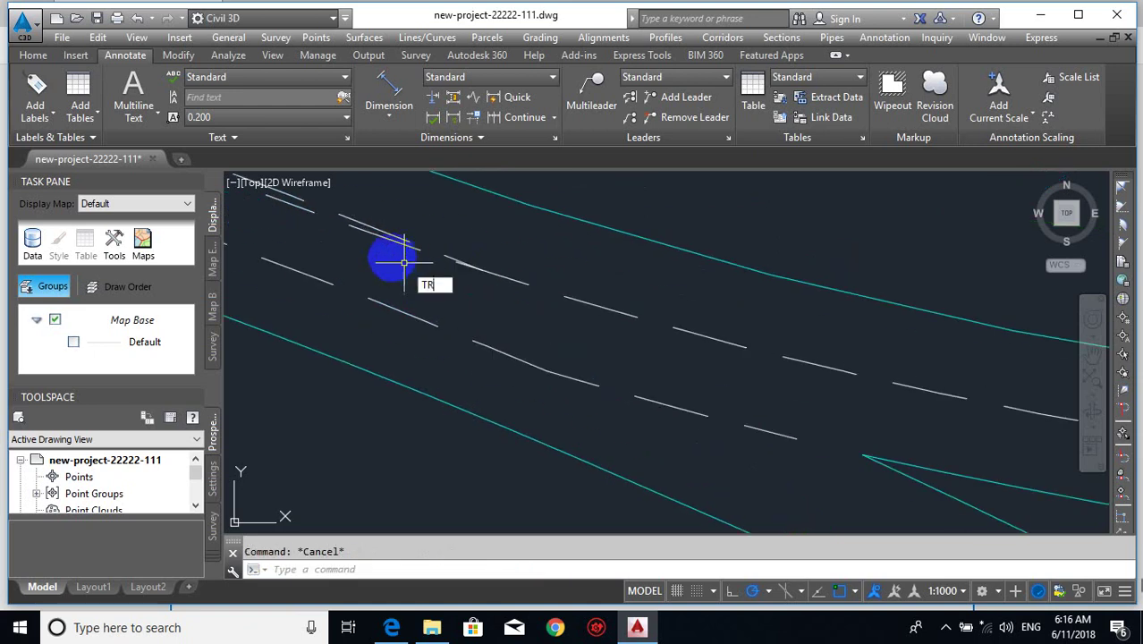
type("TR")
key("Return")
key("Escape")
scroll(572, 358, "down", 5)
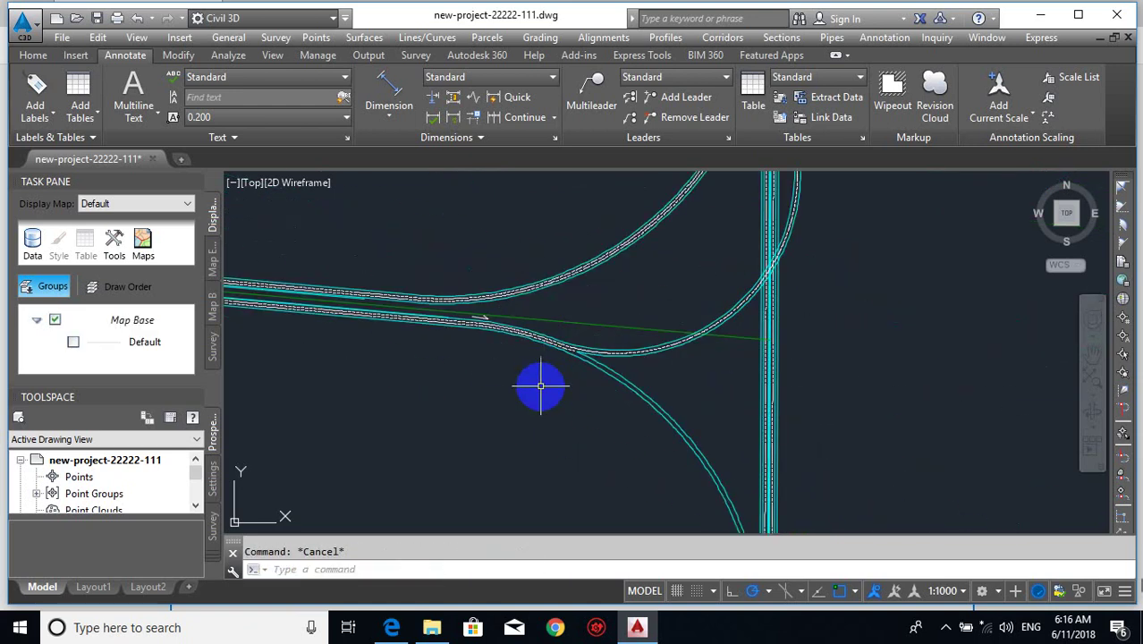
- Examine the southern arc split and follow the loop across the north-south road to its northern merge
scroll(492, 323, "up", 4)
scroll(517, 346, "up", 2)
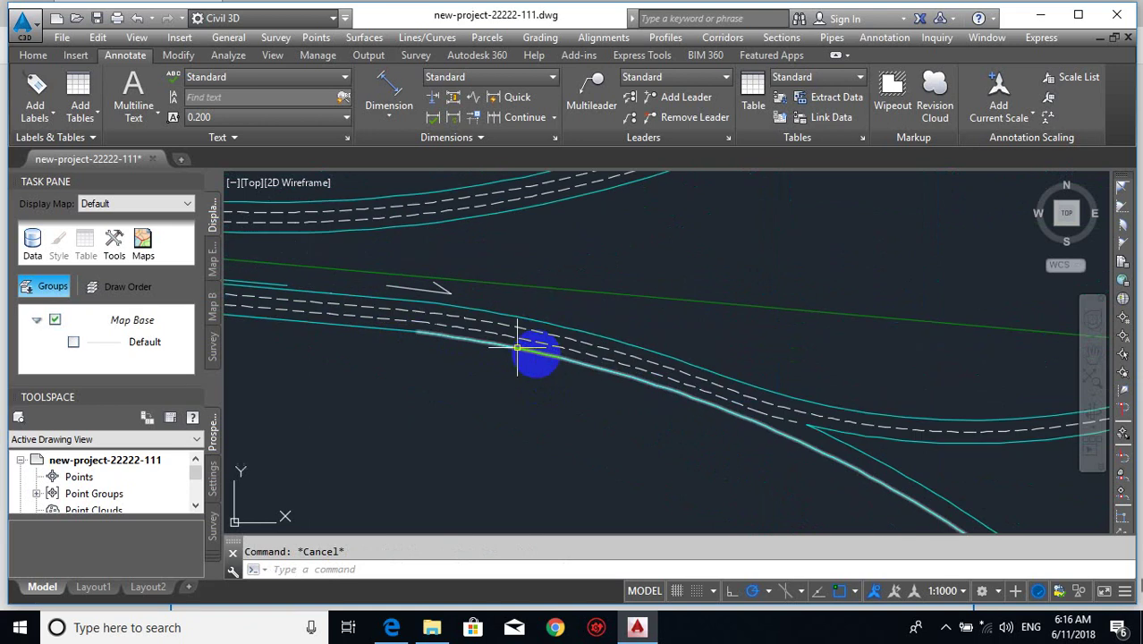
middle_click_drag(624, 405, 489, 294)
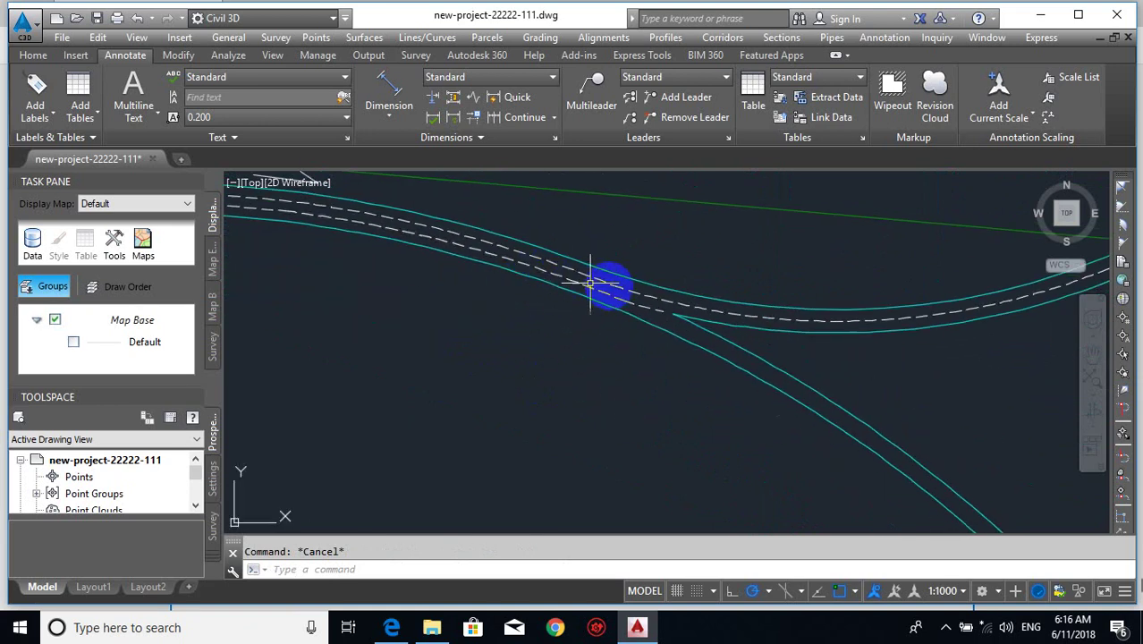
scroll(706, 337, "down", 1)
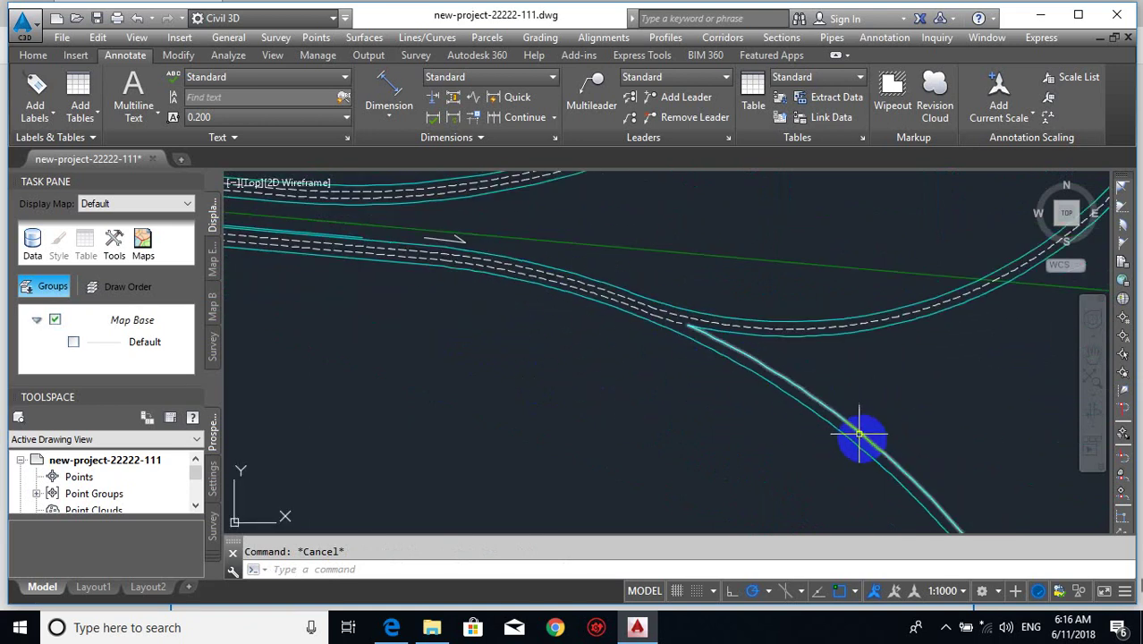
scroll(805, 398, "up", 1)
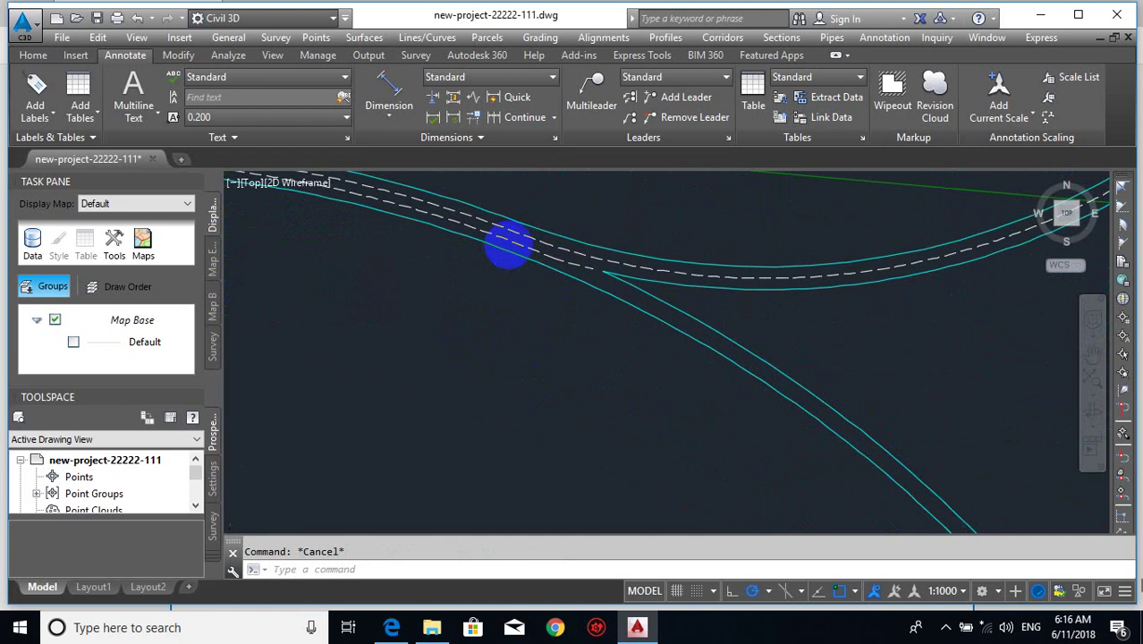
scroll(518, 246, "up", 2)
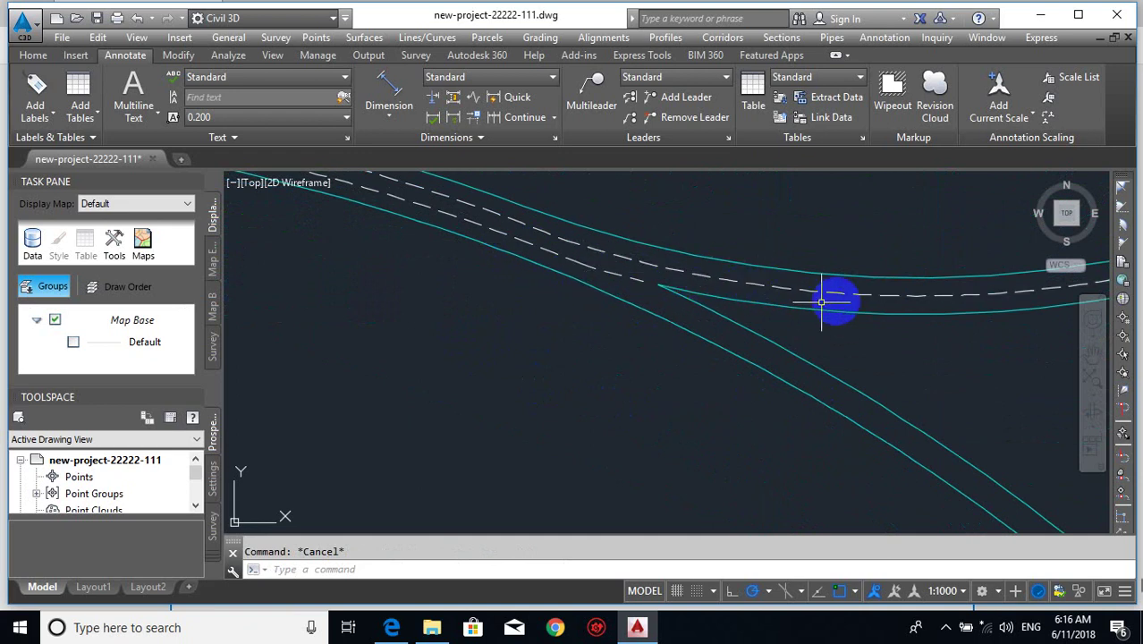
scroll(910, 311, "down", 3)
middle_click_drag(910, 311, 456, 409)
scroll(536, 383, "down", 2)
middle_click_drag(631, 310, 548, 436)
scroll(577, 425, "down", 2)
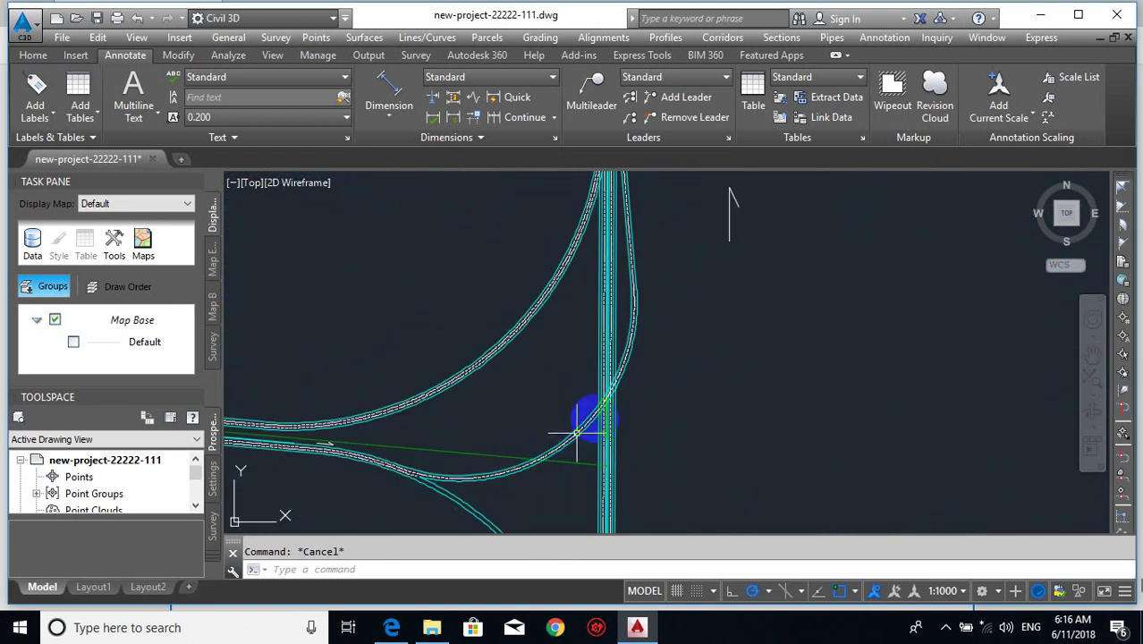
scroll(599, 407, "up", 2)
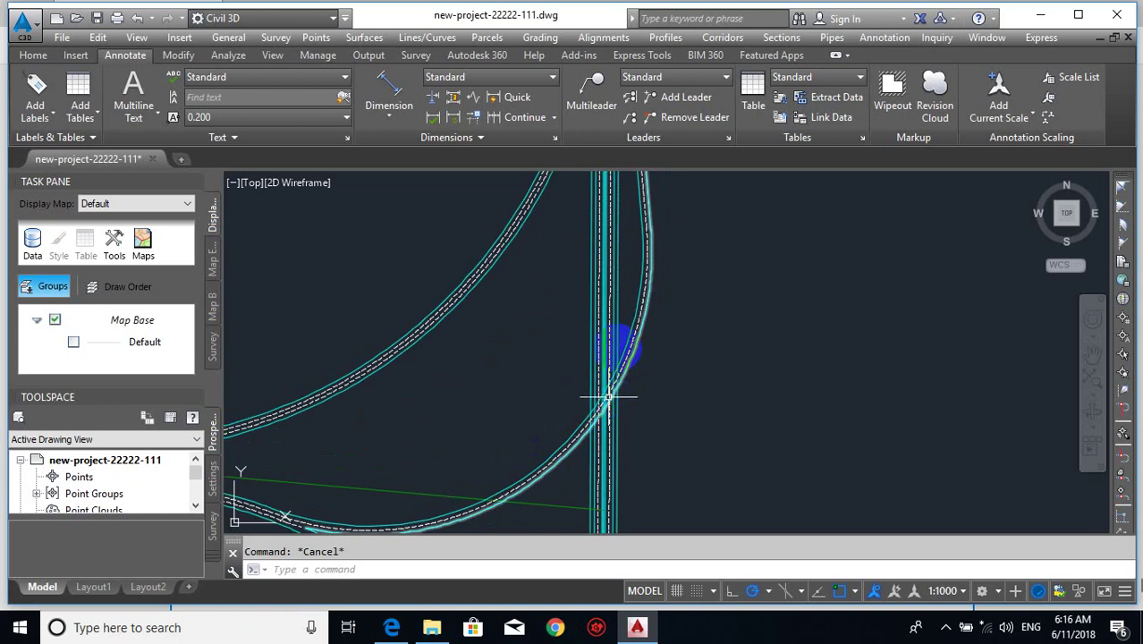
middle_click_drag(618, 343, 633, 481)
scroll(640, 476, "down", 2)
middle_click_drag(658, 304, 660, 387)
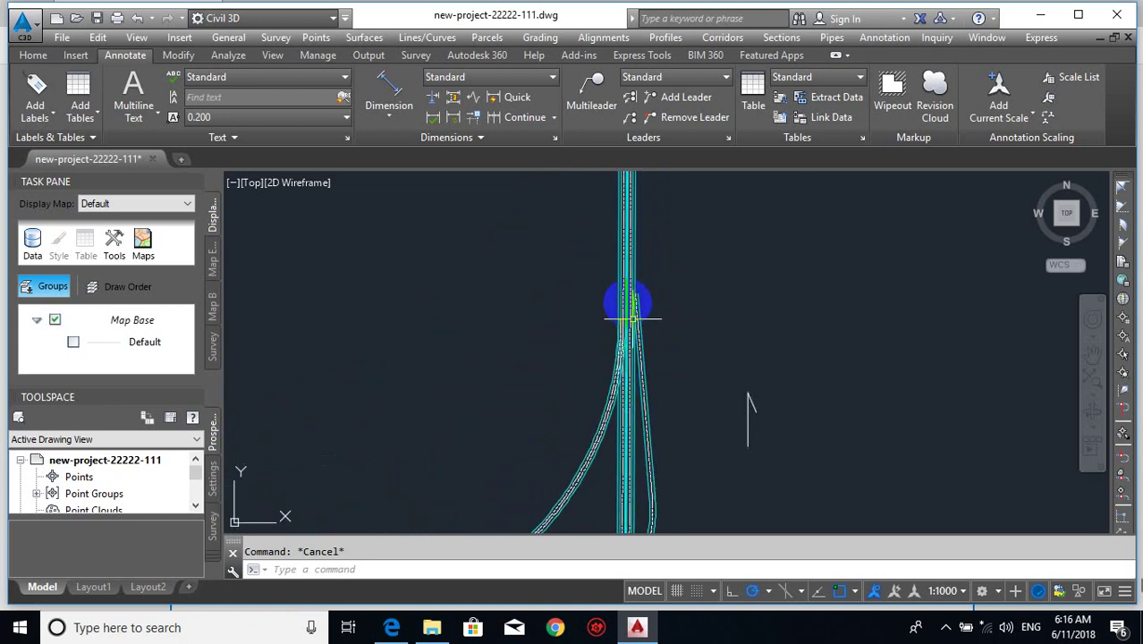
- Extend the loop's outer edge to the north-south road's eastern edge at the northern merge
scroll(631, 313, "up", 3)
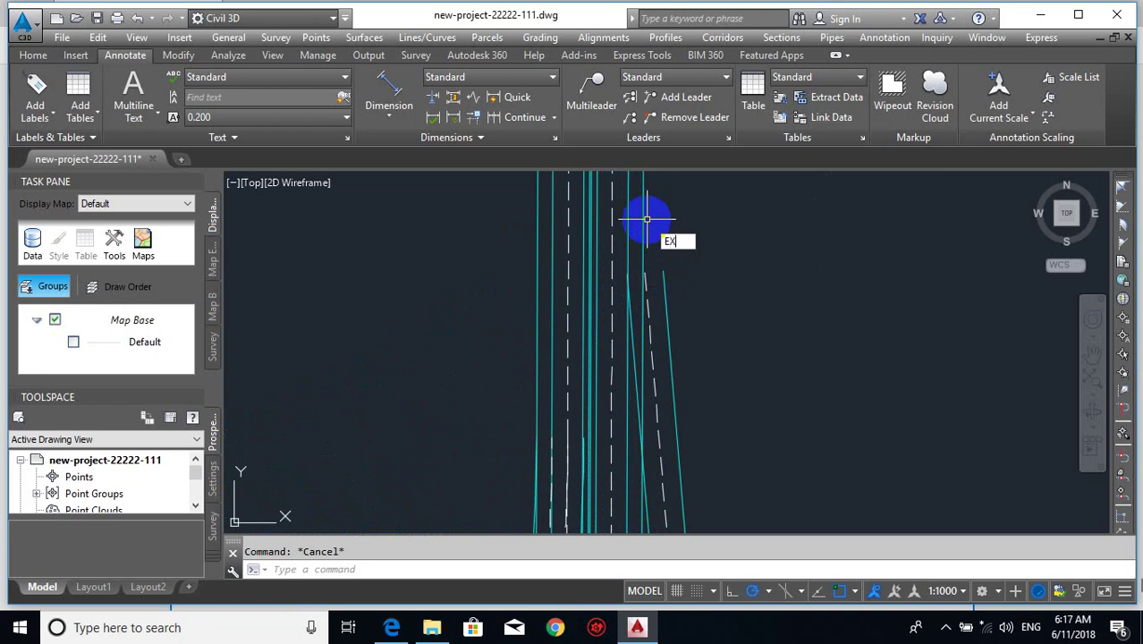
key("Return")
left_click(660, 290)
left_click(650, 269)
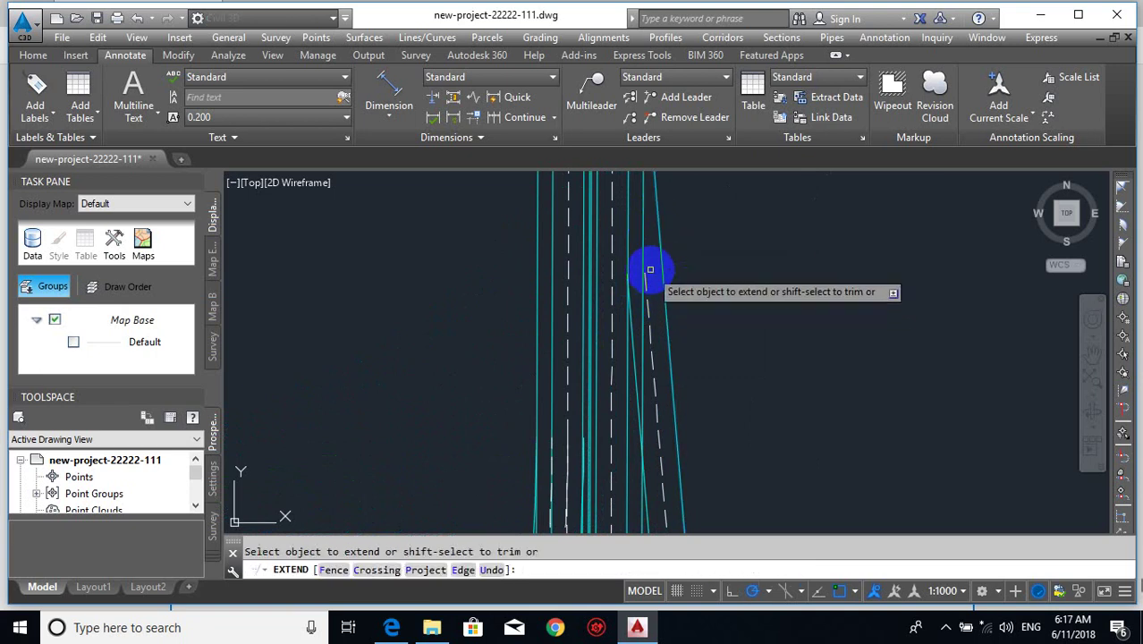
scroll(650, 269, "down", 2)
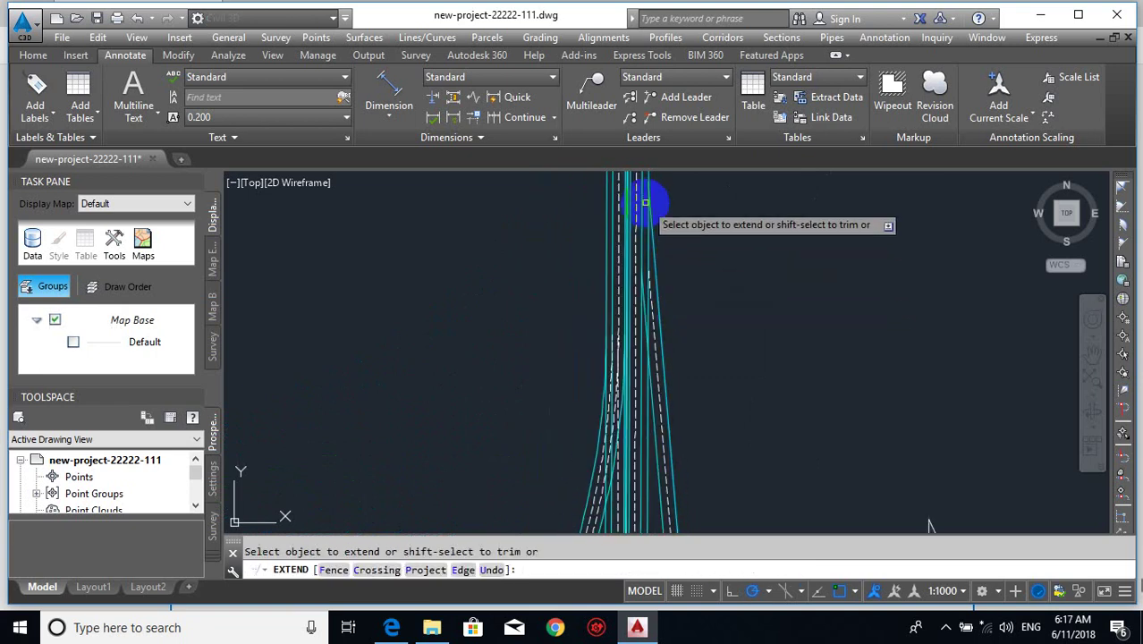
- Trim the north-south road's outermost eastern edge line where it crosses the loop lane at the northern merge
type("tr")
key("Return")
key("Return")
left_click(637, 291)
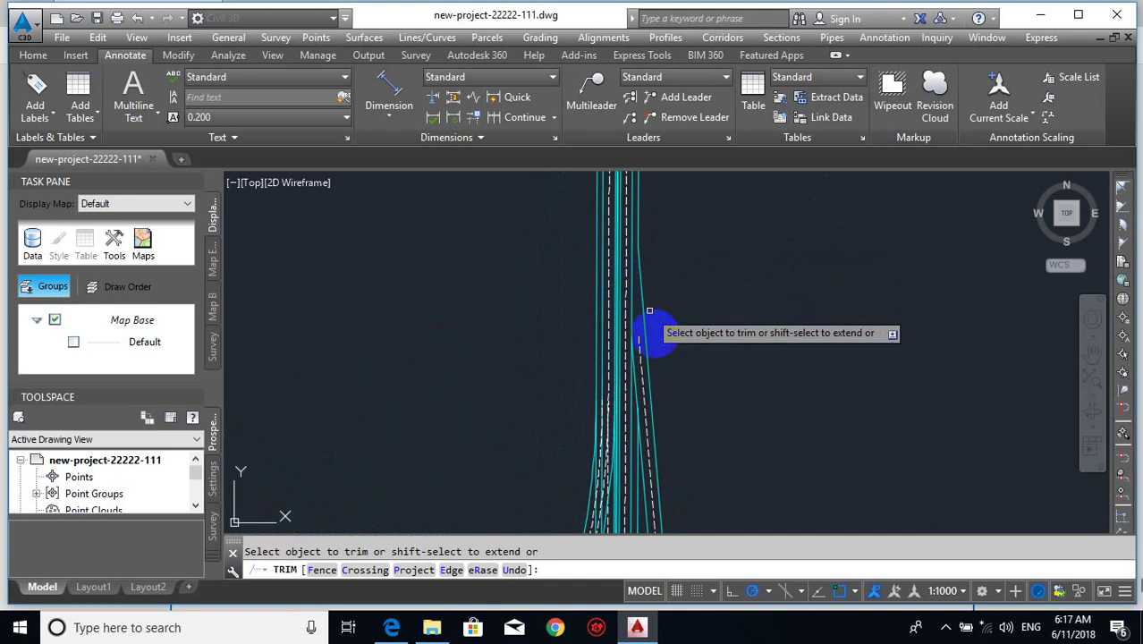
key("Escape")
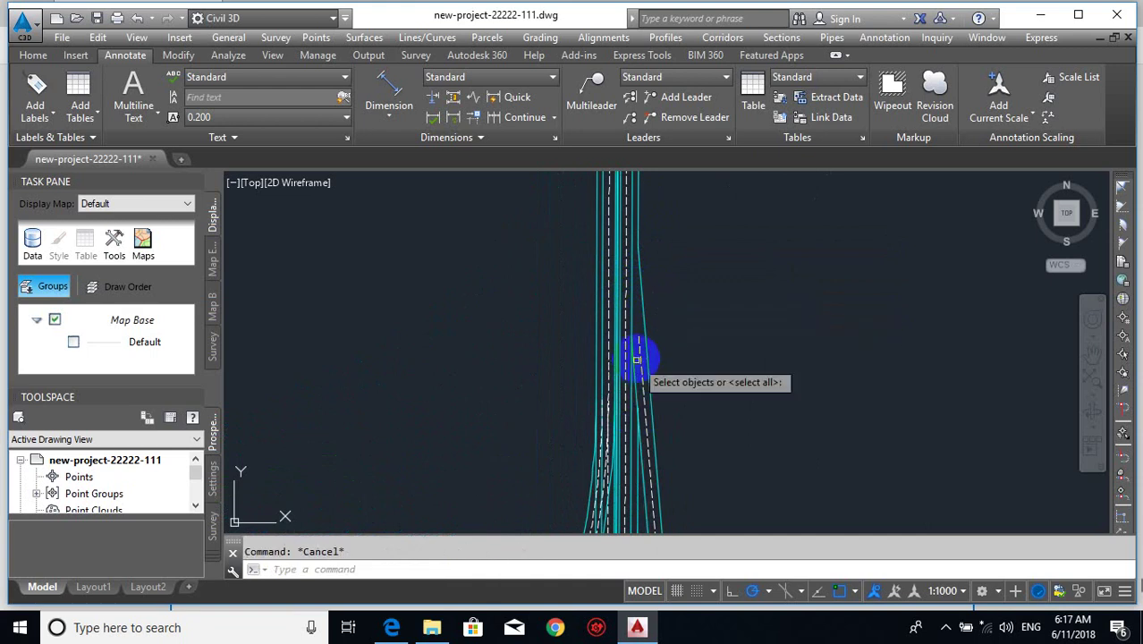
- Extend the loop's dashed lane line north to the inner of the road's two eastern edge lines
key("Return")
left_click(640, 315)
key("Escape")
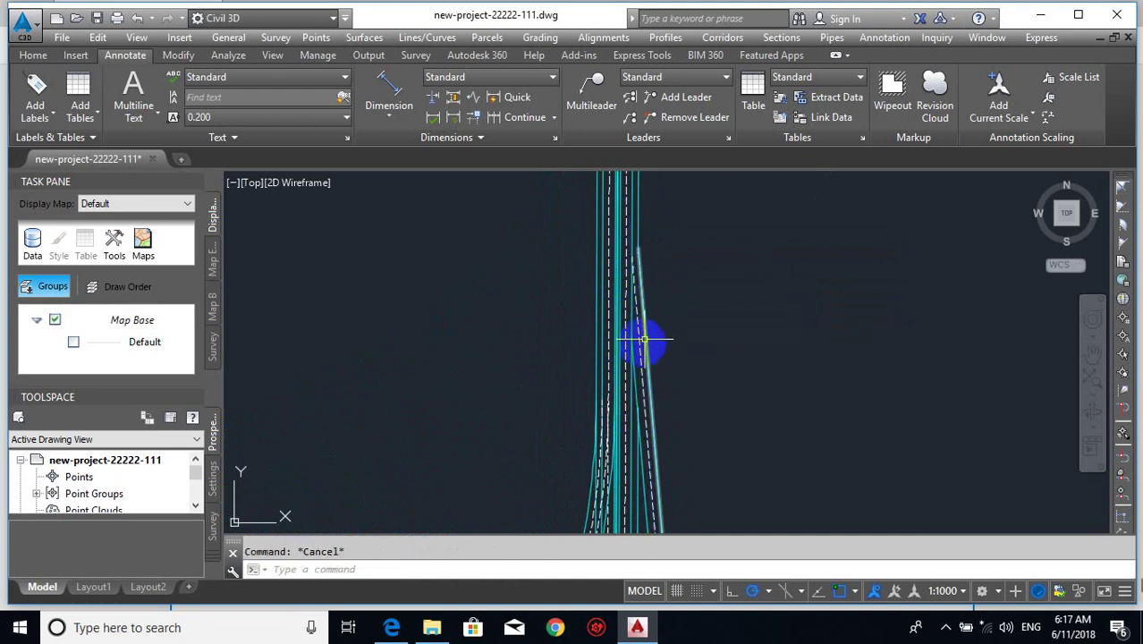
- Erase the remaining outermost eastern edge line of the north-south road south of the loop merge
scroll(635, 359, "up", 3)
mouse_move(634, 359)
middle_mouse_down()
mouse_move(648, 219)
mouse_move(634, 188)
middle_mouse_up()
scroll(636, 229, "down", 4)
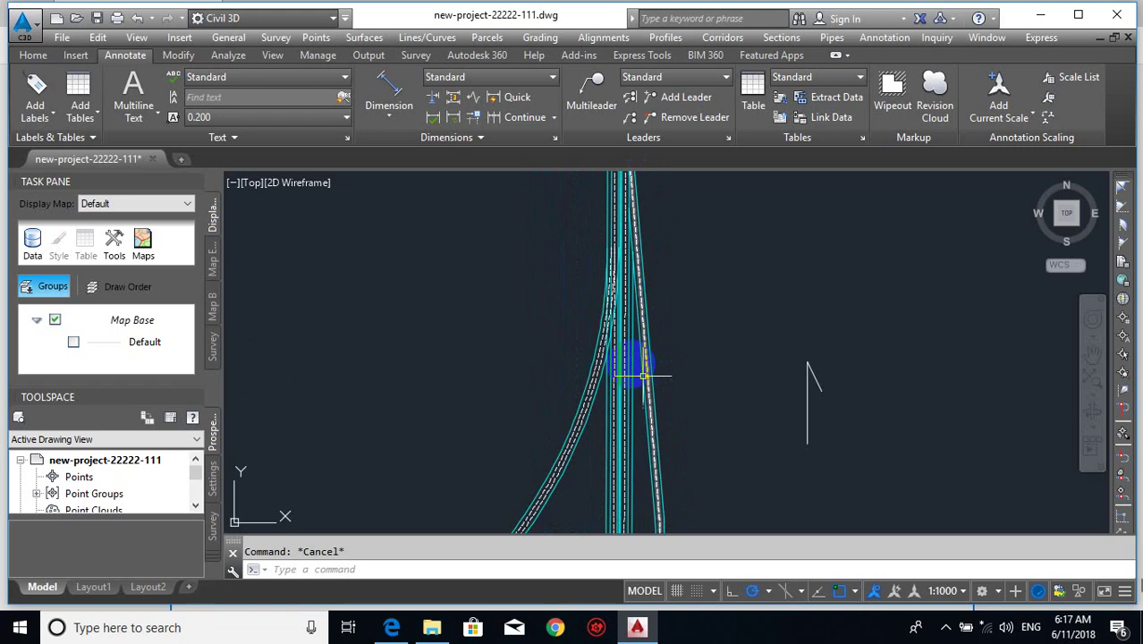
scroll(637, 366, "up", 2)
scroll(633, 322, "up", 2)
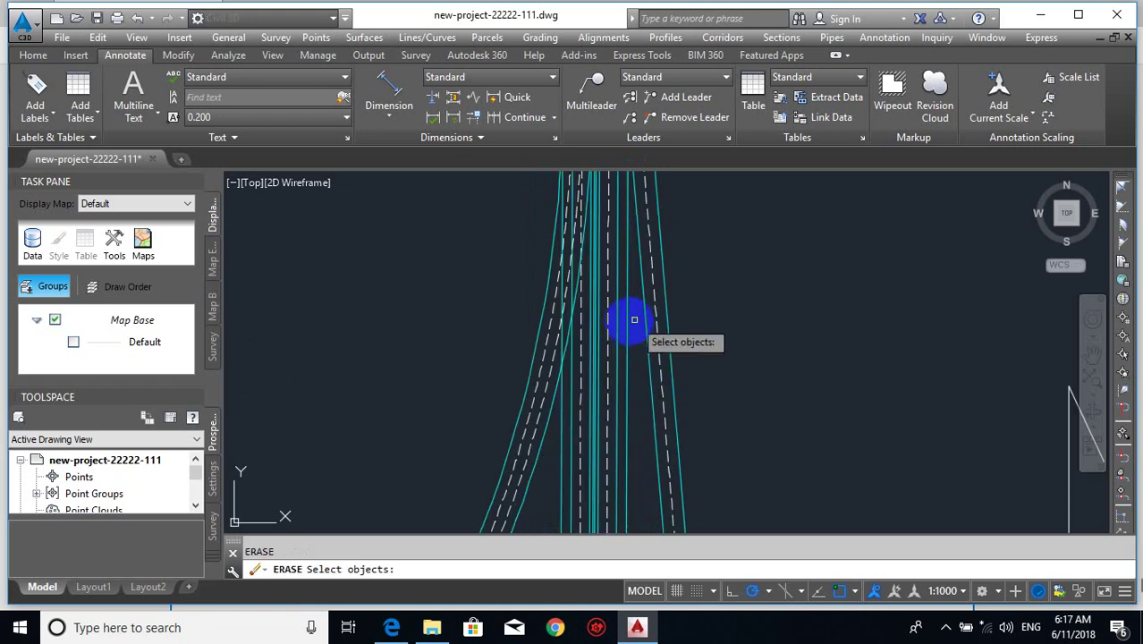
left_click(628, 321)
key("Return")
middle_click_drag(632, 270, 612, 494)
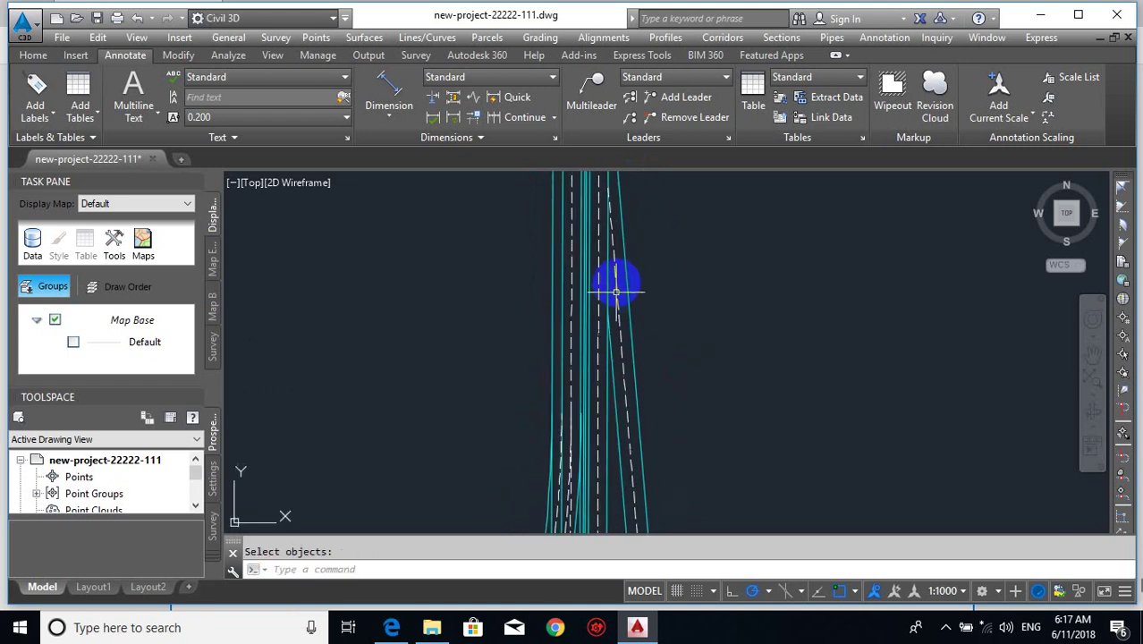
scroll(612, 297, "up", 1)
type("Br")
key("Return")
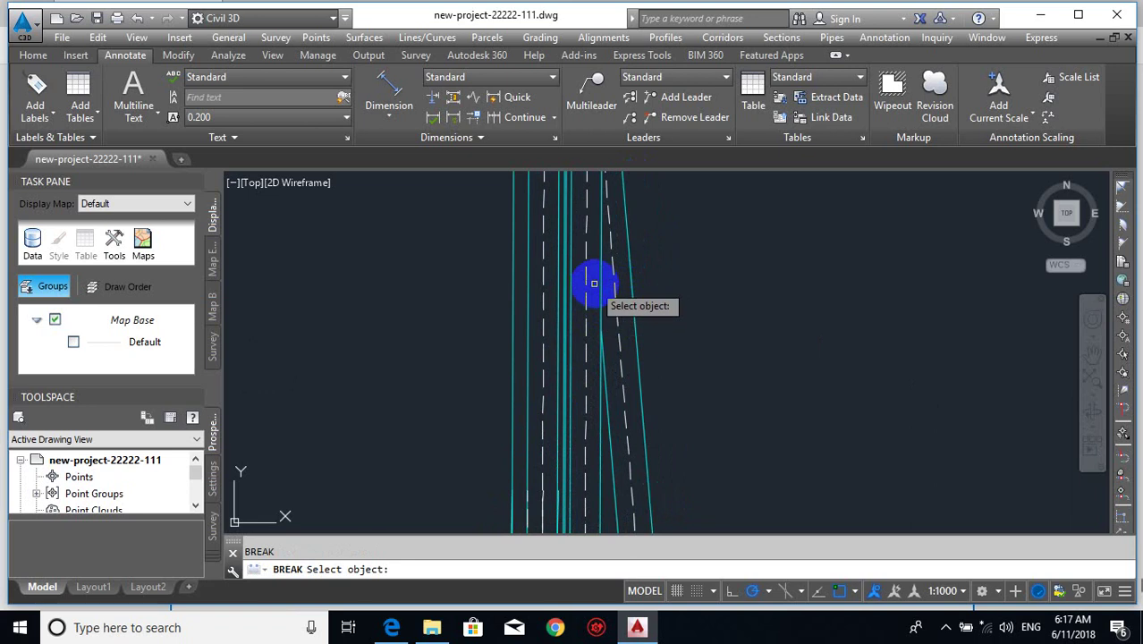
key("Escape")
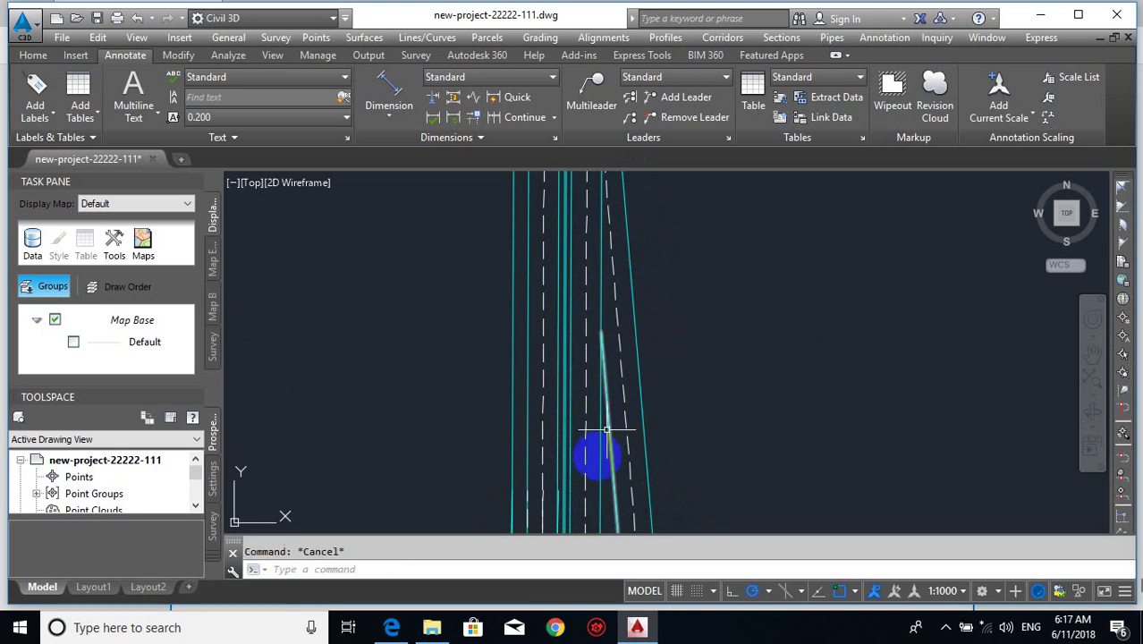
- Draw a radius 2 circle tangent to the north-south road's eastern edge and the loop's inner edge near the northern merge
scroll(626, 340, "up", 1)
type("c")
key("Return")
type("t")
key("Return")
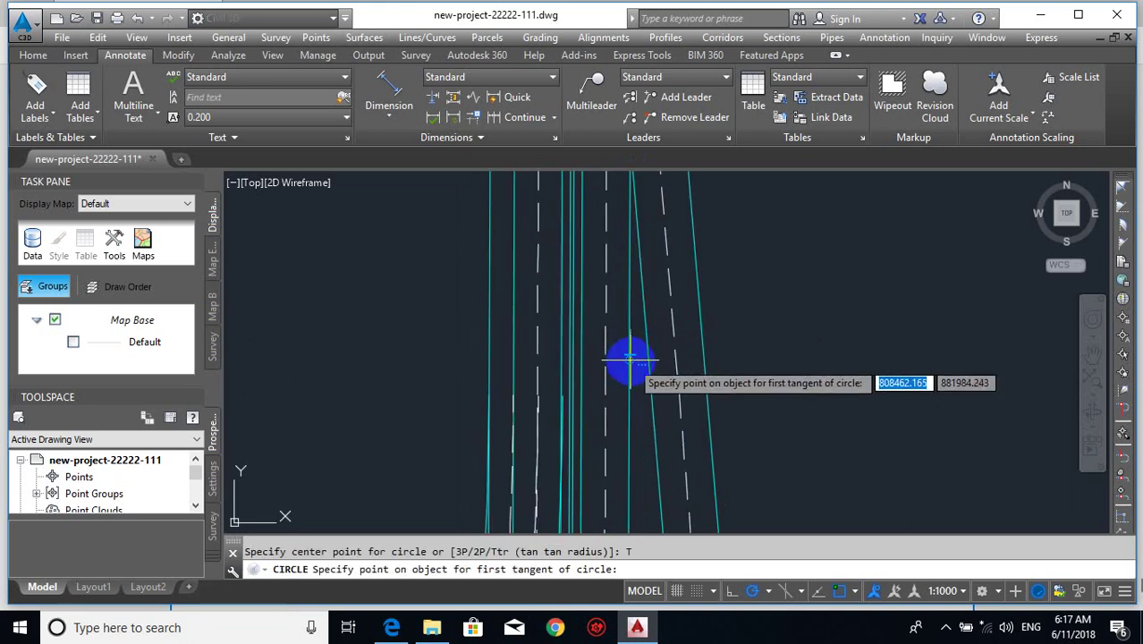
left_click(630, 362)
left_click(650, 385)
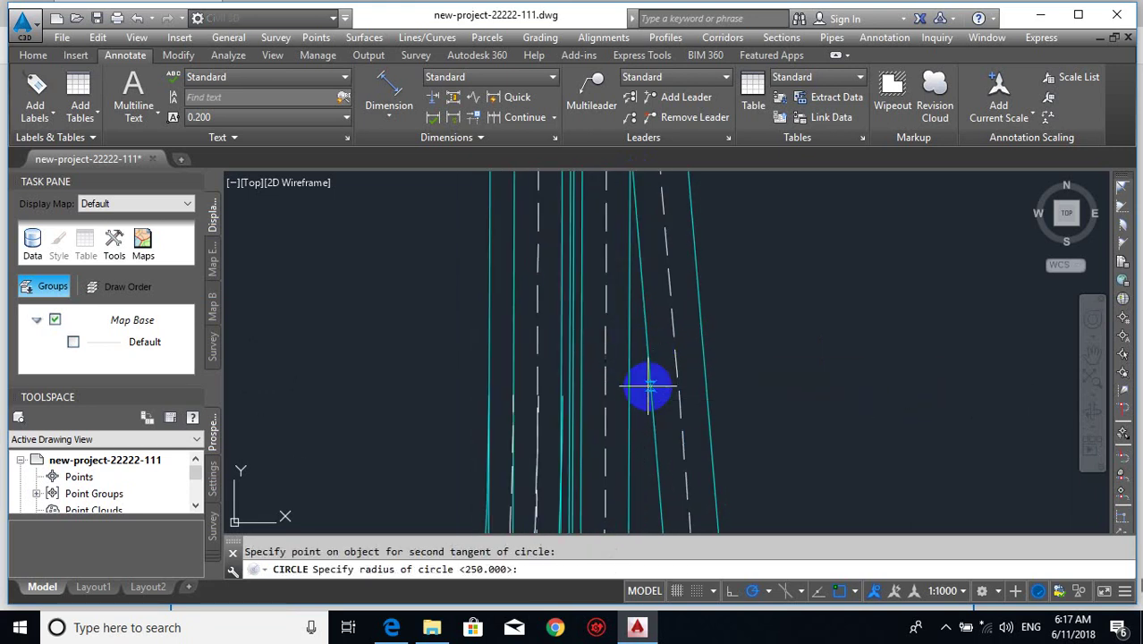
type("2")
key("Return")
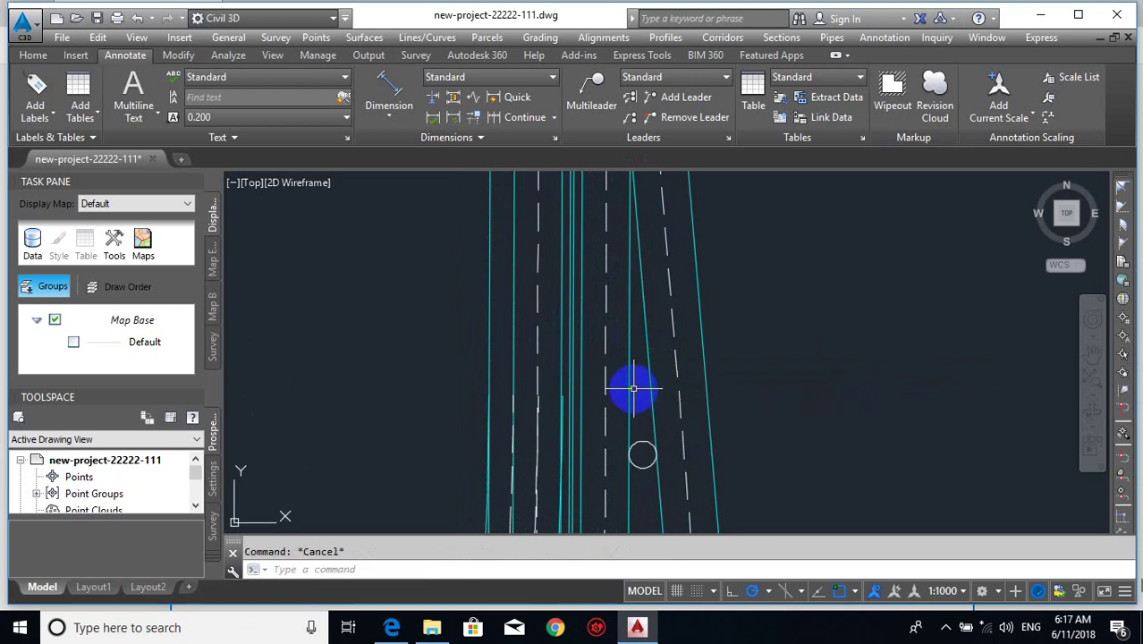
type("TR")
key("Return")
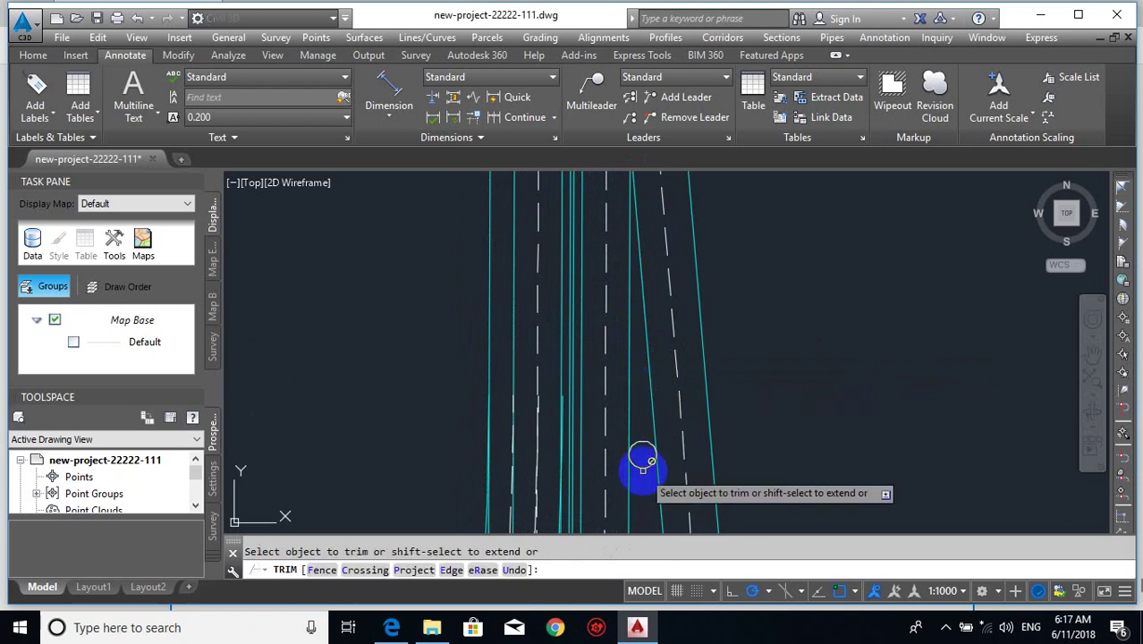
key("Escape")
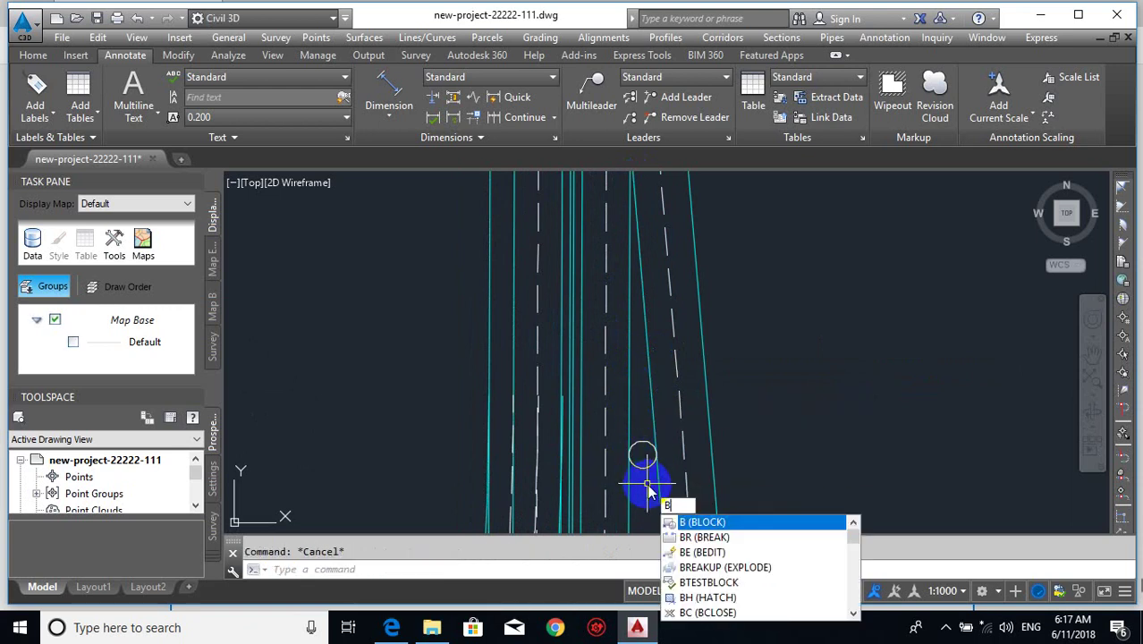
- Break the tangent circle and stretch the remaining arc into an upper semicircle ending at the road edge and the loop's inner edge
type("BR")
key("Return")
scroll(646, 483, "up", 5)
left_click(642, 376)
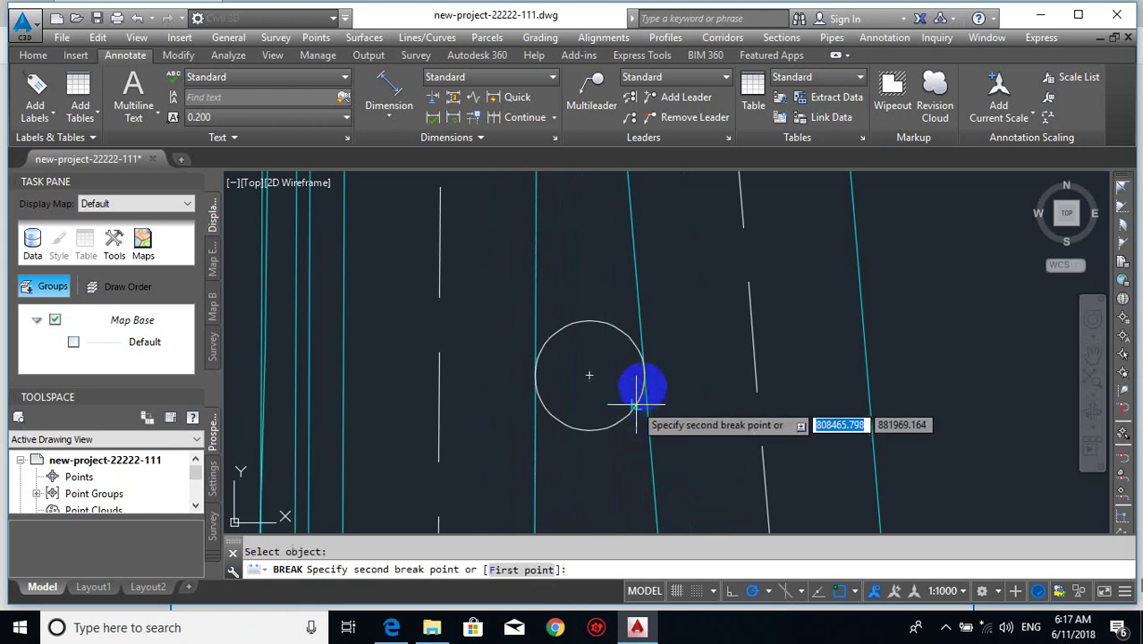
left_click(644, 374)
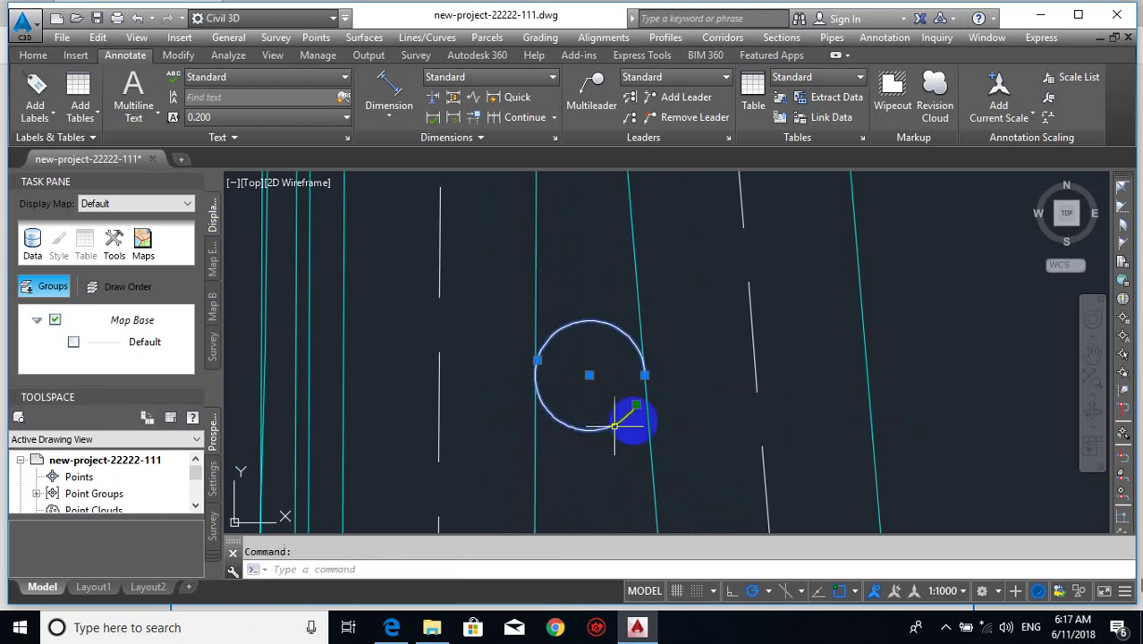
left_click(636, 405)
left_click(535, 376)
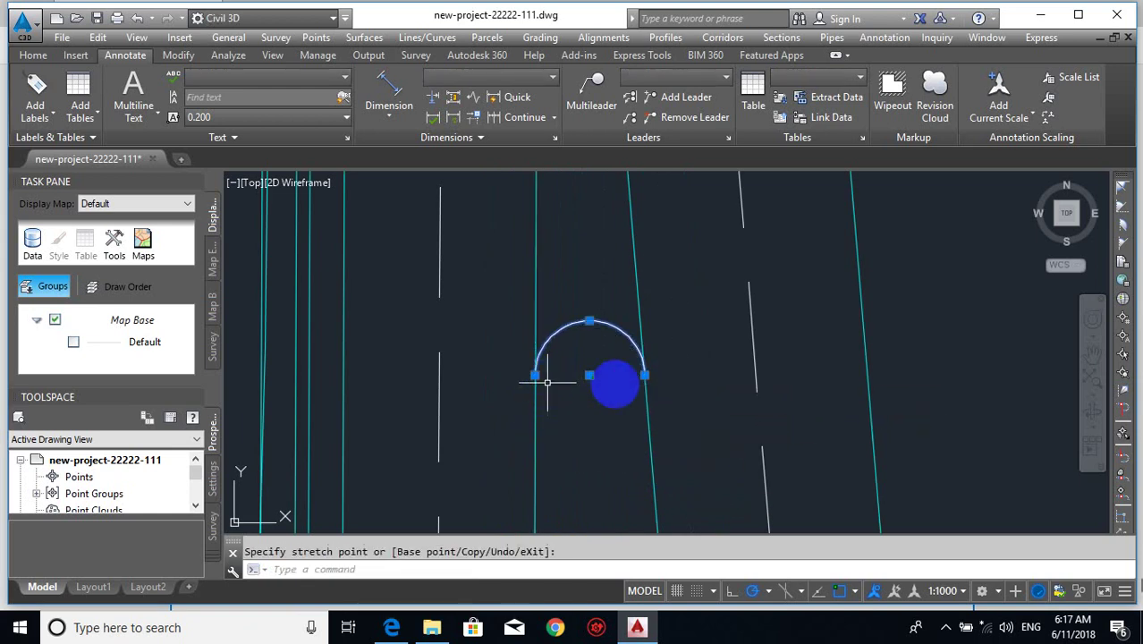
key("Escape")
scroll(601, 386, "down", 3)
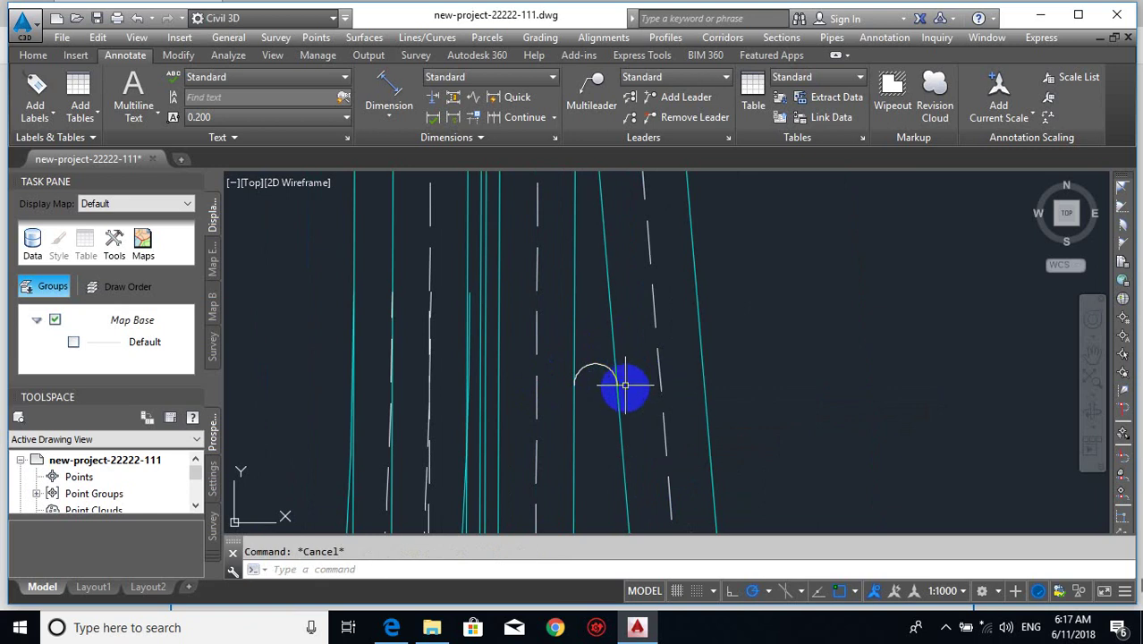
- Break the loop's inner edge and the road's eastern edge line at the two ends of the nose arc
type("Br")
key("Return")
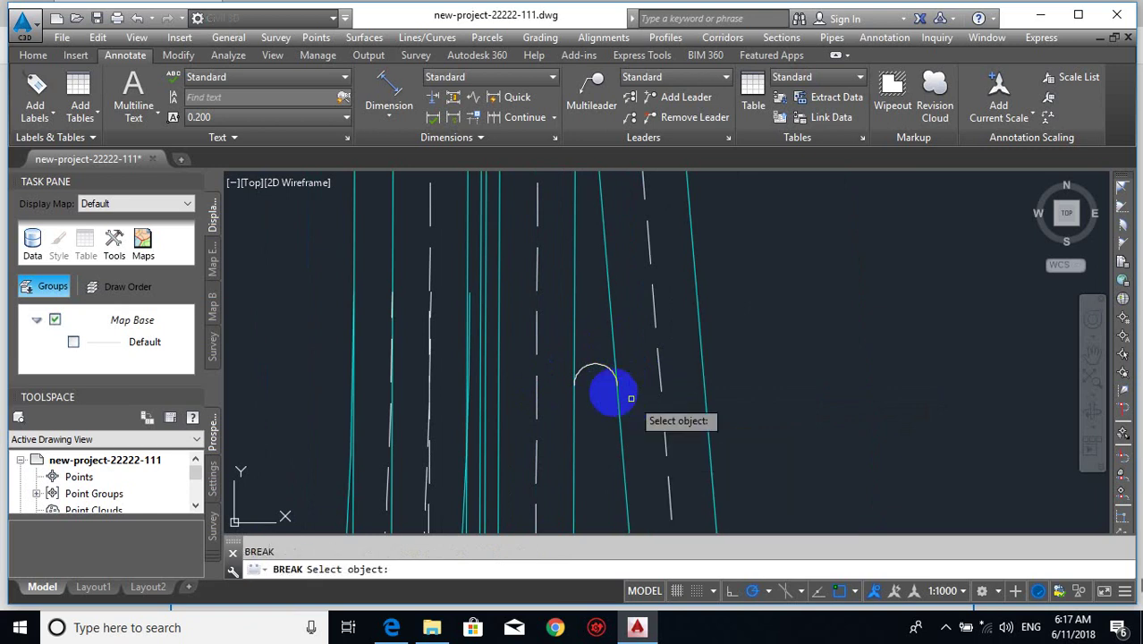
scroll(605, 395, "up", 3)
left_click(614, 345)
left_click(616, 373)
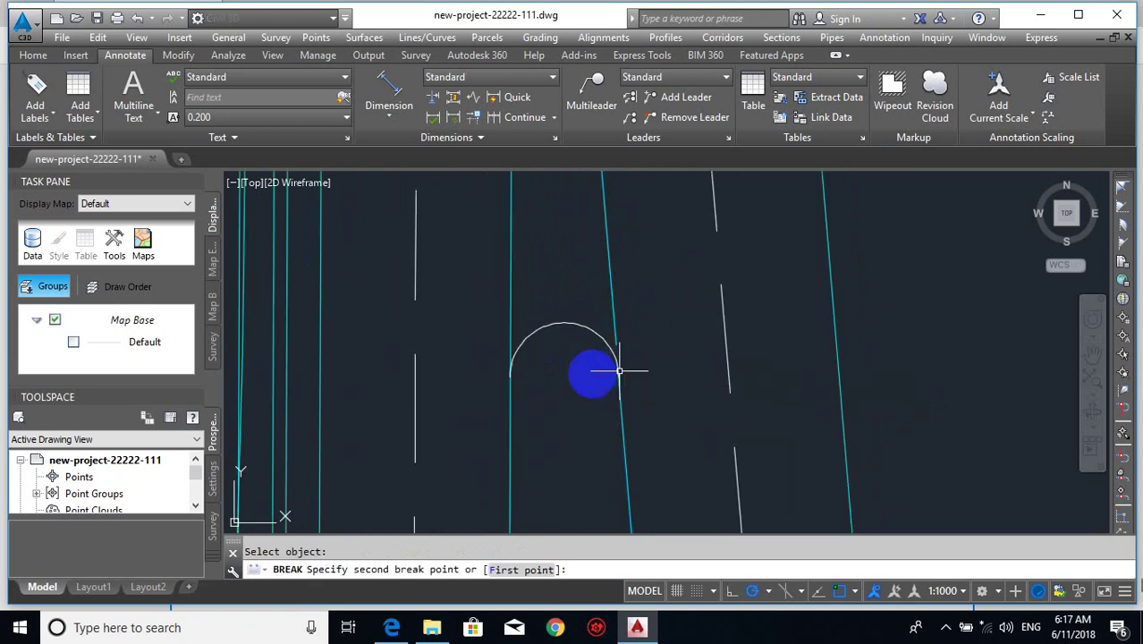
left_click(509, 347)
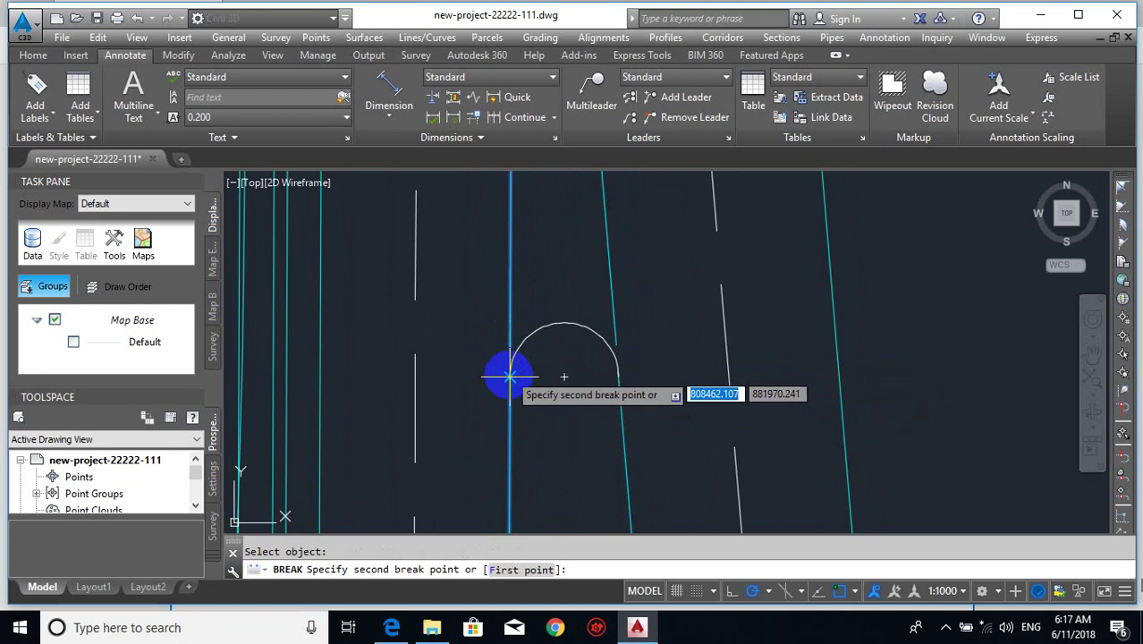
left_click(511, 375)
- Draw a short cross line between the road's two eastern edge lines where the loop's outer edge joins them
scroll(534, 440, "down", 5)
middle_click_drag(542, 349, 560, 431)
scroll(560, 429, "down", 5)
middle_click_drag(563, 374, 555, 466)
middle_click_drag(552, 422, 556, 424)
scroll(541, 280, "up", 2)
scroll(545, 280, "down", 4)
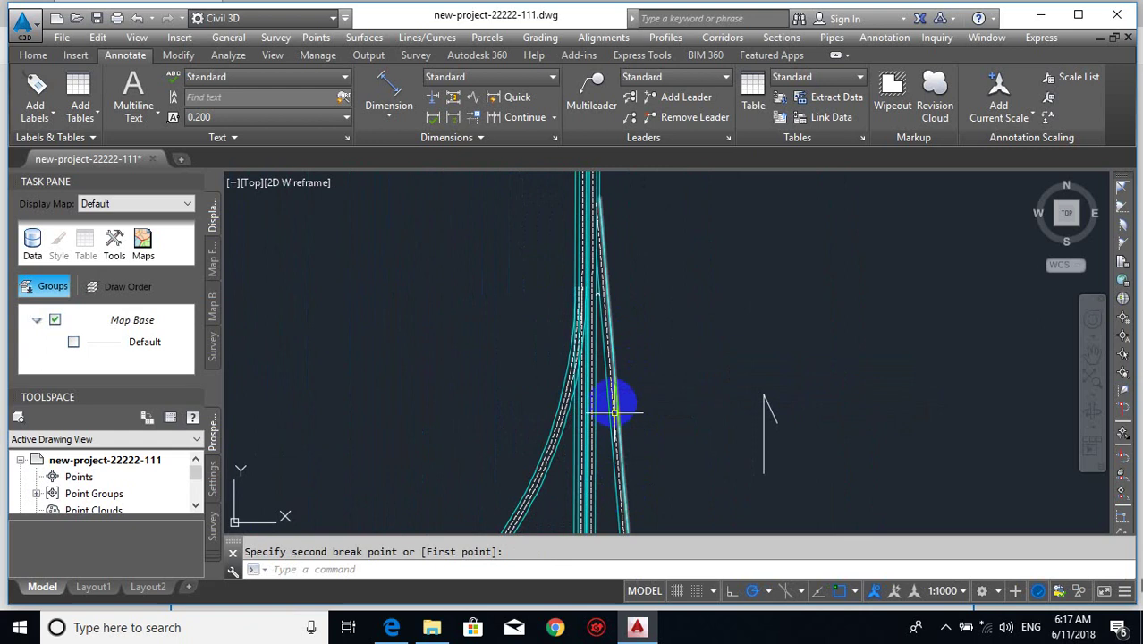
middle_click_drag(613, 308, 615, 491)
scroll(592, 430, "up", 3)
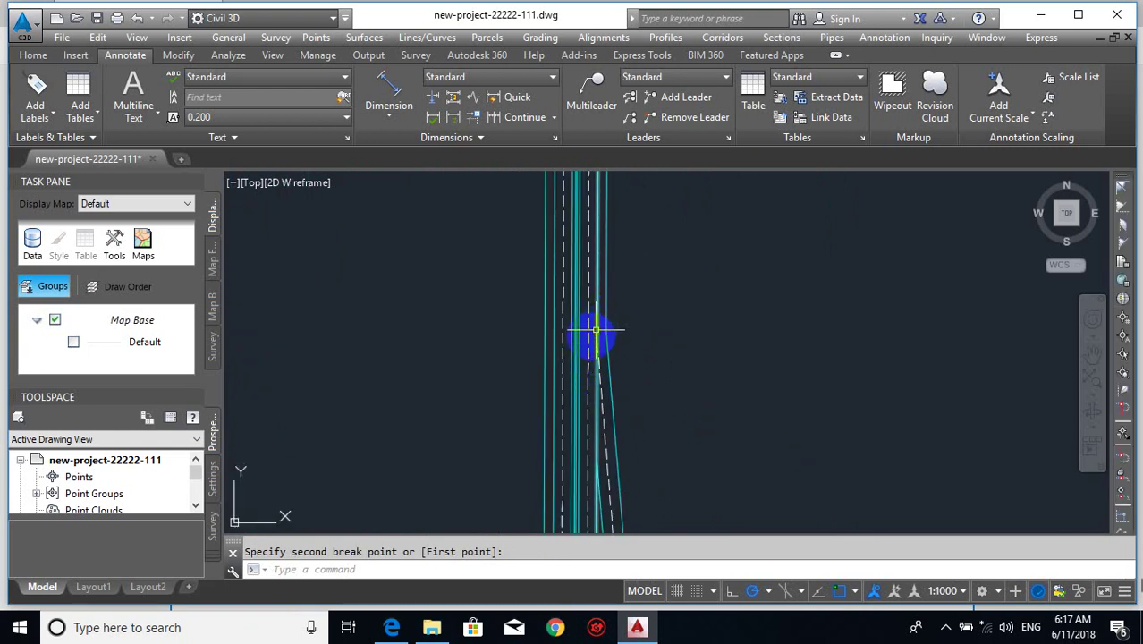
scroll(596, 330, "down", 2)
mouse_move(592, 359)
middle_mouse_down()
mouse_move(602, 479)
mouse_move(618, 403)
middle_mouse_up()
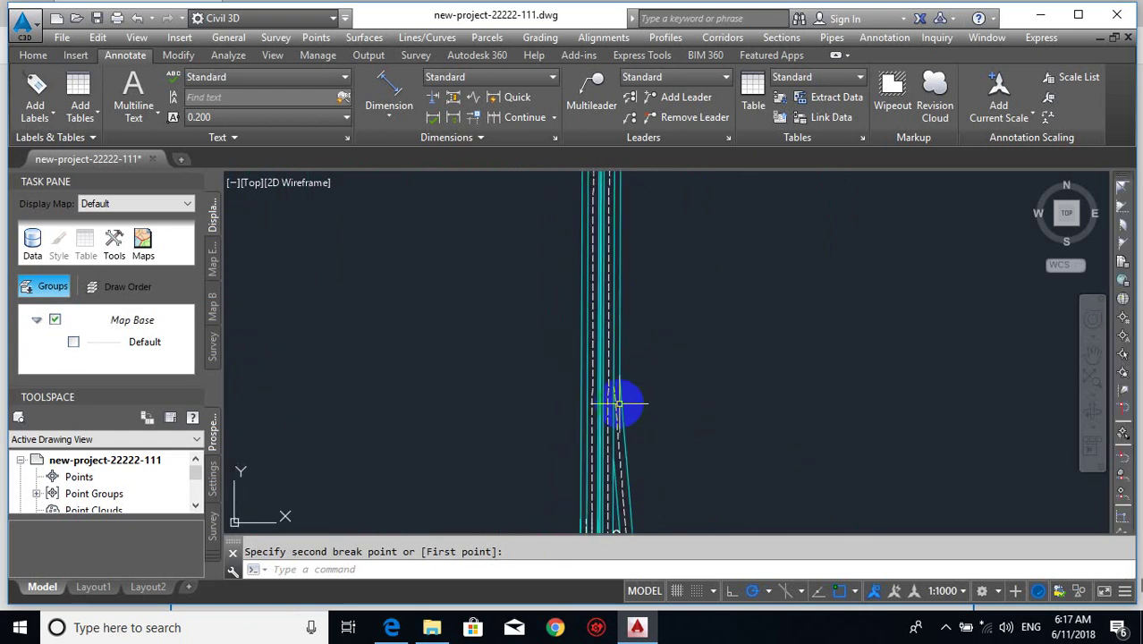
scroll(617, 405, "up", 2)
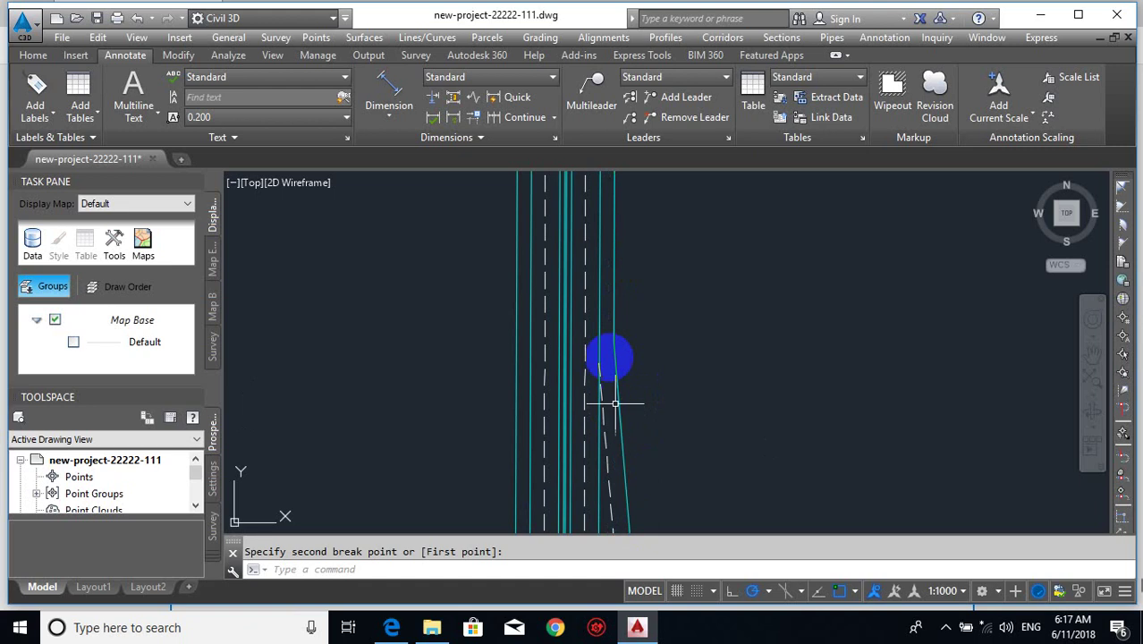
type("l")
key("Return")
left_click(615, 341)
left_click(600, 339)
key("Return")
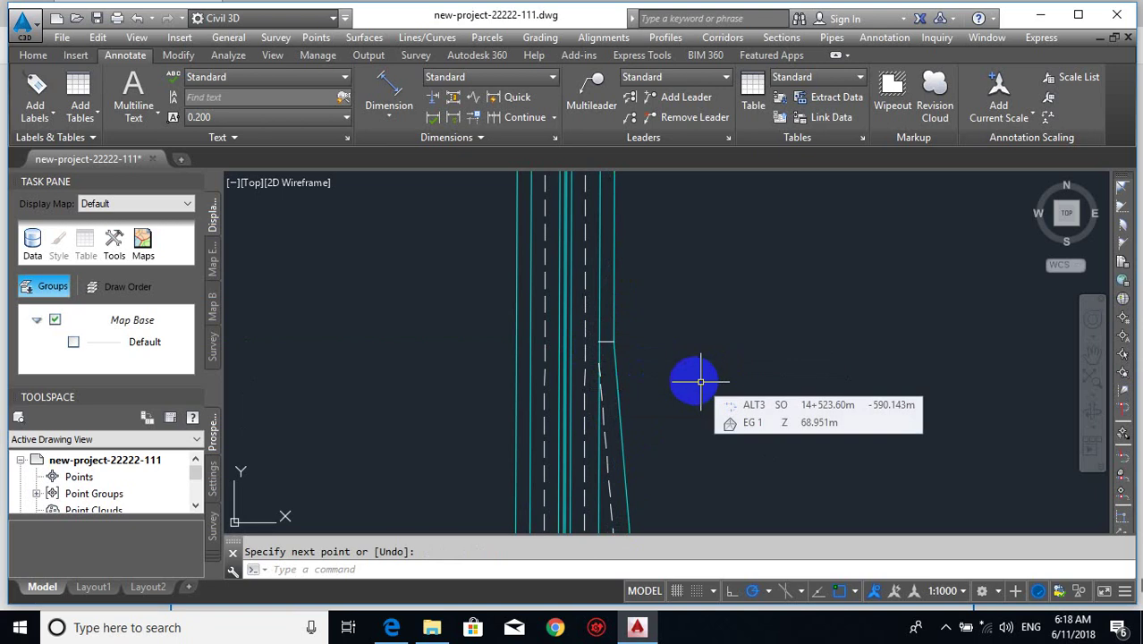
key("Escape")
- Offset the short cross line 150 to the north along the road's eastern edge lines
type("o")
key("Return")
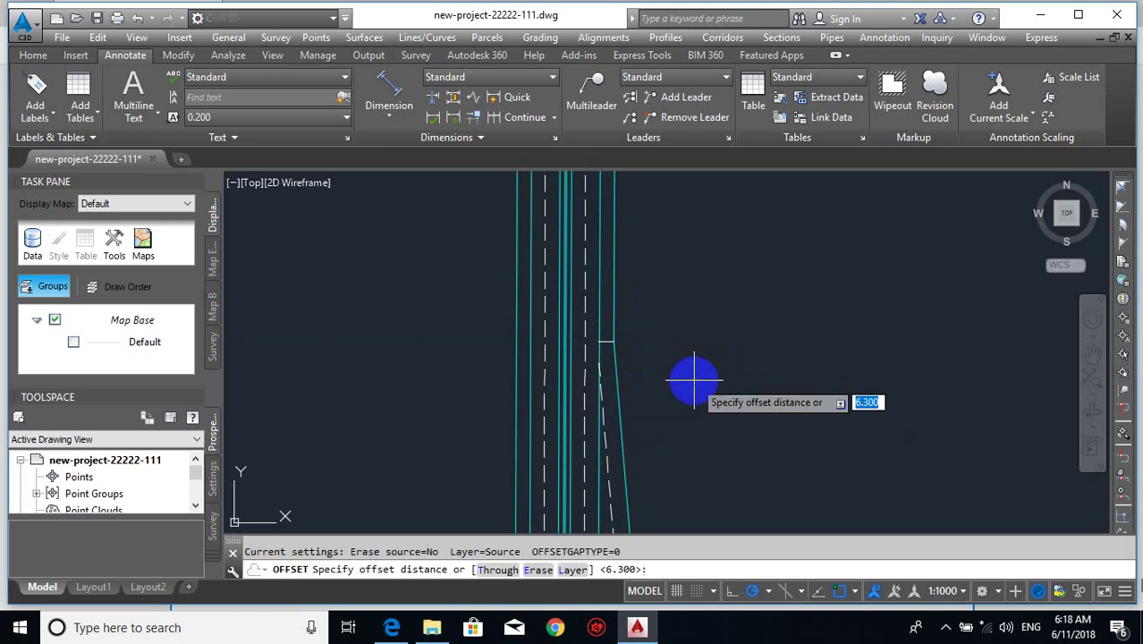
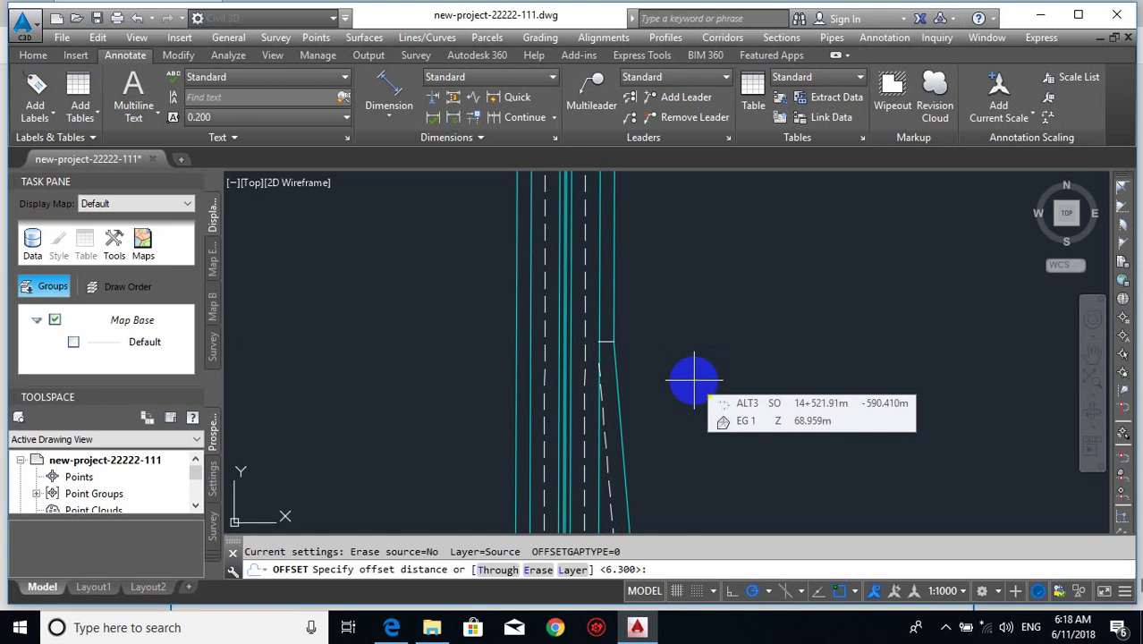
type("1")
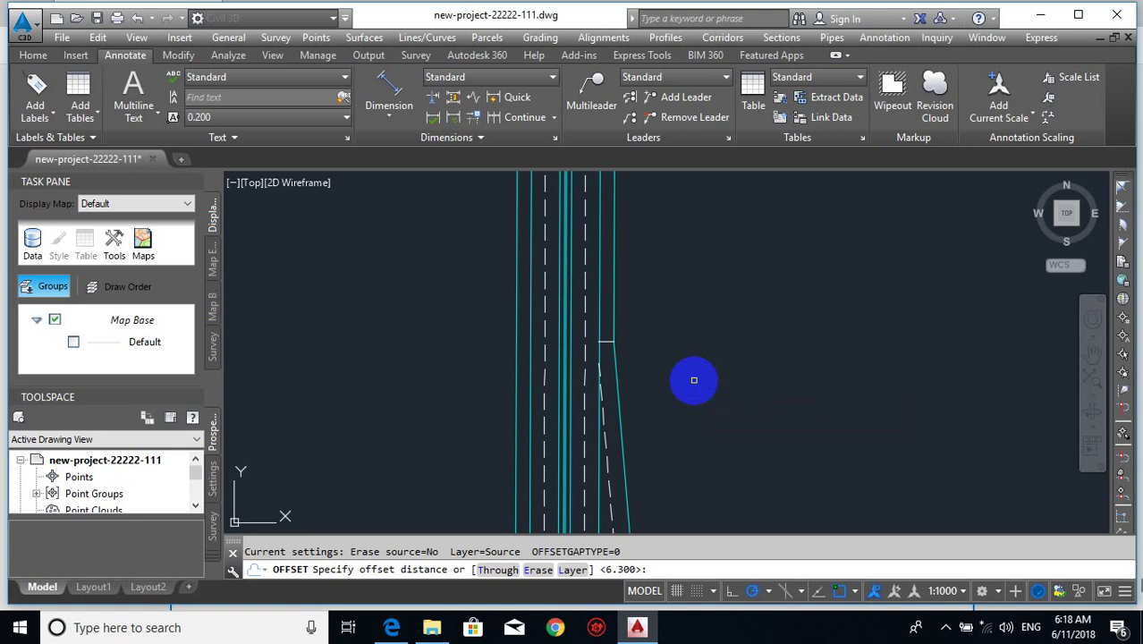
type("50")
key("Return")
left_click(604, 342)
left_click(610, 306)
scroll(610, 305, "down", 5)
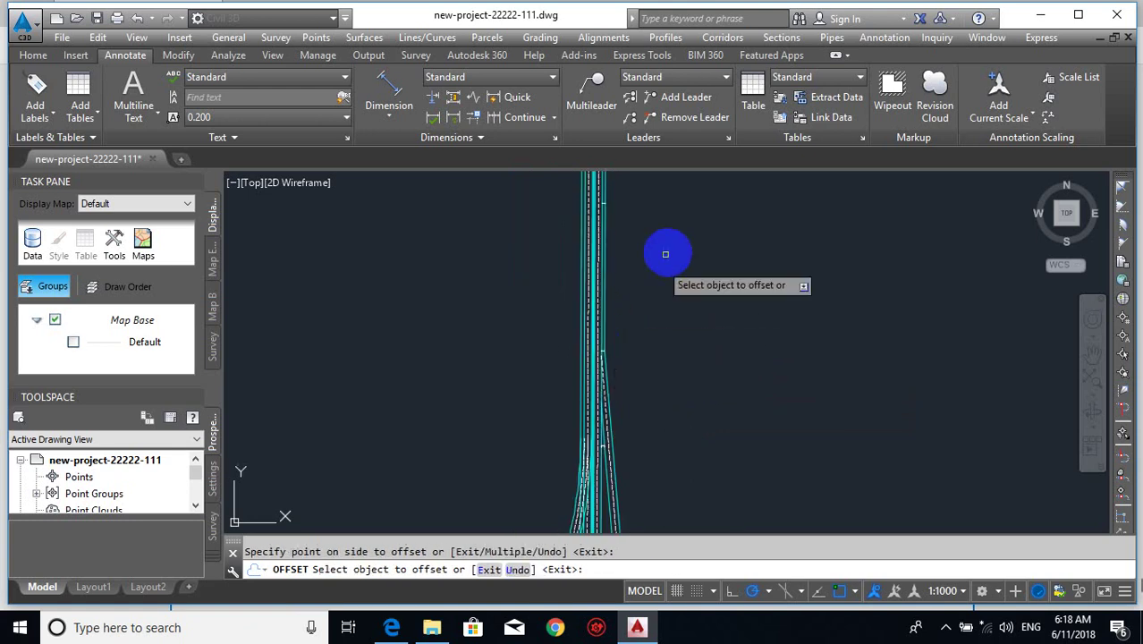
middle_click_drag(614, 220, 601, 309)
scroll(599, 308, "up", 5)
key("Return")
- Offset the new cross line a further 200 to the north
key("Return")
key("Return")
scroll(639, 363, "down", 5)
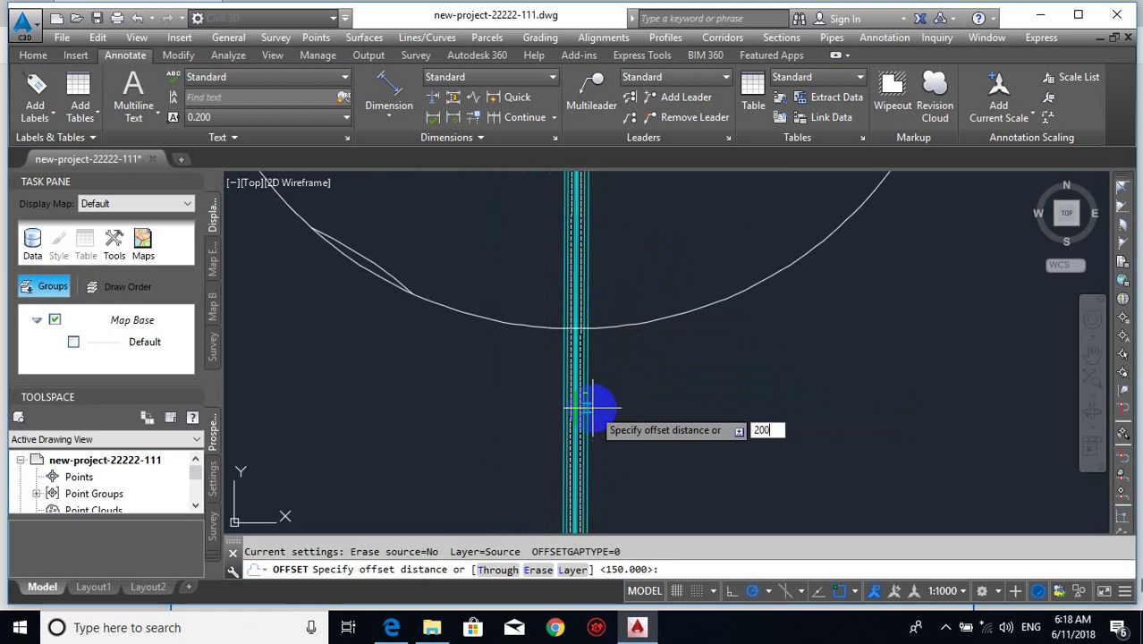
type("200")
key("Return")
scroll(613, 408, "up", 4)
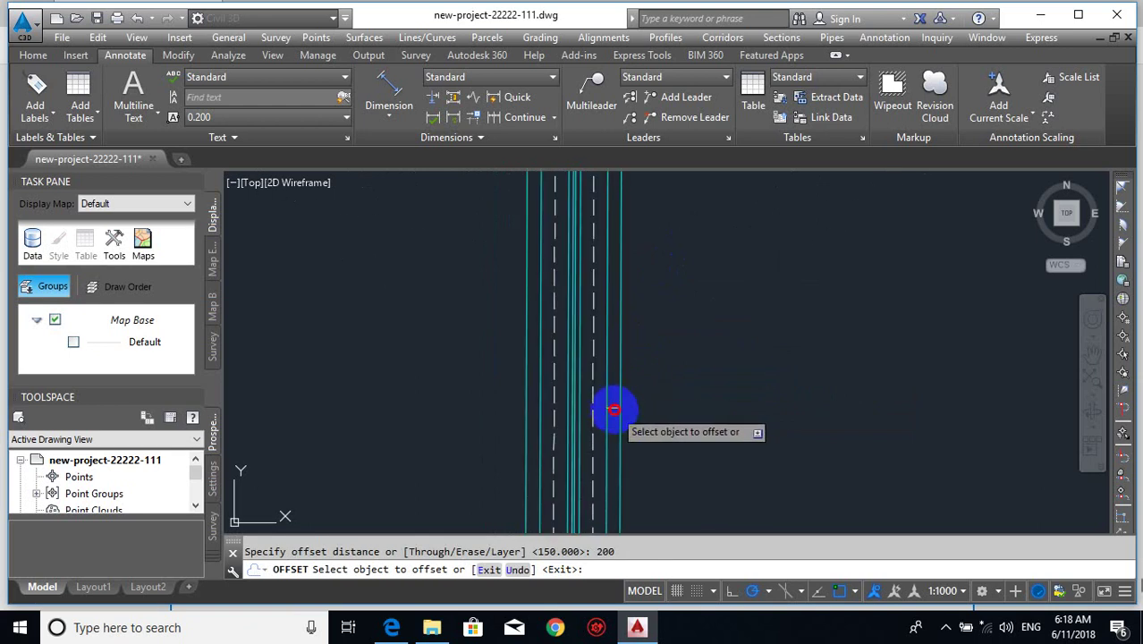
left_click(612, 409)
scroll(630, 376, "down", 4)
key("Escape")
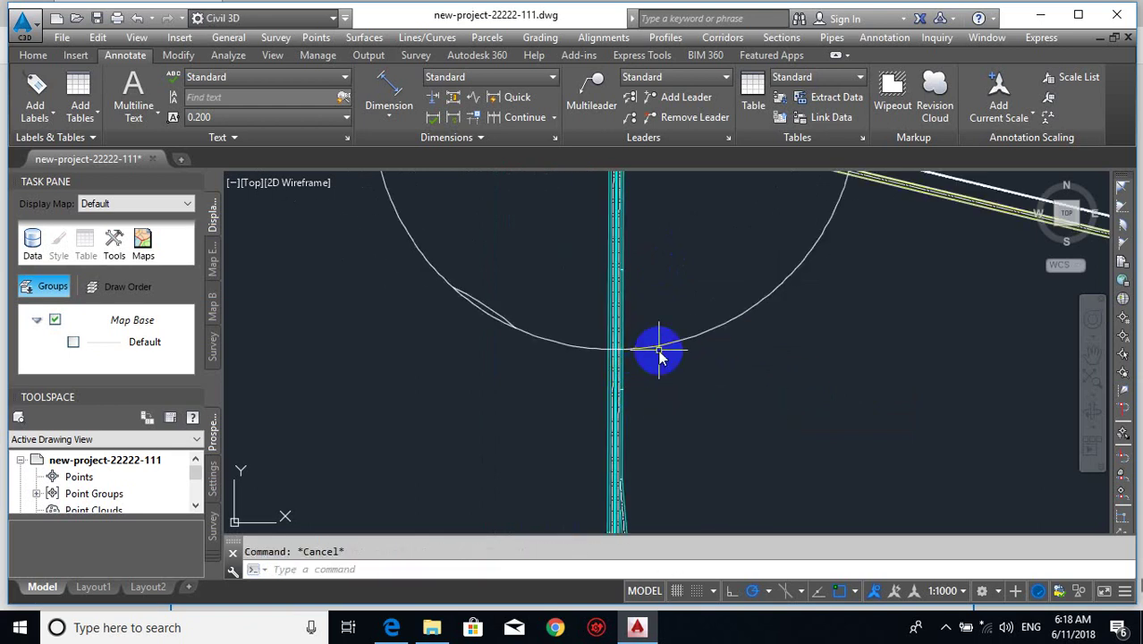
- Erase the large construction arcs that cross the north-south road and the leftover arc pieces west of it
type("e")
key("Return")
left_click(709, 305)
left_click(676, 376)
key("Return")
key("Return")
left_click(510, 280)
left_click(455, 331)
key("Return")
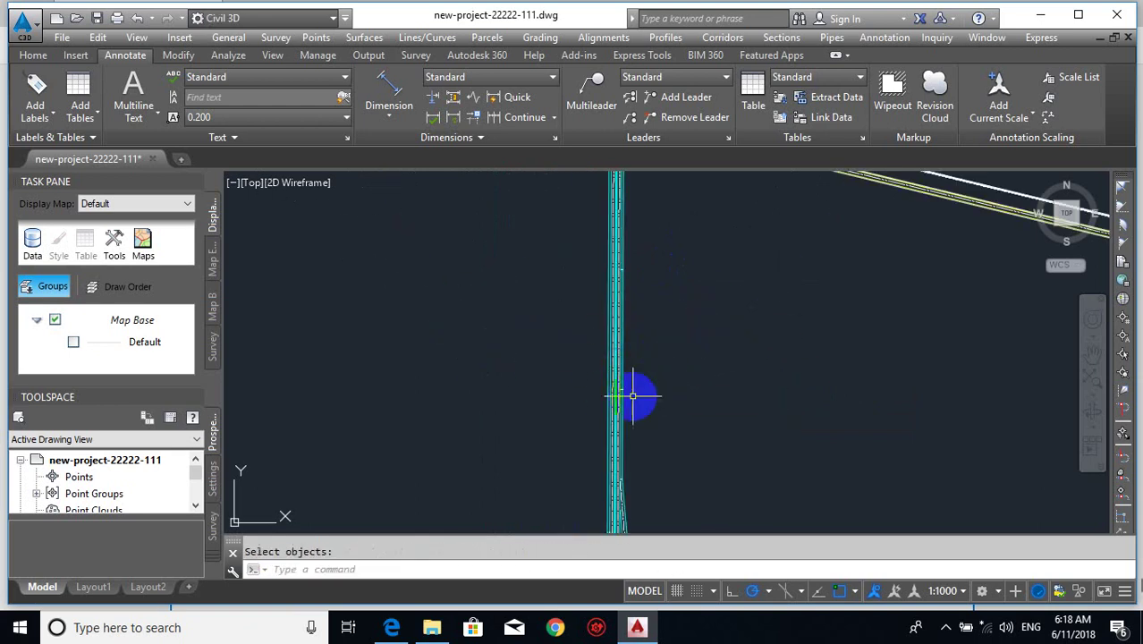
- Draw a taper line from the outer eastern edge at the middle cross line to the inner eastern edge at the northernmost one
key("Return")
scroll(634, 392, "up", 5)
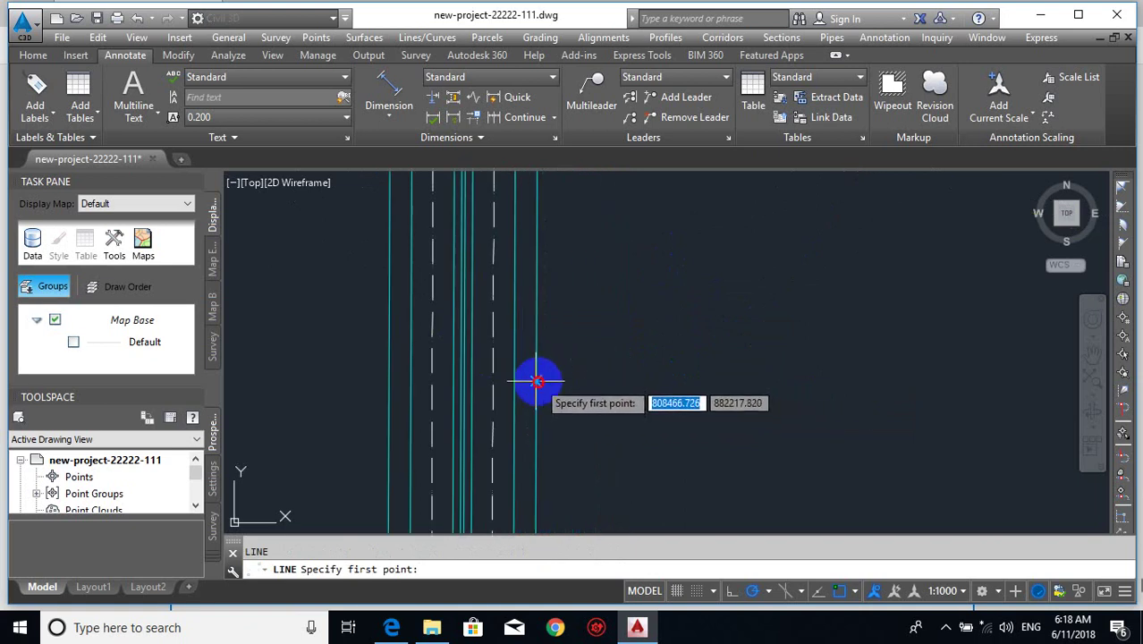
left_click(537, 380)
scroll(590, 488, "down", 3)
scroll(587, 322, "up", 7)
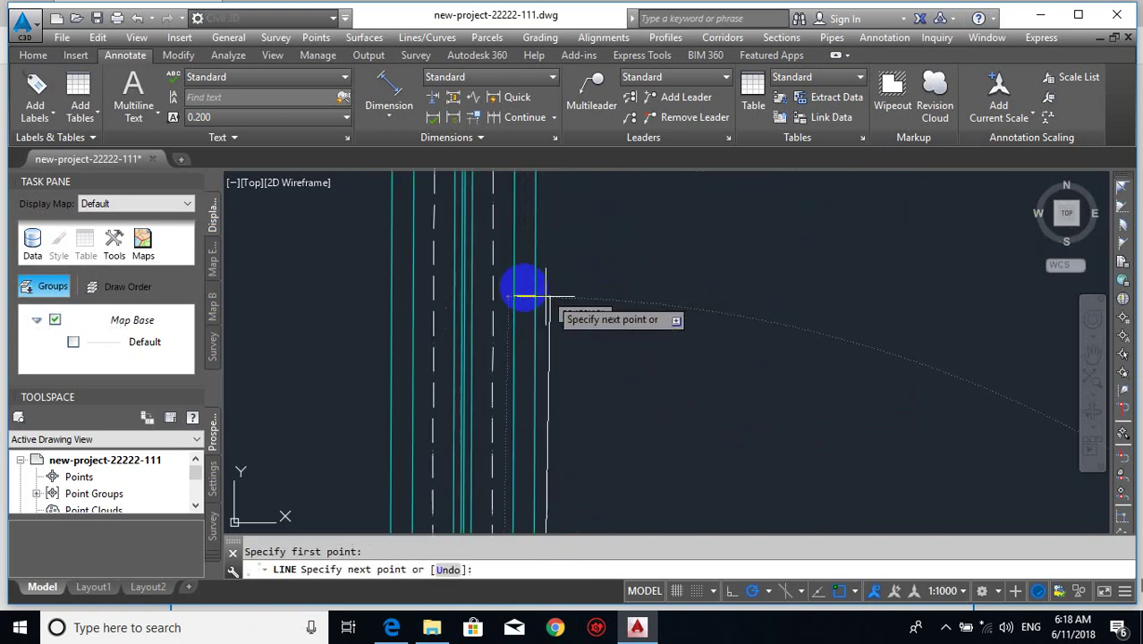
key("Escape")
scroll(581, 268, "down", 5)
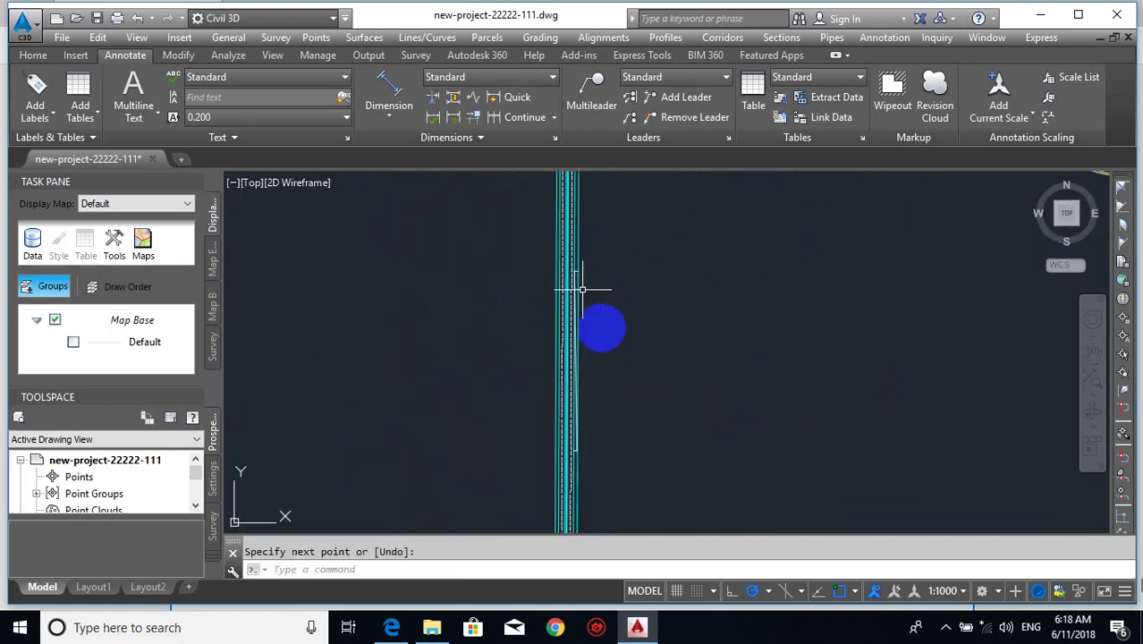
- Trim the outermost eastern edge line alongside the taper, south of the northernmost cross line
type("tr")
key("Return")
key("Return")
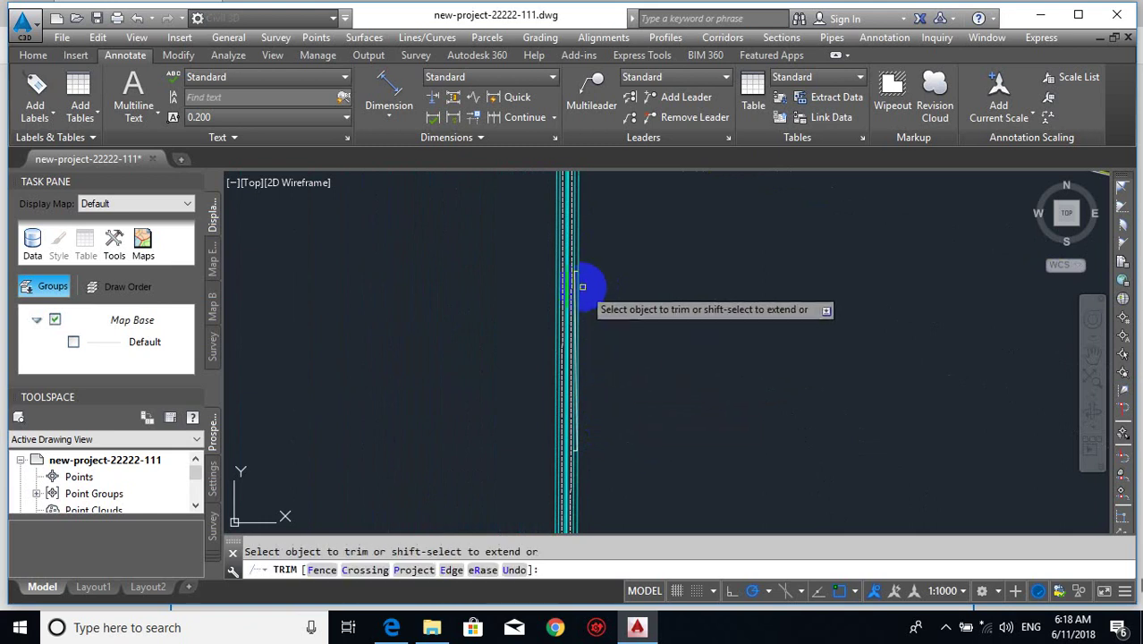
scroll(581, 286, "up", 3)
key("Escape")
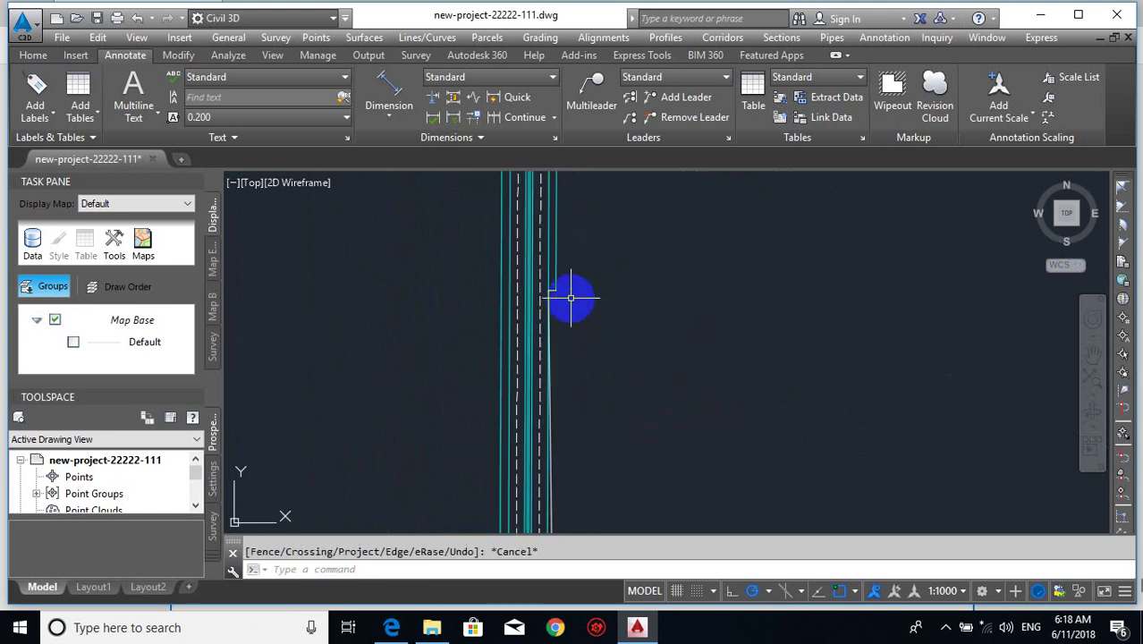
- Erase the northernmost cross line and the outermost eastern edge line north of it
type("e")
key("Return")
left_click(588, 259)
left_click(561, 298)
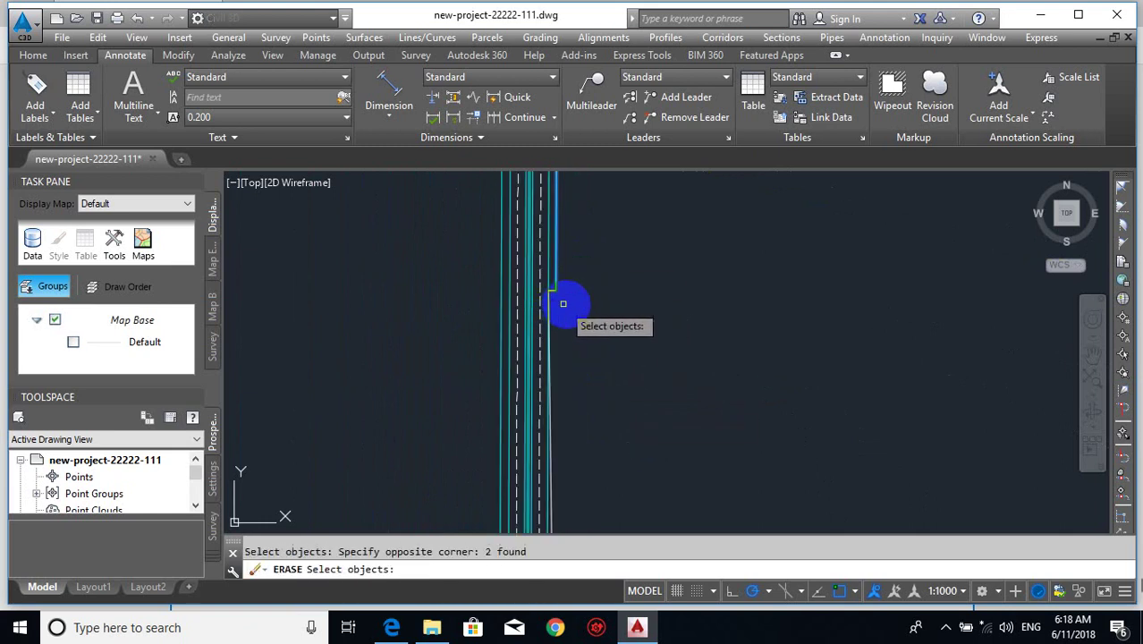
key("Return")
- Break the road's inner eastern edge line at the northern end of the taper line
scroll(554, 313, "up", 2)
type("B")
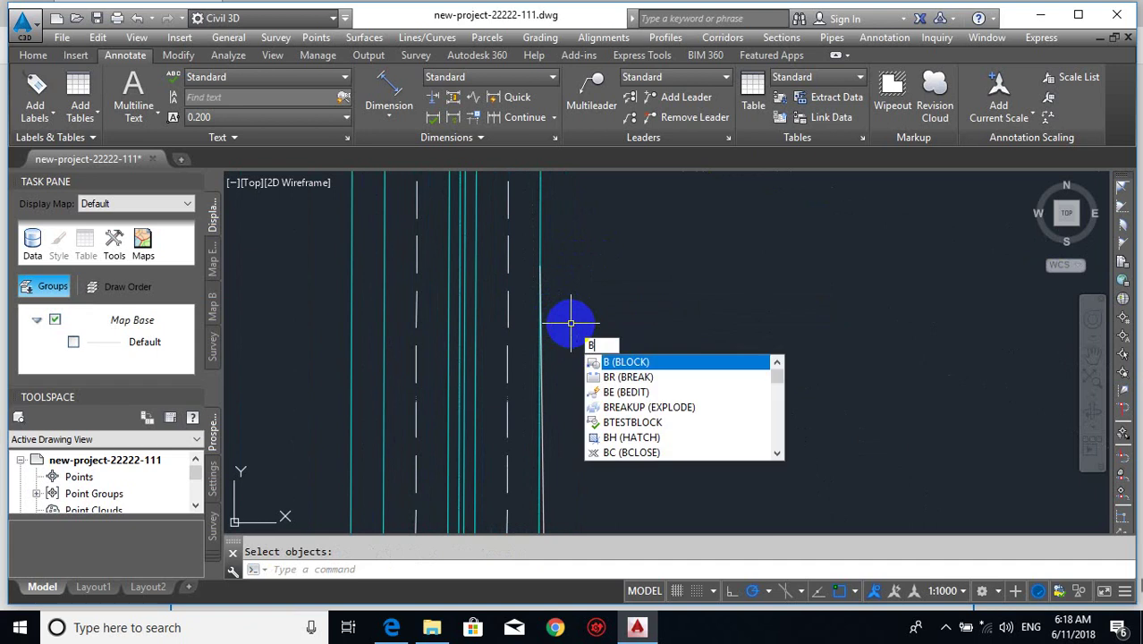
key("Return")
scroll(537, 360, "up", 2)
left_click(531, 360)
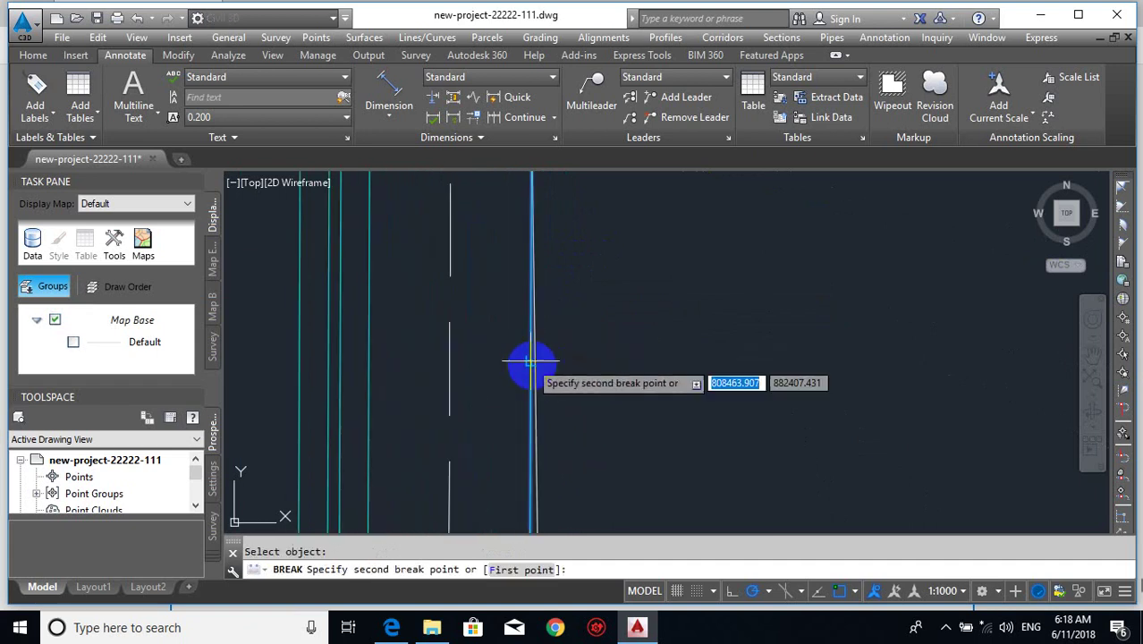
scroll(528, 340, "down", 2)
left_click(533, 268)
scroll(561, 257, "down", 10)
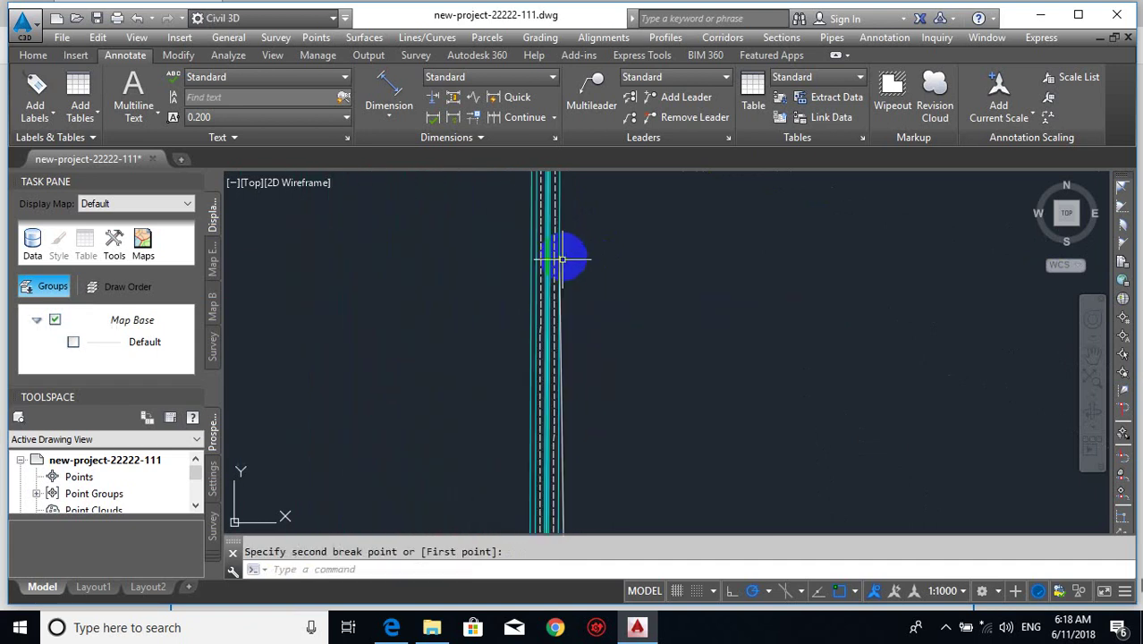
- Start matching properties from the existing road lines near the northern merge
scroll(584, 426, "up", 4)
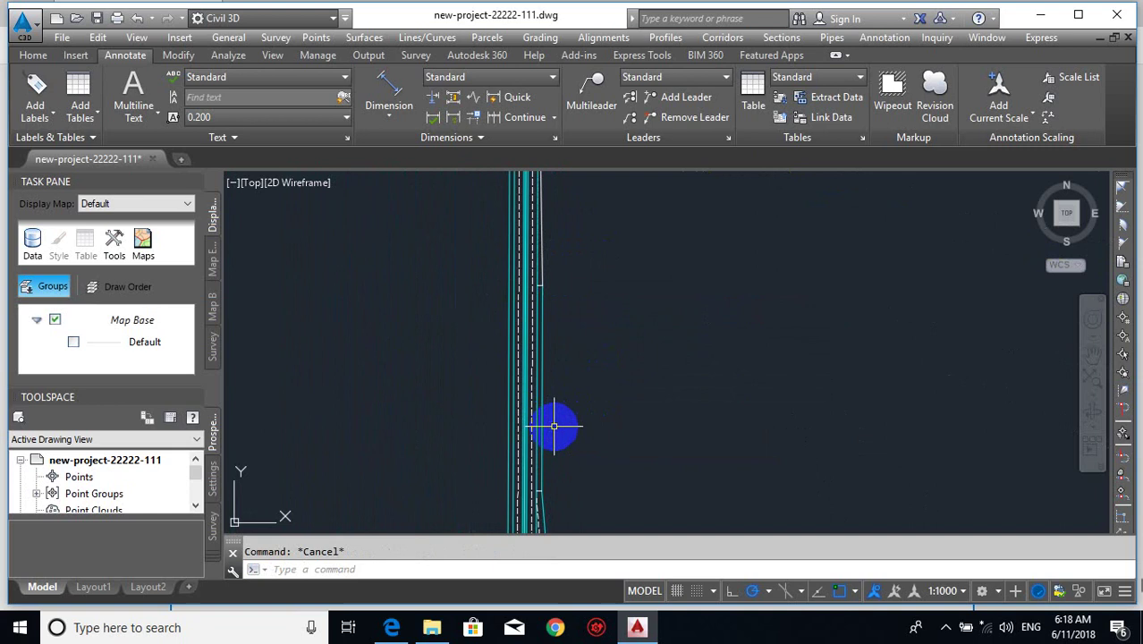
type("MA")
key("Return")
scroll(564, 438, "up", 3)
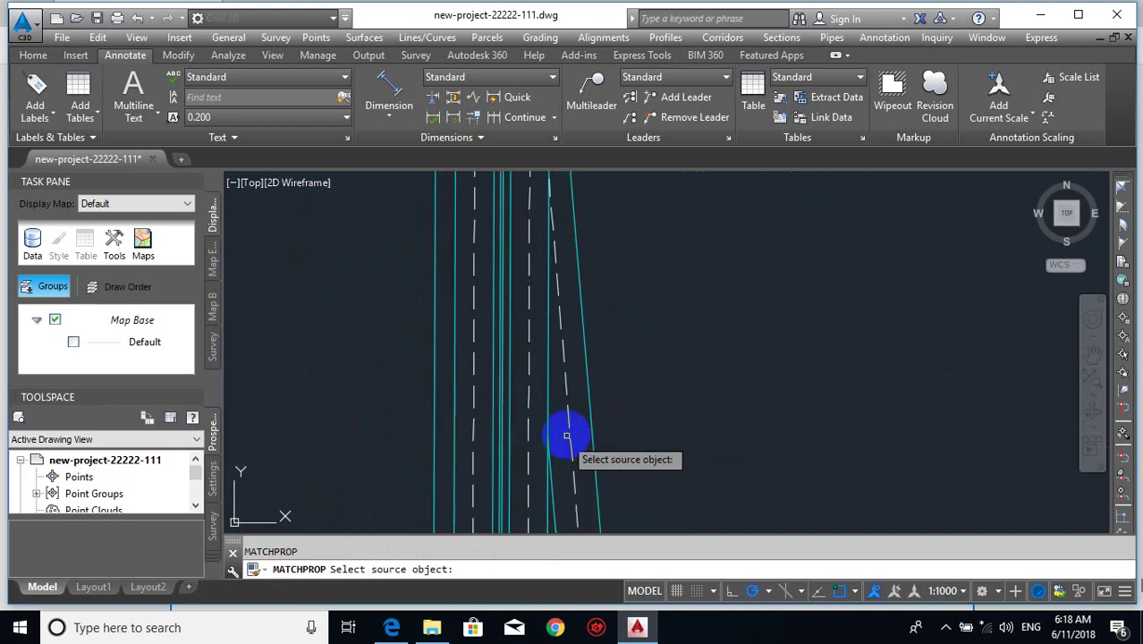
- Match the dashed lane line's properties onto the adjacent solid cyan lines beside the diverging lane
left_click(569, 427)
left_click(561, 413)
left_click(537, 456)
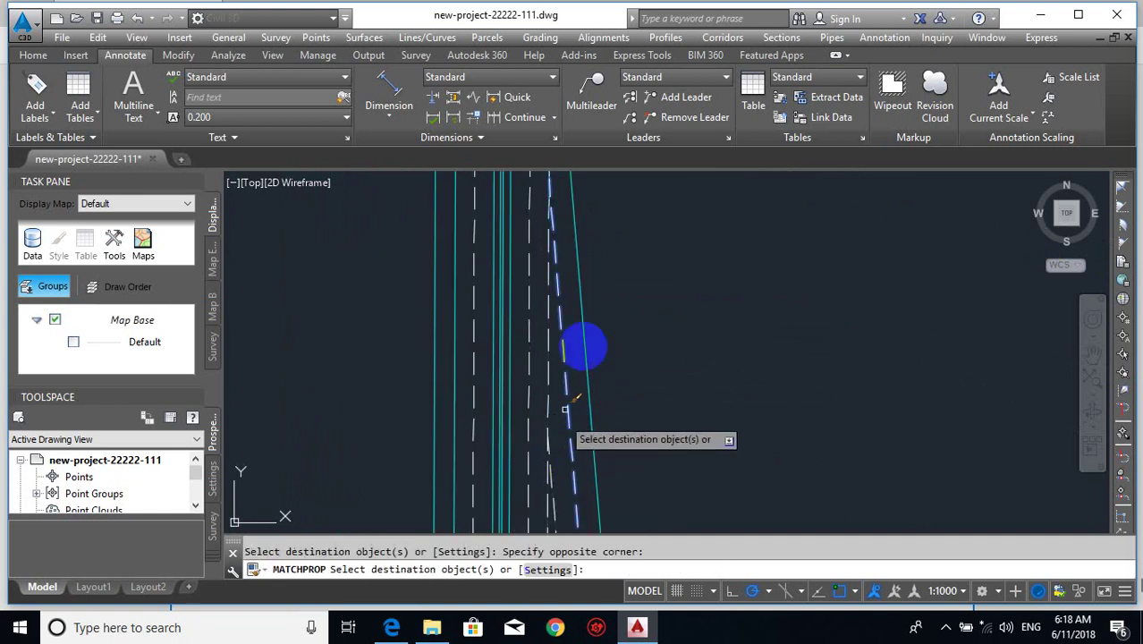
key("Escape")
- Erase the short cross line between the dashed lane line and the outer edge where the taper begins
scroll(629, 281, "down", 4)
mouse_move(607, 244)
middle_mouse_down()
mouse_move(582, 335)
mouse_move(554, 379)
middle_mouse_up()
scroll(545, 371, "up", 4)
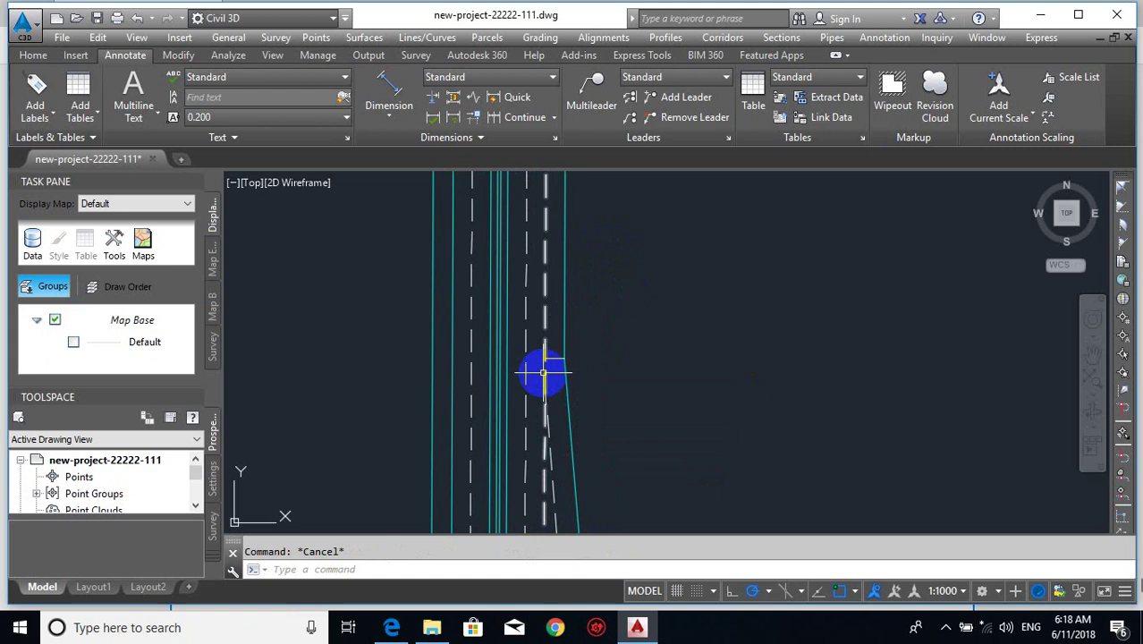
type("E")
key("Return")
scroll(538, 360, "up", 2)
left_click(524, 391)
left_click(654, 324)
key("Return")
scroll(601, 426, "down", 3)
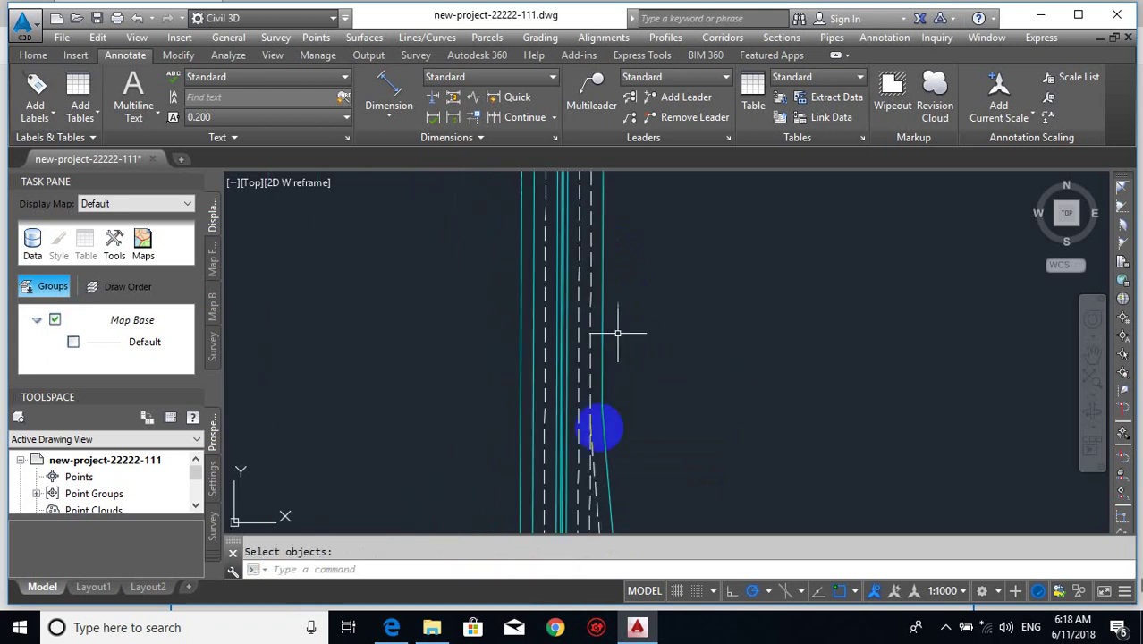
- Erase the other short cross line farther up the road, at the end of the outer dashed lane line
scroll(590, 429, "down", 3)
scroll(597, 323, "up", 8)
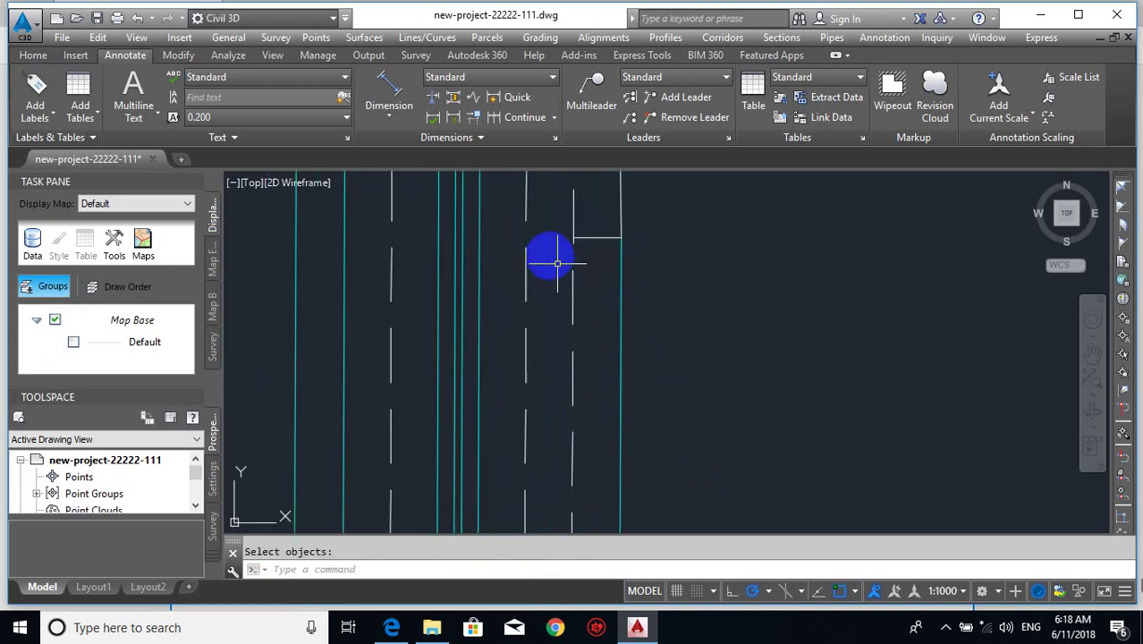
left_click(559, 242)
left_click(683, 217)
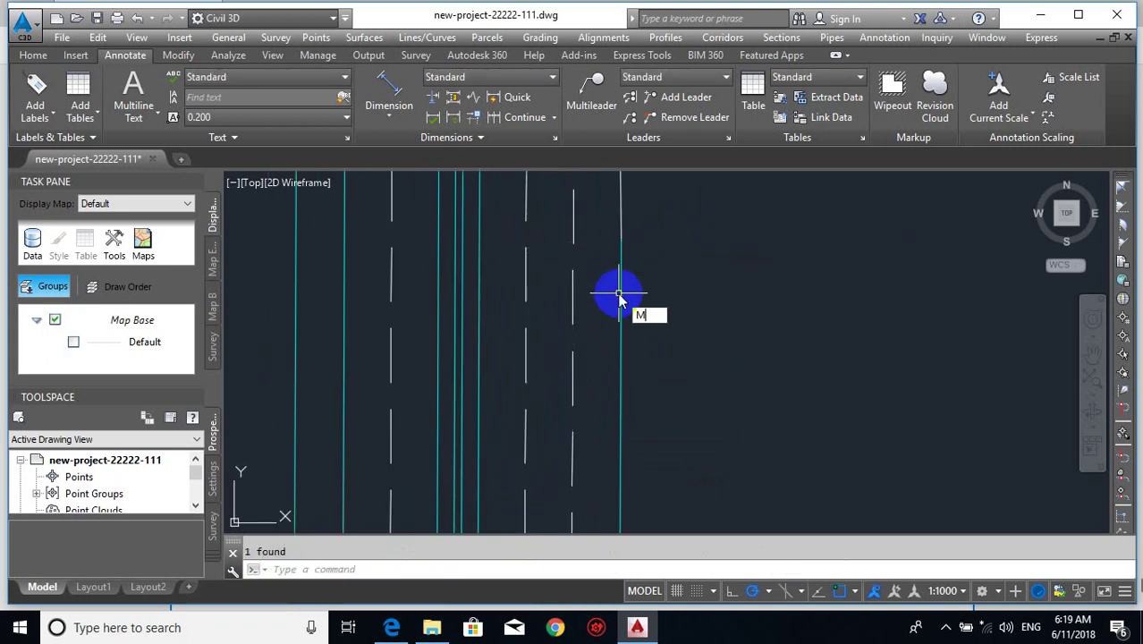
- Match the cyan outer edge line's properties onto the white edge segment directly above it
key("Return")
left_click(625, 243)
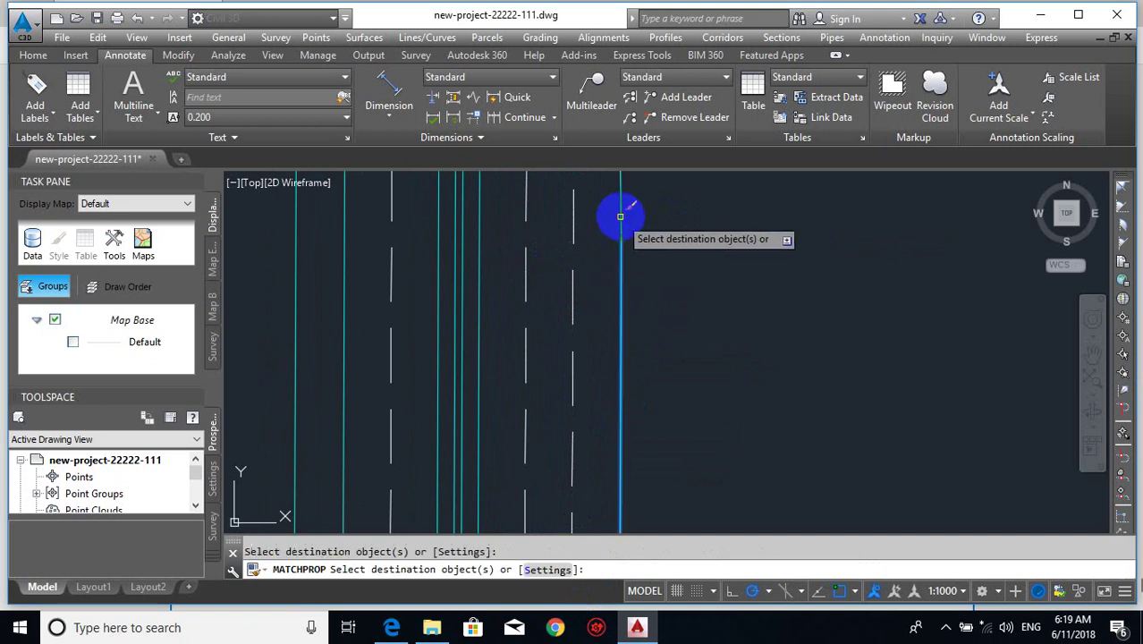
key("Escape")
- Draw a tangent-tangent-radius circle touching the tapered outer edge and the straight outer edge above it
scroll(637, 324, "down", 5)
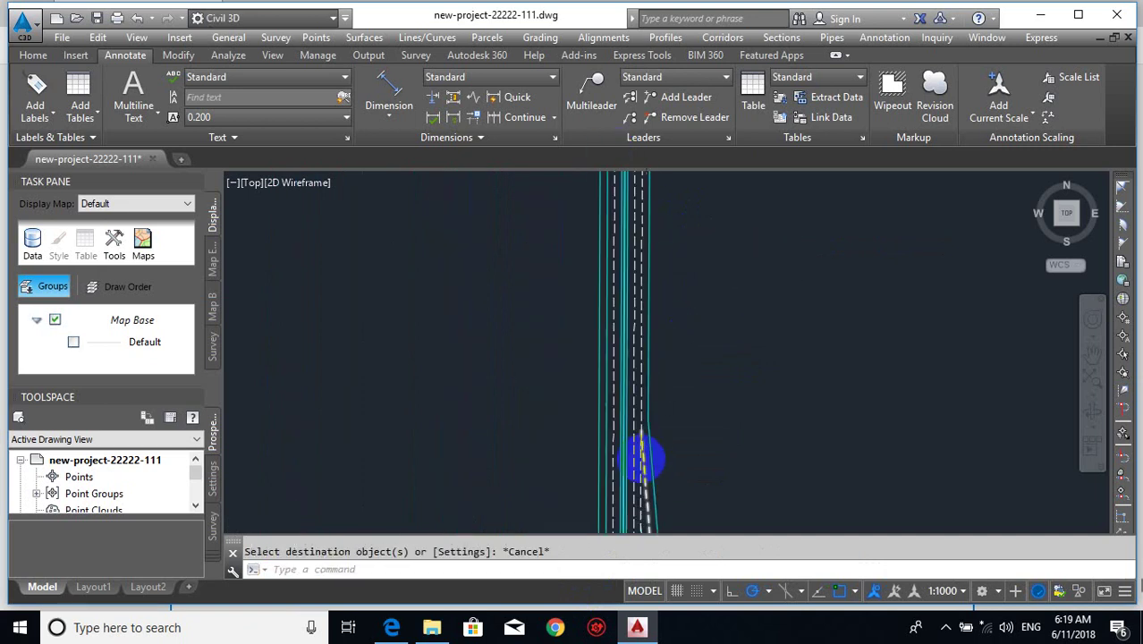
scroll(663, 375, "up", 5)
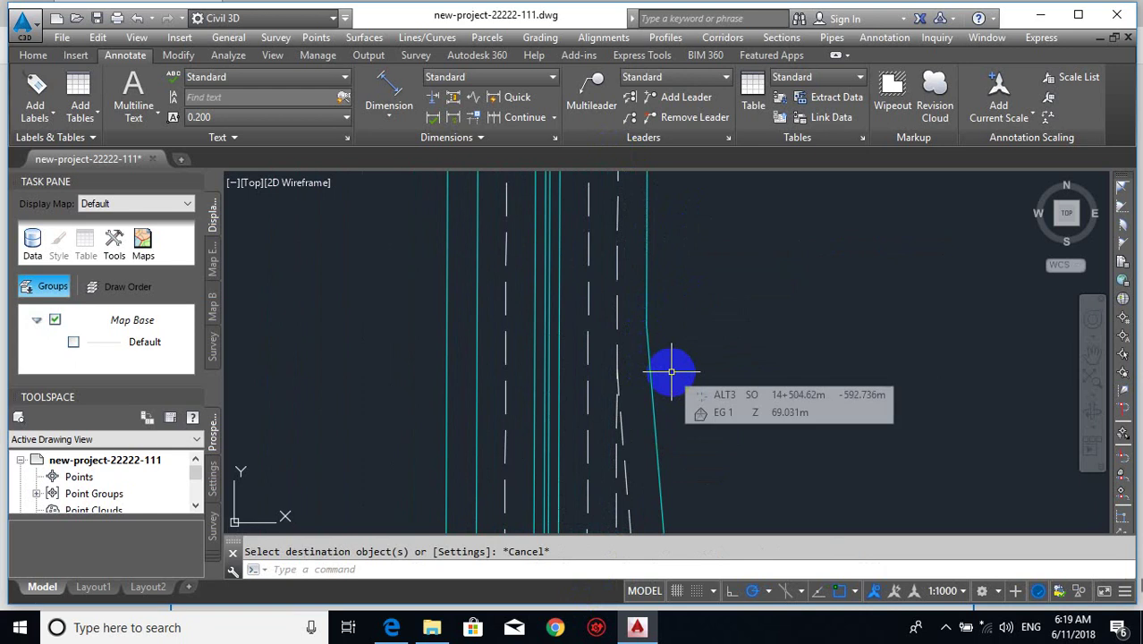
type("c")
key("Return")
type("t")
key("Return")
left_click(651, 439)
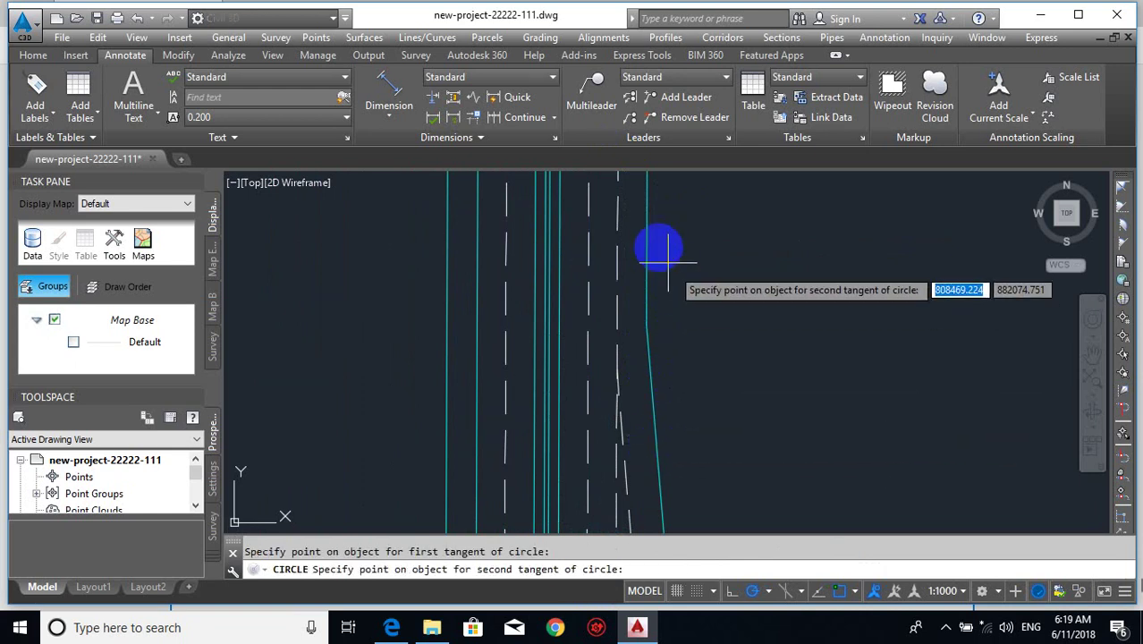
left_click(643, 235)
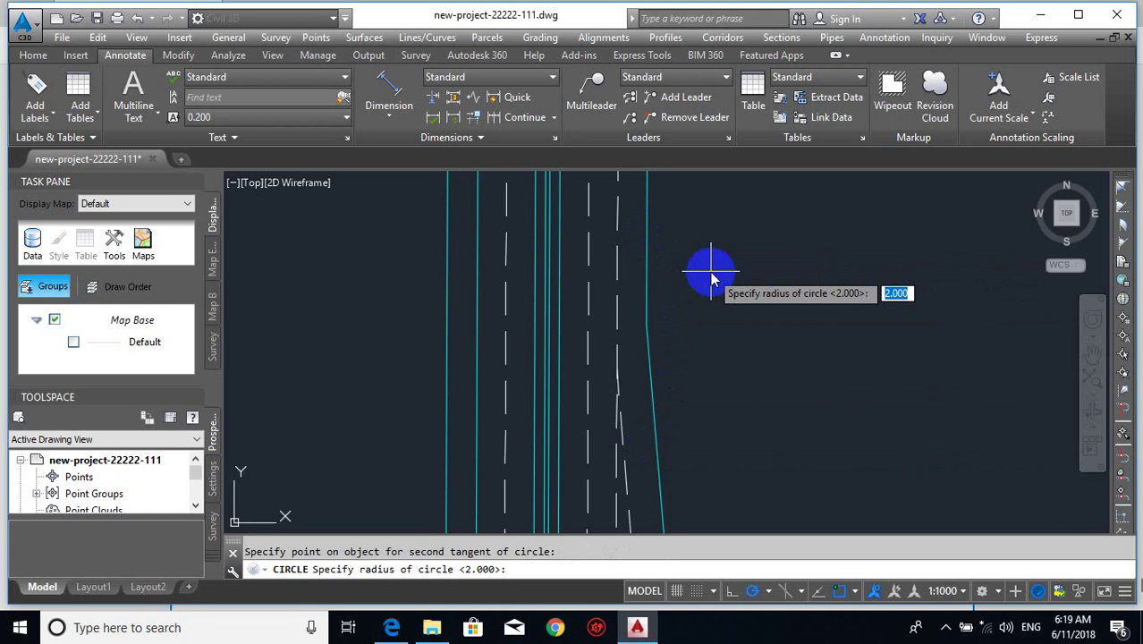
key("Return")
key("Escape")
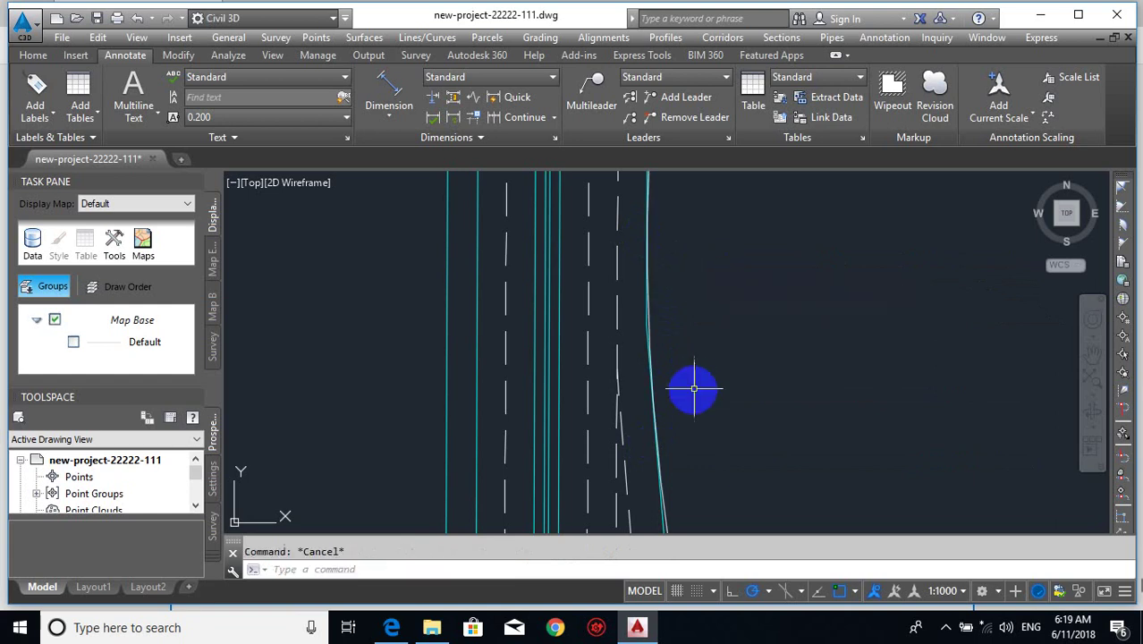
scroll(652, 310, "up", 2)
scroll(640, 315, "down", 3)
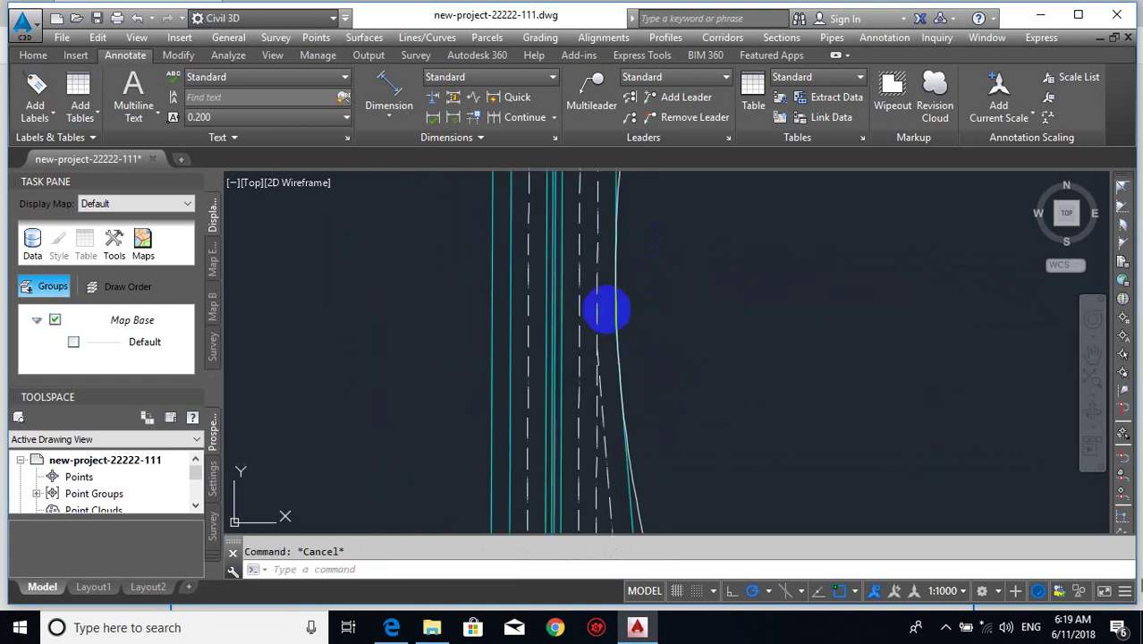
type("TR")
key("Return")
key("Return")
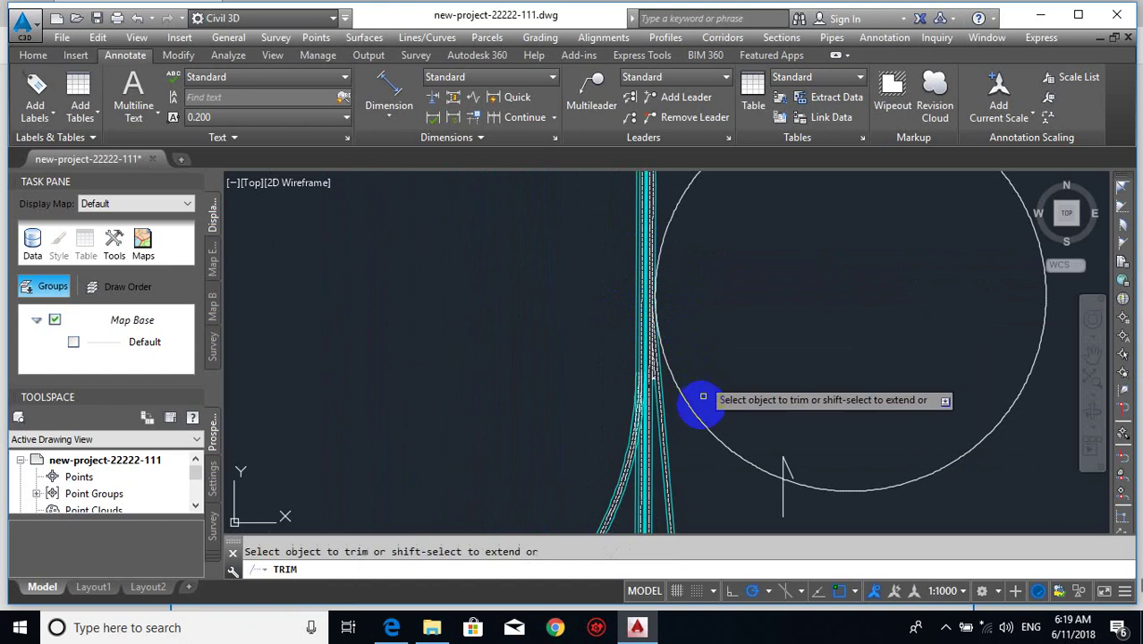
key("Escape")
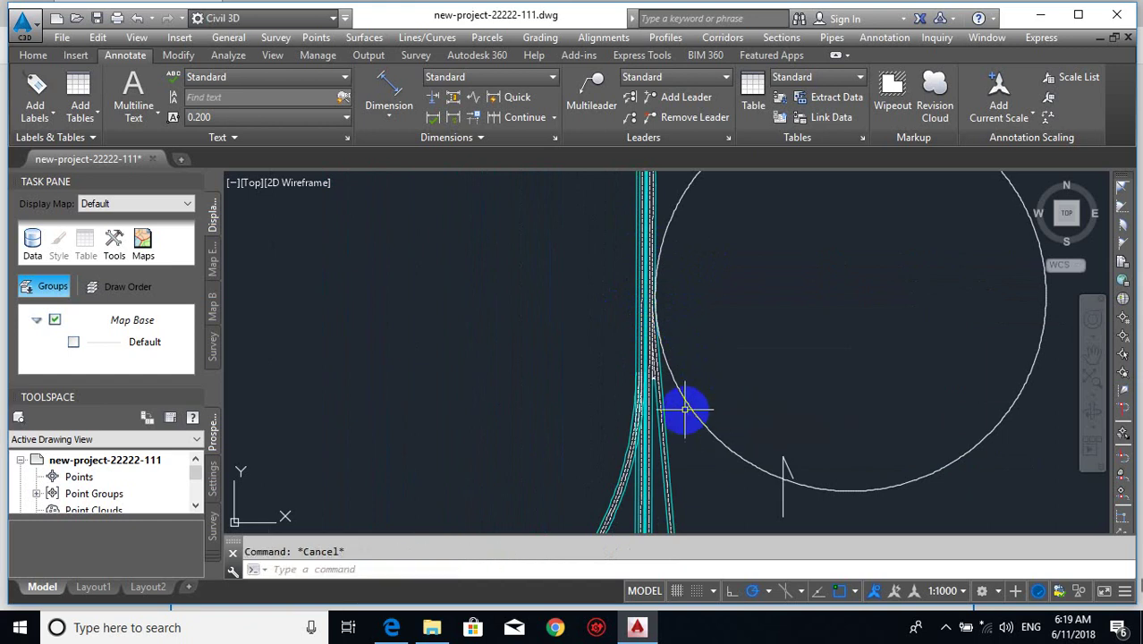
- Break two gaps in the circle below its contact with the tapered edge, freeing the lower end of the tangent arc
type("BR")
key("Return")
left_click(682, 390)
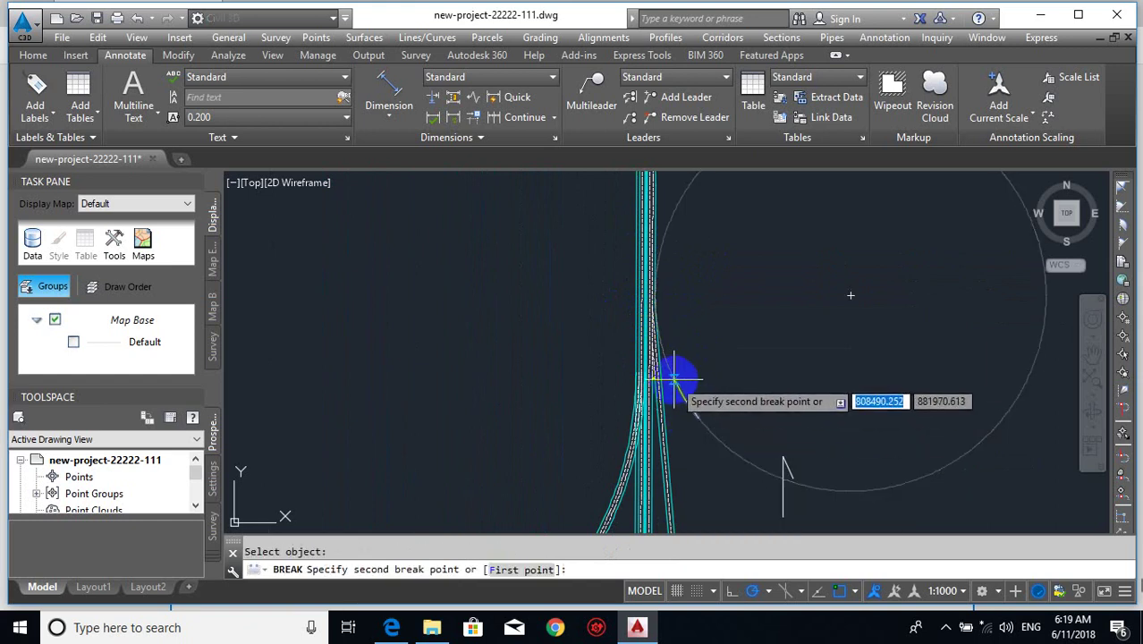
left_click(740, 458)
key("Return")
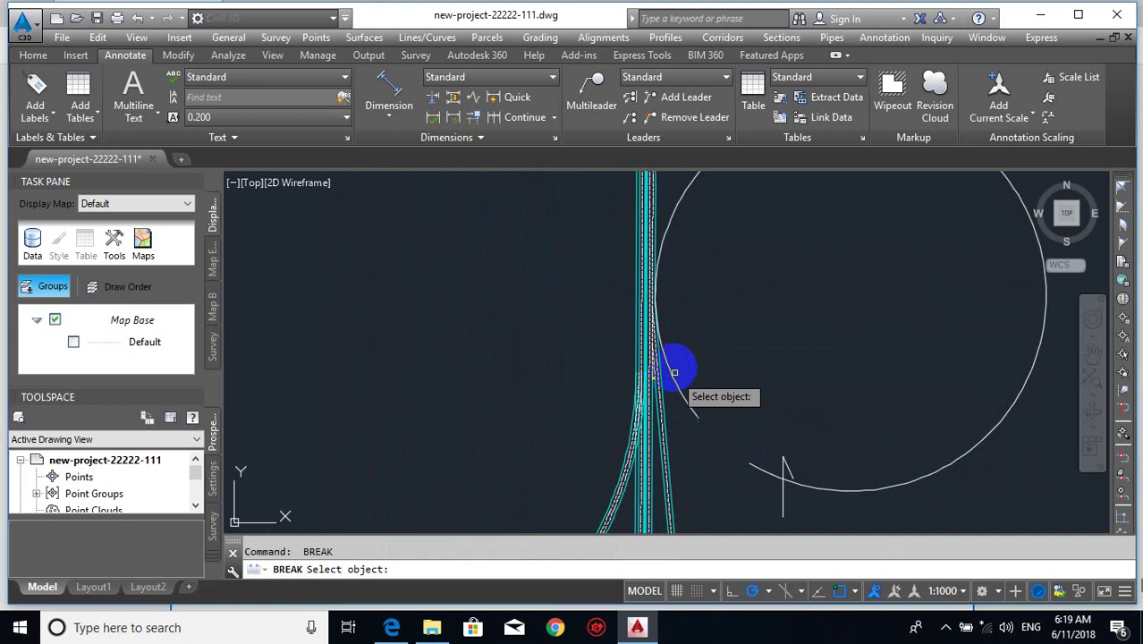
scroll(666, 342, "up", 2)
left_click(647, 332)
left_click(684, 433)
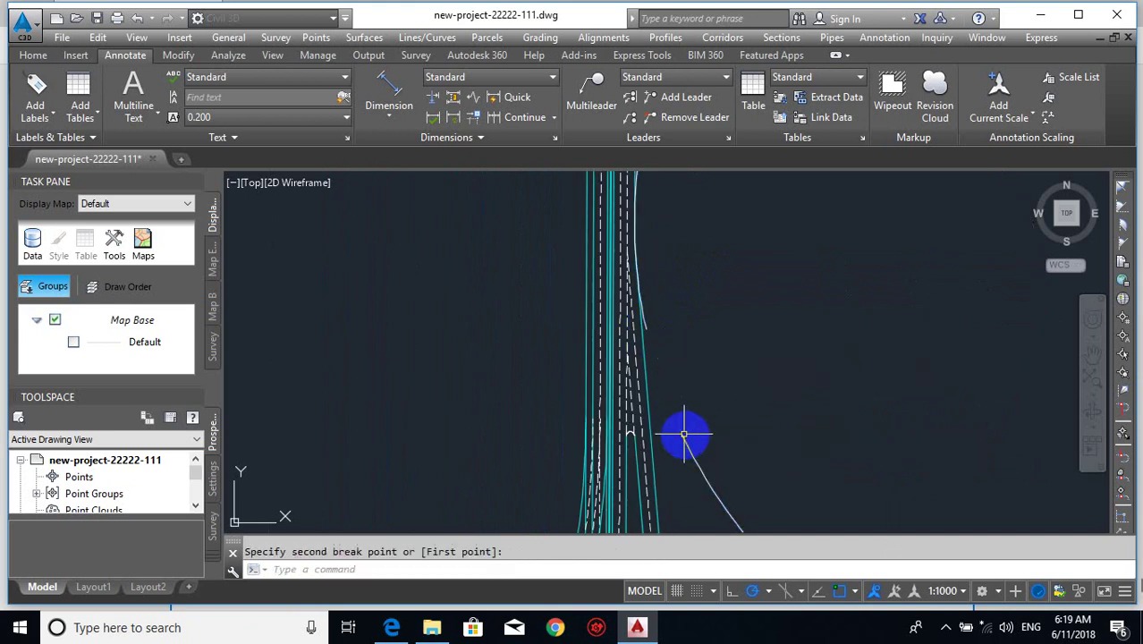
- Break the circle above its contact with the straight outer edge, freeing the upper end of the tangent arc
scroll(683, 434, "down", 2)
scroll(664, 270, "up", 4)
key("Return")
left_click(655, 234)
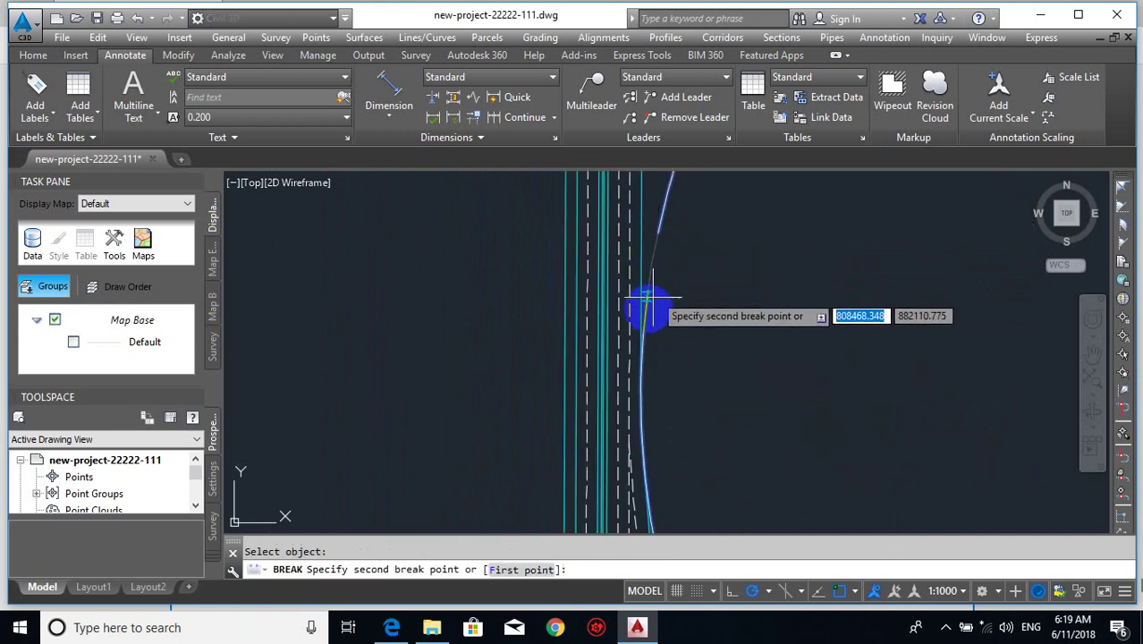
scroll(638, 339, "up", 2)
left_click(616, 460)
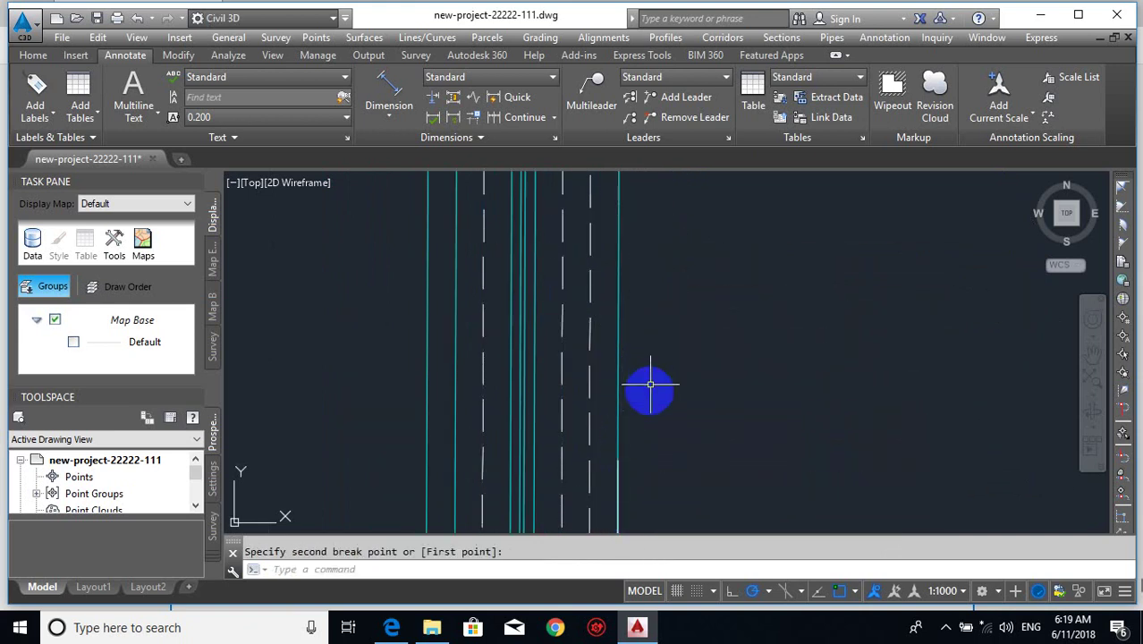
- Erase the large remainder of the circle and the short leftover arc, keeping the arc along the road edge
scroll(670, 358, "down", 3)
type("e")
key("Return")
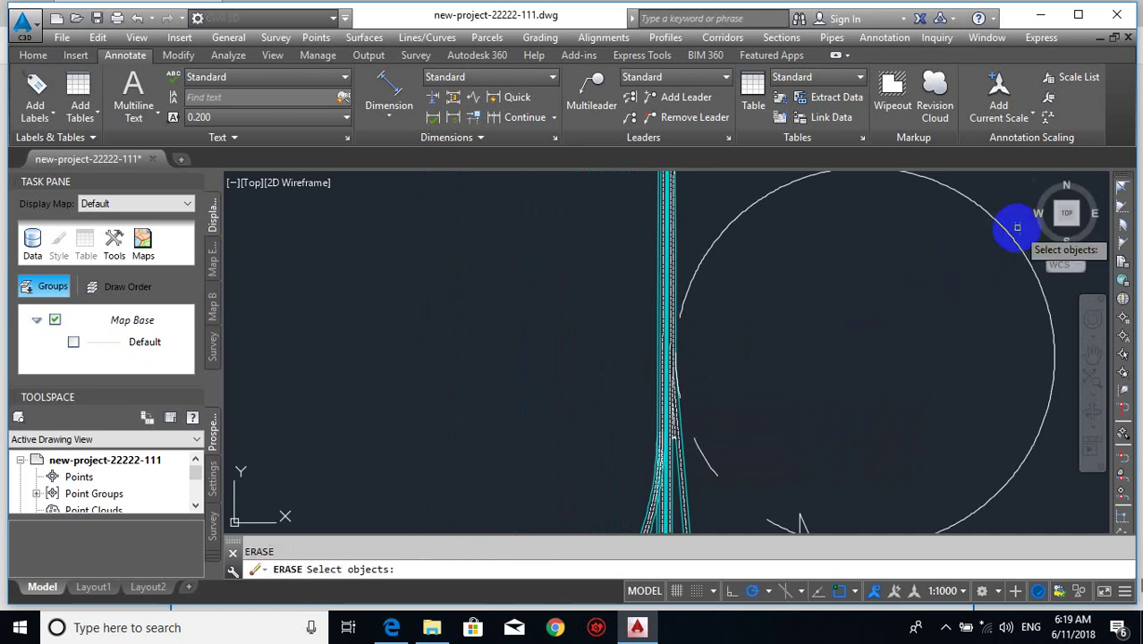
left_click(1019, 227)
left_click(970, 242)
key("Return")
scroll(742, 464, "up", 2)
type("e")
key("Return")
left_click(699, 431)
left_click(618, 481)
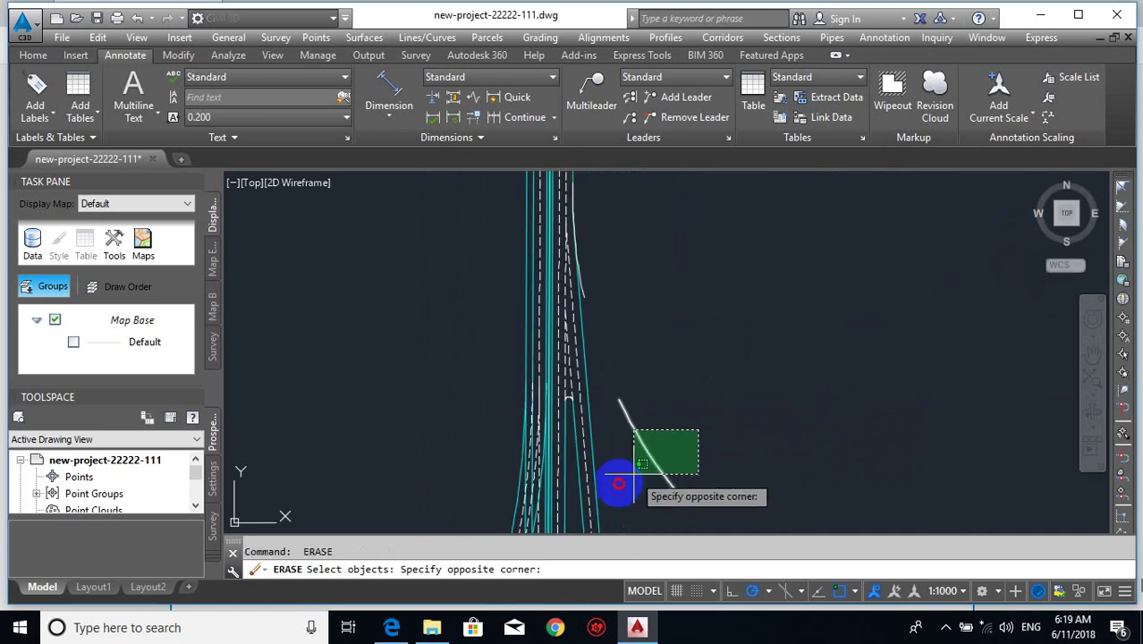
key("Return")
- Stretch the lower end of the tangent arc onto the tapered outer edge
scroll(565, 259, "up", 3)
left_click(639, 390)
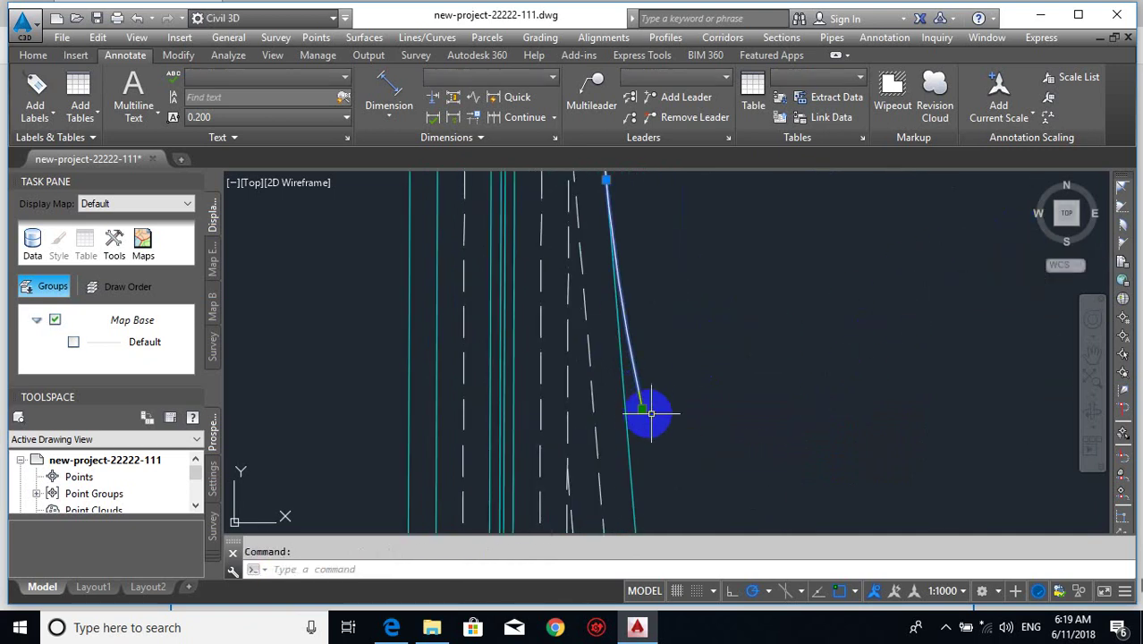
left_click(642, 409)
scroll(612, 269, "up", 4)
scroll(623, 403, "down", 4)
scroll(626, 295, "up", 5)
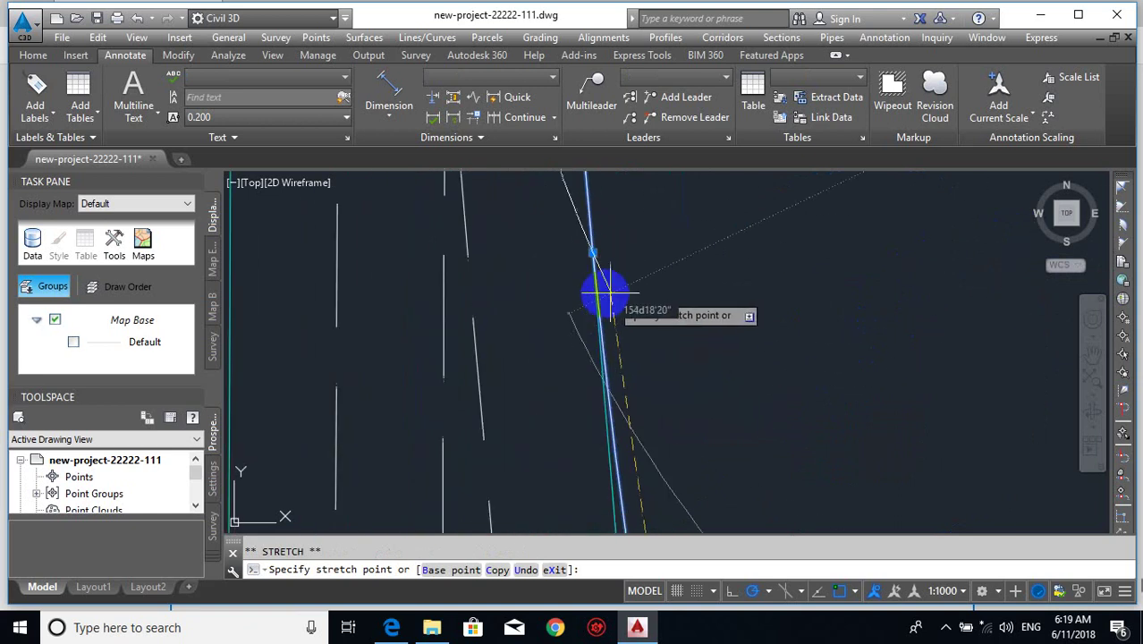
left_click(570, 246)
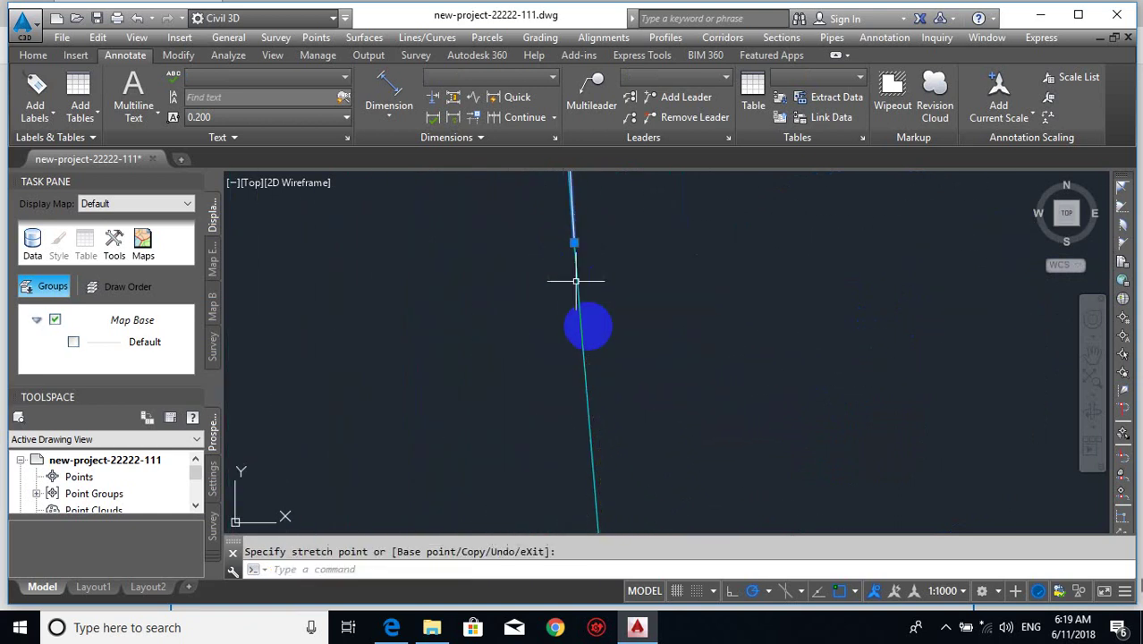
- Stretch the upper end of the tangent arc onto the straight outer edge
scroll(576, 276, "down", 3)
scroll(602, 353, "up", 3)
scroll(597, 291, "down", 2)
scroll(608, 327, "up", 3)
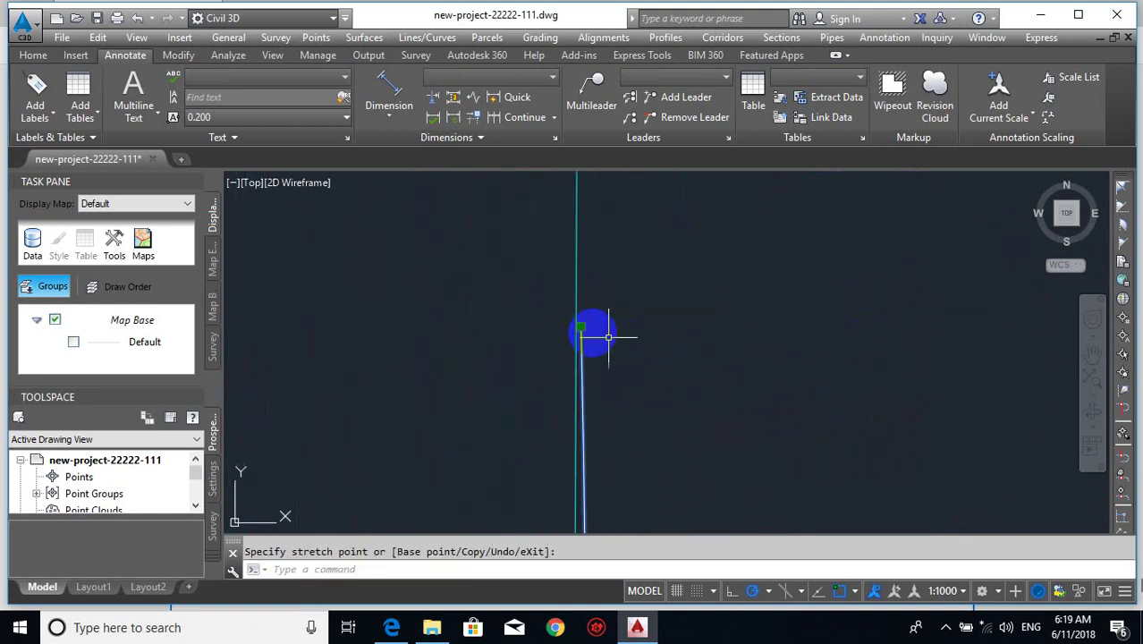
scroll(590, 313, "down", 2)
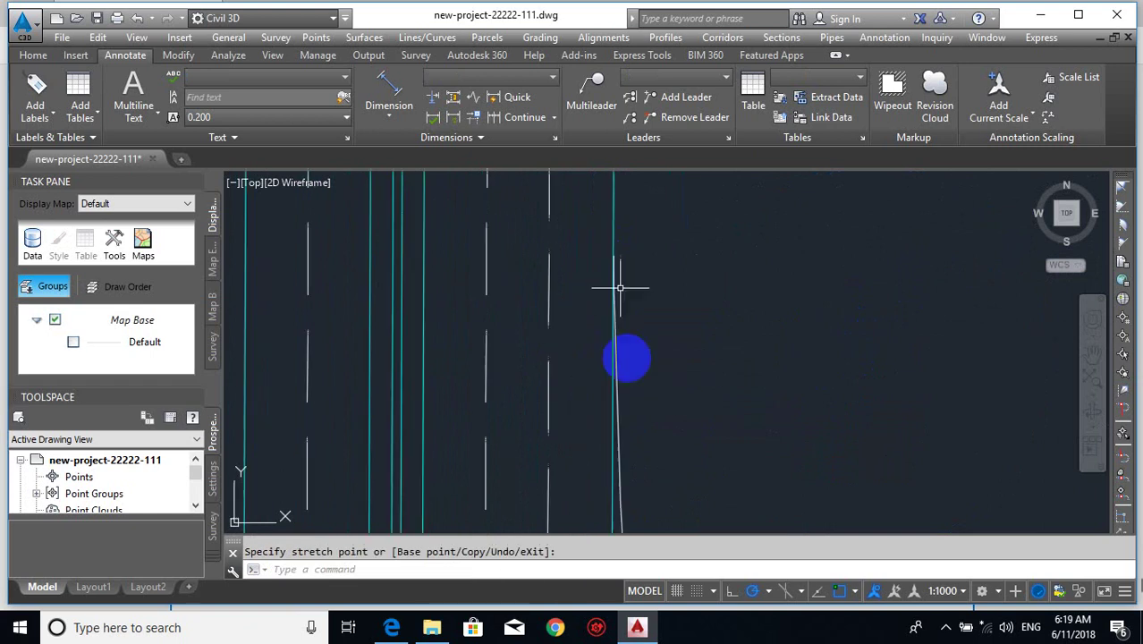
key("Escape")
mouse_move(616, 275)
middle_mouse_down()
mouse_move(602, 305)
mouse_move(612, 322)
middle_mouse_up()
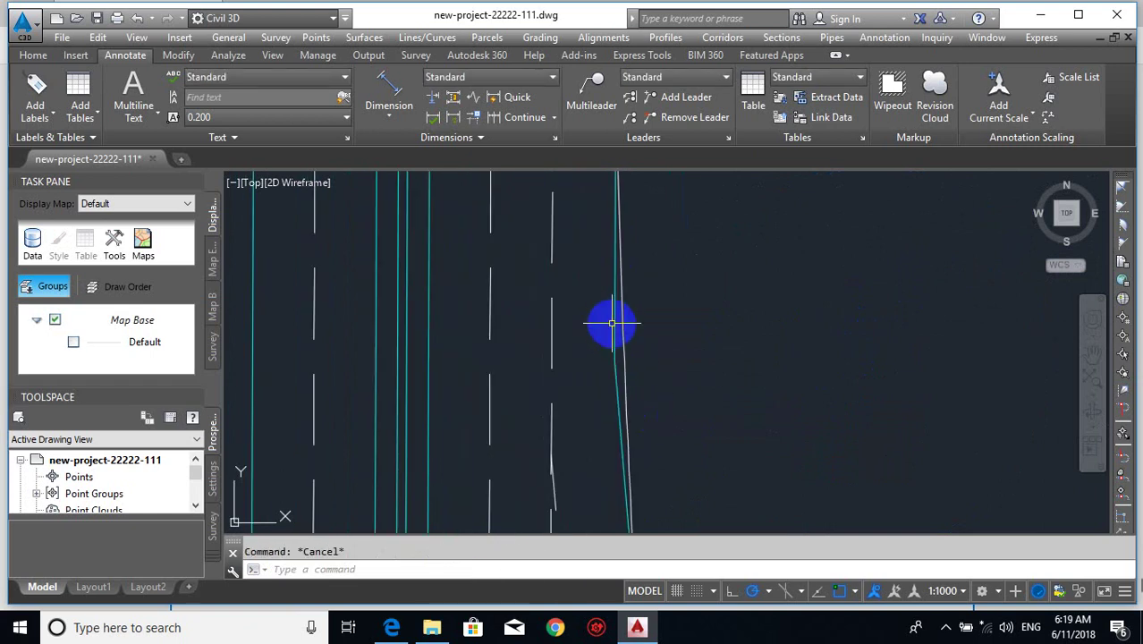
type("tr")
key("Return")
key("Return")
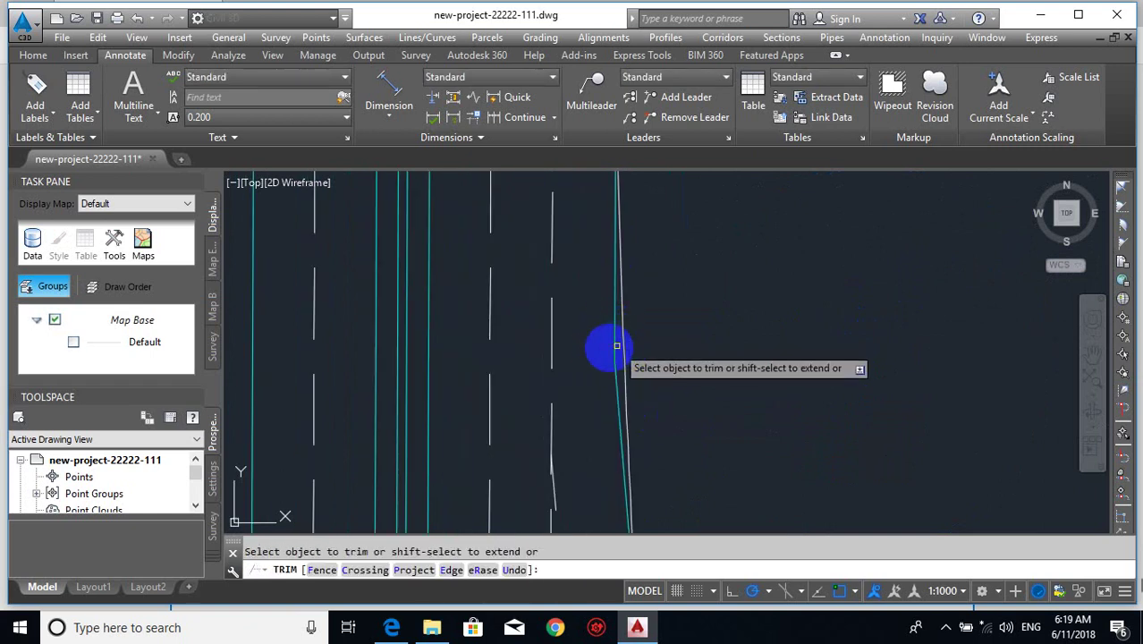
key("Escape")
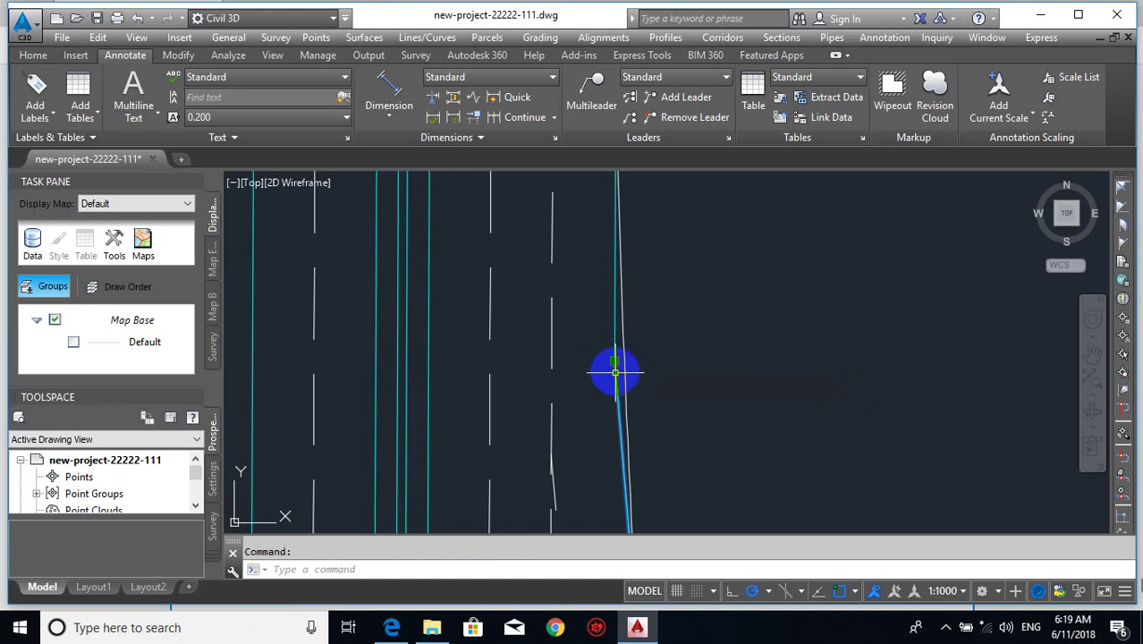
- Stretch the facing ends of the tapered and straight outer edges back to meet the tangent arc's endpoints
left_click(615, 363)
scroll(614, 375, "down", 3)
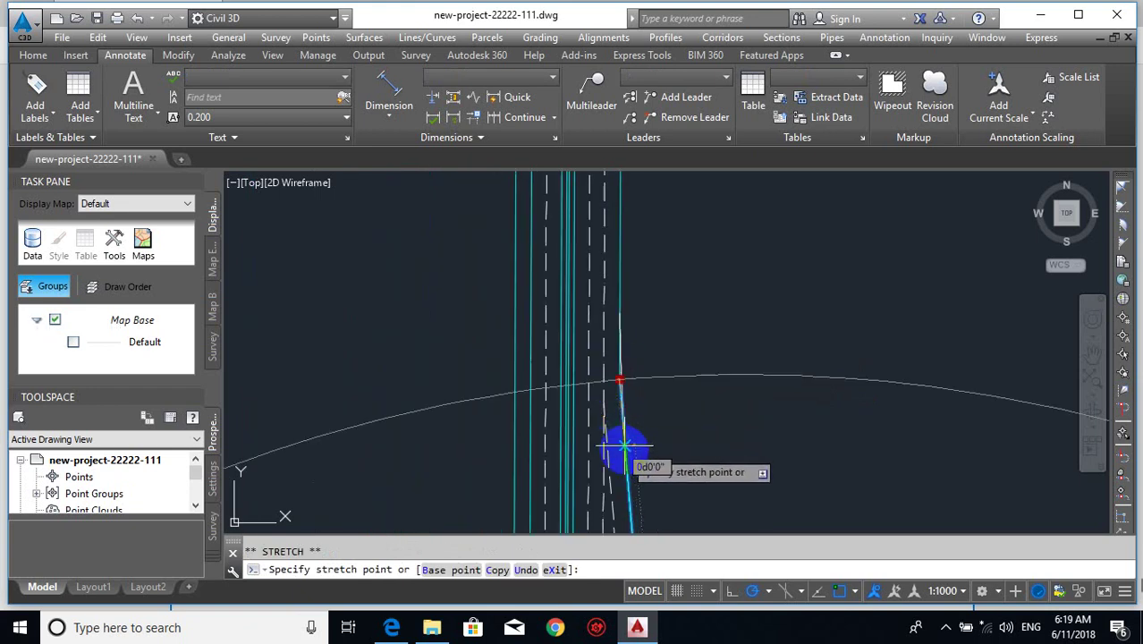
scroll(618, 366, "up", 5)
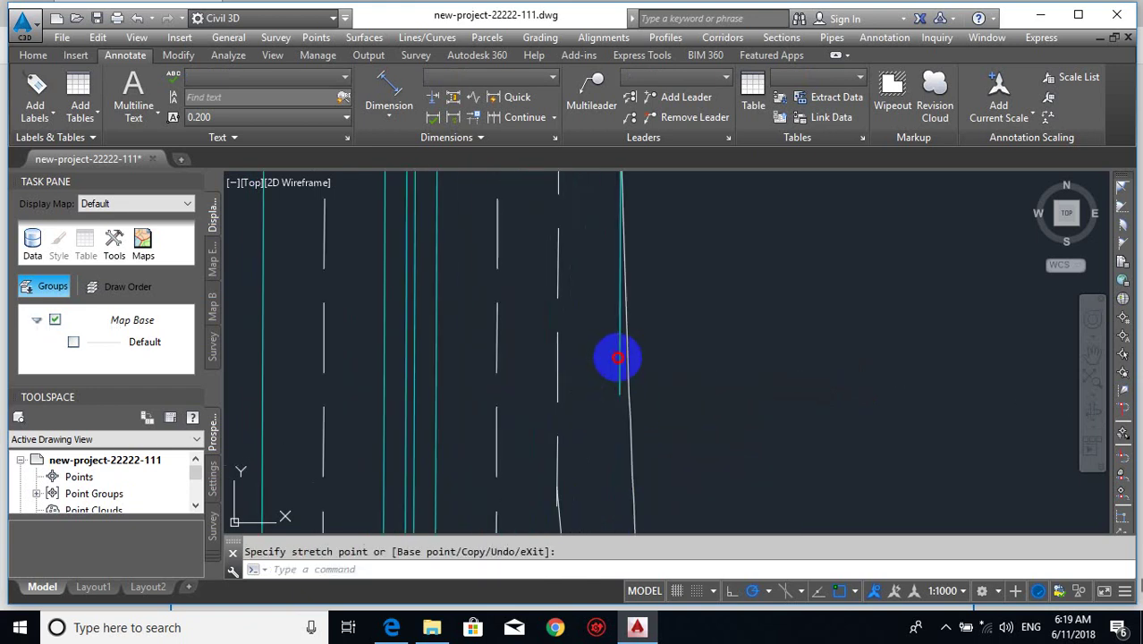
scroll(619, 389, "down", 2)
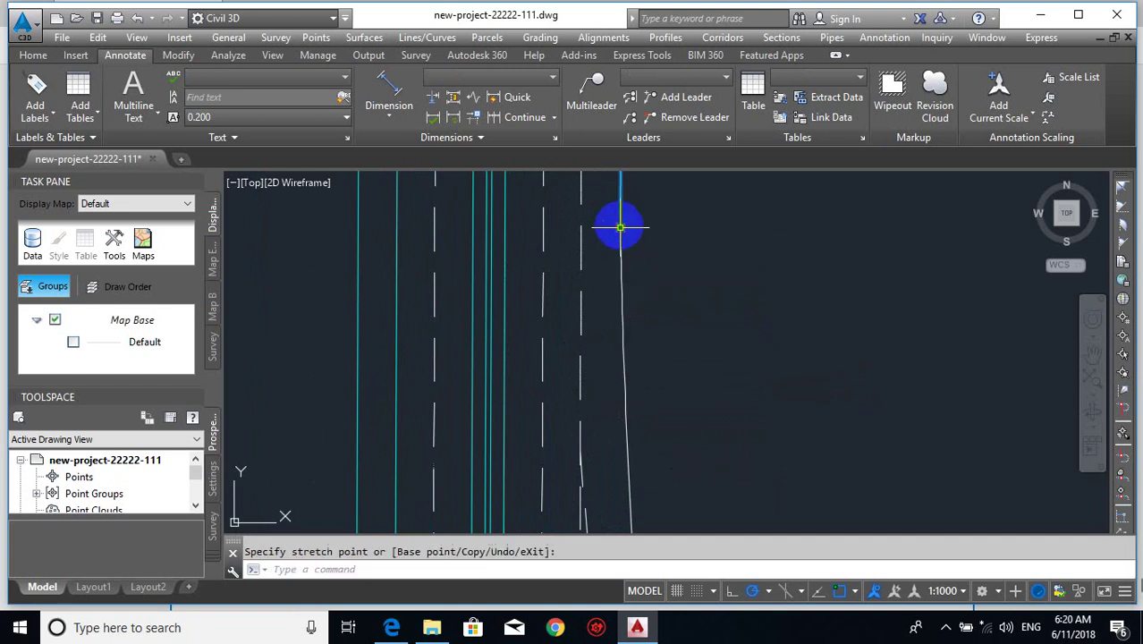
key("Escape")
- Match the white transition arc's properties to those of the teal tapered outer edge
scroll(658, 228, "down", 3)
scroll(636, 197, "up", 3)
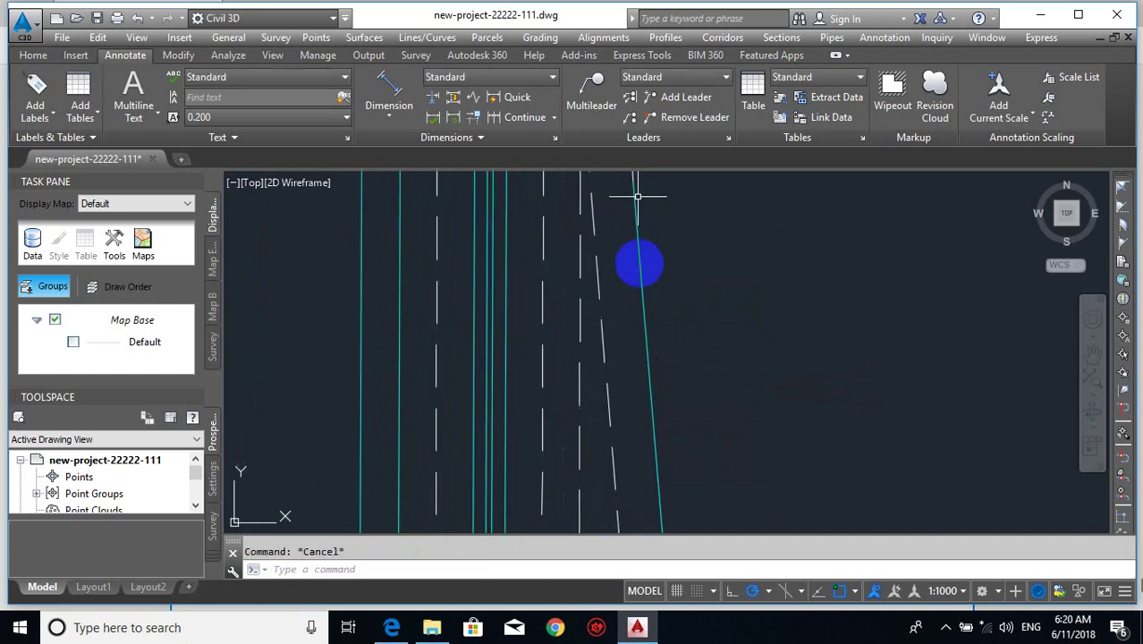
type("MA")
key("Return")
scroll(640, 302, "down", 2)
left_click(651, 259)
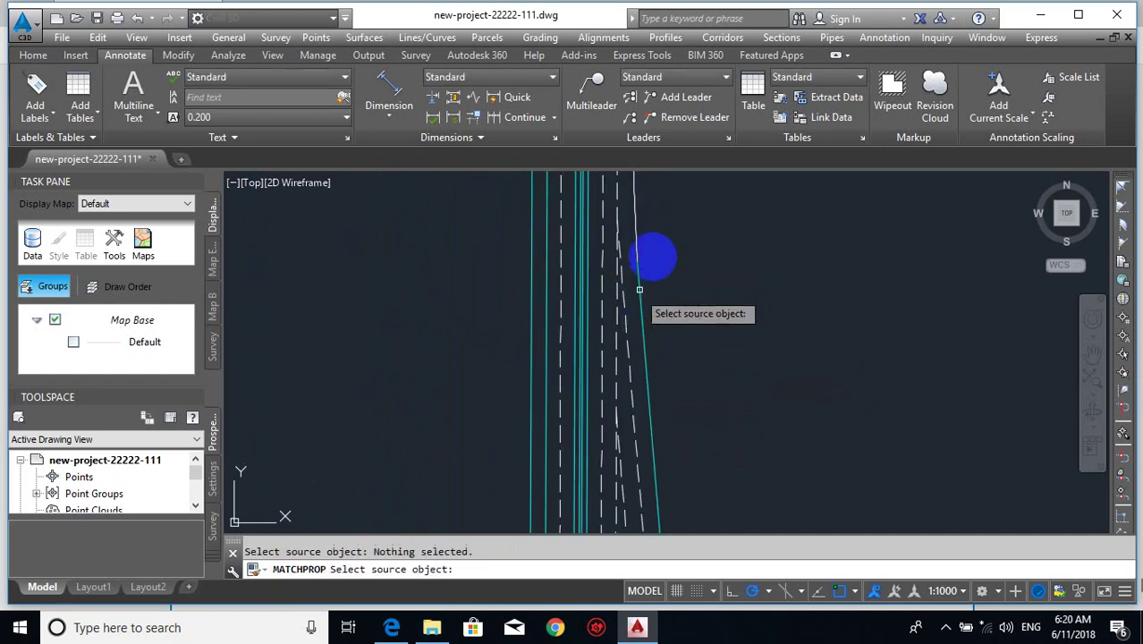
left_click(637, 236)
key("Escape")
key("Return")
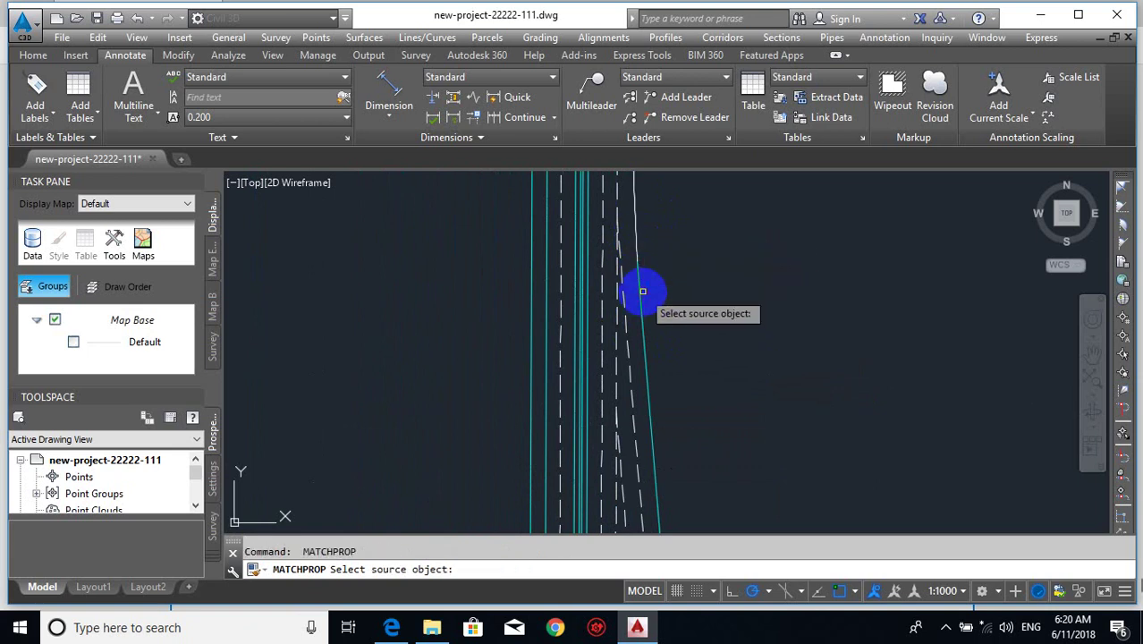
left_click(637, 288)
left_click(623, 223)
left_click(650, 230)
key("Escape")
- Examine the whole junction, including the curved ramps between the side road and the main road
scroll(673, 337, "down", 2)
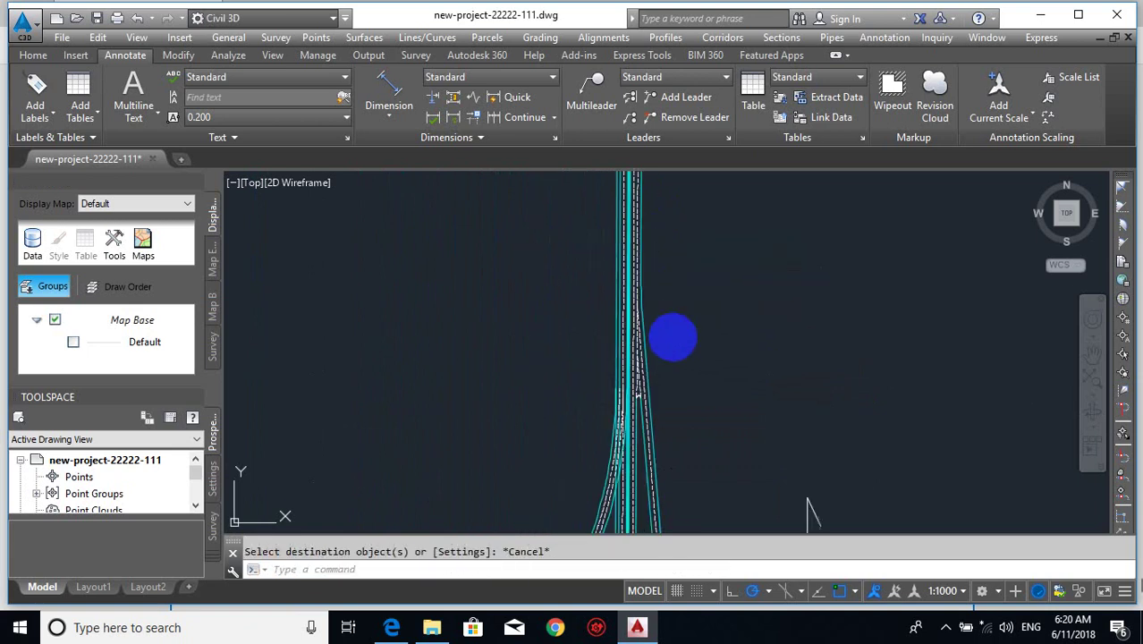
scroll(630, 295, "down", 3)
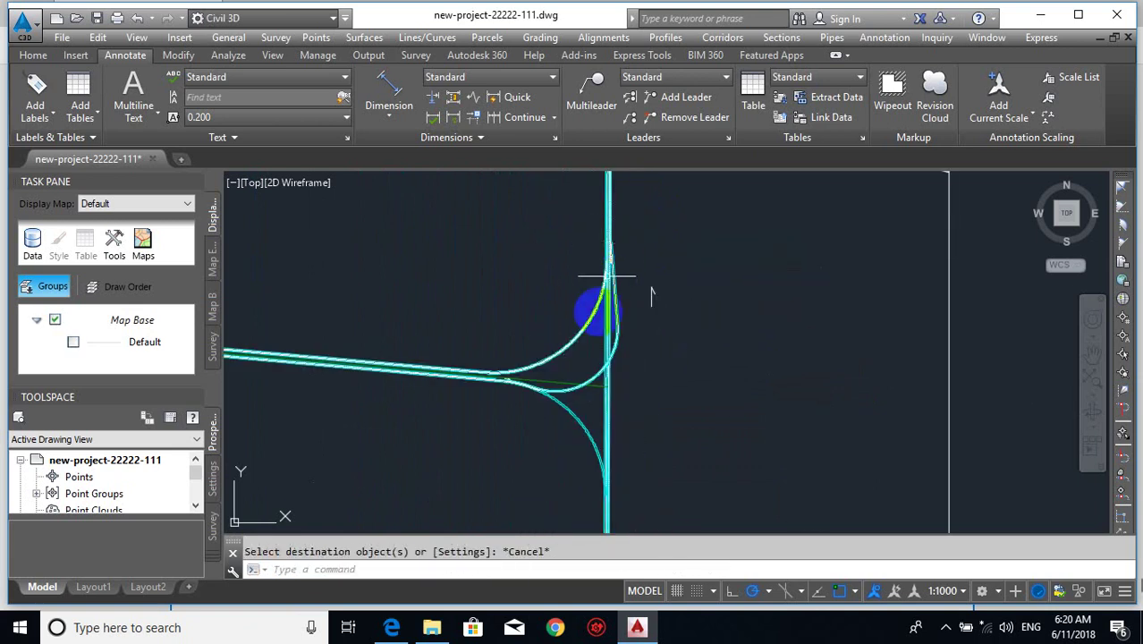
scroll(512, 393, "up", 2)
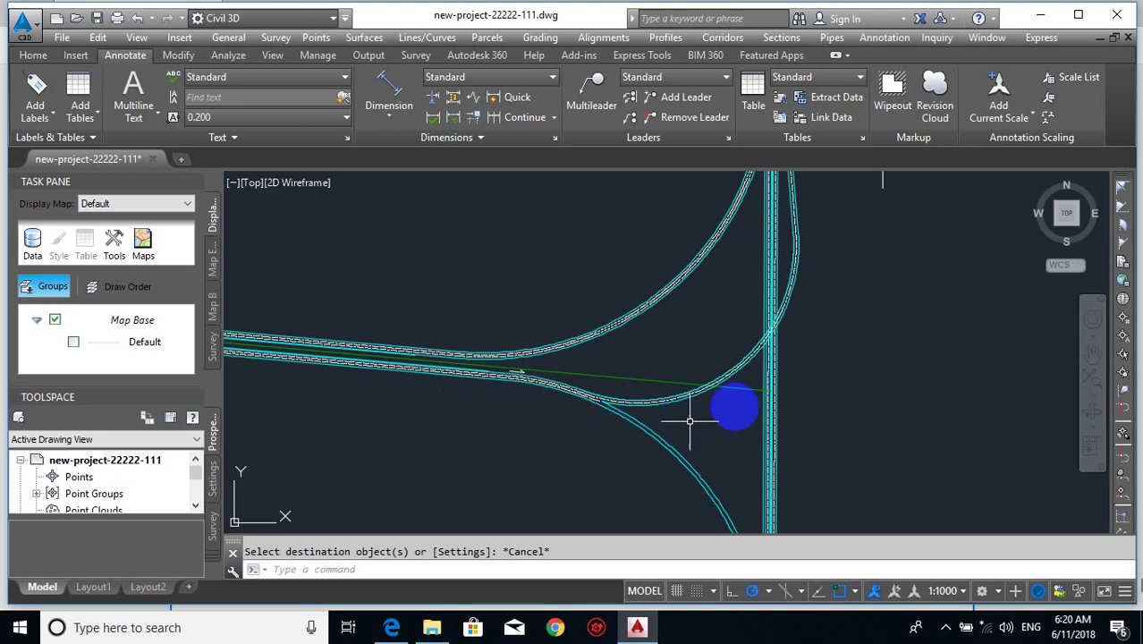
mouse_move(706, 421)
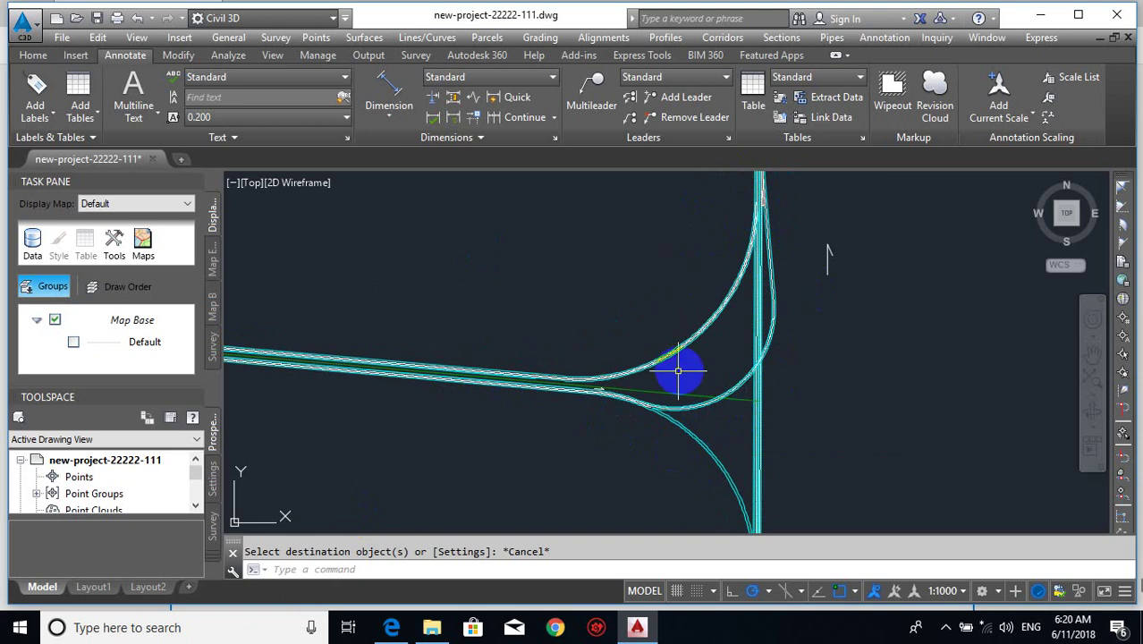
scroll(678, 369, "up", 2)
mouse_move(632, 362)
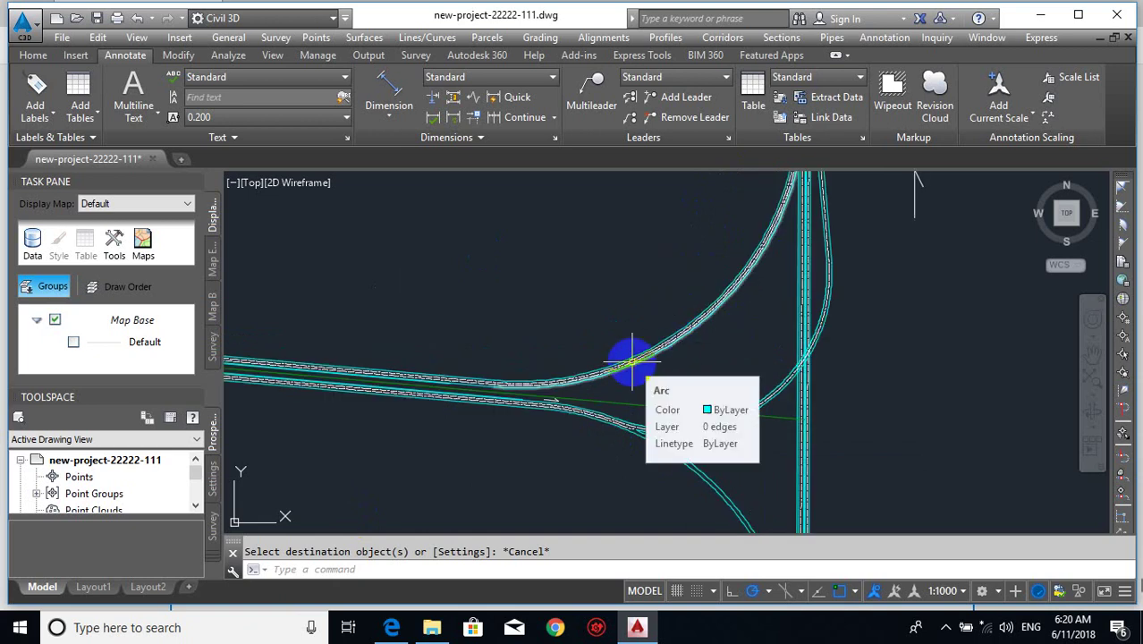
scroll(715, 348, "up", 5)
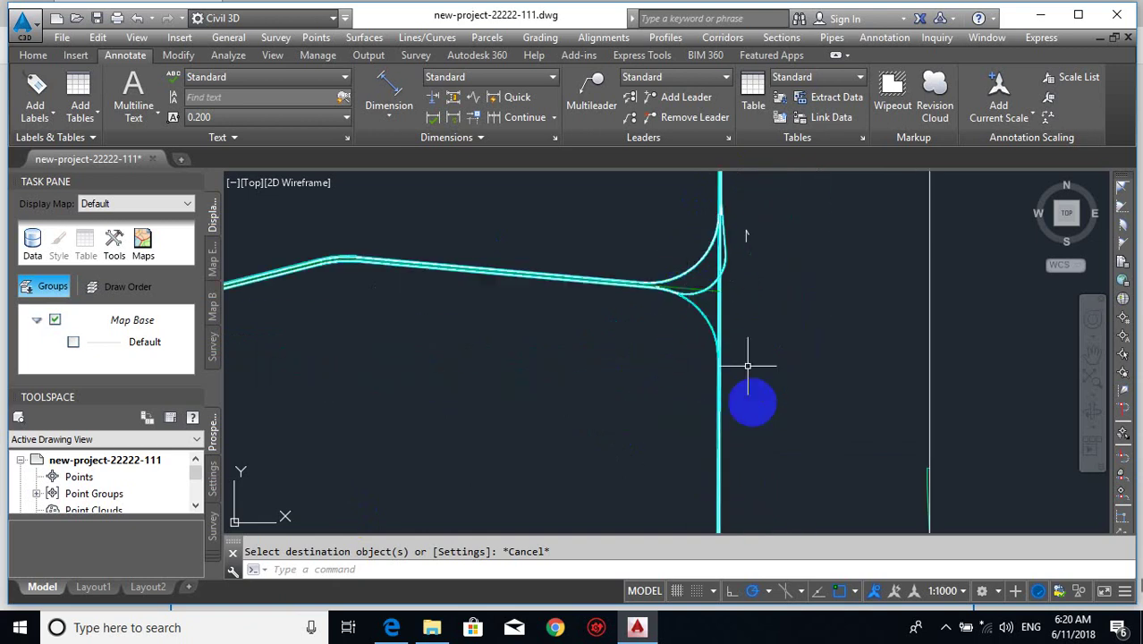
scroll(689, 330, "down", 5)
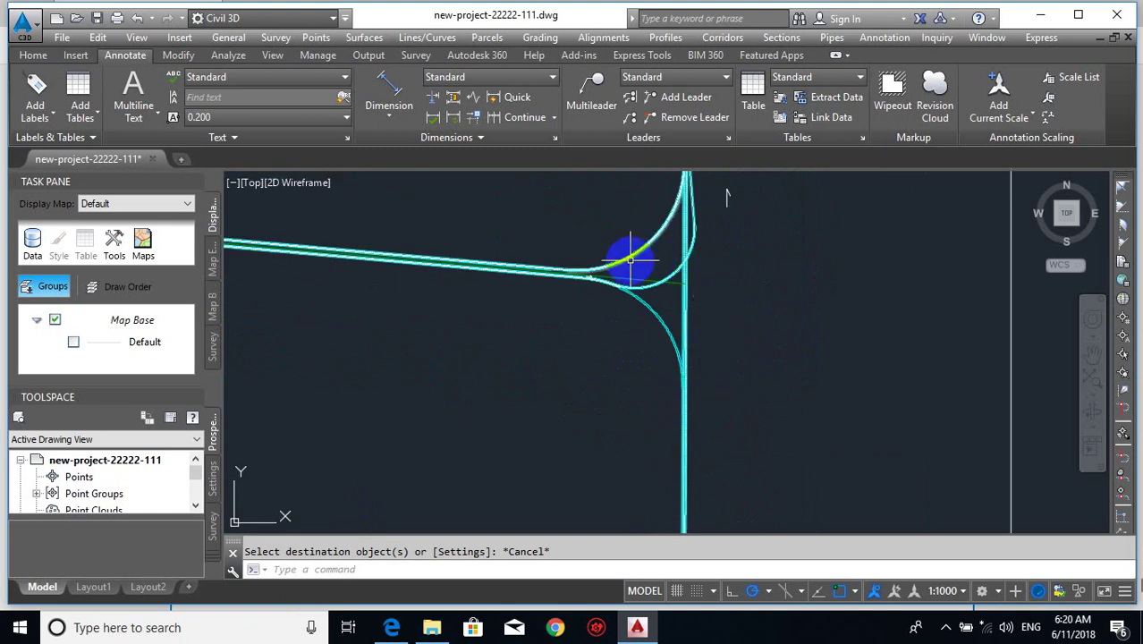
- Offset the main road's east outer edge 3.6 outward, near the southern ramp
scroll(689, 357, "up", 6)
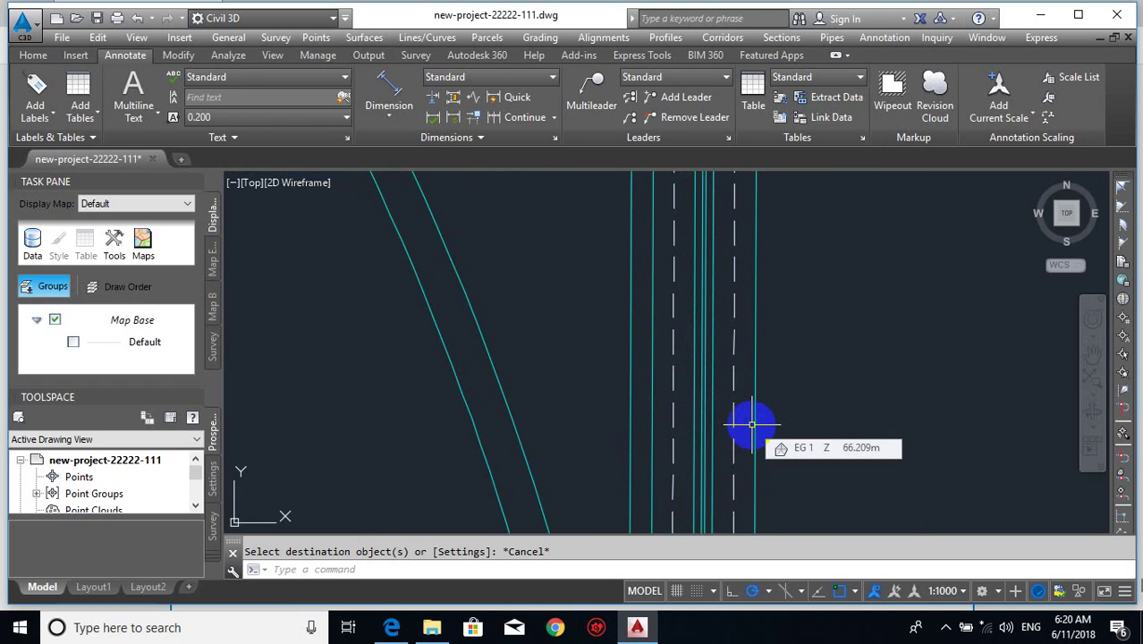
type("o")
key("Return")
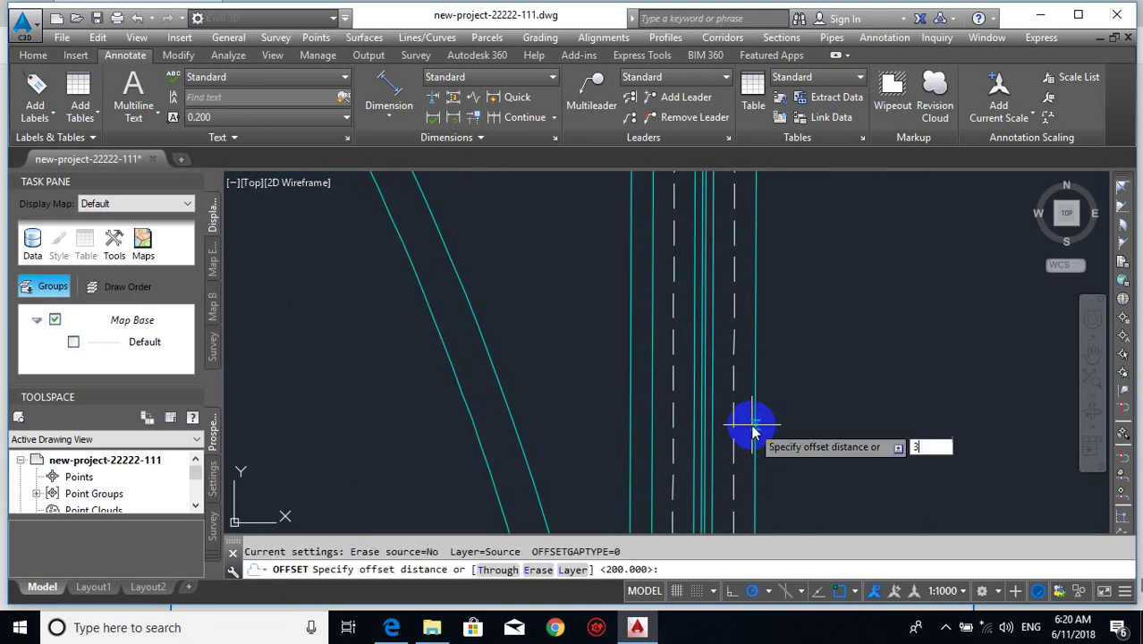
type("3.6")
key("Return")
left_click(755, 429)
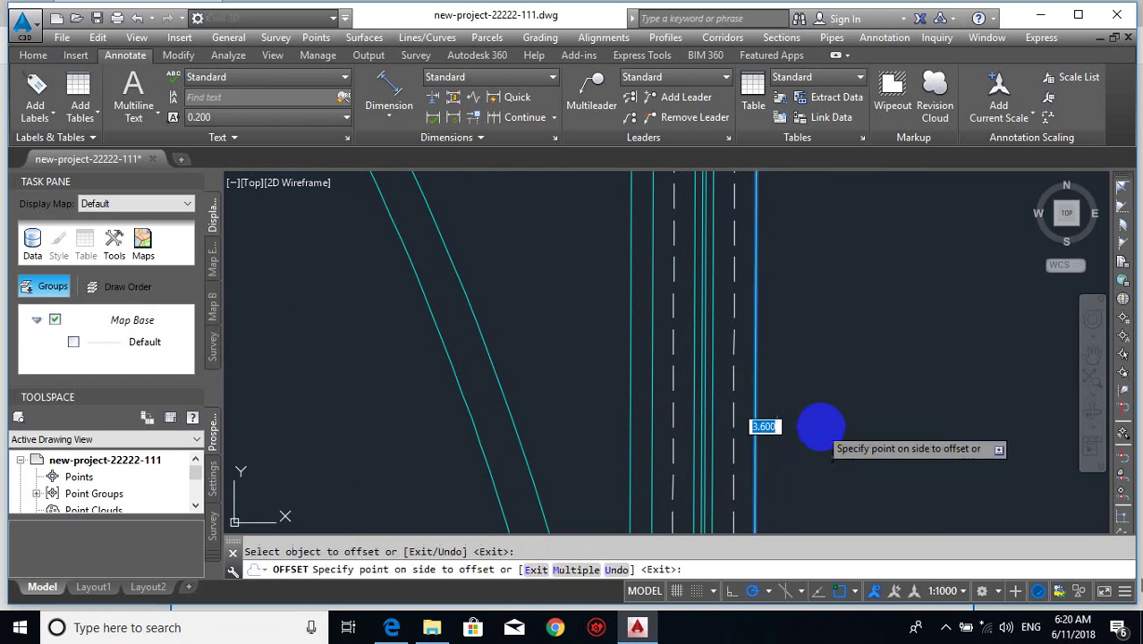
left_click(821, 426)
key("Escape")
scroll(777, 411, "down", 3)
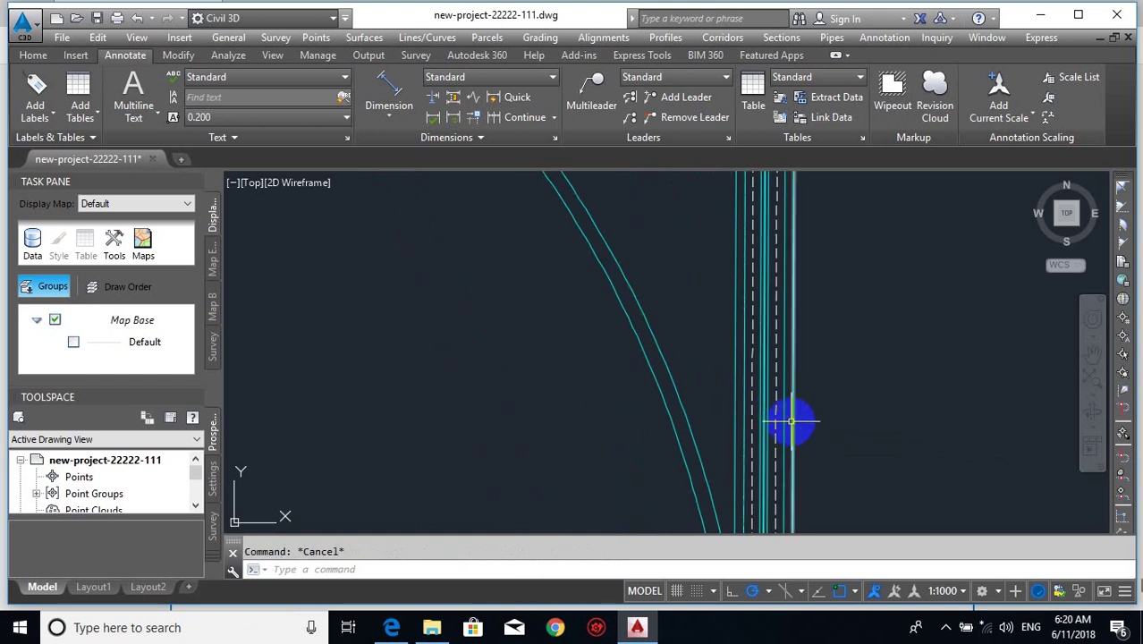
- Rotate the offset edge line by -5 degrees about a point on it so it tapers away from the main road
type("c")
key("Escape")
type("RO")
key("Return")
left_click(792, 411)
key("Return")
left_click(794, 413)
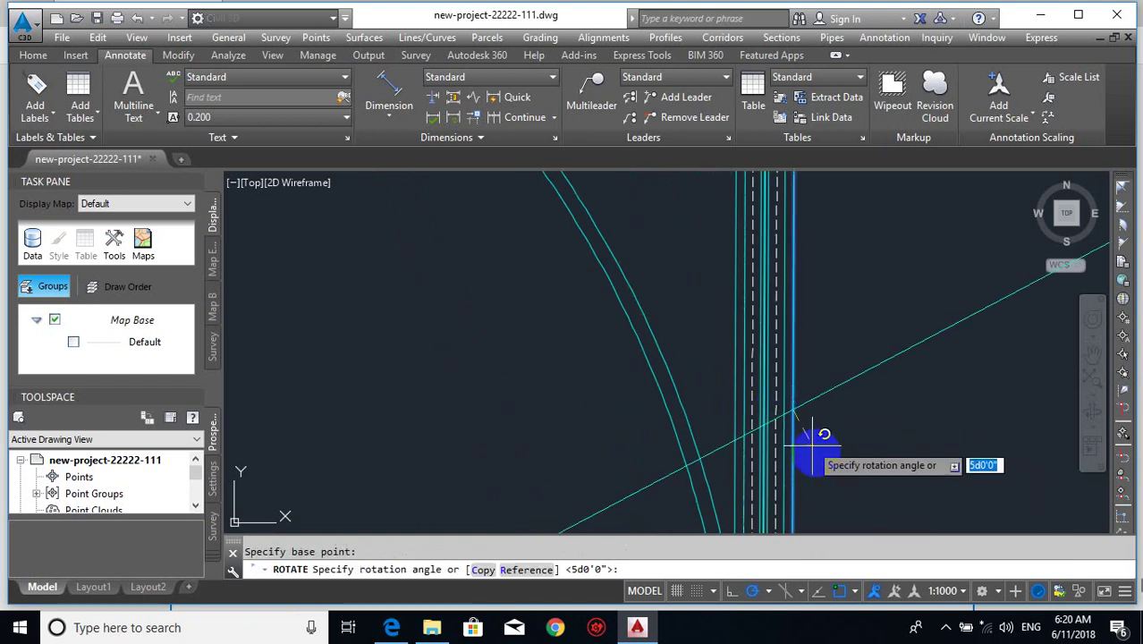
key("Return")
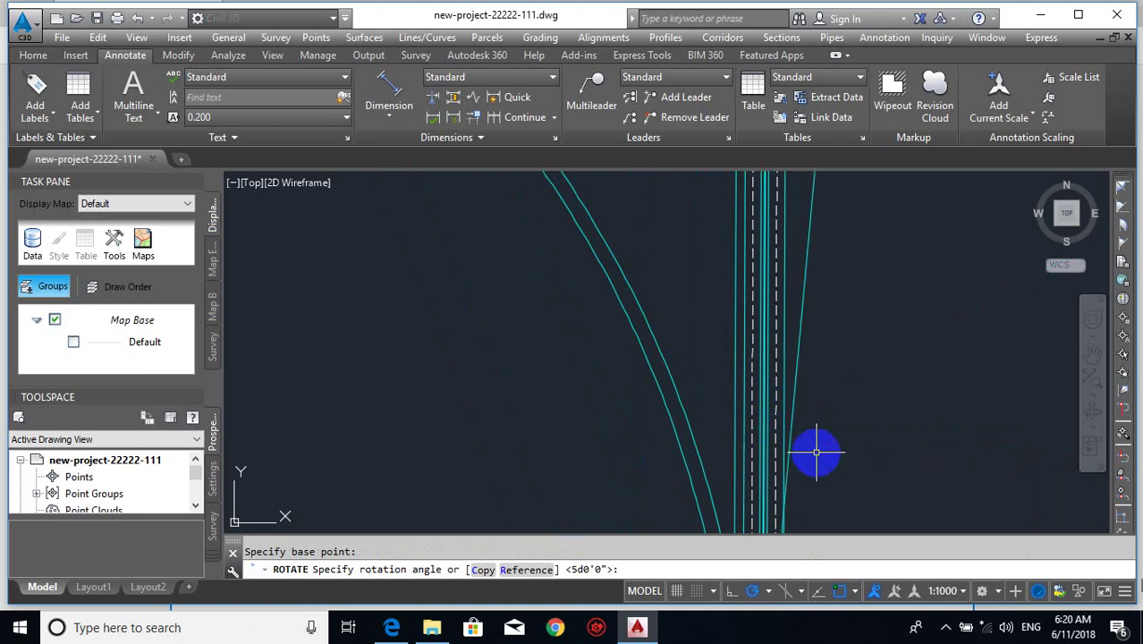
scroll(839, 457, "down", 3)
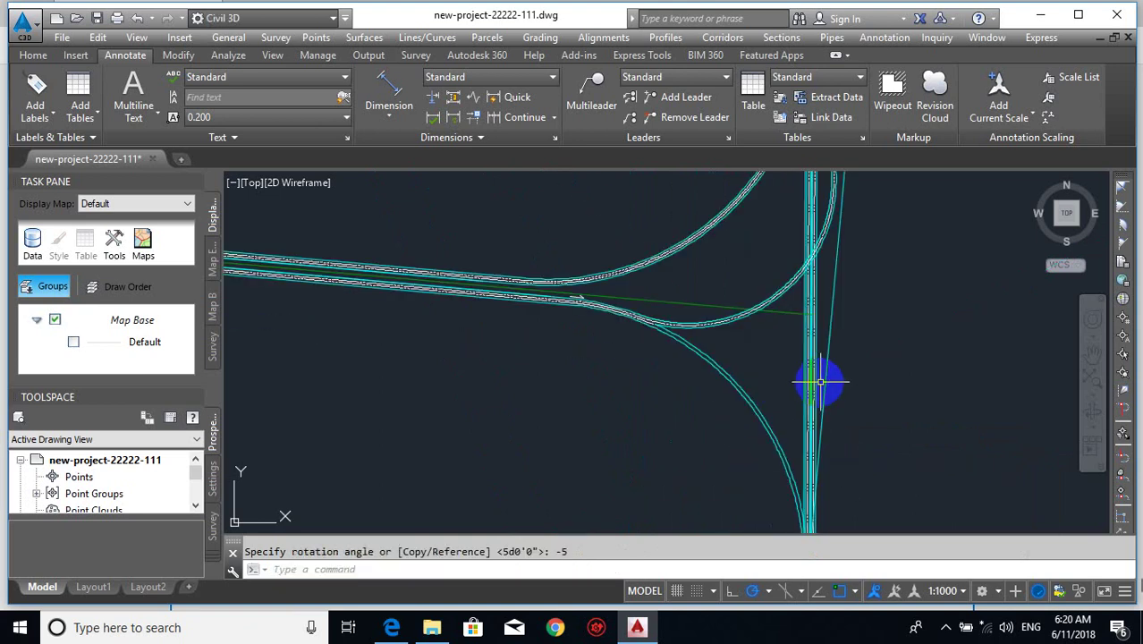
key("Escape")
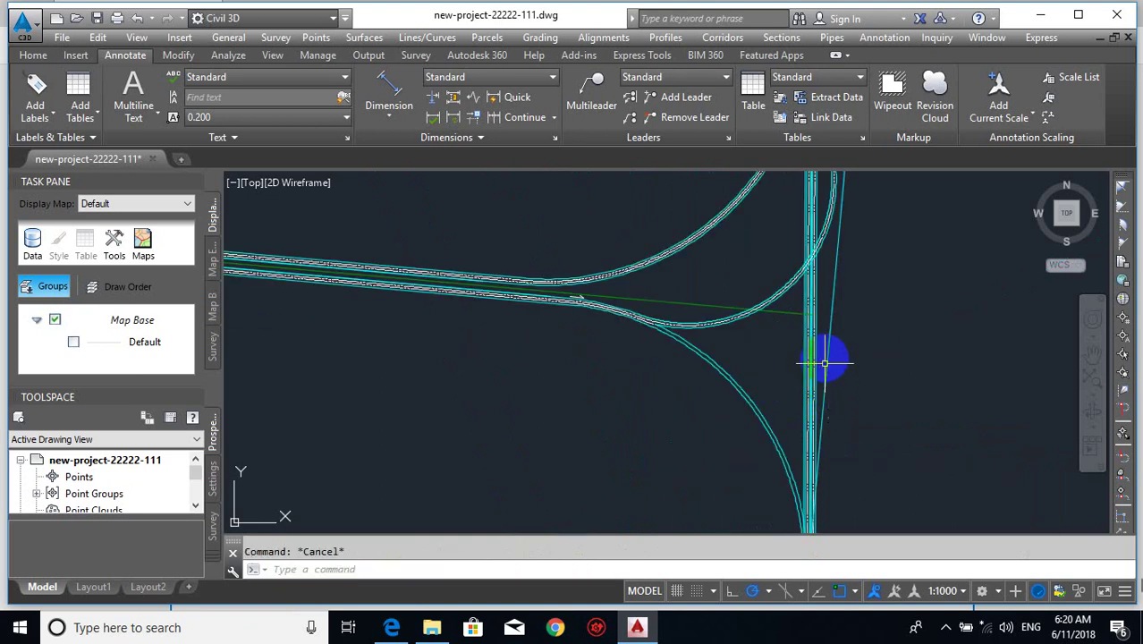
- Draw a circle of radius 250 tangent to the tapered line and to the inner edge of the upper curved ramp
mouse_move(638, 282)
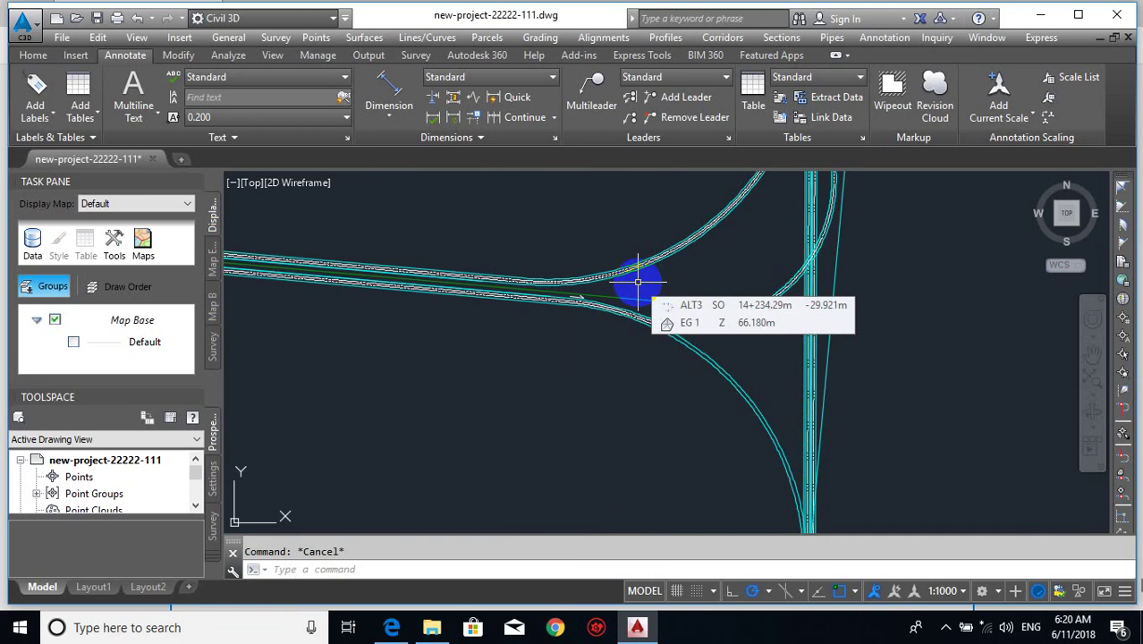
type("c")
key("Return")
type("t")
key("Return")
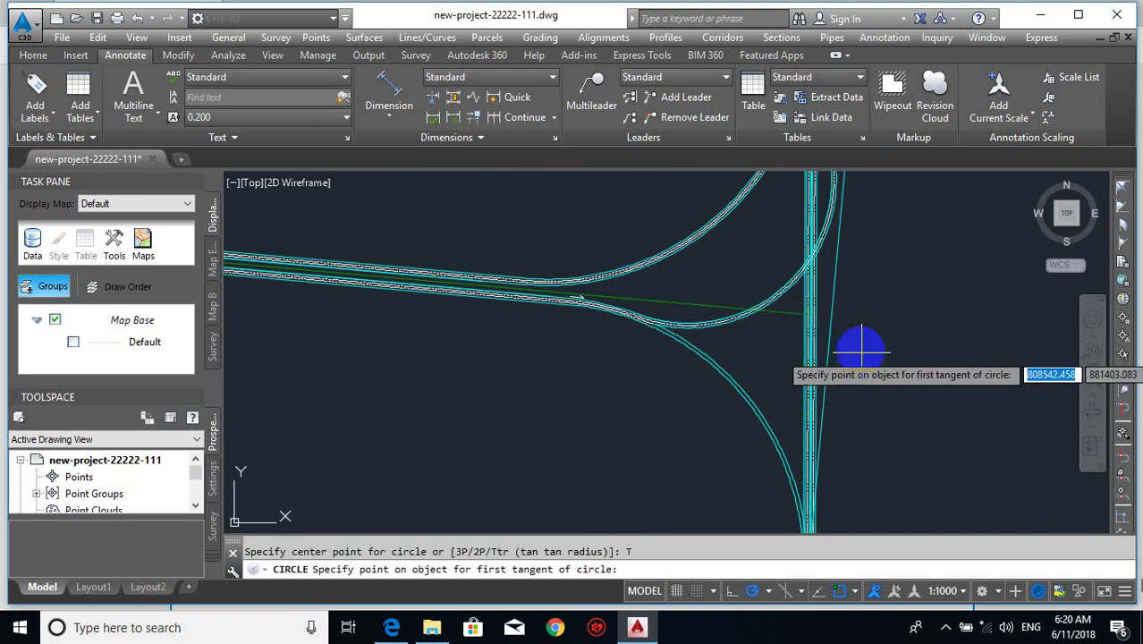
left_click(836, 329)
scroll(664, 263, "up", 3)
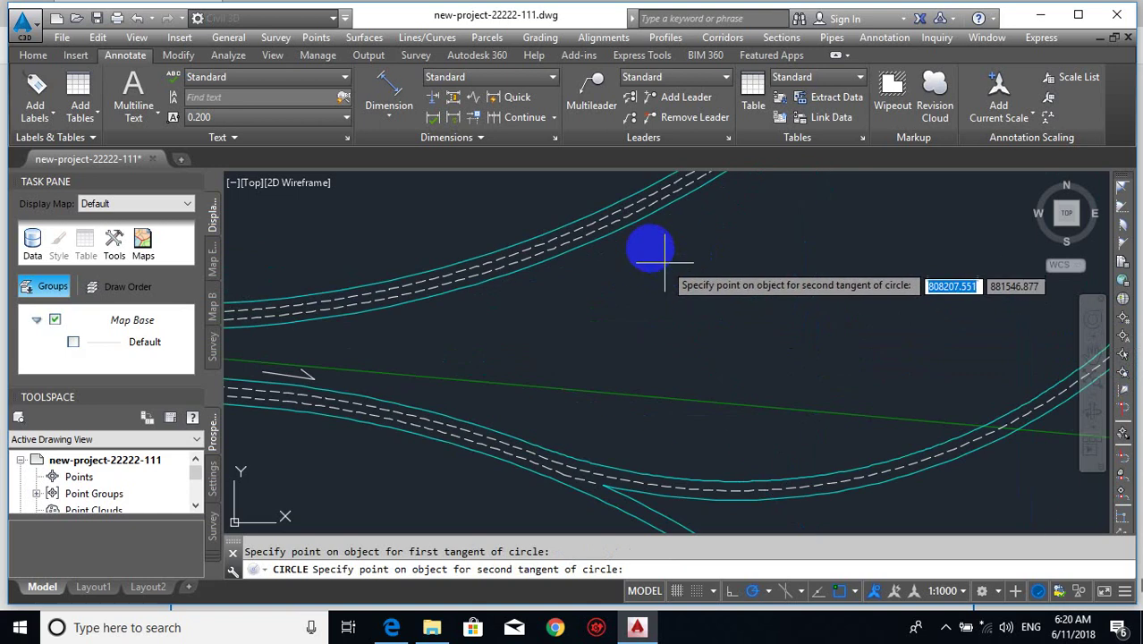
left_click(637, 221)
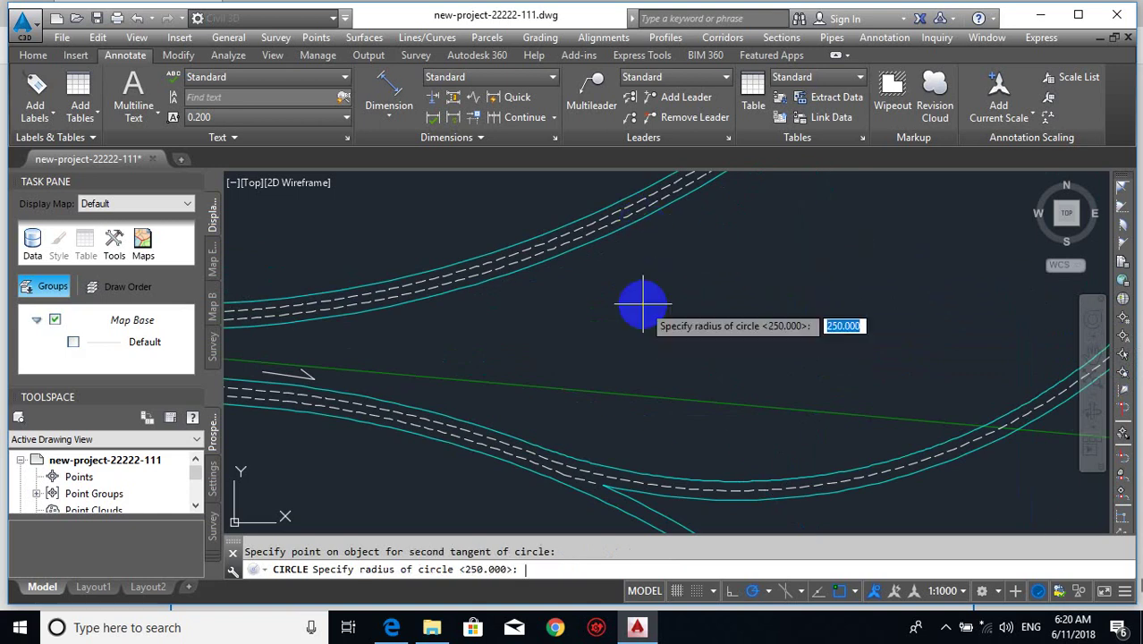
key("Return")
scroll(642, 306, "down", 3)
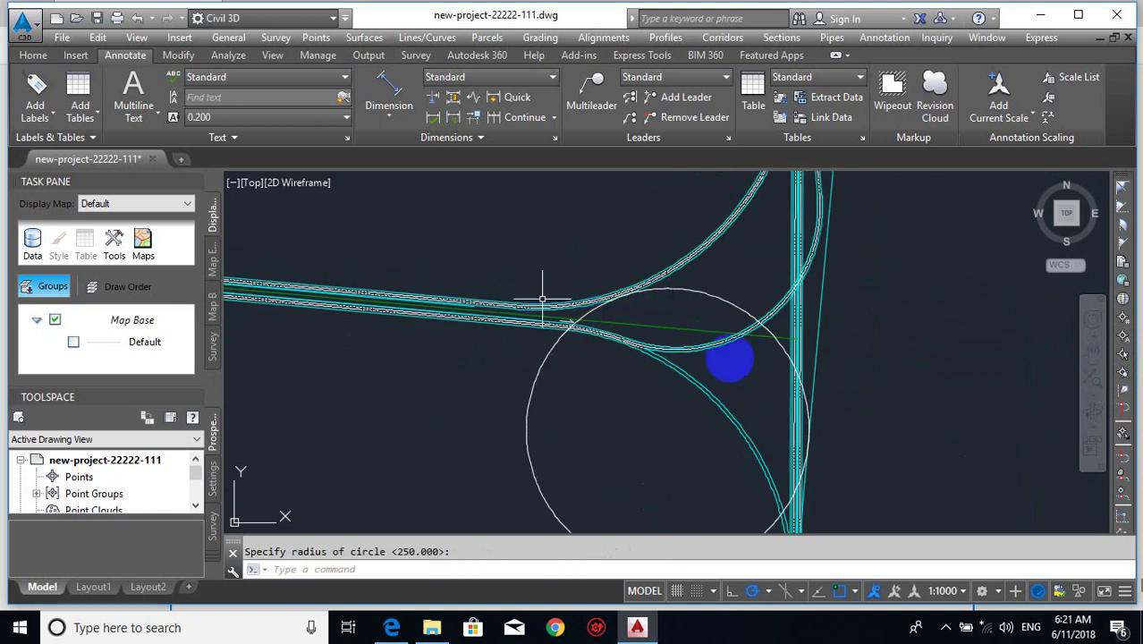
key("Escape")
- Trim the circle where it meets the tapered line and the upper ramp's inner edge
middle_click_drag(776, 432, 870, 368)
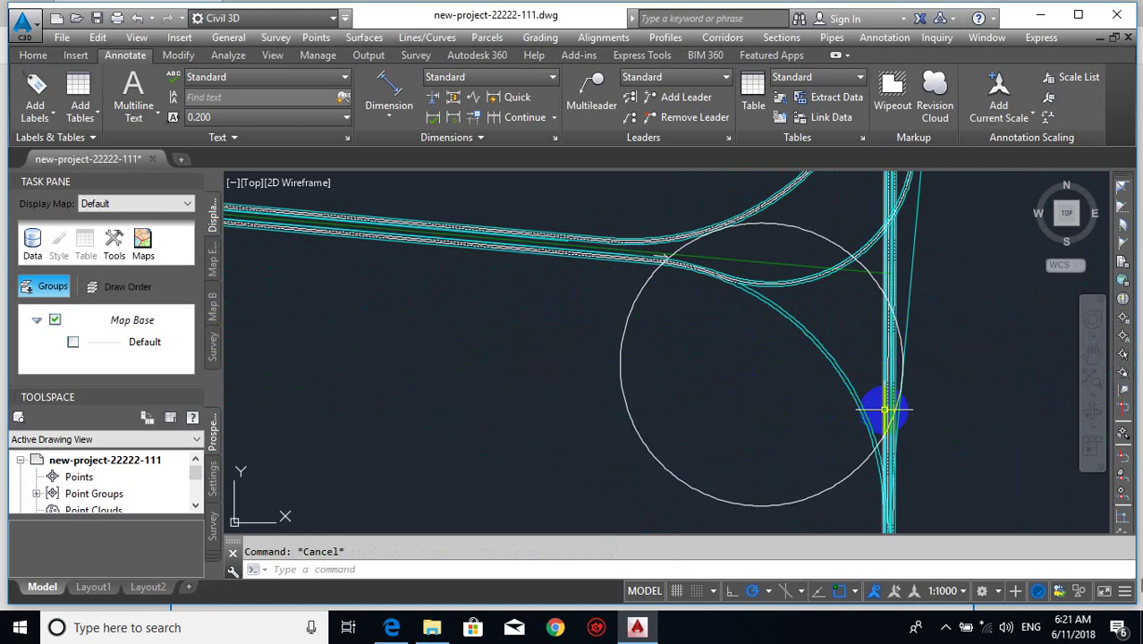
type("tr")
key("Return")
scroll(878, 409, "up", 3)
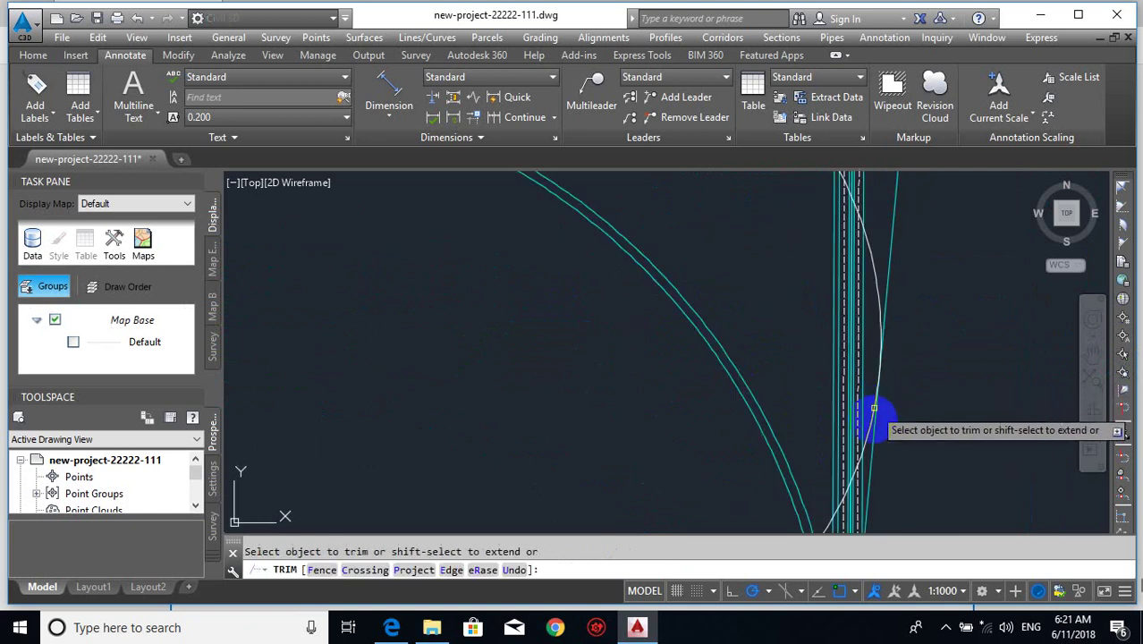
scroll(872, 419, "down", 5)
scroll(661, 268, "up", 3)
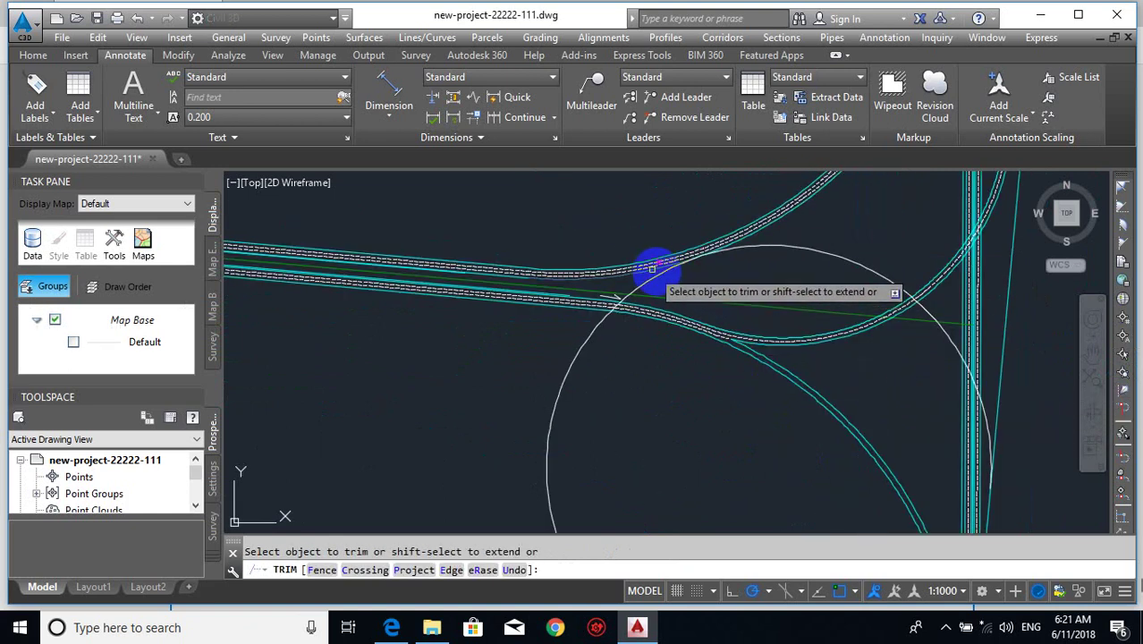
key("Escape")
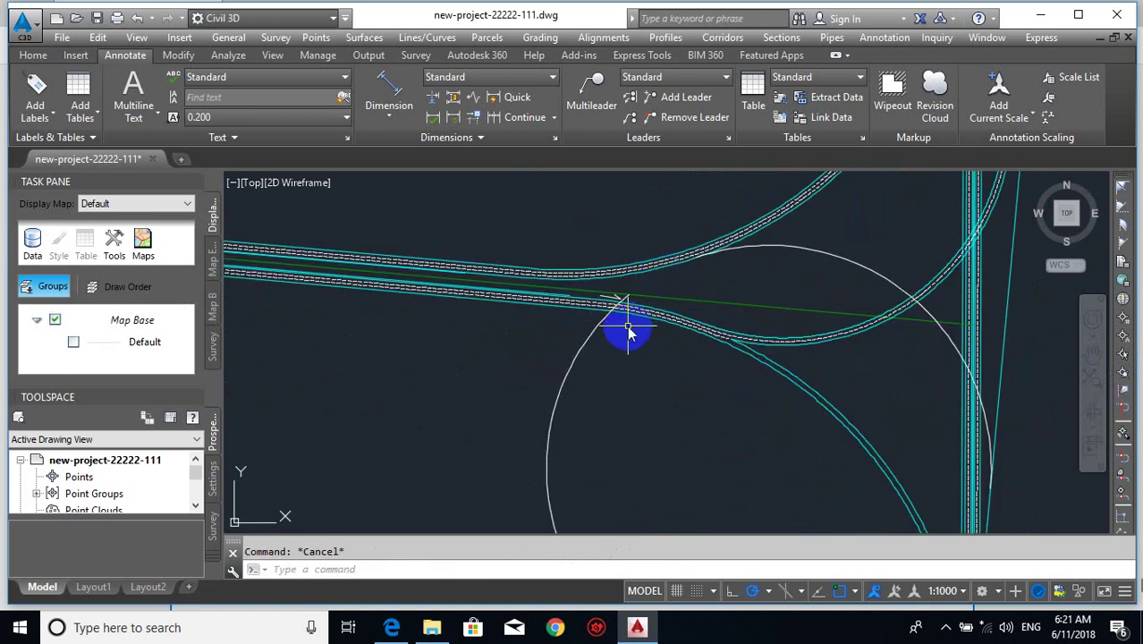
- Erase the leftover lower part of the circle, keeping the arc from the upper ramp to the tapered line
scroll(651, 313, "down", 4)
type("e")
key("Return")
left_click(633, 360)
left_click(569, 409)
key("Return")
scroll(786, 320, "up", 4)
middle_click_drag(729, 340, 725, 376)
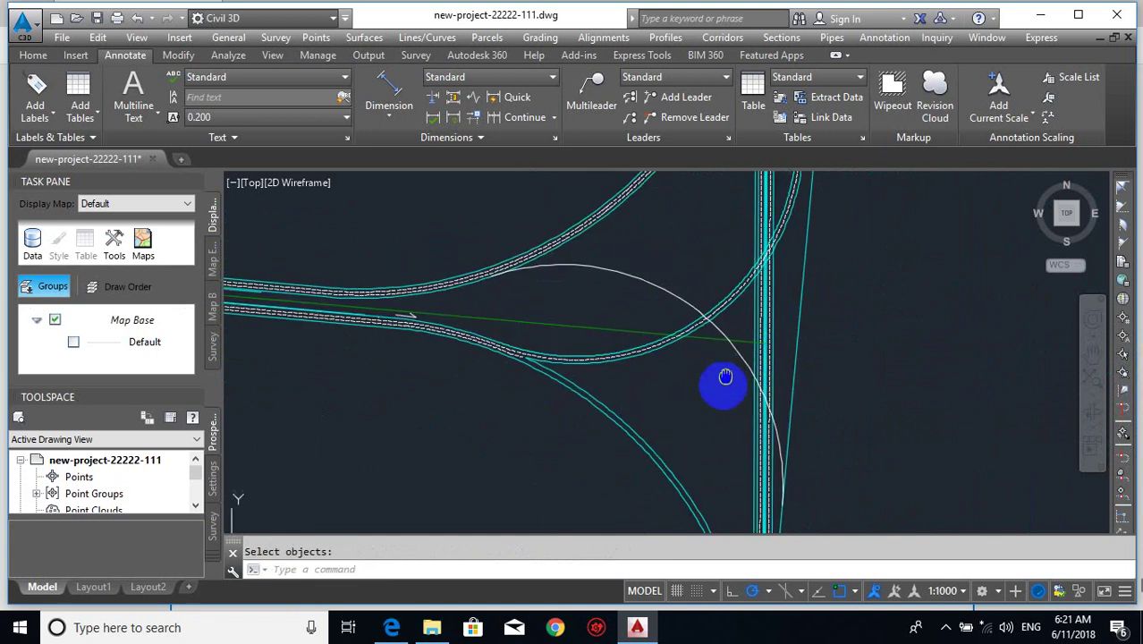
key("Escape")
- Offset the connecting arc outward by 4.05 twice, making three parallel arcs
scroll(663, 367, "up", 2)
type("o")
key("Return")
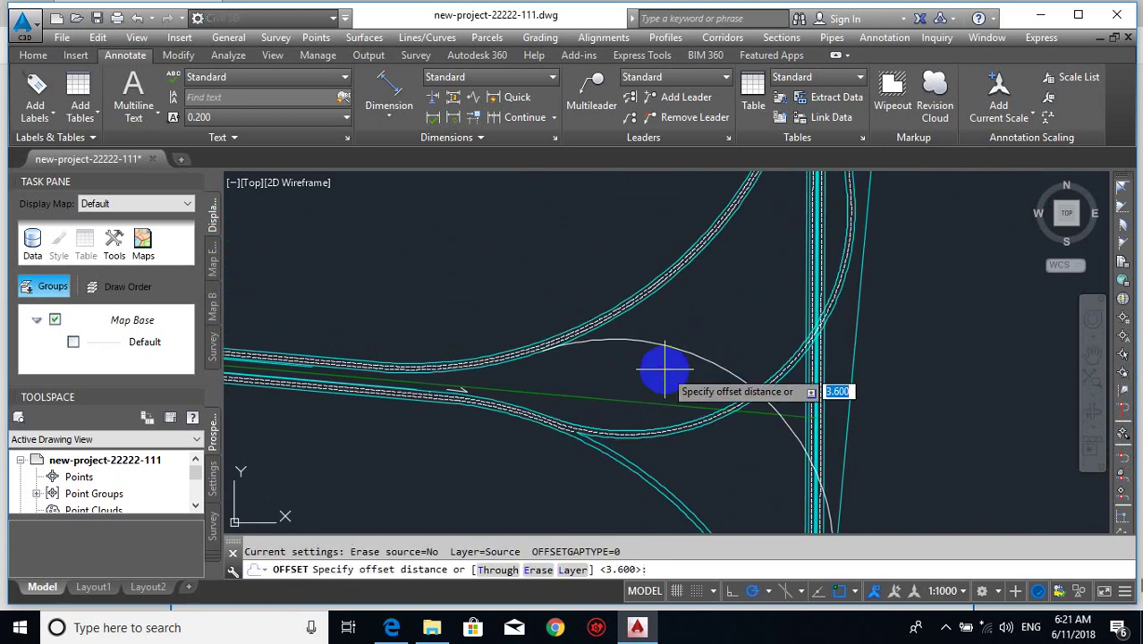
type("4.05")
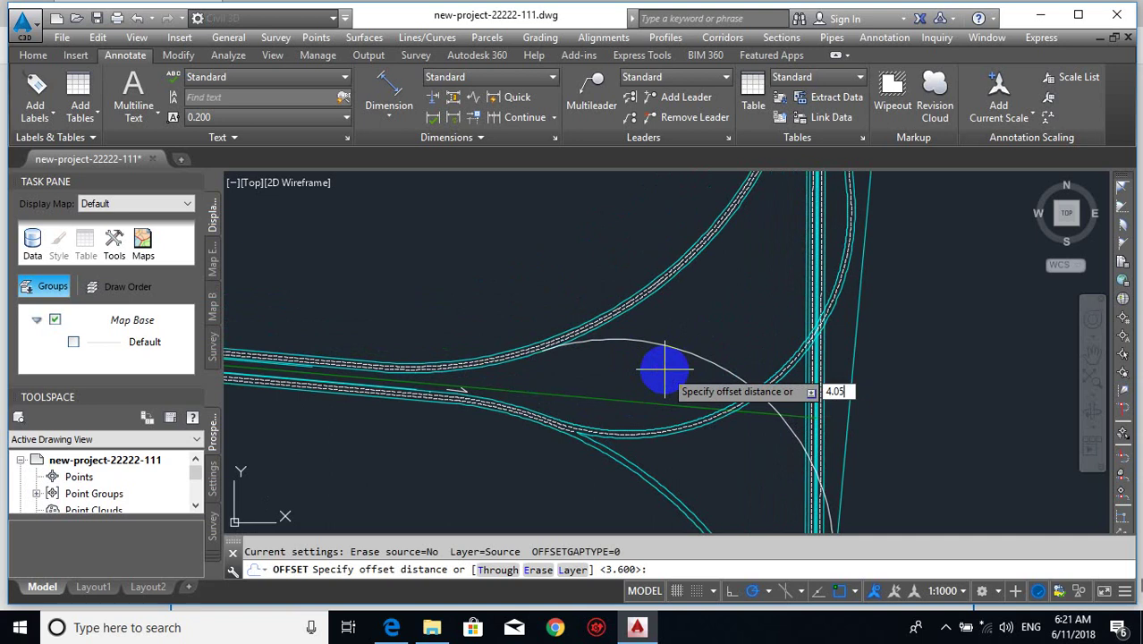
key("Return")
scroll(638, 365, "up", 3)
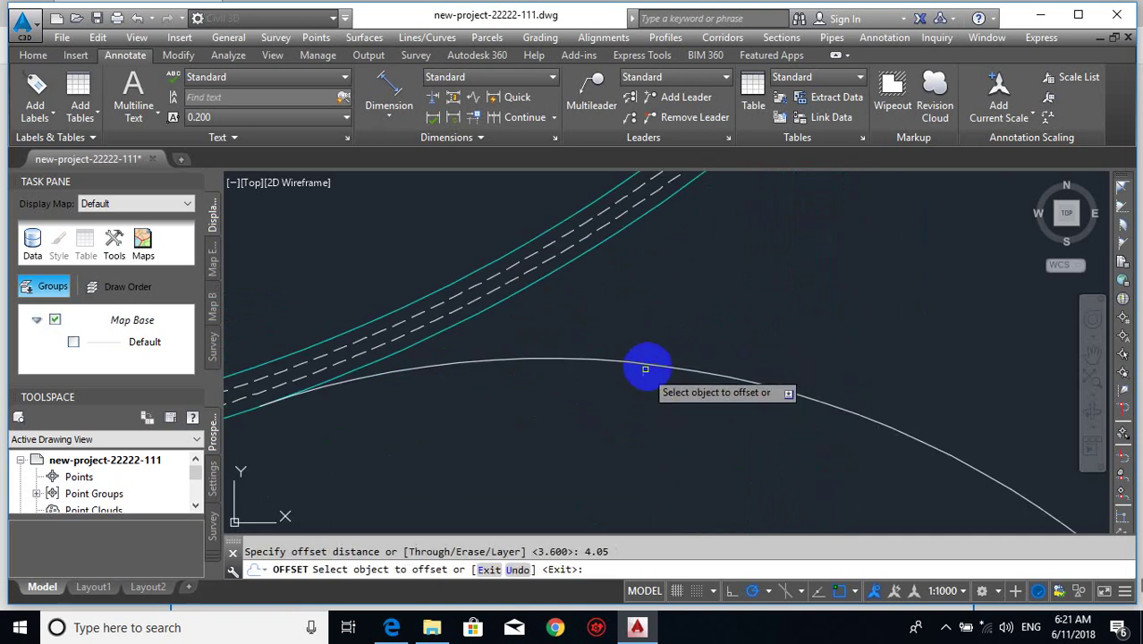
left_click(655, 358)
left_click(655, 356)
left_click(655, 322)
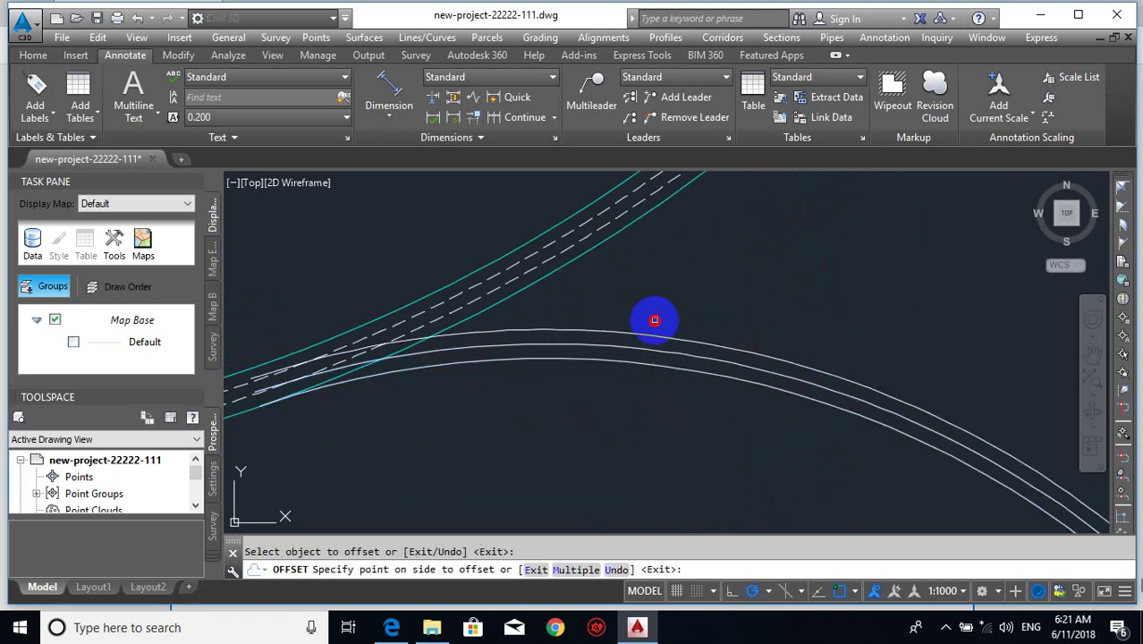
key("Escape")
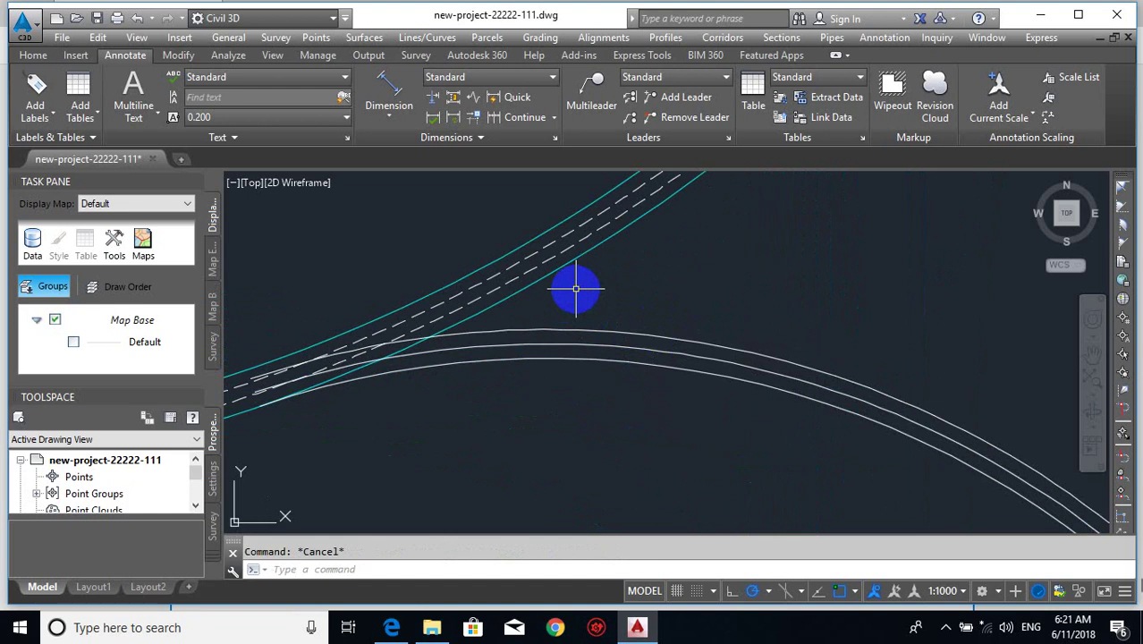
- Erase the upper ramp's two dashed lane lines and its inner edge, keeping the outer edge
type("e")
key("Return")
left_click(617, 243)
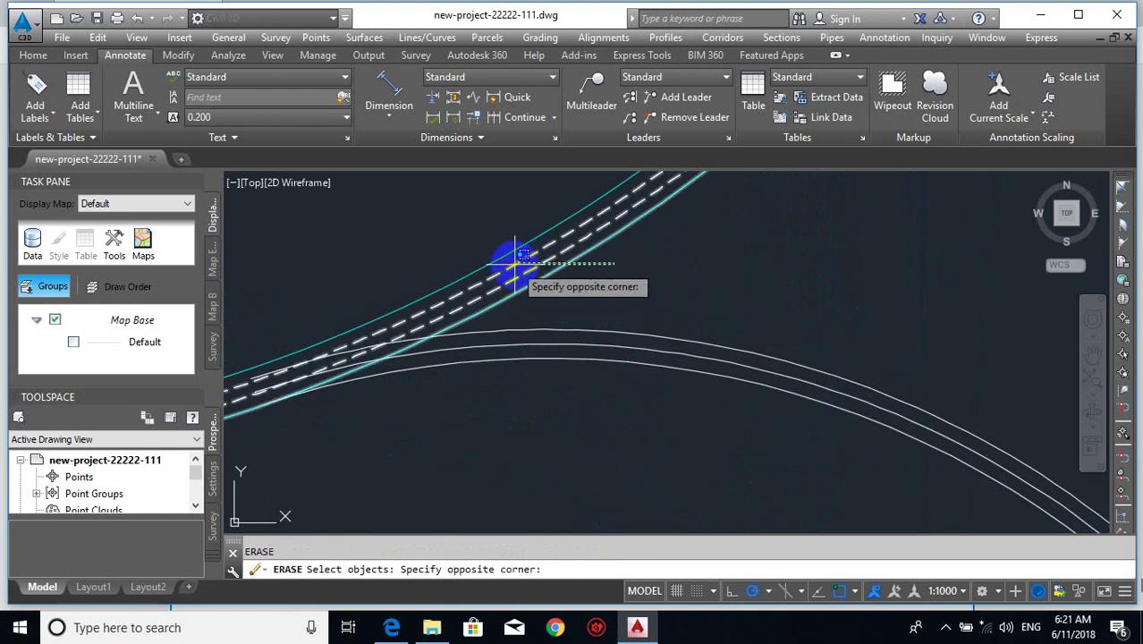
left_click(537, 277)
scroll(539, 276, "down", 1)
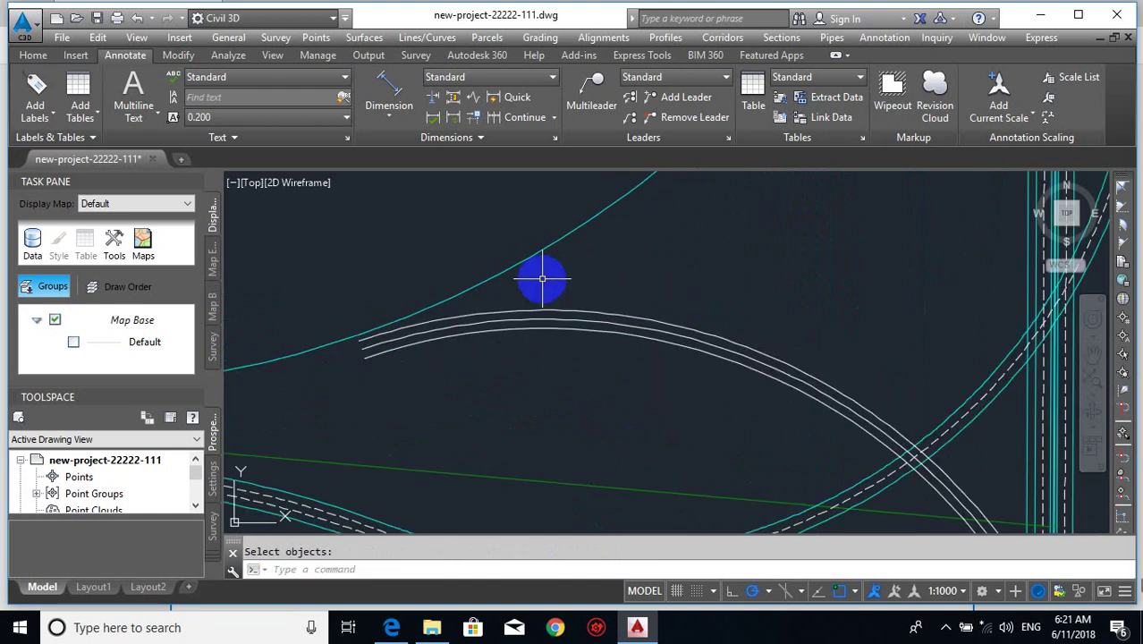
- Undo the erasing of the upper ramp's dashed lane lines and inner edge
key("ctrl+z")
key("ctrl+z")
scroll(583, 288, "down", 2)
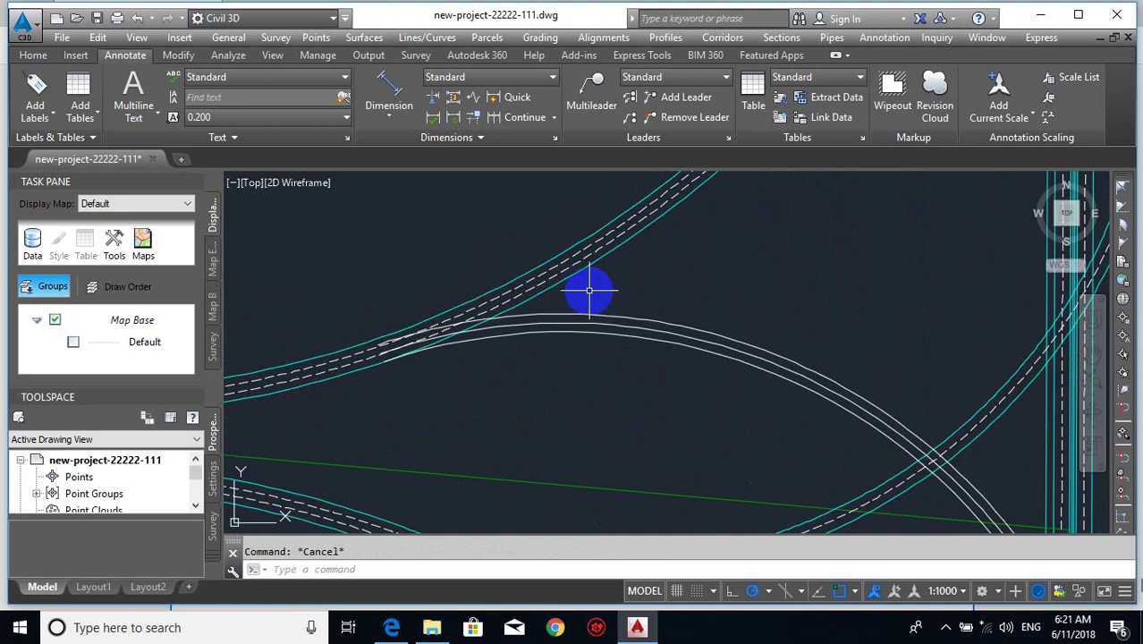
- Trim the upper ramp's inner edge and dashed lane lines where the three parallel arcs cross them
scroll(454, 362, "up", 3)
type("tr")
key("Return")
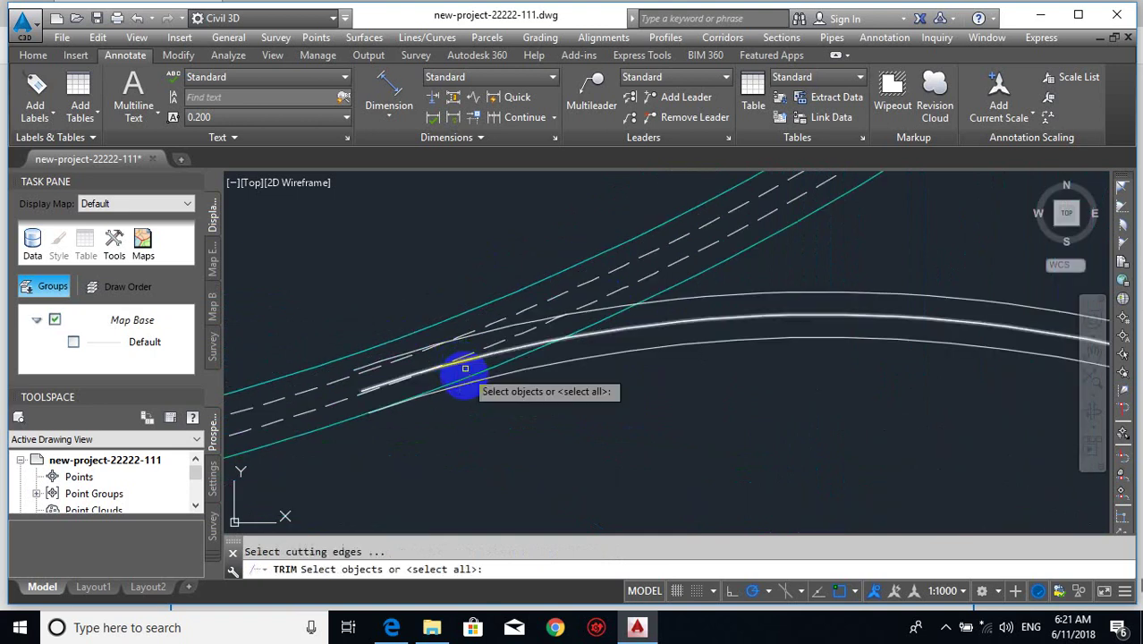
key("Return")
left_click(470, 375)
left_click(484, 350)
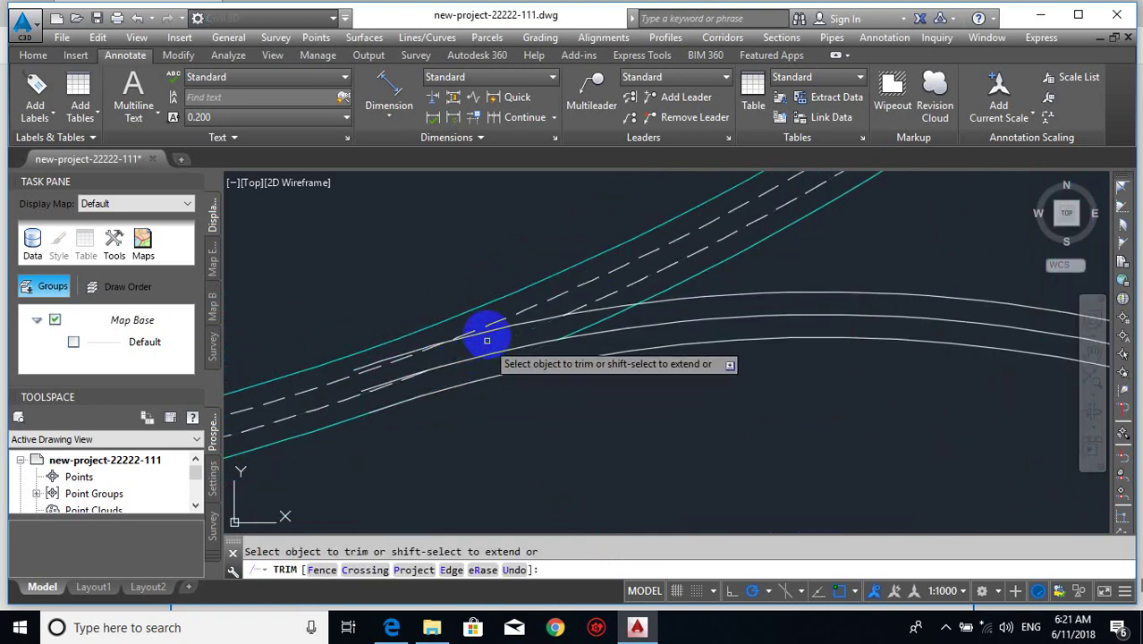
left_click(488, 320)
left_click(484, 323)
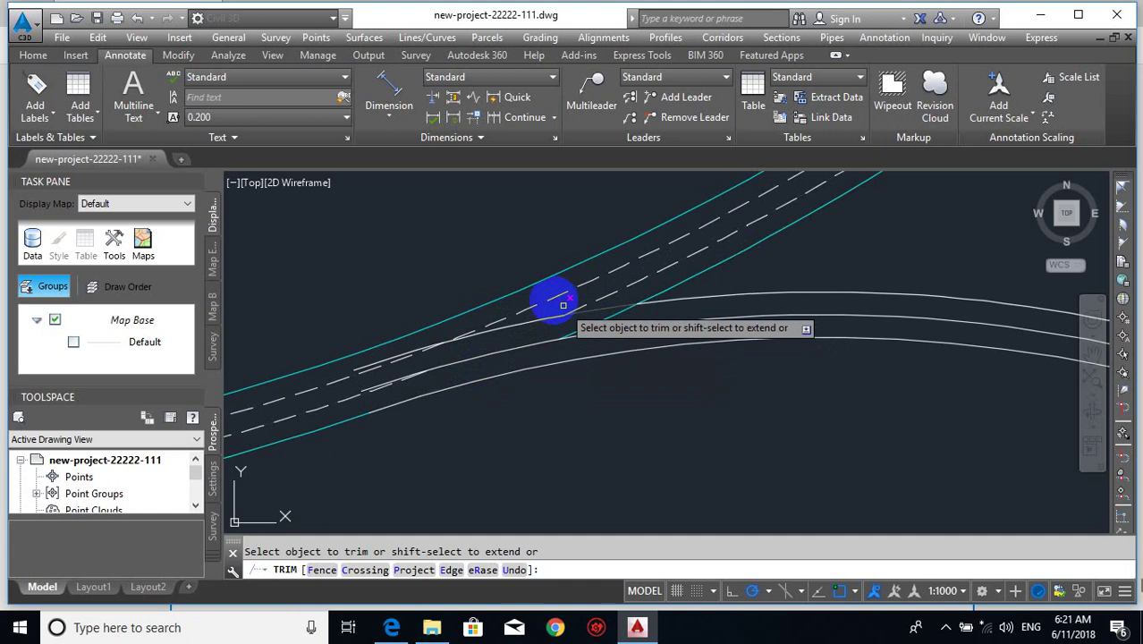
- Erase the leftover dashed lane lines and inner edge of the upper ramp beyond the arcs
key("Escape")
type("e")
key("Return")
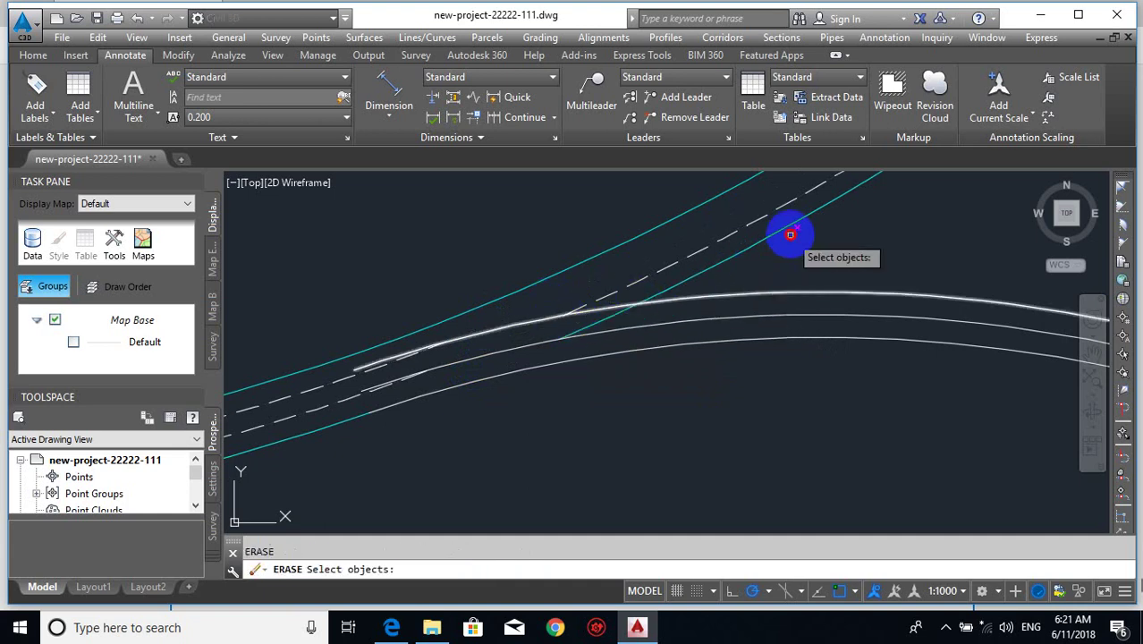
left_click(804, 235)
left_click(693, 269)
- Offset the upper ramp's outer edge inward by 6.3 to form its new inner edge
type("o")
key("Return")
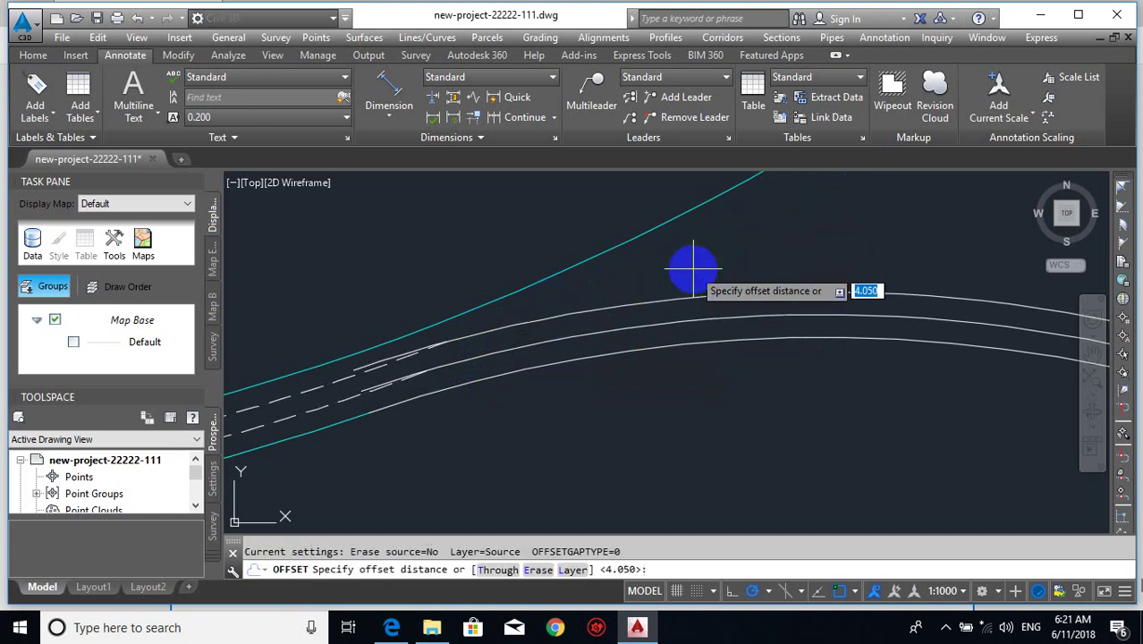
type("6.3")
key("Return")
scroll(684, 259, "down", 1)
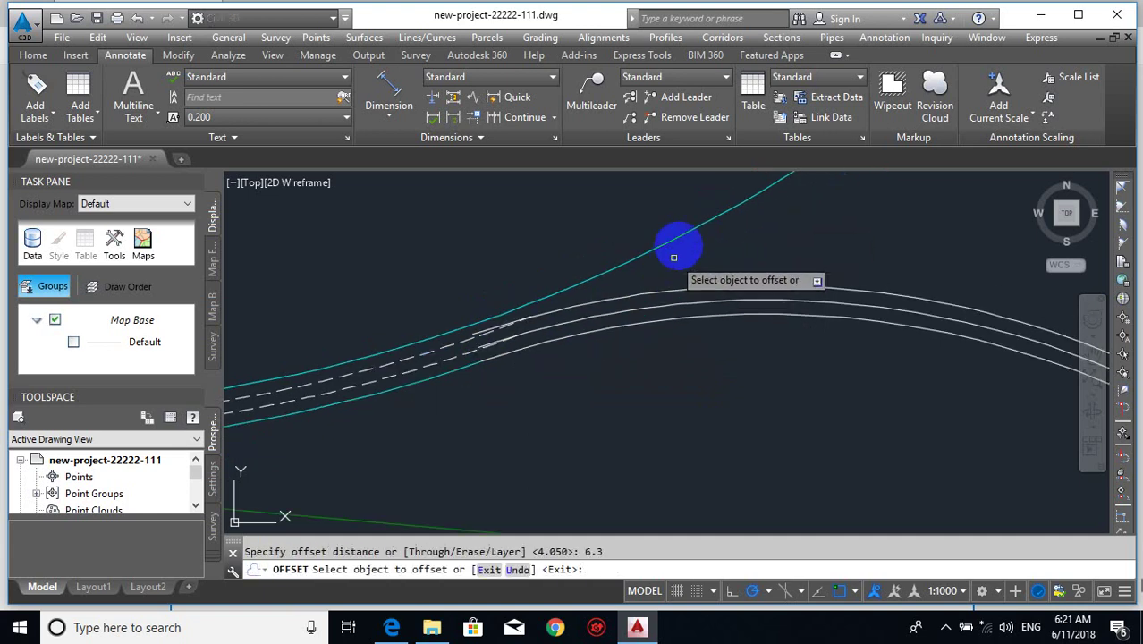
left_click(680, 241)
left_click(617, 278)
key("Escape")
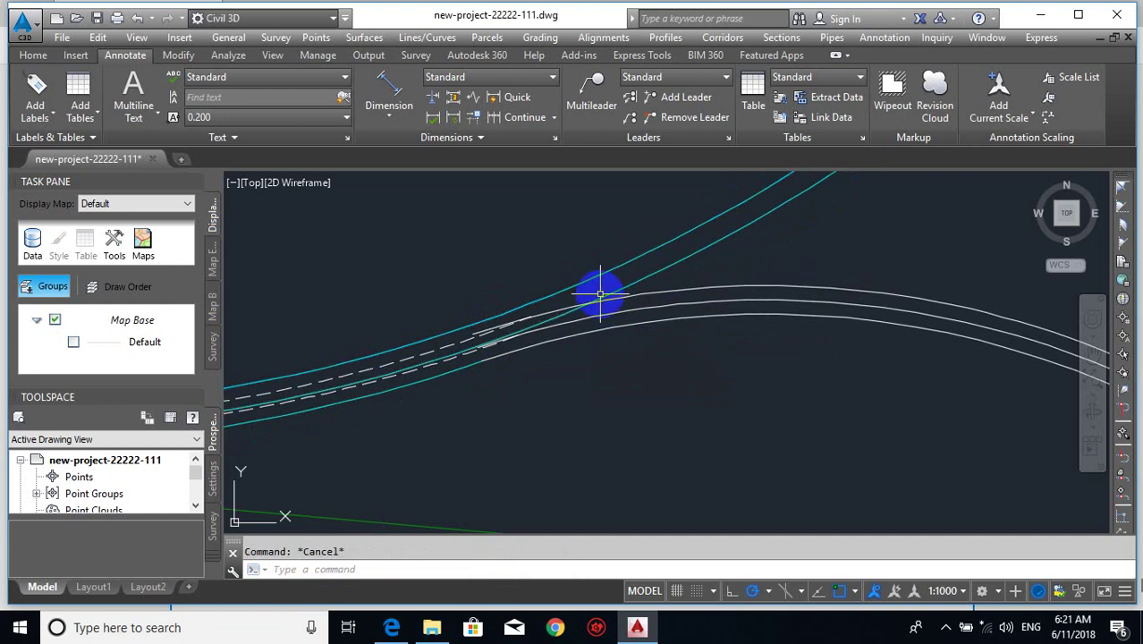
- Trim the new inner edge of the upper ramp back to the outermost connecting arc
type("tr")
key("Return")
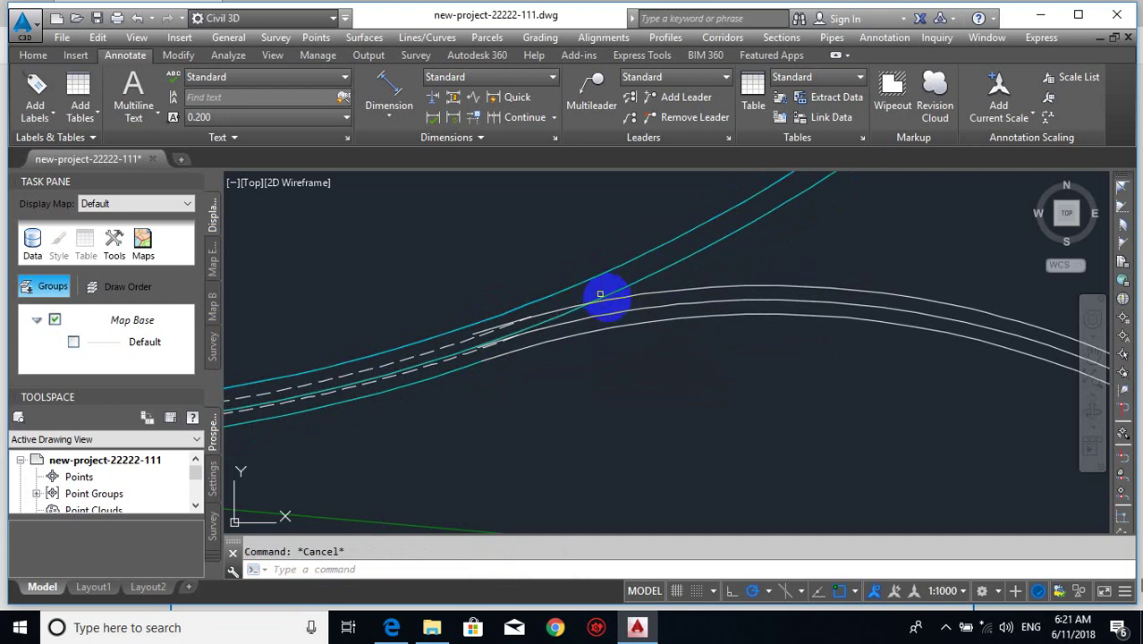
key("Return")
left_click(574, 311)
key("Escape")
key("Escape")
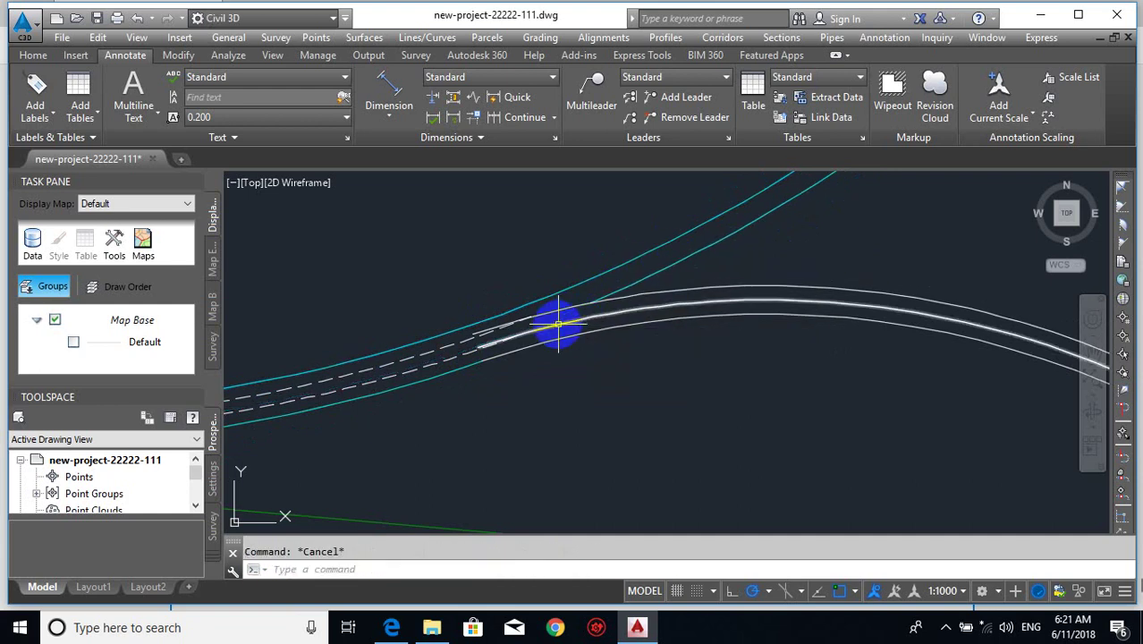
- Break the outermost connecting arc at the point where the upper ramp's inner edge meets it
type("br")
key("Return")
scroll(579, 308, "up", 2)
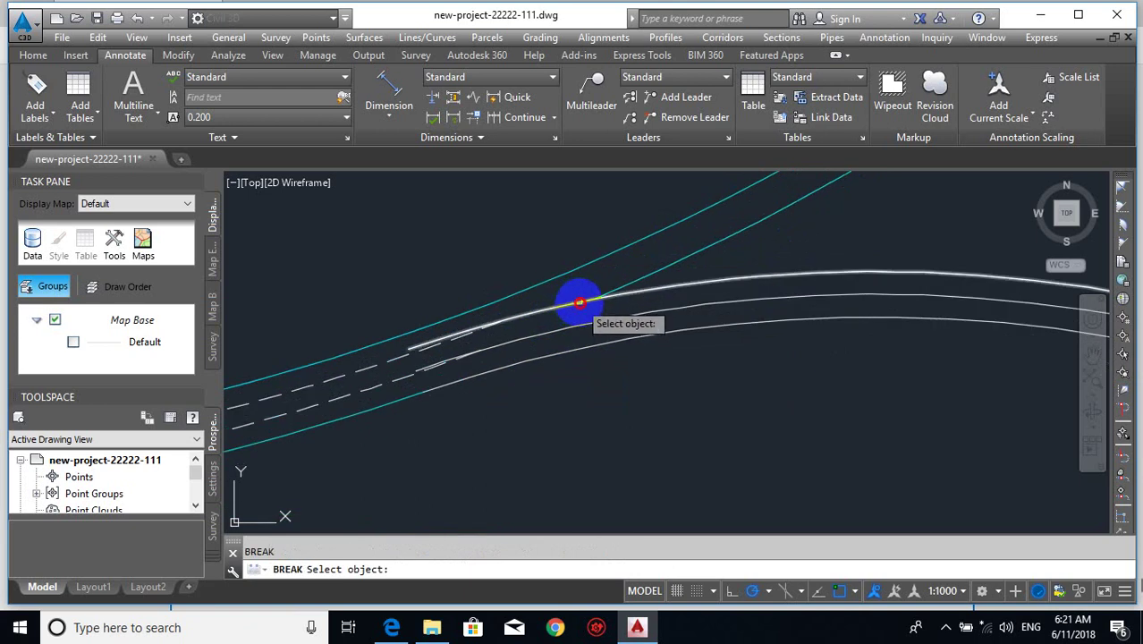
left_click(581, 303)
left_click(597, 298)
key("Escape")
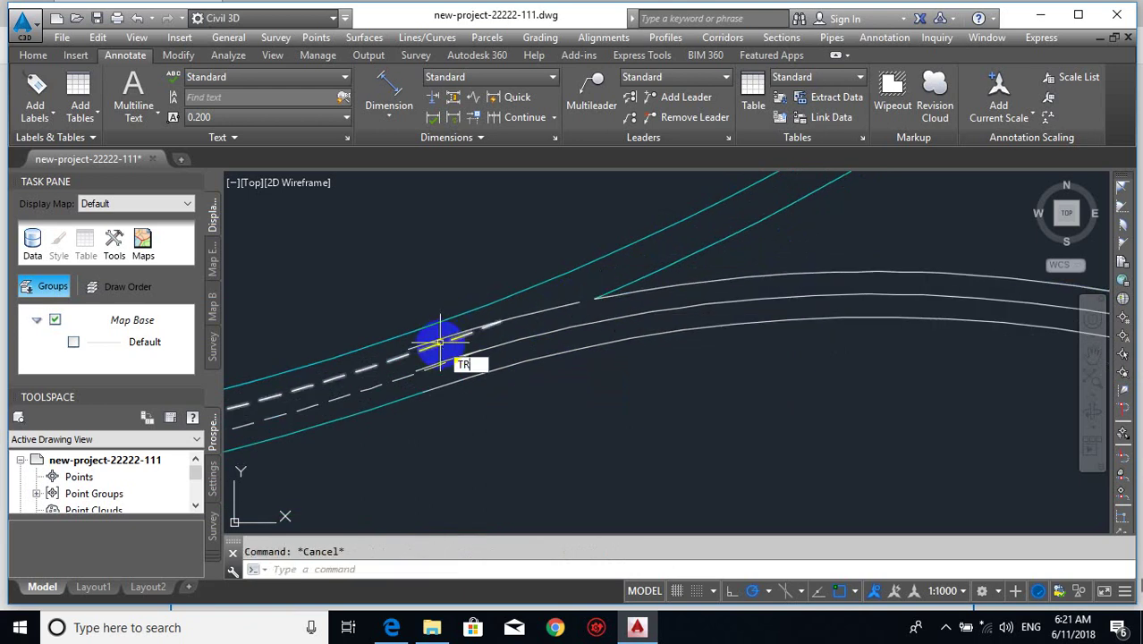
- Trim the end of the outermost arc that overlaps the upper dashed lane line
type("TR")
key("Return")
key("Return")
key("Escape")
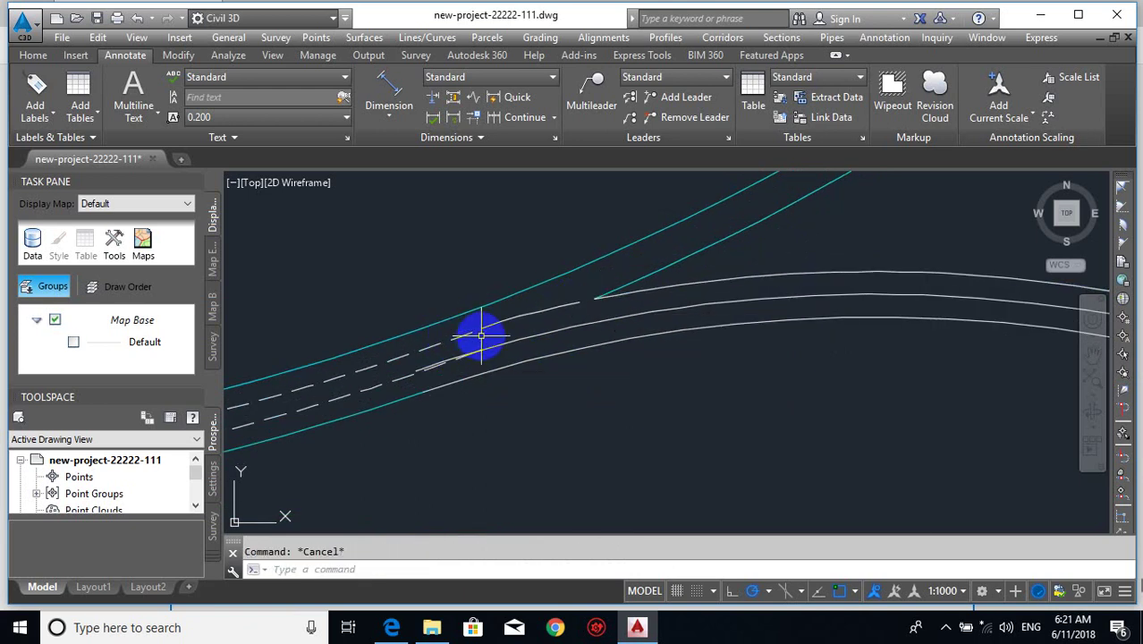
- Match the short broken-off piece of the outermost arc to the dashed lane line's properties
key("Return")
left_click(469, 332)
left_click(531, 312)
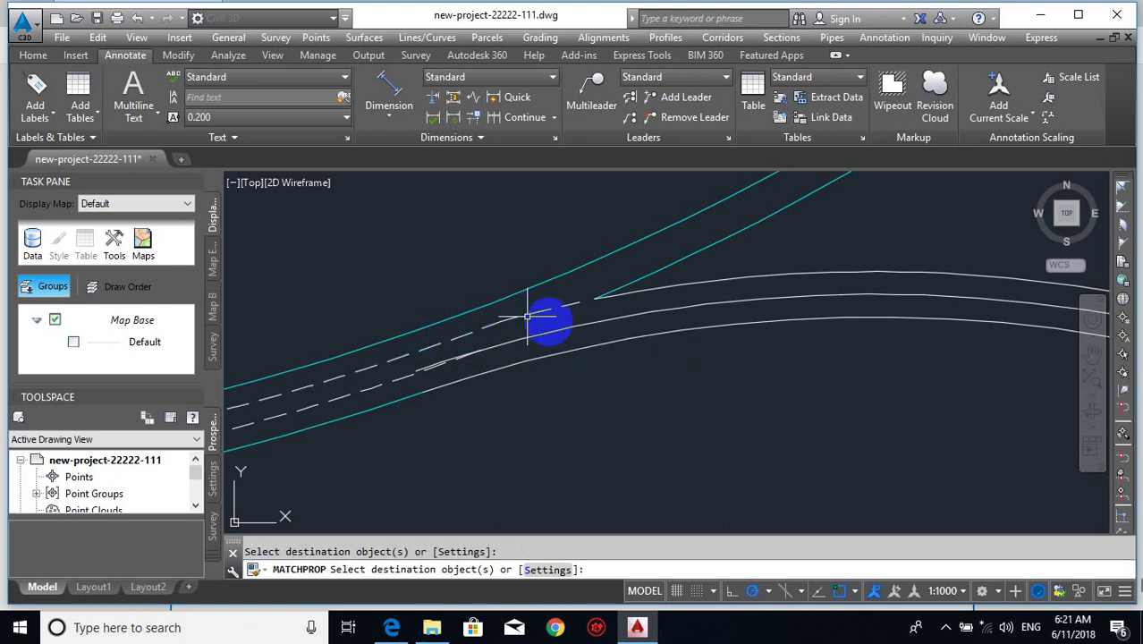
key("Escape")
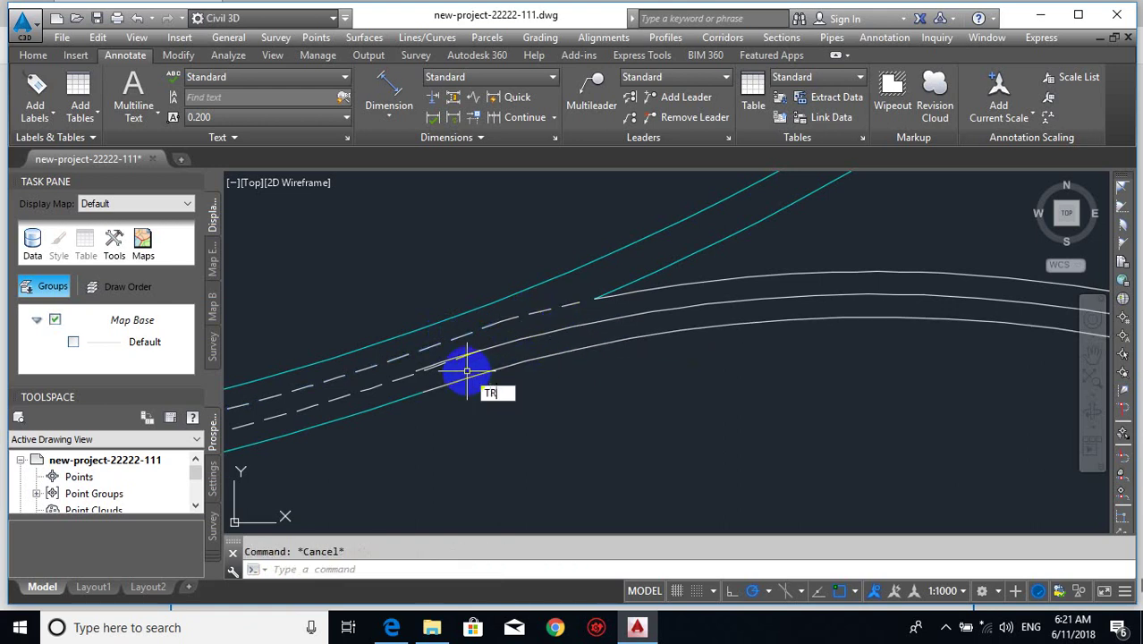
- Trim the overlap where the middle arc meets the lower dashed lane line
type("TR")
key("Return")
key("Return")
scroll(467, 370, "up", 3)
key("Escape")
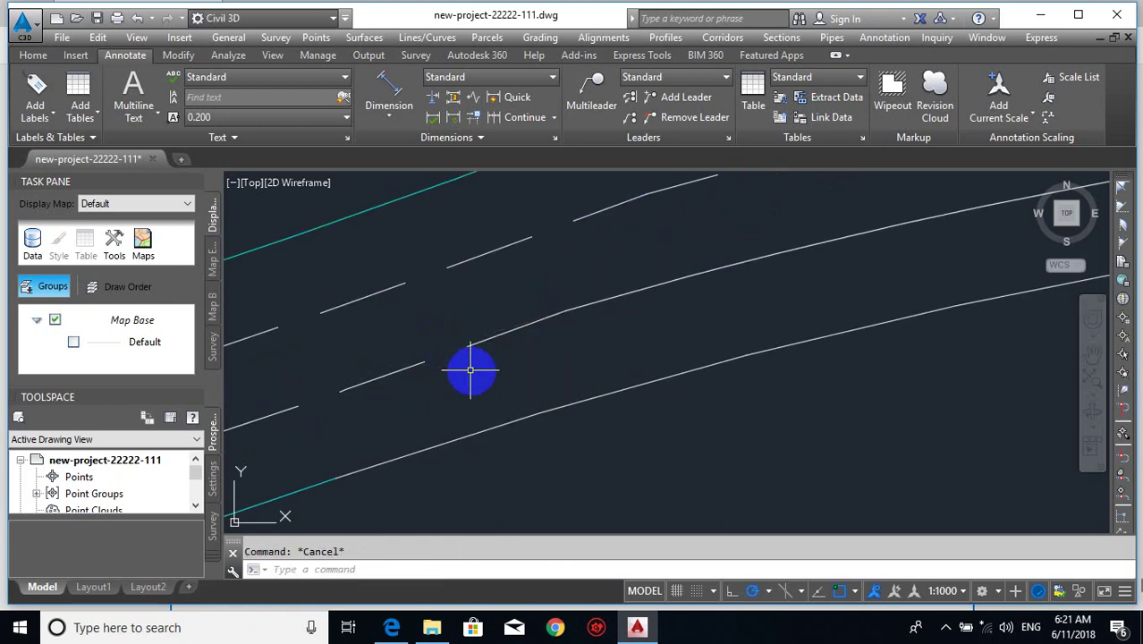
- Match the middle connecting arc to the dashed lane line's properties
key("Return")
left_click(483, 340)
left_click(631, 284)
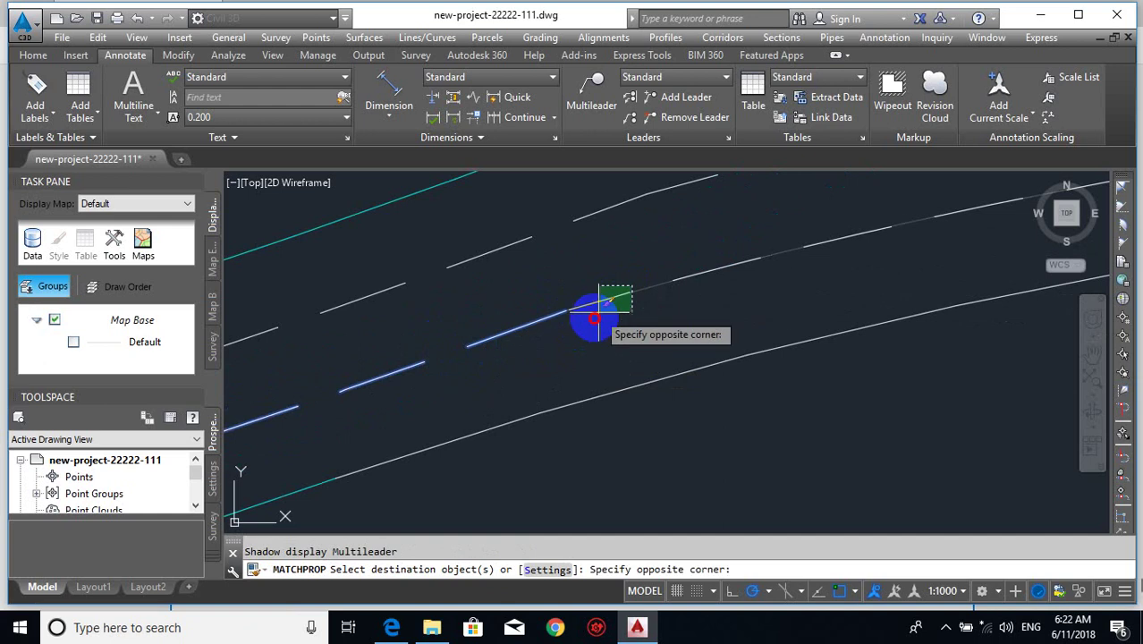
left_click(595, 314)
scroll(594, 314, "down", 4)
scroll(623, 340, "down", 2)
key("Escape")
- Match the outer and inner connecting arcs to the cyan ramp edge's properties
type("M")
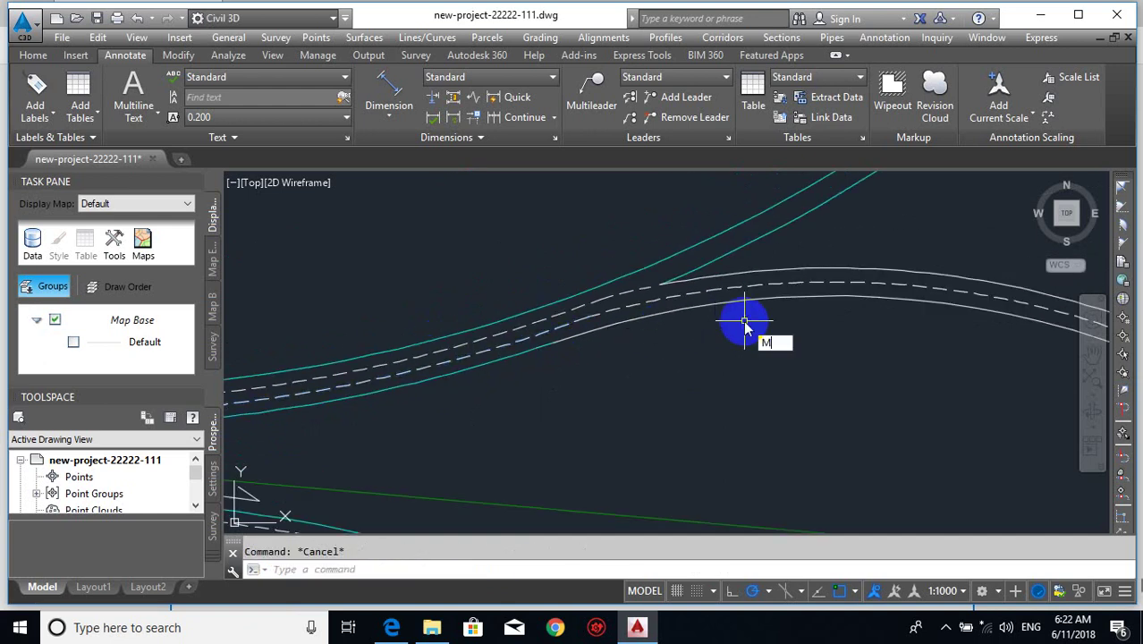
type("A")
key("Return")
left_click(738, 250)
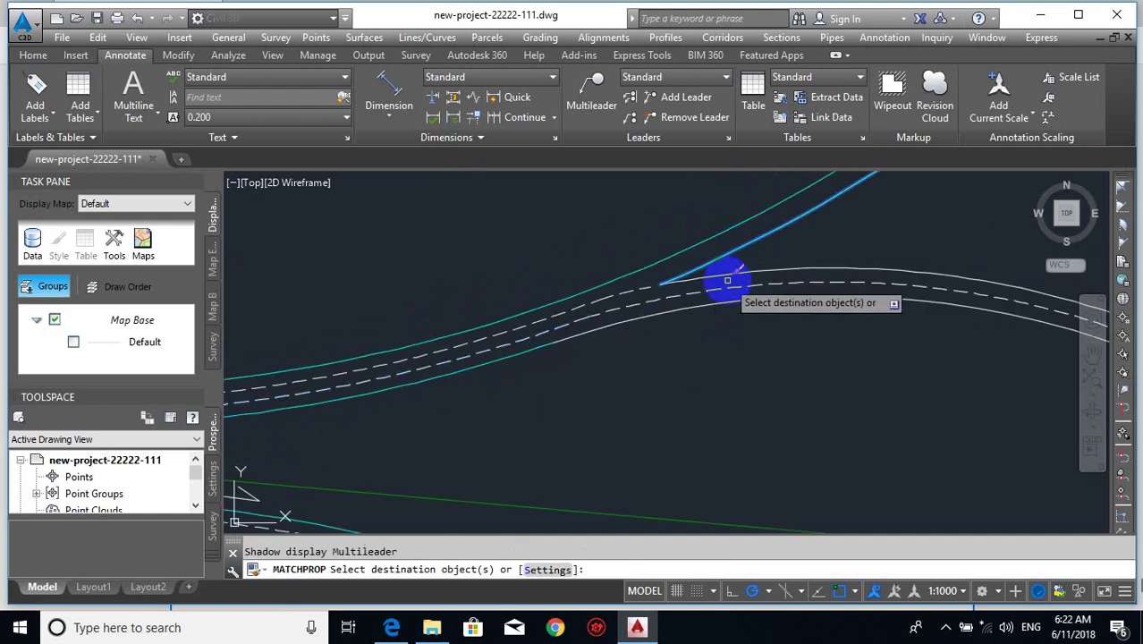
left_click(727, 273)
key("Escape")
scroll(717, 281, "down", 4)
key("Return")
scroll(769, 273, "up", 4)
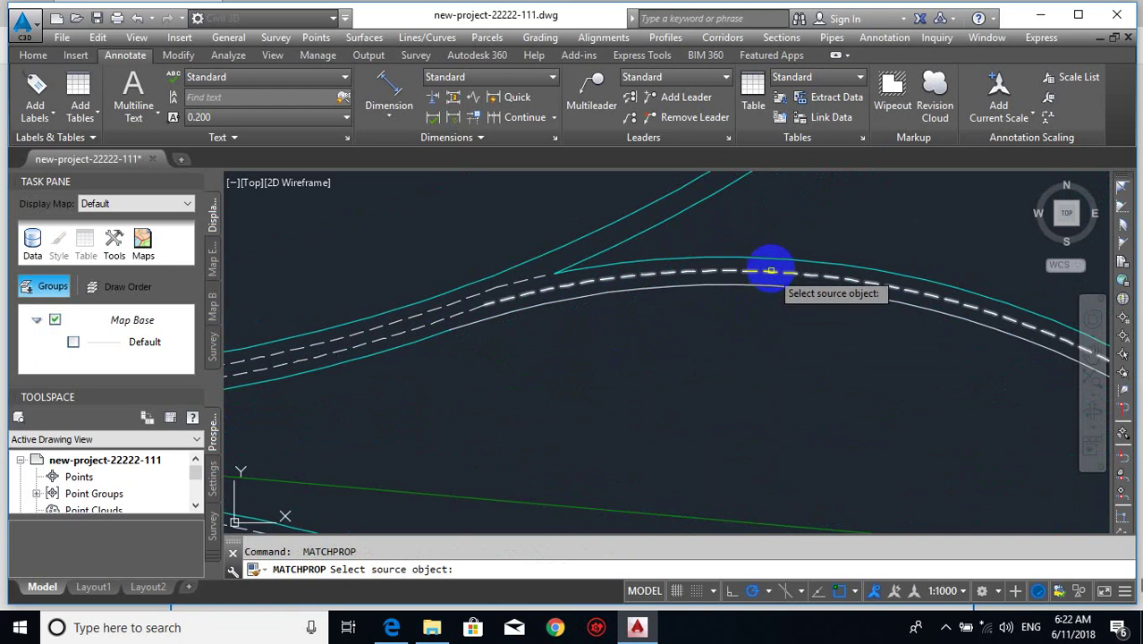
left_click(766, 259)
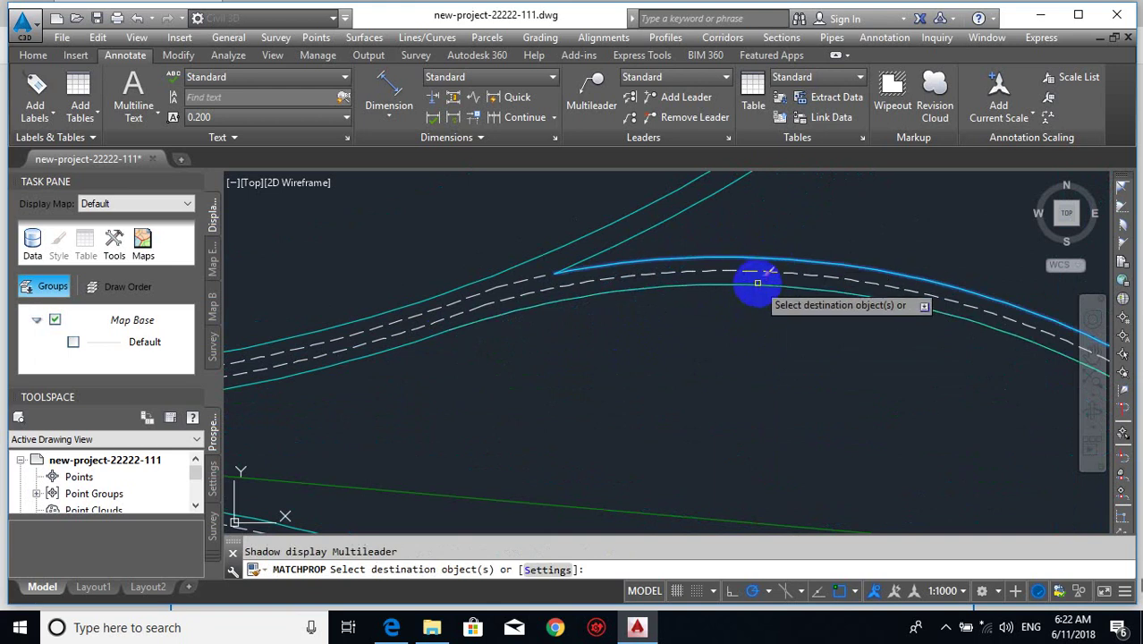
key("Escape")
- Draw a half-headed direction arrow inside the loop pointing toward the side road, with a barb about 30 long
scroll(677, 352, "down", 3)
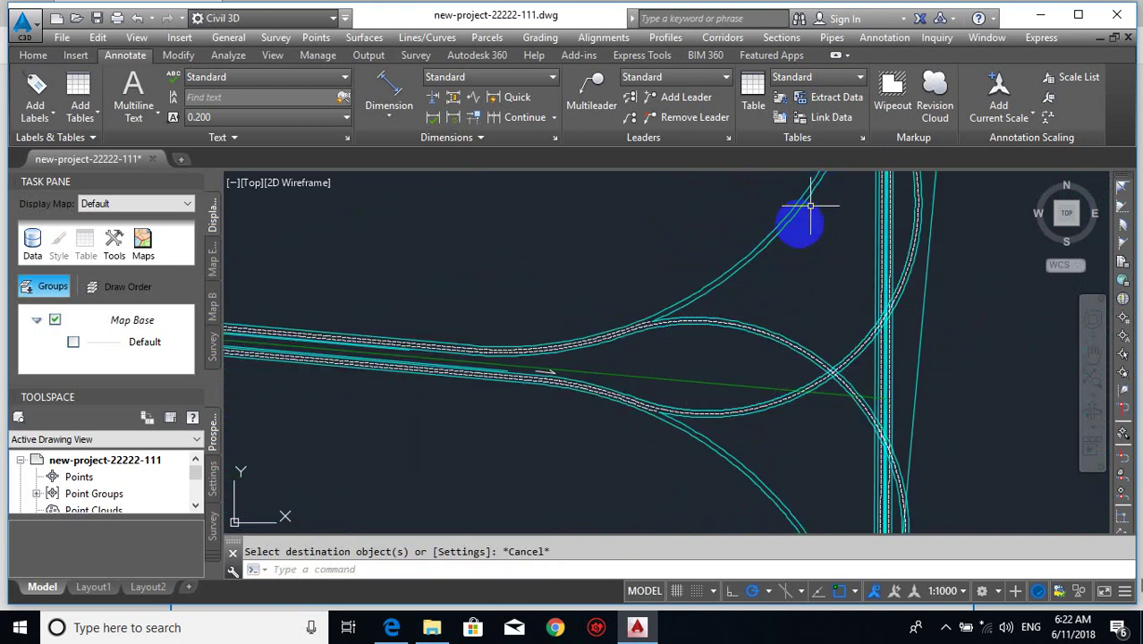
scroll(617, 362, "up", 1)
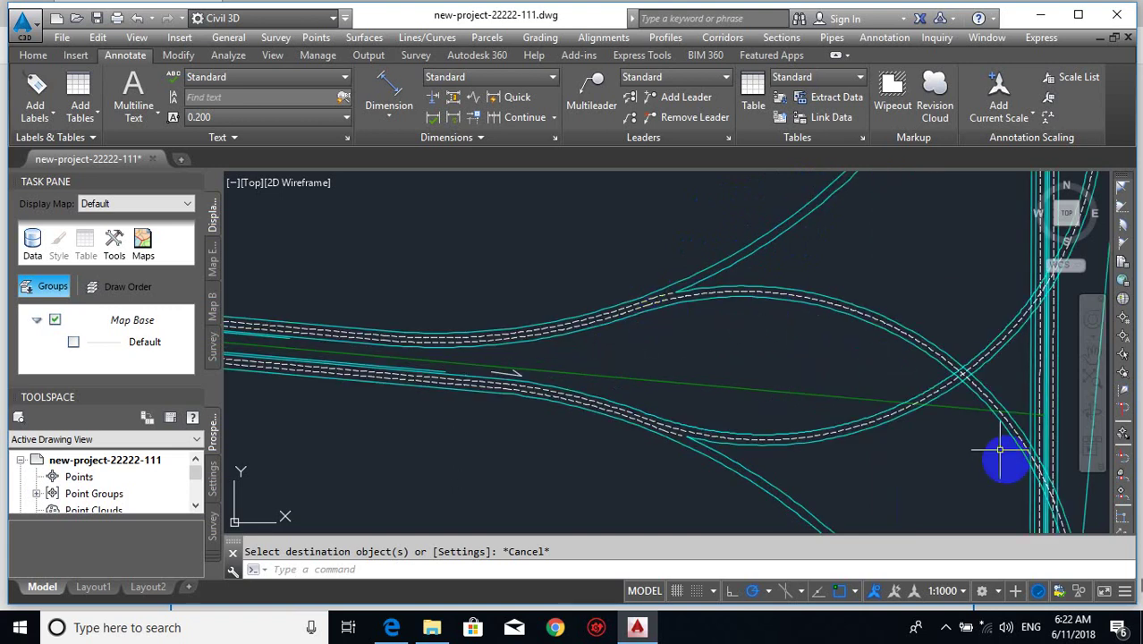
type("l")
key("Return")
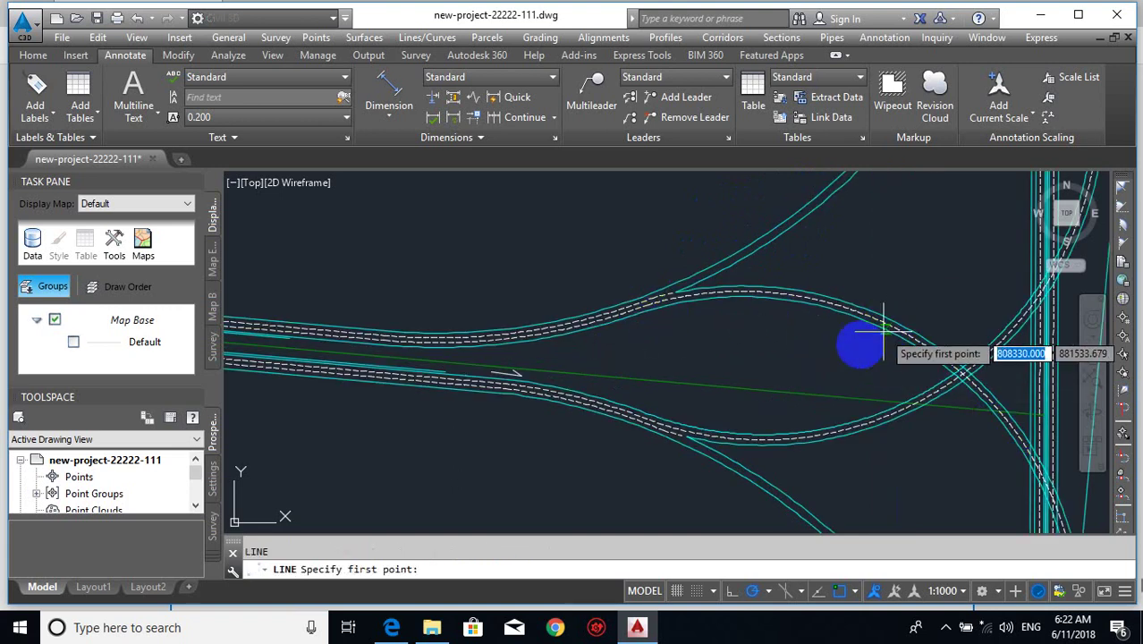
left_click(866, 346)
left_click(770, 318)
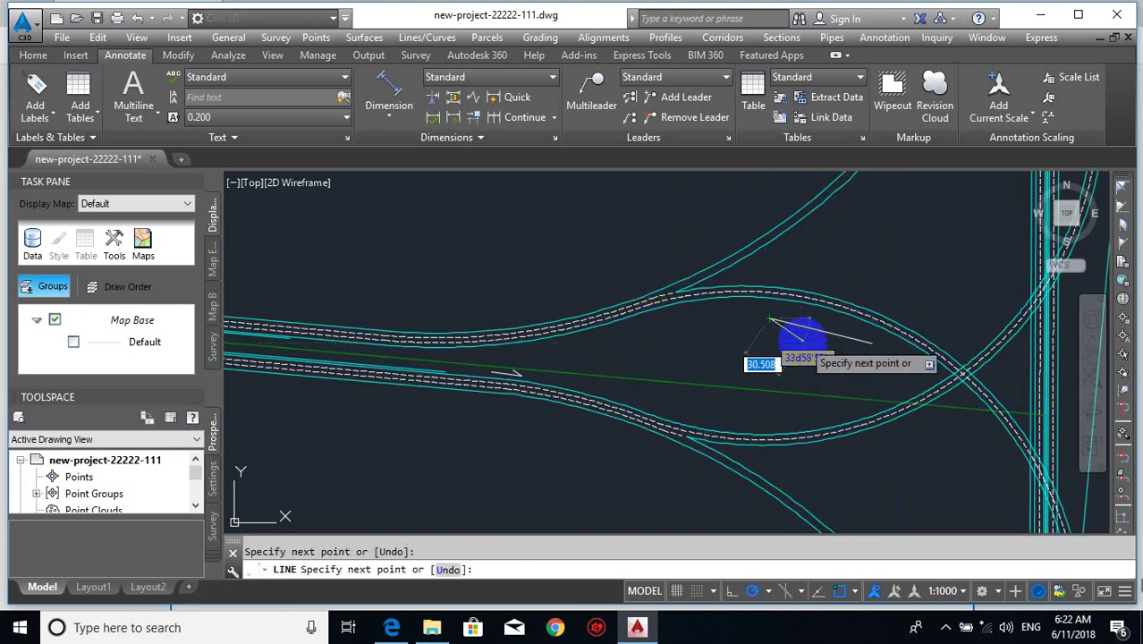
left_click(803, 341)
key("Return")
- Draw a second half-headed arrow beside the upper ramp, pointing down toward the side road
key("Return")
left_click(783, 201)
left_click(707, 250)
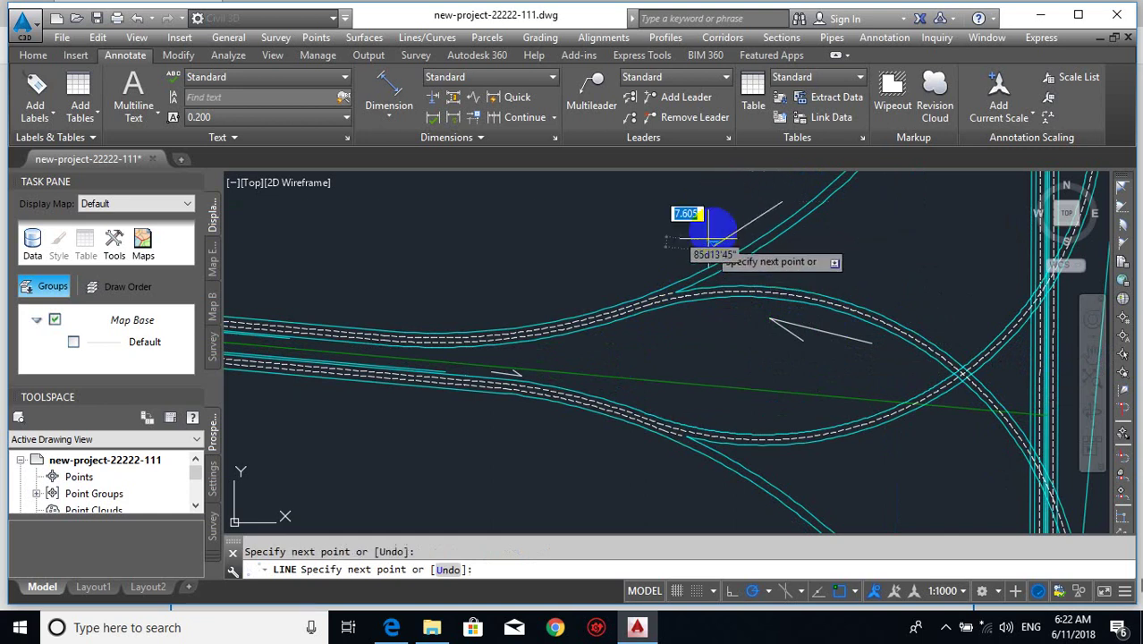
left_click(707, 231)
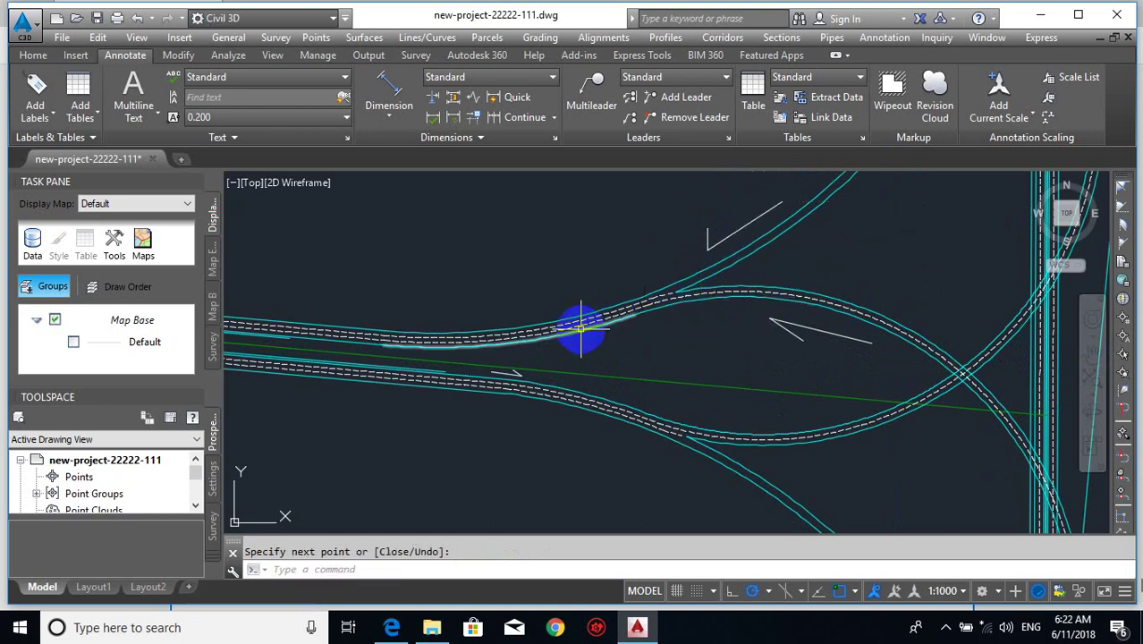
- Trim the overlap where the inner connecting arc meets the tapered line beside the main road
scroll(564, 279, "down", 2)
scroll(708, 315, "down", 2)
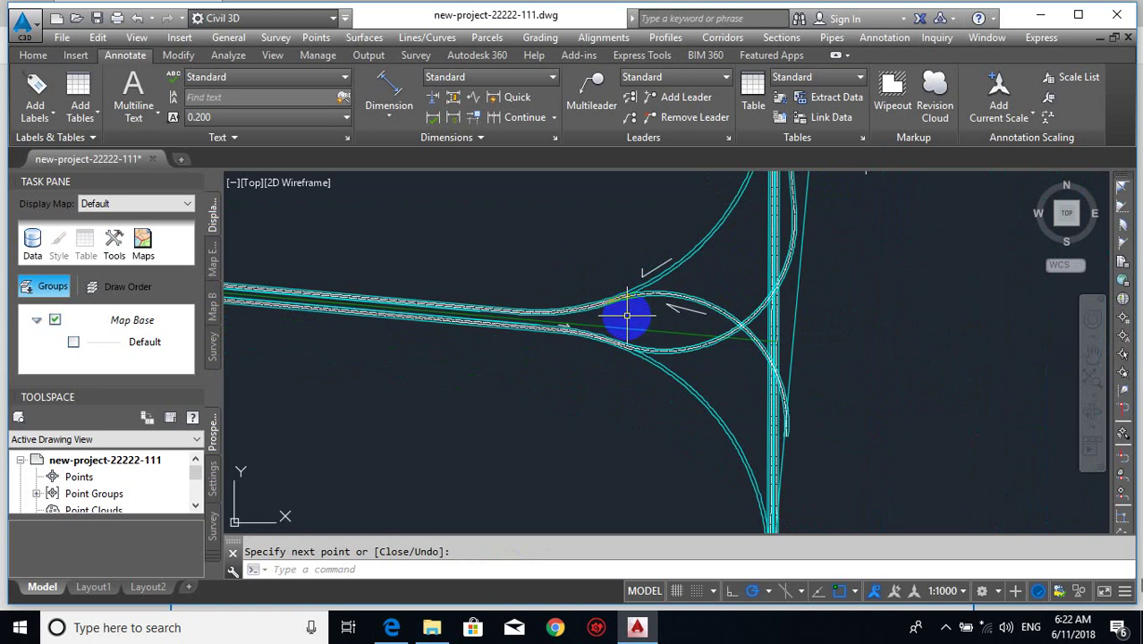
scroll(781, 418, "up", 2)
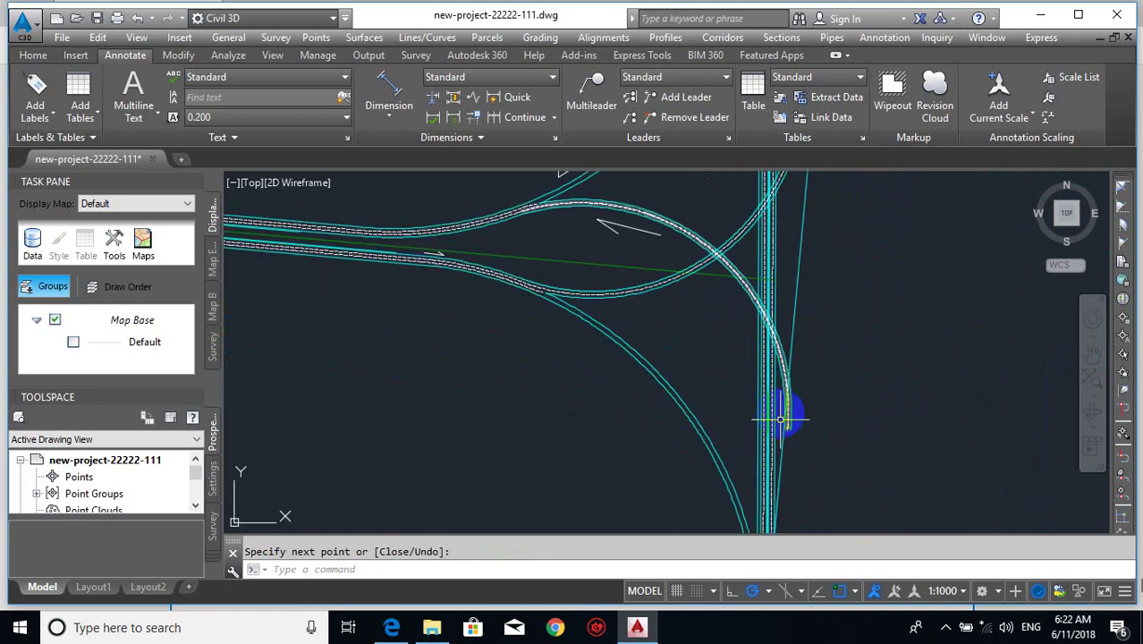
scroll(776, 385, "up", 3)
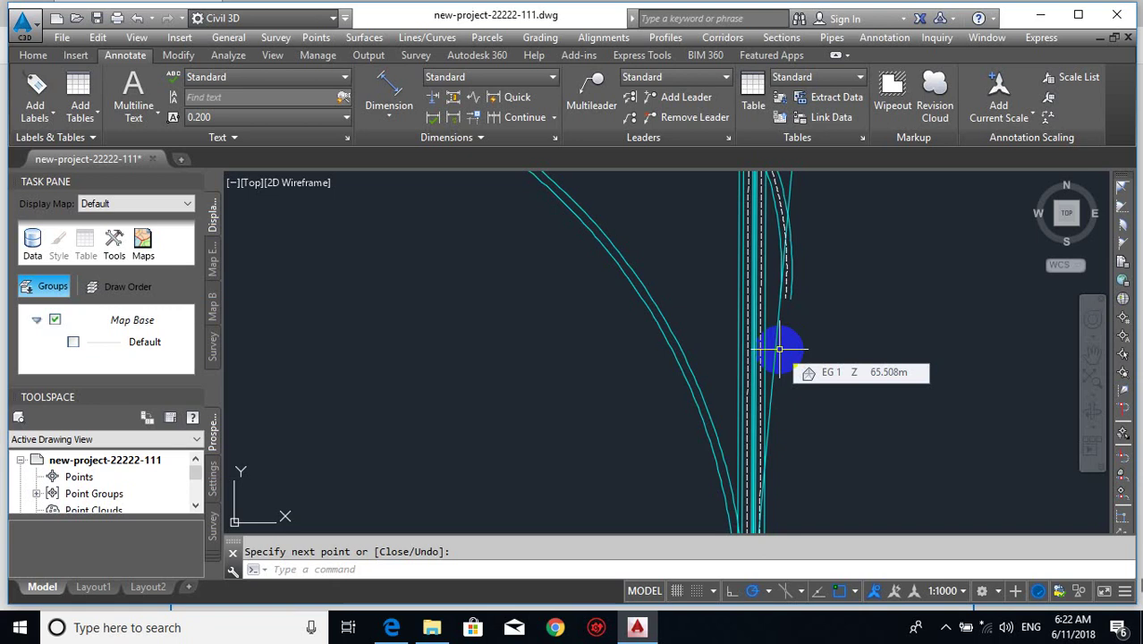
middle_click_drag(804, 454, 807, 382)
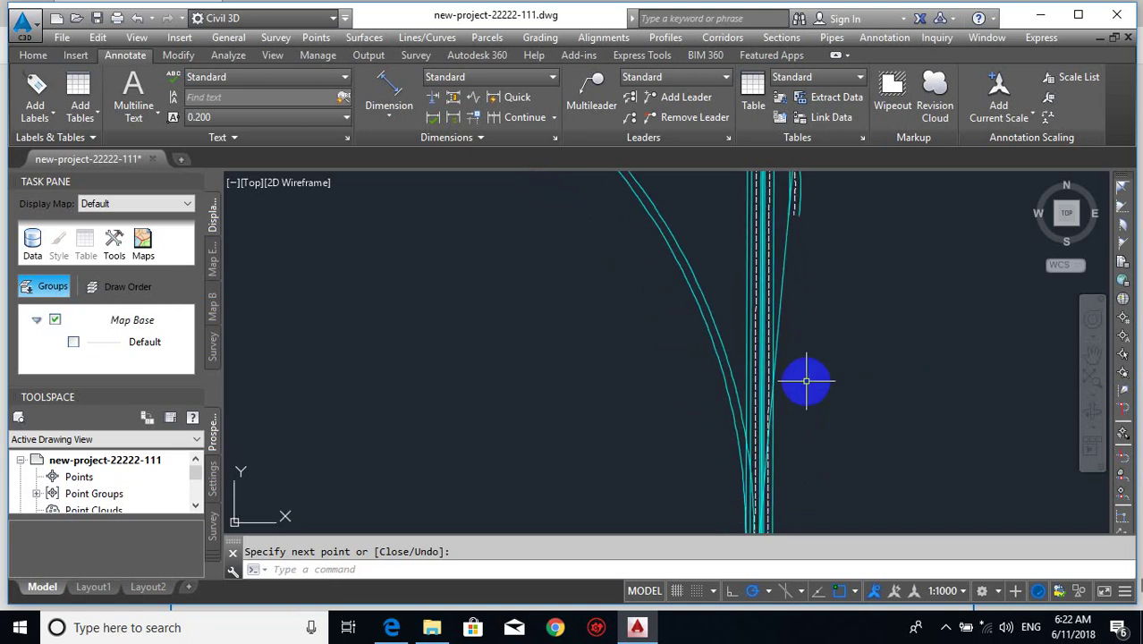
scroll(786, 251, "up", 3)
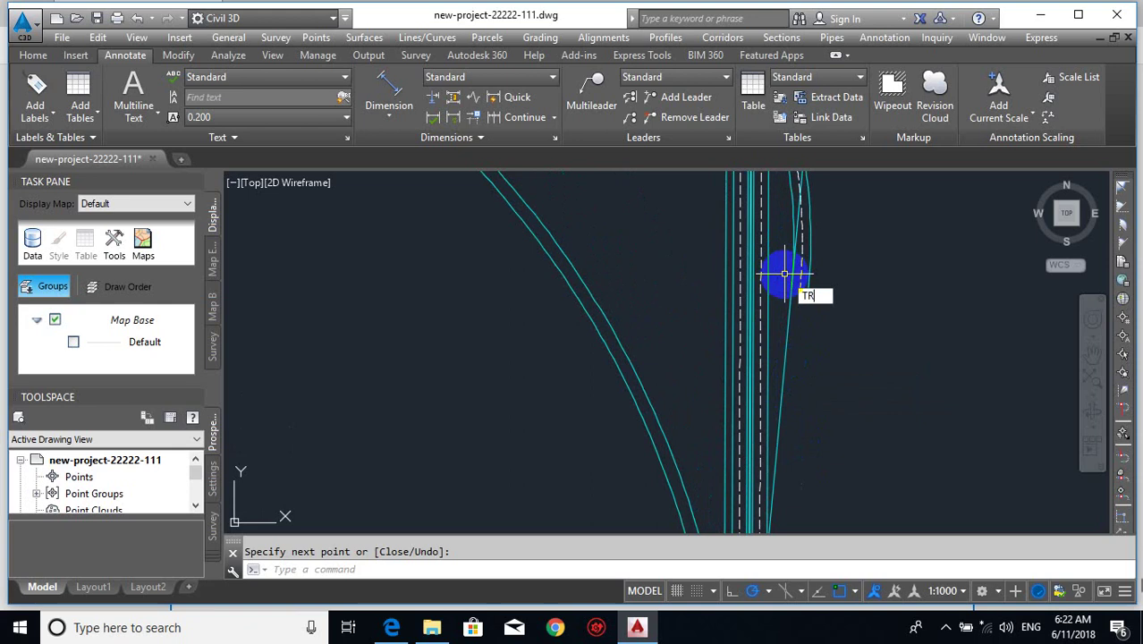
key("Return")
scroll(787, 234, "up", 1)
scroll(788, 268, "up", 1)
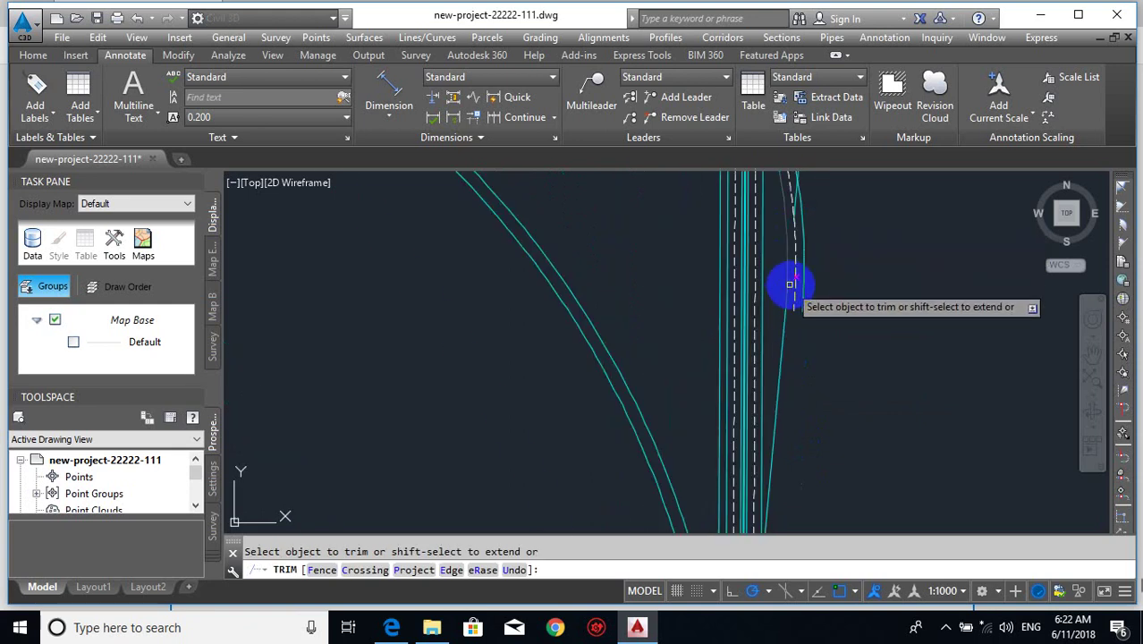
key("Escape")
- Erase the leftover upper piece of the tapered line crossing the connecting arcs
type("e")
key("Return")
scroll(811, 221, "down", 1)
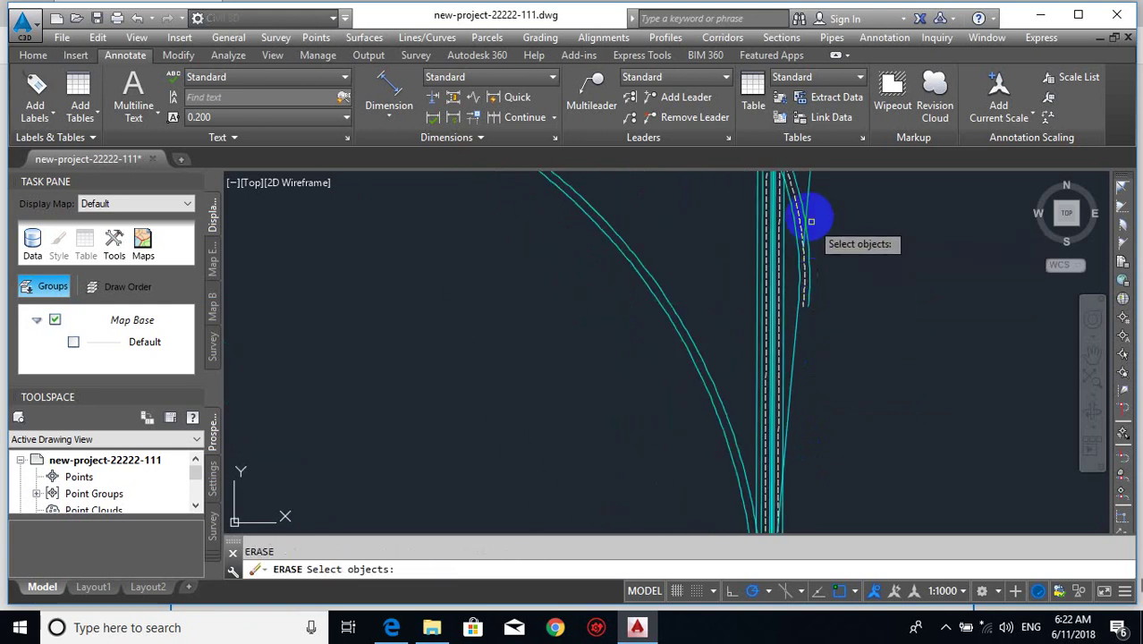
scroll(811, 222, "up", 3)
key("Return")
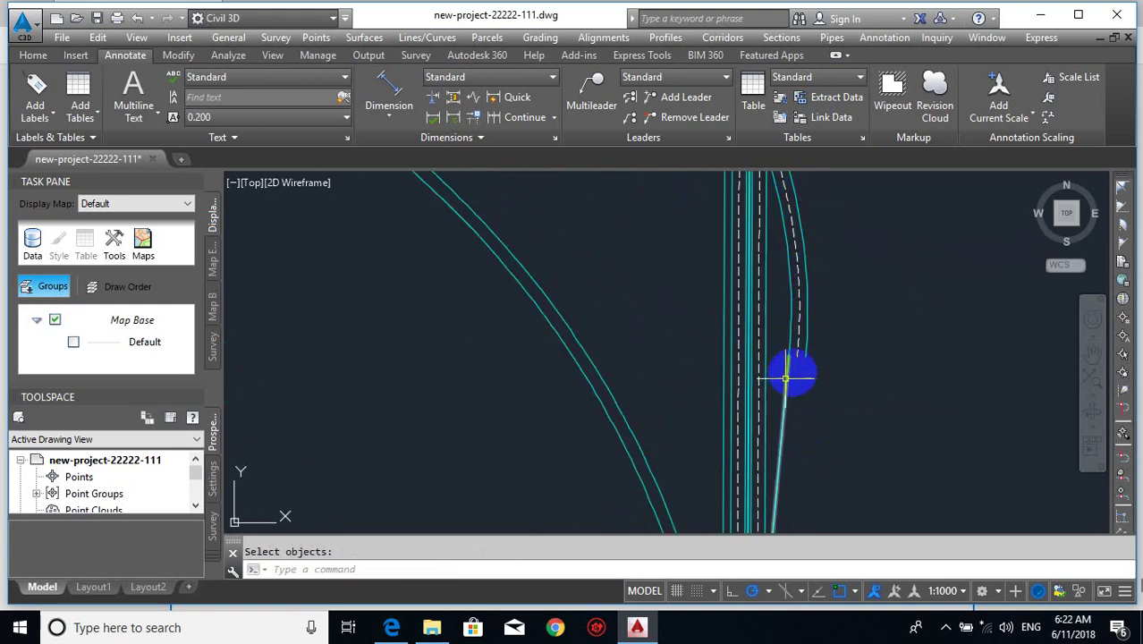
- Trim the tapered line where it crosses the main road's edge, up to the dashed lane line
scroll(818, 291, "down", 2)
middle_click_drag(795, 467, 804, 331)
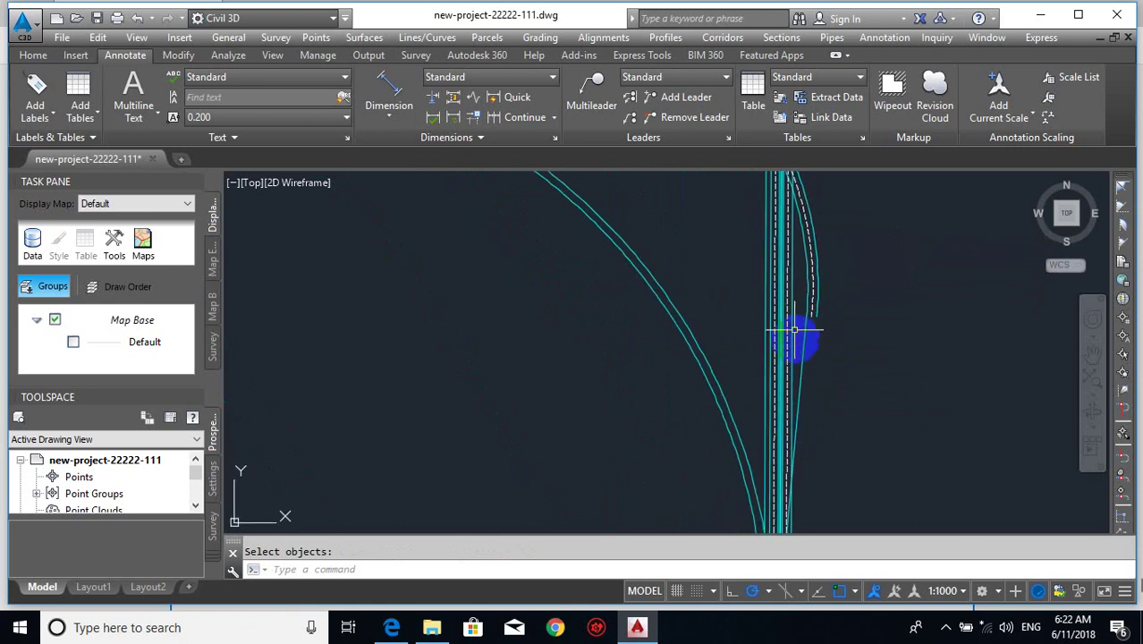
key("Escape")
scroll(811, 411, "up", 2)
scroll(820, 382, "up", 2)
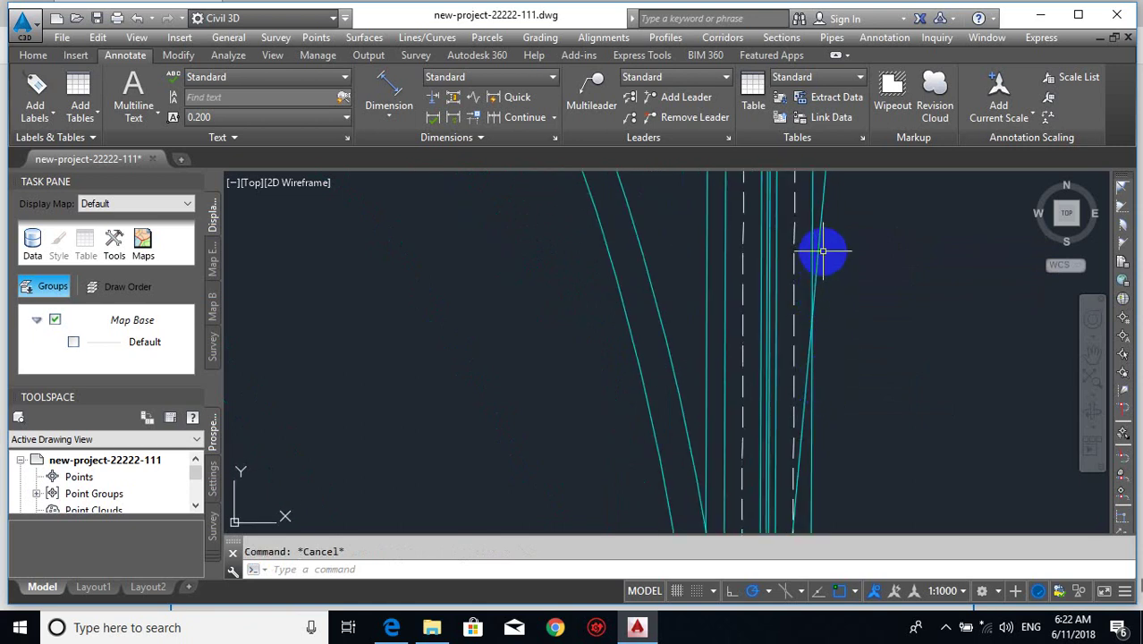
scroll(820, 286, "down", 2)
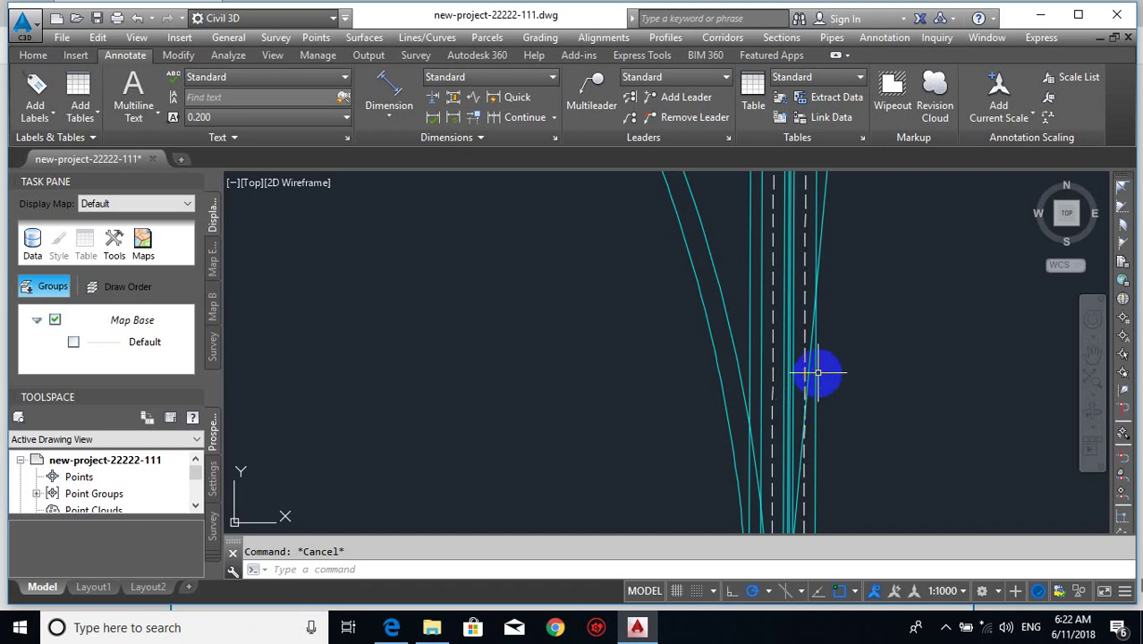
type("tr")
key("Return")
scroll(813, 357, "up", 1)
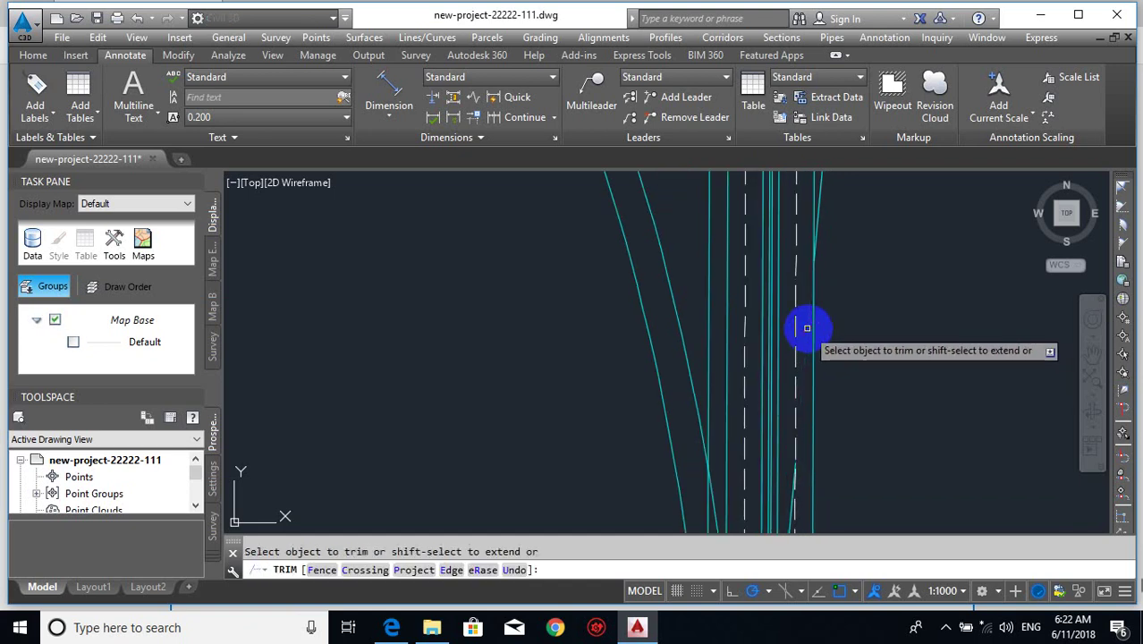
key("Escape")
- Erase the leftover lower piece of the tapered line inside the main road
scroll(806, 449, "down", 2)
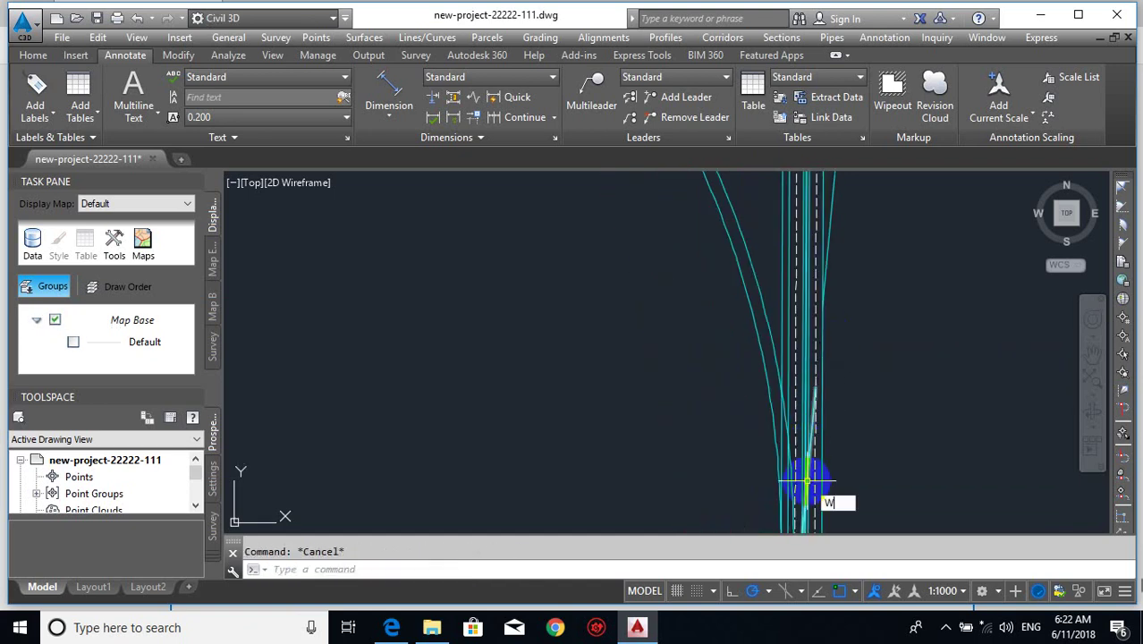
key("Return")
key("Escape")
type("e")
key("Return")
scroll(822, 433, "up", 5)
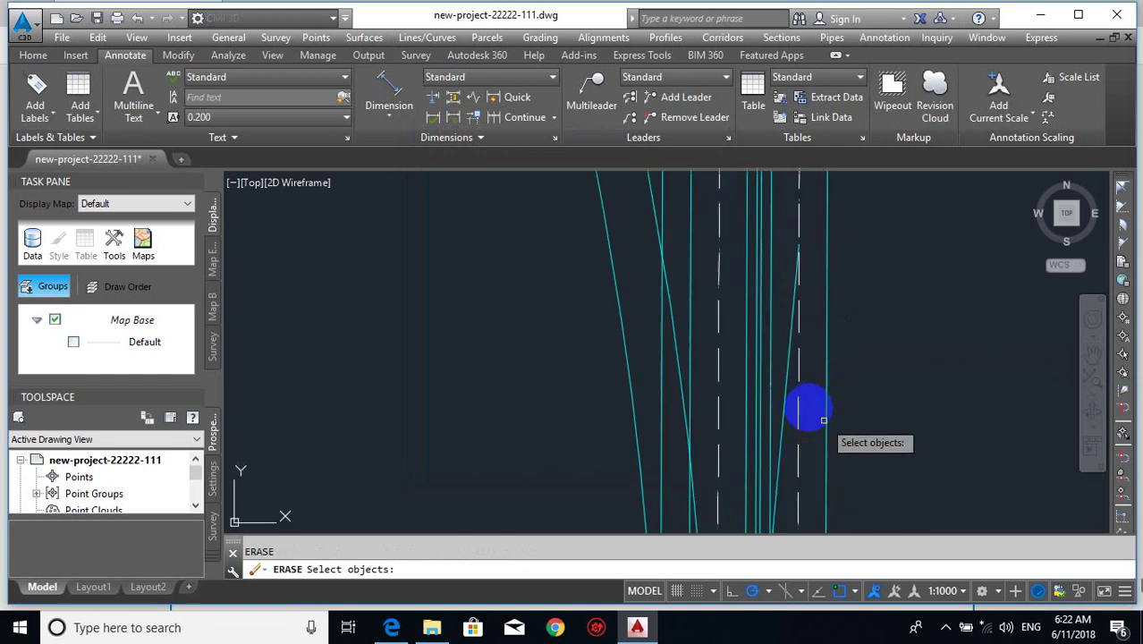
left_click(786, 391)
key("Return")
- Offset the main road's edge on the ramp side outward by 3.6
type("o")
key("Return")
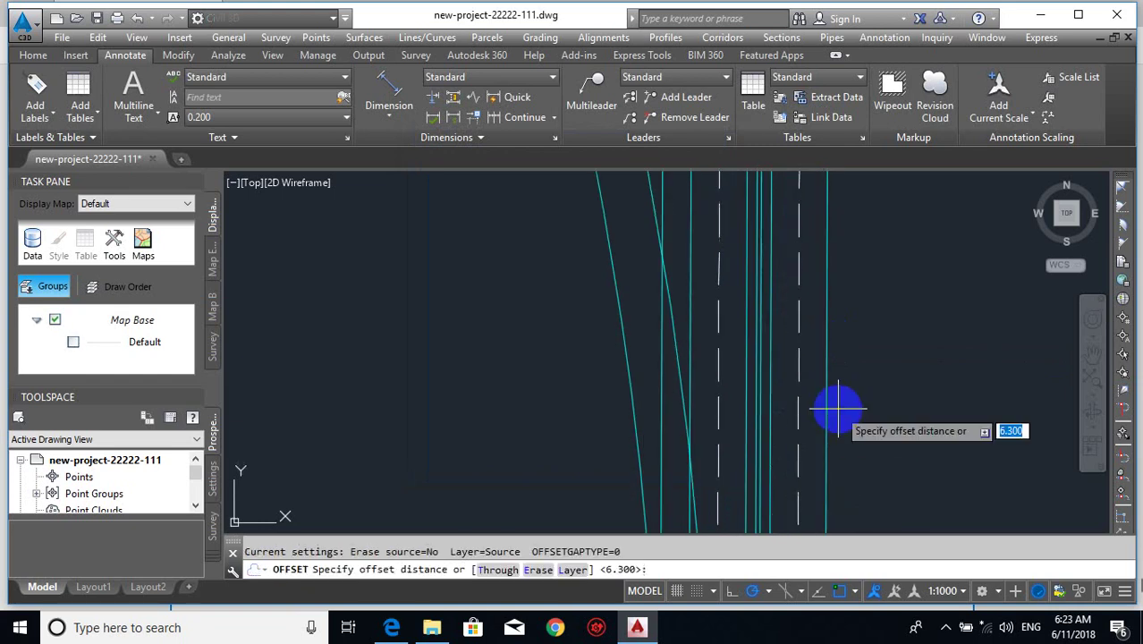
type("3.6")
key("Return")
left_click(827, 394)
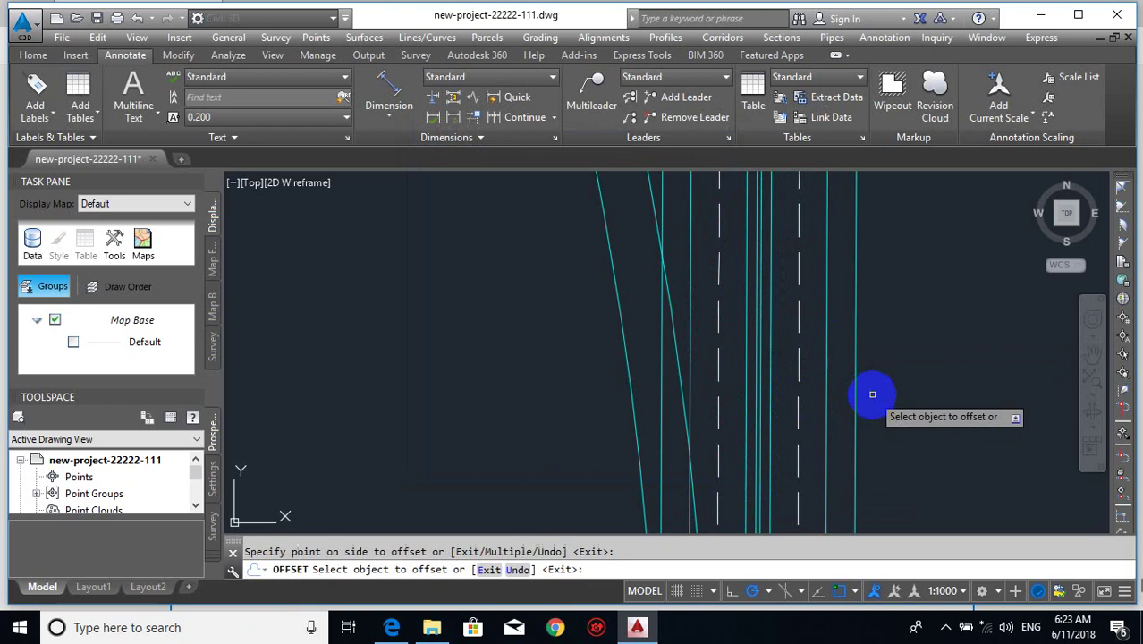
key("Escape")
- Offset the tapered line outward twice at 4.05 to continue the ramp's centre line and outer edge
scroll(828, 434, "down", 2)
scroll(828, 433, "down", 5)
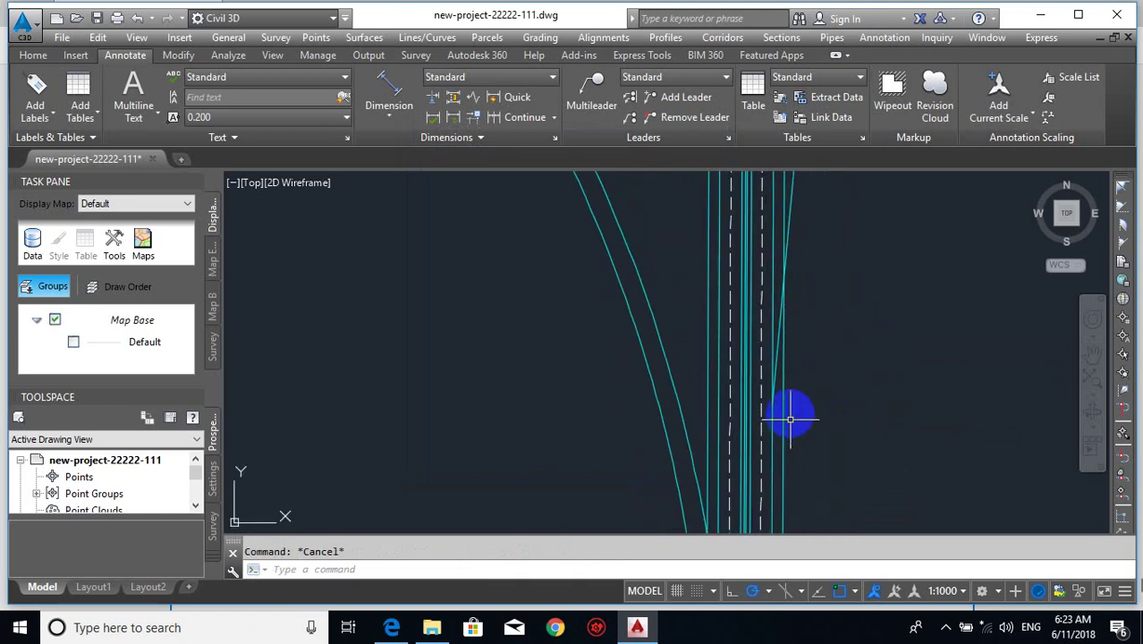
scroll(791, 336, "up", 5)
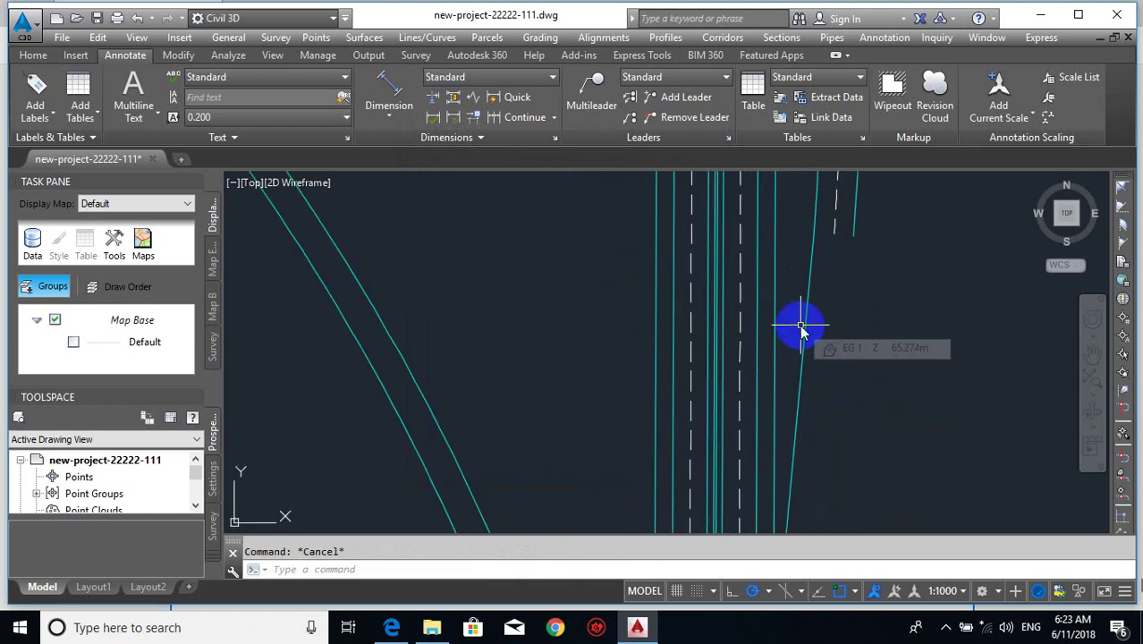
key("Return")
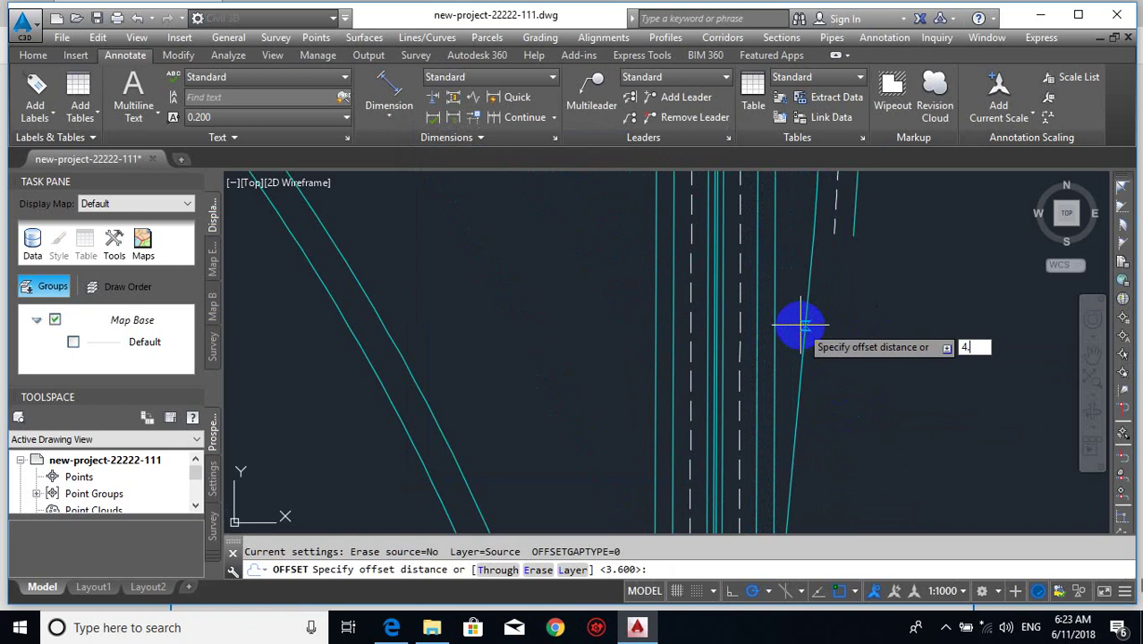
type("4.05")
key("Return")
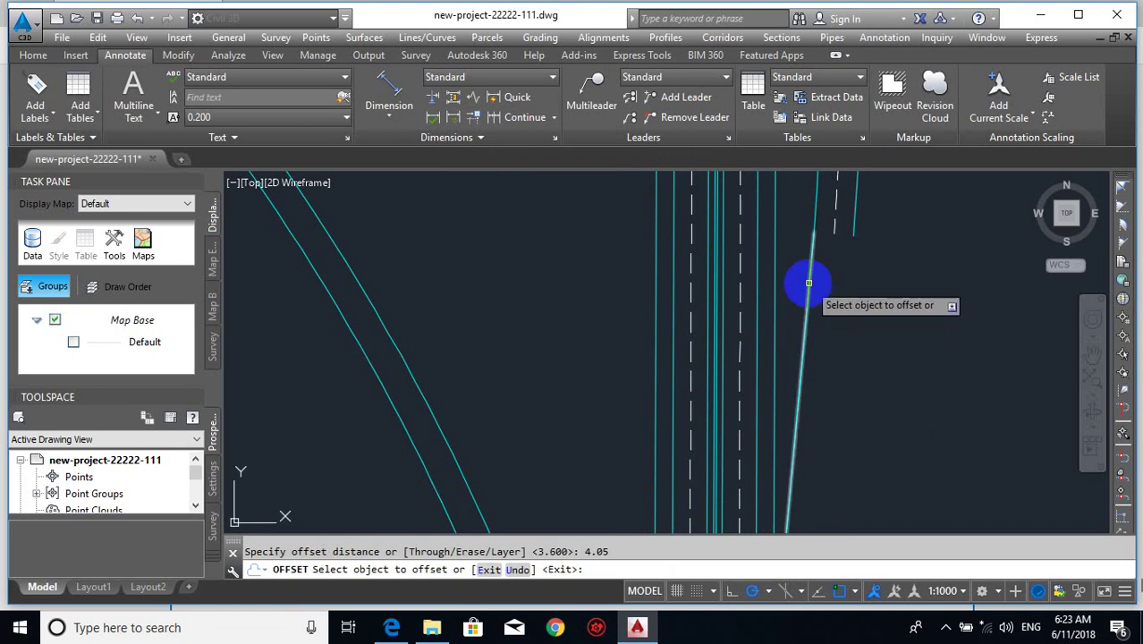
left_click(805, 281)
left_click(836, 279)
left_click(830, 277)
left_click(844, 256)
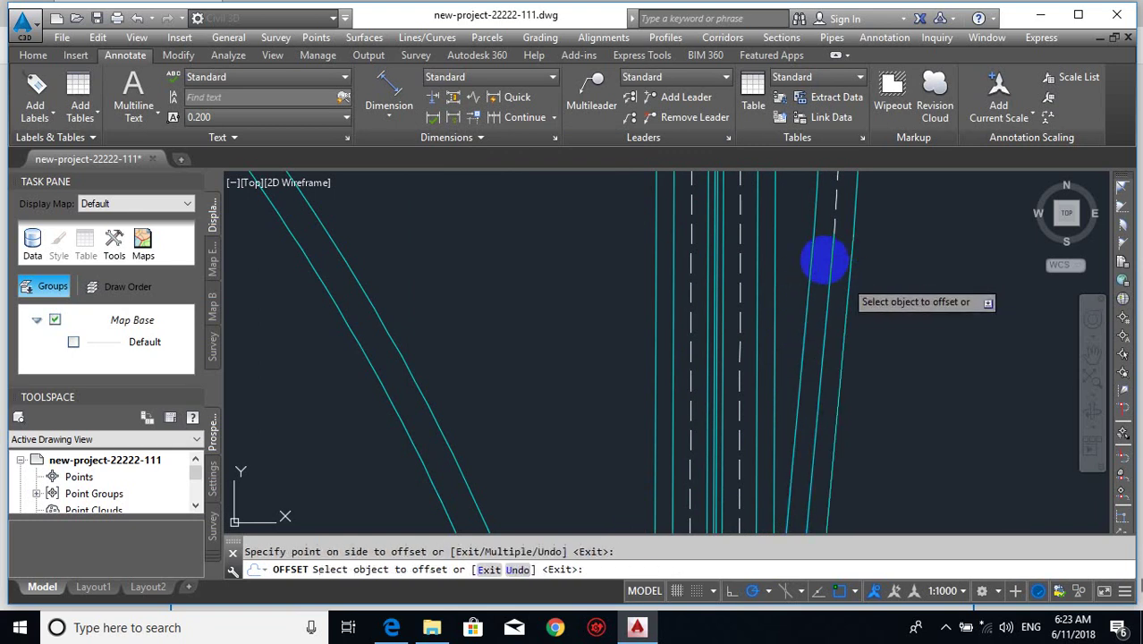
key("Escape")
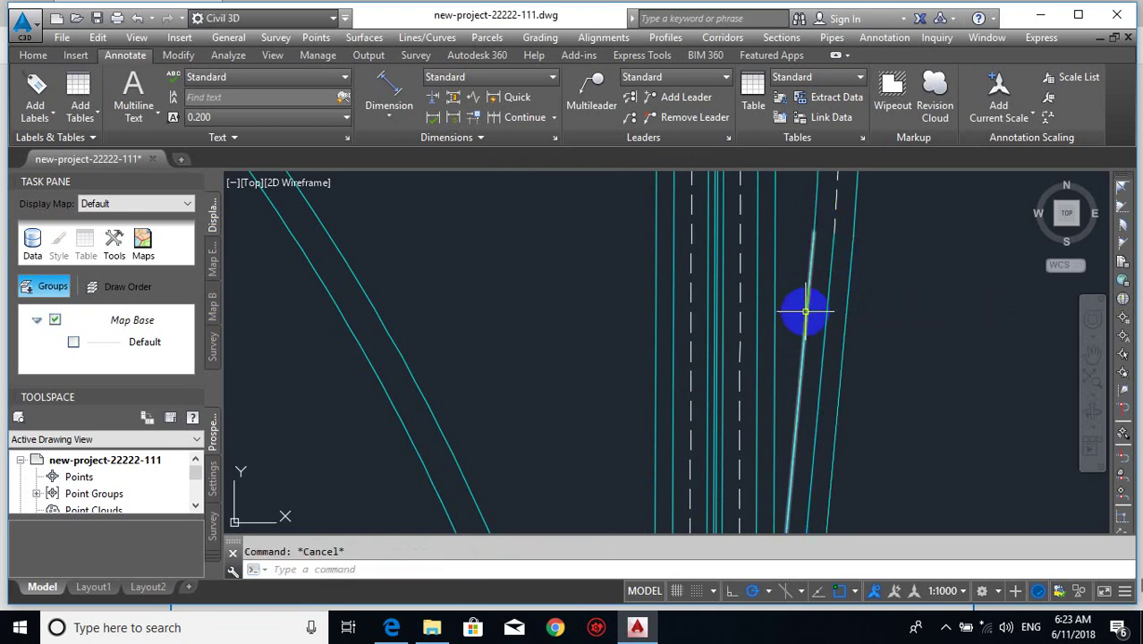
- Match the middle tapered line to the ramp's dashed centre line and the outer one to the ramp's outer edge
type("ma")
key("Return")
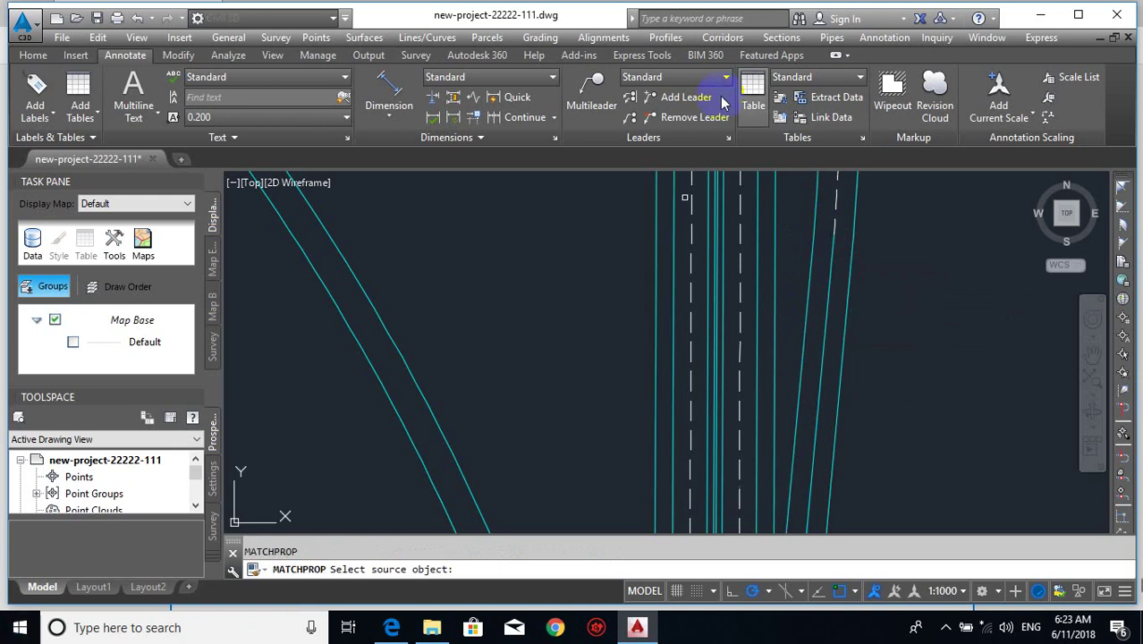
left_click(829, 228)
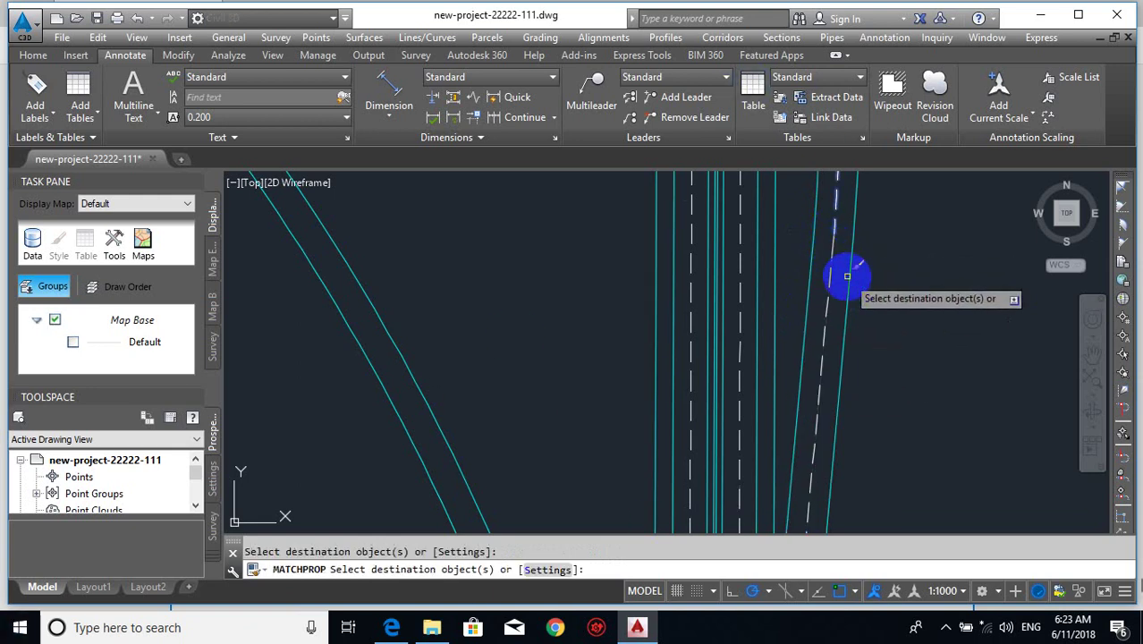
key("Return")
key("Return")
left_click(854, 232)
left_click(864, 263)
left_click(841, 293)
key("Escape")
- Try to fillet the ramp's outer tapered line with the offset road edge at radius 250
scroll(862, 352, "down", 4)
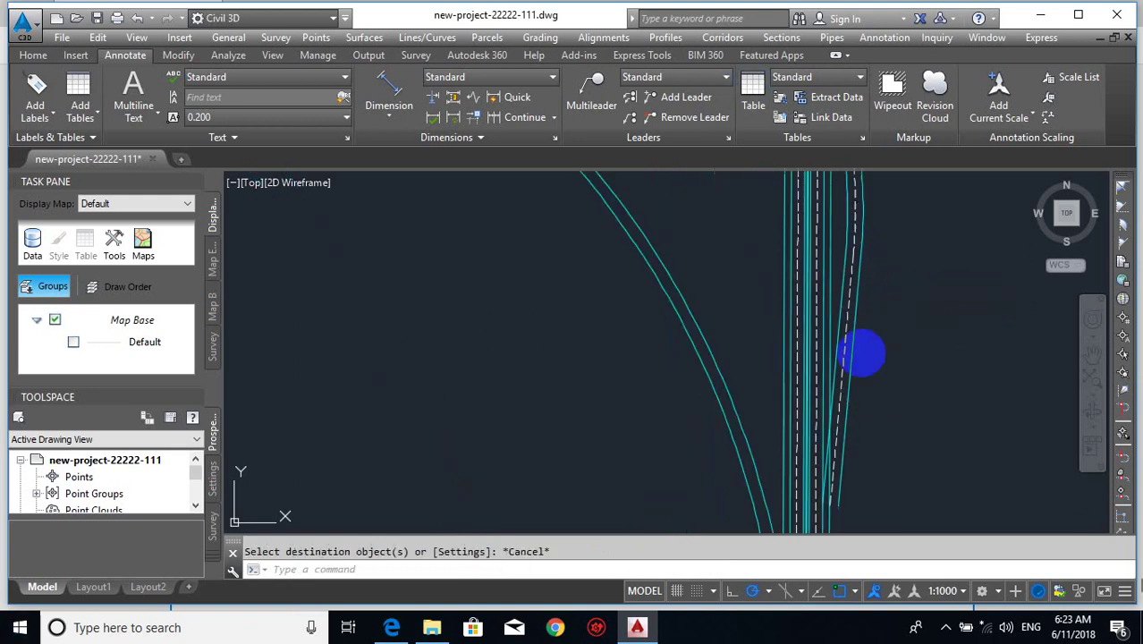
scroll(863, 354, "down", 2)
middle_click_drag(865, 355, 826, 251)
scroll(823, 301, "up", 5)
key("Escape")
middle_click_drag(822, 302, 781, 419)
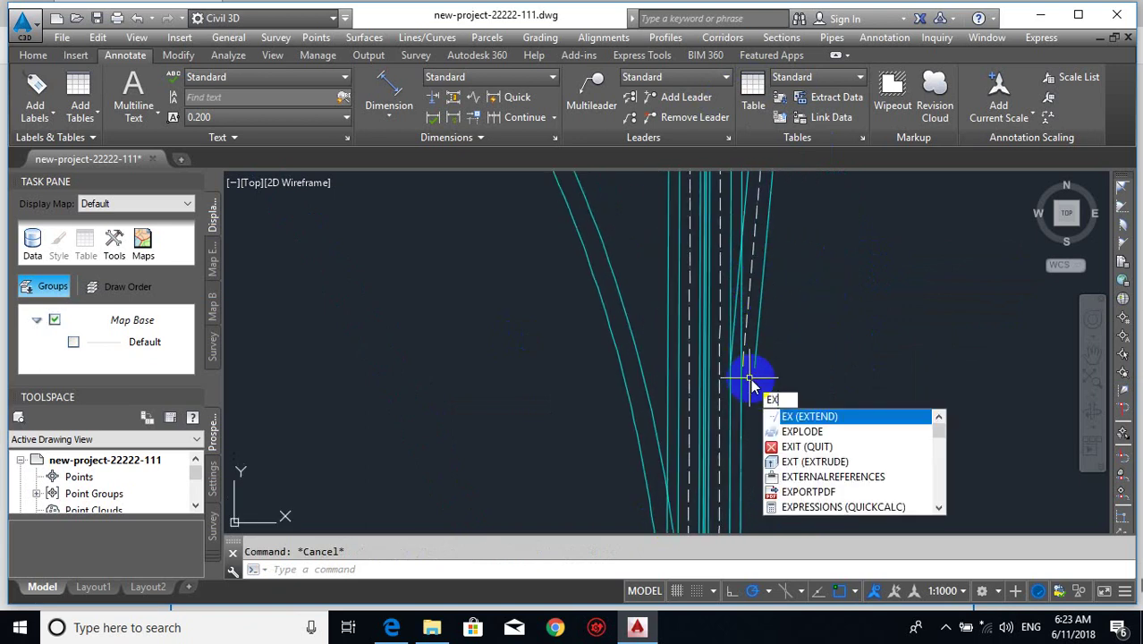
key("Escape")
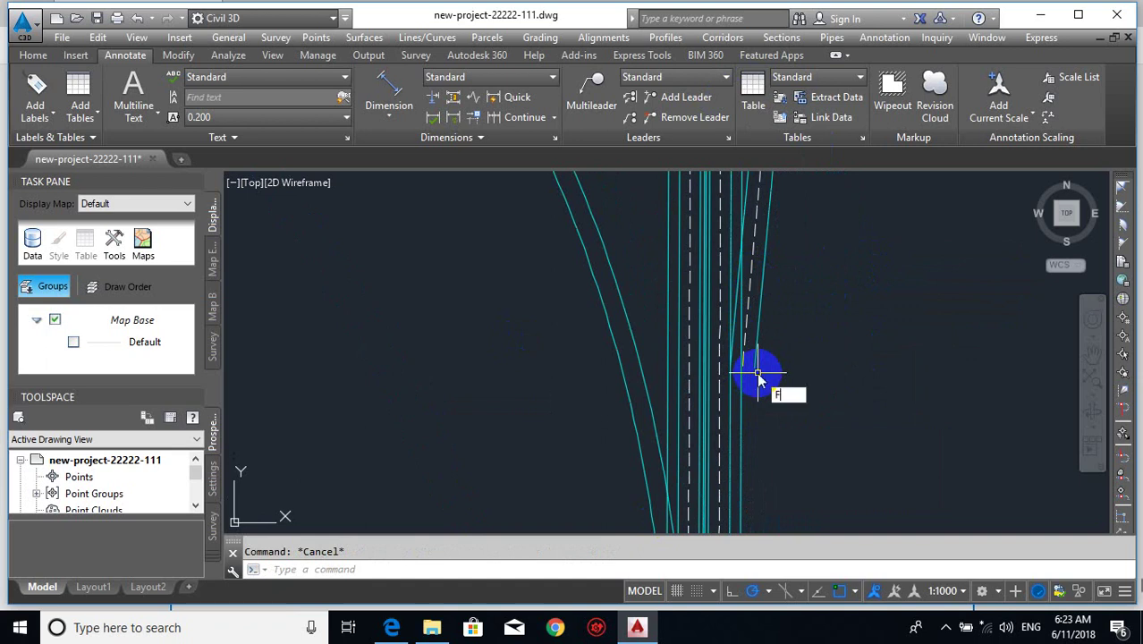
key("Return")
type("R")
key("Return")
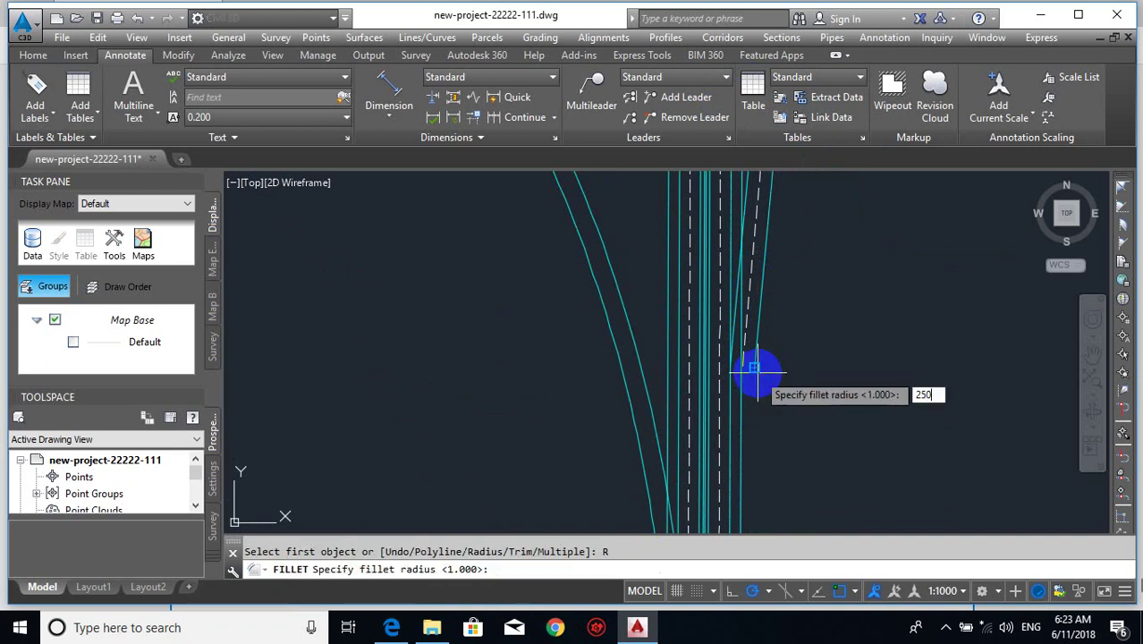
key("Return")
left_click(739, 487)
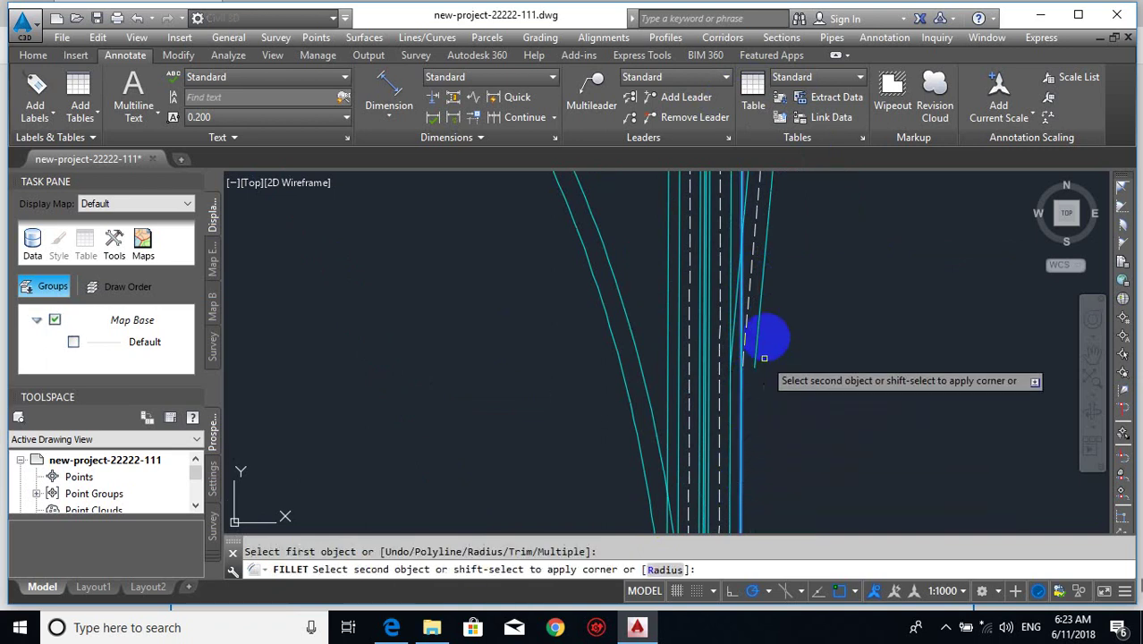
key("Escape")
key("Escape")
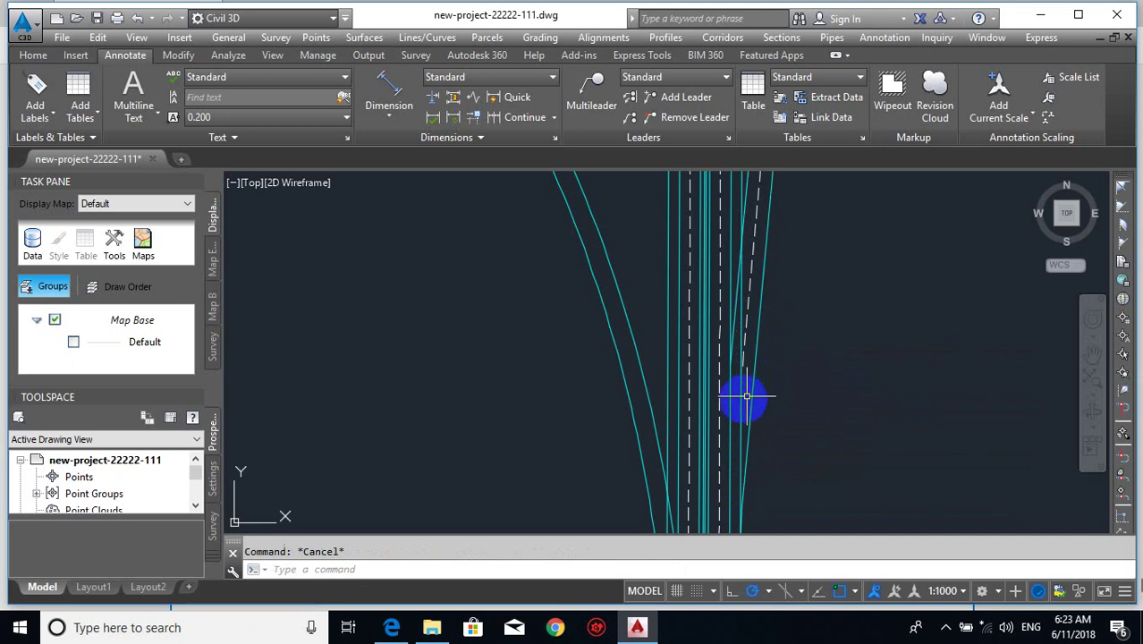
left_click(741, 403)
scroll(742, 411, "up", 4)
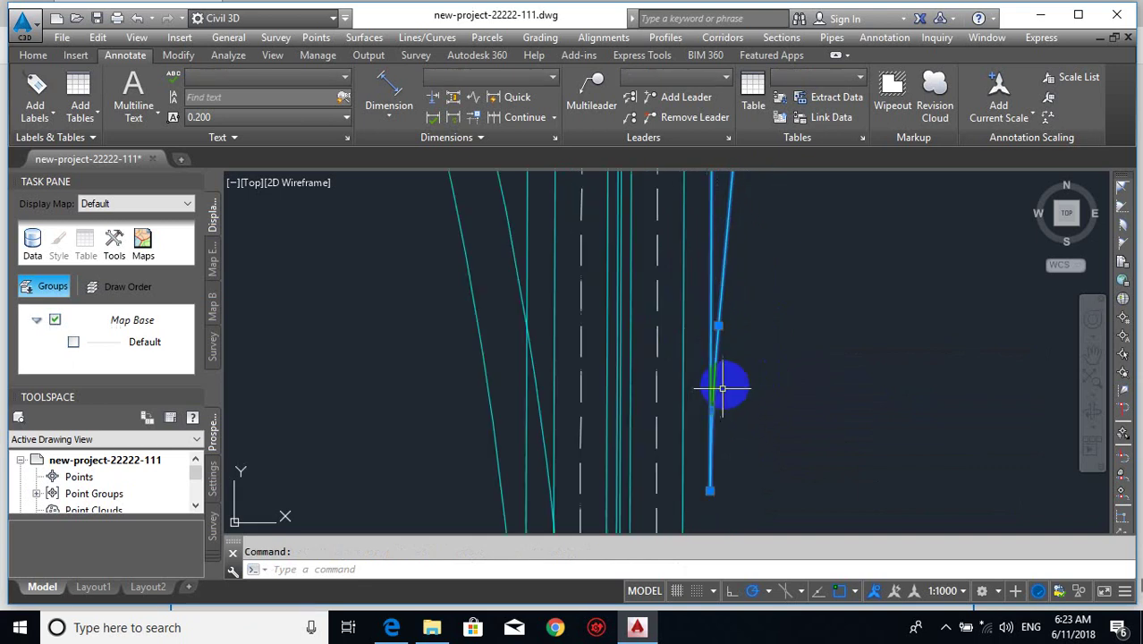
scroll(725, 382, "down", 3)
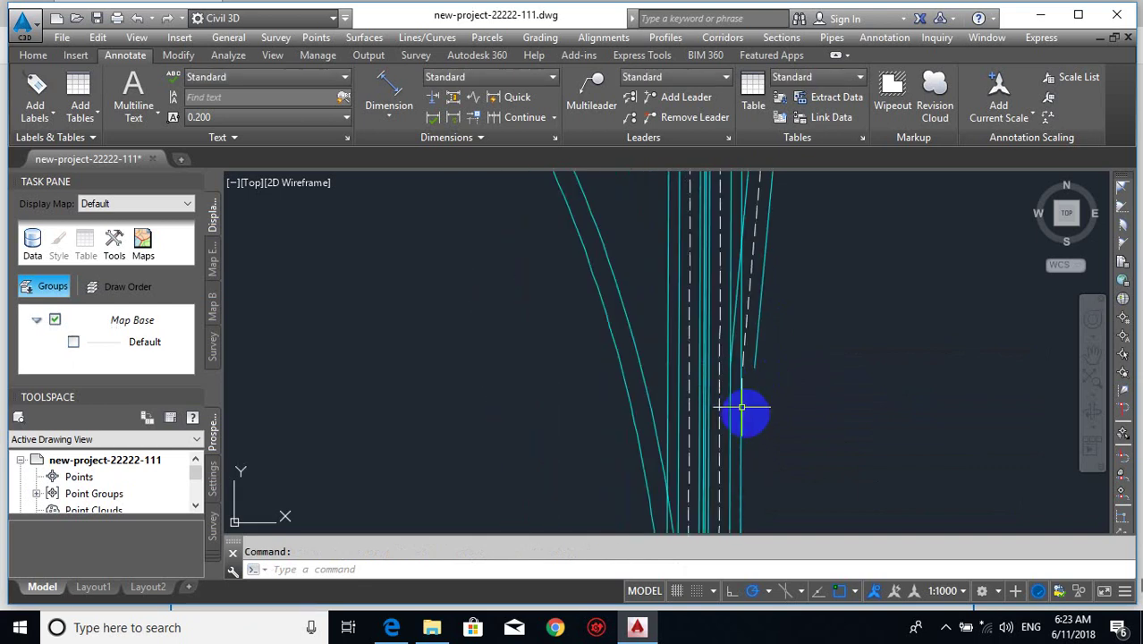
- Fillet the ramp's outer tapered line with the offset road edge using radius 1, and inspect the joint
scroll(757, 463, "down", 2)
type("f")
key("Return")
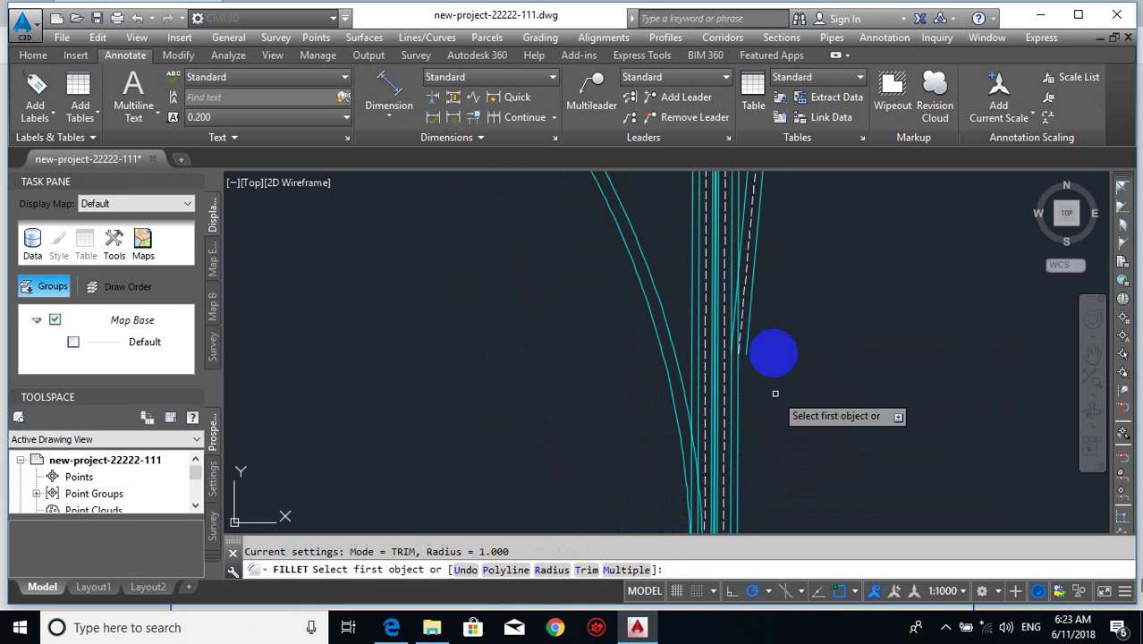
left_click(752, 293)
scroll(755, 416, "up", 2)
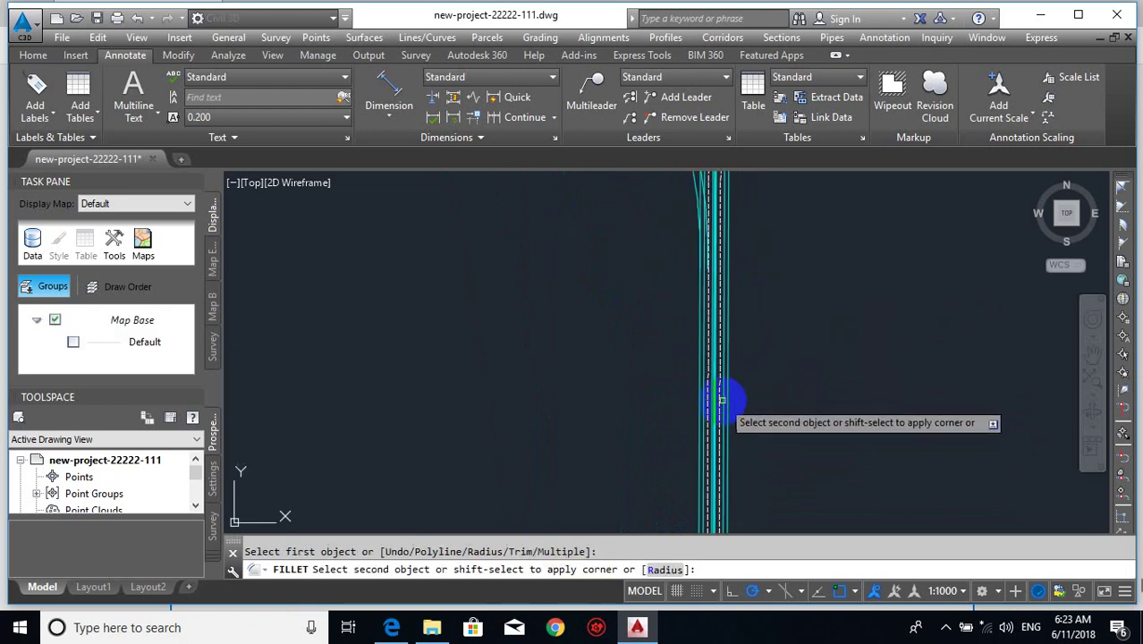
left_click(732, 400)
scroll(739, 275, "up", 3)
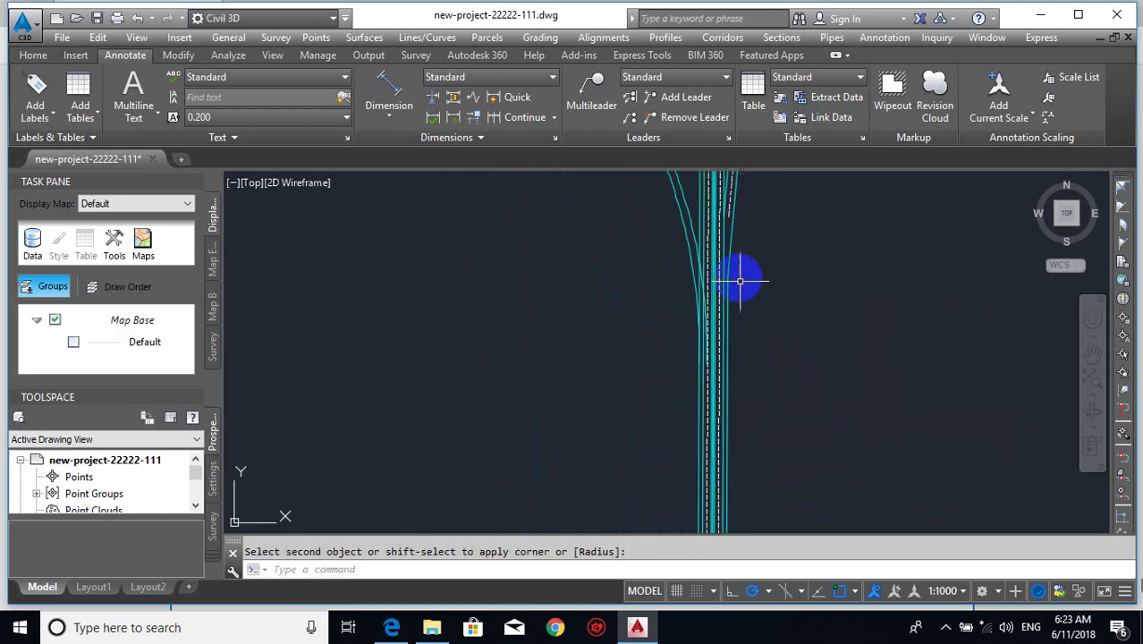
left_click(749, 248)
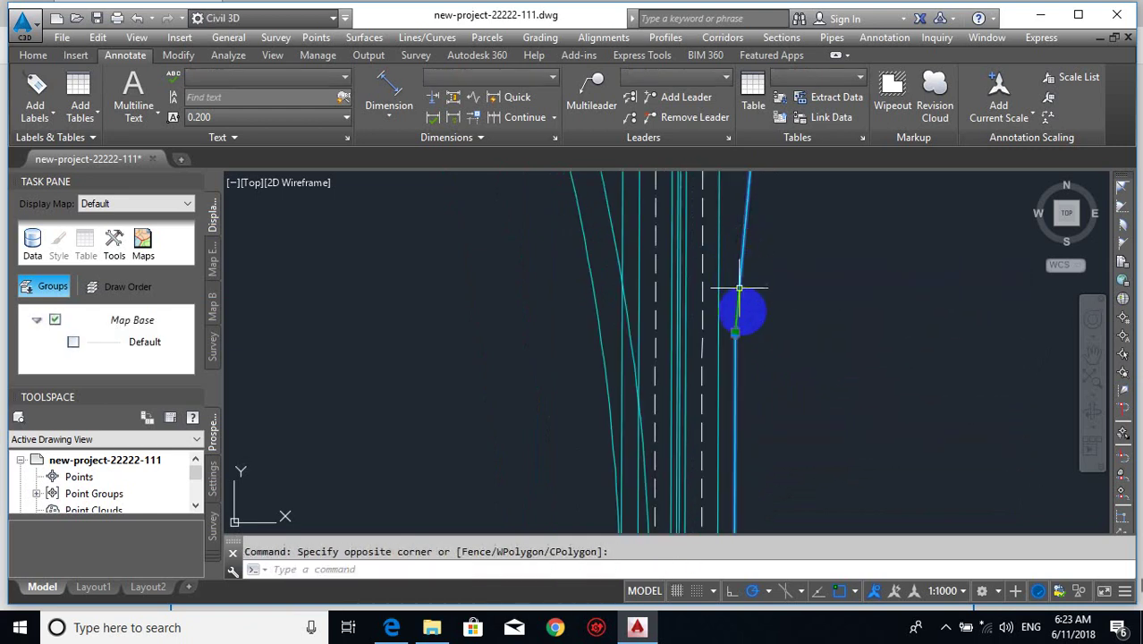
scroll(736, 313, "up", 4)
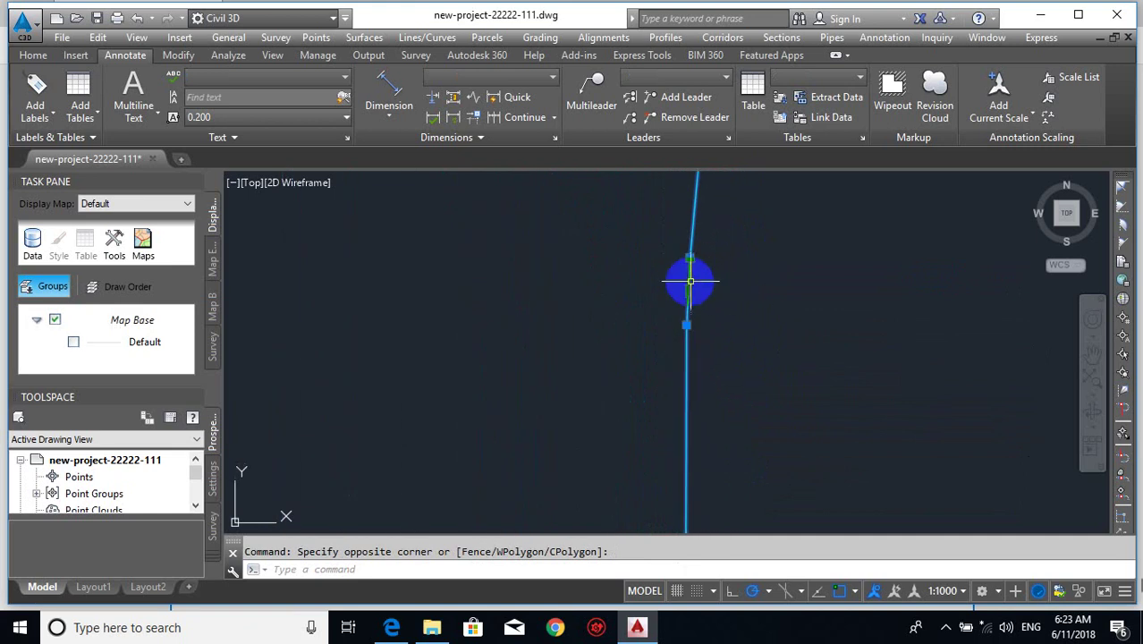
key("Escape")
- Extend the ramp's dashed centre line down to the main road's original edge
scroll(727, 365, "down", 5)
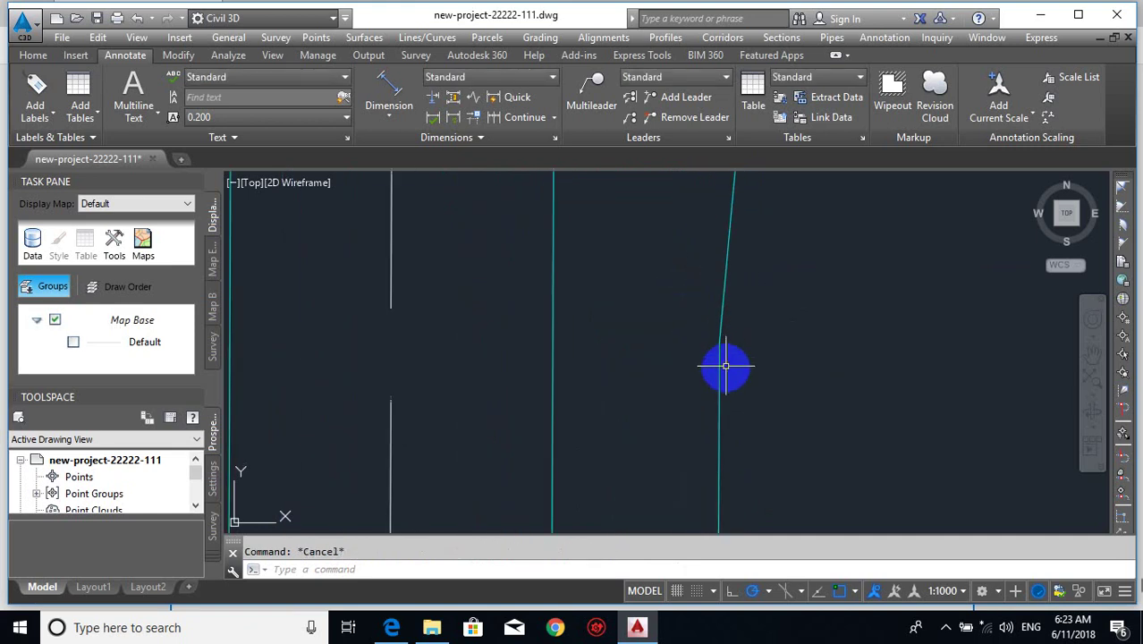
middle_click_drag(738, 341, 746, 397)
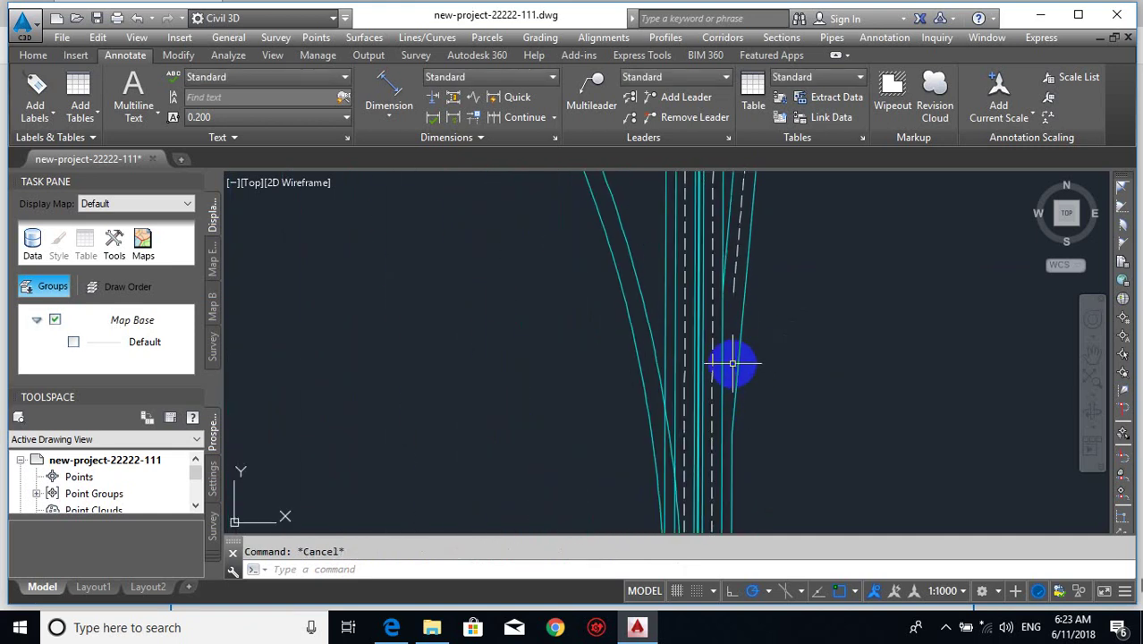
type("EX")
key("Return")
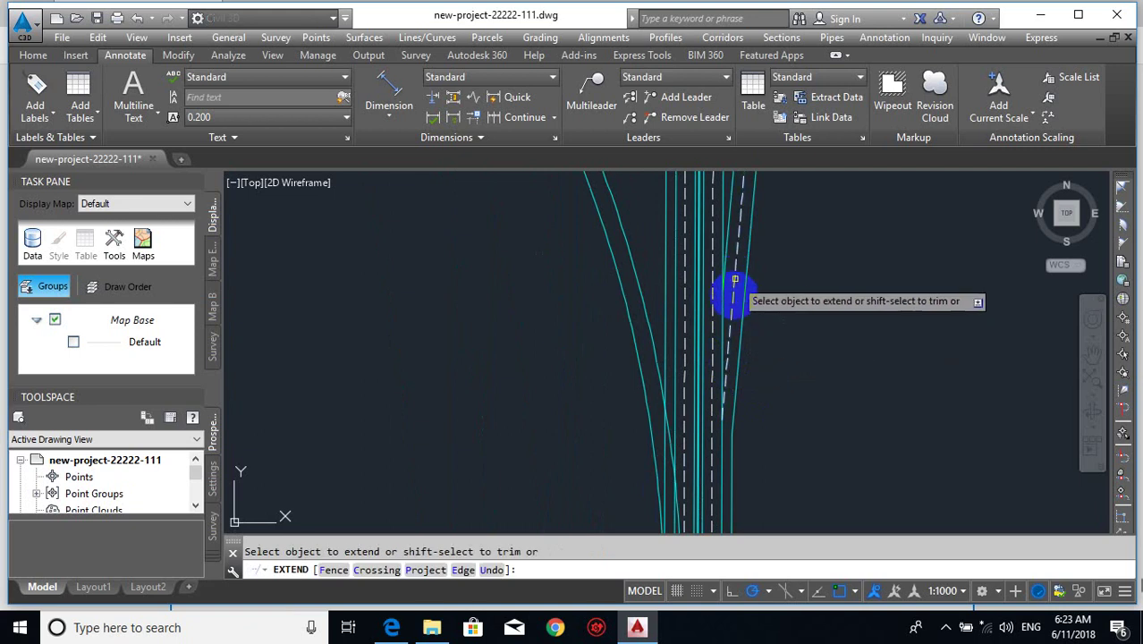
key("Escape")
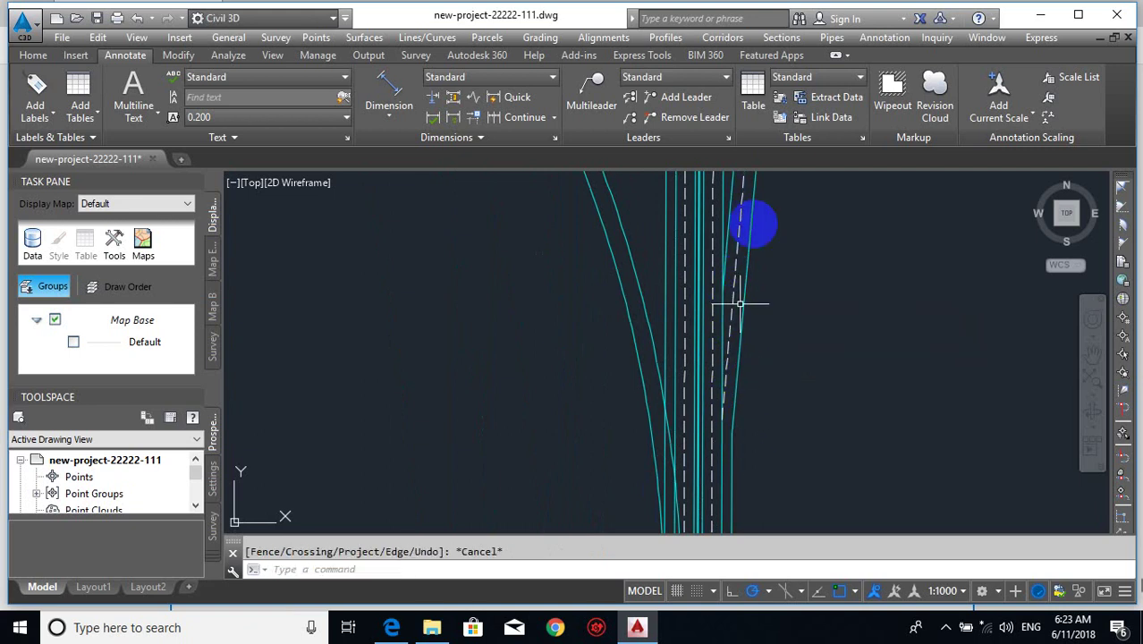
scroll(728, 307, "up", 2)
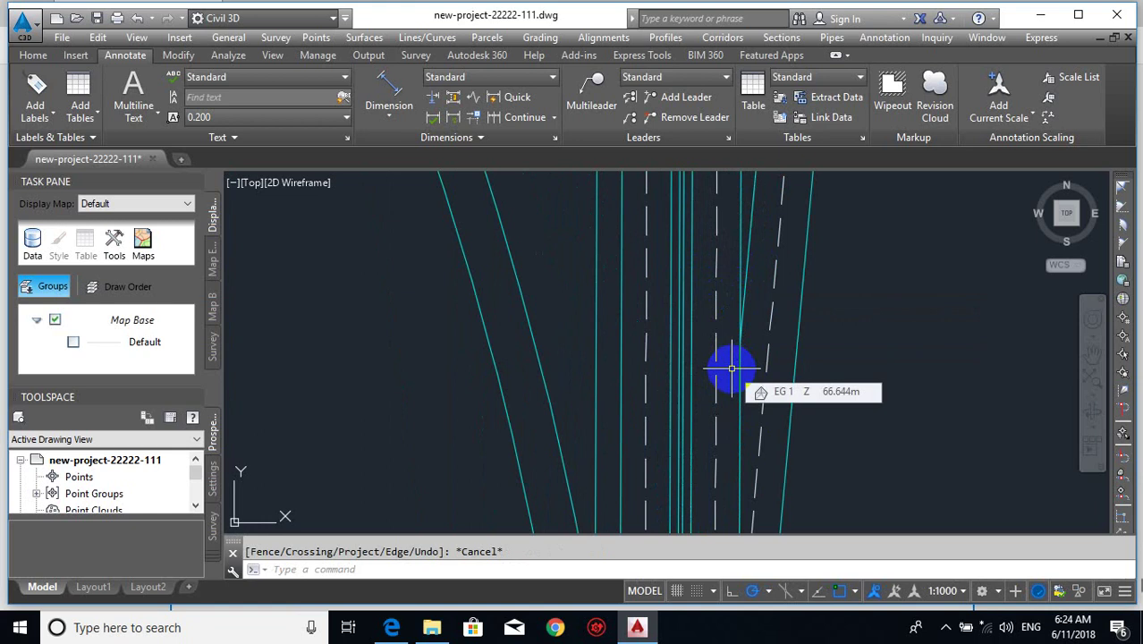
scroll(728, 372, "down", 3)
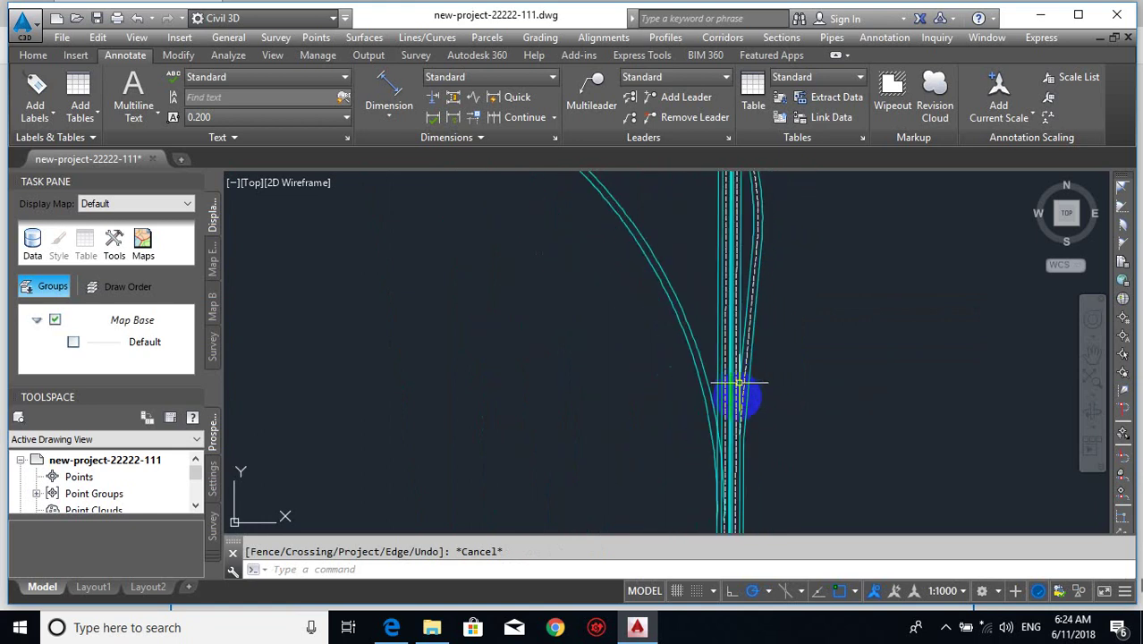
- Draw a short cross line from the ramp's outer edge joint to the main road's original edge
scroll(749, 464, "up", 3)
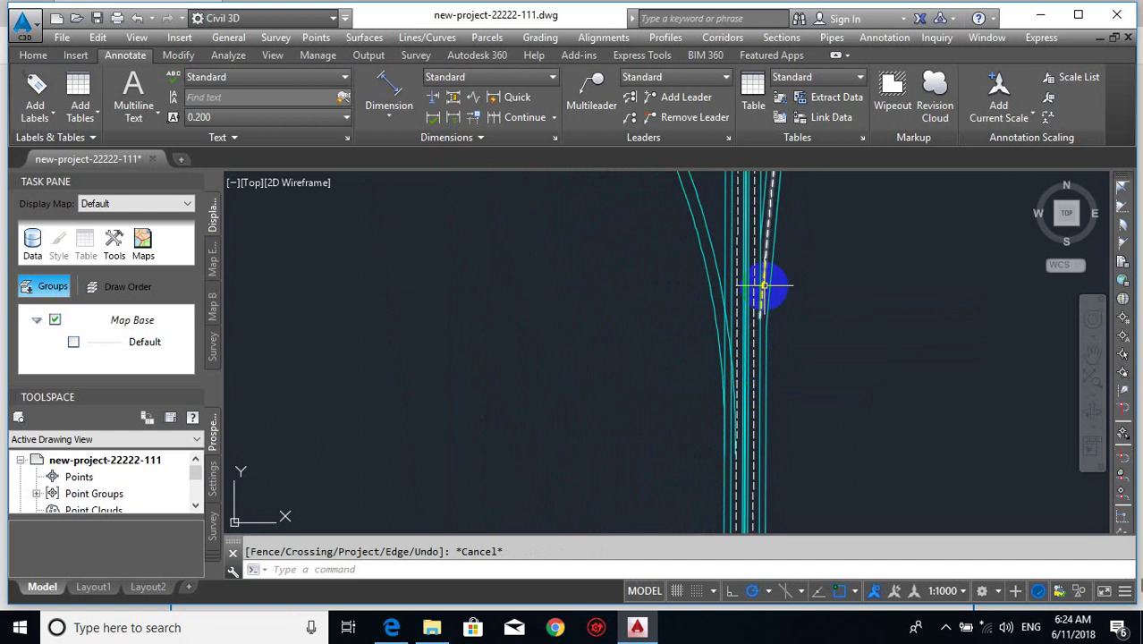
scroll(753, 333, "up", 1)
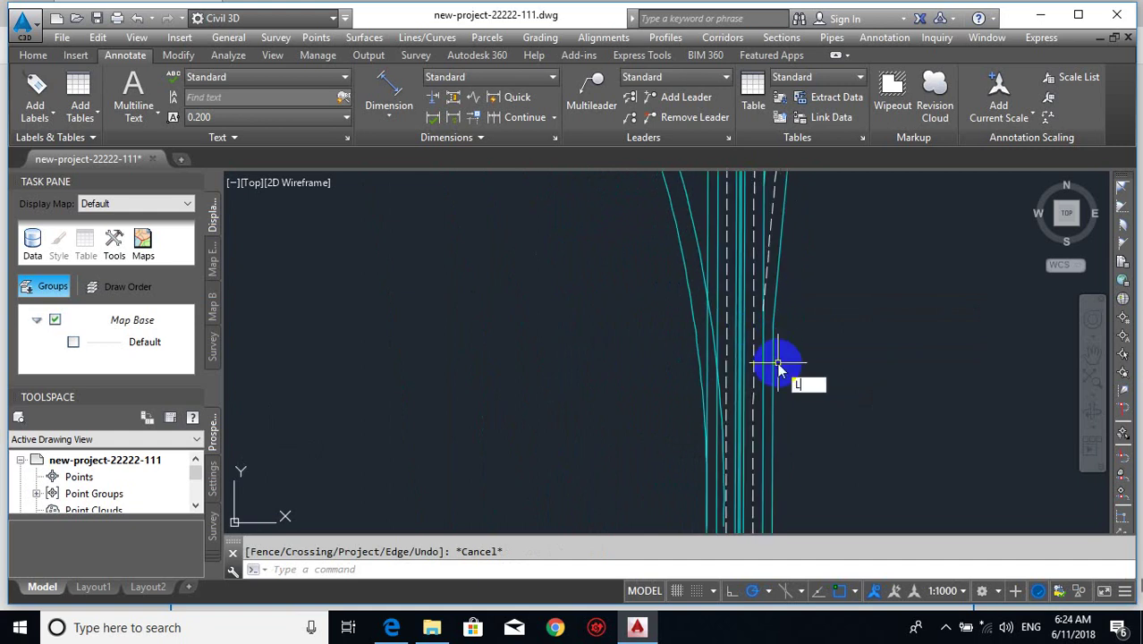
key("Return")
scroll(774, 349, "up", 1)
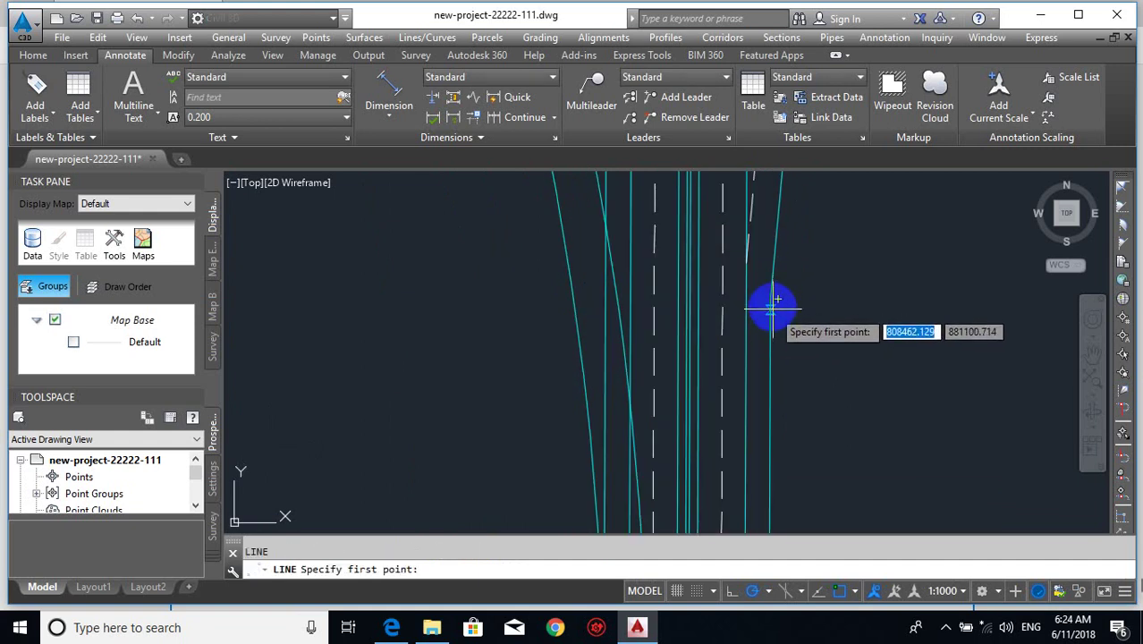
left_click(775, 300)
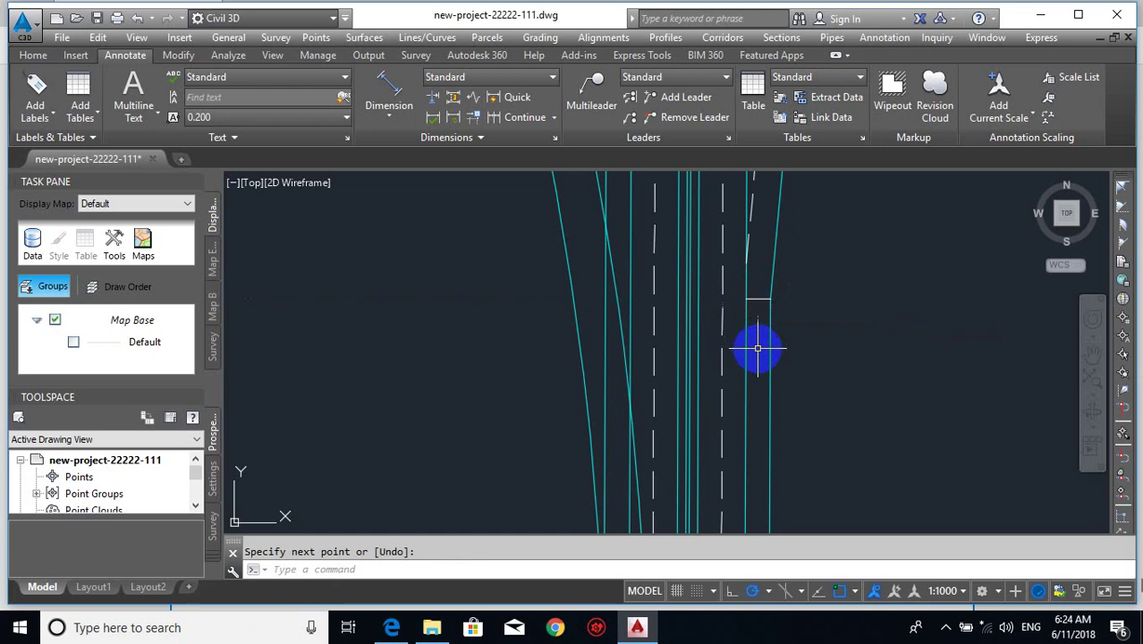
- Offset the short cross line 100 units down along the main road
type("o")
key("Return")
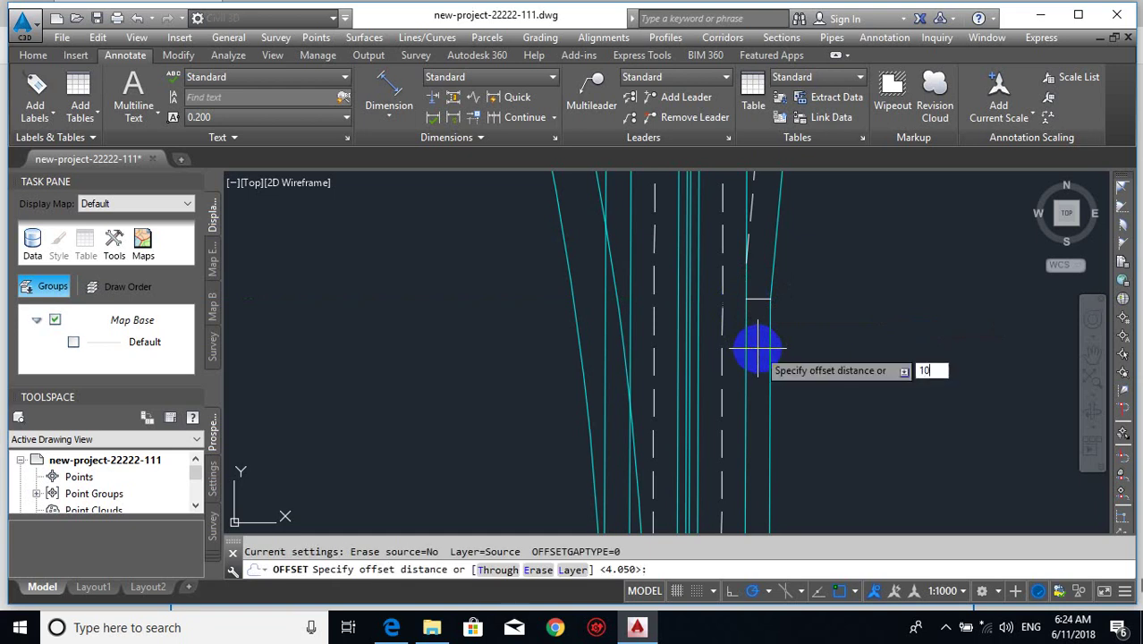
key("Return")
left_click(757, 298)
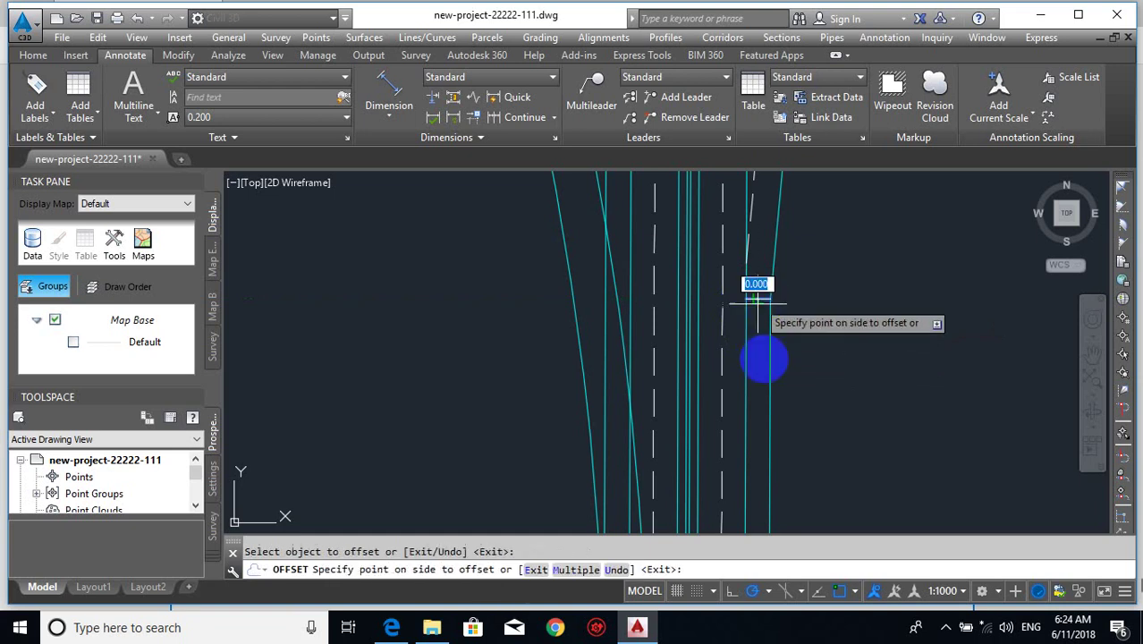
left_click(770, 265)
- Offset the lower cross line a further 200 units down the main road
scroll(771, 268, "down", 5)
scroll(756, 413, "up", 3)
key("Return")
key("Return")
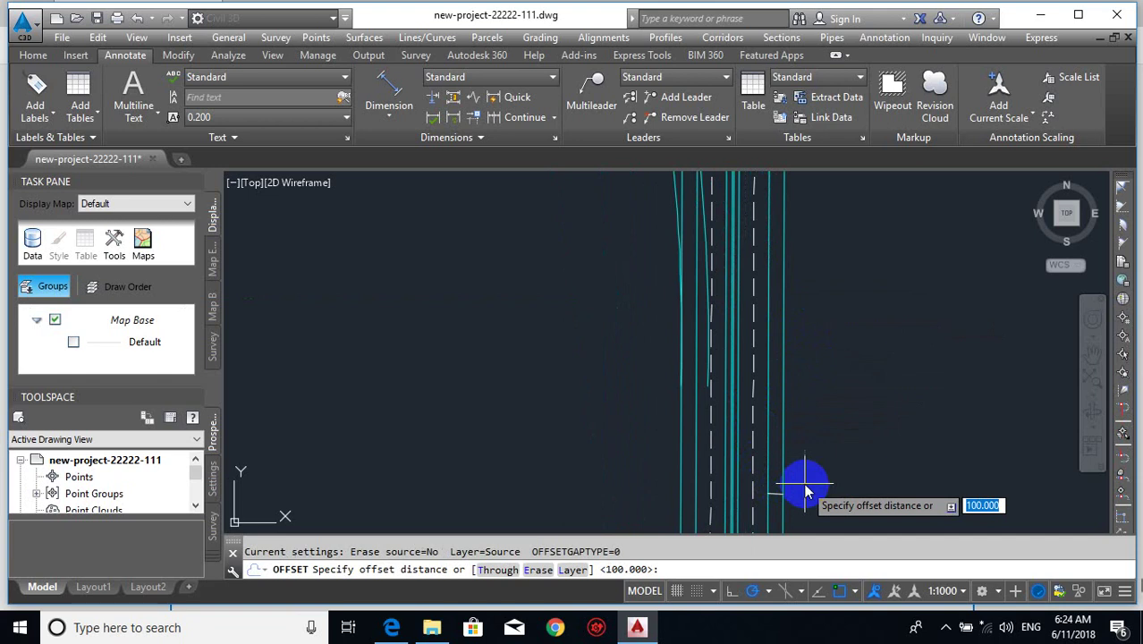
type("200")
key("Return")
scroll(783, 472, "up", 2)
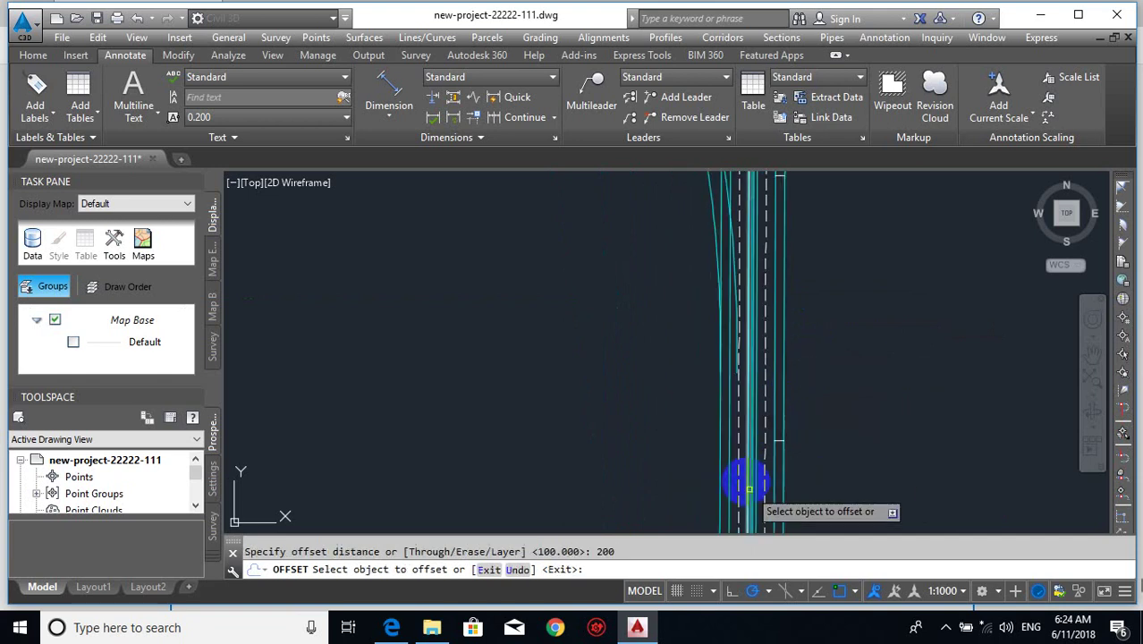
left_click(813, 372)
key("Escape")
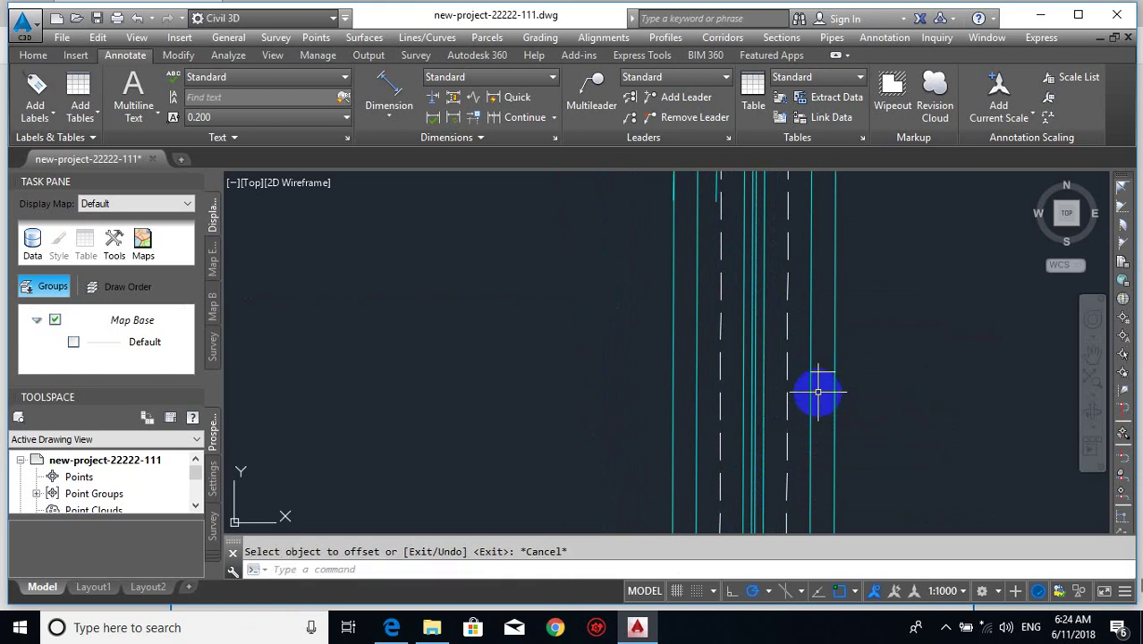
- Draw a taper line from the 100-unit cross line's outer end to the last cross line's end on the original road edge
key("Return")
left_click(832, 383)
scroll(832, 384, "down", 3)
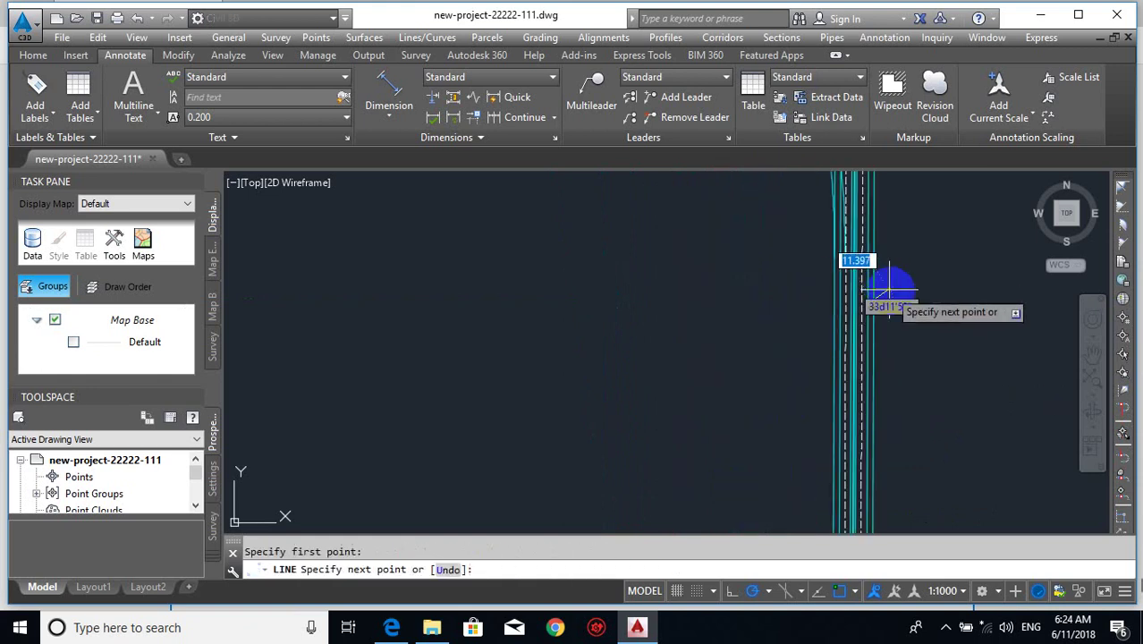
scroll(877, 505, "up", 8)
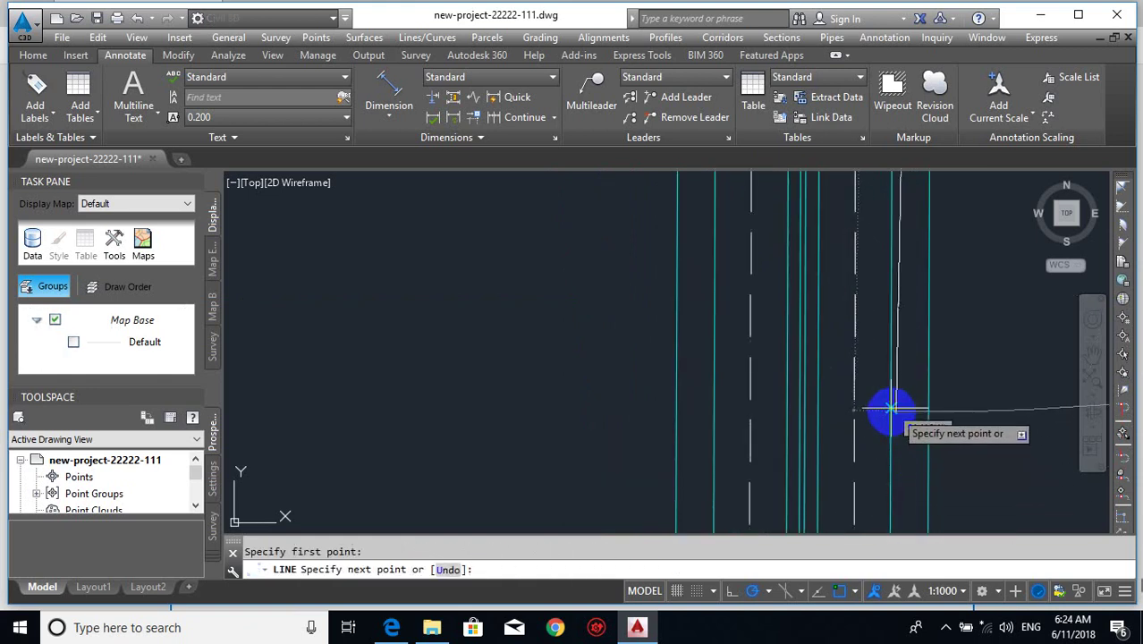
left_click(890, 408)
key("Return")
scroll(832, 413, "down", 5)
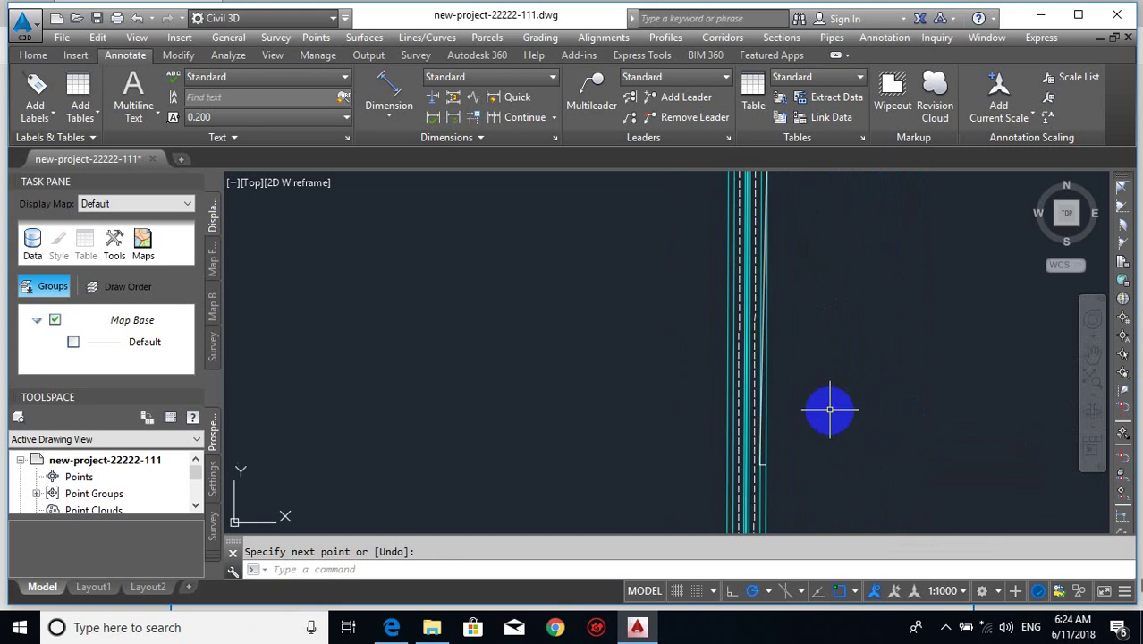
- Trim the offset road edge alongside the taper, and erase its leftover lower part with the lowest cross line
key("Return")
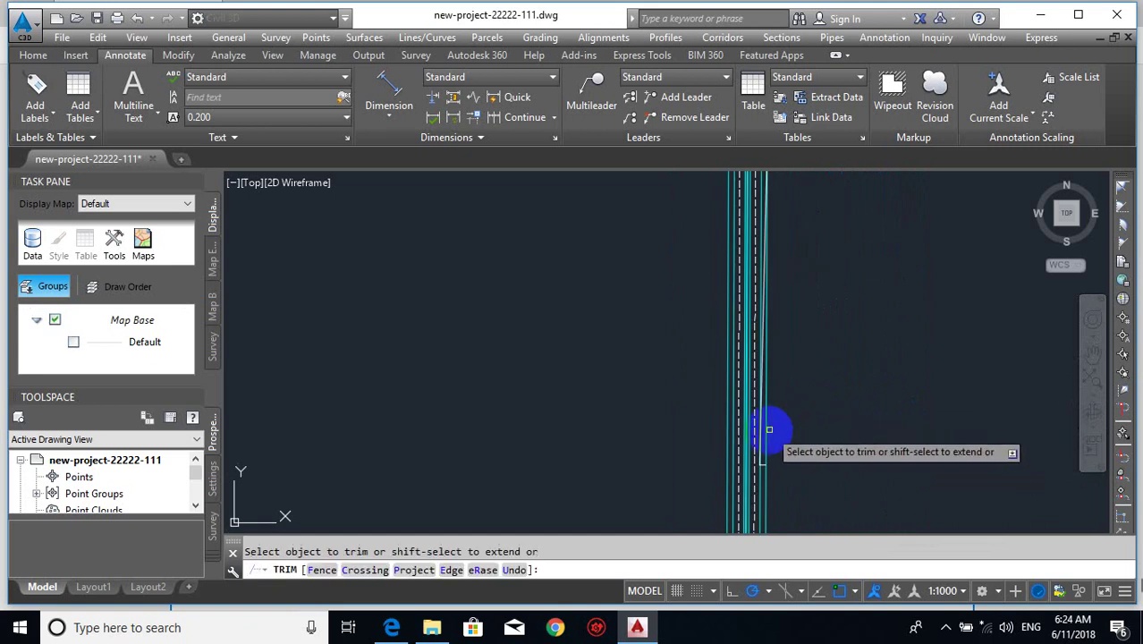
scroll(766, 430, "up", 3)
key("Escape")
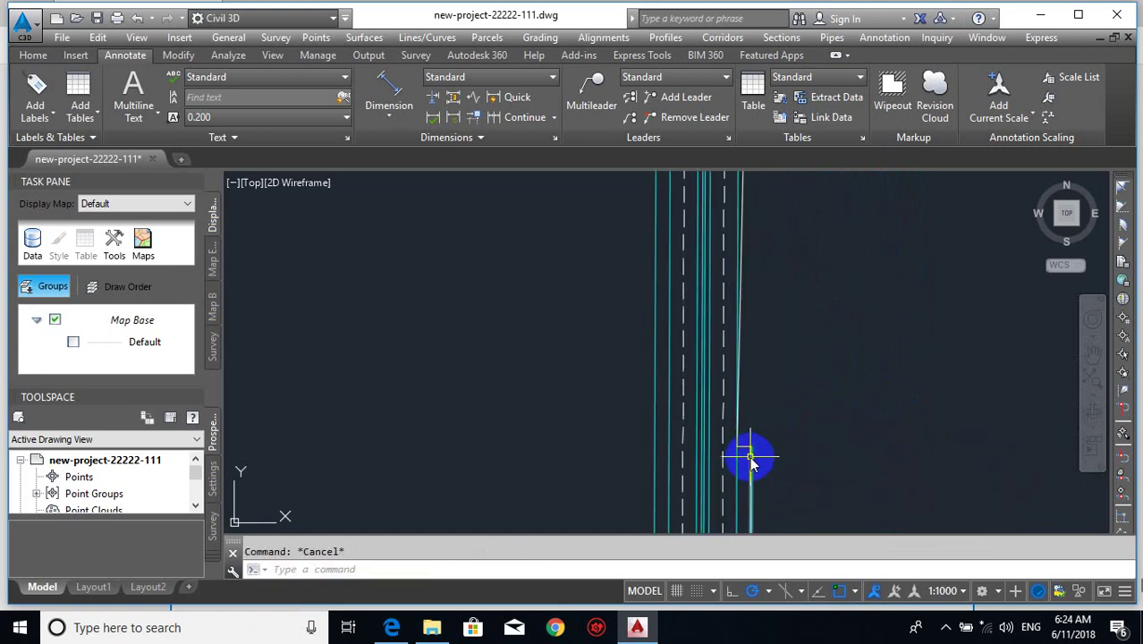
type("e")
key("Return")
scroll(766, 448, "up", 6)
left_click(758, 429)
left_click(686, 472)
key("Return")
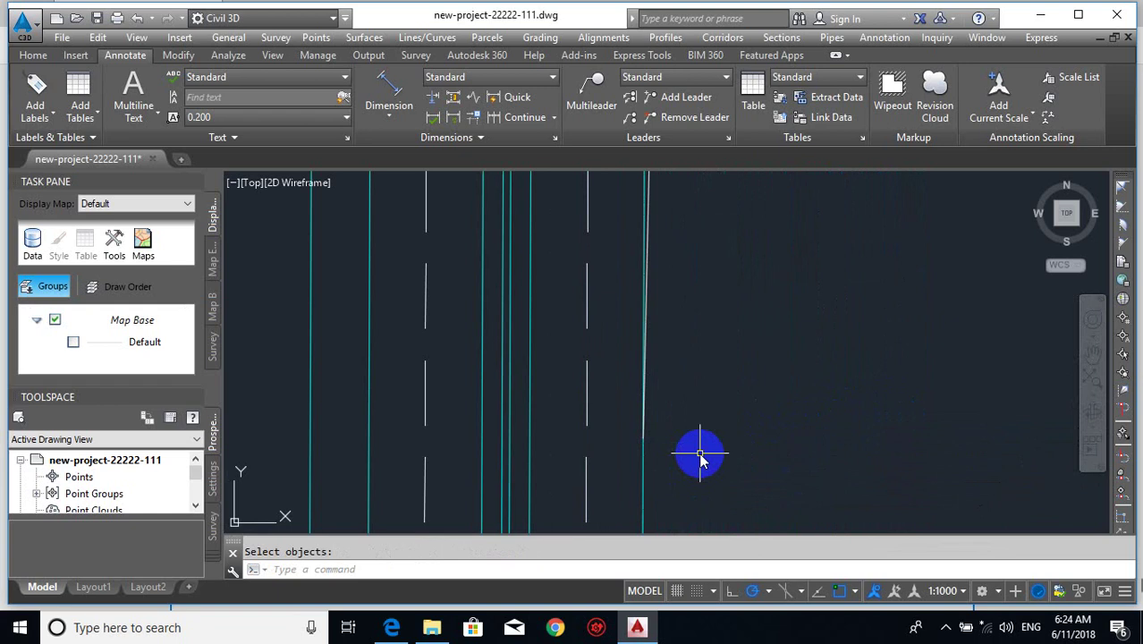
- Break the main road's original edge near the lower end of the new taper line
type("br")
key("Return")
scroll(630, 284, "up", 5)
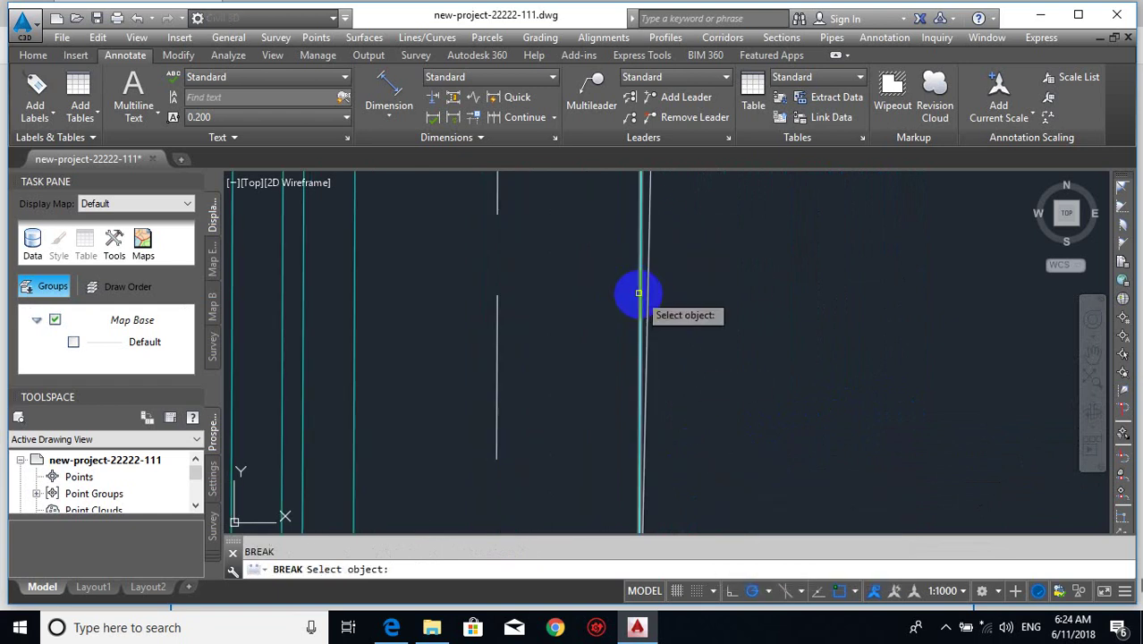
left_click(638, 293)
scroll(642, 309, "down", 3)
scroll(652, 407, "down", 3)
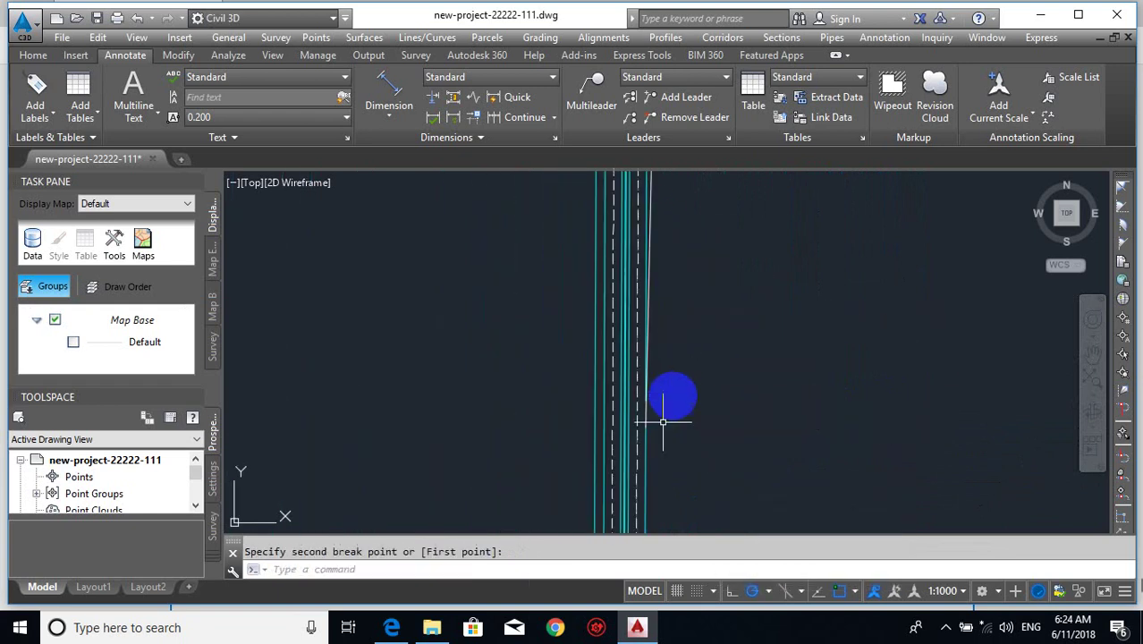
scroll(674, 367, "down", 3)
scroll(667, 303, "up", 3)
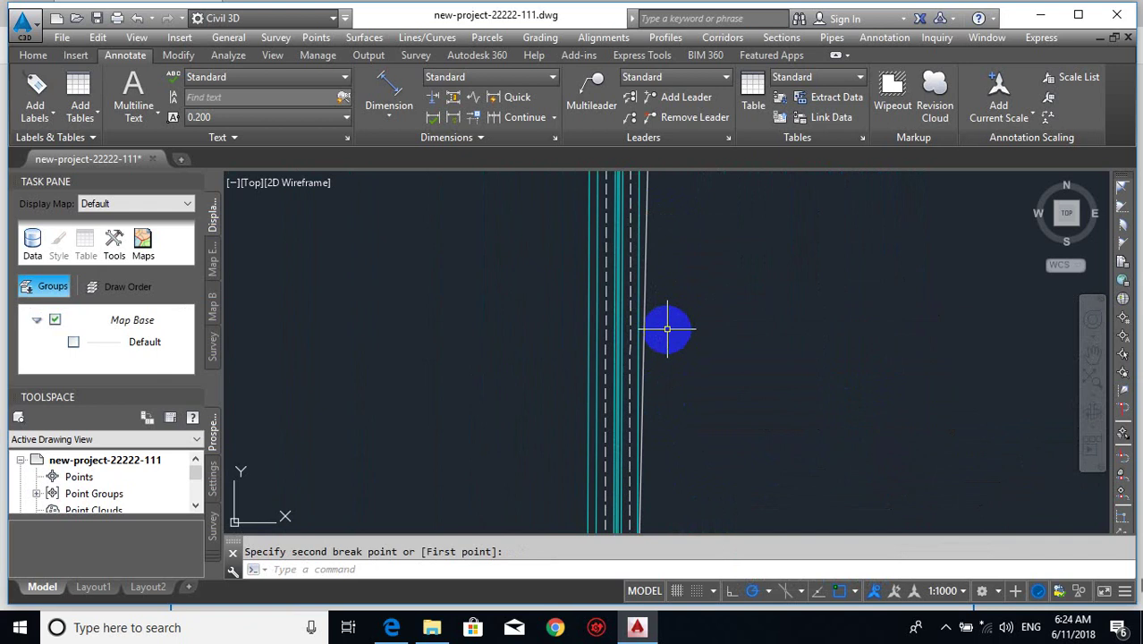
- Match the new taper line's properties to the main road's edge line
type("ma")
key("Return")
scroll(757, 319, "down", 2)
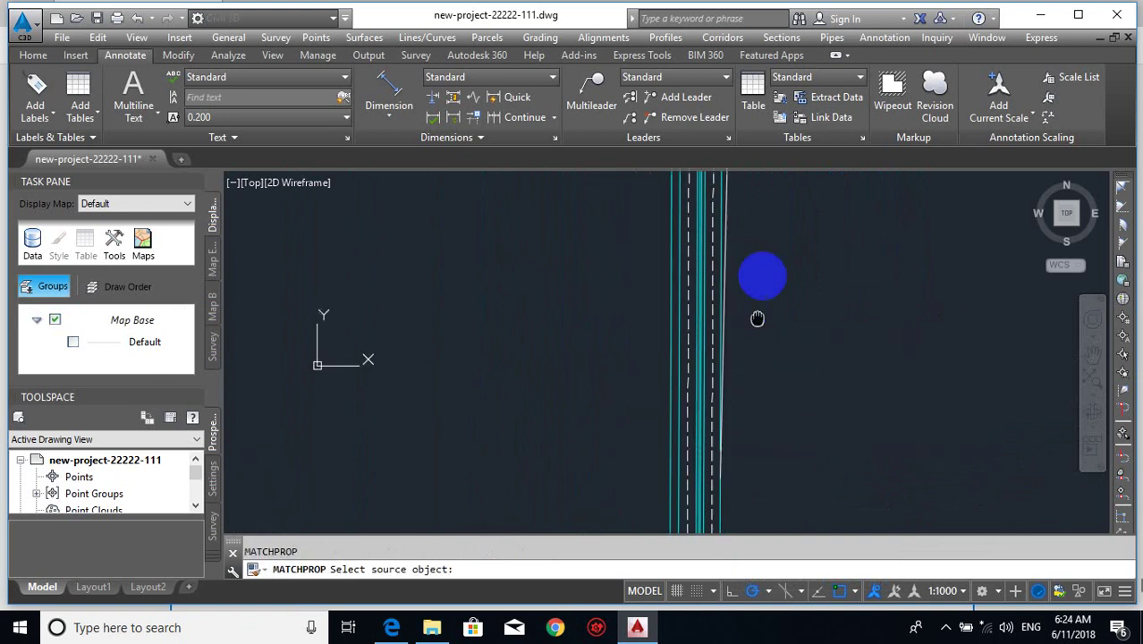
scroll(728, 415, "up", 2)
left_click(728, 415)
scroll(727, 418, "up", 3)
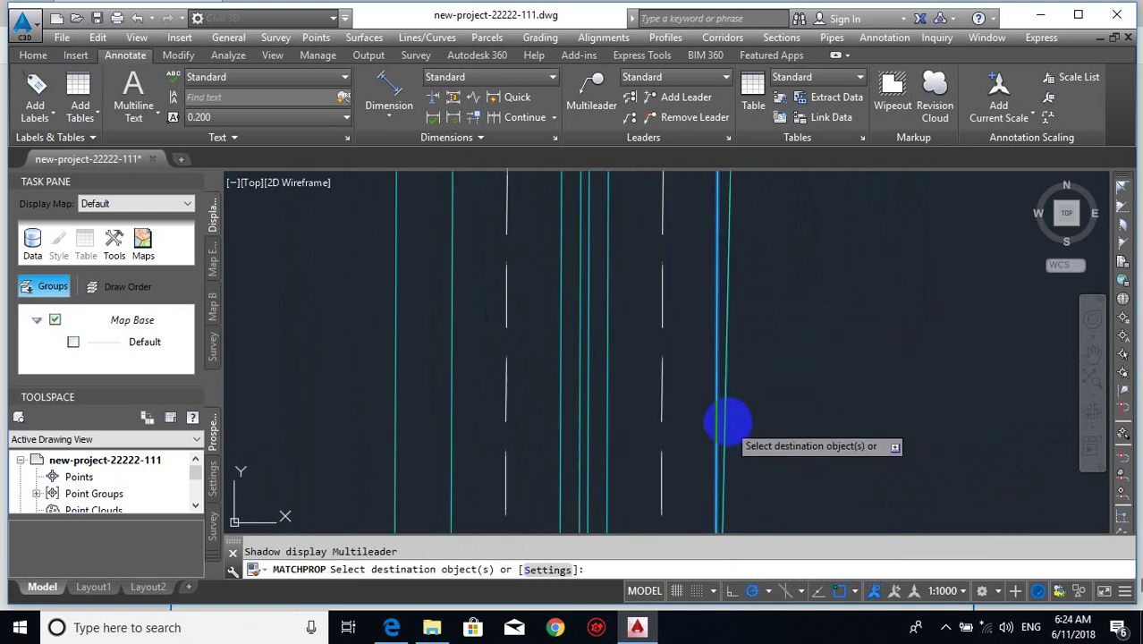
left_click(728, 413)
left_click(729, 415)
scroll(727, 281, "down", 3)
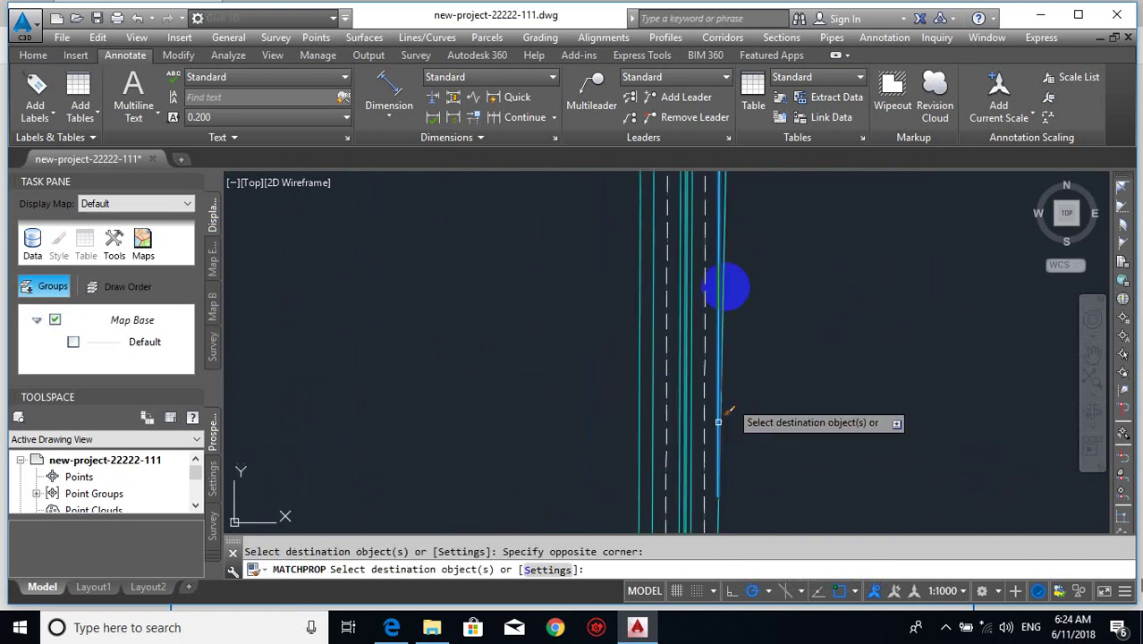
scroll(778, 357, "down", 2)
scroll(728, 349, "up", 3)
key("Escape")
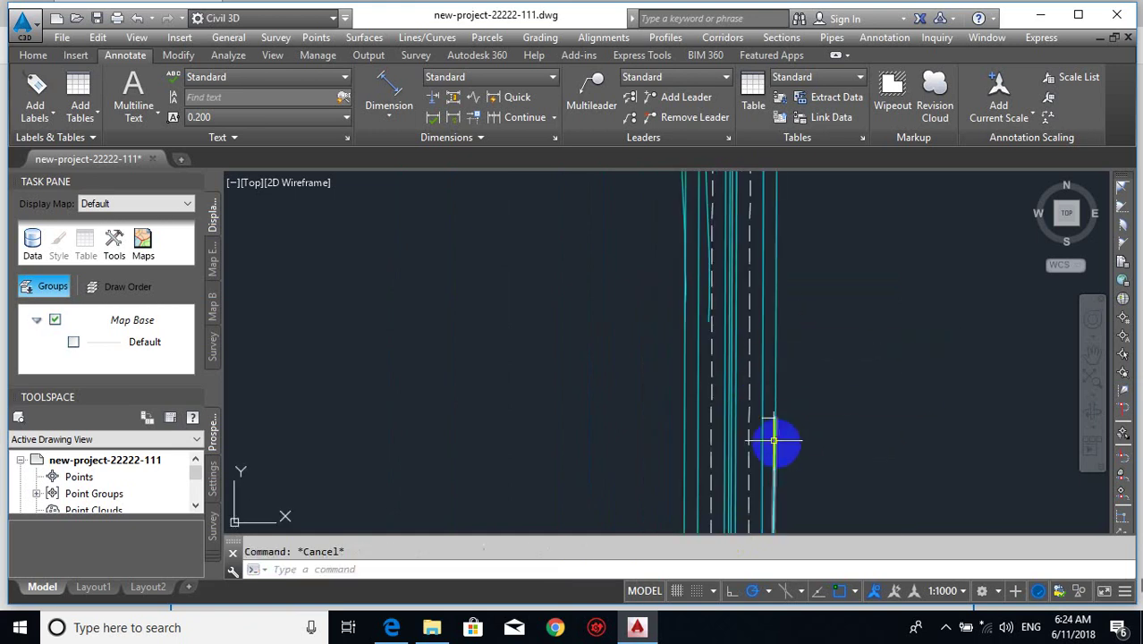
- Erase the two remaining construction cross lines between the original and offset road edges
type("e")
key("Return")
scroll(764, 426, "up", 3)
left_click(730, 414)
left_click(855, 364)
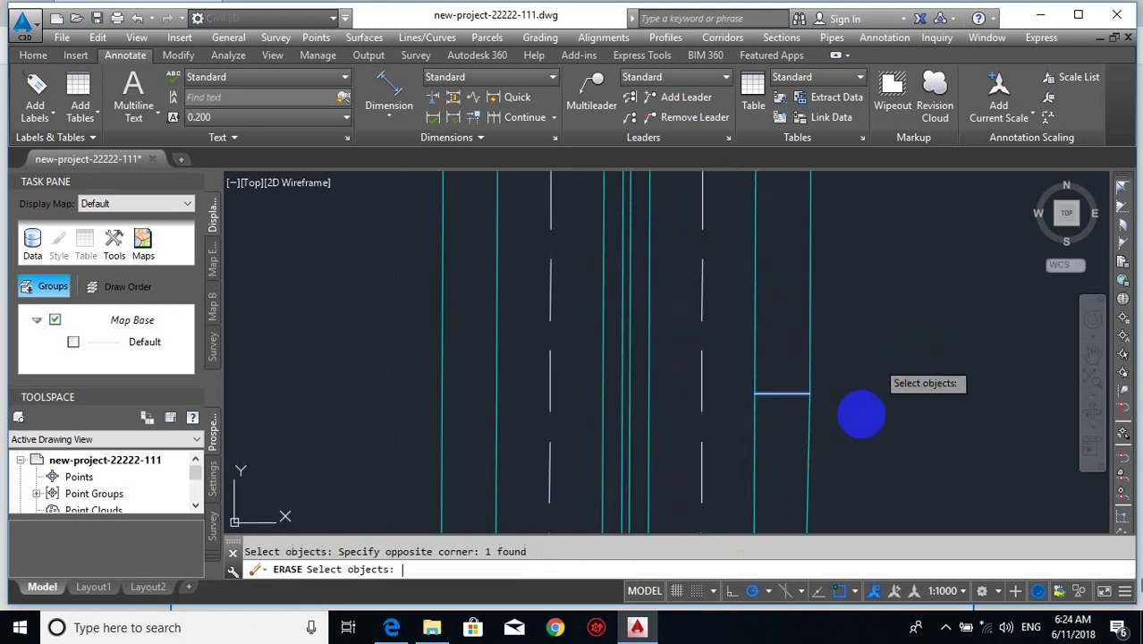
key("Return")
scroll(821, 470, "down", 3)
scroll(806, 313, "up", 2)
scroll(804, 340, "up", 2)
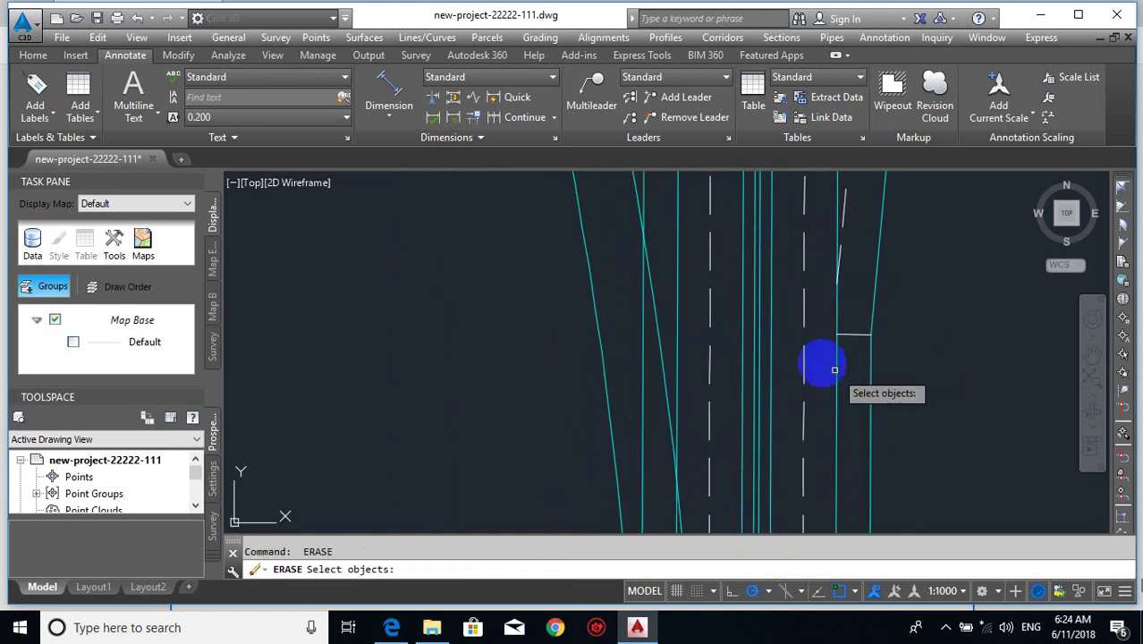
left_click(816, 349)
left_click(888, 312)
key("Return")
- Draw a circle of radius 2 tangent to the main road's edge and the ramp's inner edge near their junction
scroll(851, 326, "down", 4)
middle_click_drag(849, 283, 848, 518)
scroll(845, 483, "down", 2)
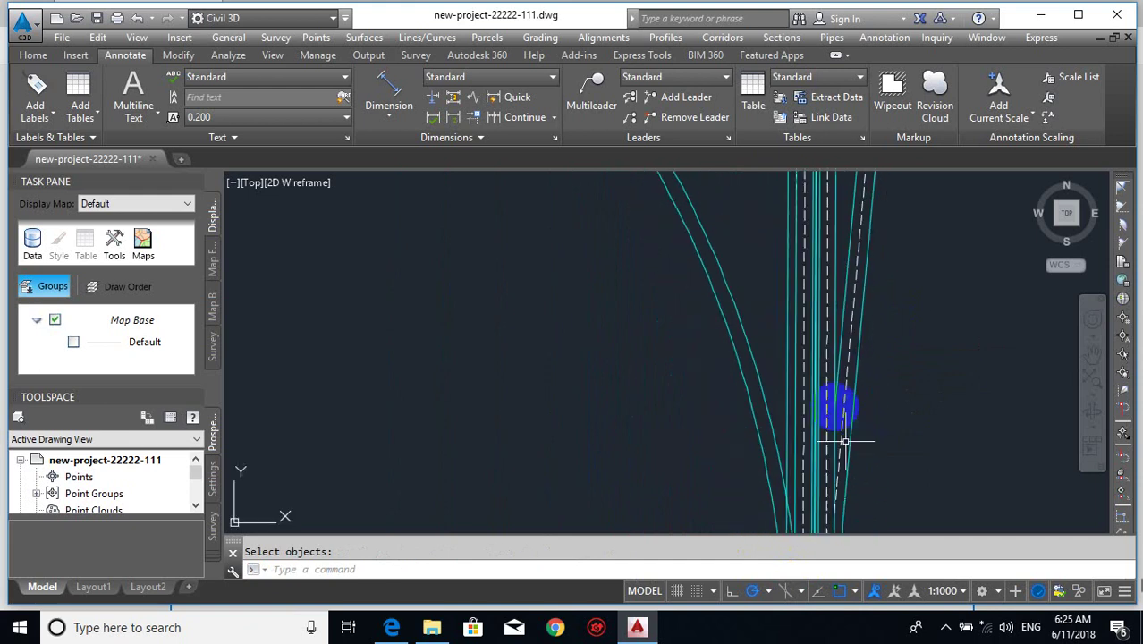
scroll(822, 355, "up", 2)
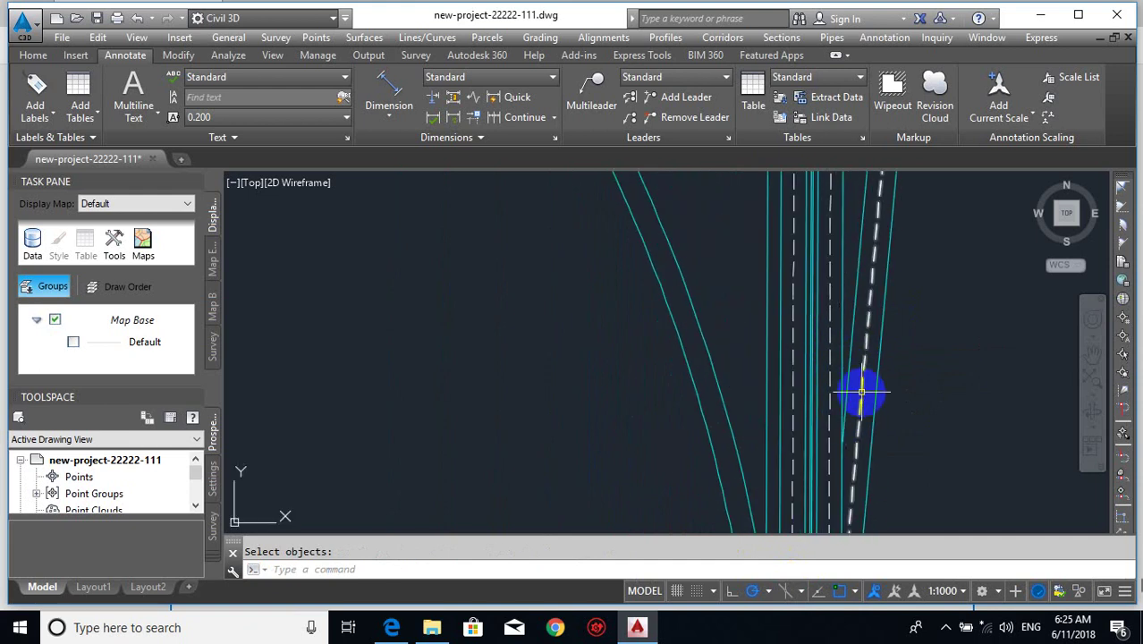
scroll(865, 420, "down", 2)
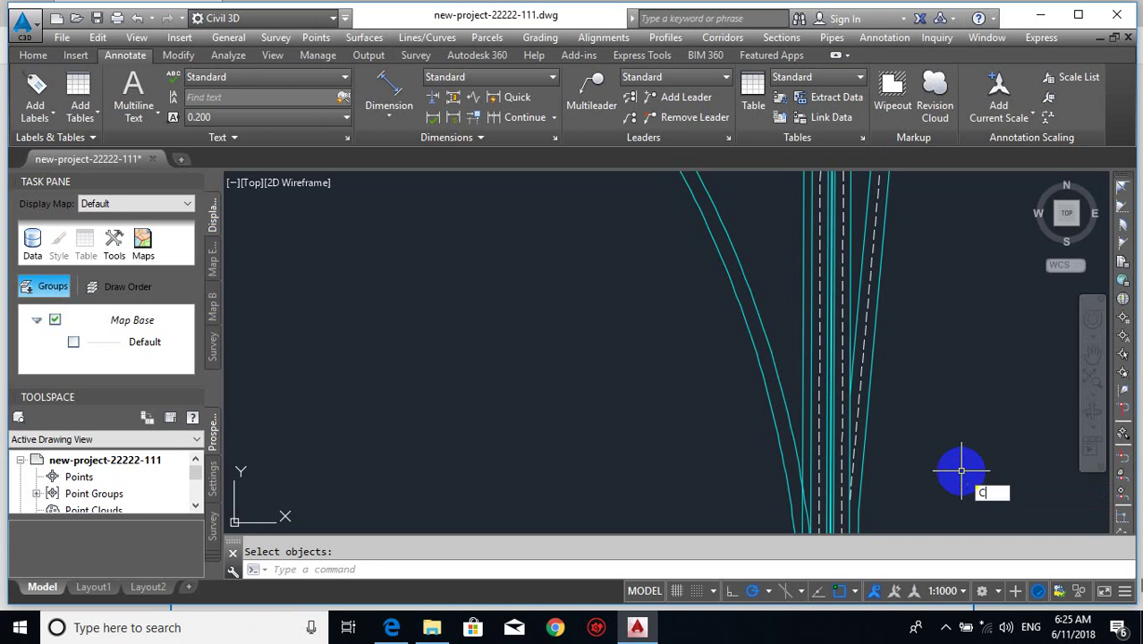
key("Return")
type("t")
key("Return")
scroll(844, 222, "up", 1)
left_click(823, 215)
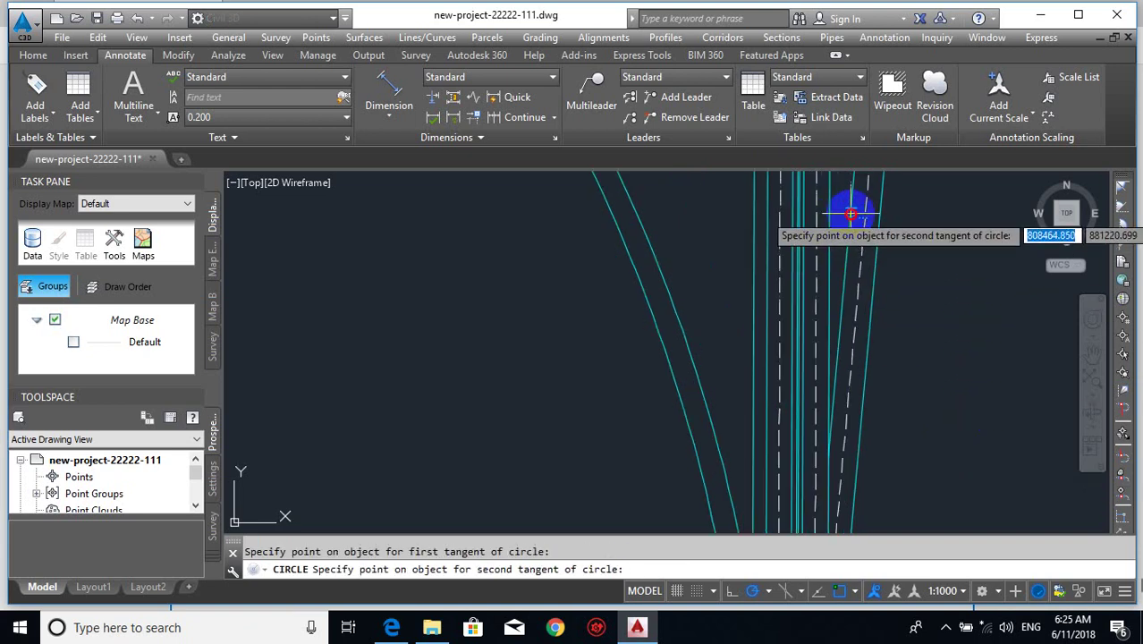
left_click(832, 261)
type("2")
key("Return")
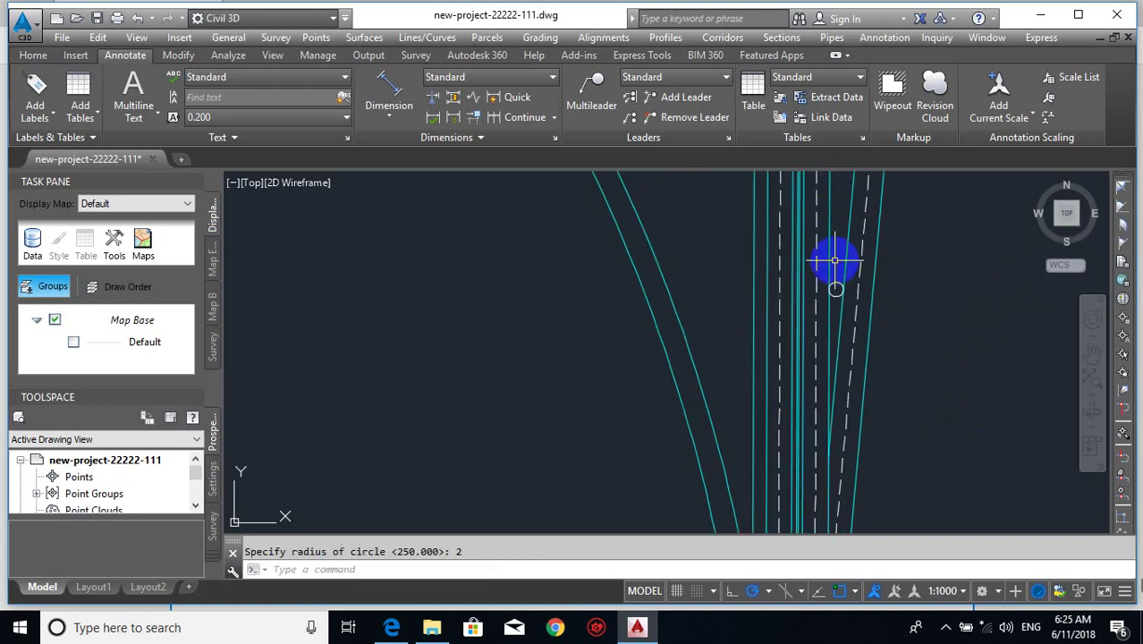
- Trim away the circle's upper part, keeping only the lower arc as a rounded nose between the edges
key("Return")
key("Return")
scroll(834, 275, "up", 4)
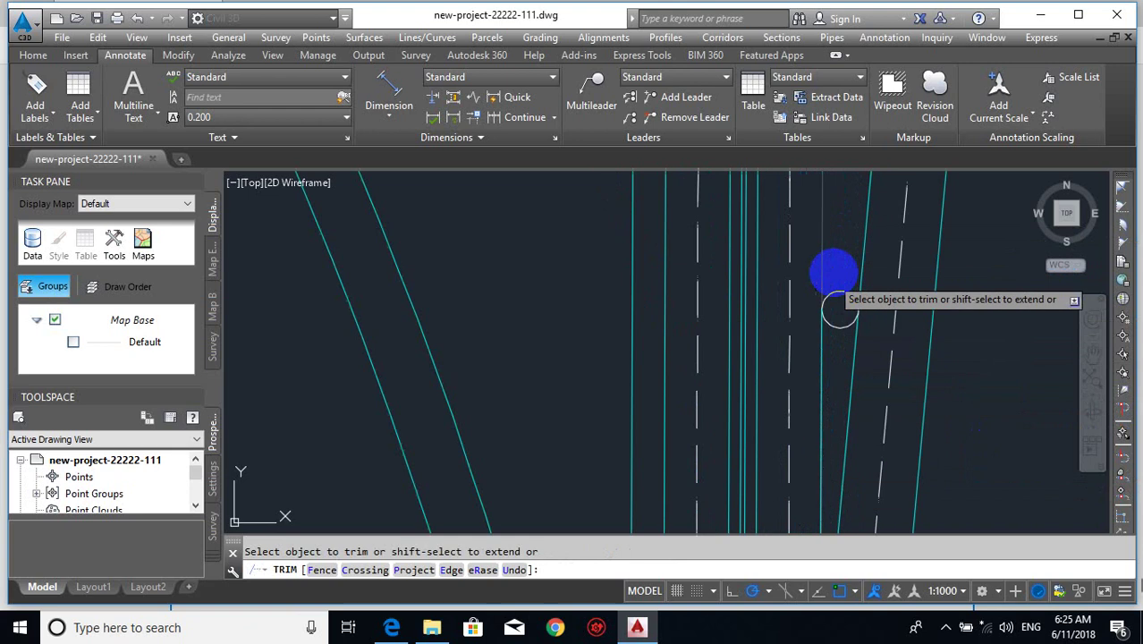
left_click(843, 290)
scroll(843, 289, "down", 2)
key("Escape")
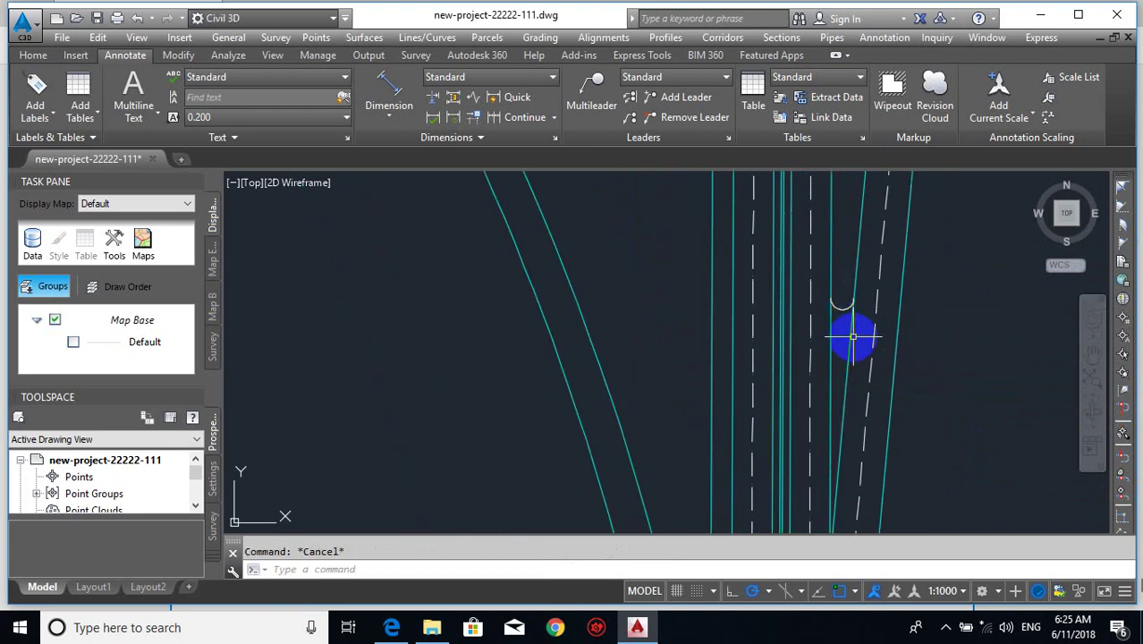
- Break the ramp's inner edge and the main road's edge at the ends of the nose arc
type("BR")
key("Return")
scroll(865, 323, "up", 2)
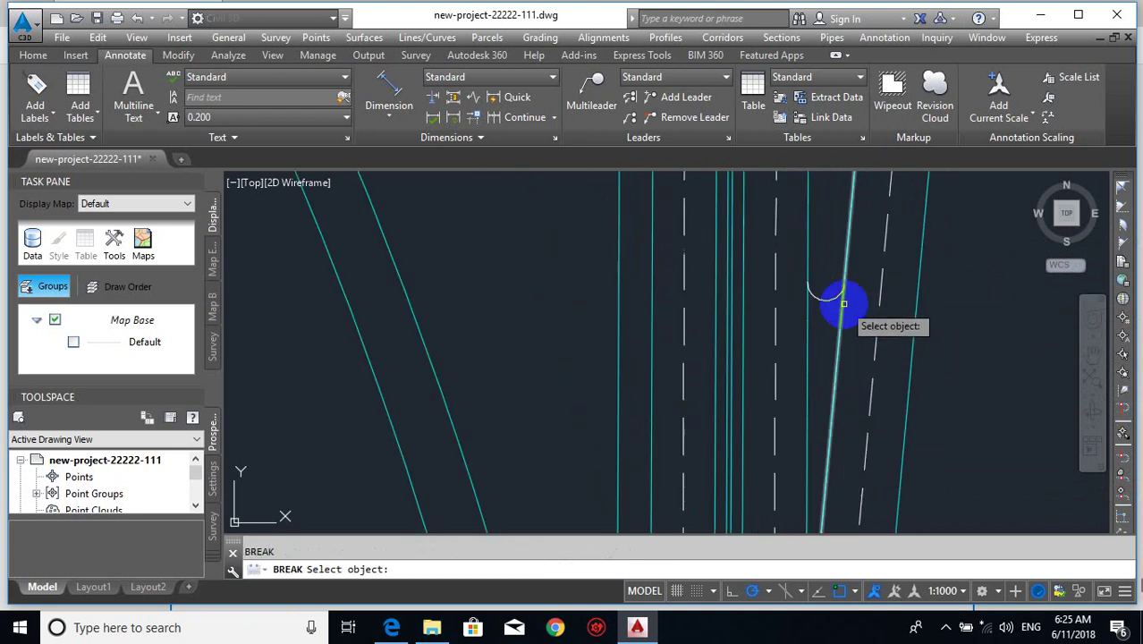
left_click(841, 304)
left_click(841, 295)
key("Return")
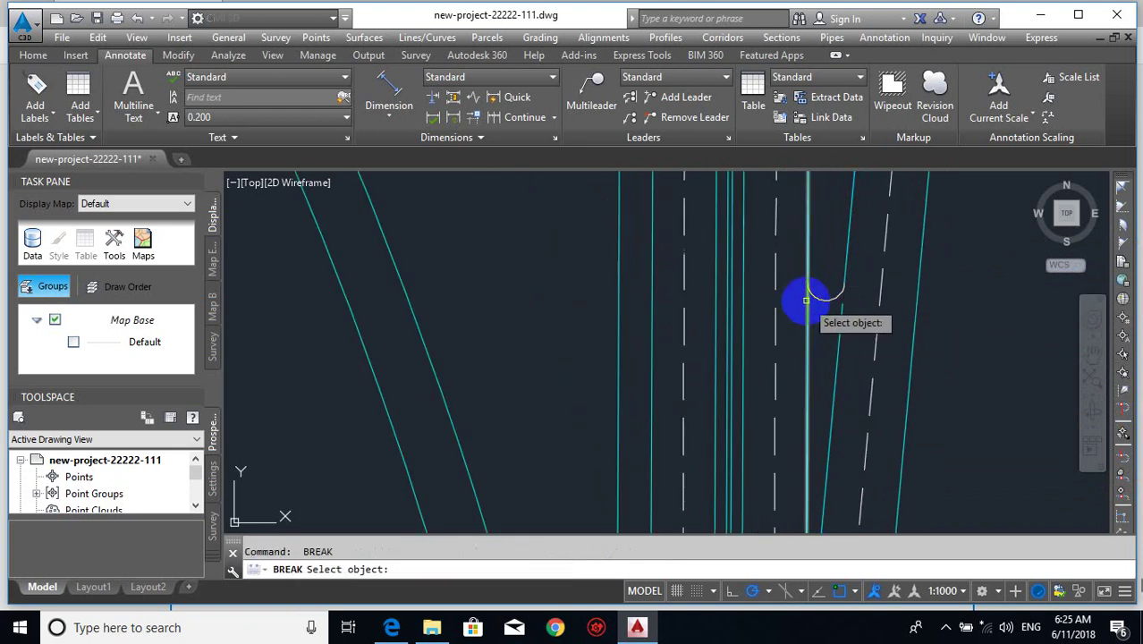
left_click(807, 281)
left_click(820, 338)
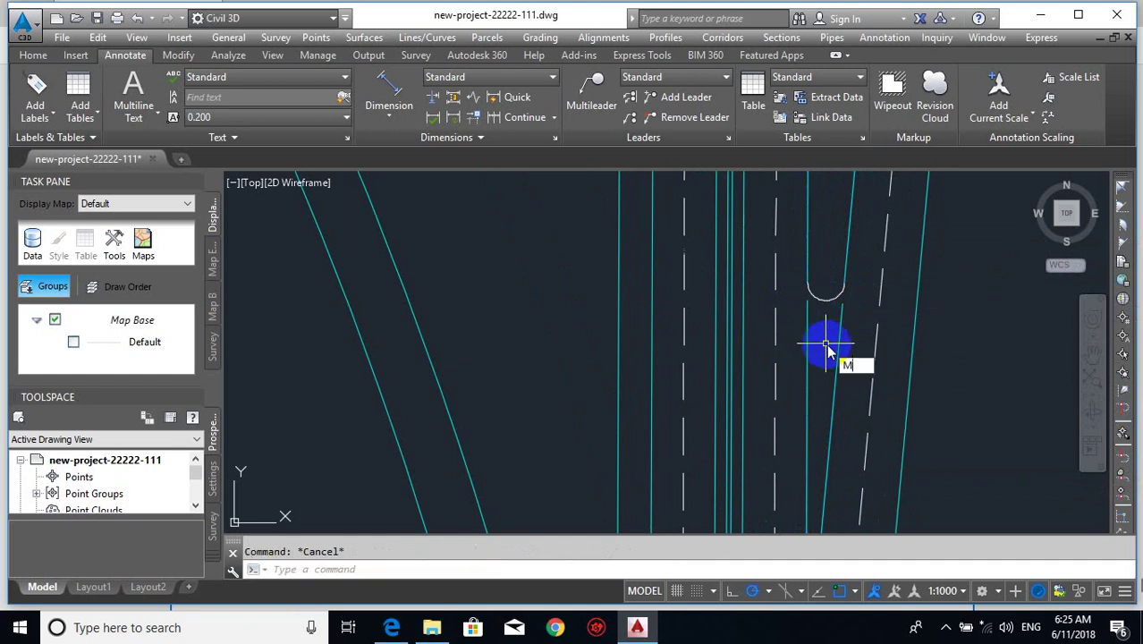
- Match the ramp centre line's dashed properties onto the ramp's inner edge and main road's edge below the nose
type("MA")
key("Return")
left_click(874, 331)
left_click(852, 335)
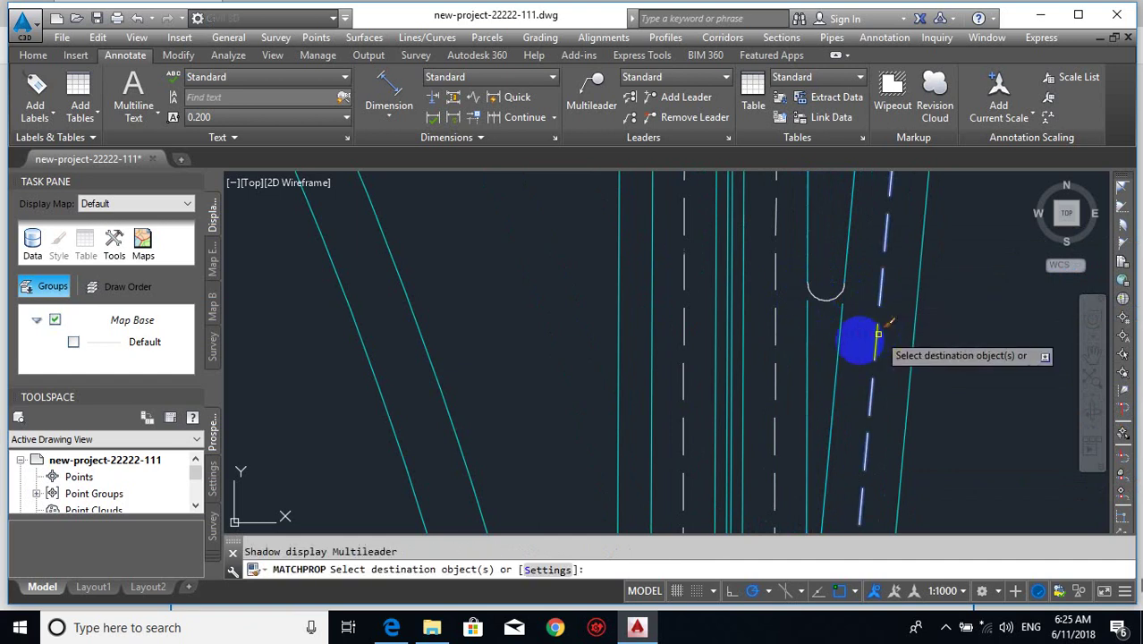
left_click(857, 344)
key("Escape")
- Match the solid edge line's properties onto the rounded nose arc
key("Return")
left_click(834, 300)
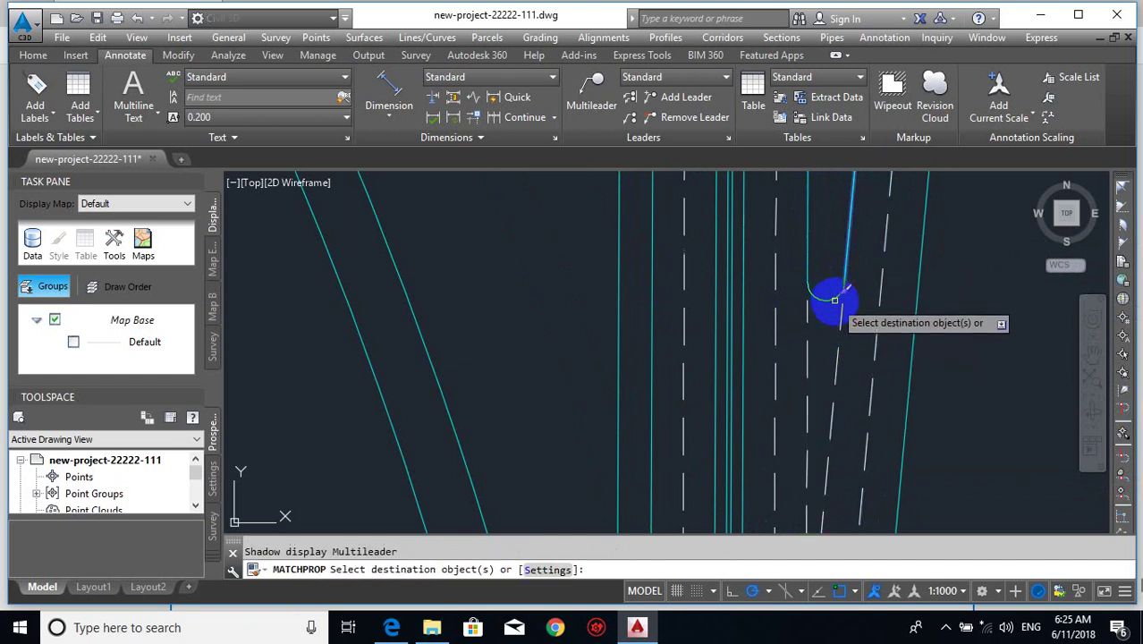
key("Escape")
- Examine the junction's ramps, their crossings with the main road, and the curved connections to the side road
scroll(799, 263, "down", 6)
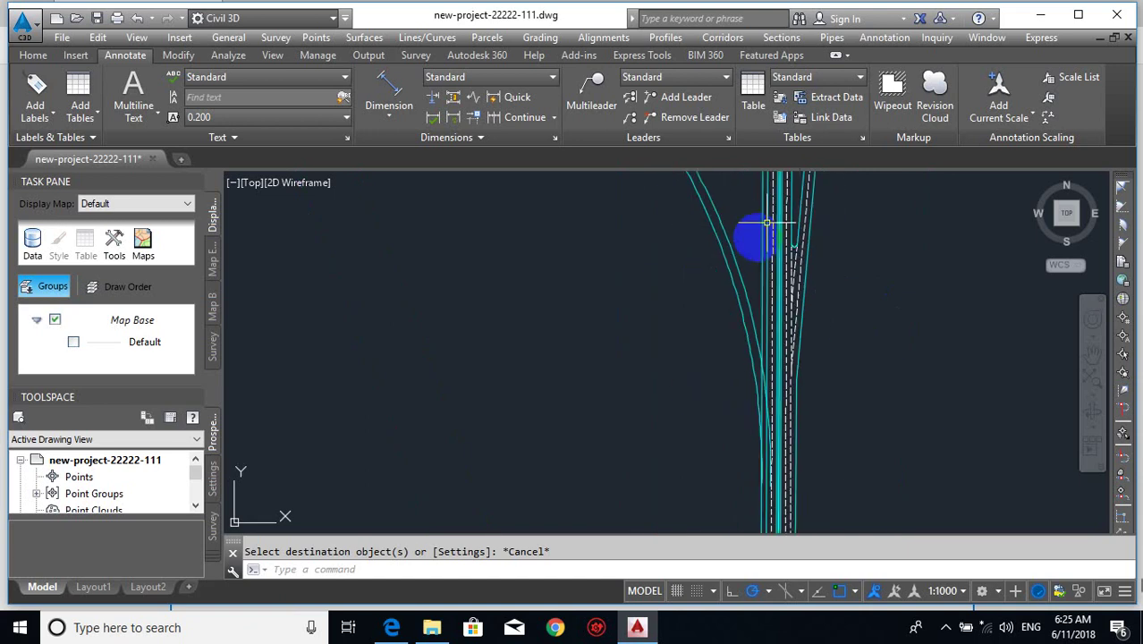
mouse_move(812, 257)
middle_mouse_down()
mouse_move(786, 389)
mouse_move(800, 436)
middle_mouse_up()
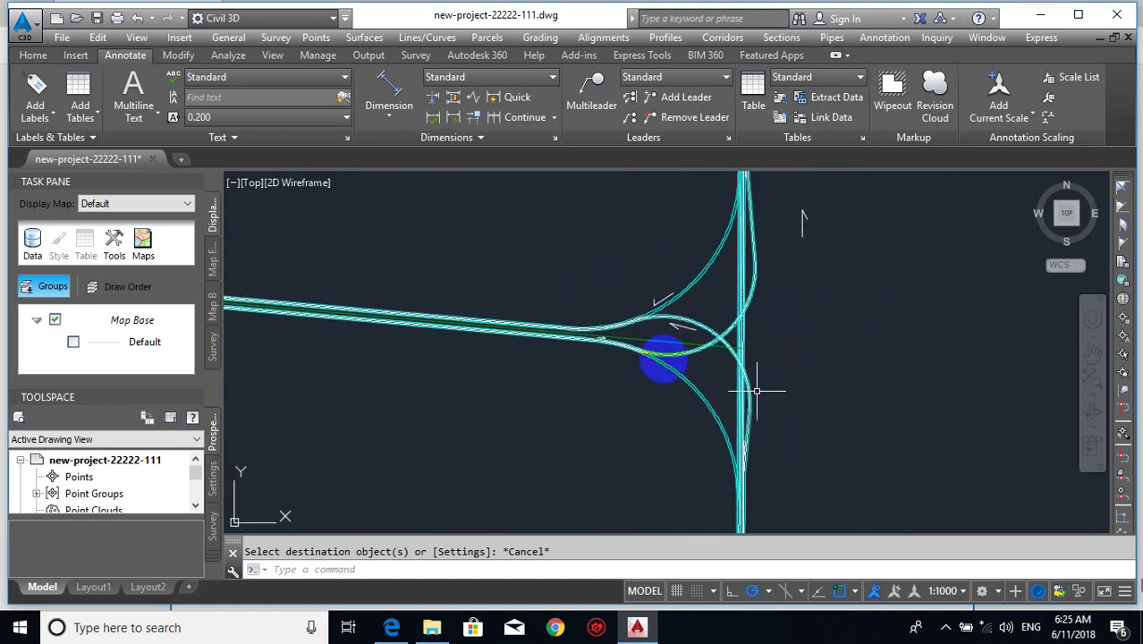
scroll(673, 329, "up", 3)
scroll(675, 331, "down", 1)
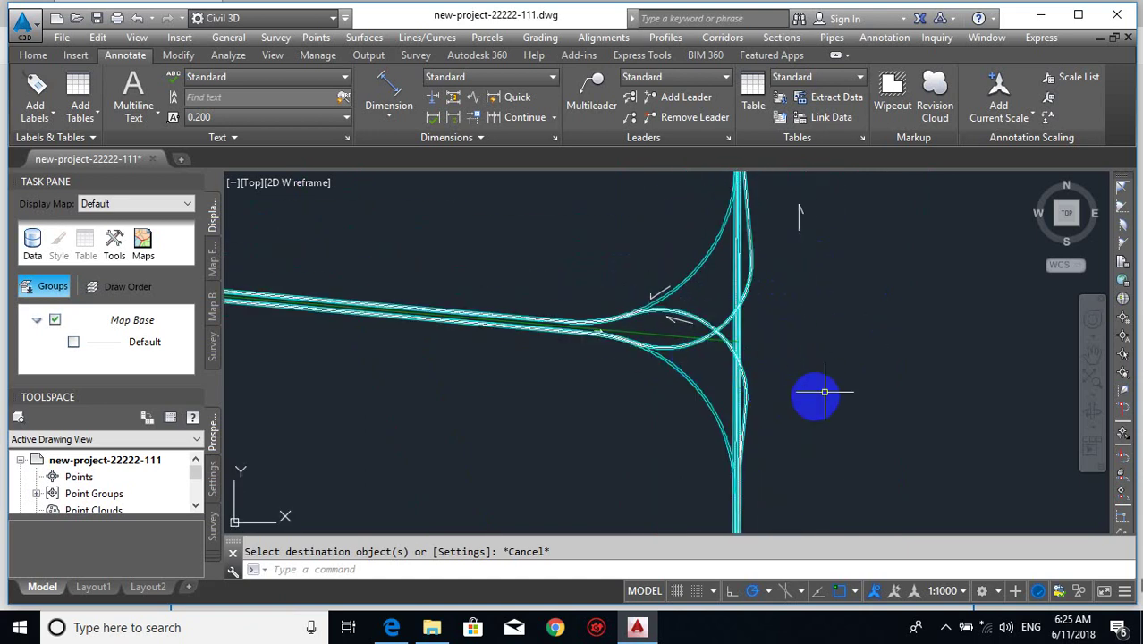
middle_click_drag(811, 395, 761, 422)
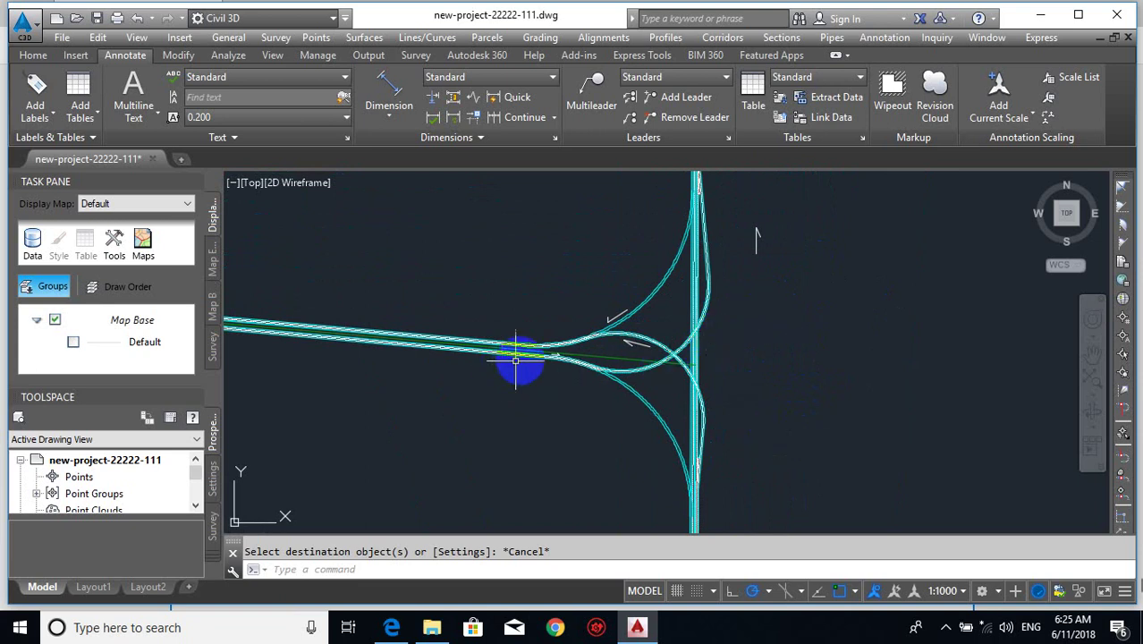
middle_click_drag(723, 441, 767, 338)
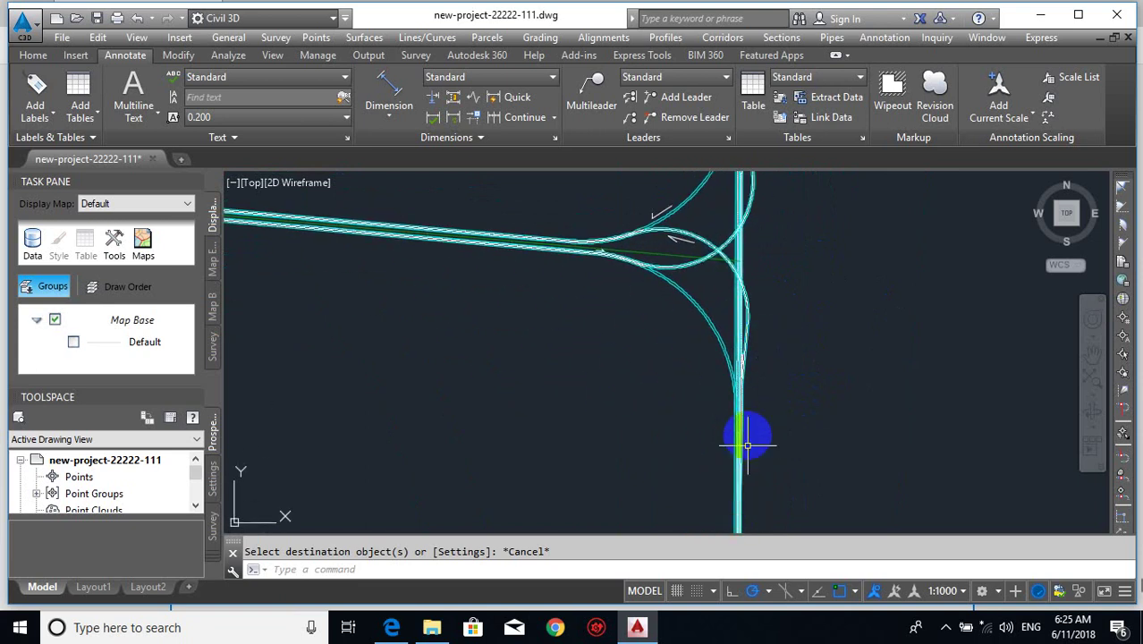
scroll(748, 429, "up", 4)
middle_click_drag(741, 385, 742, 529)
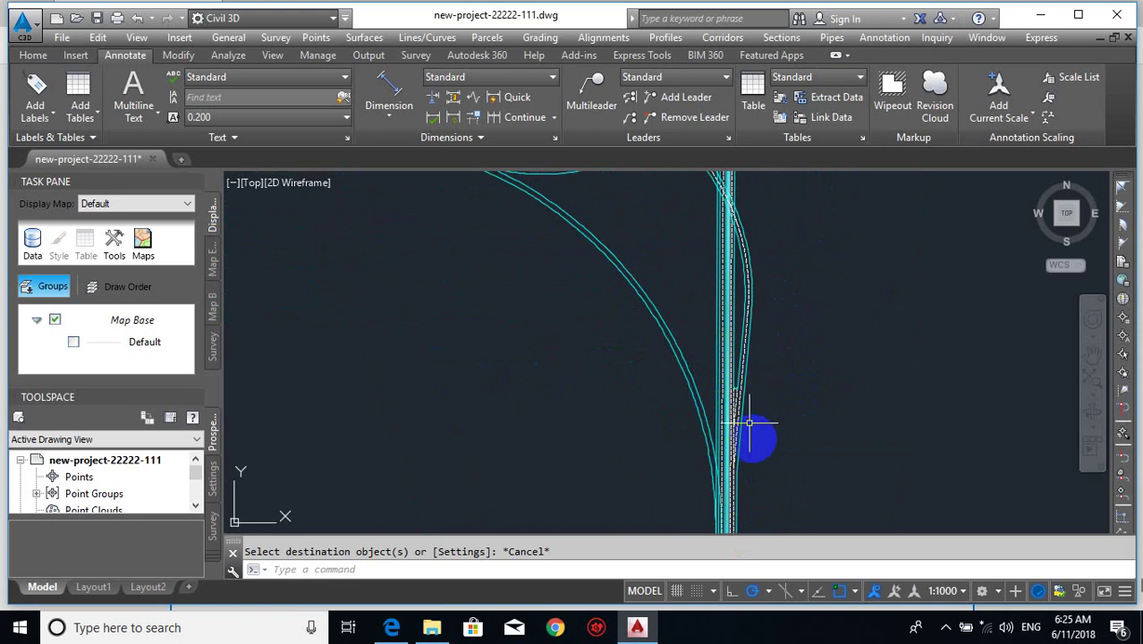
scroll(720, 358, "down", 3)
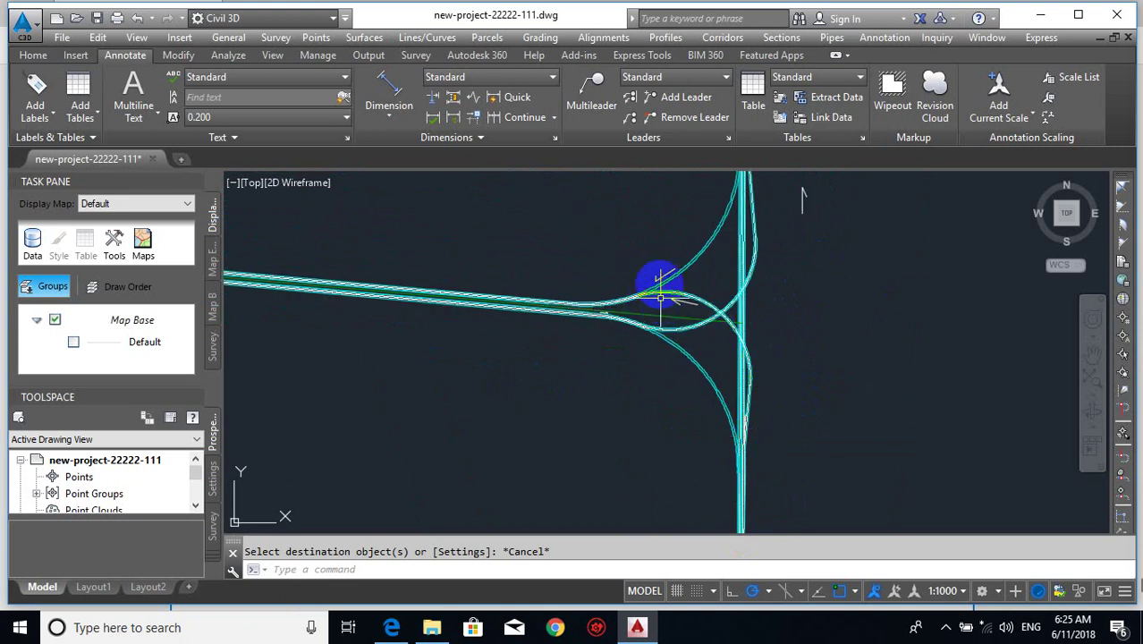
scroll(748, 442, "up", 6)
middle_click_drag(743, 446, 754, 538)
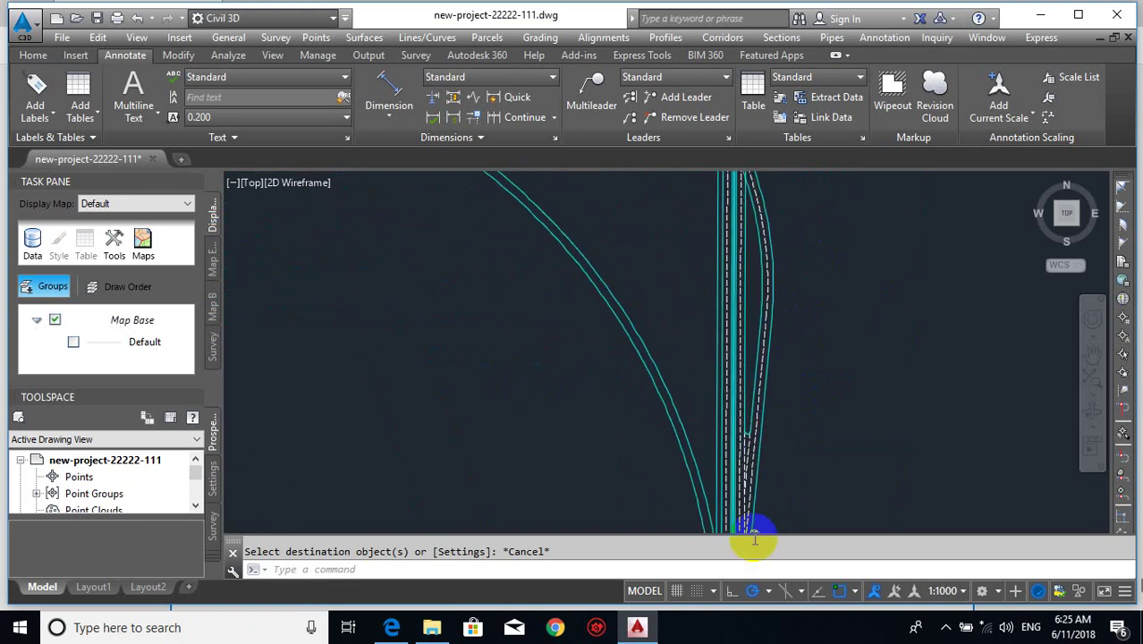
scroll(751, 390, "down", 3)
middle_click_drag(764, 271, 778, 375)
scroll(760, 331, "up", 3)
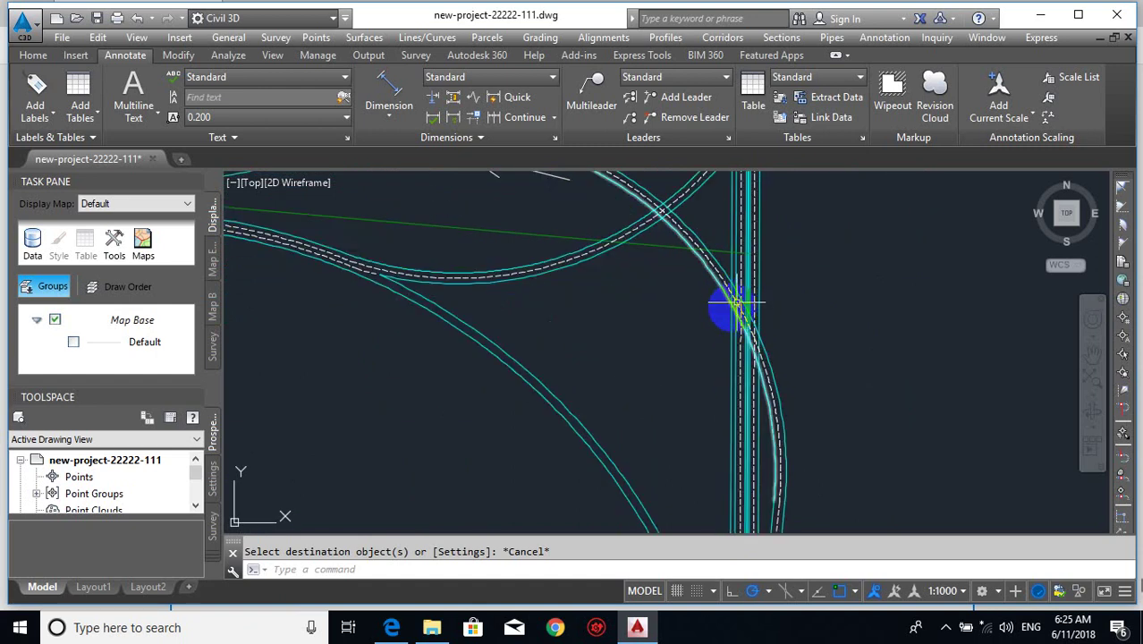
scroll(732, 305, "down", 2)
middle_click_drag(751, 325, 792, 385)
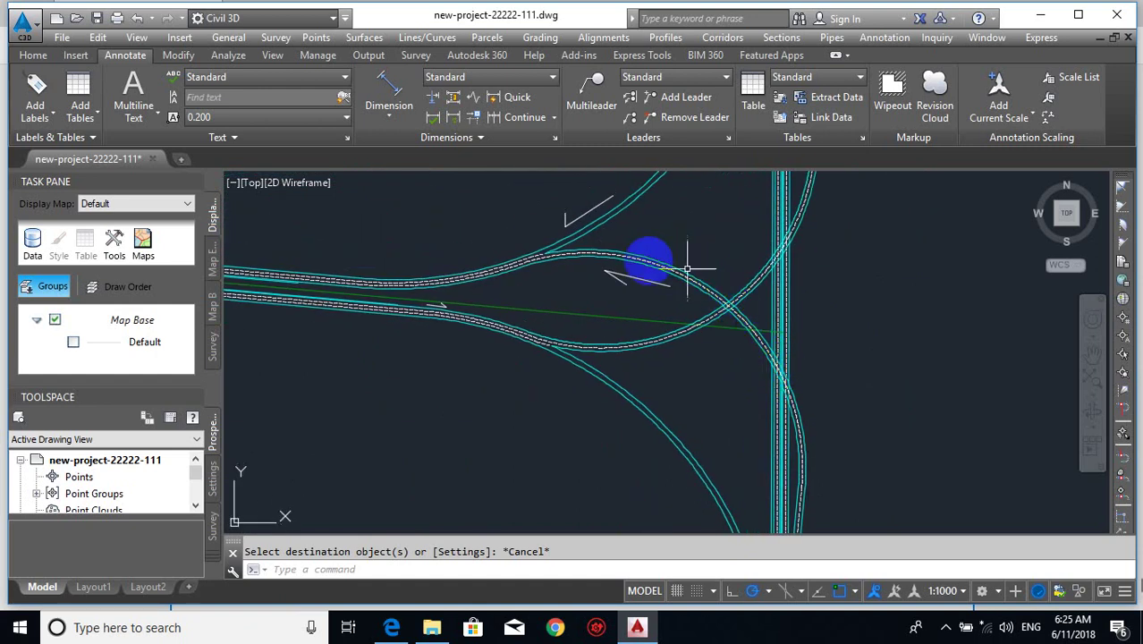
left_click(525, 257)
scroll(565, 241, "down", 2)
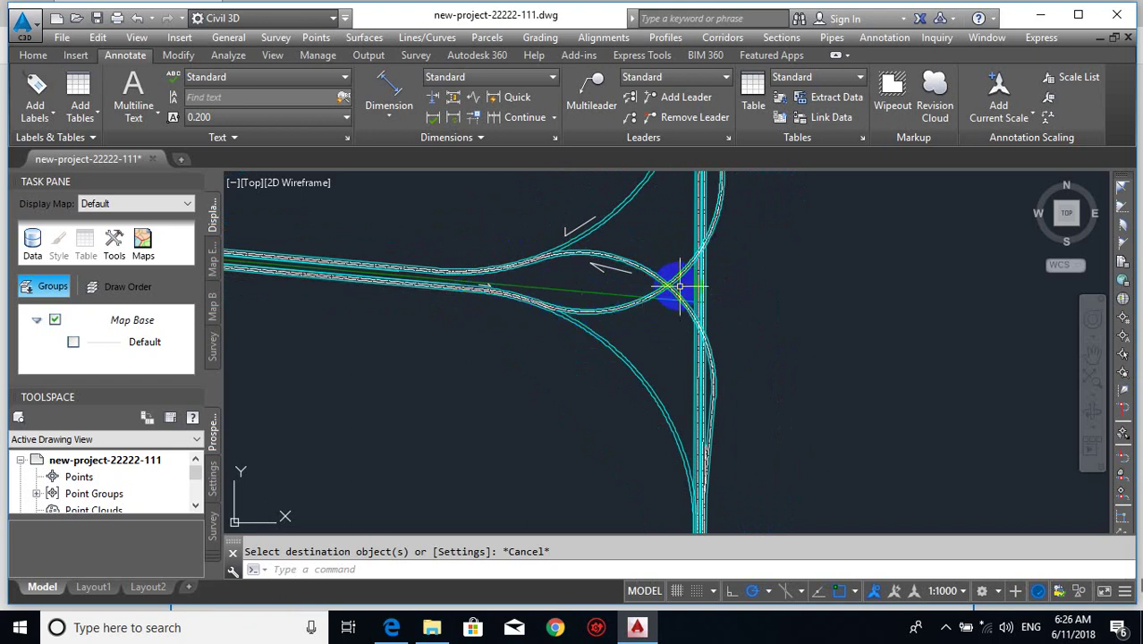
mouse_move(707, 256)
middle_mouse_down()
mouse_move(684, 468)
mouse_move(682, 447)
middle_mouse_up()
middle_click_drag(727, 484, 754, 363)
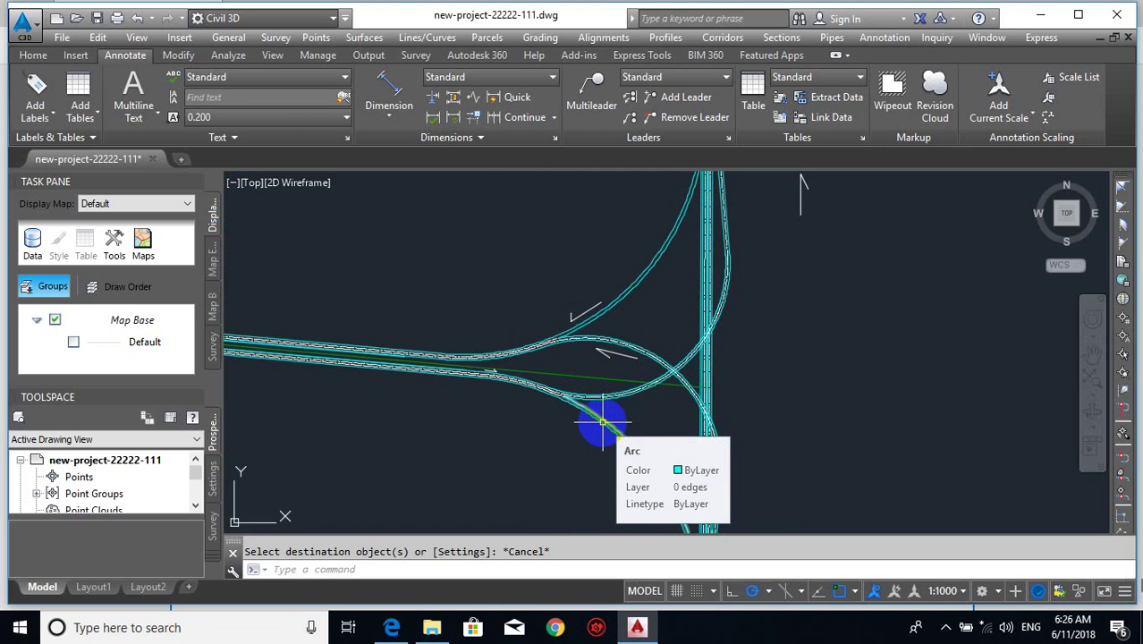
- Trim away the main road's lines between the two edges of the southern ramp where it crosses
scroll(676, 395, "up", 6)
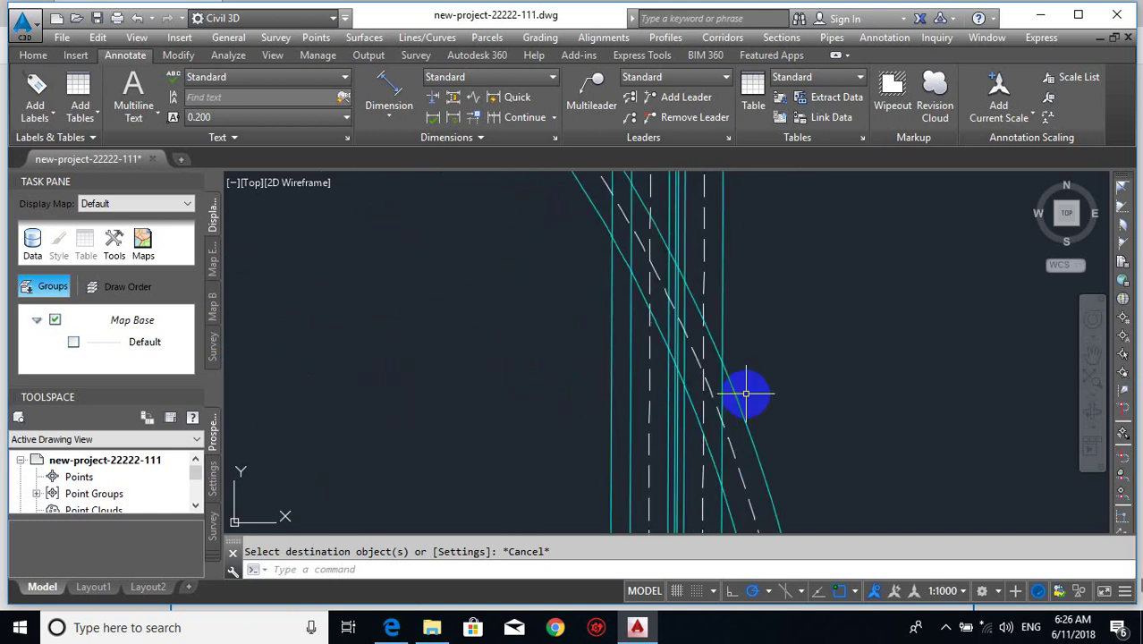
type("R")
key("Return")
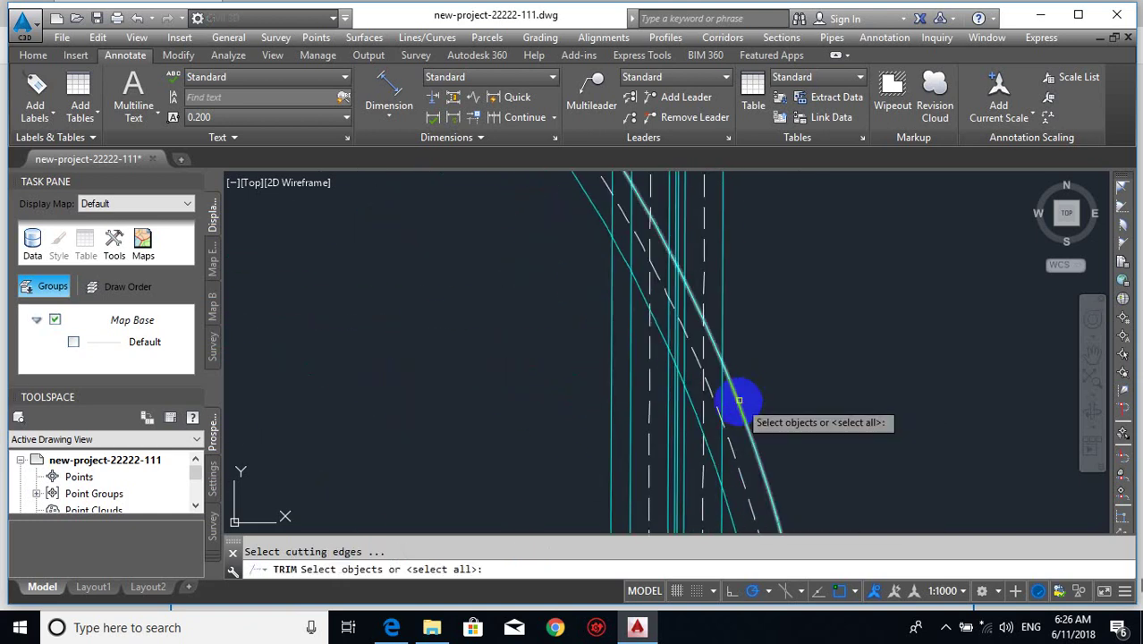
left_click(734, 404)
key("Return")
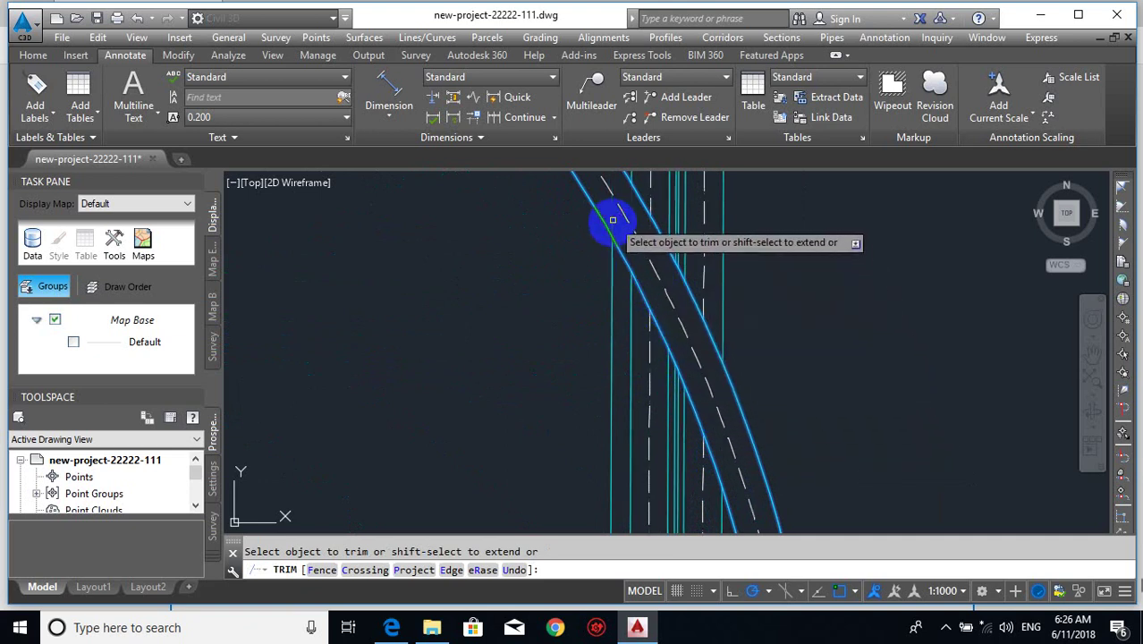
key("Escape")
- Trim away the main road's lines between the two edges of the northern ramp where it crosses
scroll(732, 420, "down", 3)
middle_click_drag(726, 244, 686, 515)
key("space")
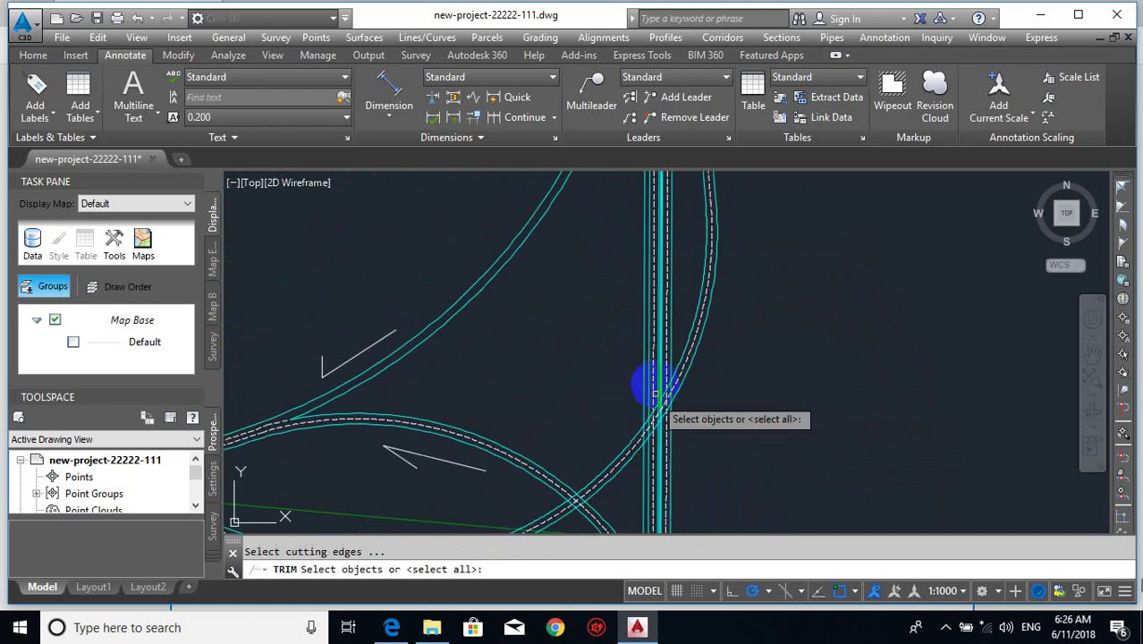
scroll(656, 395, "up", 5)
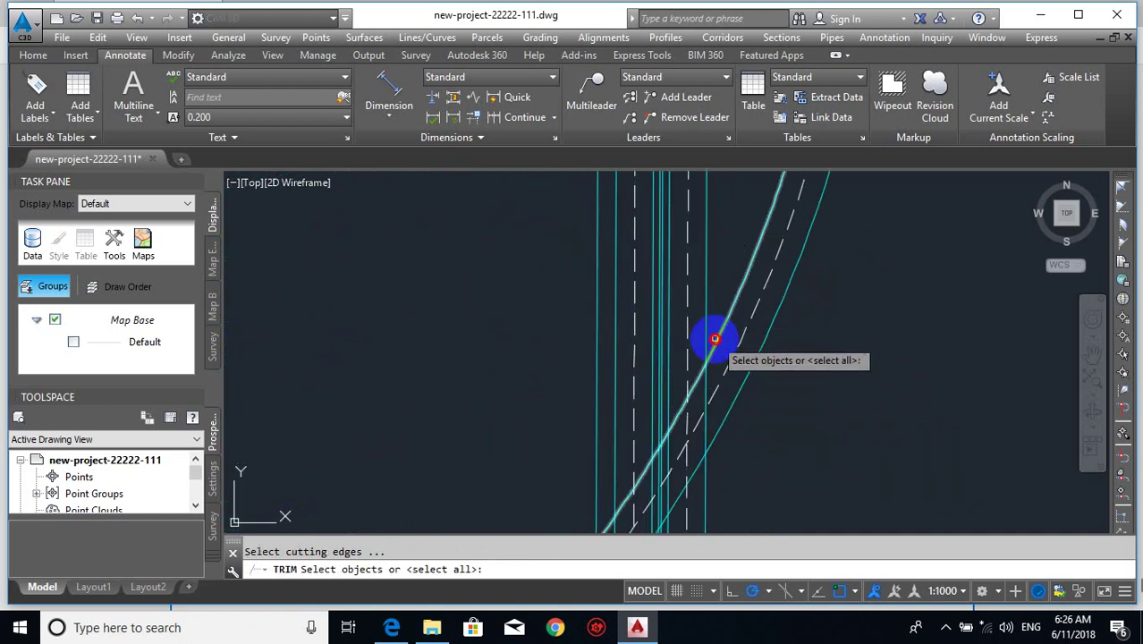
left_click(722, 336)
left_click(737, 398)
key("space")
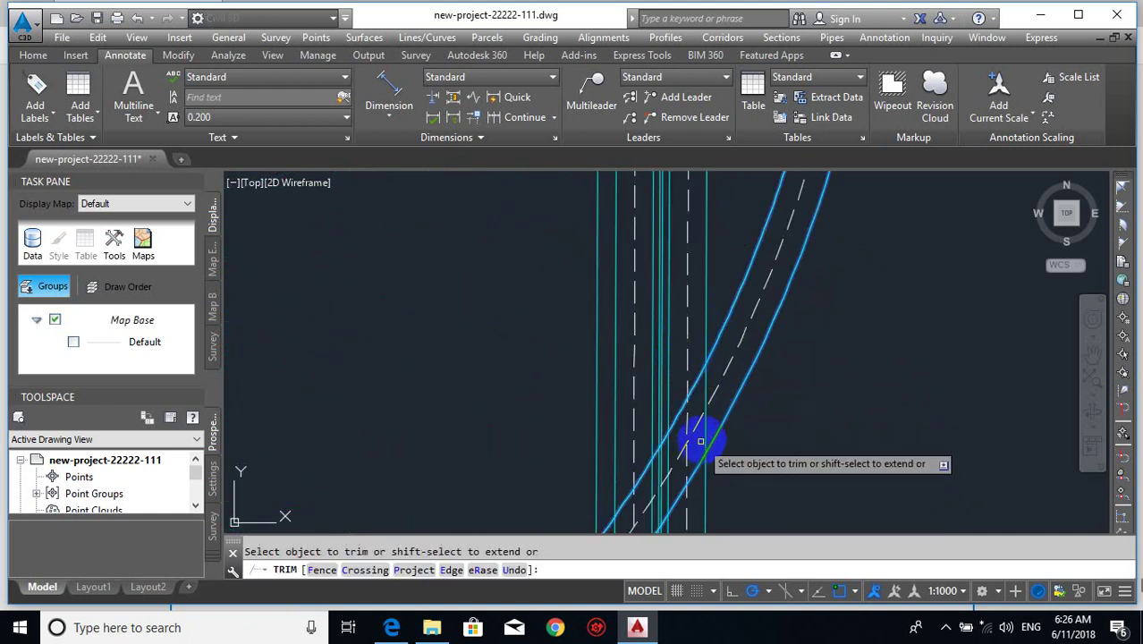
left_click(701, 440)
left_click(707, 435)
mouse_move(709, 425)
middle_mouse_down()
mouse_move(847, 373)
mouse_move(824, 288)
middle_mouse_up()
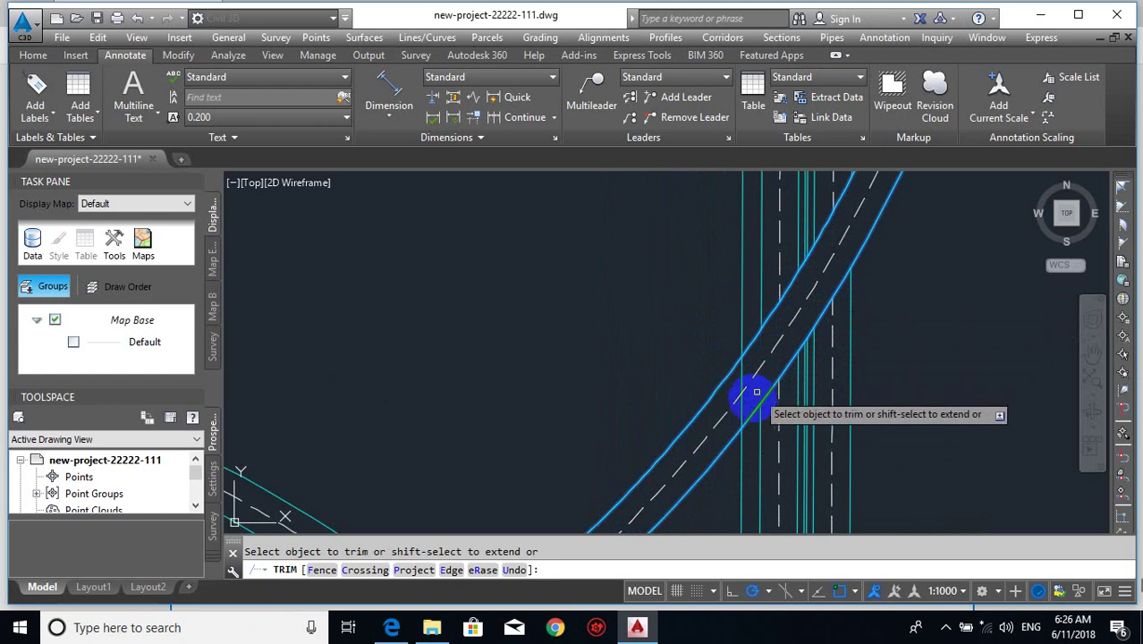
key("Escape")
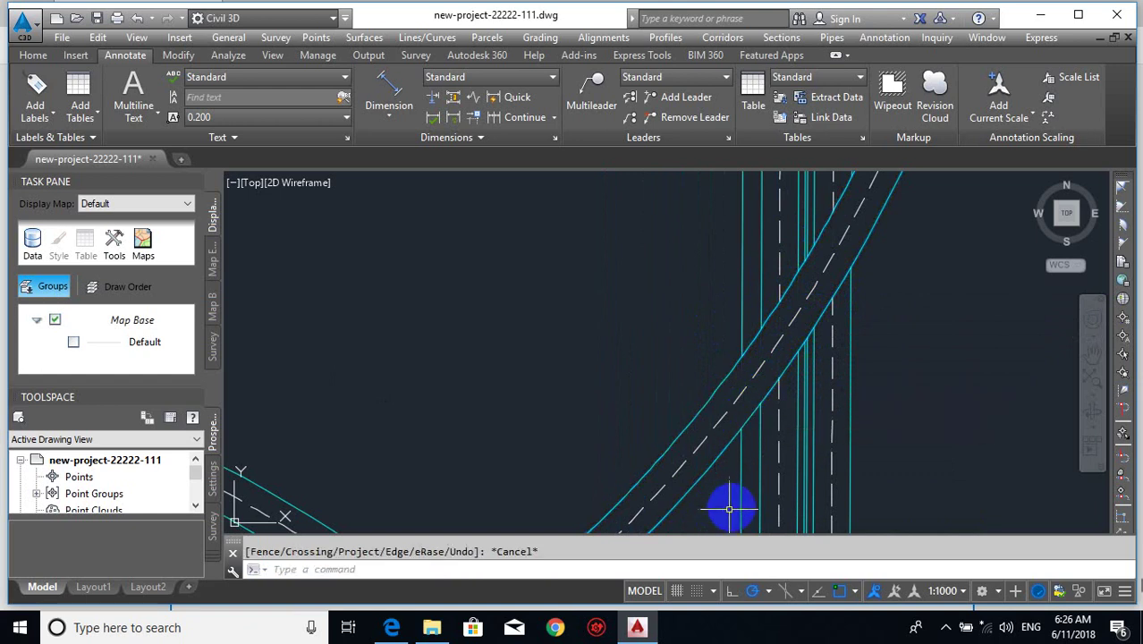
- Erase the leftover main road line at the northern ramp crossing
type("e")
key("Return")
left_click(744, 496)
left_click(743, 401)
- Trim away the main road's western outer edge above its tangent point with the southwest ramp's outer curve
scroll(787, 412, "down", 3)
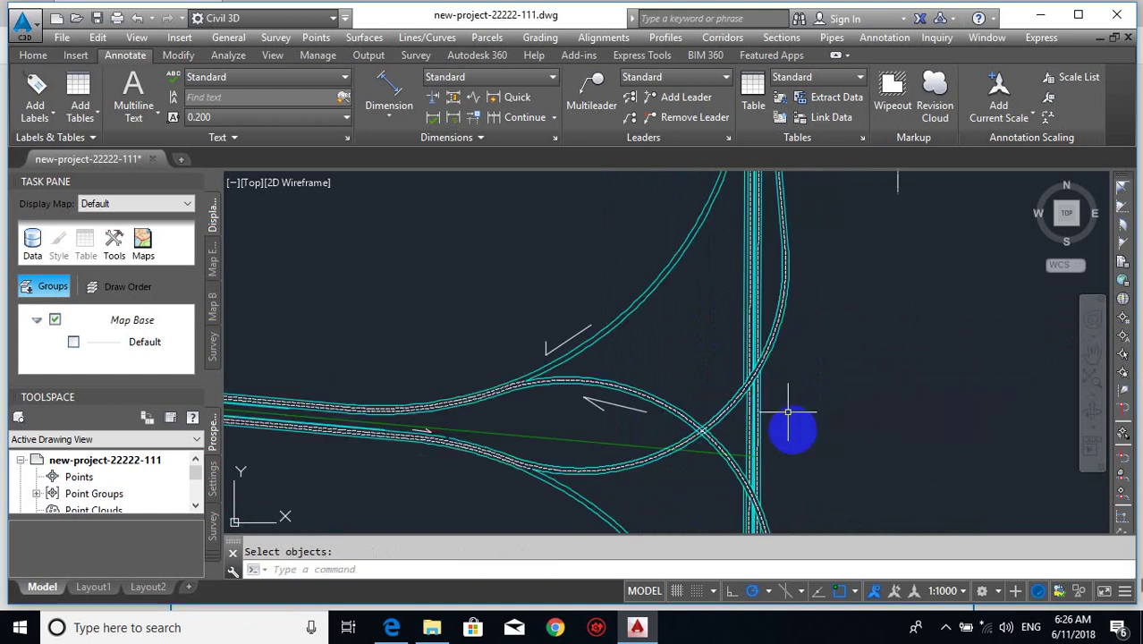
scroll(787, 412, "up", 5)
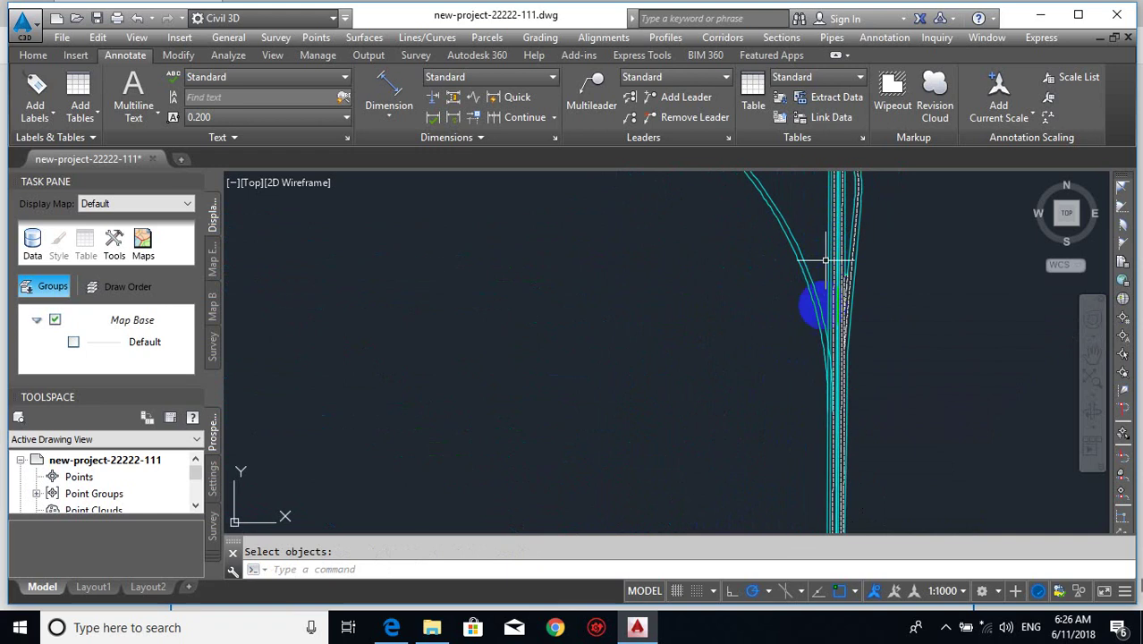
scroll(802, 396, "up", 2)
left_click(769, 479)
left_click(771, 433)
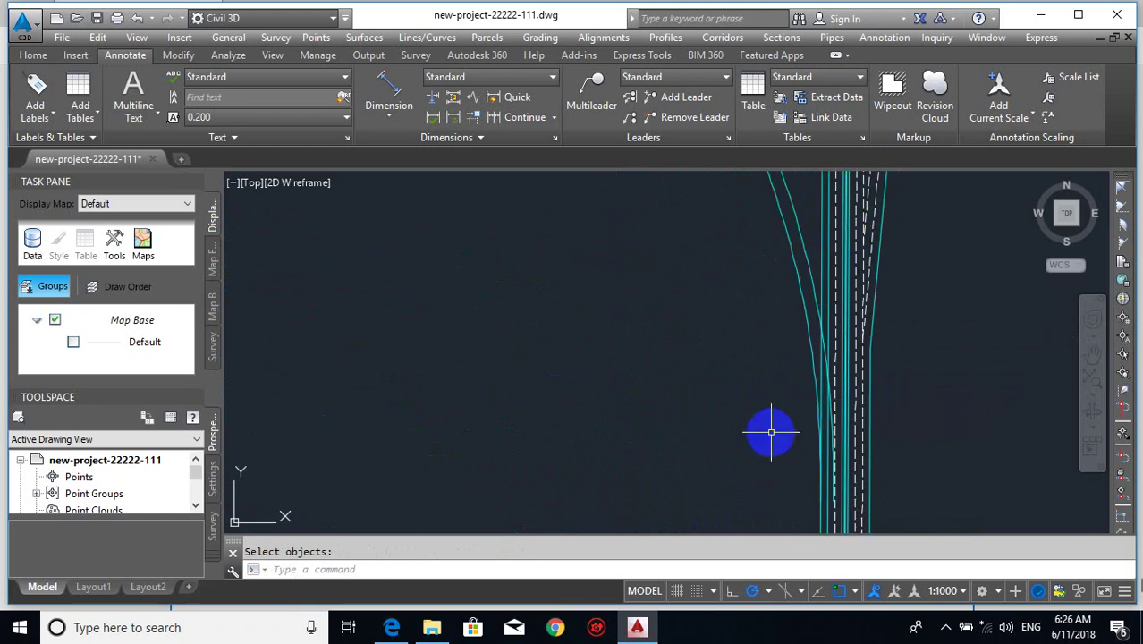
scroll(697, 255, "down", 3)
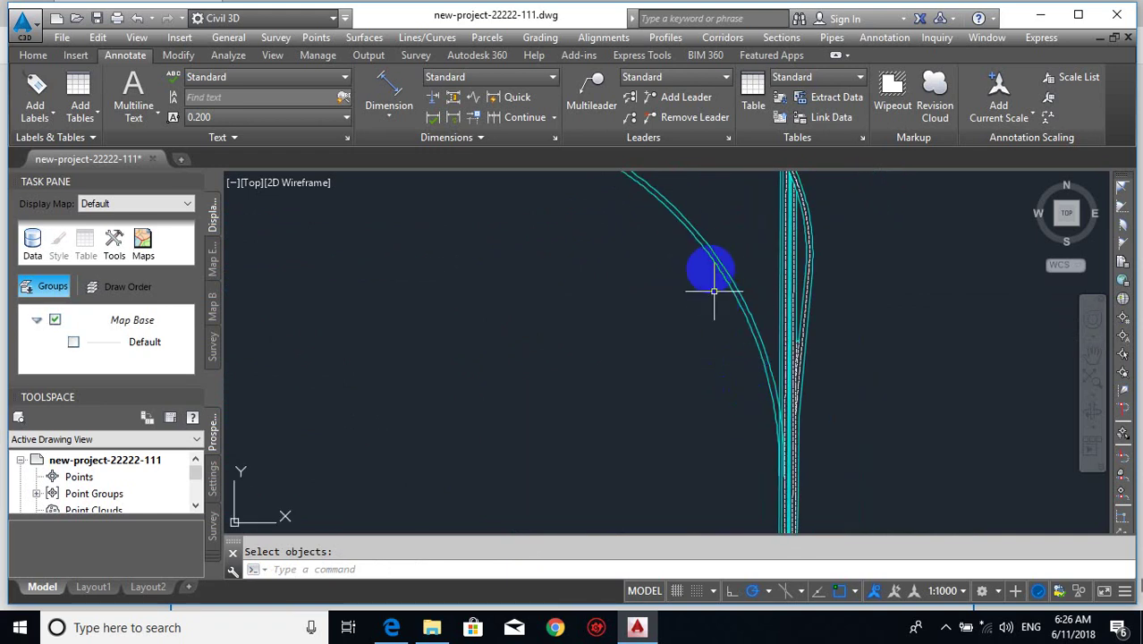
scroll(746, 326, "up", 3)
mouse_move(751, 339)
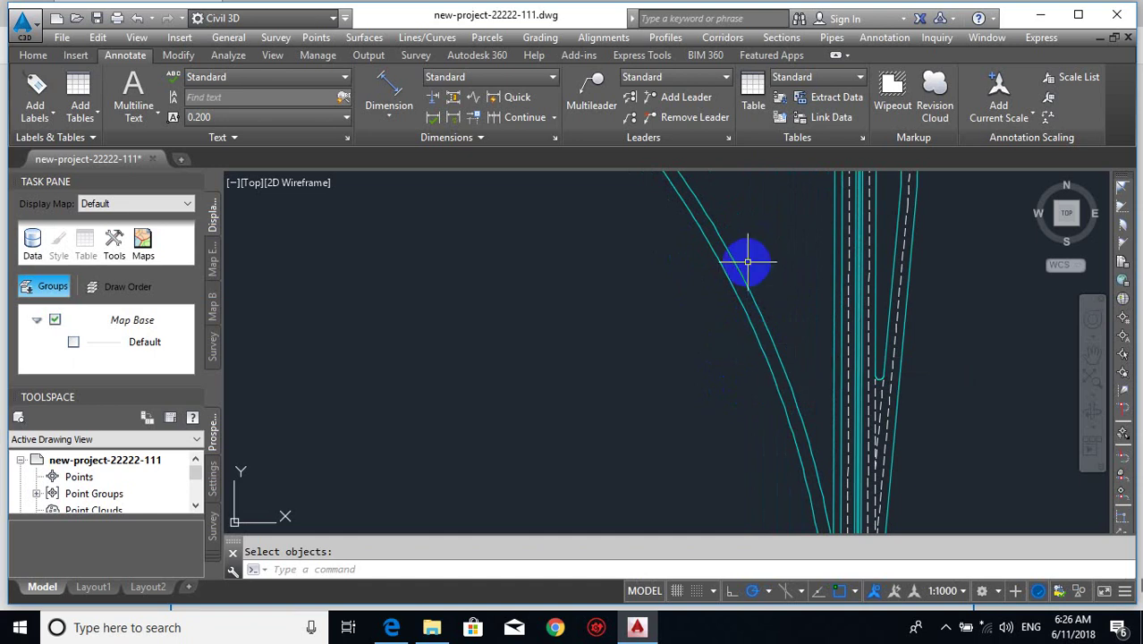
scroll(746, 249, "down", 4)
scroll(787, 428, "up", 7)
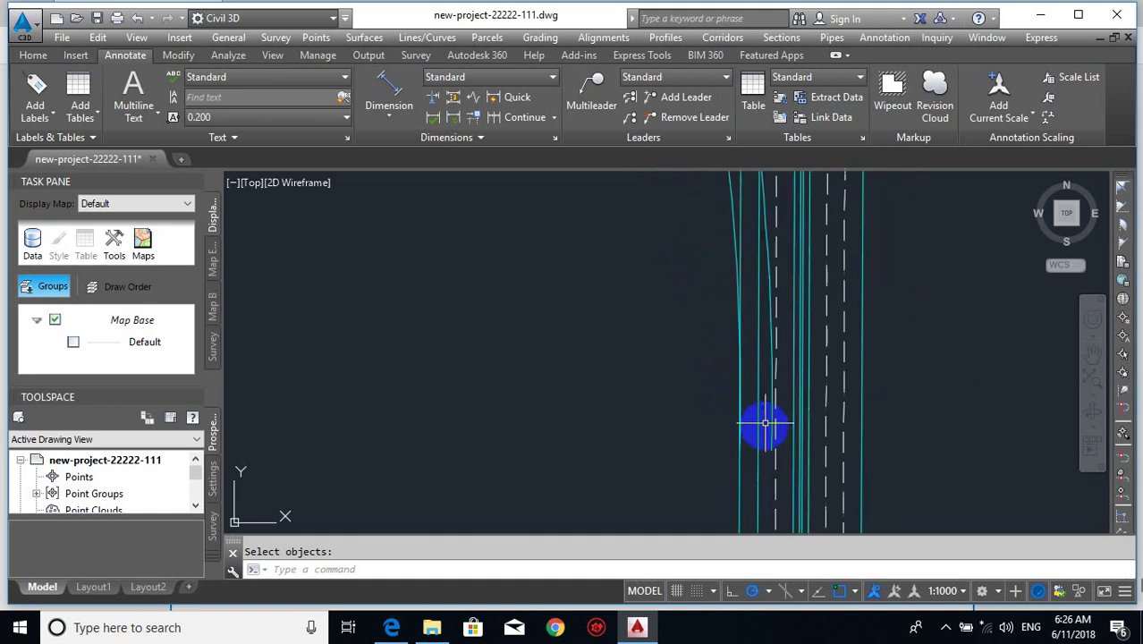
type("r")
key("Return")
key("Return")
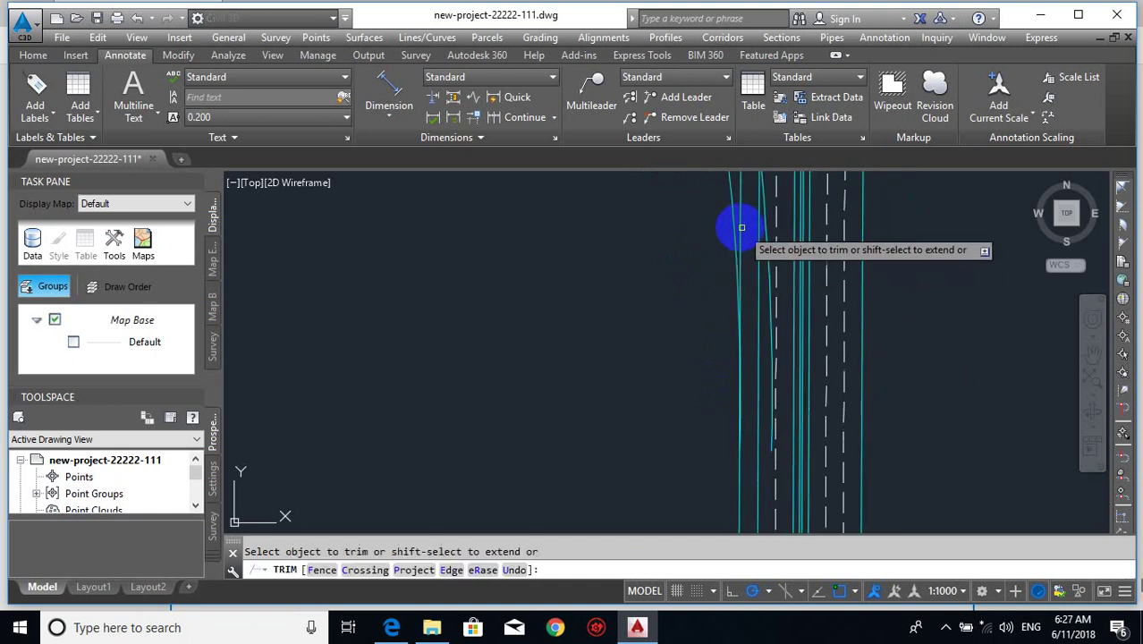
key("Escape")
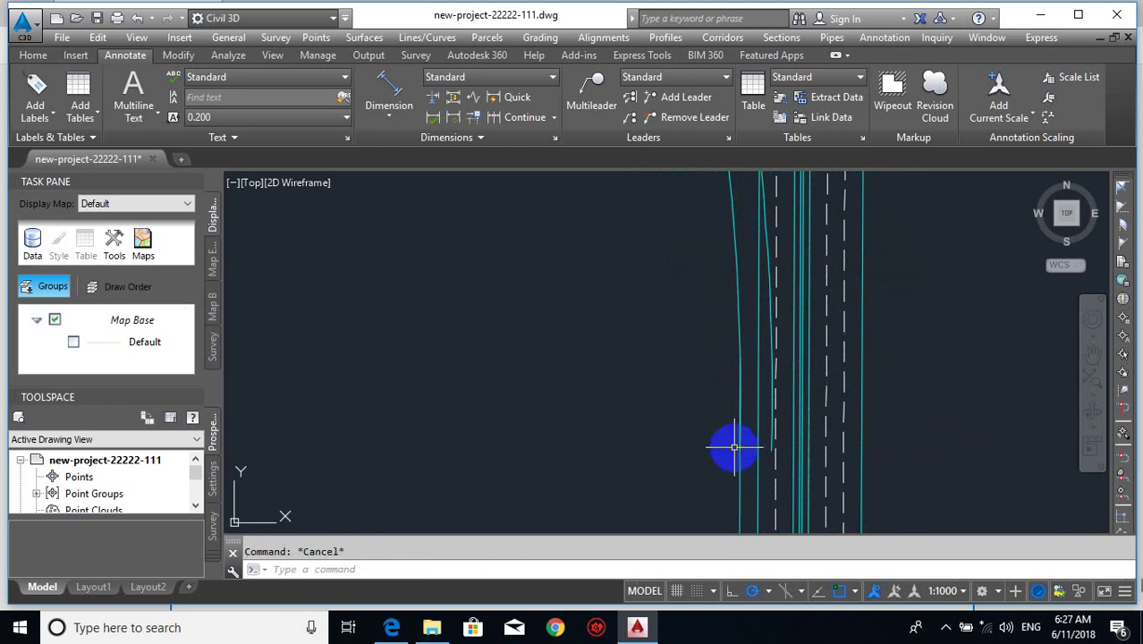
- Draw a short cross line between the main road's two western edge lines, level with the inner ramp curve's end
type("L")
key("Return")
left_click(740, 446)
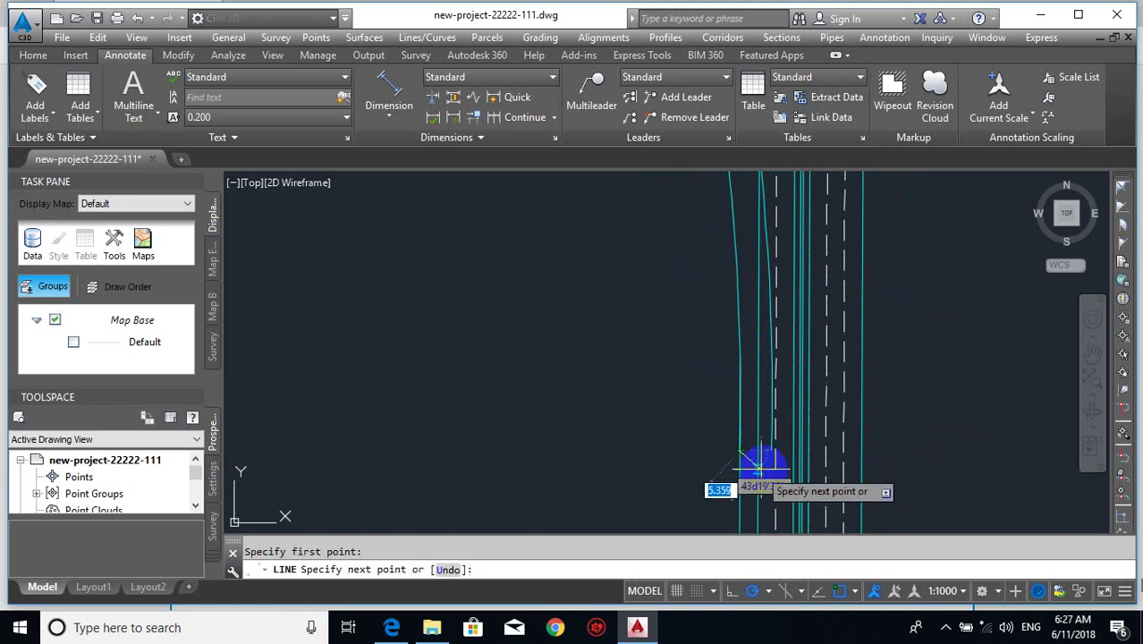
key("Escape")
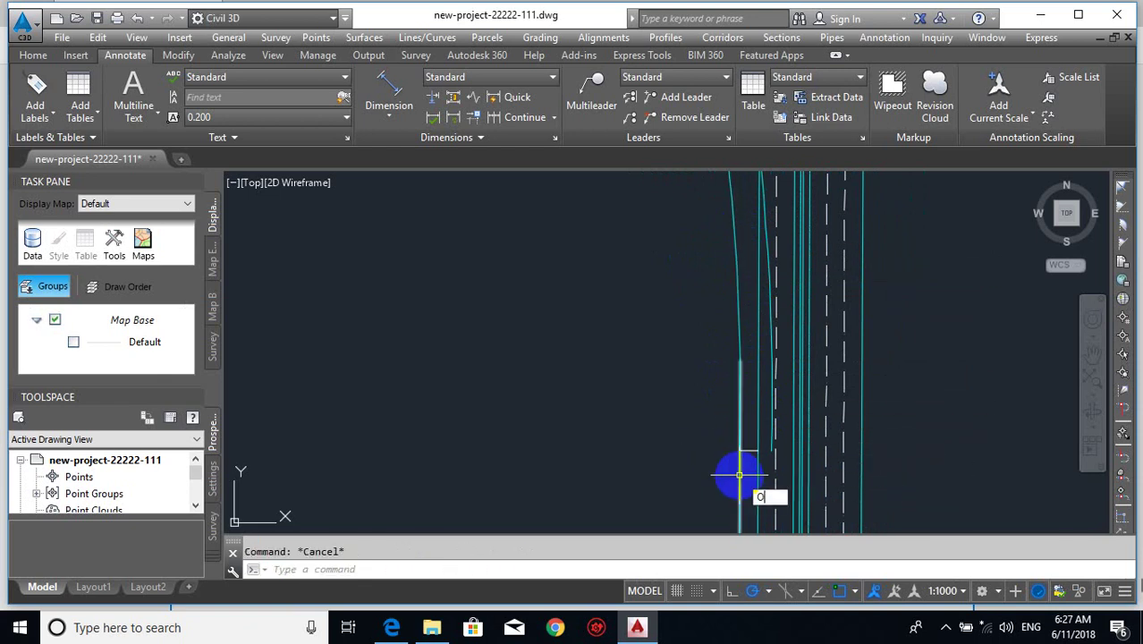
- Offset the short cross line 200 units down along the main road
key("Return")
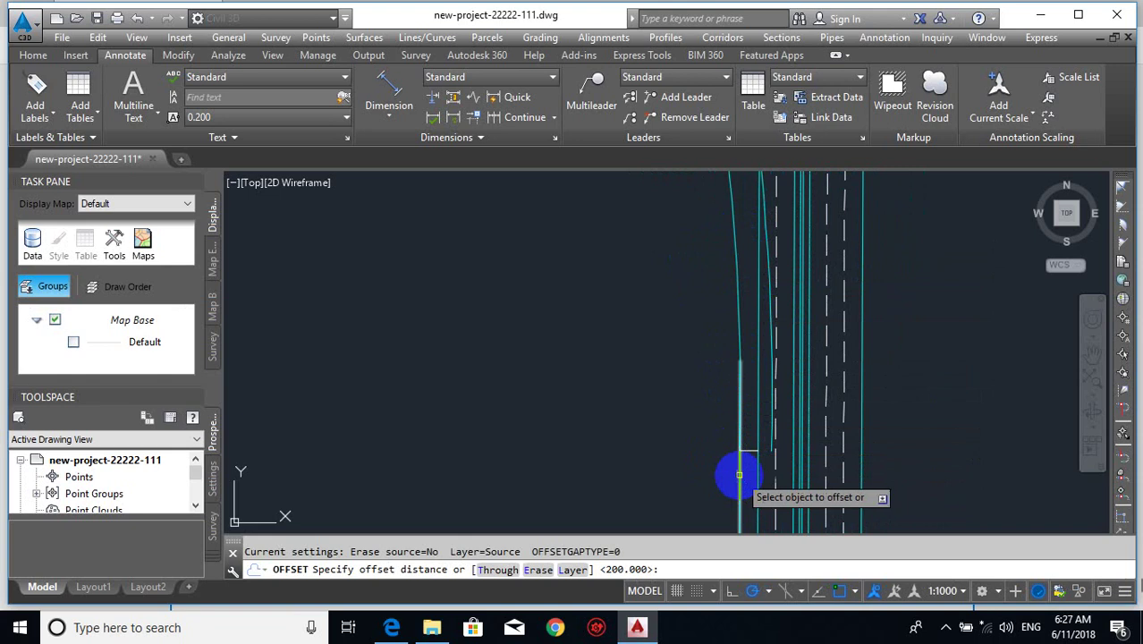
key("Return")
left_click(741, 454)
left_click(733, 475)
key("Escape")
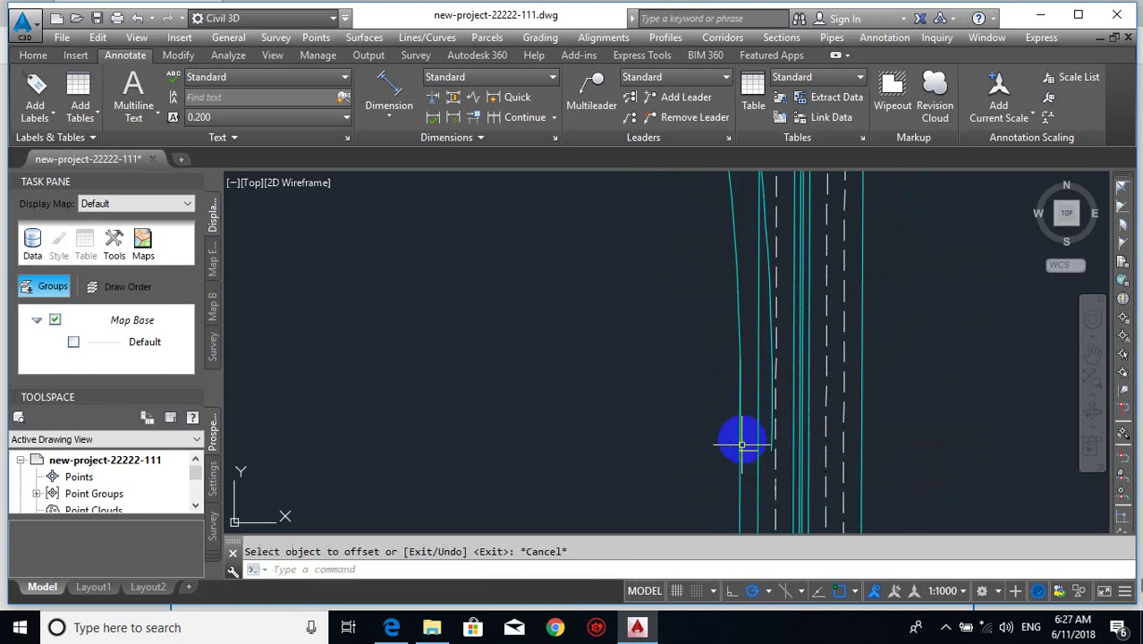
- Draw a diagonal taper line from the upper cross line's western end to the lower cross line's eastern end
left_click(739, 419)
type("L")
key("Return")
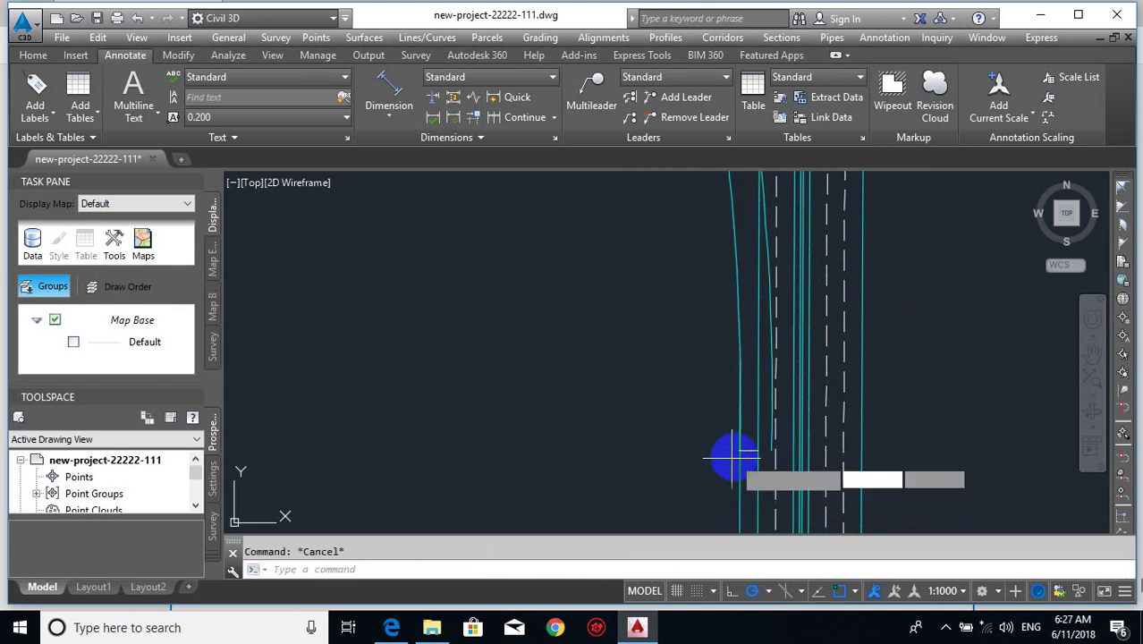
left_click(739, 450)
scroll(725, 334, "down", 7)
scroll(729, 515, "up", 9)
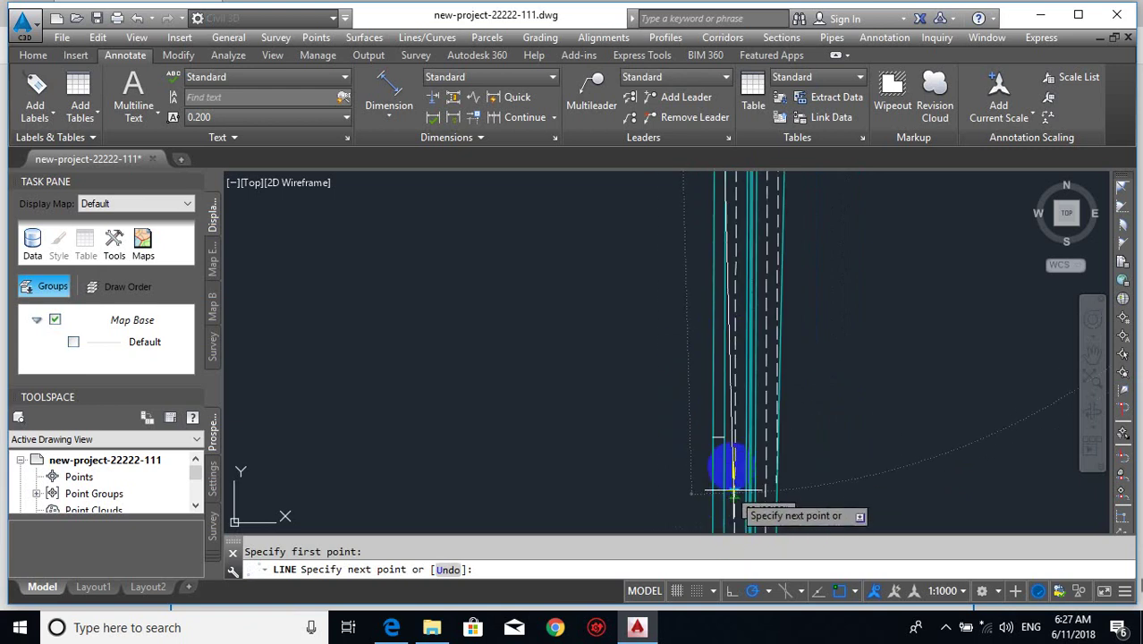
left_click(722, 427)
key("Return")
- Trim away the main road's western outer edge between the two cross lines
scroll(659, 460, "down", 7)
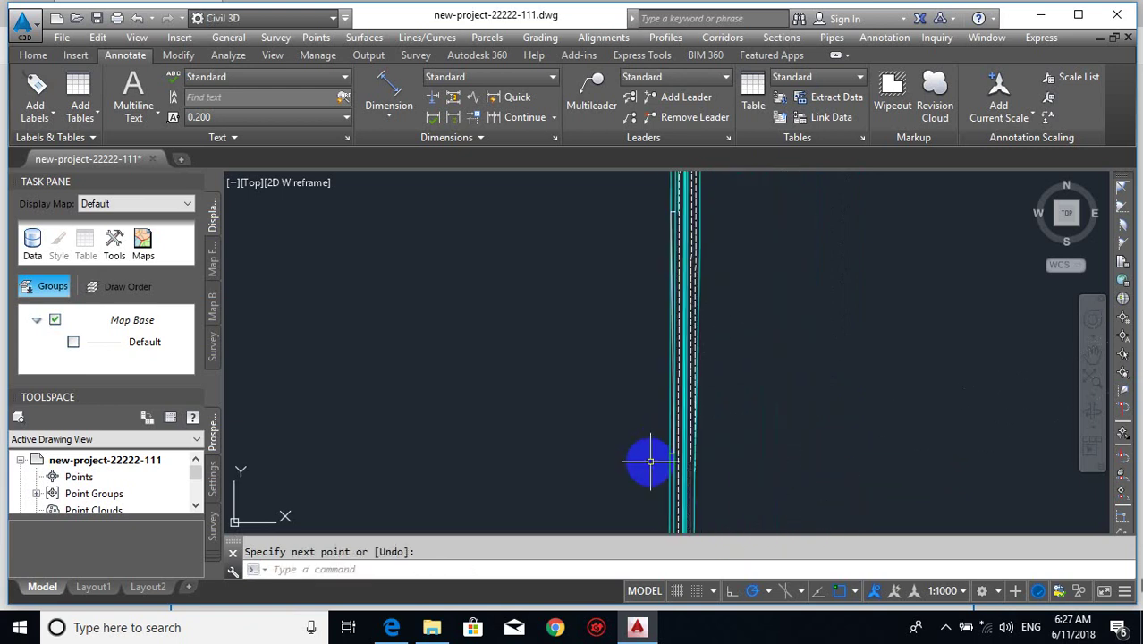
type("tr")
key("Return")
scroll(666, 443, "up", 1)
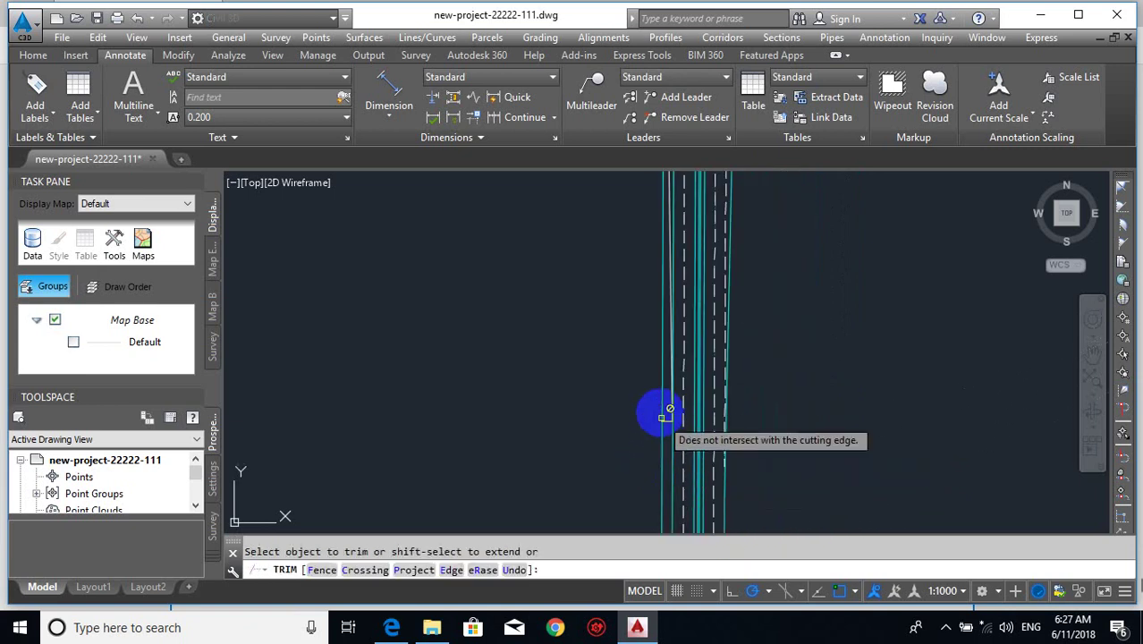
key("Escape")
- Erase the lower cross line and the leftover outer edge below the taper
type("e")
key("Return")
scroll(668, 417, "up", 3)
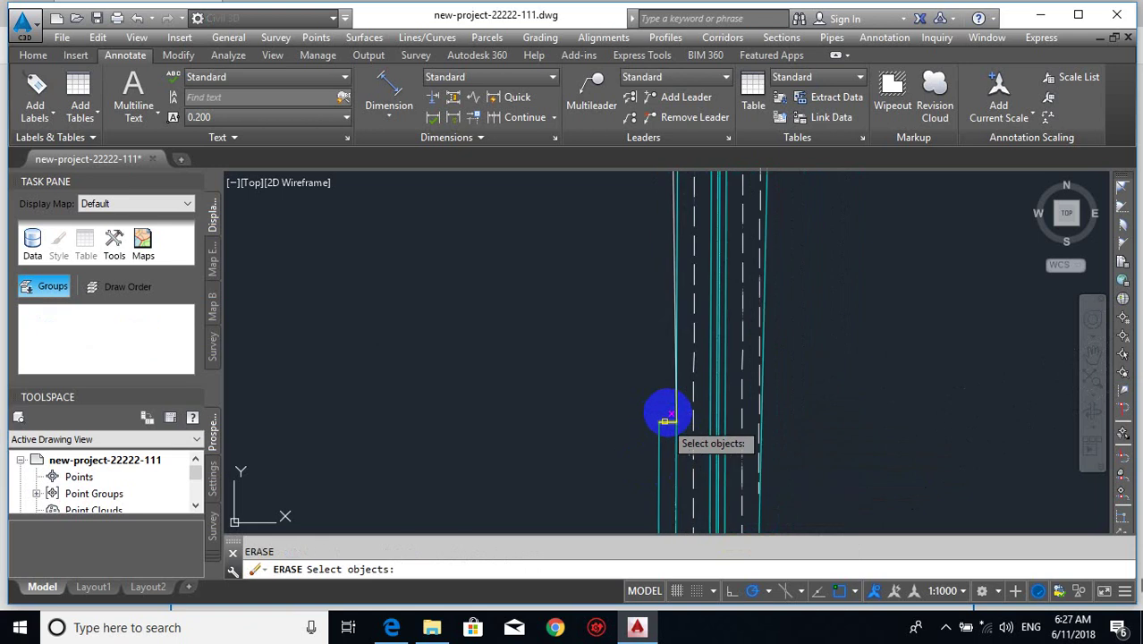
left_click(669, 413)
left_click(626, 469)
key("Return")
scroll(658, 468, "down", 3)
- Break the main road's western inner edge line near the lower end of the taper
type("b")
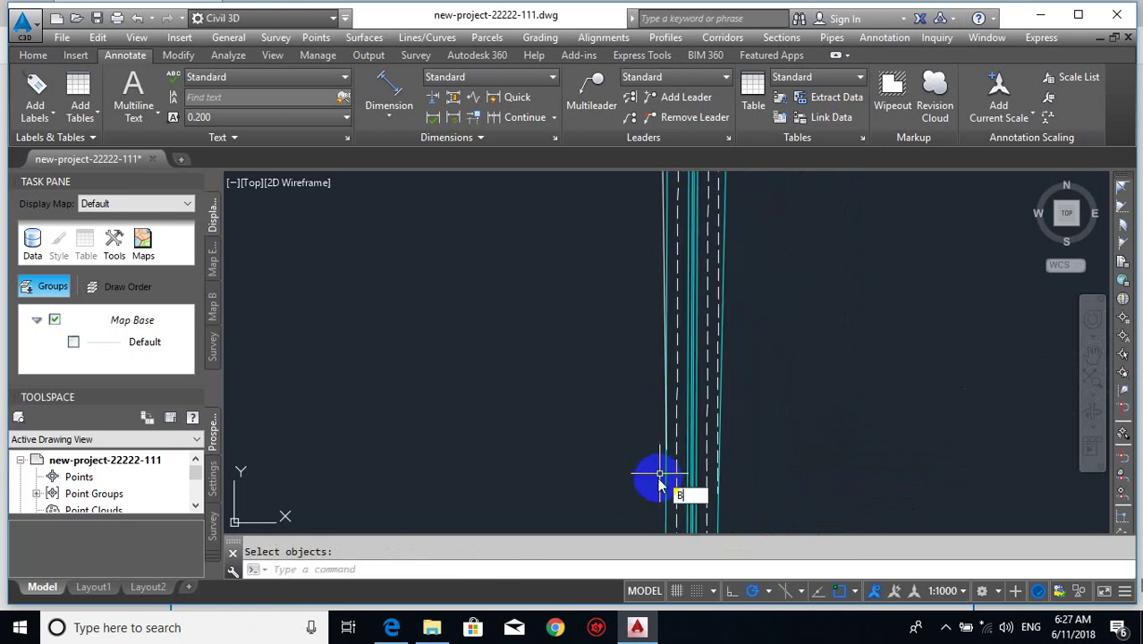
type("r")
key("Return")
scroll(671, 446, "up", 2)
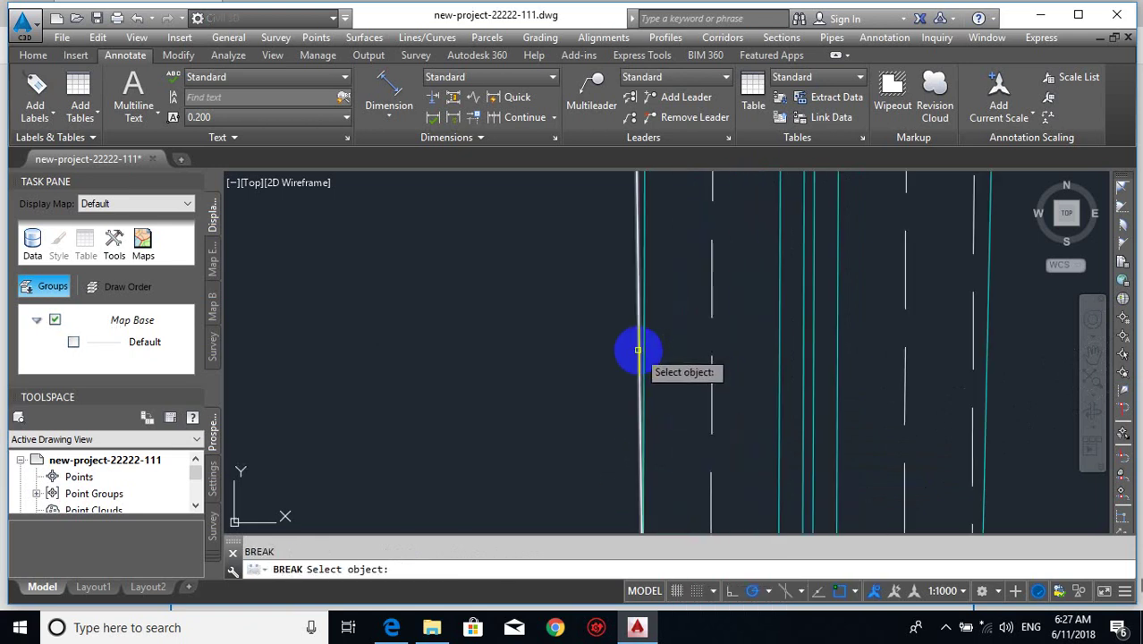
left_click(638, 353)
scroll(655, 403, "down", 3)
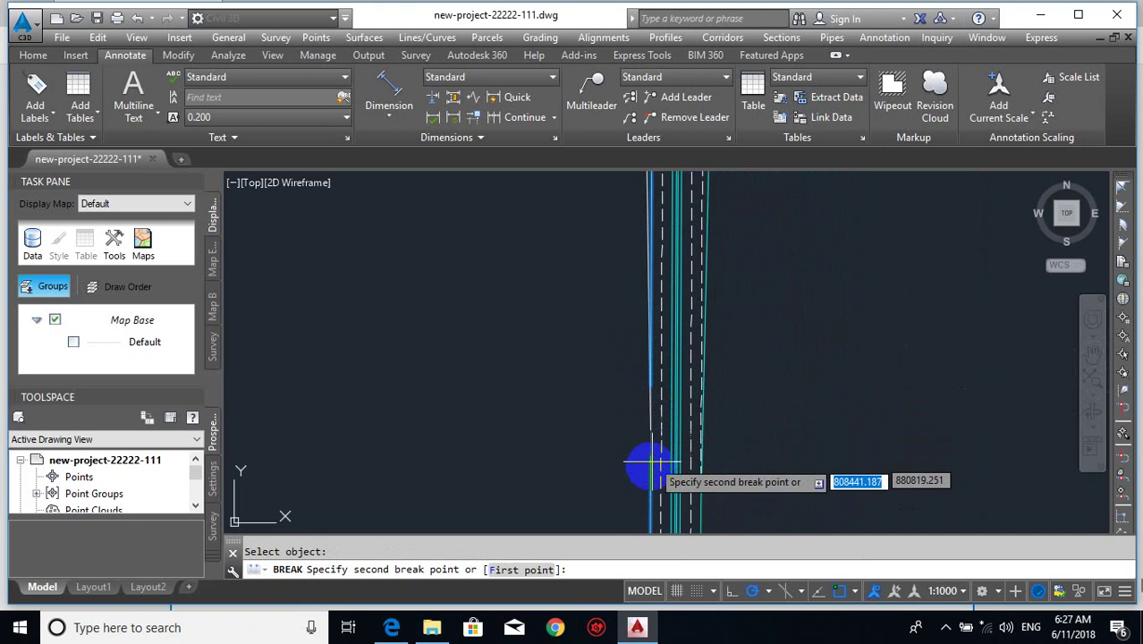
scroll(641, 466, "down", 3)
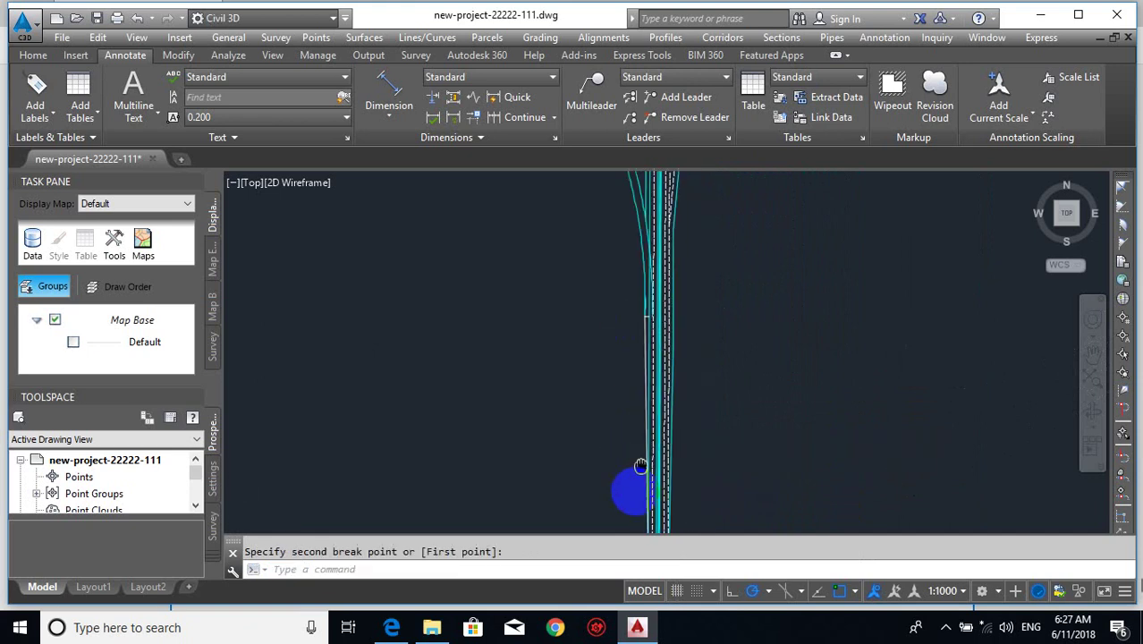
- Erase the upper cross line at the southwest ramp's tangent point
scroll(632, 340, "up", 3)
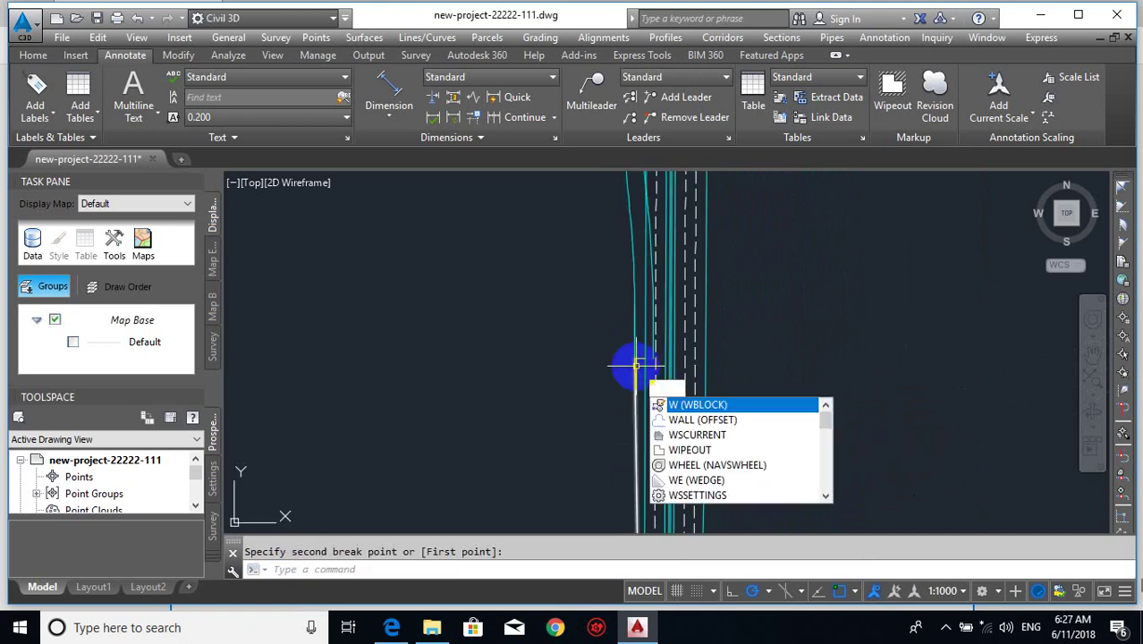
key("Escape")
type("e")
key("space")
scroll(649, 341, "up", 4)
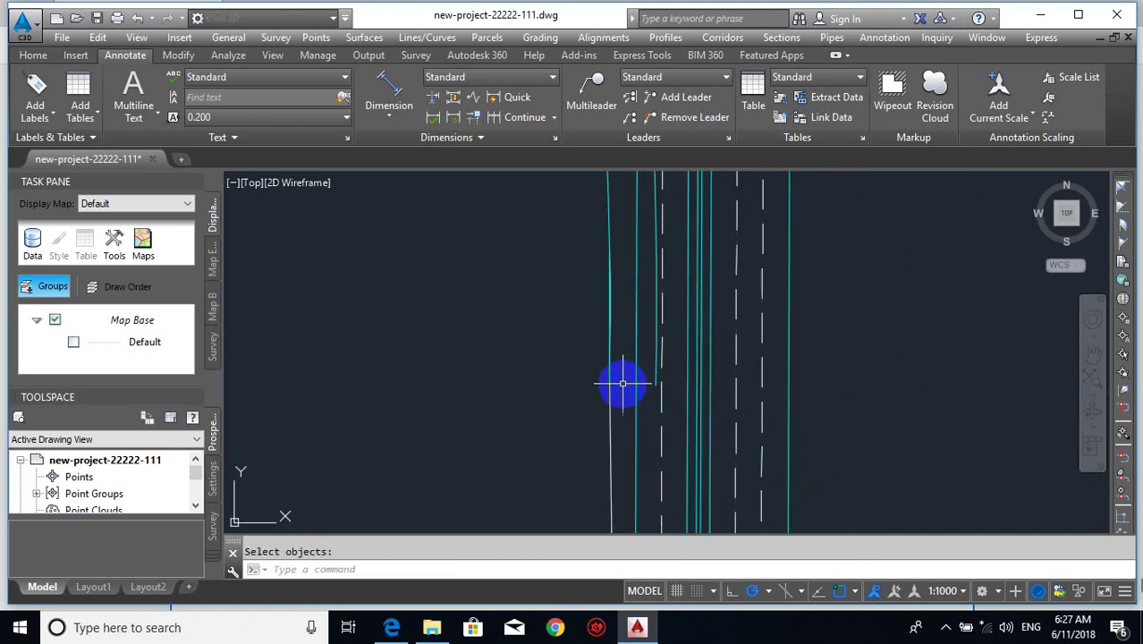
- Trim the southwest ramp's inner curve where it crosses the main road's inner edge line
scroll(639, 440, "down", 4)
scroll(641, 337, "up", 4)
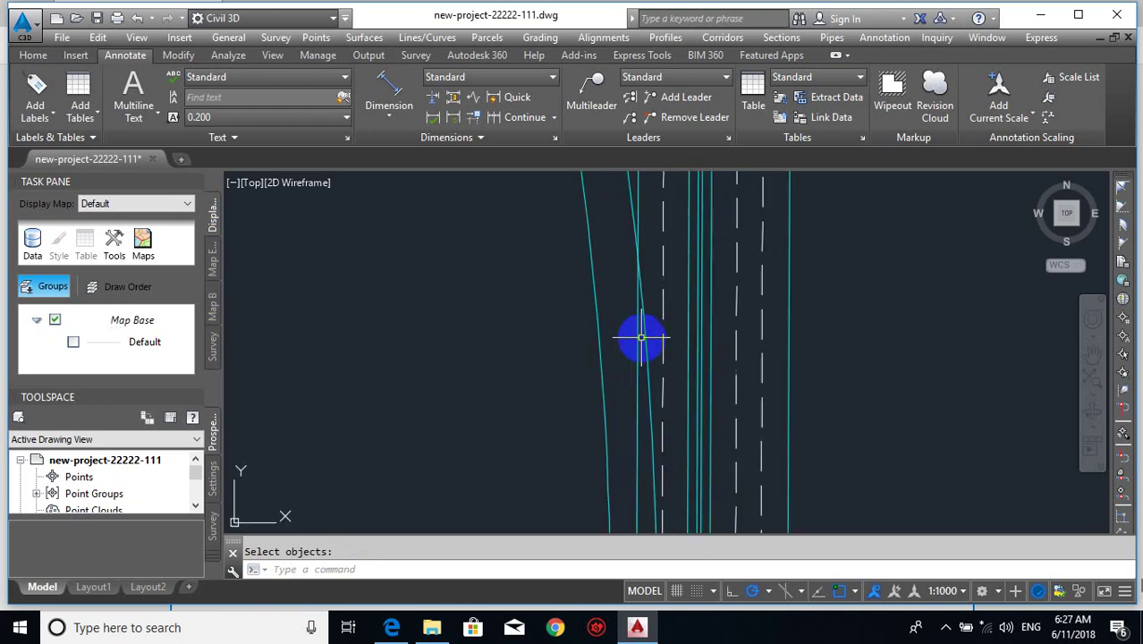
type("tr")
key("space")
key("space")
key("space")
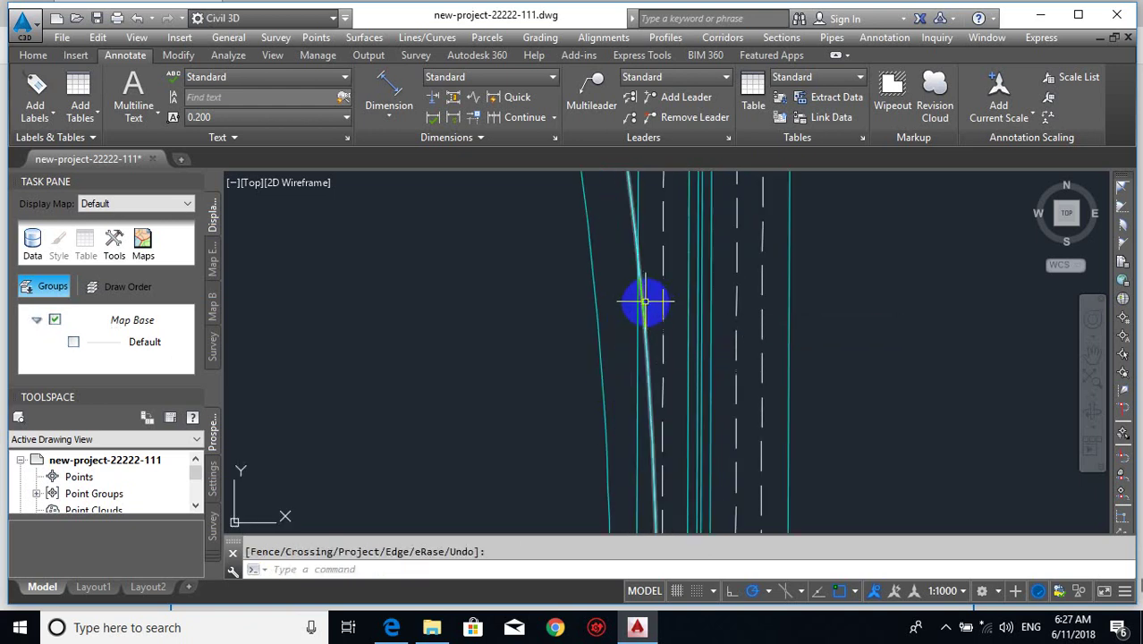
key("Return")
key("Return")
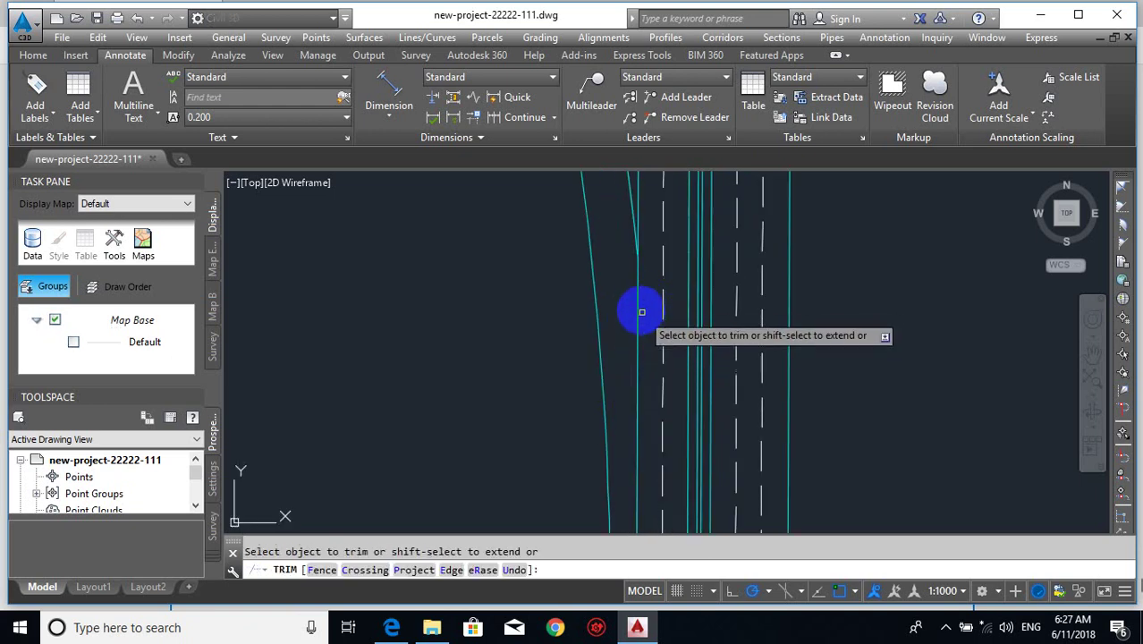
key("Escape")
- Erase the leftover main road edge line that ends on the southwest ramp's inner curve
scroll(630, 451, "down", 2)
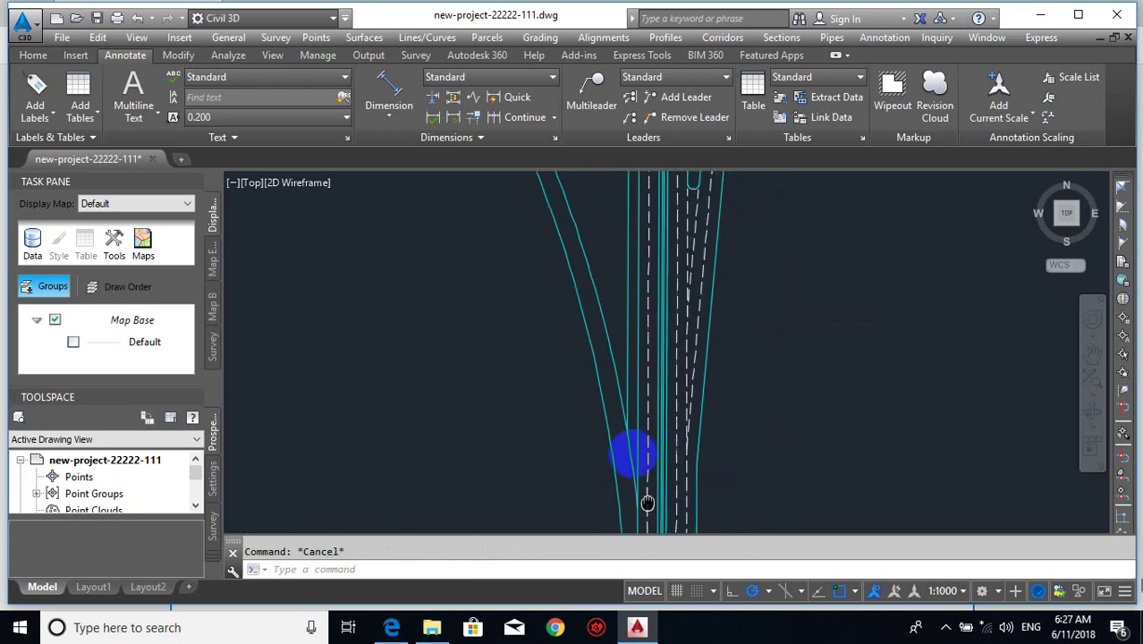
scroll(630, 346, "down", 2)
left_click(632, 322)
left_click(632, 320)
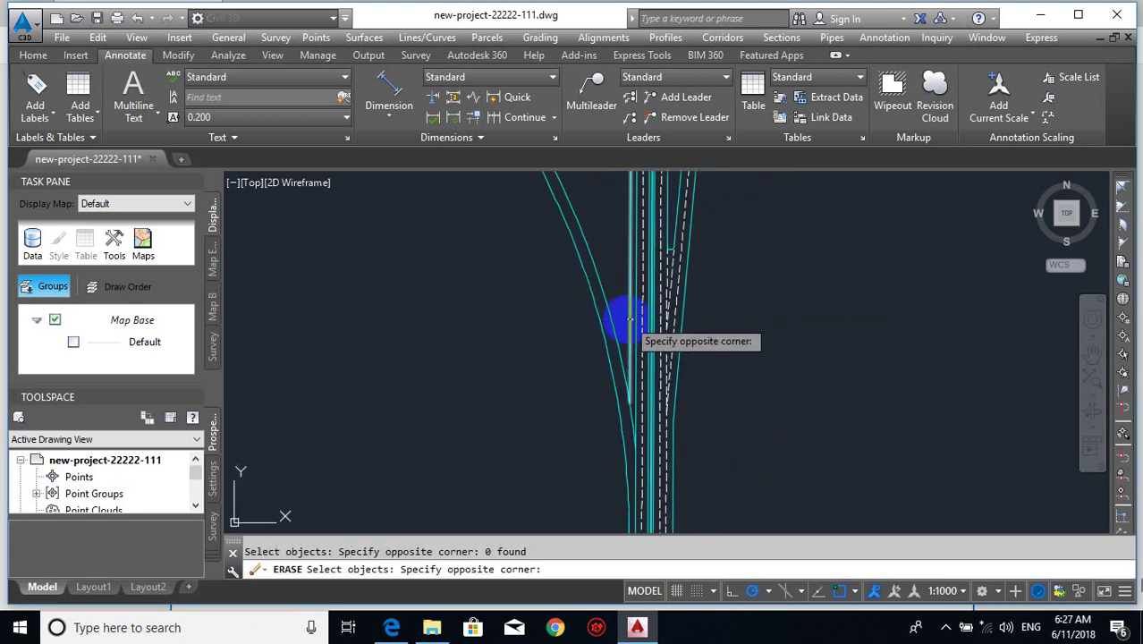
left_click(630, 319)
key("Return")
- Draw a circle of radius 2 tangent to the southwest ramp's inner curve and the main road's western edge
scroll(636, 419, "up", 2)
type("c")
key("Return")
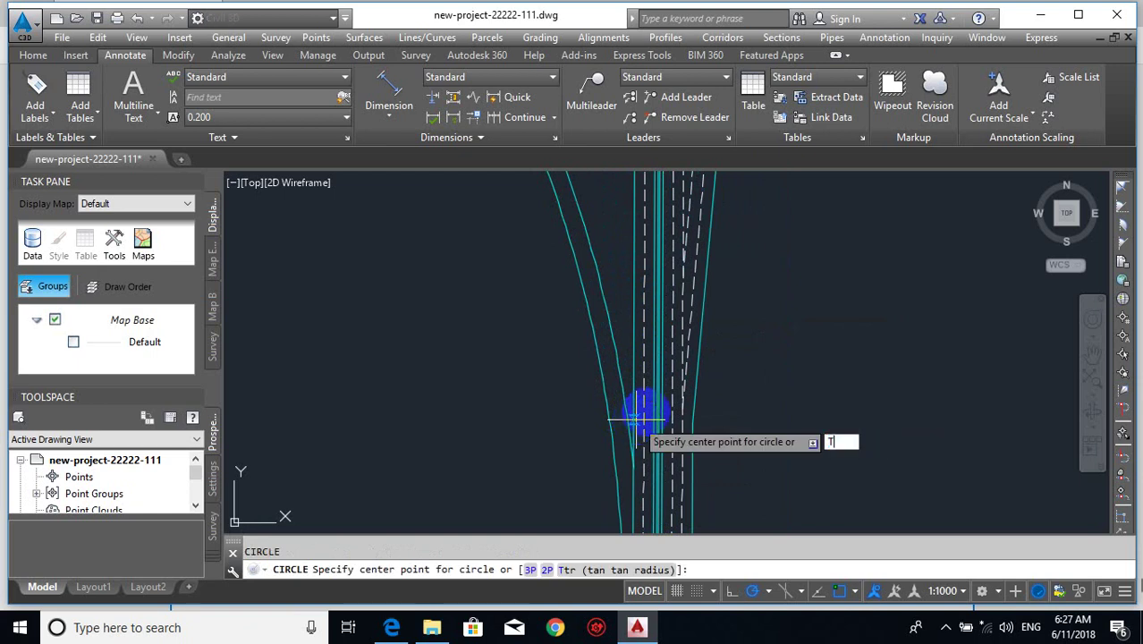
type("t")
key("Return")
left_click(621, 364)
left_click(635, 340)
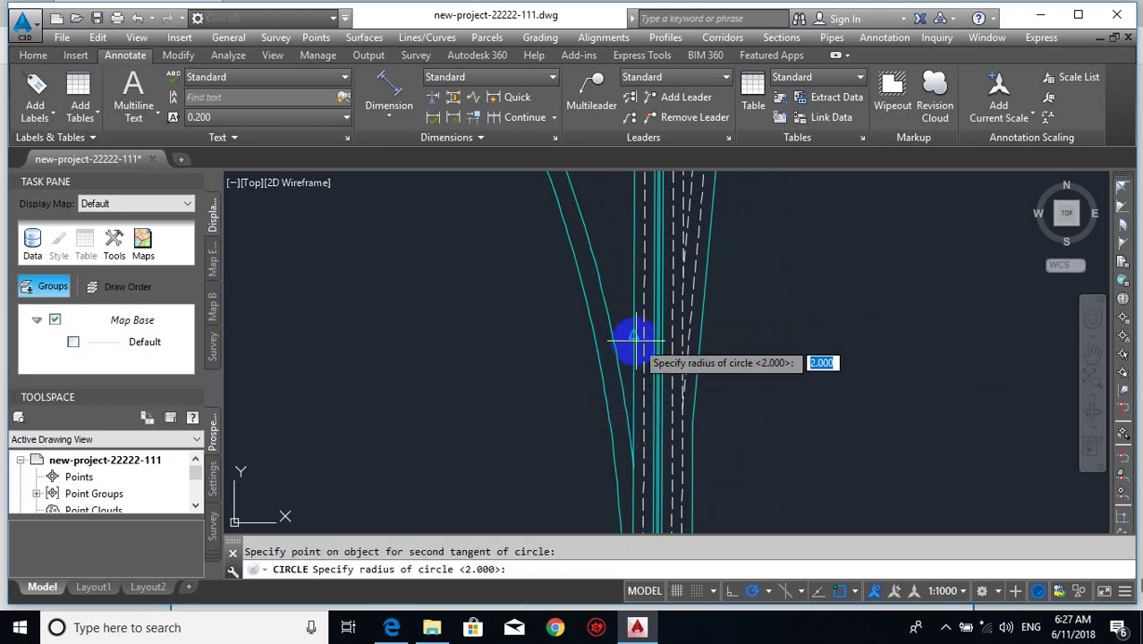
key("Return")
- Trim the tangent circle to its lower arc, forming the rounded nose between ramp and main road
type("TR")
key("Return")
key("Return")
scroll(638, 400, "up", 3)
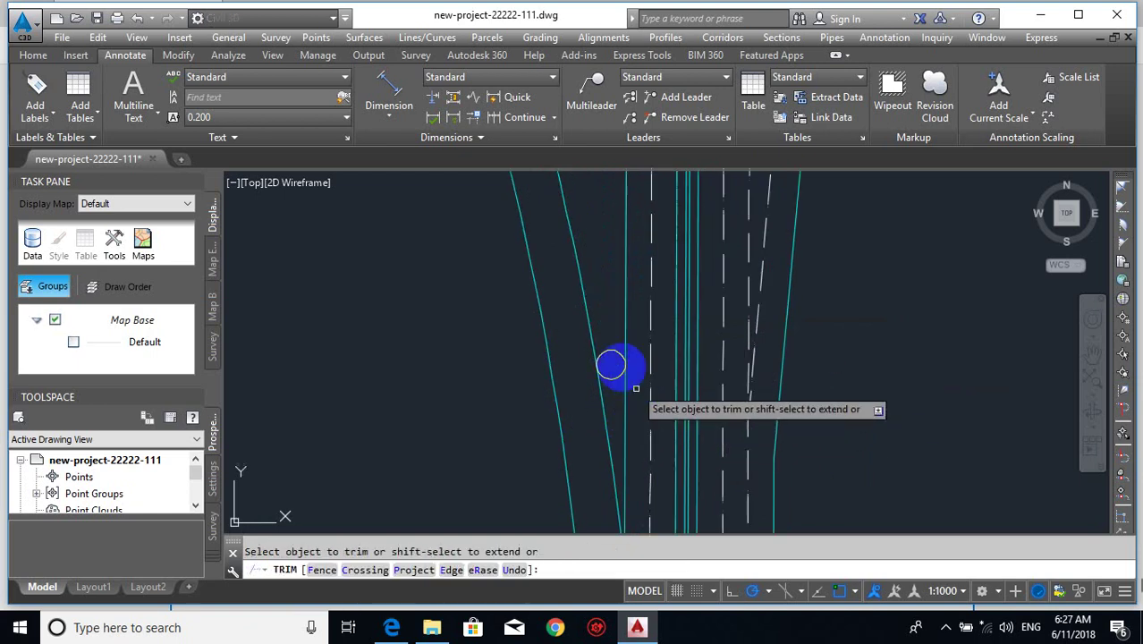
key("Escape")
- Break the main road edge and the ramp's inner curve at the ends of the nose arc
type("B")
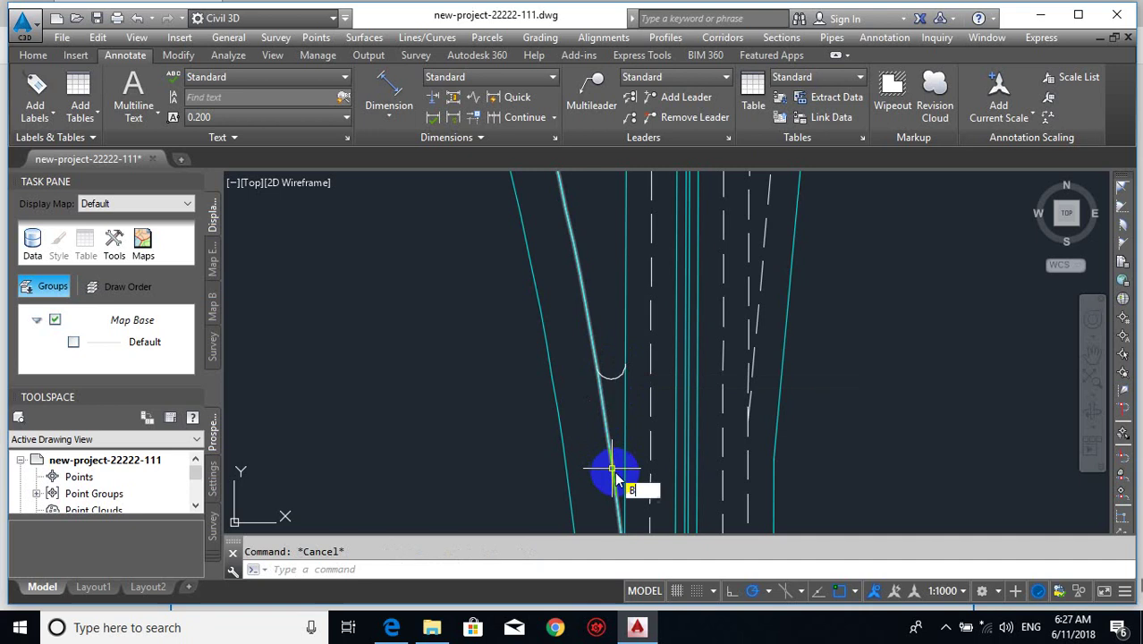
type("R")
key("Return")
scroll(602, 365, "up", 3)
left_click(603, 340)
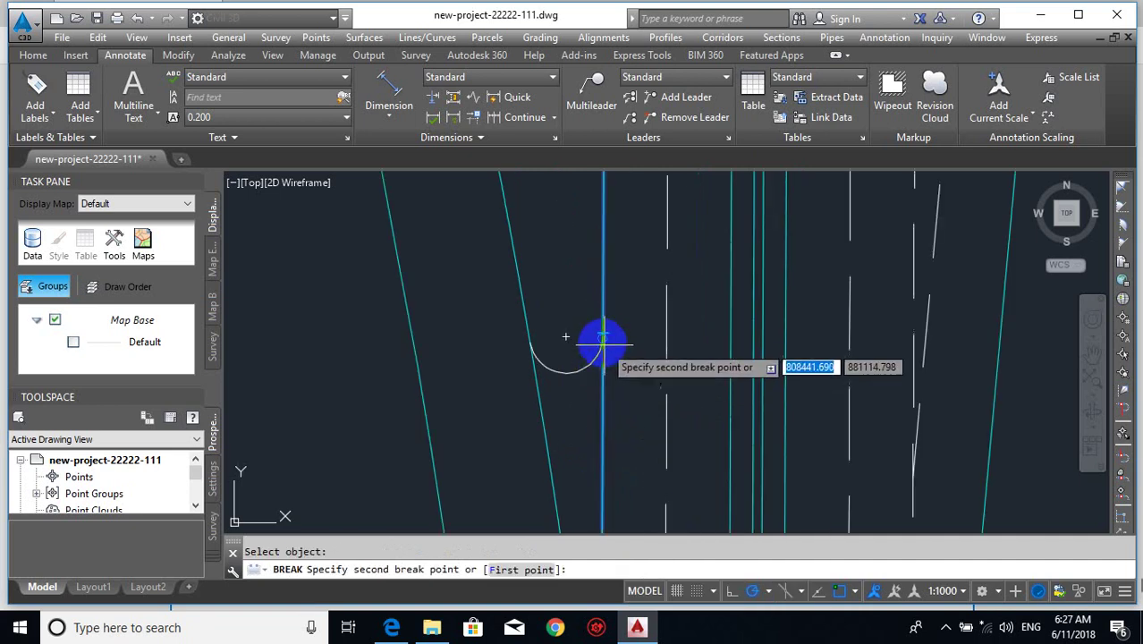
left_click(601, 359)
key("space")
left_click(533, 368)
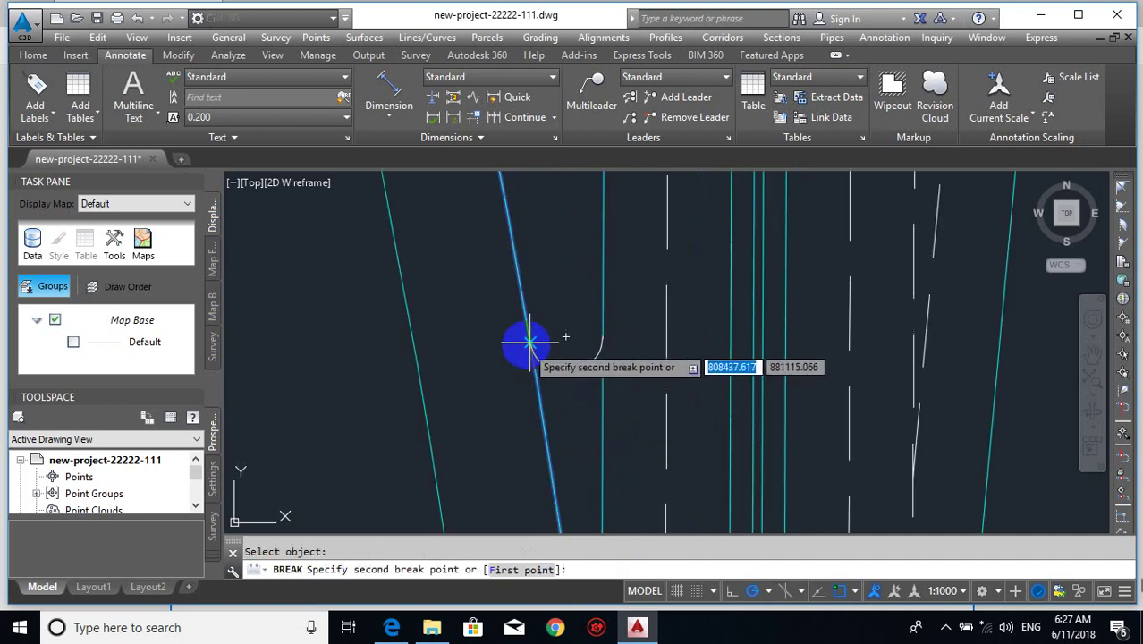
left_click(527, 339)
- Match the nose arc's properties to the solid main road edge line
key("Escape")
type("M")
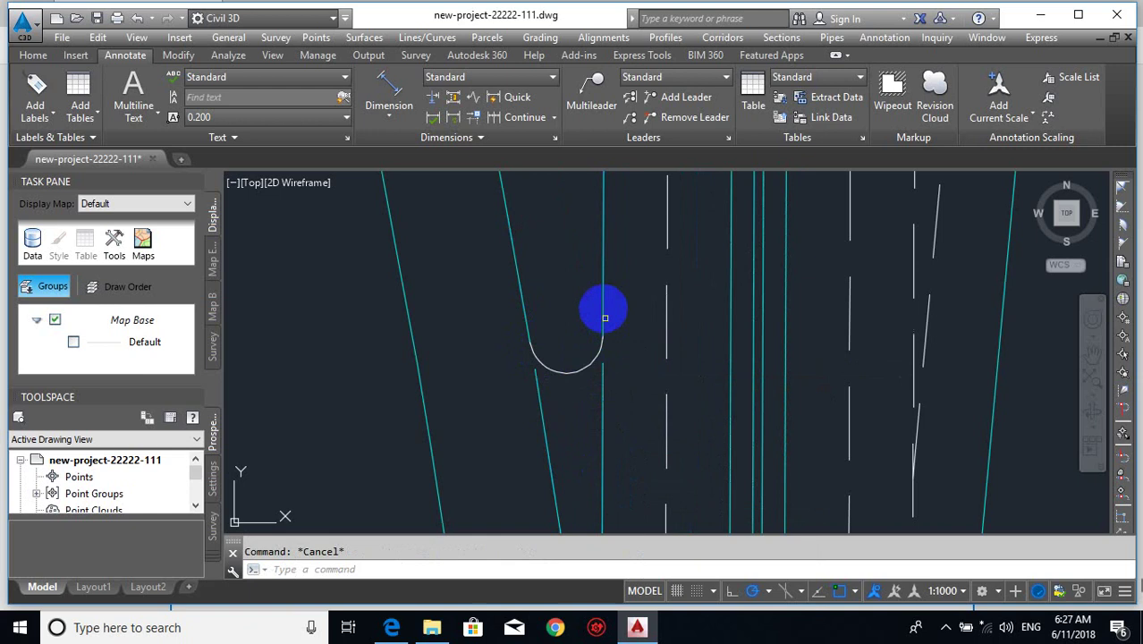
type("A")
key("Return")
left_click(602, 299)
left_click(566, 363)
left_click(561, 392)
key("space")
- Match the ramp and road edge segments below the nose to the dashed lane line
key("space")
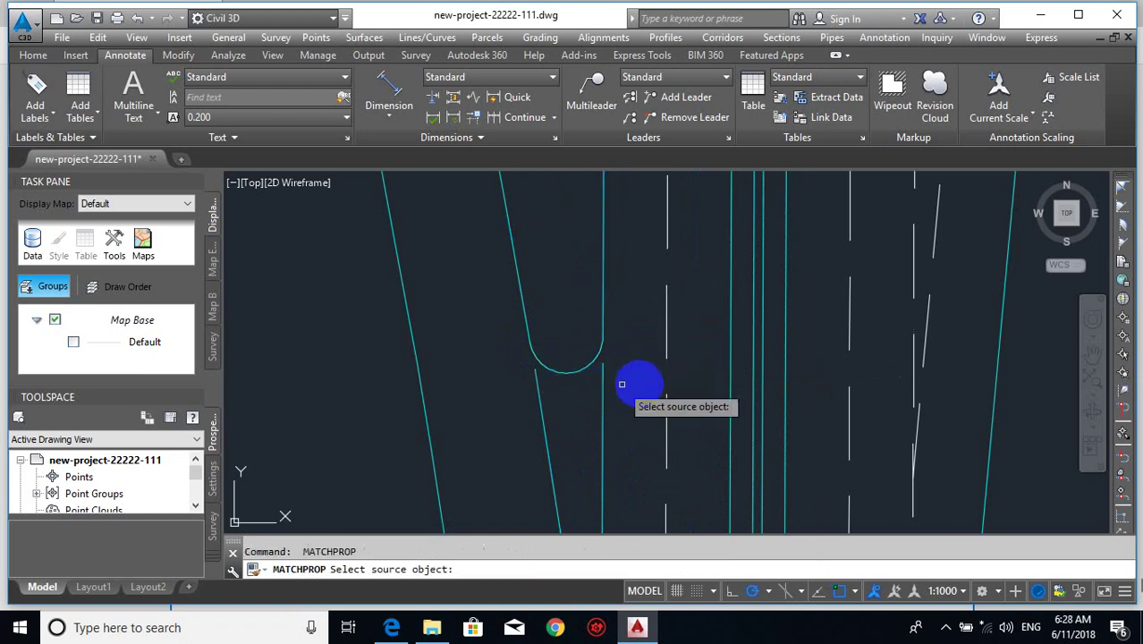
left_click(666, 413)
left_click(631, 409)
left_click(514, 428)
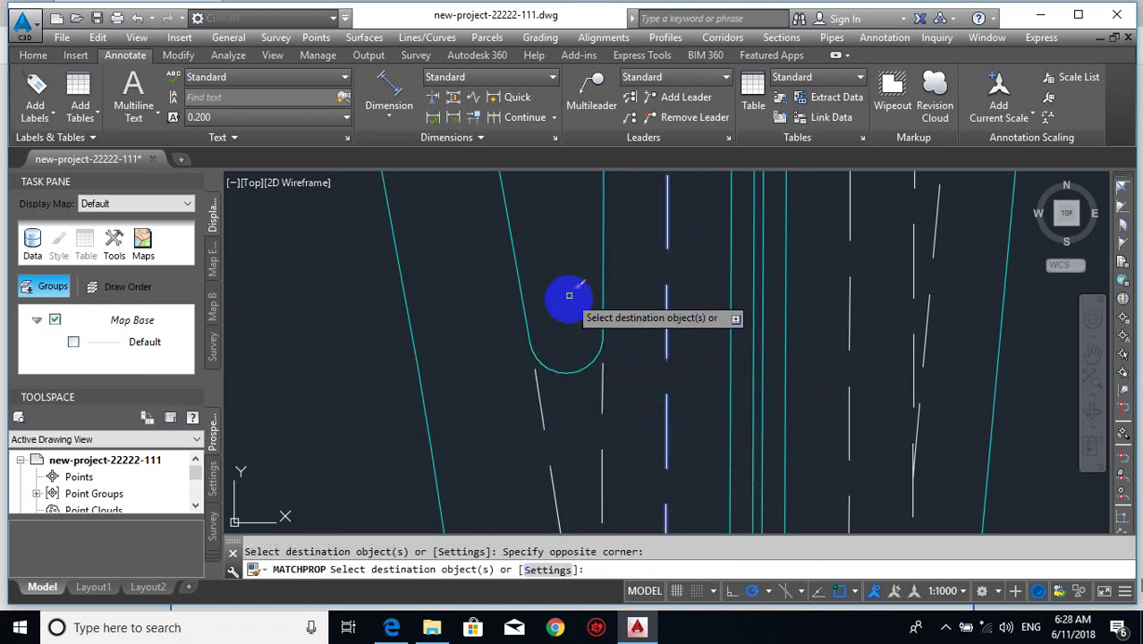
scroll(581, 358, "down", 3)
key("Escape")
- Match the taper line's properties to the southwest ramp's solid outer curve
scroll(586, 286, "down", 4)
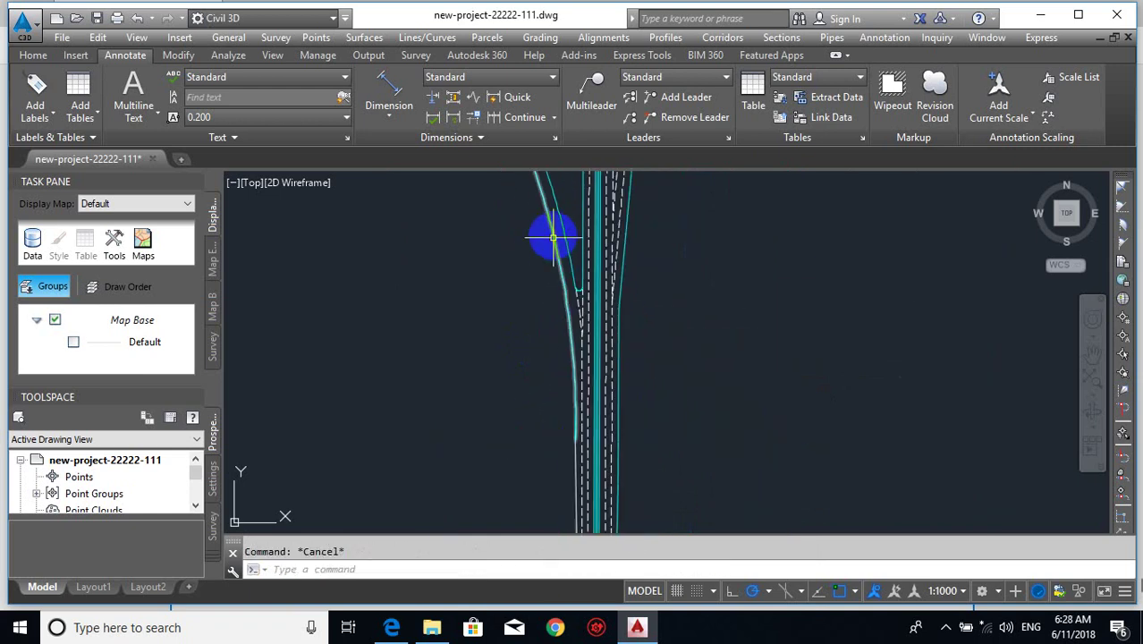
middle_click_drag(584, 464, 627, 314)
key("space")
scroll(621, 308, "up", 3)
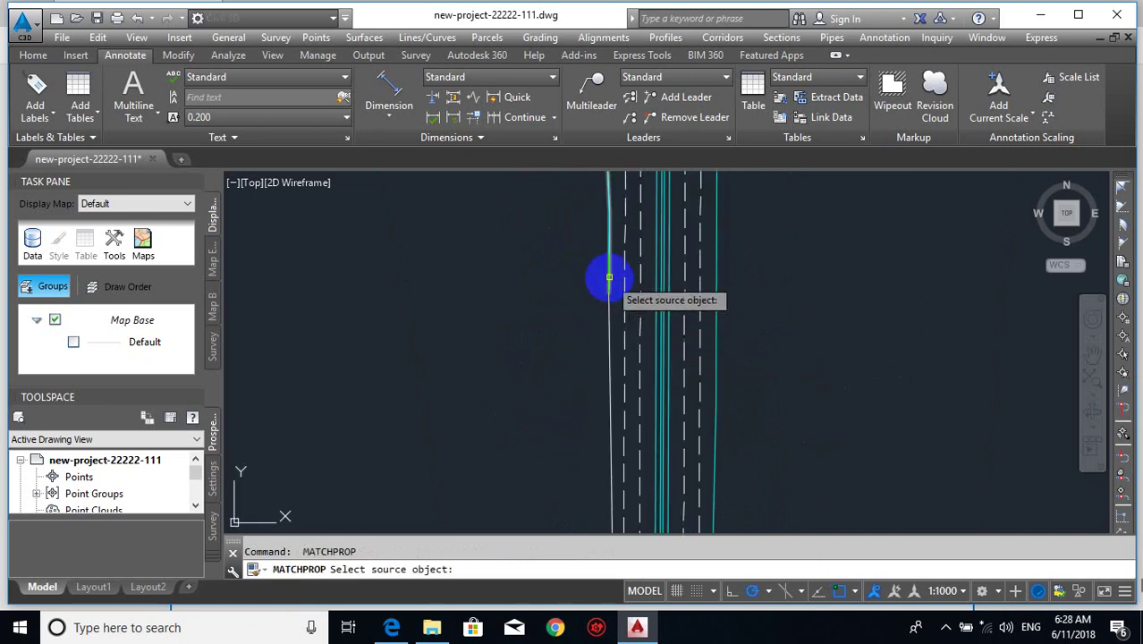
left_click(611, 322)
key("Escape")
key("space")
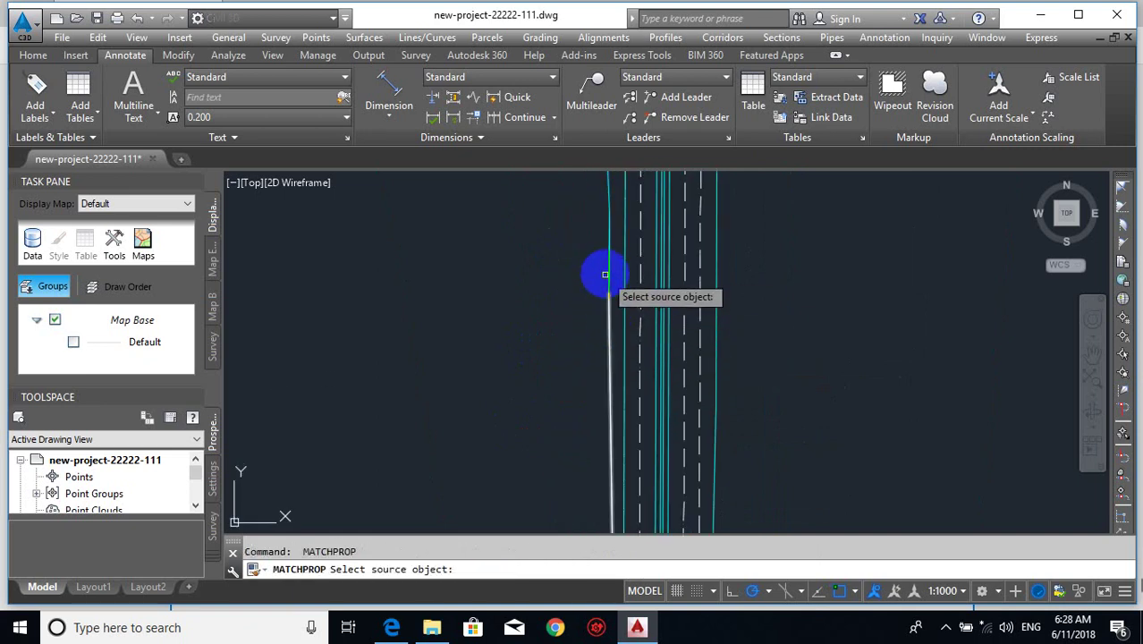
left_click(608, 286)
key("Escape")
- Match the line just inside the taper to the neighbouring dashed lane line
key("space")
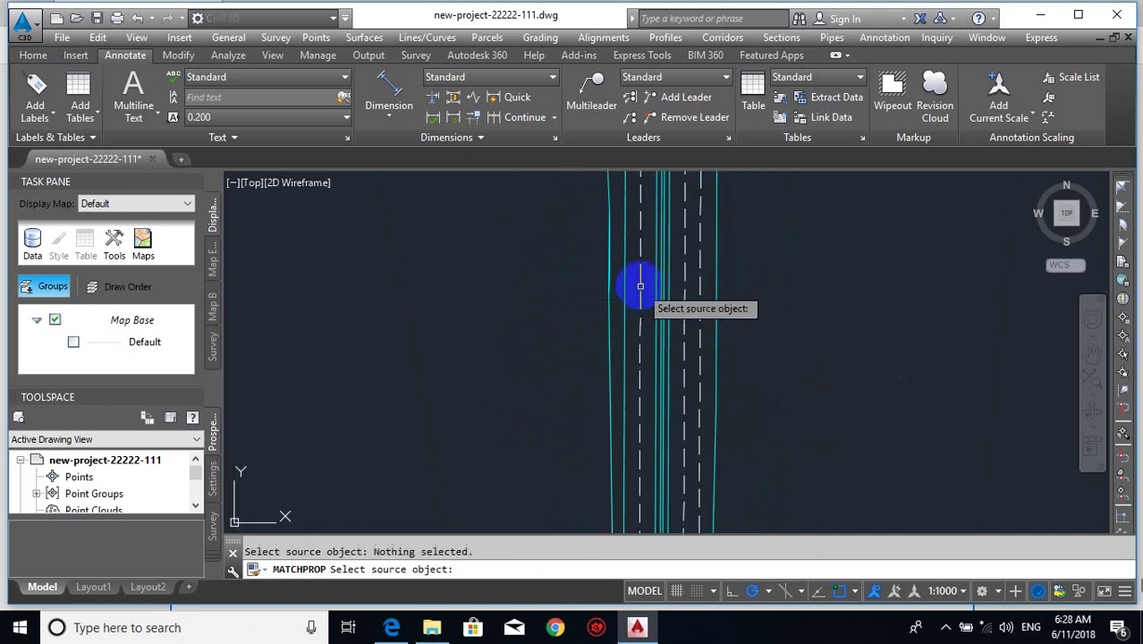
left_click(637, 279)
key("Escape")
scroll(635, 337, "down", 4)
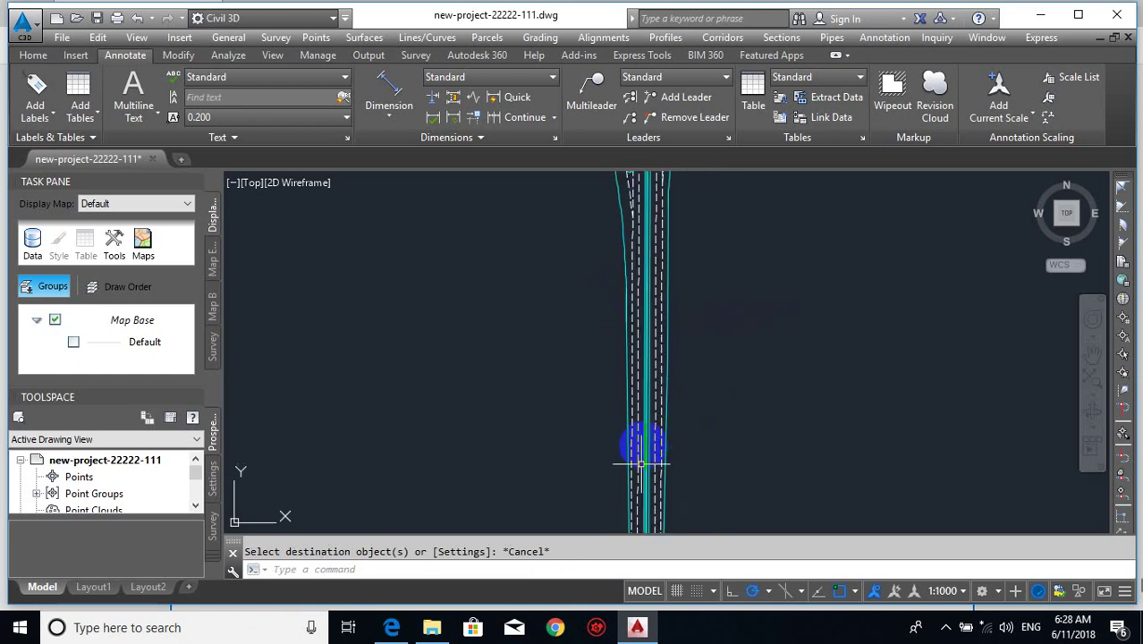
- Draw a short cross line between the main road's two western edge lines, level with the northwest ramp's inner curve end
middle_click_drag(640, 461, 722, 236)
scroll(666, 356, "down", 5)
middle_click_drag(635, 248, 632, 506)
mouse_move(667, 283)
middle_mouse_down()
mouse_move(677, 426)
mouse_move(682, 333)
mouse_move(717, 301)
mouse_move(722, 390)
middle_mouse_up()
scroll(677, 295, "up", 5)
scroll(675, 426, "down", 5)
scroll(676, 291, "up", 7)
scroll(724, 393, "up", 4)
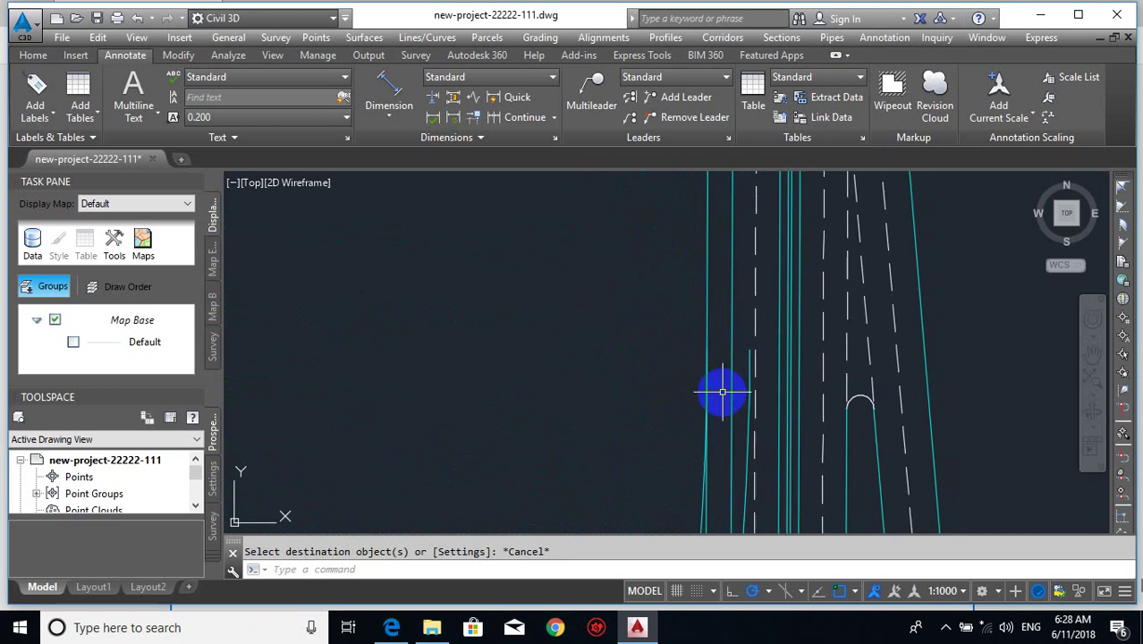
type("l")
key("Return")
left_click(711, 352)
left_click(730, 350)
key("Return")
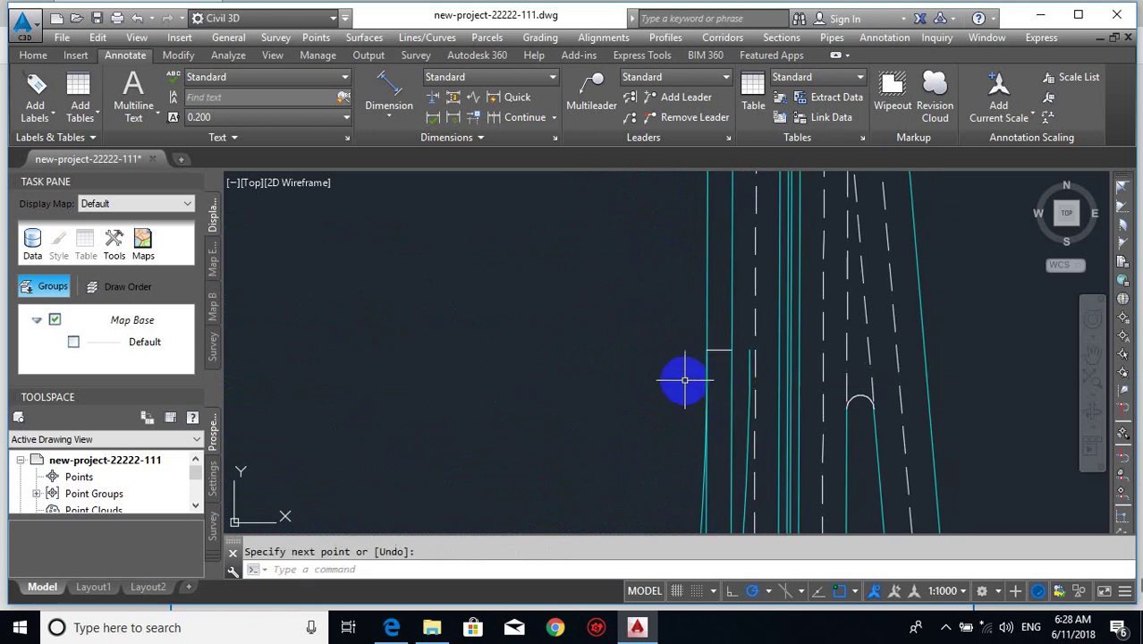
- Offset the northwest cross line 200 units up along the main road
key("Return")
key("Return")
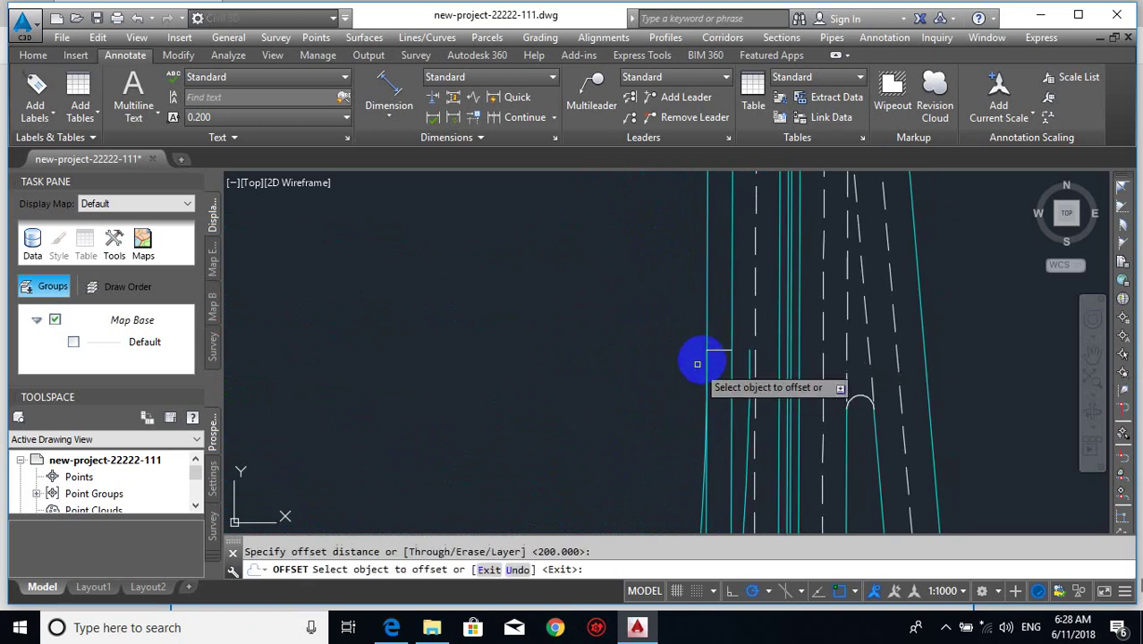
key("Escape")
- Draw a taper line from the upper cross line's inner end down to the outer end of the northwest cross line
type("l")
key("Return")
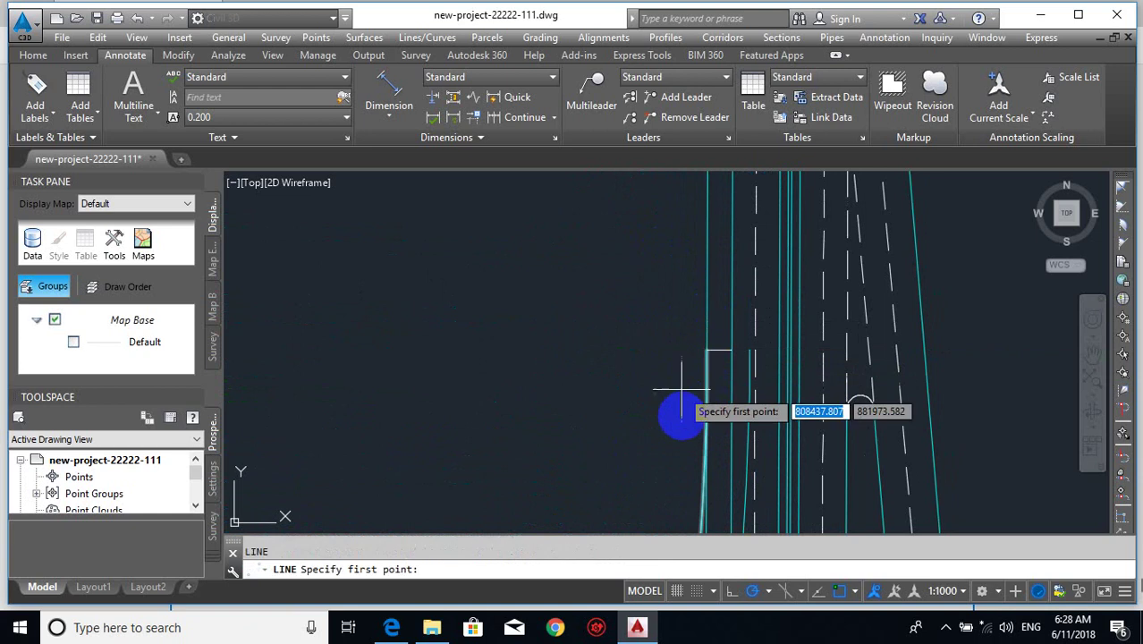
scroll(683, 404, "down", 6)
middle_click_drag(705, 260, 685, 365)
scroll(671, 219, "up", 4)
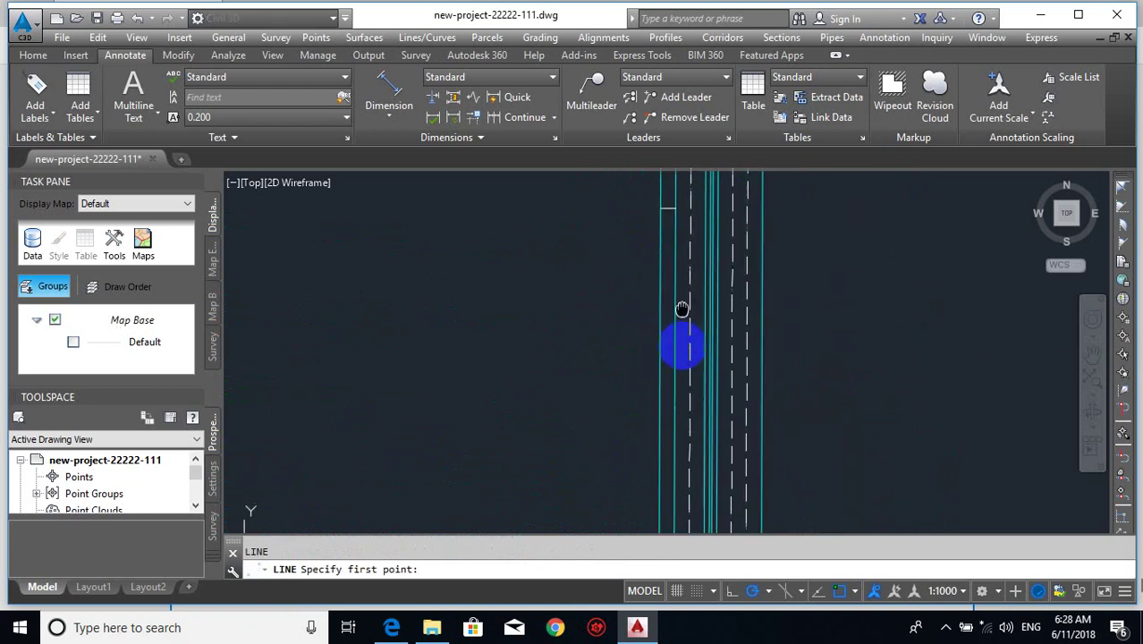
left_click(659, 260)
scroll(700, 236, "down", 6)
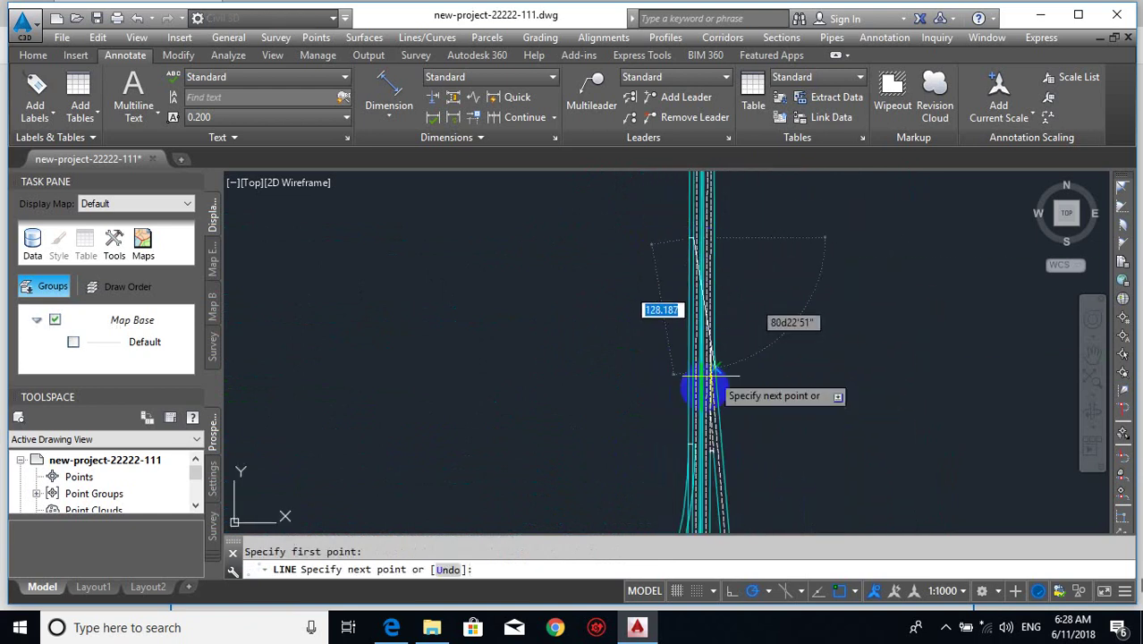
scroll(706, 381, "up", 4)
middle_click_drag(668, 492, 694, 324)
scroll(685, 340, "up", 2)
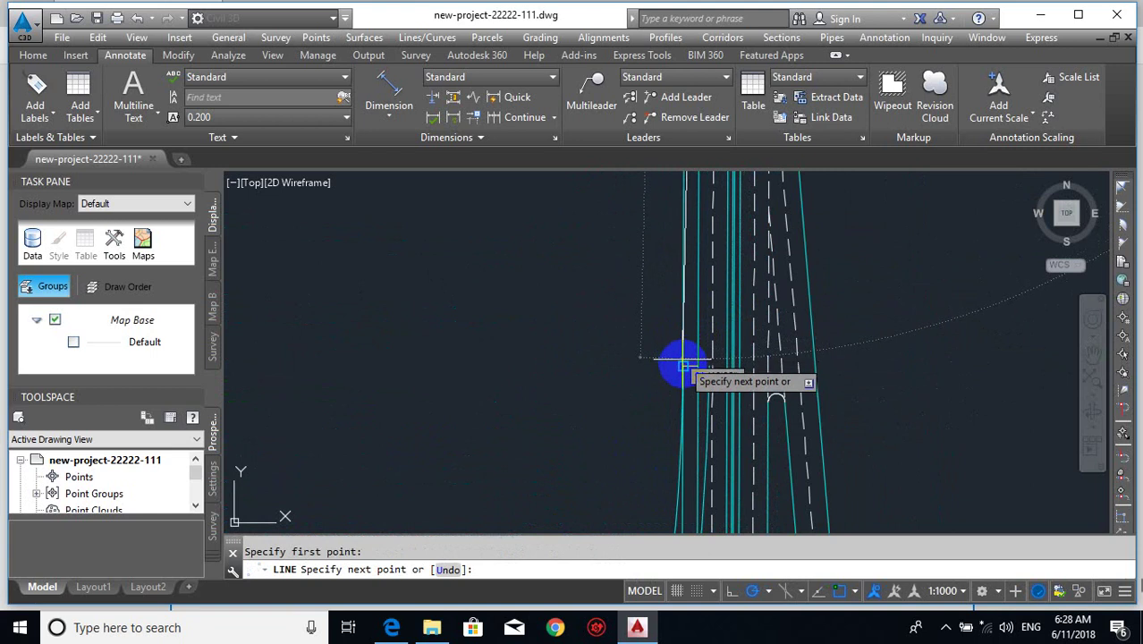
left_click(683, 366)
key("Return")
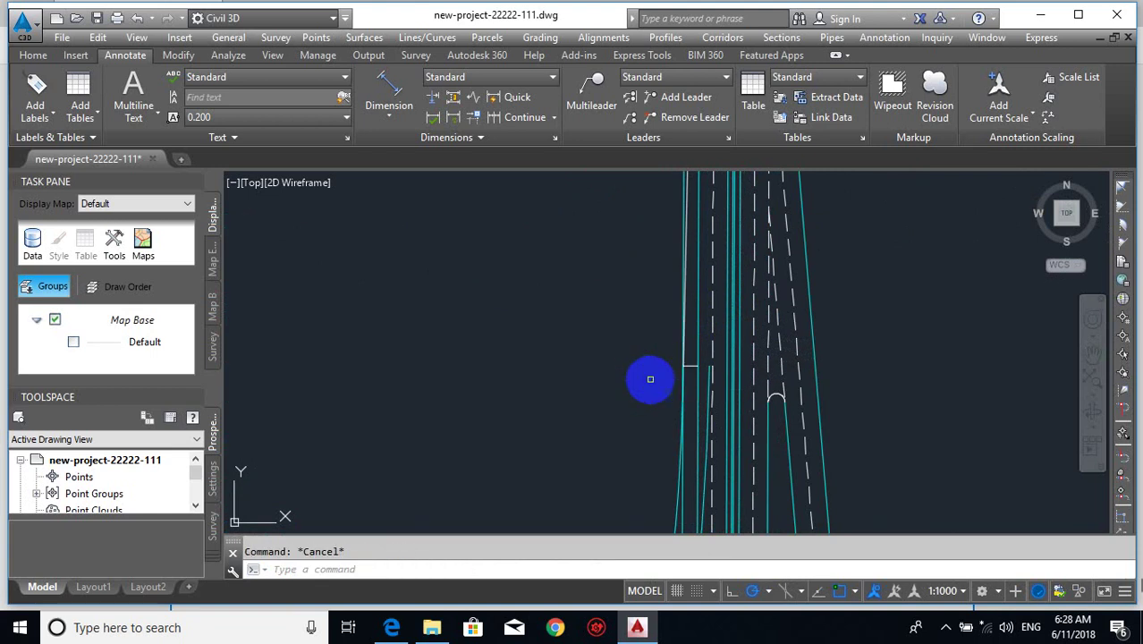
- Trim the main road's outermost western edge line between the two northwest cross lines
type("tr")
key("Return")
key("Return")
scroll(648, 384, "down", 4)
scroll(658, 307, "down", 2)
middle_click_drag(658, 314, 665, 371)
scroll(665, 323, "up", 2)
scroll(659, 330, "down", 2)
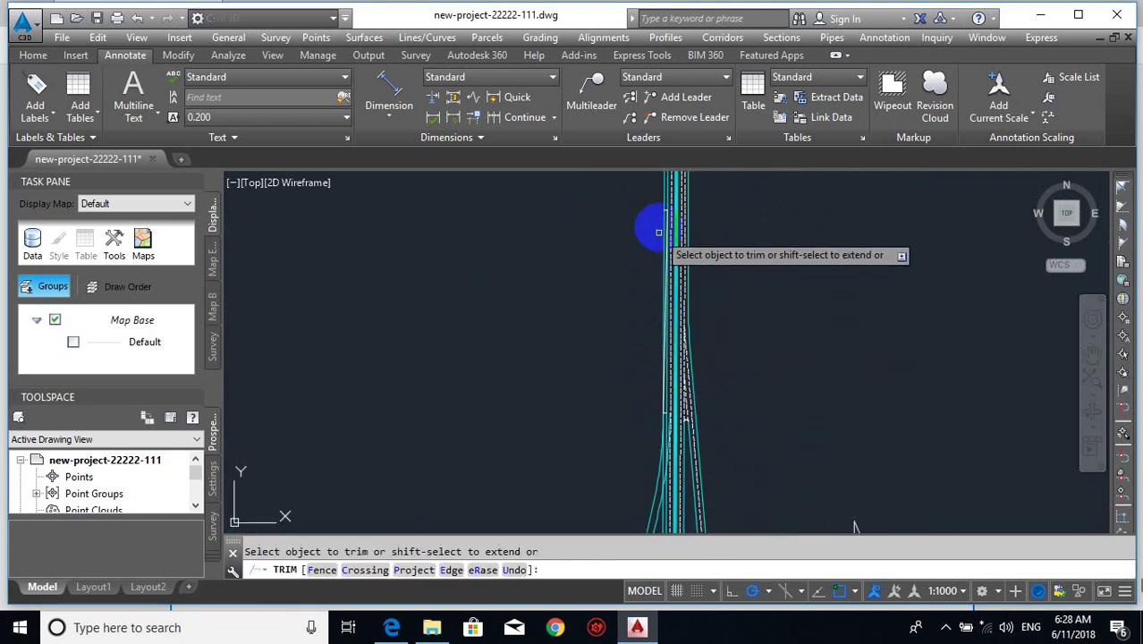
key("Escape")
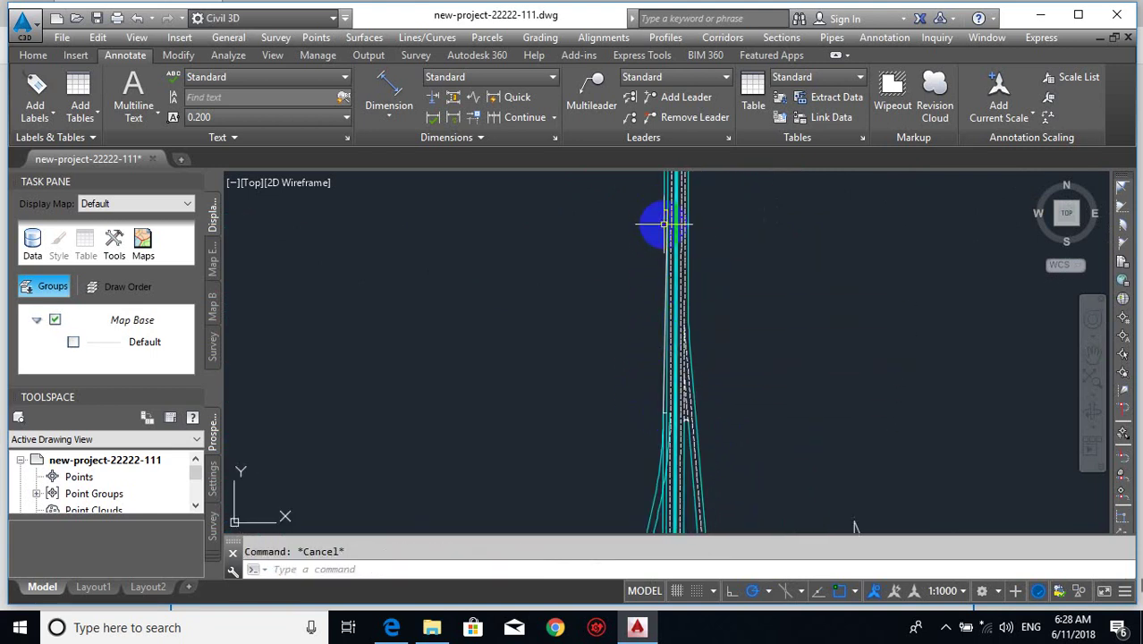
- Erase the upper cross line together with the outermost western edge line north of it
type("e")
key("Return")
scroll(663, 219, "up", 5)
left_click(669, 212)
left_click(632, 257)
key("Return")
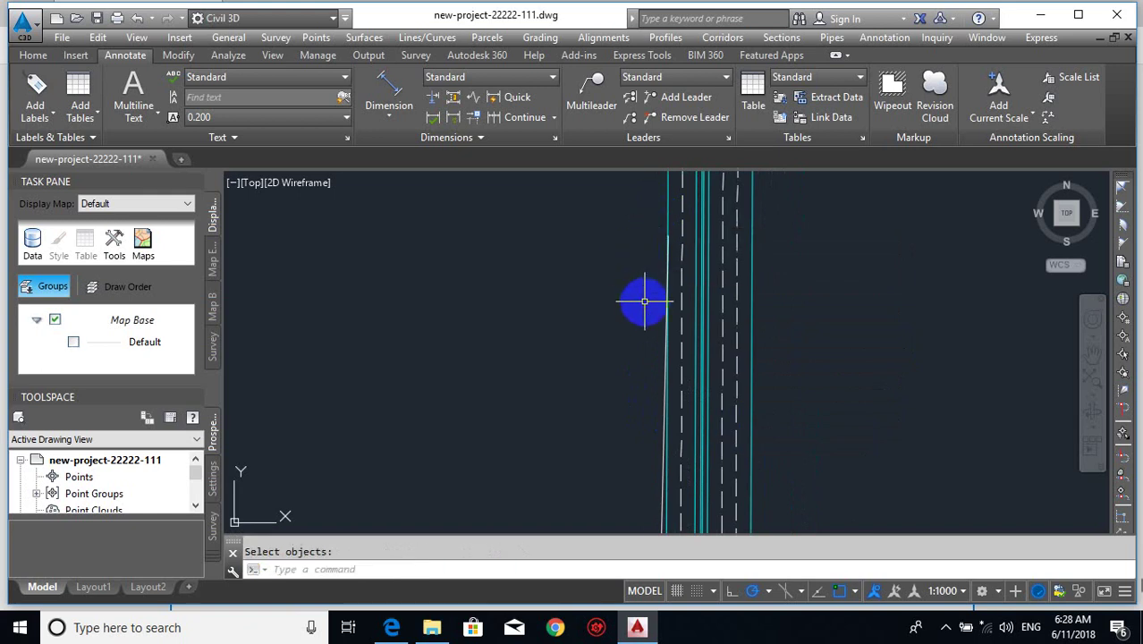
- Match the new northwest taper line's properties to the main road's solid western edge line
type("MA")
key("Return")
left_click(667, 204)
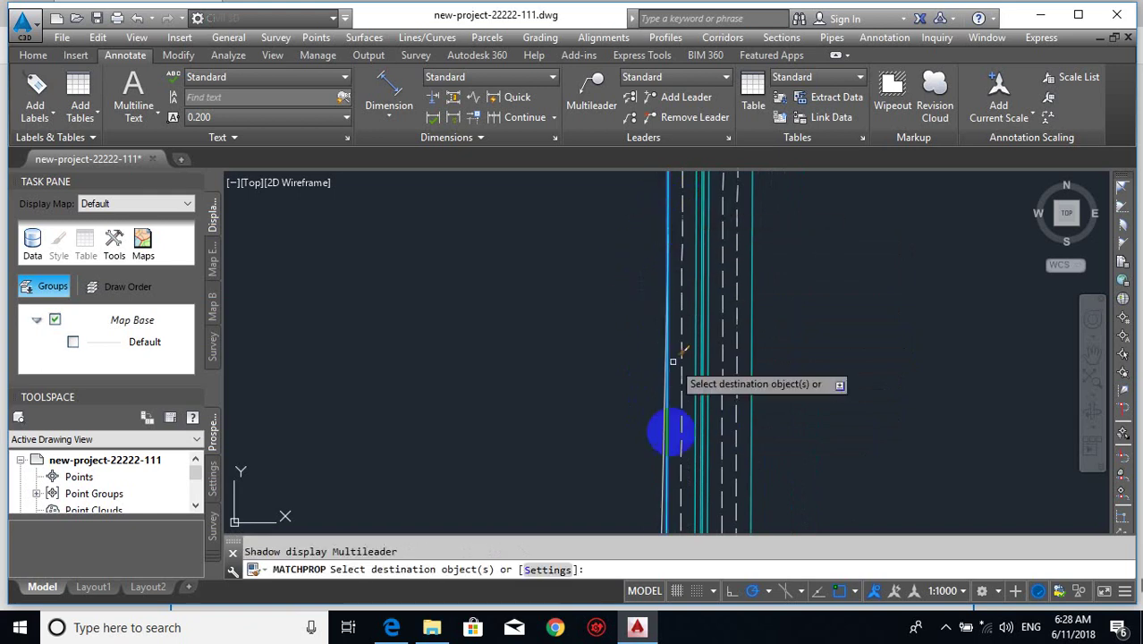
scroll(655, 468, "up", 4)
left_click(662, 457)
key("Escape")
- Break the main road's solid western edge line close to where the northwest taper begins
middle_click_drag(653, 457, 589, 554)
scroll(591, 393, "down", 2)
type("B")
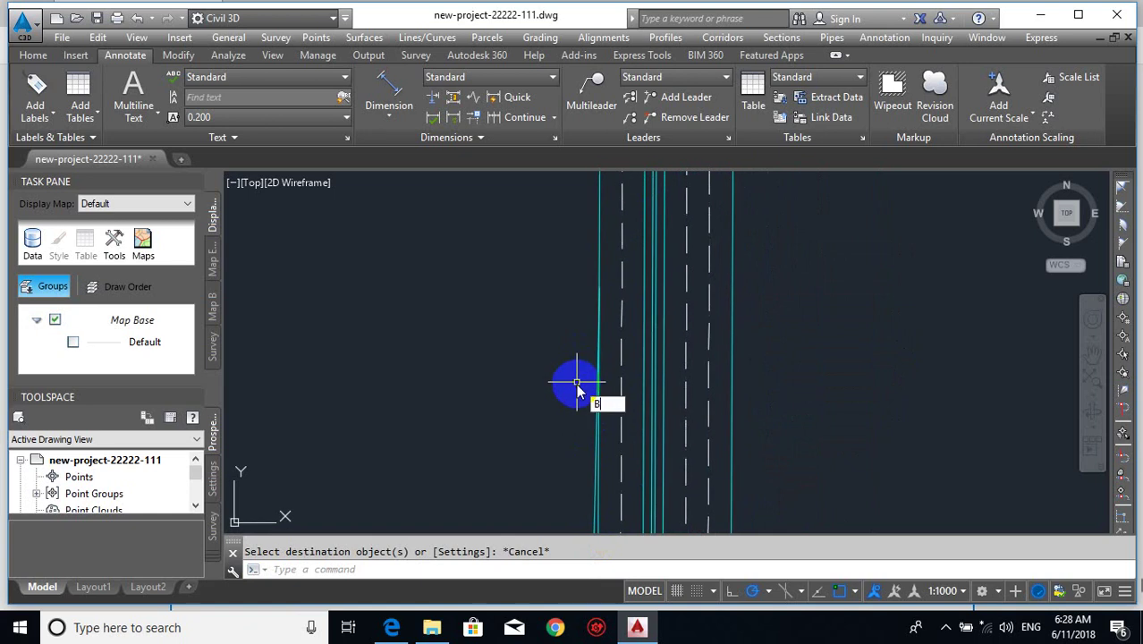
type("R")
key("Return")
scroll(609, 424, "up", 4)
left_click(586, 407)
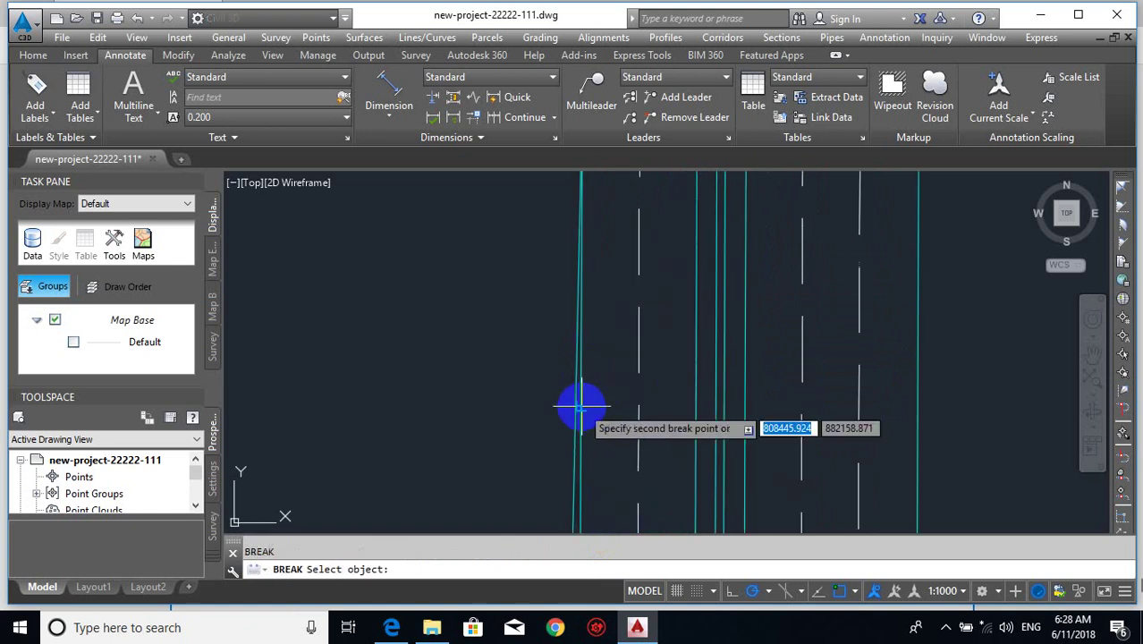
scroll(573, 393, "down", 4)
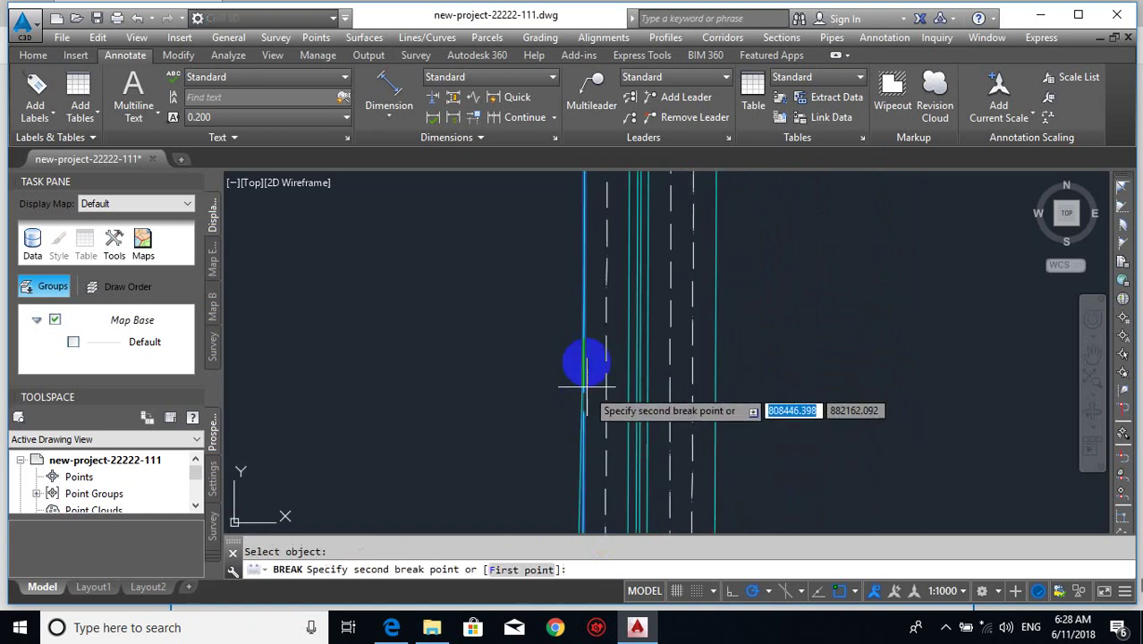
left_click(583, 284)
key("Escape")
- Match the edge line section just inside the northwest taper to the neighbouring dashed lane line
scroll(596, 267, "down", 5)
scroll(582, 363, "up", 2)
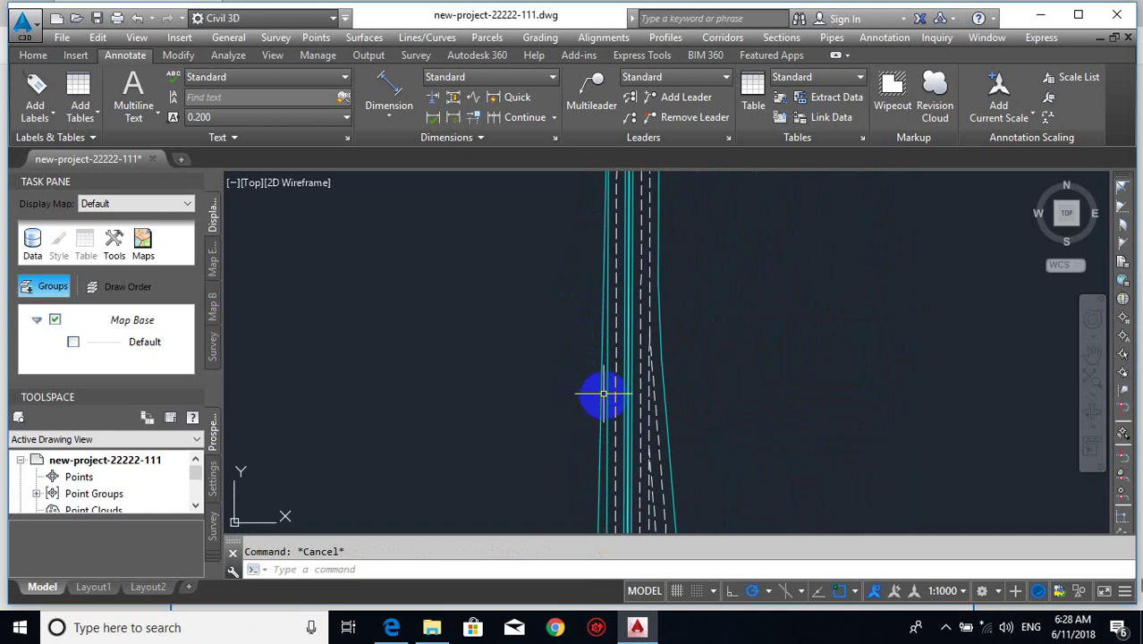
type("Ma")
key("Return")
left_click(616, 370)
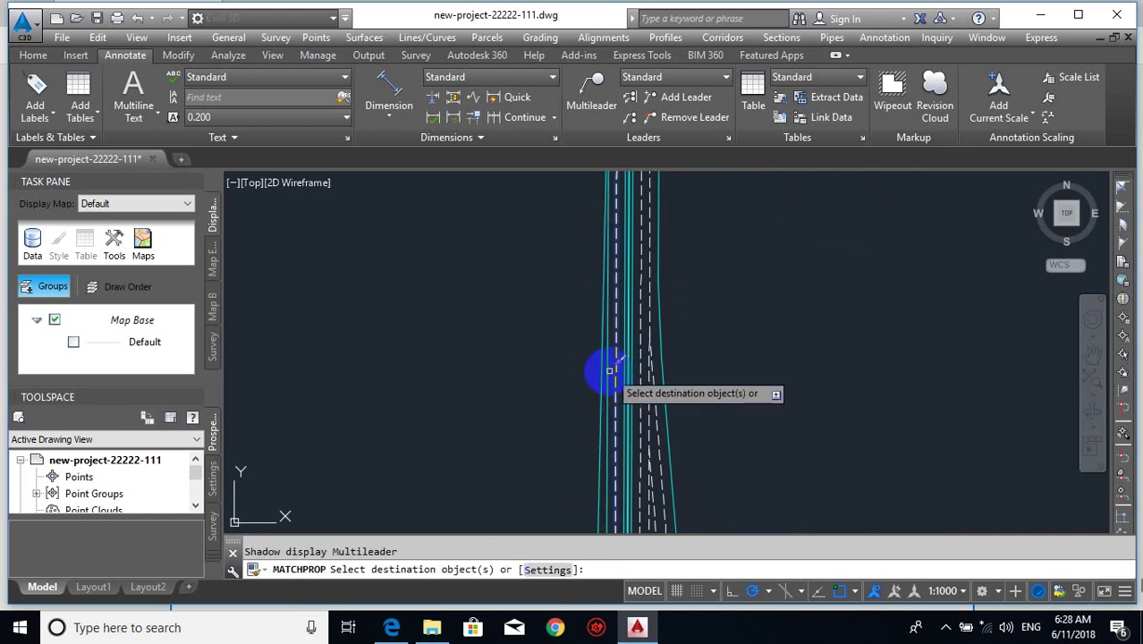
scroll(612, 313, "down", 2)
middle_click_drag(639, 451, 663, 264)
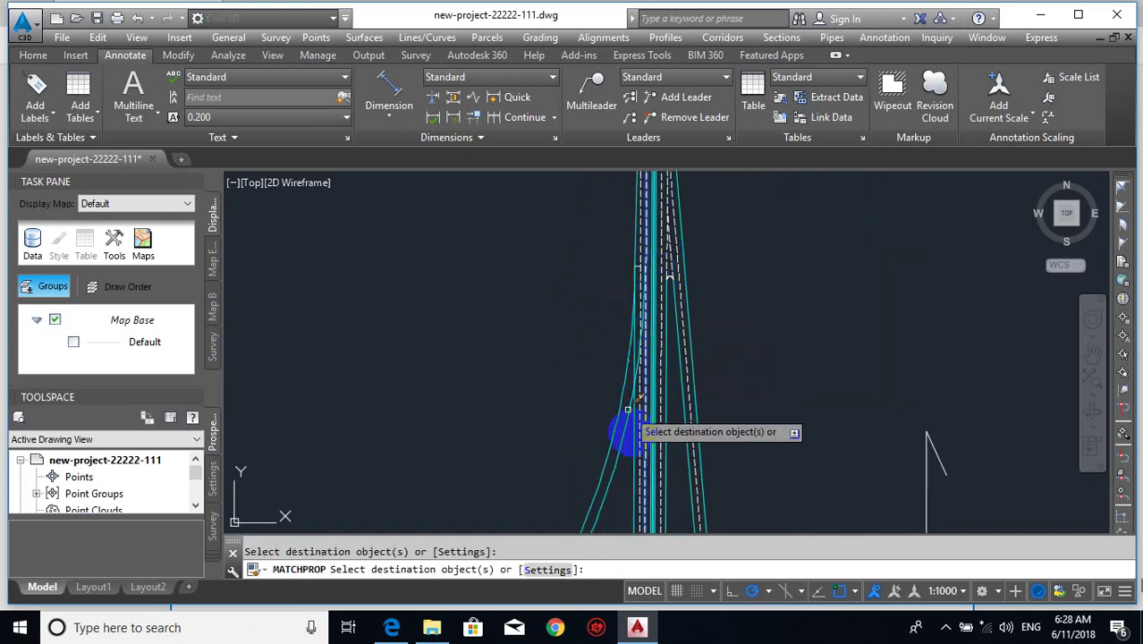
middle_click_drag(634, 430, 645, 381)
scroll(637, 364, "up", 1)
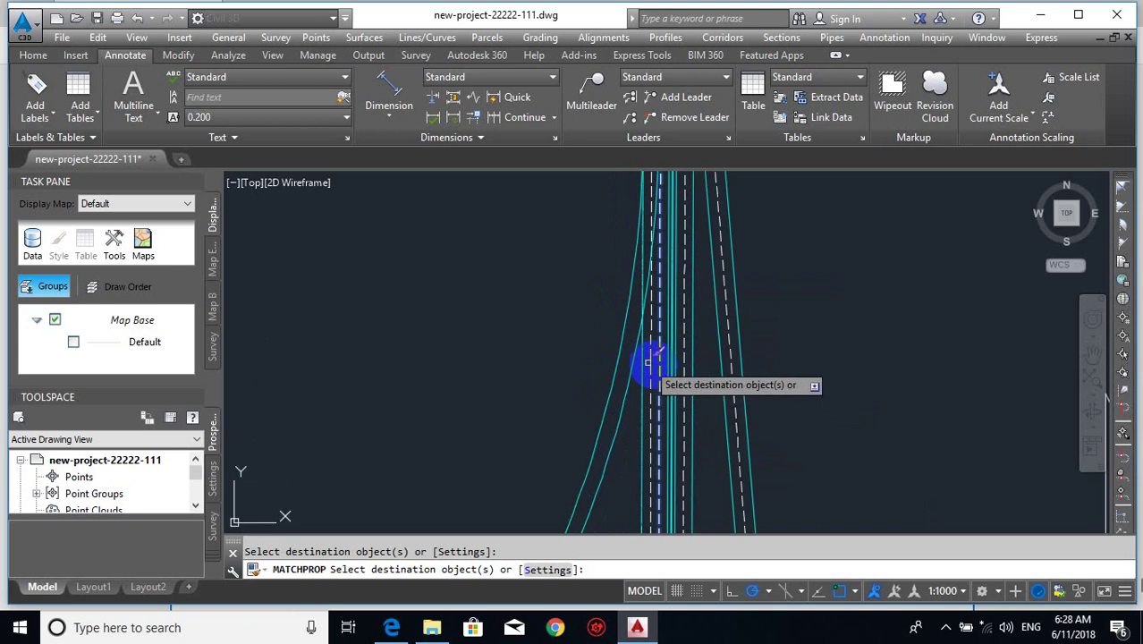
key("Escape")
- Erase the leftover outermost western edge line running south from the northwest cross line
middle_click_drag(646, 346, 644, 380)
scroll(651, 331, "down", 2)
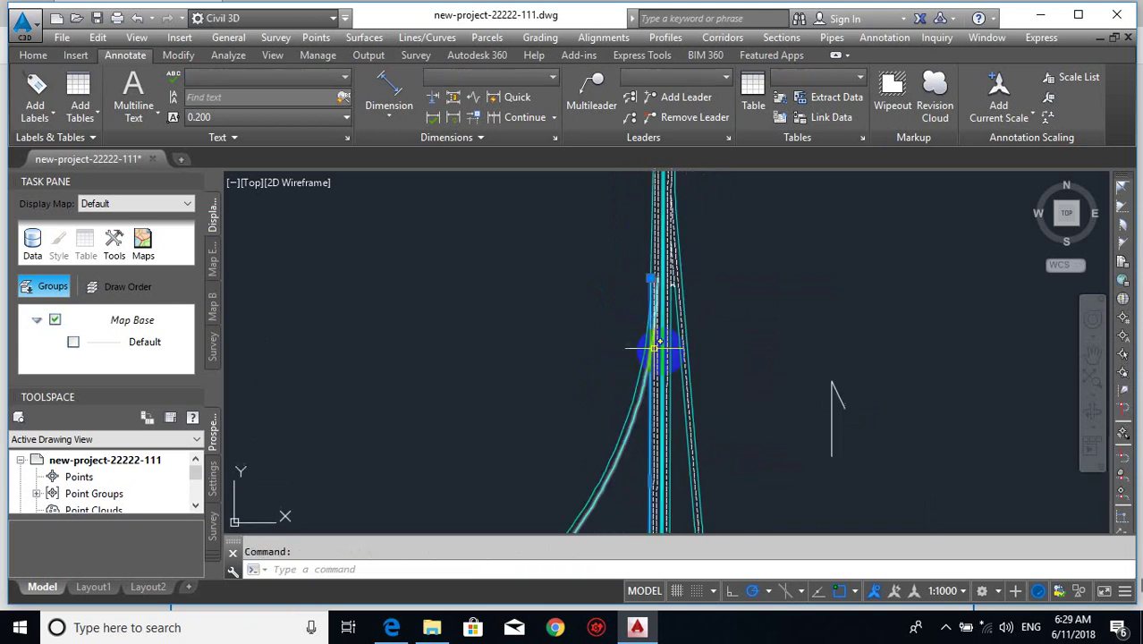
type("e")
key("Return")
scroll(648, 395, "up", 1)
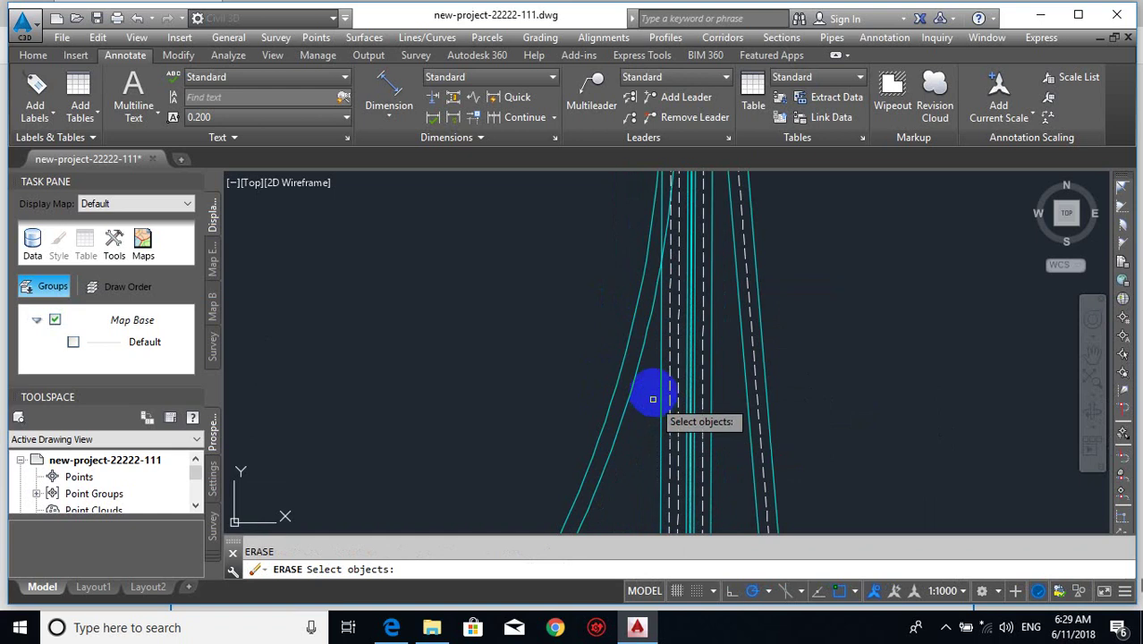
middle_click_drag(658, 375, 653, 434)
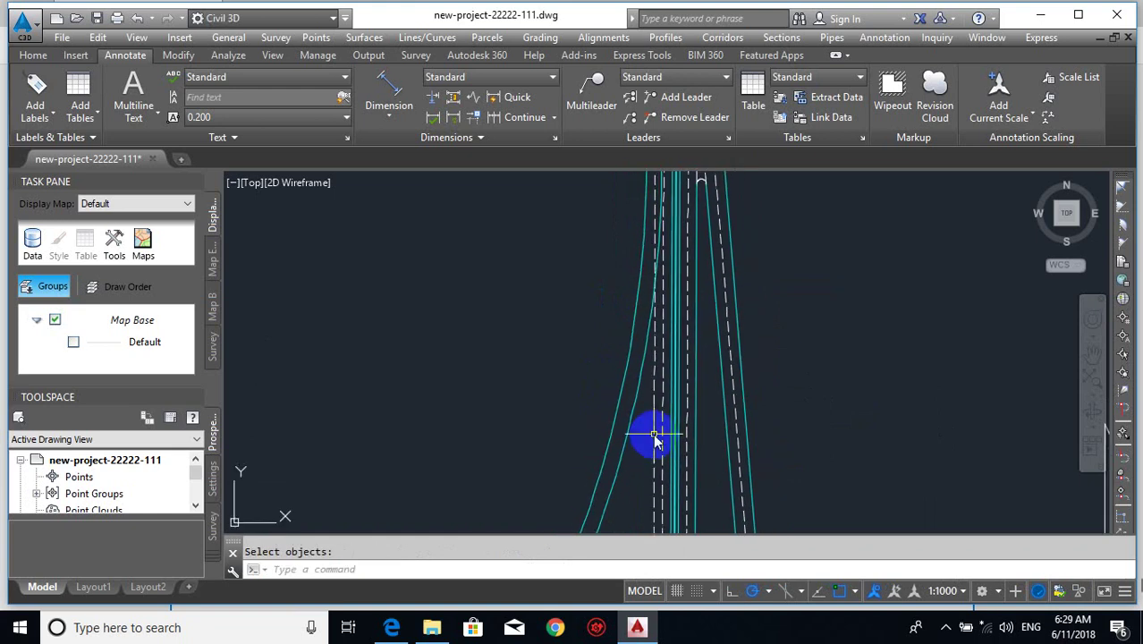
key("Escape")
- Draw a circle of radius 2 tangent to the northwest ramp's inner curve and the adjacent dashed edge line
type("c")
key("Return")
type("t")
key("Return")
left_click(635, 365)
scroll(643, 371, "up", 1)
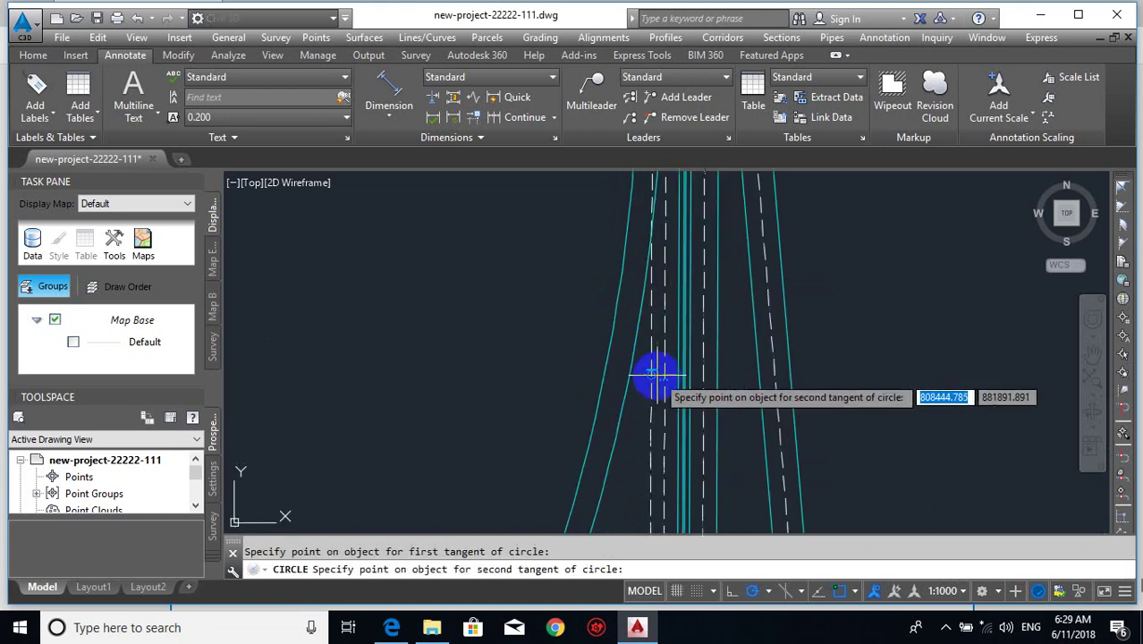
left_click(655, 380)
key("Return")
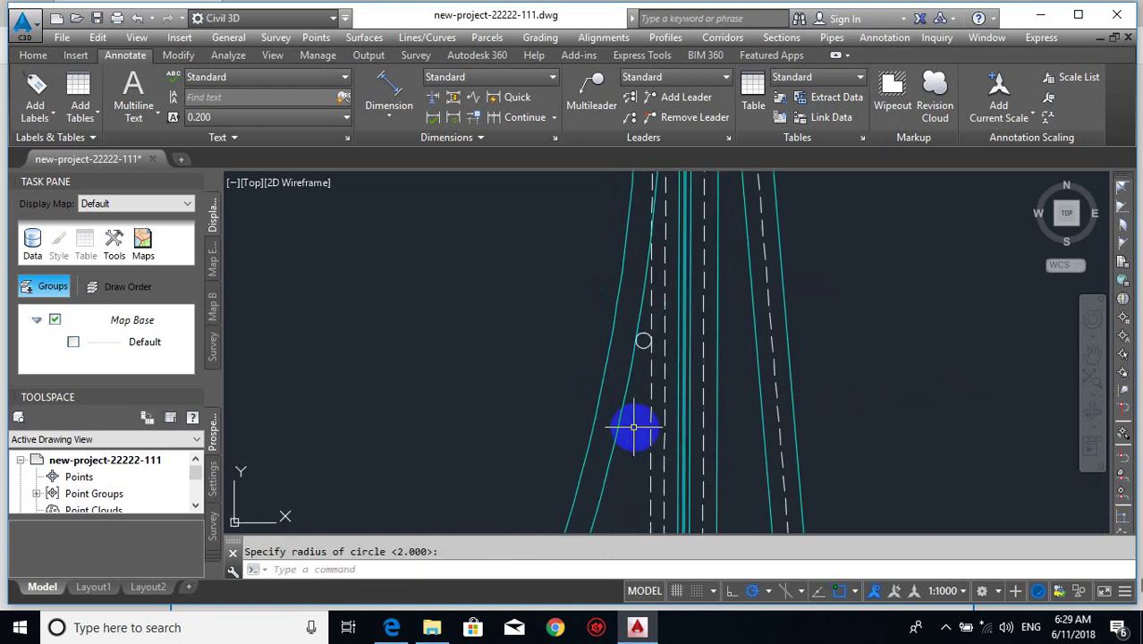
- Trim away the circle's lower half, leaving a rounded nose between the northwest ramp and the main road
key("Return")
key("Return")
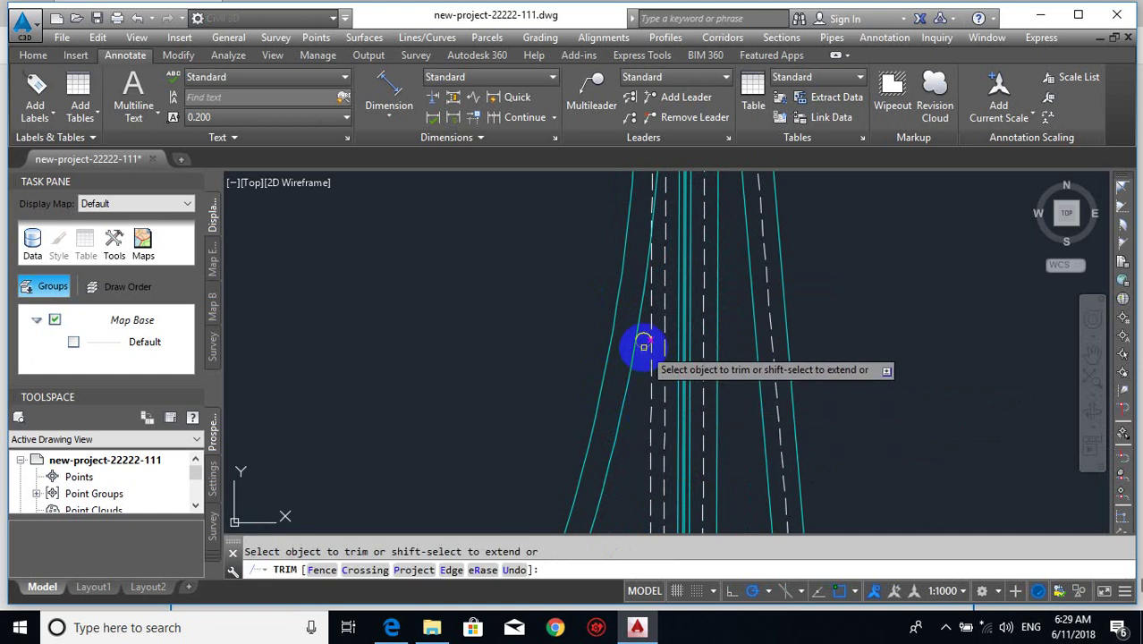
left_click(643, 347)
scroll(655, 334, "up", 5)
key("Escape")
key("Escape")
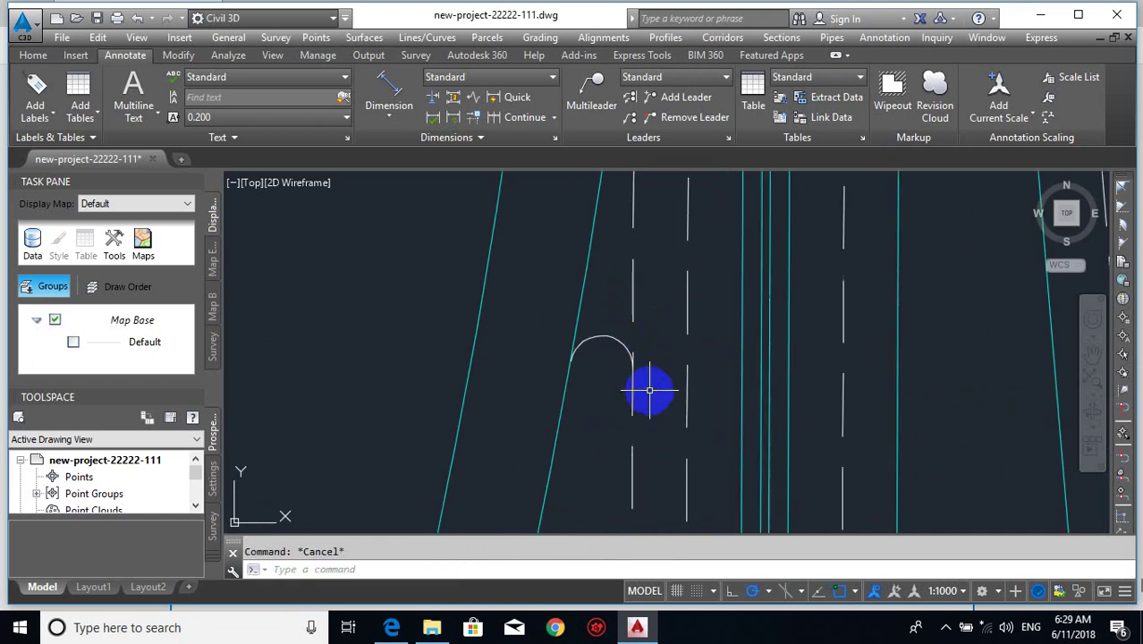
- Break the dashed edge line and the northwest ramp's inner curve just above the ends of the nose arc
type("R")
key("Return")
left_click(632, 329)
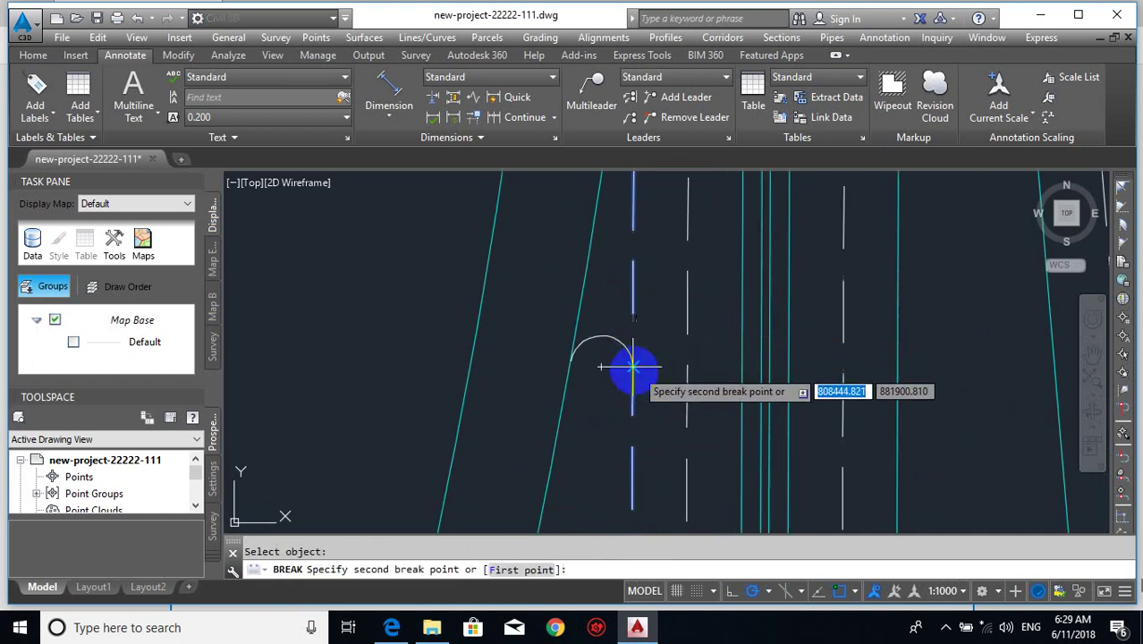
left_click(576, 324)
left_click(567, 361)
key("Escape")
- Match the dashed edge line below the nose to the ramp's solid inner curve
type("M")
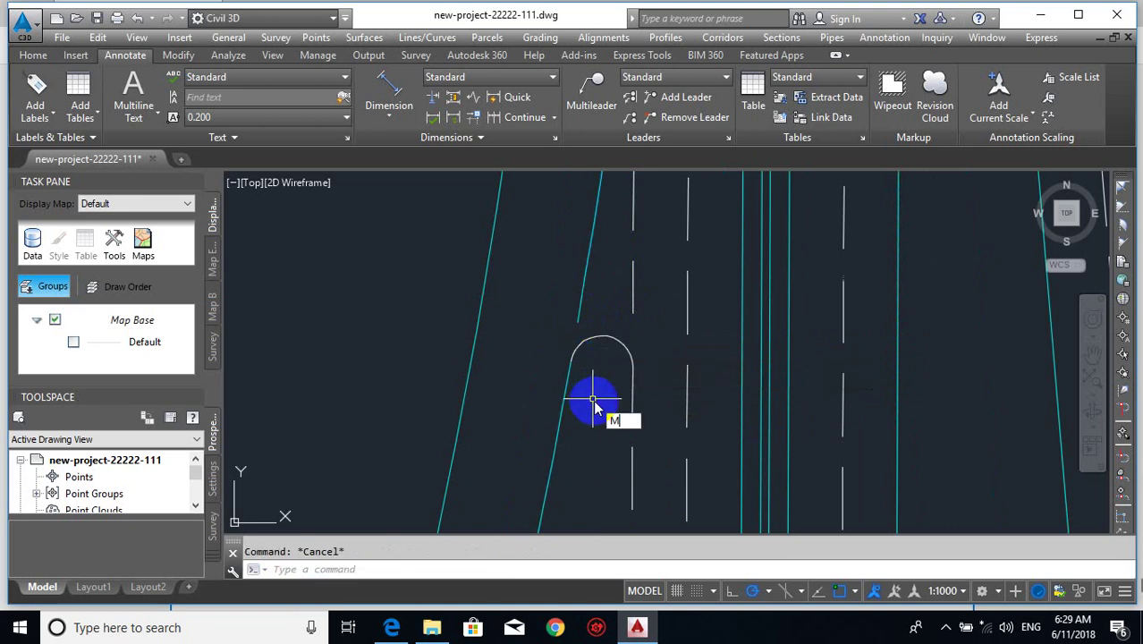
type("A")
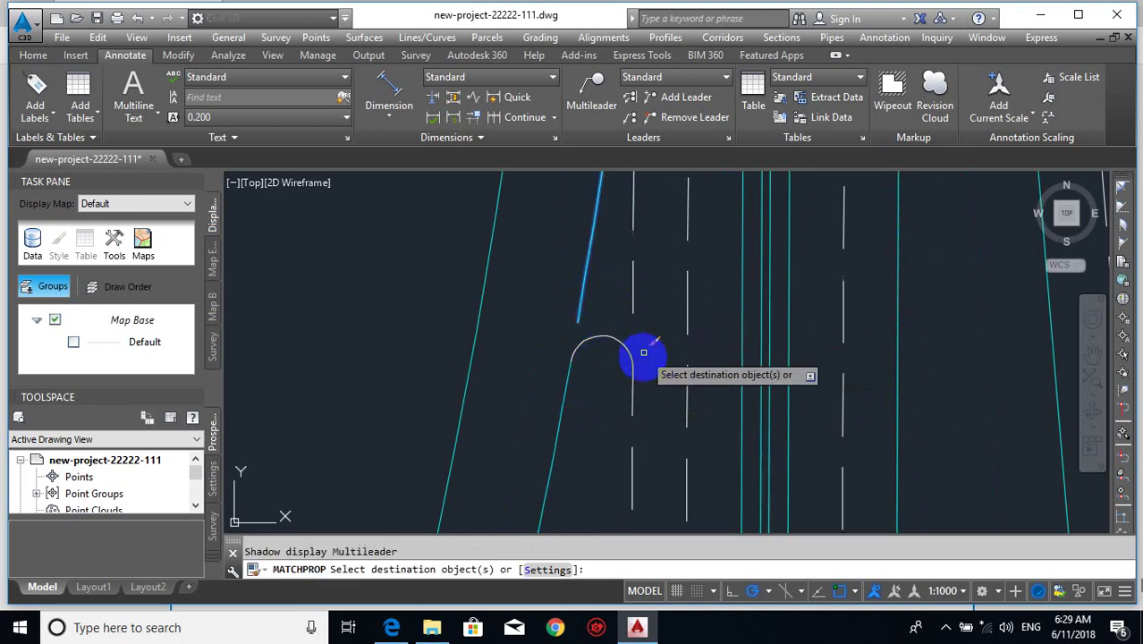
key("Escape")
- Match the ramp's inner curve above the nose to the dashed line beside it
key("space")
left_click(633, 304)
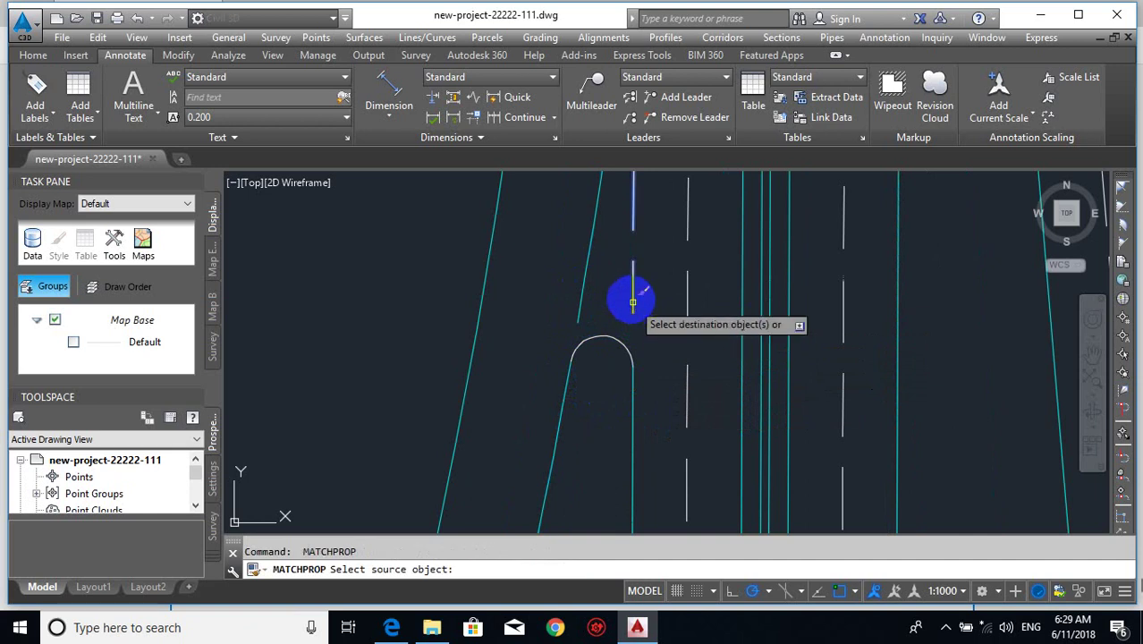
left_click(610, 276)
left_click(568, 286)
key("space")
- Match the northwest nose arc's properties to the solid ramp curve below it
key("space")
left_click(561, 402)
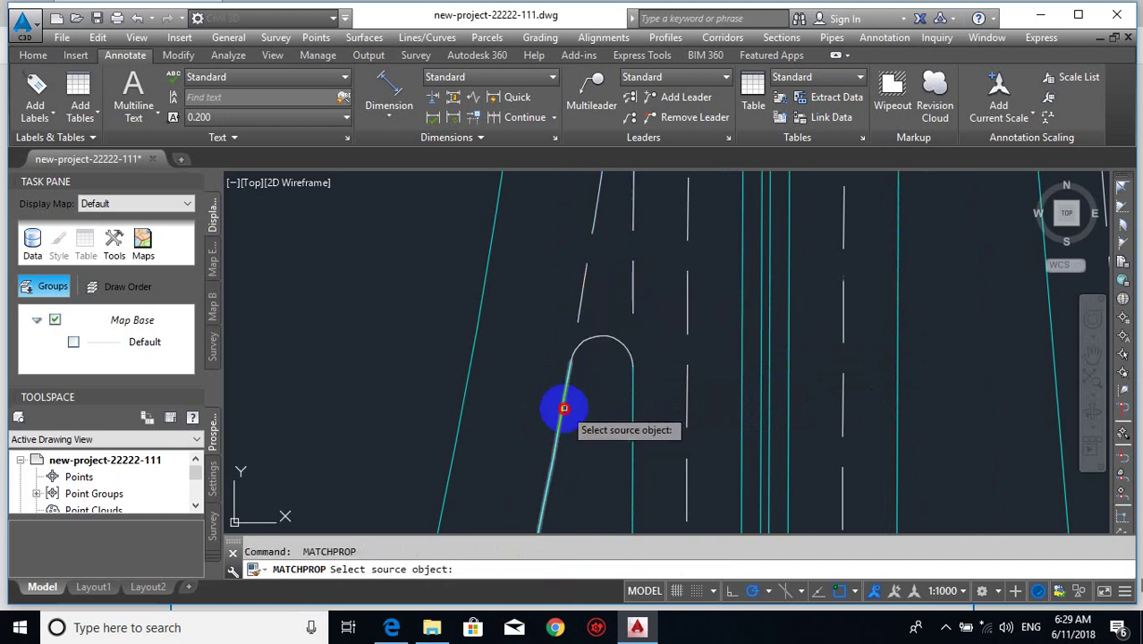
key("Escape")
- Trim the northwest ramp's dashed inner curve where it crosses the dashed edge line, removing the part beyond it
scroll(619, 402, "down", 3)
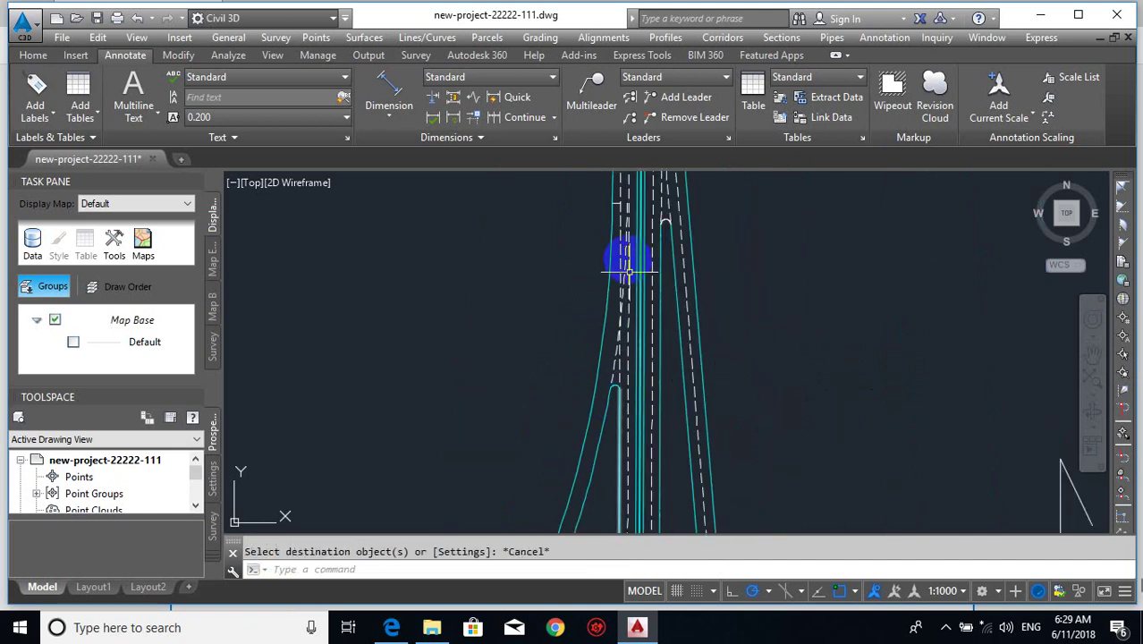
scroll(622, 268, "up", 2)
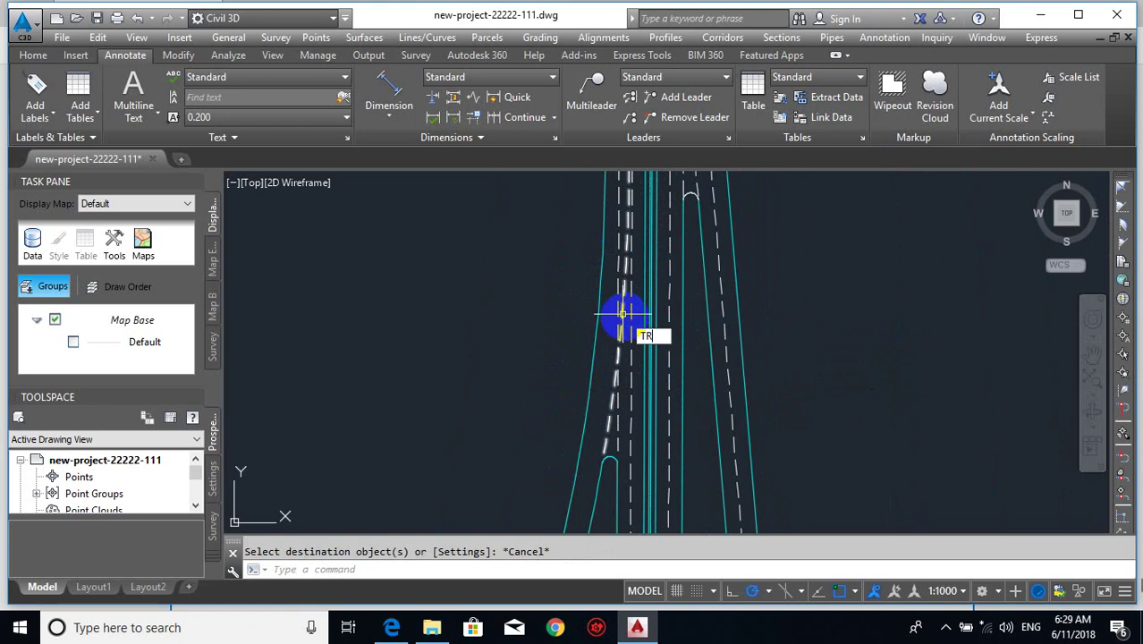
key("Return")
key("Return")
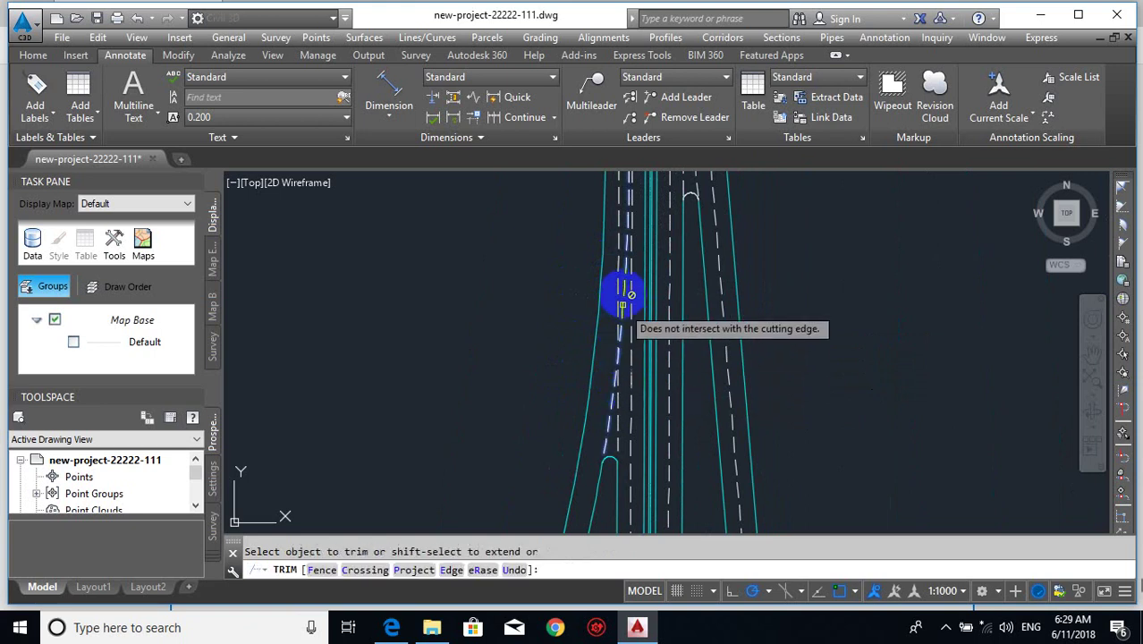
key("Return")
key("Return")
left_click(616, 304)
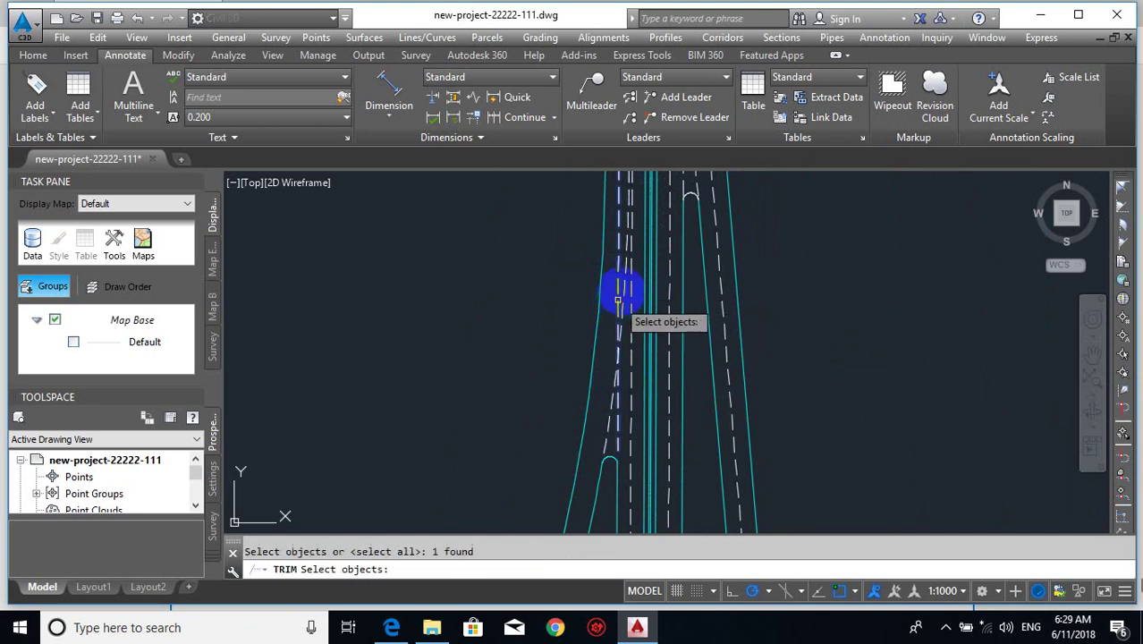
key("Return")
key("Escape")
- Erase the short northwest cross line between the taper and the dashed edge line
middle_click_drag(622, 250, 620, 407)
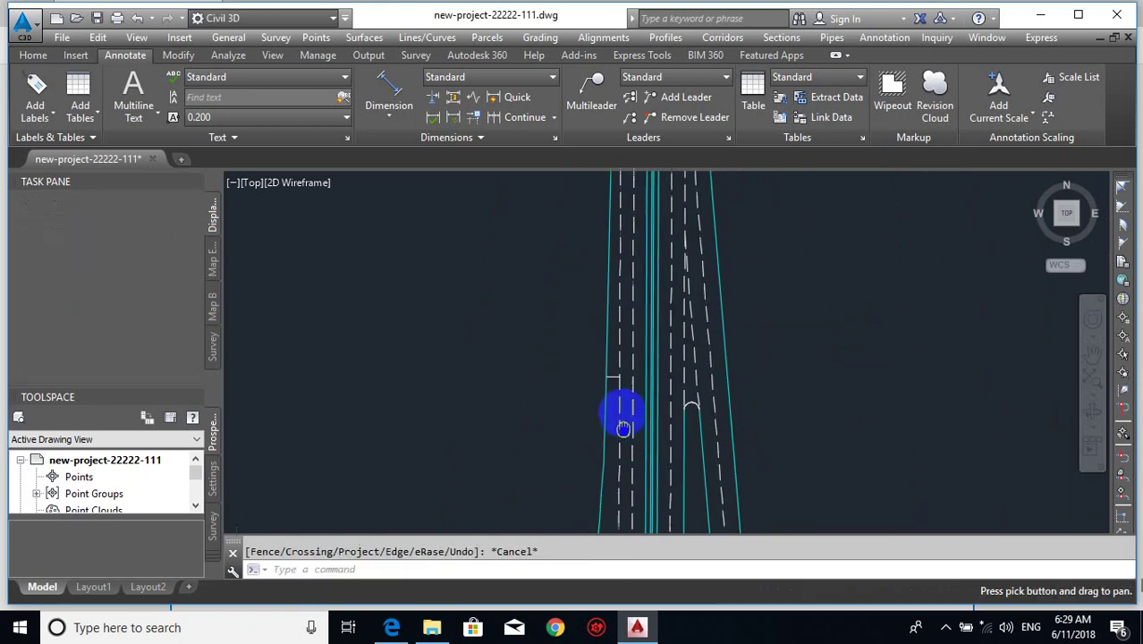
key("Return")
left_click(586, 390)
left_click(633, 352)
key("Return")
- Examine the ramps, crossings and main road connections across the whole junction
scroll(635, 304, "down", 6)
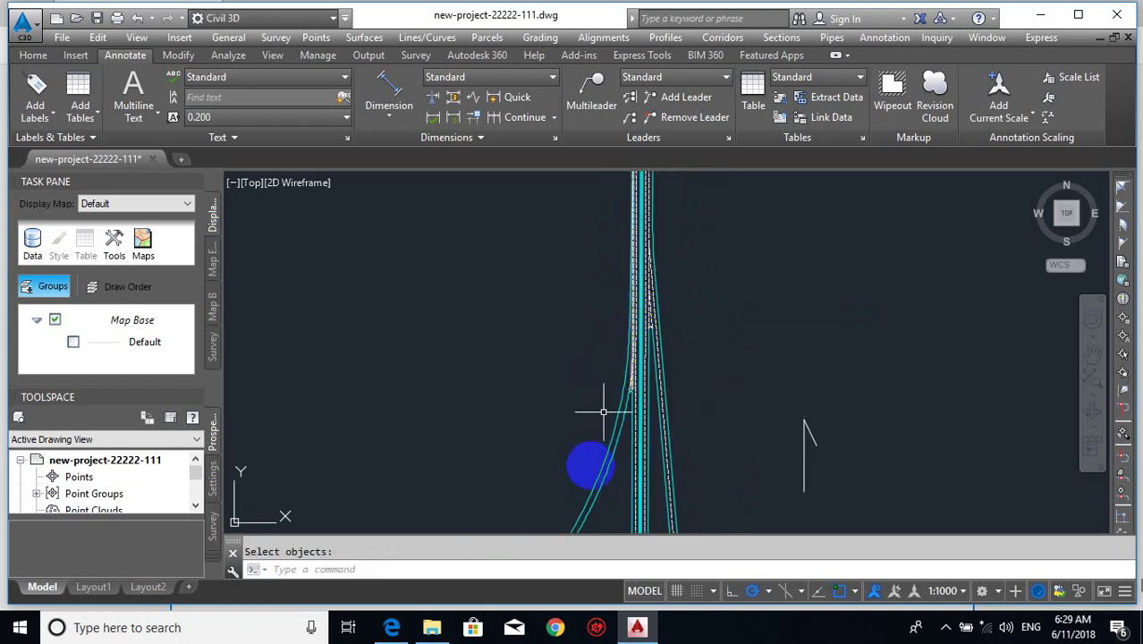
middle_click_drag(601, 458, 710, 240)
scroll(718, 303, "down", 2)
middle_click_drag(707, 384, 729, 296)
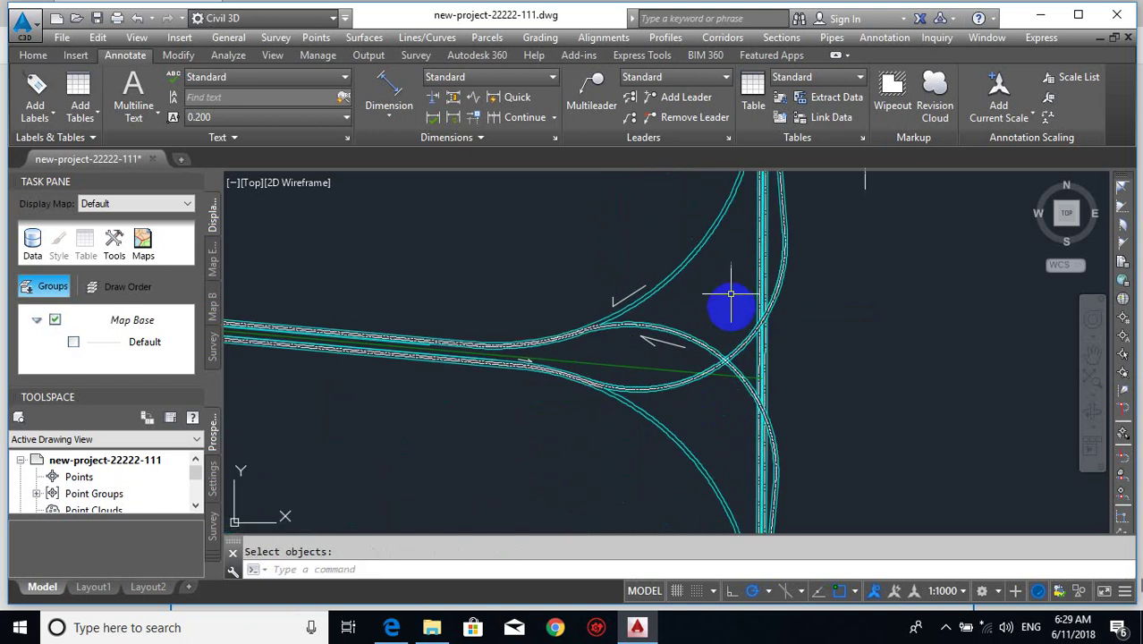
scroll(733, 308, "down", 4)
middle_click_drag(704, 406, 747, 458)
scroll(775, 304, "up", 4)
scroll(731, 432, "up", 4)
scroll(742, 402, "up", 3)
scroll(744, 345, "down", 3)
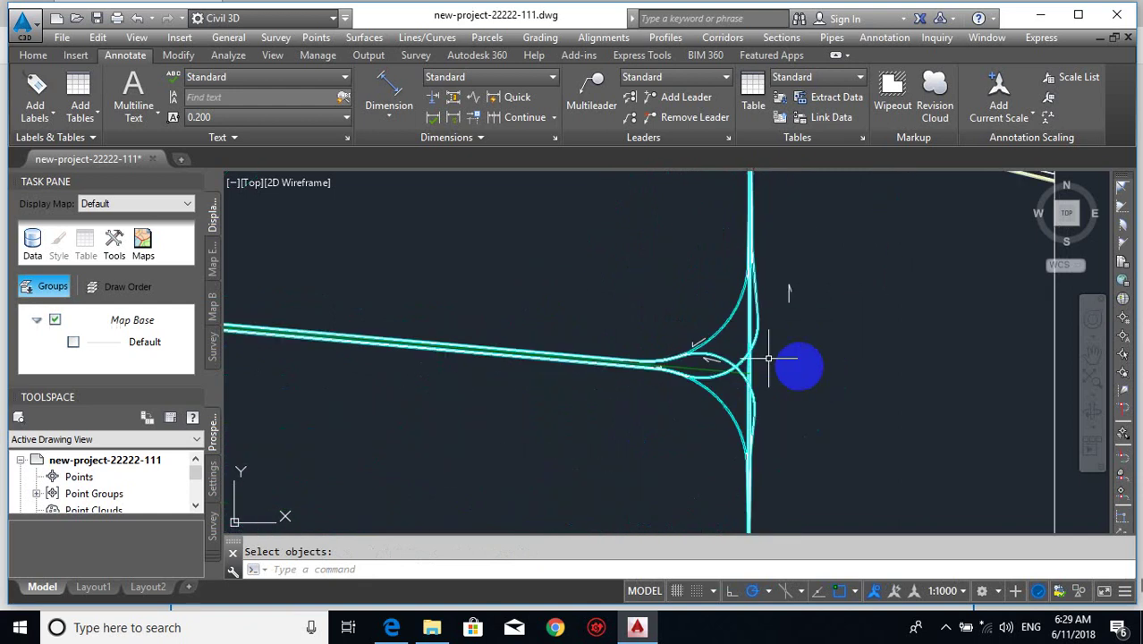
- Save the drawing with the junction's ramps in place
left_click(844, 388)
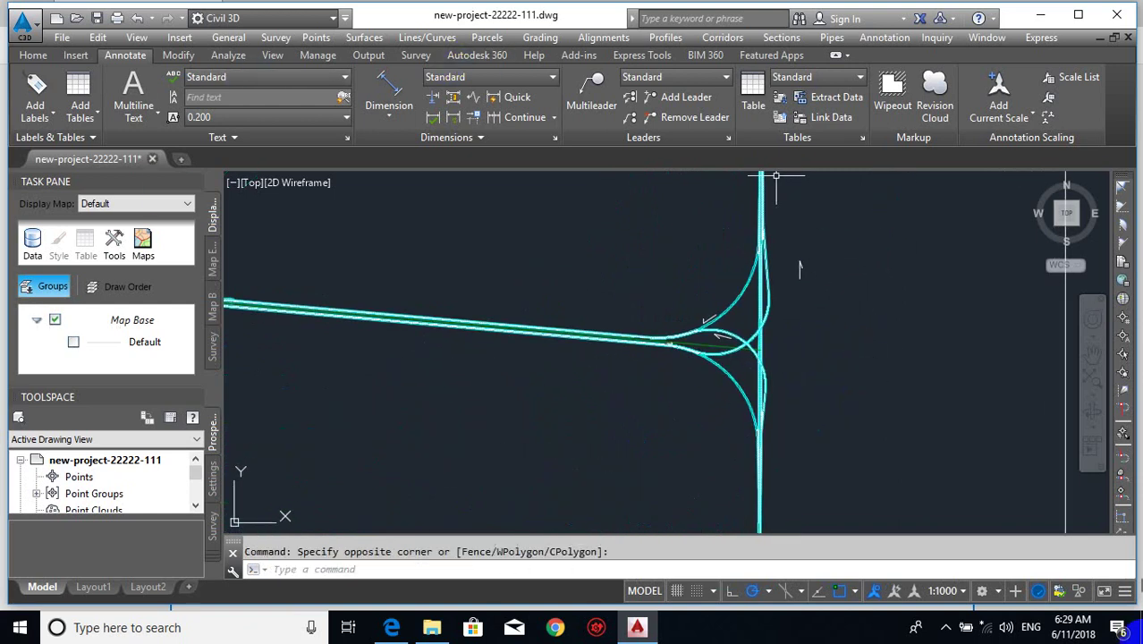
left_click(650, 407)
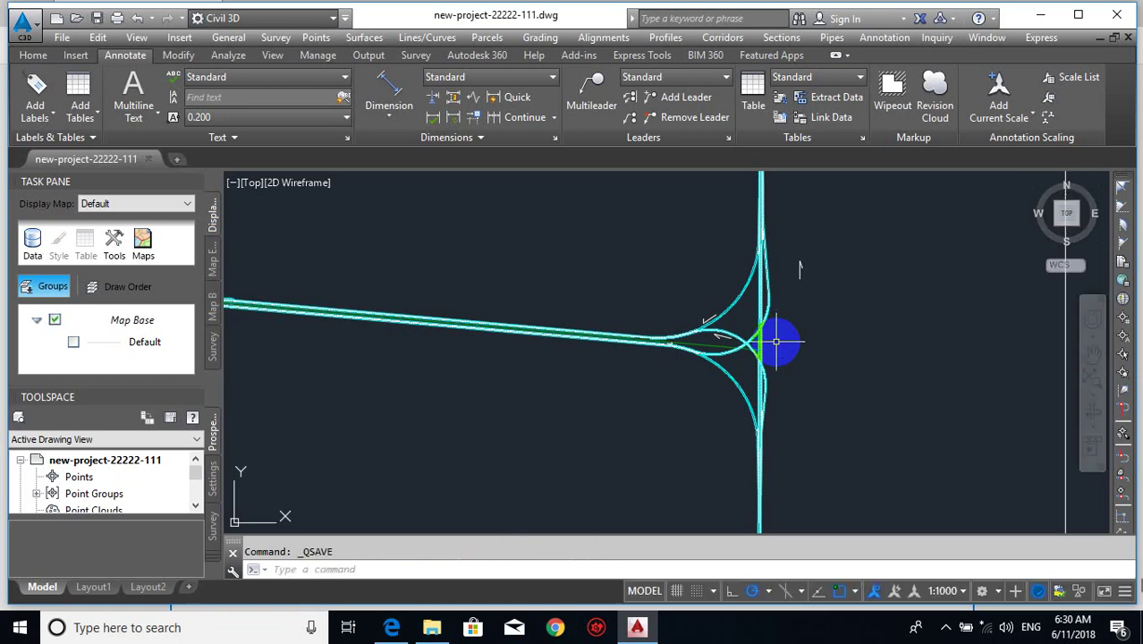
mouse_move(776, 342)
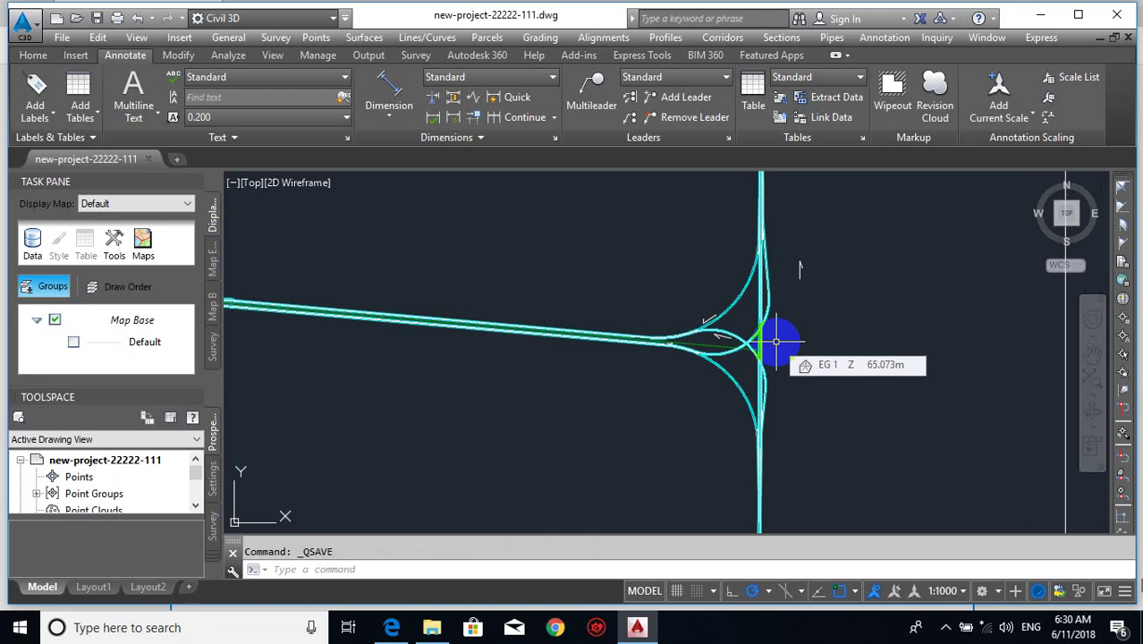